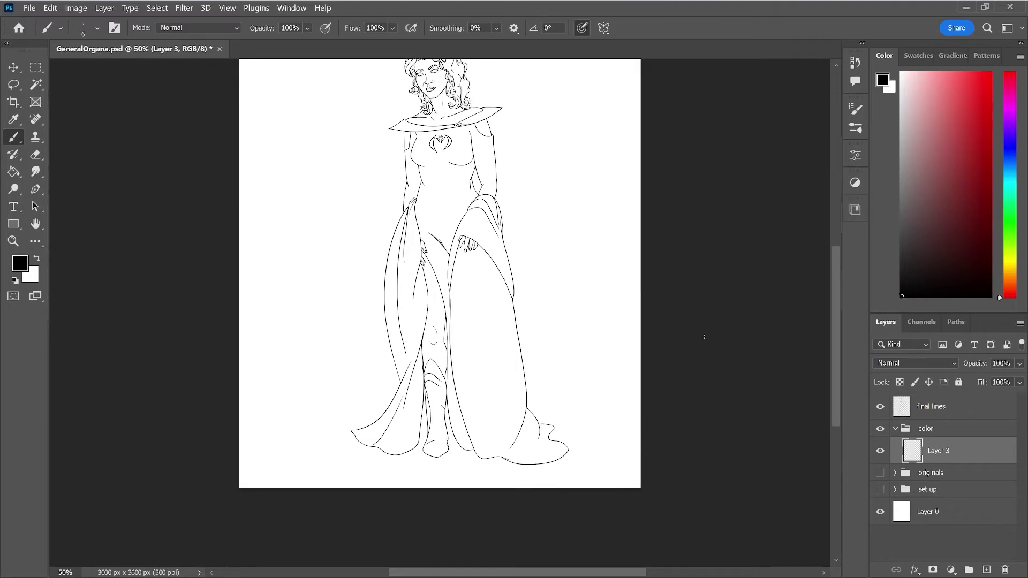
- Select the figure by magic-wanding the white background on the final lines layer and inverting, then activate Layer 3
{"action": "scroll", "coordinate": [702, 338], "scroll_direction": "up", "scroll_amount": 2}
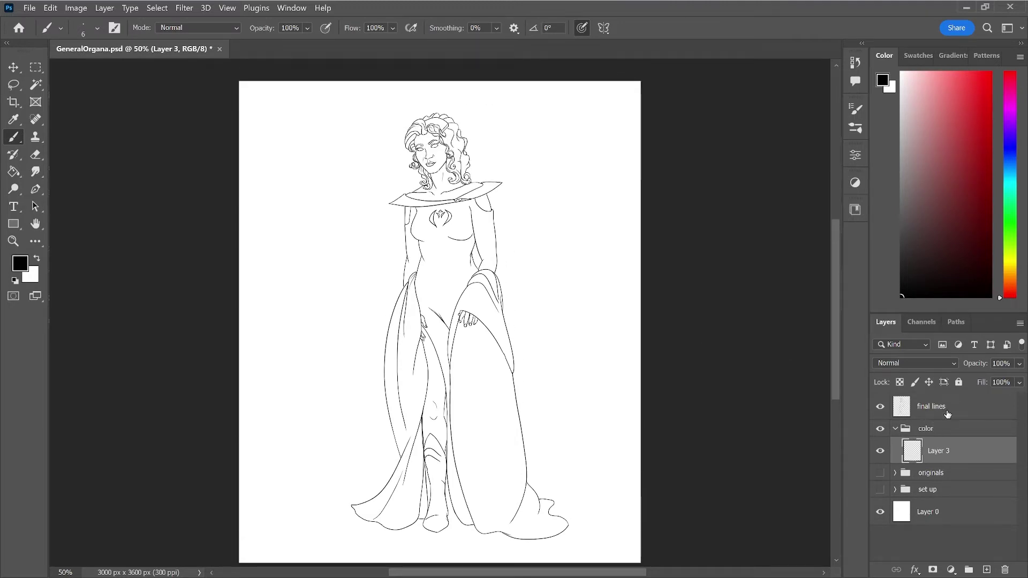
{"action": "left_click", "coordinate": [947, 414]}
{"action": "key", "text": "w"}
{"action": "left_click", "coordinate": [541, 229], "text": "shift"}
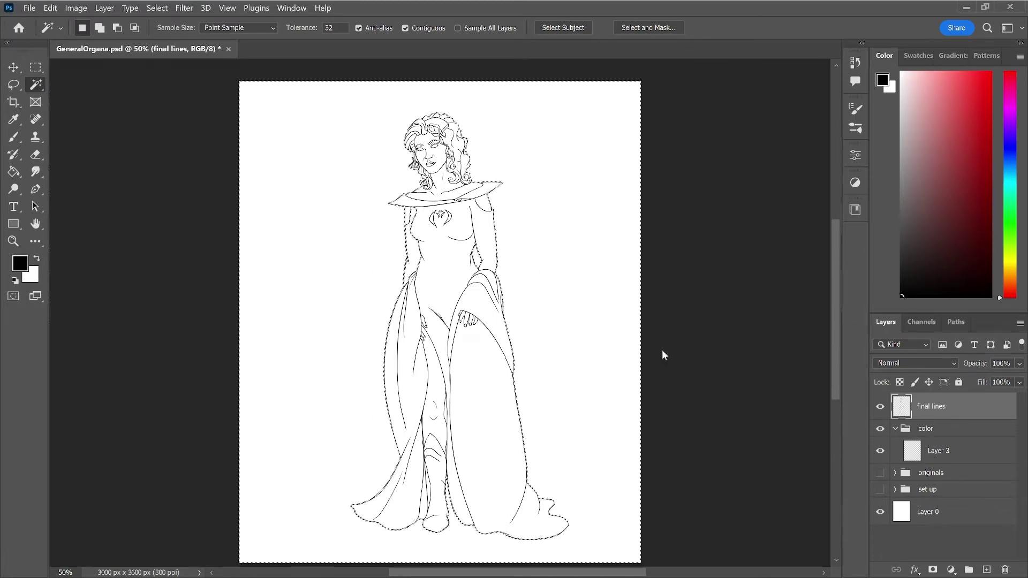
{"action": "key", "text": "ctrl+shift+i"}
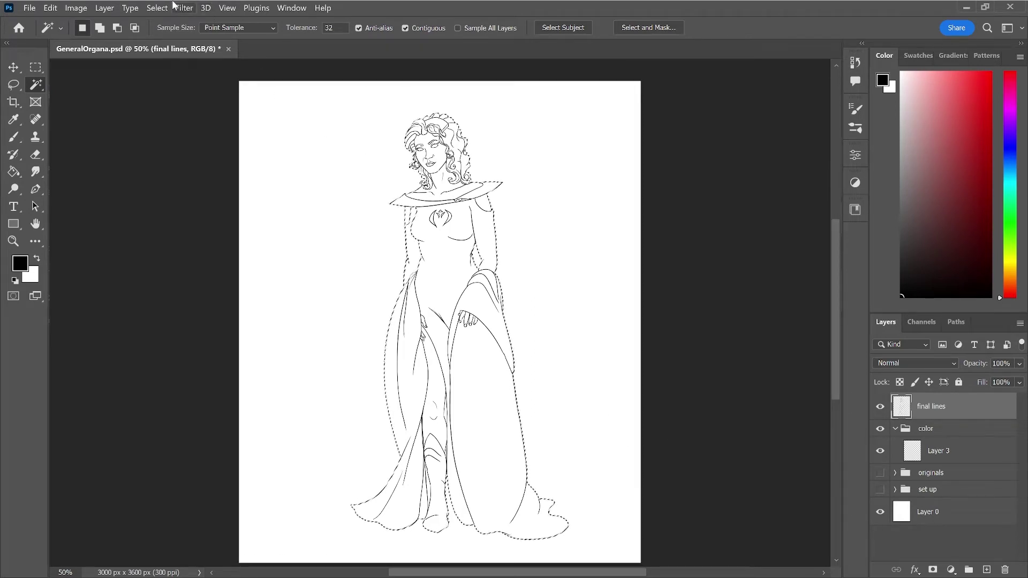
{"action": "left_click", "coordinate": [149, 9]}
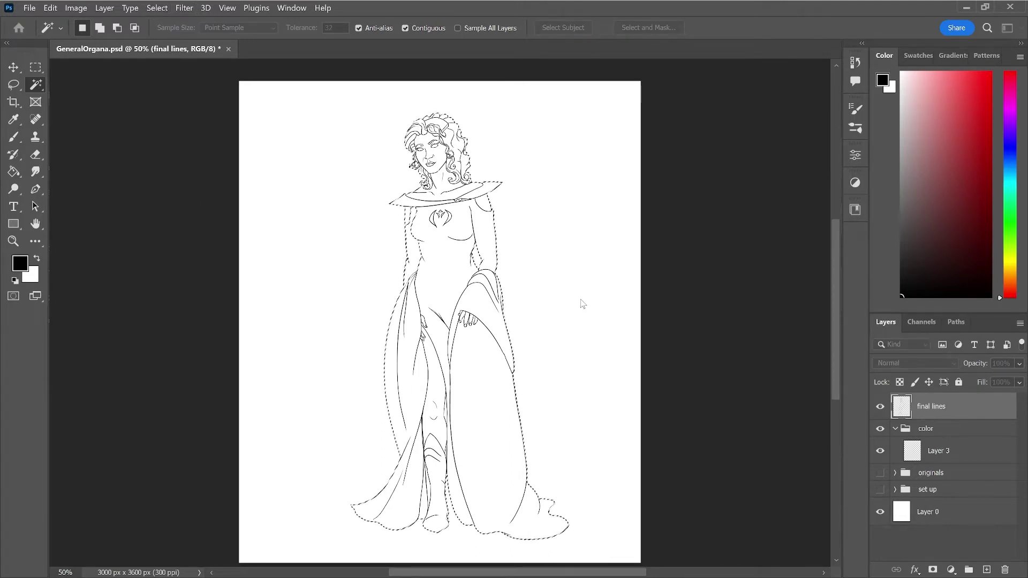
{"action": "left_click", "coordinate": [985, 454]}
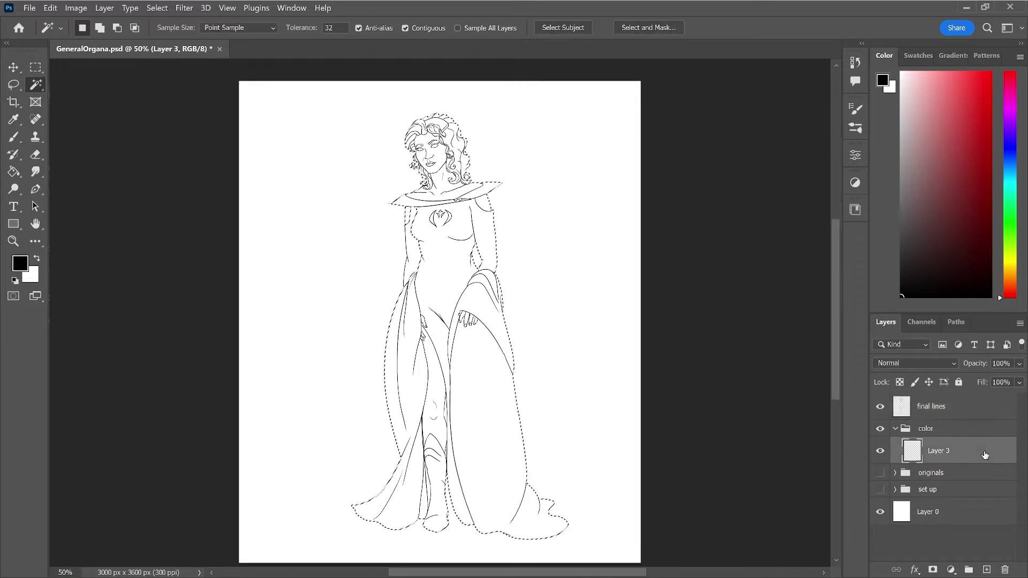
- Fill the figure selection on Layer 3 with flat light grey, then deselect
{"action": "key", "text": "g"}
{"action": "left_click_drag", "start_coordinate": [907, 104], "coordinate": [887, 104]}
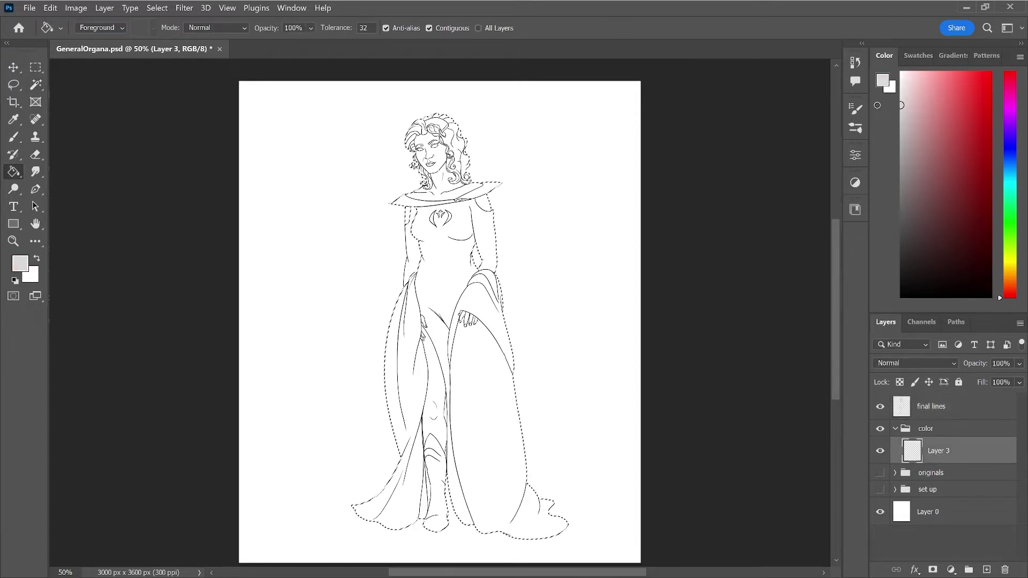
{"action": "key", "text": "alt+BackSpace"}
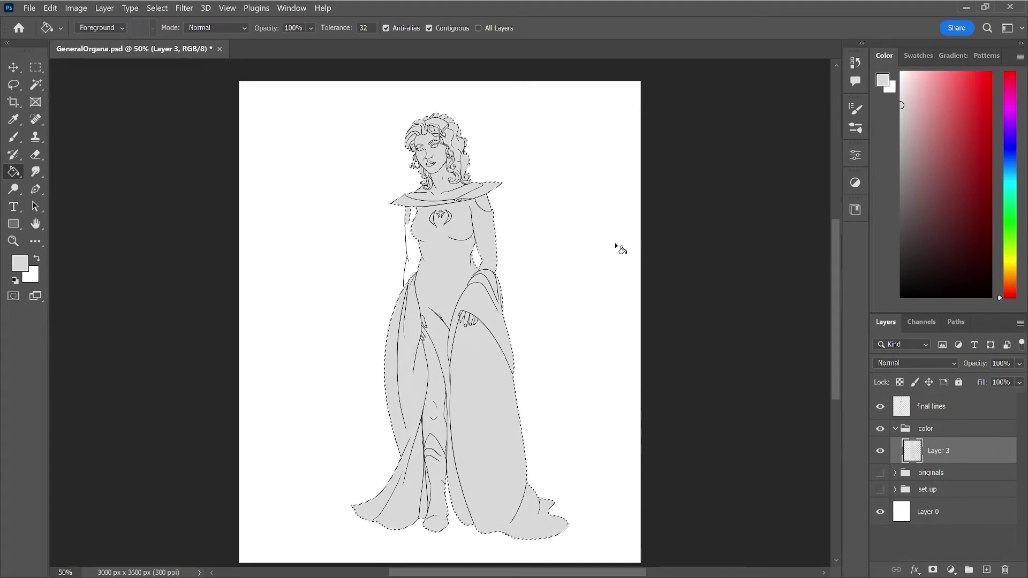
{"action": "key", "text": "l"}
{"action": "key", "text": "ctrl+d"}
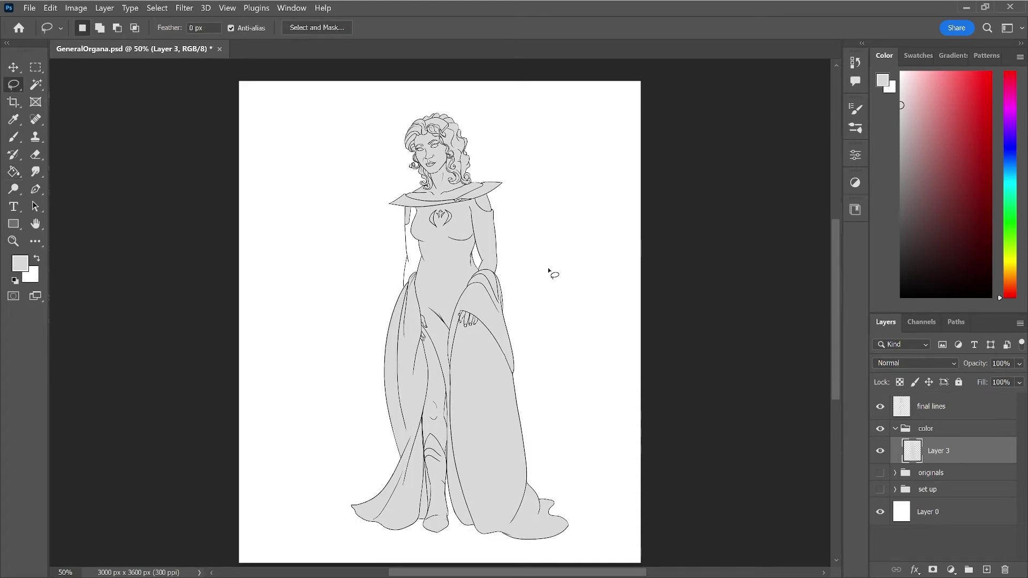
{"action": "scroll", "coordinate": [548, 268], "scroll_direction": "up", "scroll_amount": 3}
- Zoom in and, with a size 75 brush, paint grey into the gaps beside the shoulder and left torso
{"action": "scroll", "coordinate": [428, 252], "scroll_direction": "up", "scroll_amount": 3}
{"action": "scroll", "coordinate": [423, 252], "scroll_direction": "up", "scroll_amount": 2}
{"action": "scroll", "coordinate": [423, 252], "scroll_direction": "up", "scroll_amount": 2}
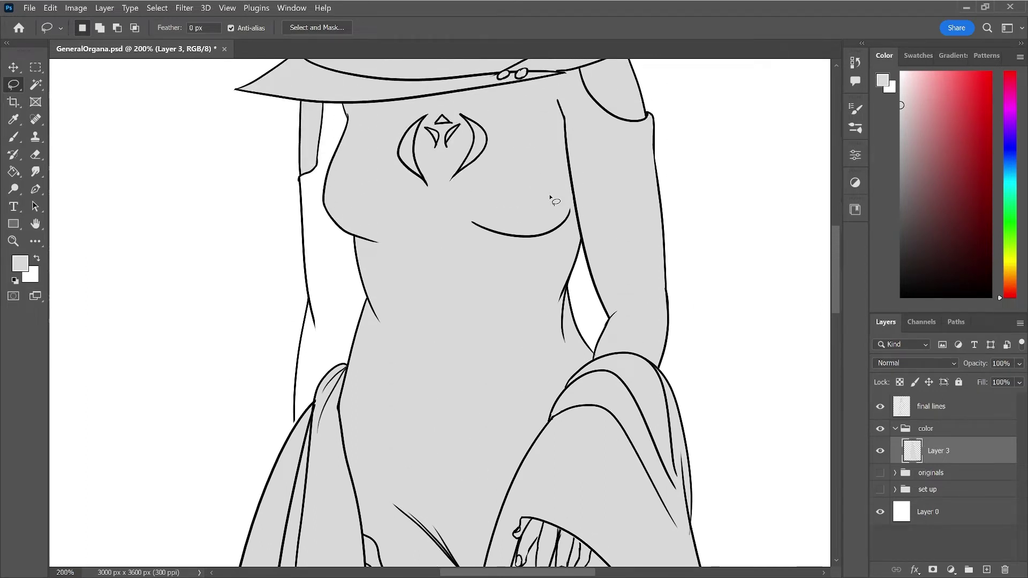
{"action": "key", "text": "b"}
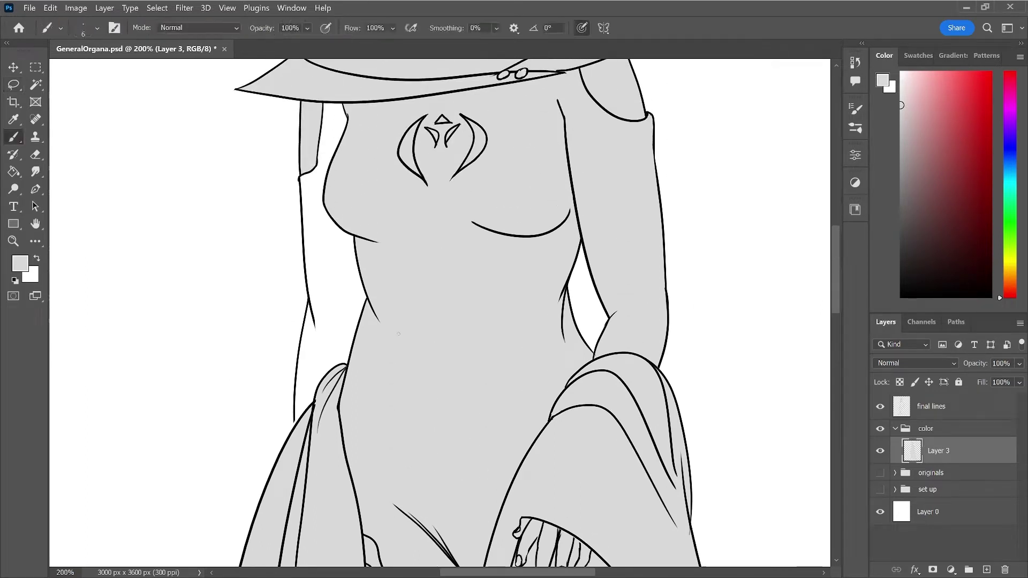
{"action": "key", "text": "period"}
{"action": "left_click_drag", "start_coordinate": [334, 105], "coordinate": [329, 157]}
{"action": "left_click_drag", "start_coordinate": [335, 98], "coordinate": [346, 298]}
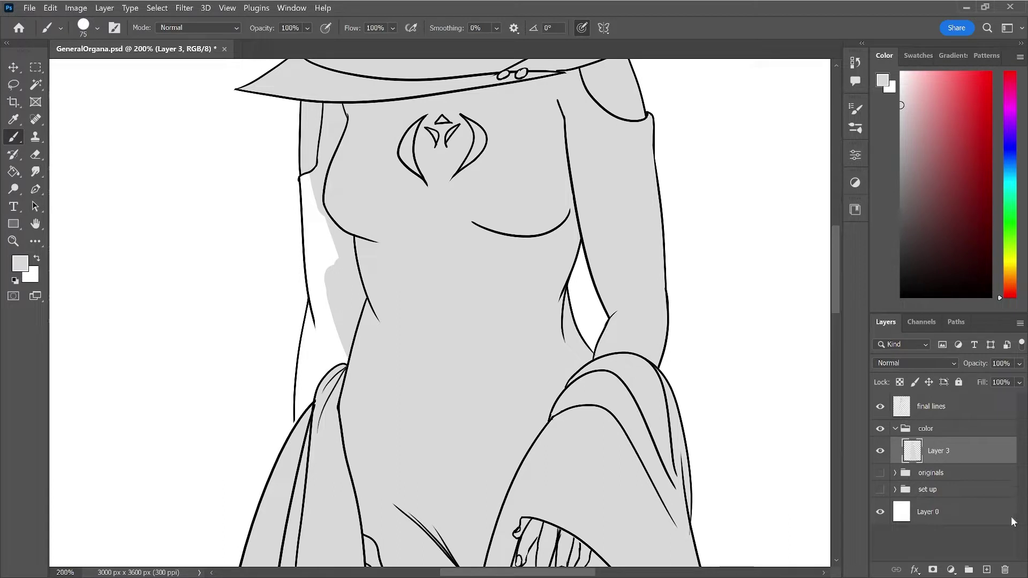
- With a size 50 brush on Layer 3, fill the remaining white gaps down the left torso edge
{"action": "left_click", "coordinate": [967, 413]}
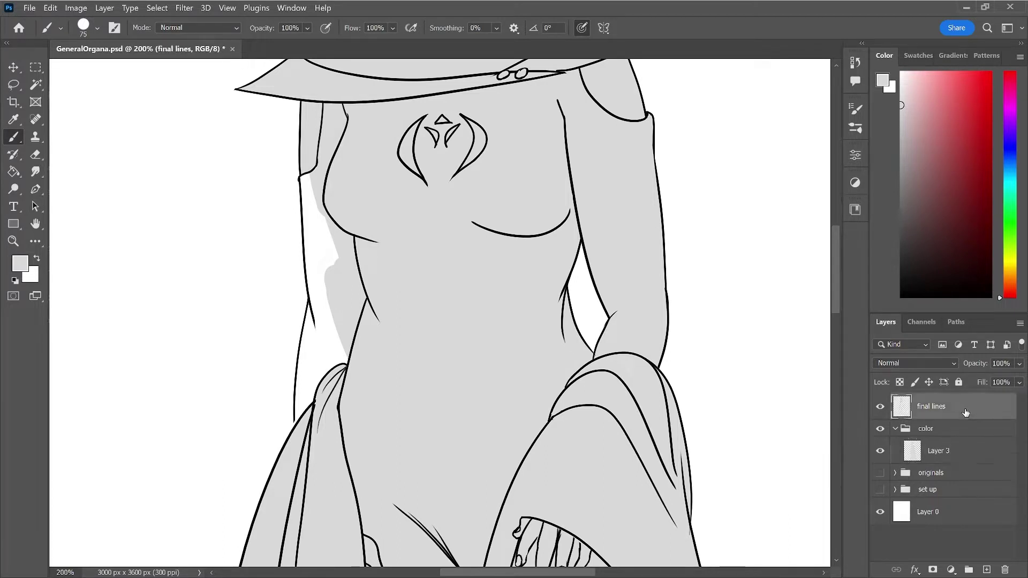
{"action": "left_click", "coordinate": [956, 459]}
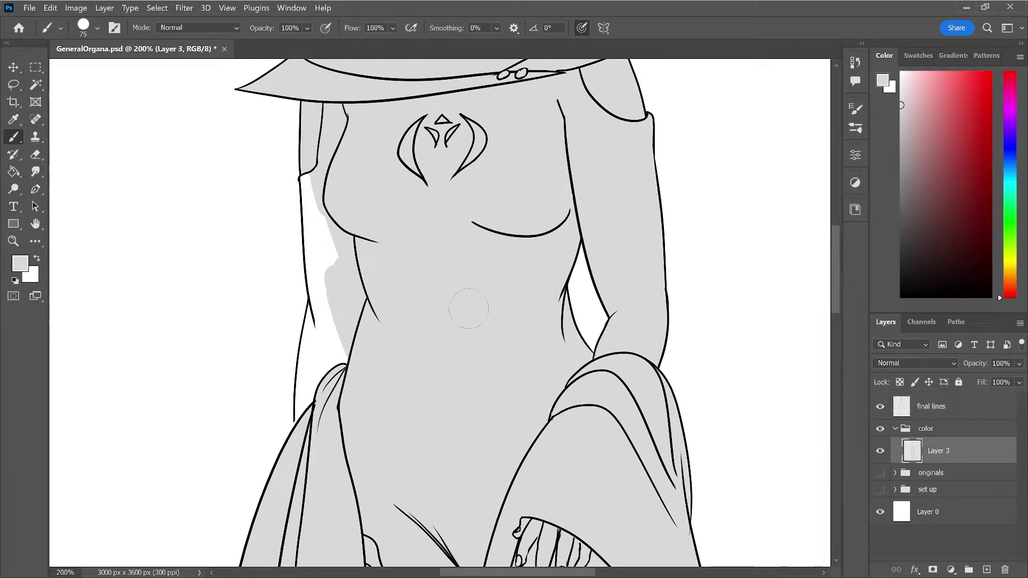
{"action": "key", "text": "bracketleft"}
{"action": "key", "text": "bracketleft"}
{"action": "key", "text": "bracketleft"}
{"action": "left_click_drag", "start_coordinate": [305, 176], "coordinate": [320, 222]}
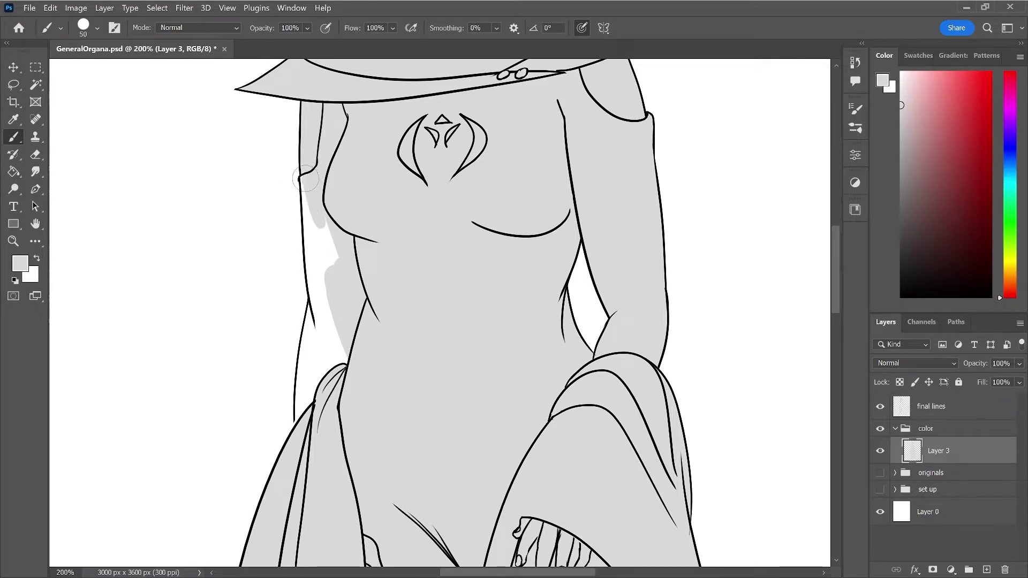
{"action": "left_click_drag", "start_coordinate": [306, 179], "coordinate": [323, 205]}
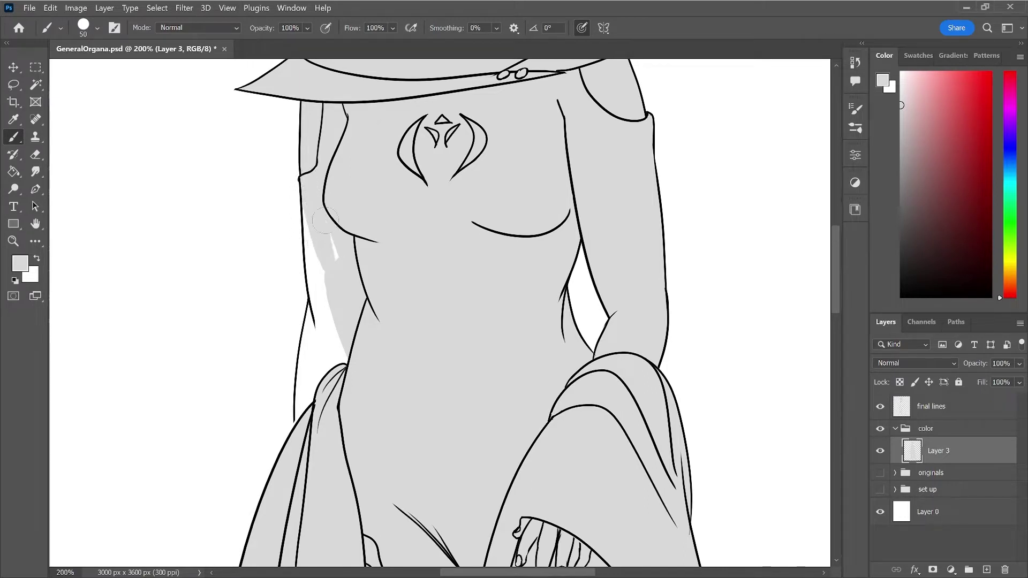
{"action": "left_click_drag", "start_coordinate": [302, 212], "coordinate": [323, 261]}
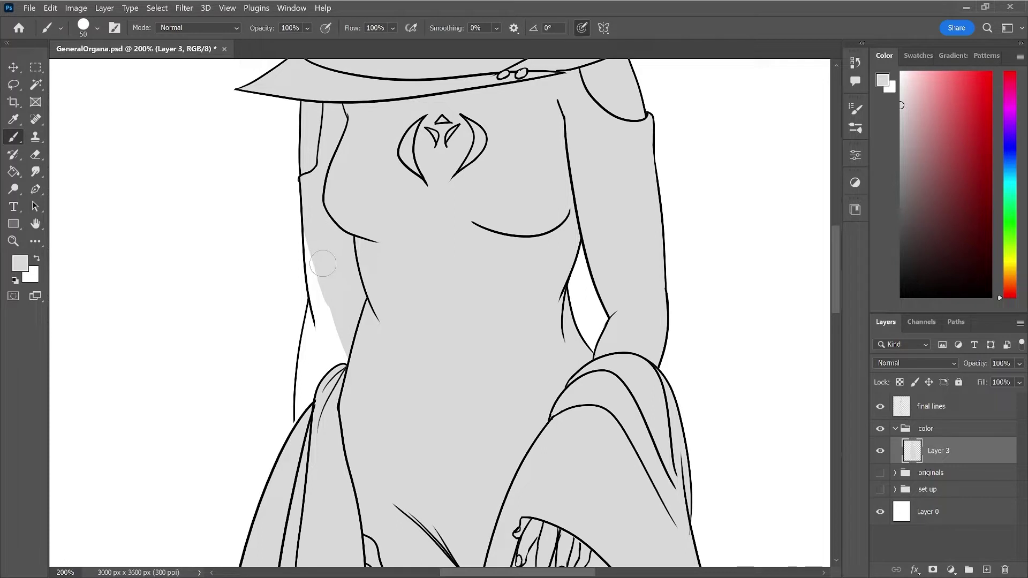
{"action": "left_click_drag", "start_coordinate": [323, 260], "coordinate": [308, 234]}
{"action": "mouse_move", "coordinate": [308, 233]}
{"action": "left_mouse_down"}
{"action": "mouse_move", "coordinate": [322, 313]}
{"action": "mouse_move", "coordinate": [355, 396]}
{"action": "mouse_move", "coordinate": [318, 329]}
{"action": "mouse_move", "coordinate": [310, 332]}
{"action": "left_mouse_up"}
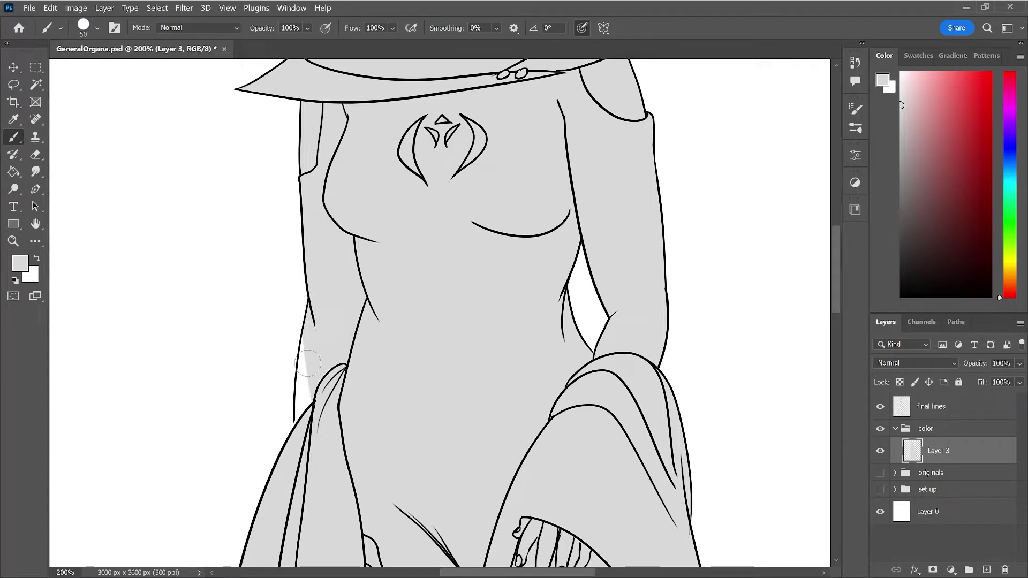
{"action": "mouse_move", "coordinate": [309, 363]}
{"action": "left_mouse_down"}
{"action": "mouse_move", "coordinate": [306, 353]}
{"action": "mouse_move", "coordinate": [308, 429]}
{"action": "left_mouse_up"}
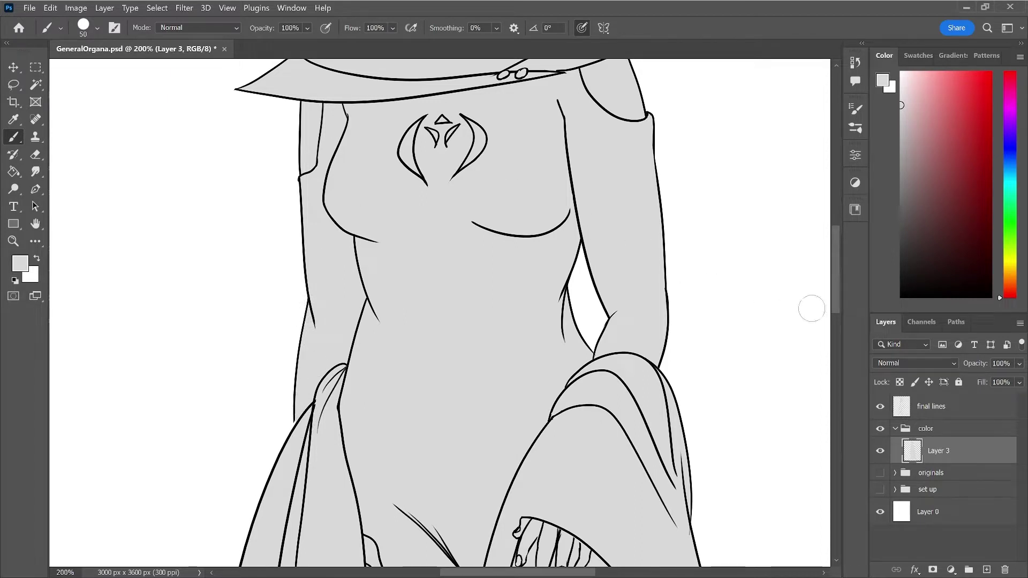
{"action": "left_click_drag", "start_coordinate": [833, 265], "coordinate": [841, 211]}
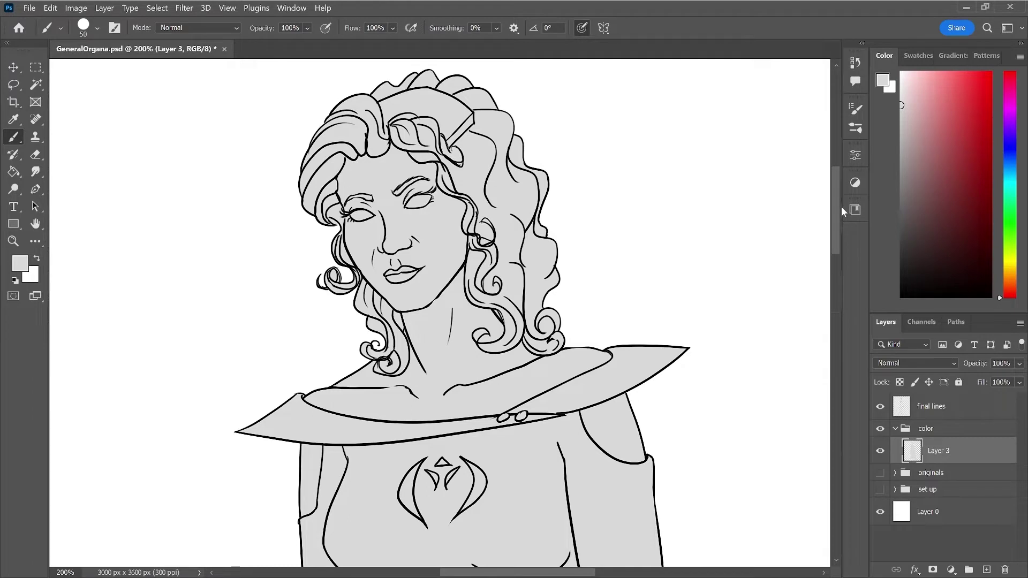
{"action": "key", "text": "e"}
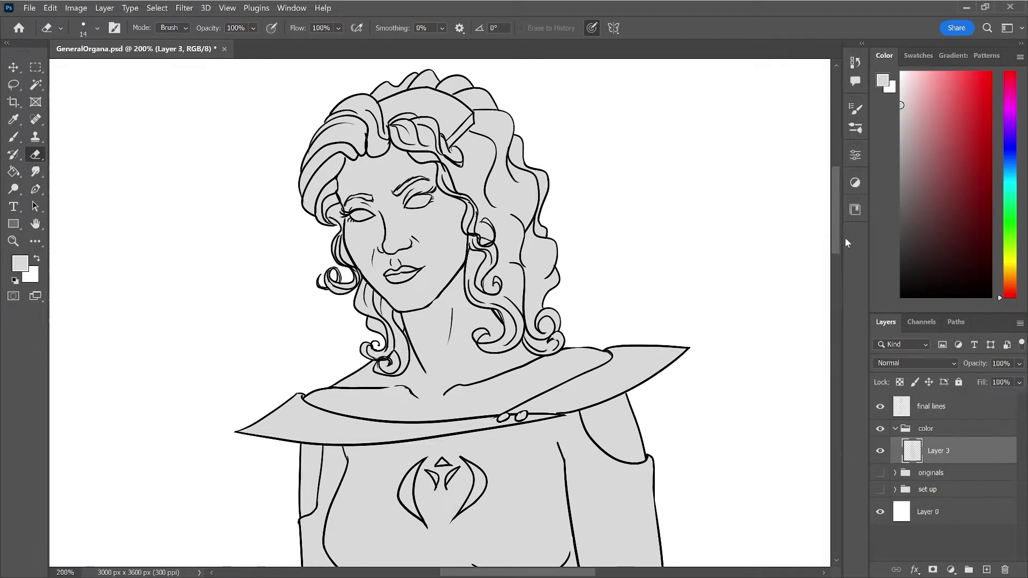
{"action": "left_click_drag", "start_coordinate": [835, 232], "coordinate": [819, 474]}
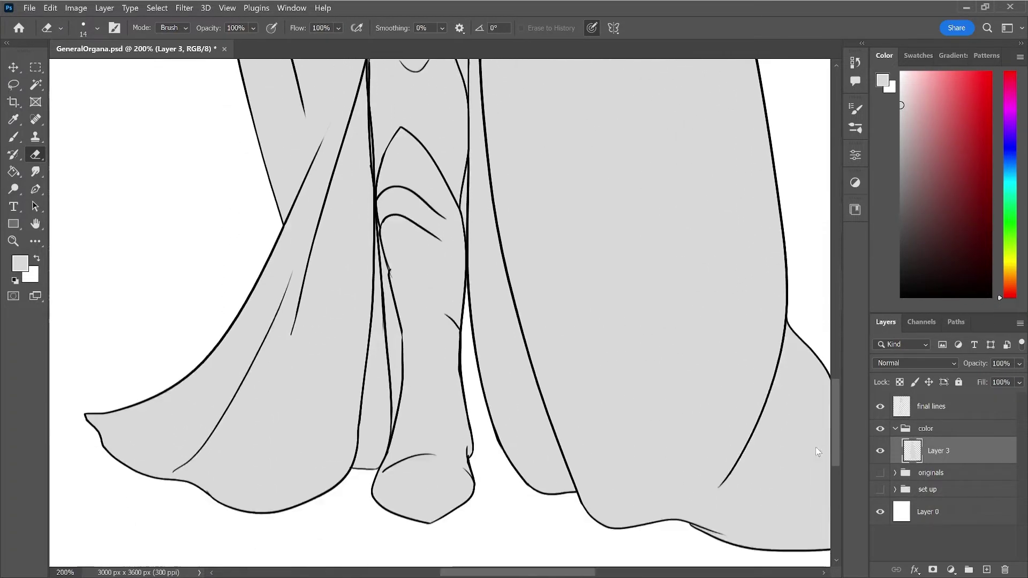
{"action": "key", "text": "b"}
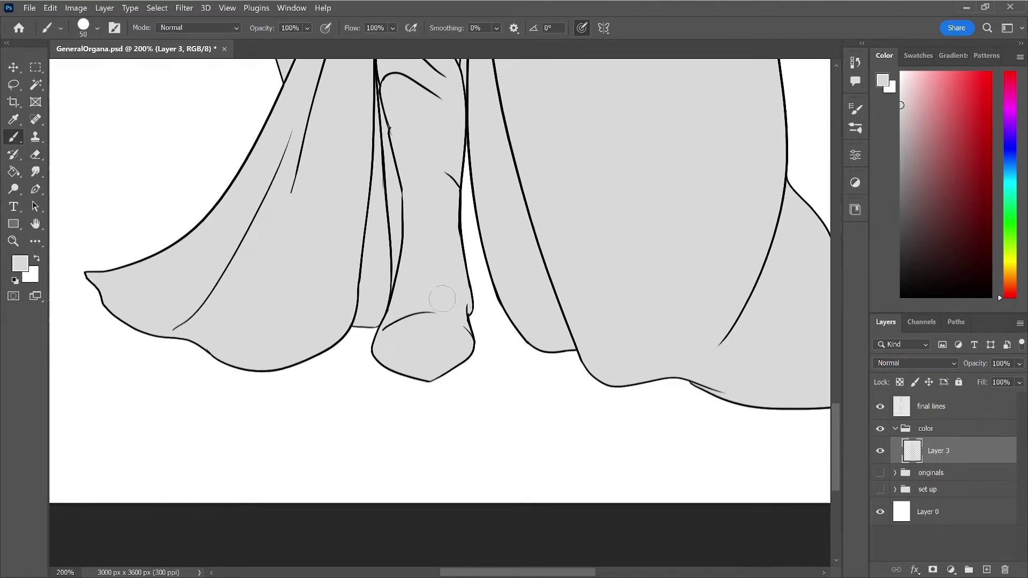
{"action": "mouse_move", "coordinate": [464, 284]}
{"action": "left_mouse_down"}
{"action": "mouse_move", "coordinate": [486, 284]}
{"action": "mouse_move", "coordinate": [474, 260]}
{"action": "mouse_move", "coordinate": [468, 150]}
{"action": "left_mouse_up"}
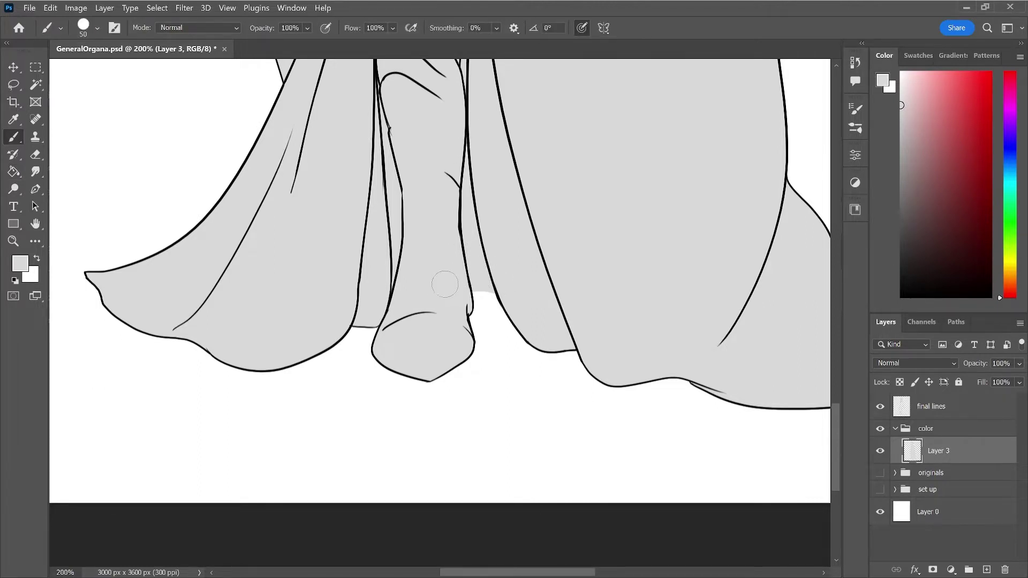
{"action": "left_click_drag", "start_coordinate": [479, 286], "coordinate": [500, 300]}
{"action": "key", "text": "ctrl+z"}
{"action": "key", "text": "ctrl+minus"}
{"action": "key", "text": "ctrl+minus"}
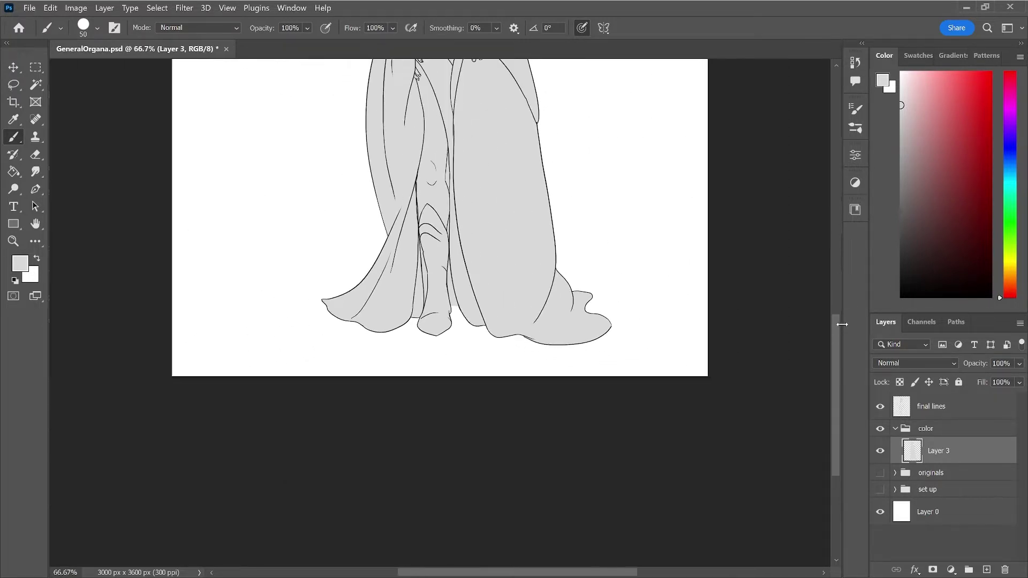
- Load Layer 3's figure as a selection, add a new Layer 4 above it, and choose a darker grey
{"action": "left_click_drag", "start_coordinate": [837, 323], "coordinate": [843, 223]}
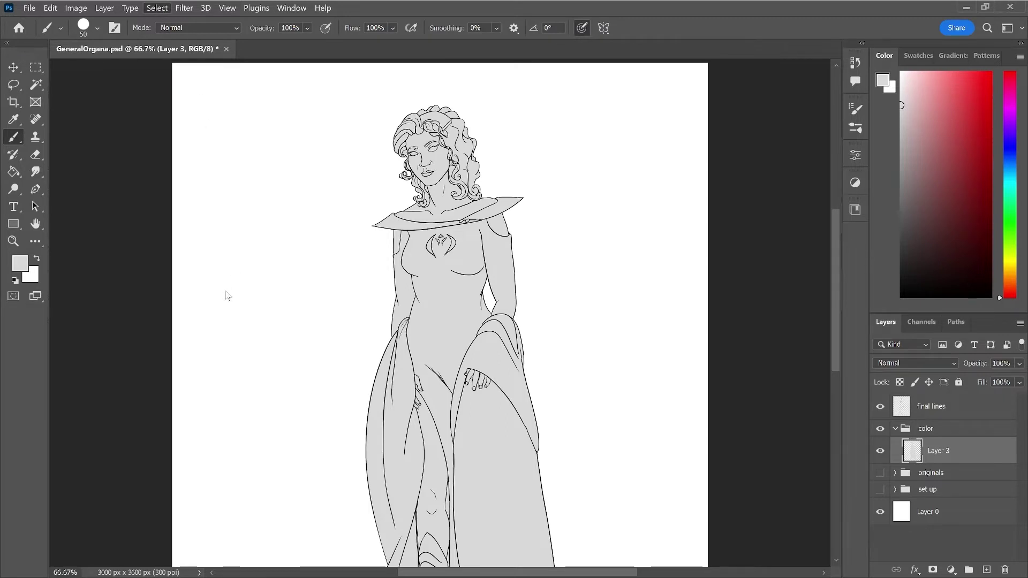
{"action": "left_click", "coordinate": [909, 455], "text": "ctrl"}
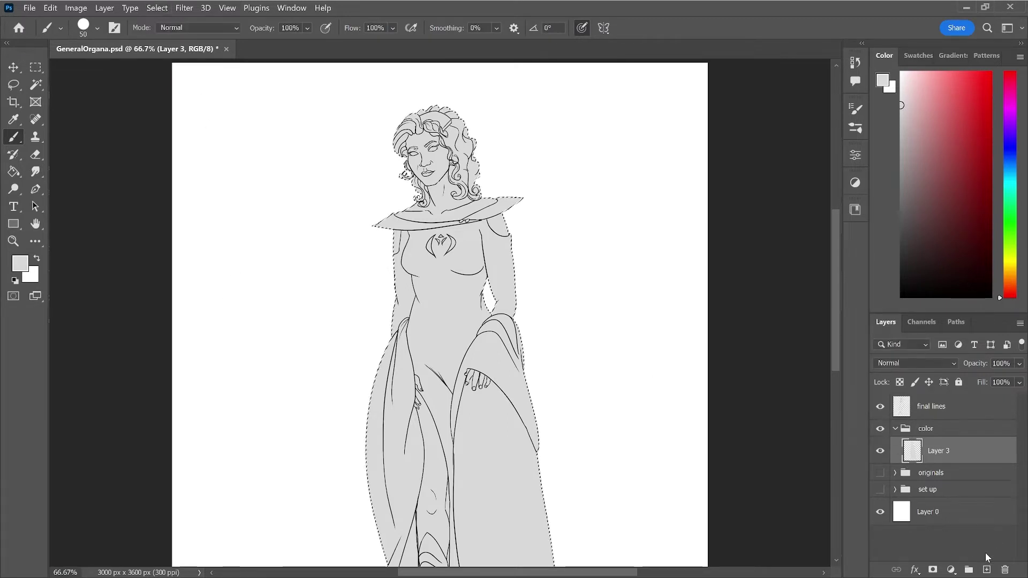
{"action": "left_click", "coordinate": [985, 567]}
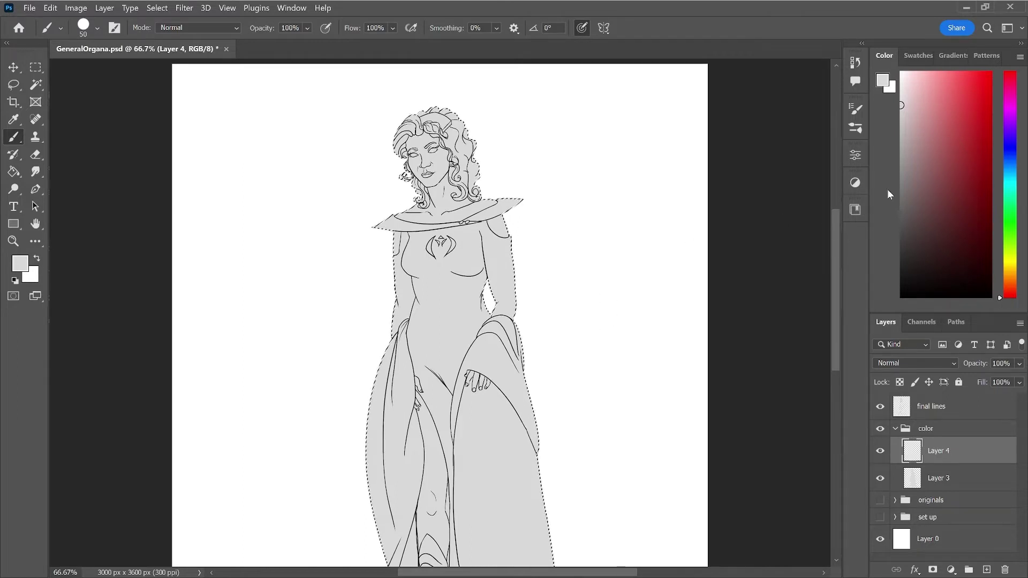
{"action": "left_click", "coordinate": [904, 137]}
- Pick a darker grey, zoom in, and paint shadows under the chin and along the jawline
{"action": "left_click_drag", "start_coordinate": [904, 137], "coordinate": [885, 171]}
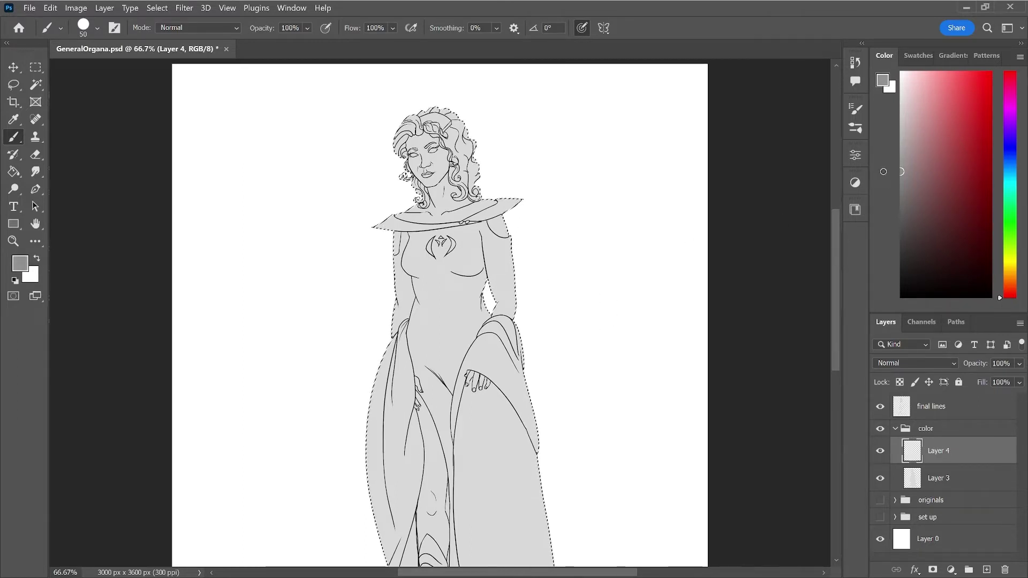
{"action": "key", "text": "ctrl+plus"}
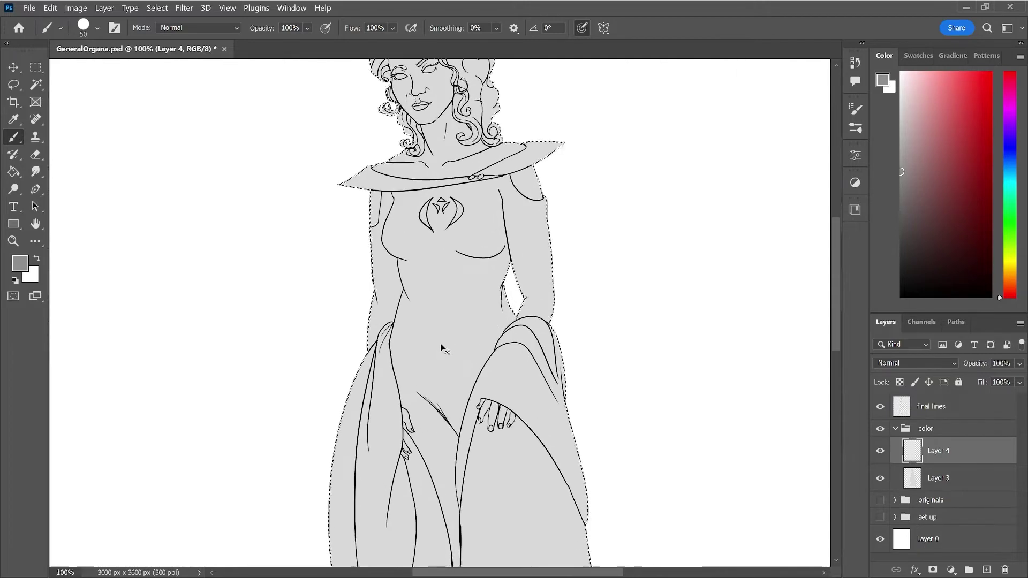
{"action": "key", "text": "ctrl+plus"}
{"action": "left_click_drag", "start_coordinate": [833, 284], "coordinate": [832, 246]}
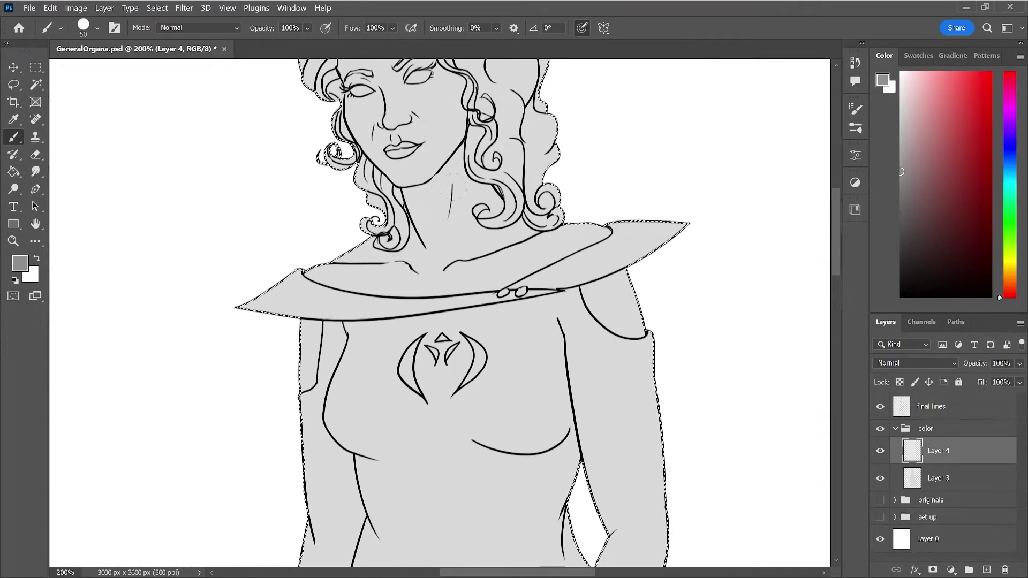
{"action": "key", "text": "bracketleft"}
{"action": "key", "text": "bracketleft"}
{"action": "key", "text": "bracketleft"}
{"action": "mouse_move", "coordinate": [407, 189]}
{"action": "left_mouse_down"}
{"action": "mouse_move", "coordinate": [427, 185]}
{"action": "mouse_move", "coordinate": [460, 150]}
{"action": "left_mouse_up"}
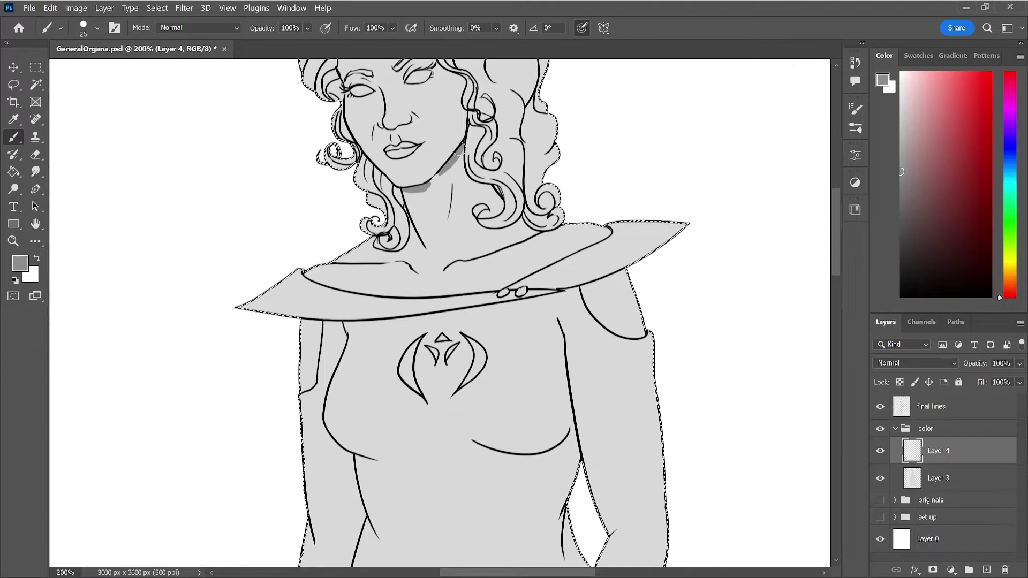
{"action": "left_click_drag", "start_coordinate": [432, 182], "coordinate": [462, 147]}
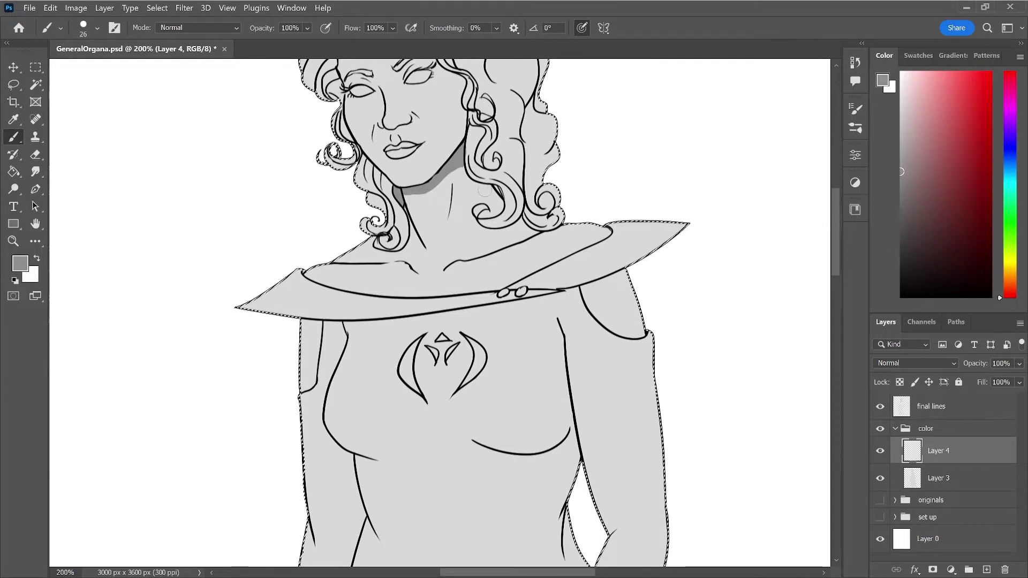
- Add a darker grey shadow inside the hair curl, switching between Eraser and Brush
{"action": "key", "text": "e"}
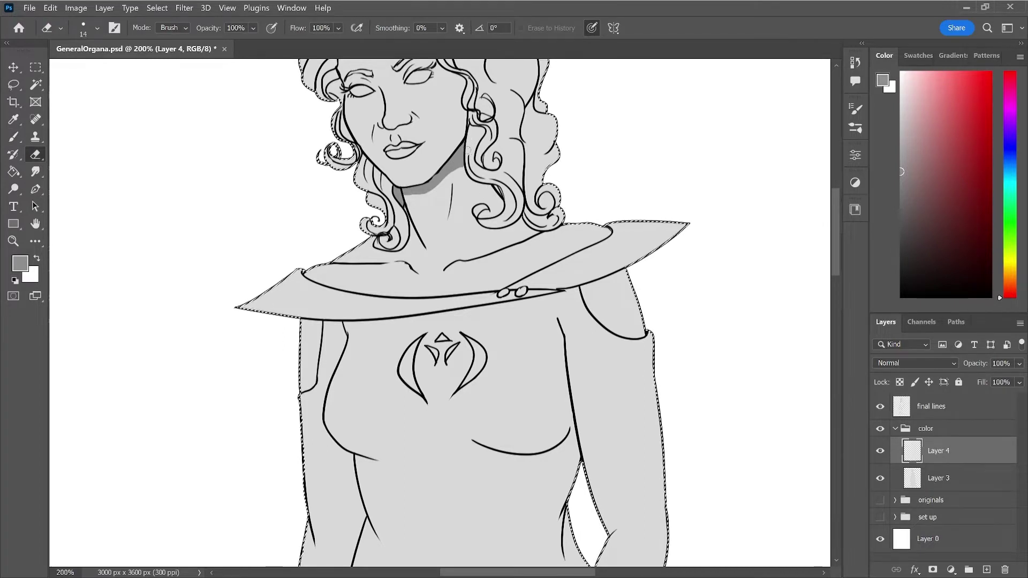
{"action": "key", "text": "b"}
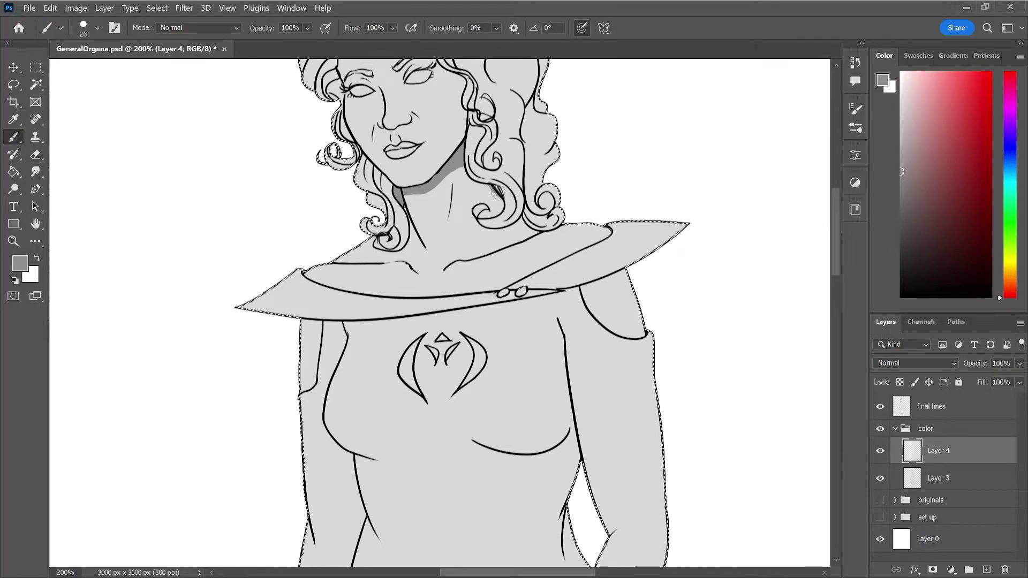
{"action": "key", "text": "e"}
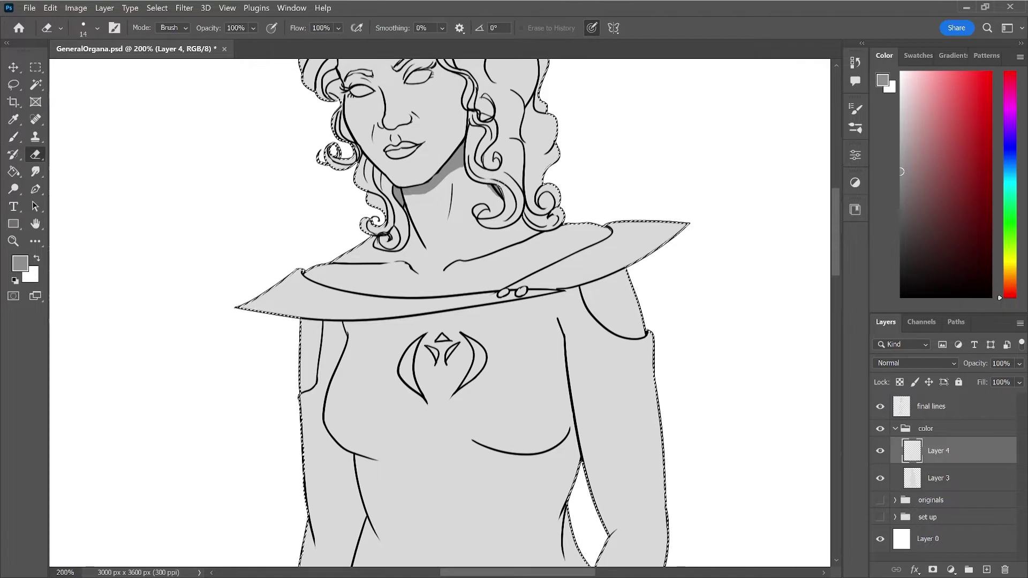
{"action": "key", "text": "b"}
{"action": "left_click_drag", "start_coordinate": [494, 193], "coordinate": [492, 202]}
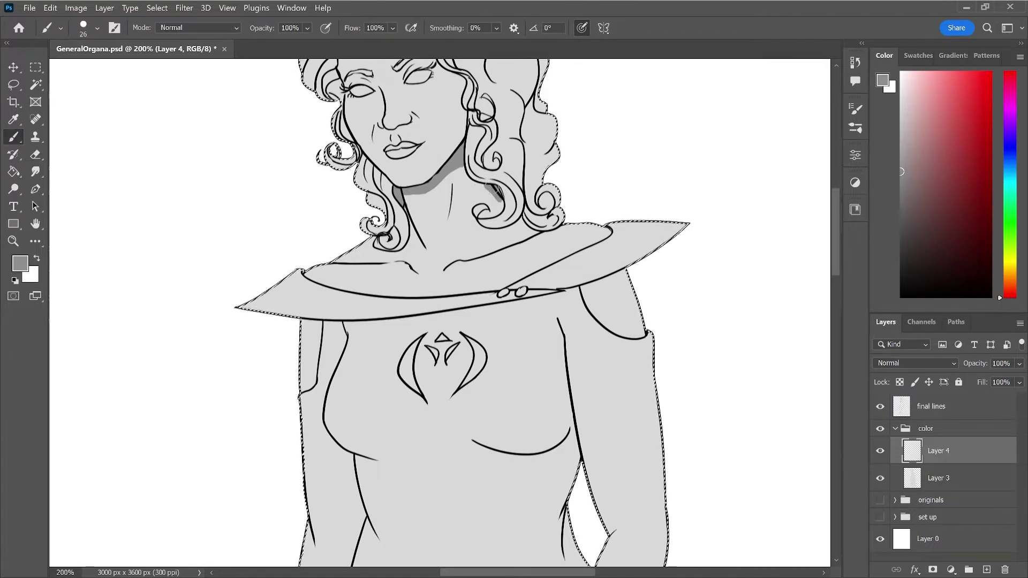
{"action": "key", "text": "e"}
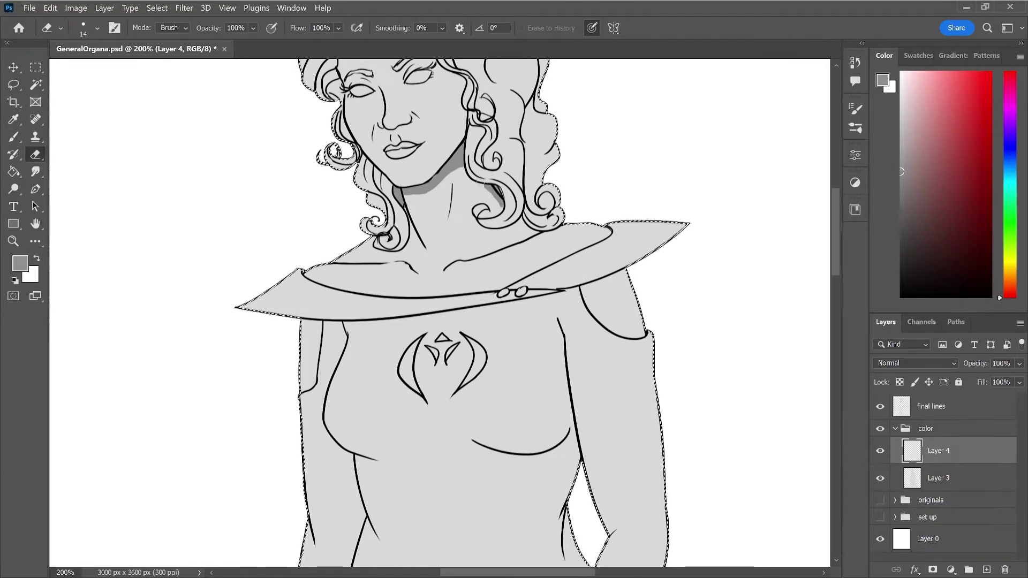
{"action": "key", "text": "b"}
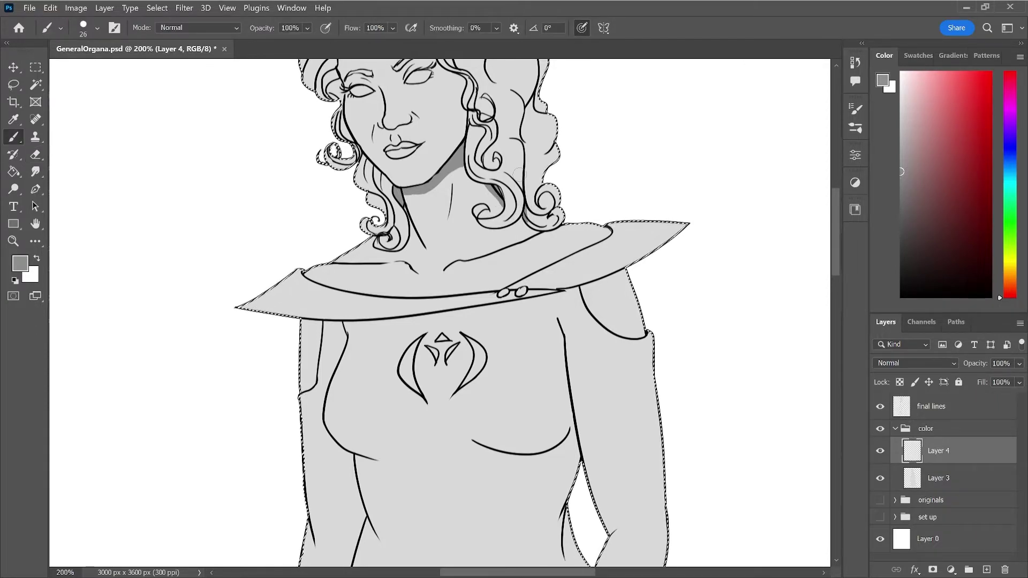
- With a smaller brush, shade the hair edge beside the jaw down toward the neck and above the right eye
{"action": "left_click_drag", "start_coordinate": [838, 261], "coordinate": [838, 235]}
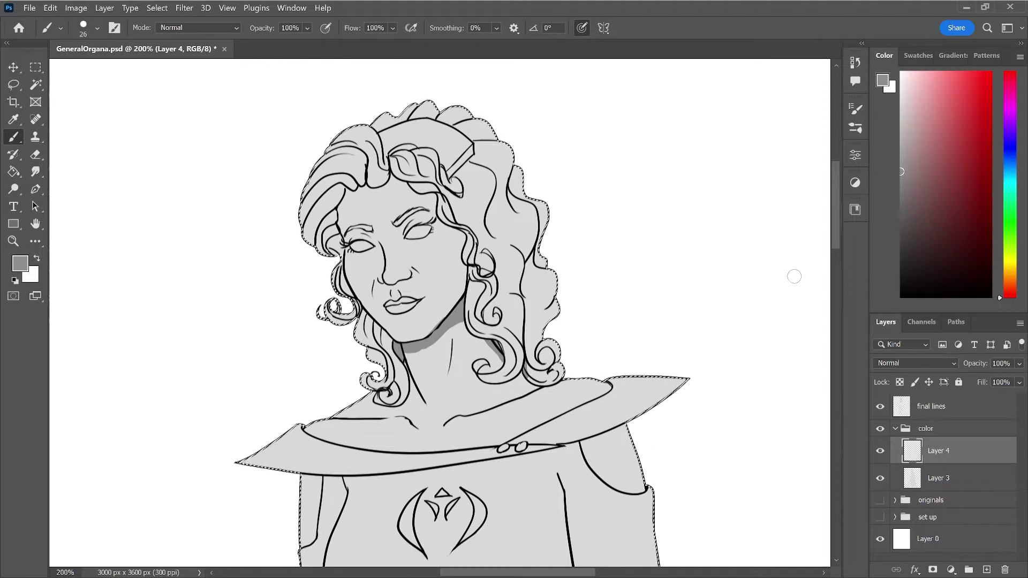
{"action": "key", "text": "bracketleft"}
{"action": "key", "text": "bracketleft"}
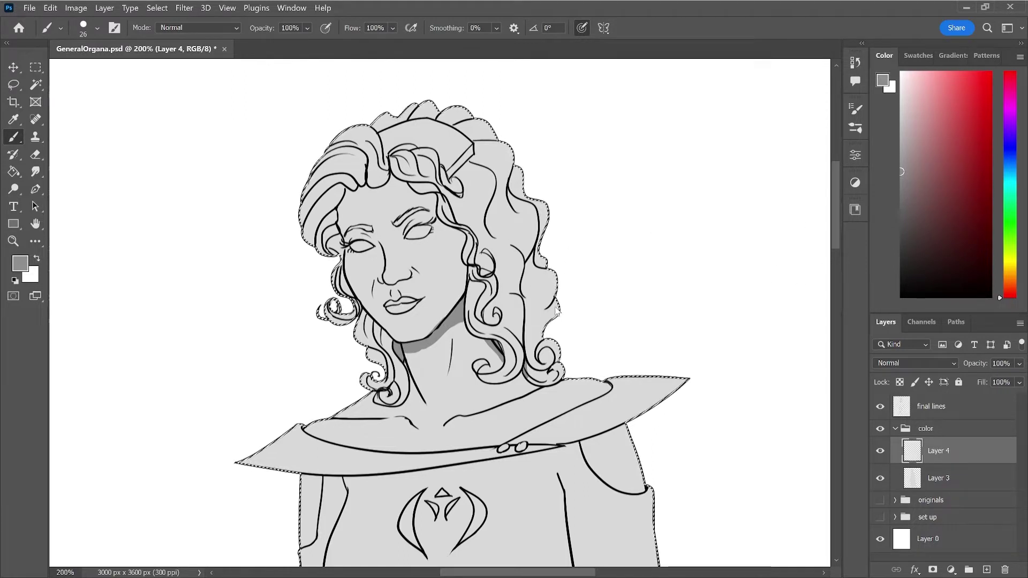
{"action": "left_click_drag", "start_coordinate": [466, 276], "coordinate": [454, 306]}
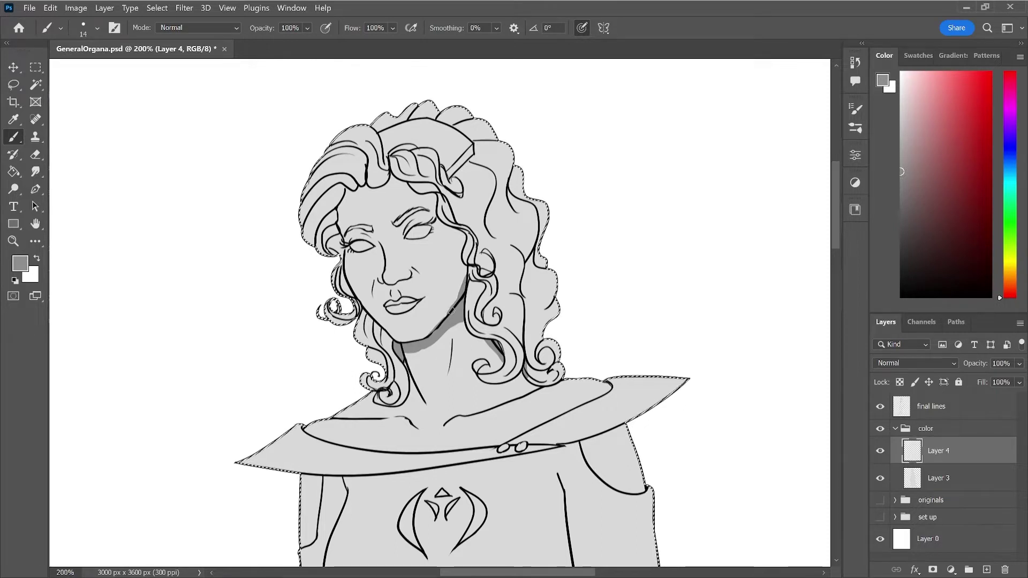
{"action": "left_click_drag", "start_coordinate": [464, 284], "coordinate": [442, 321]}
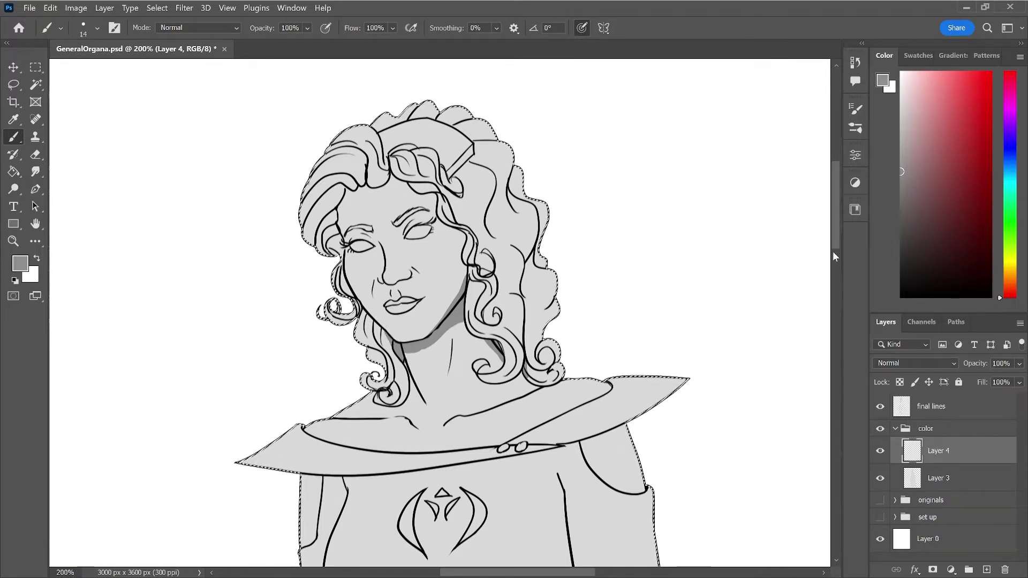
{"action": "left_click_drag", "start_coordinate": [834, 235], "coordinate": [833, 231]}
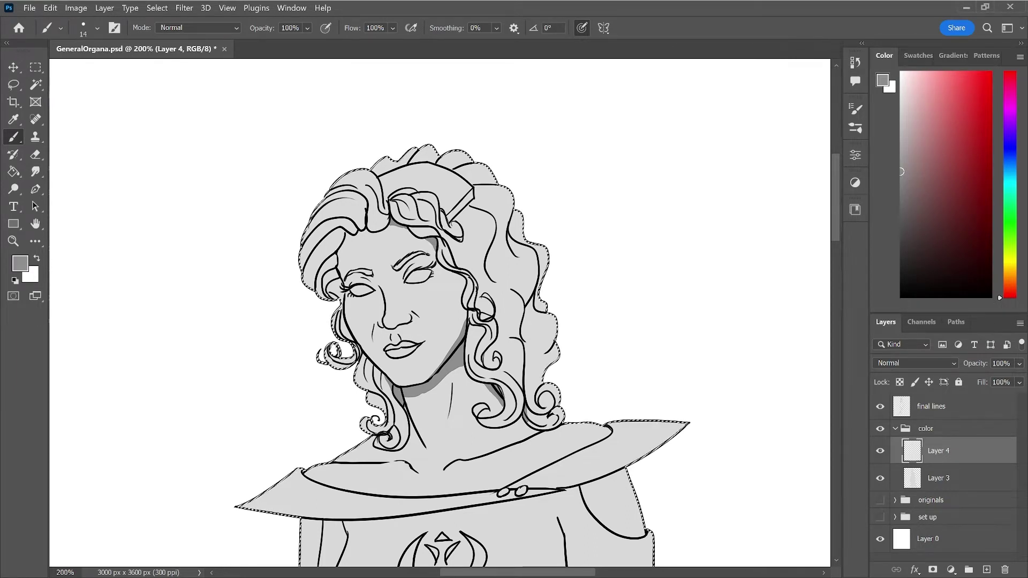
{"action": "left_click_drag", "start_coordinate": [400, 278], "coordinate": [425, 261]}
- Erase the stray eyebrow mark and shade the nose tip, nose side, upper lip and below the lower lip
{"action": "key", "text": "e"}
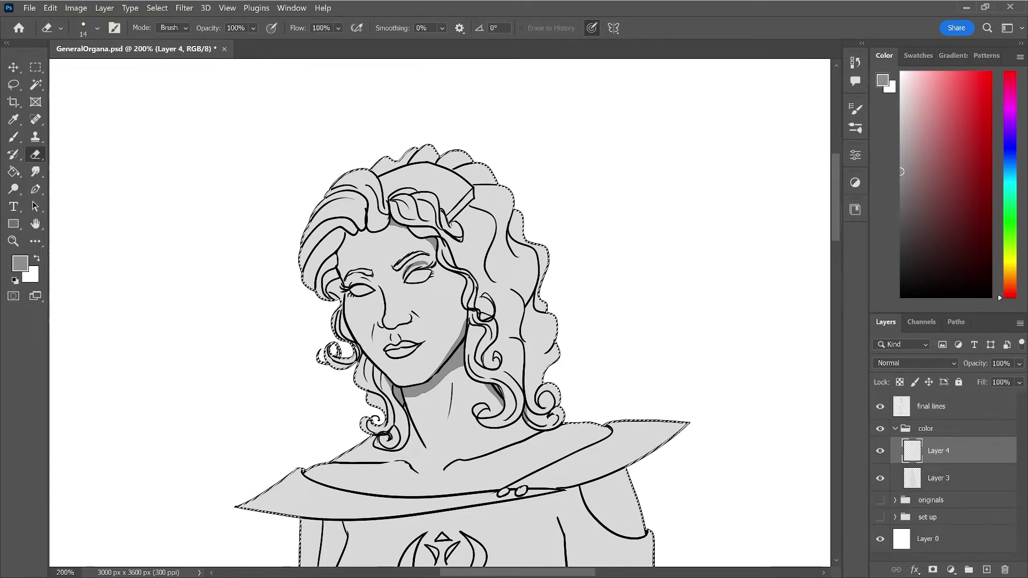
{"action": "left_click_drag", "start_coordinate": [417, 268], "coordinate": [428, 261]}
{"action": "key", "text": "b"}
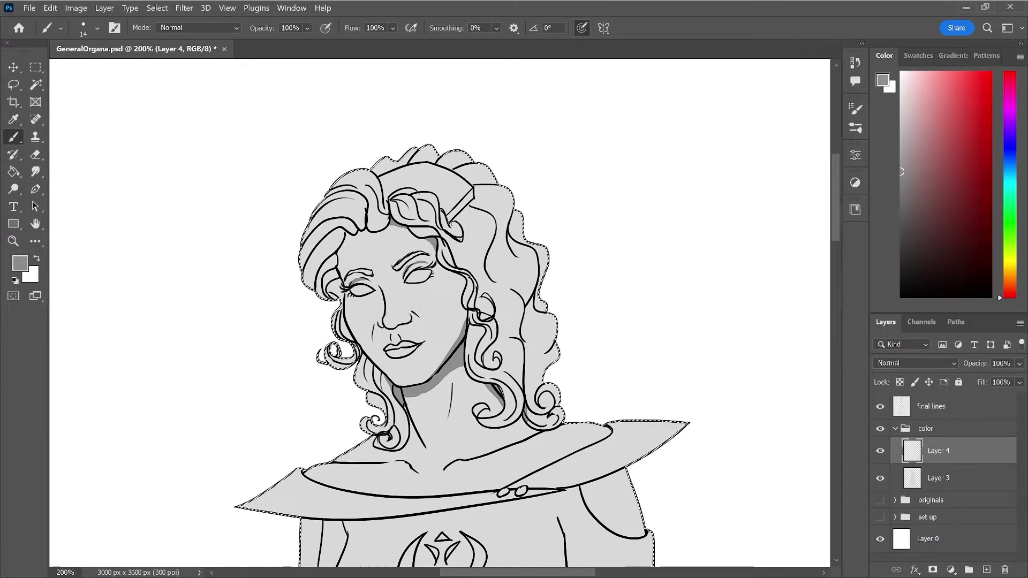
{"action": "left_click", "coordinate": [394, 337]}
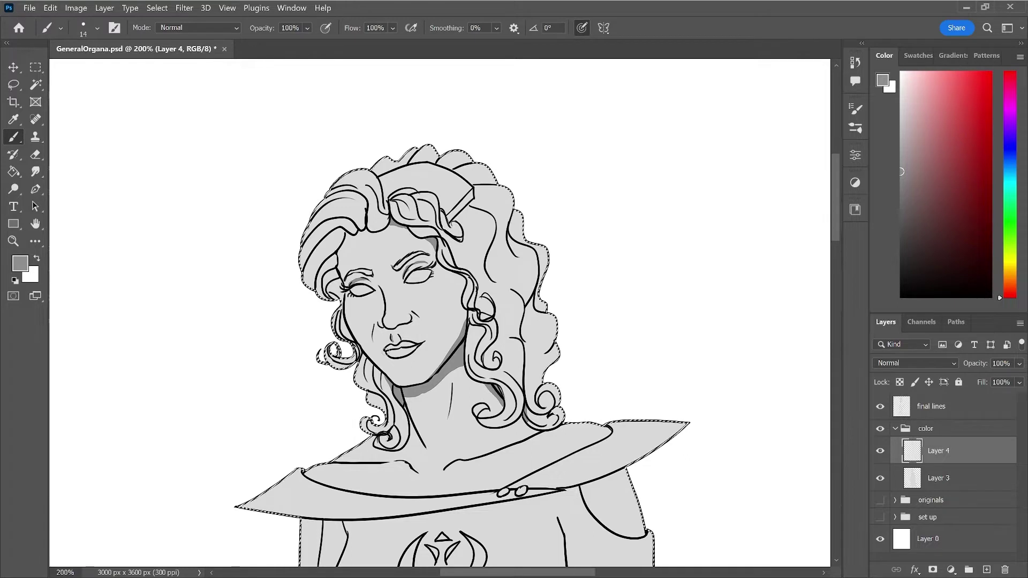
{"action": "left_click", "coordinate": [397, 349]}
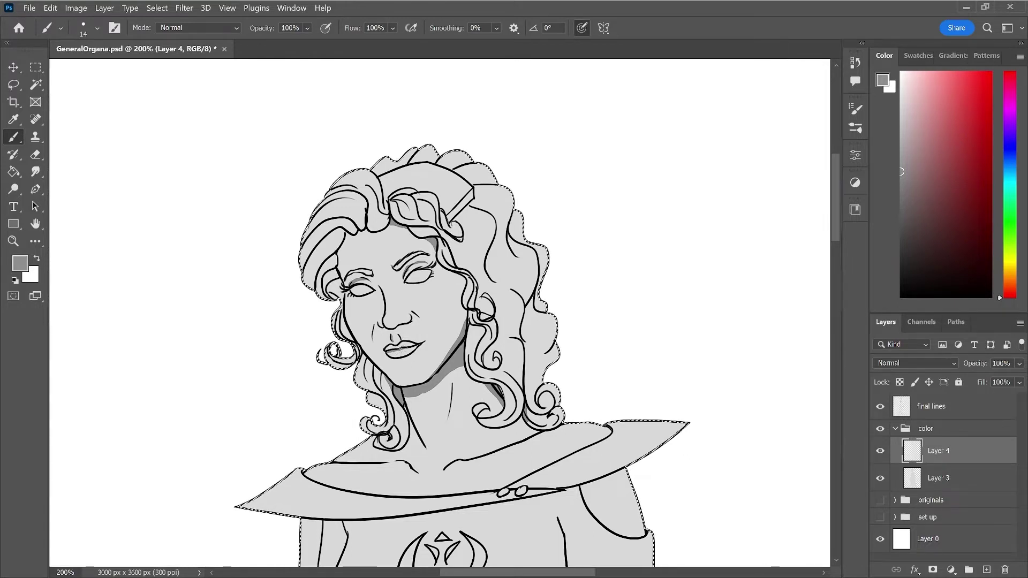
{"action": "left_click_drag", "start_coordinate": [406, 348], "coordinate": [415, 346]}
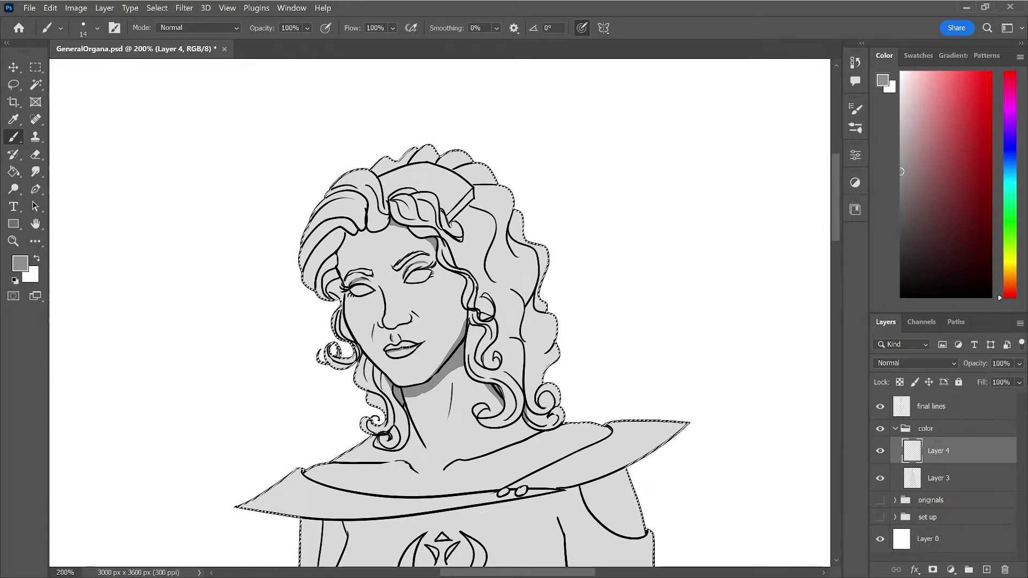
{"action": "left_click_drag", "start_coordinate": [389, 357], "coordinate": [397, 354]}
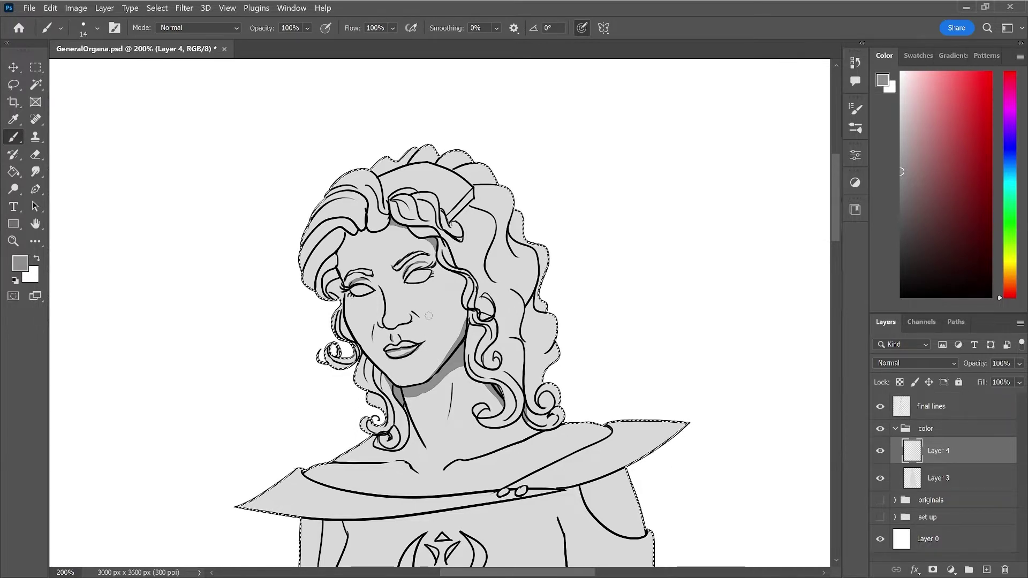
{"action": "left_click_drag", "start_coordinate": [374, 324], "coordinate": [376, 340]}
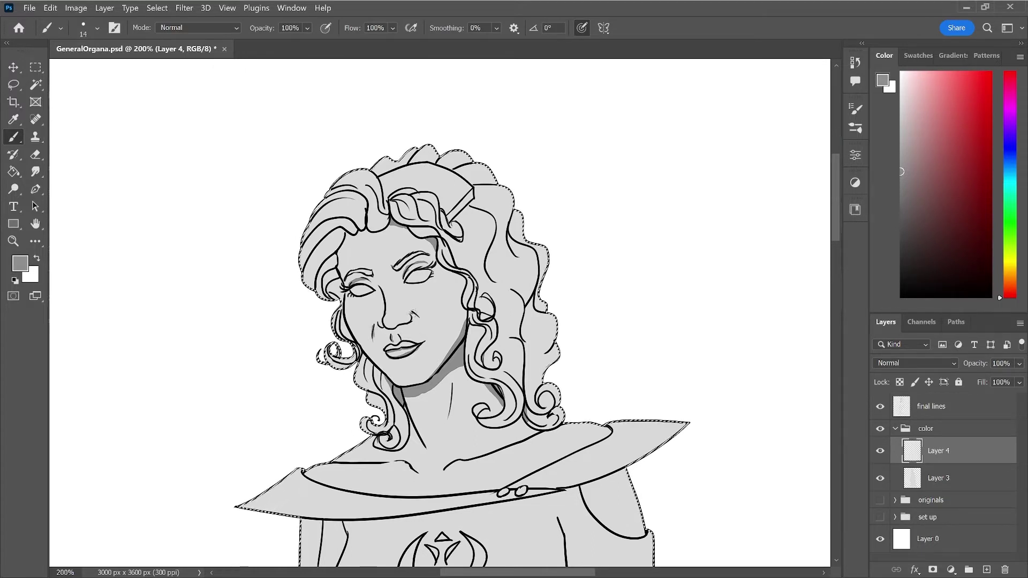
- Shade the hair edge beside the right eye and return to the Brush on Layer 4
{"action": "key", "text": "e"}
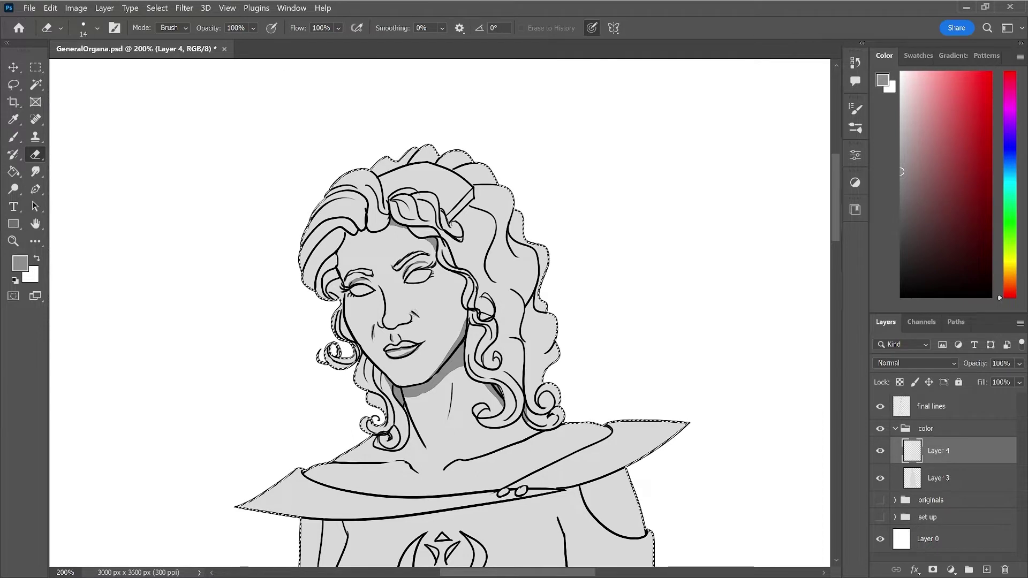
{"action": "key", "text": "b"}
{"action": "key", "text": "e"}
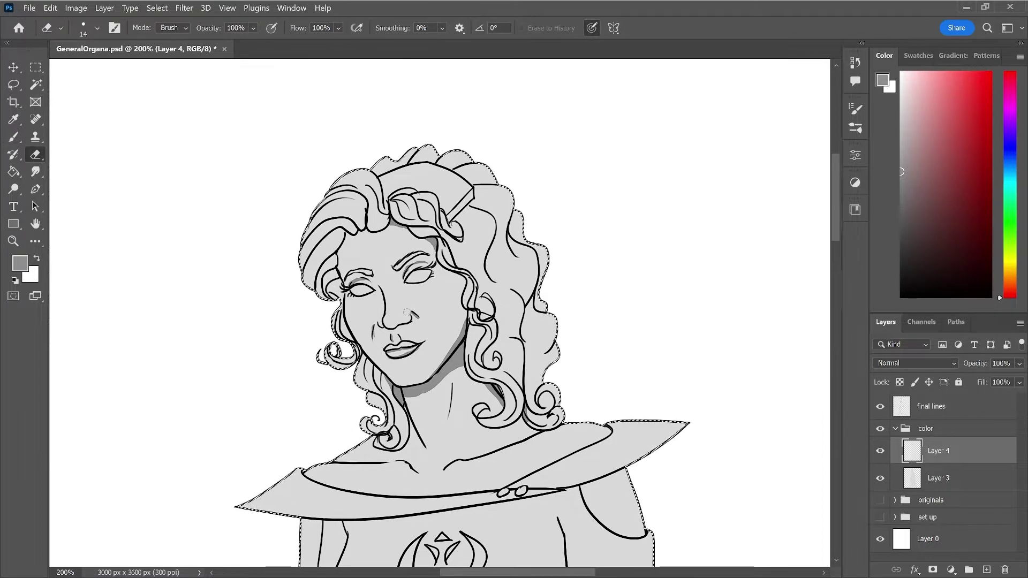
{"action": "key", "text": "b"}
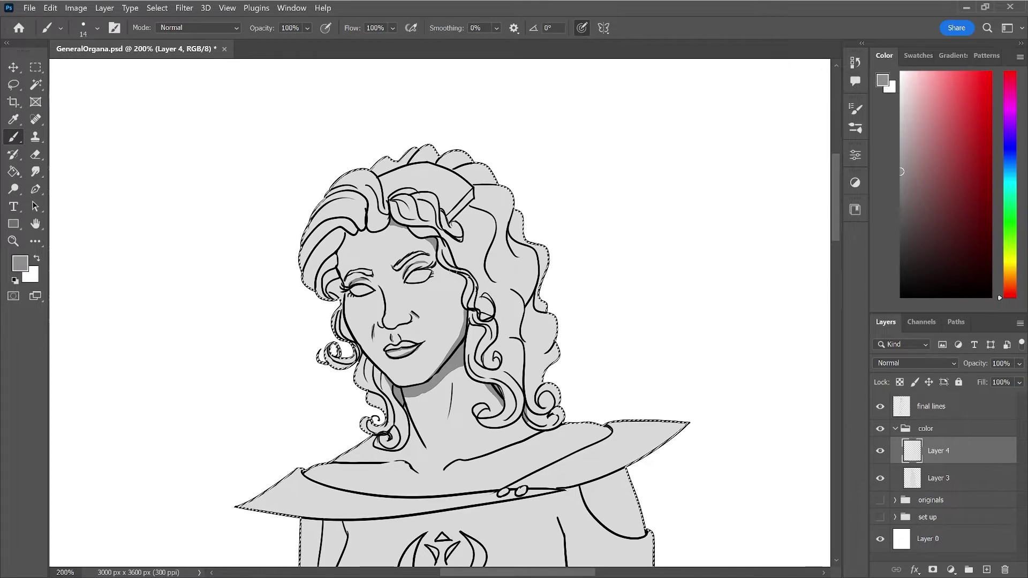
{"action": "left_click_drag", "start_coordinate": [453, 274], "coordinate": [463, 292]}
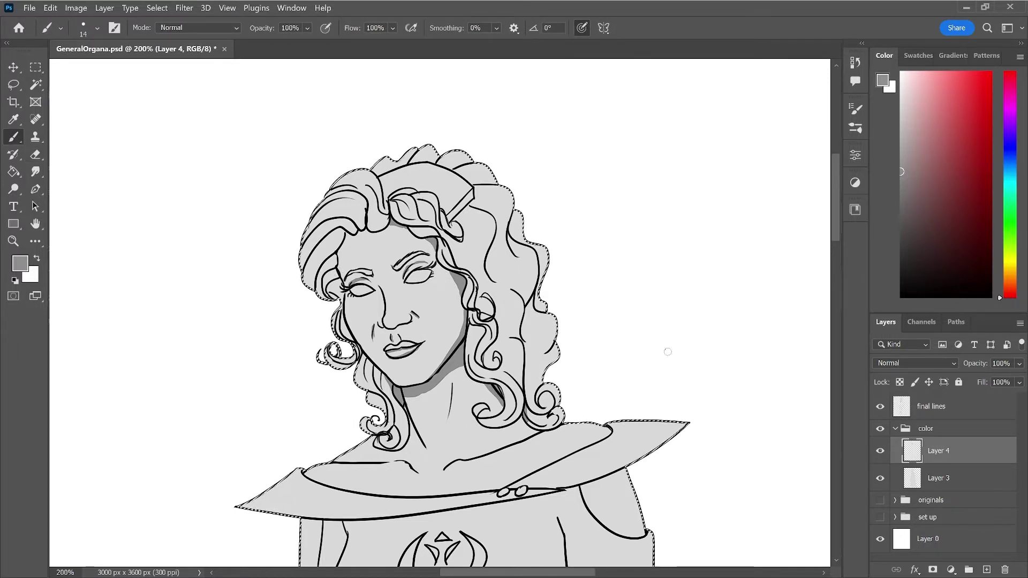
{"action": "left_click", "coordinate": [958, 408]}
{"action": "key", "text": "e"}
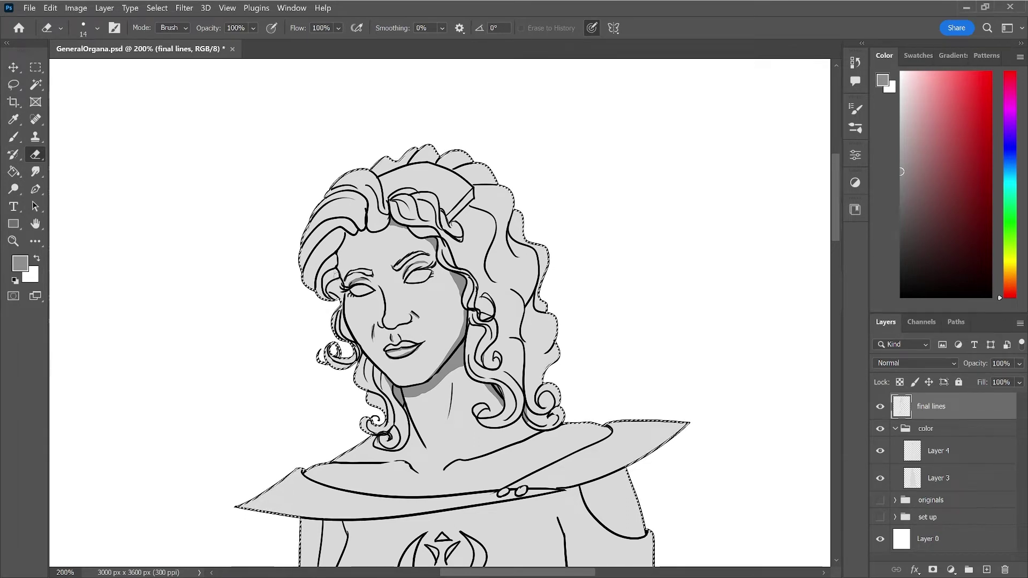
{"action": "left_click", "coordinate": [963, 459]}
{"action": "key", "text": "b"}
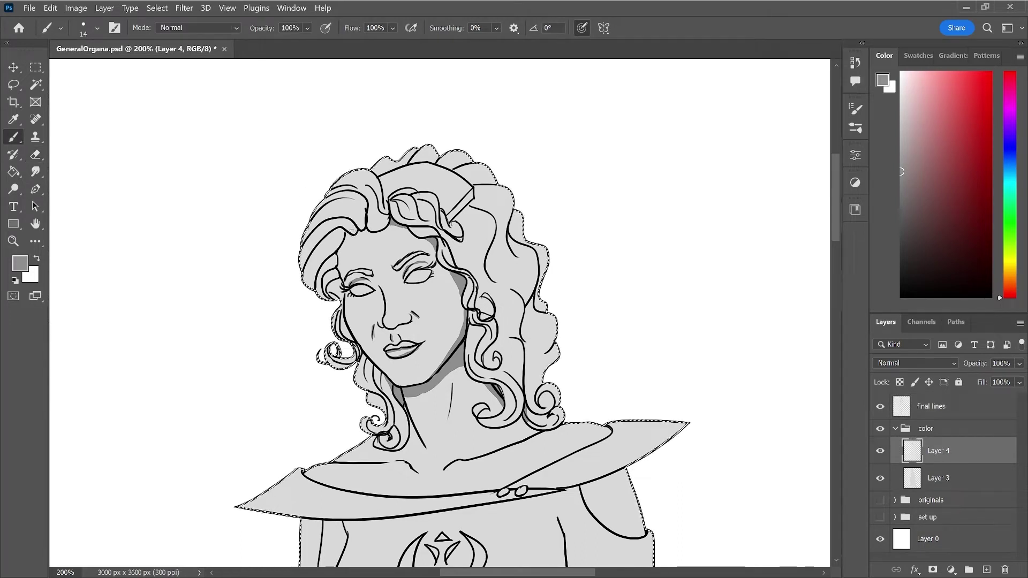
- Paint short darker grey strokes into the left-side hair curls, then deselect the figure
{"action": "left_click_drag", "start_coordinate": [342, 233], "coordinate": [344, 234]}
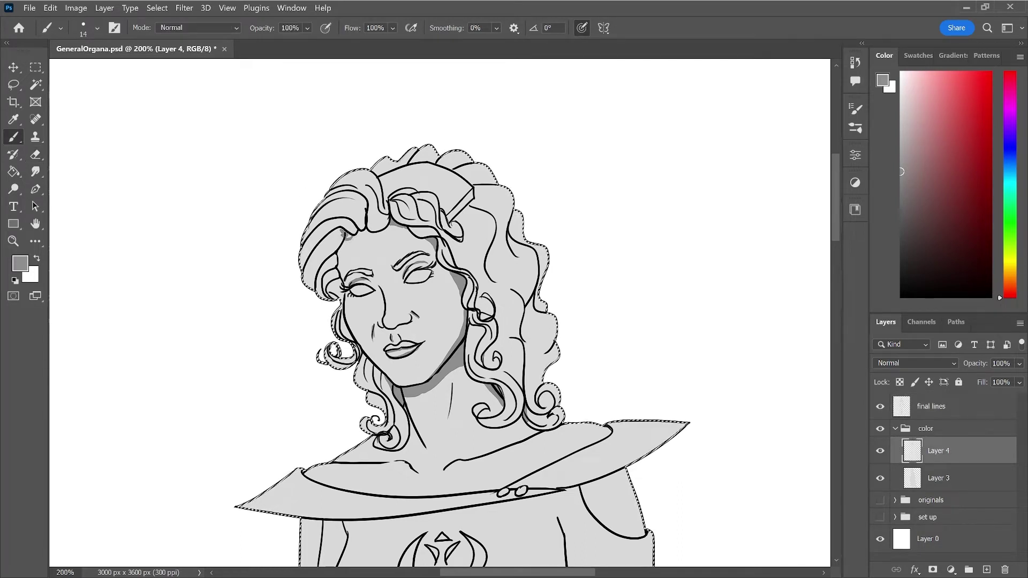
{"action": "left_click_drag", "start_coordinate": [343, 234], "coordinate": [386, 206]}
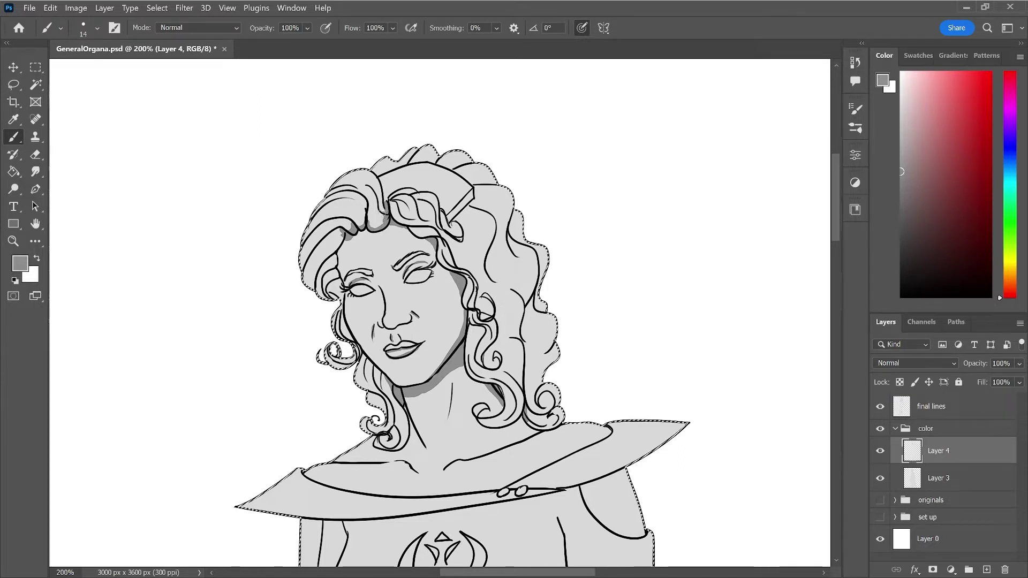
{"action": "mouse_move", "coordinate": [385, 215]}
{"action": "left_mouse_down"}
{"action": "mouse_move", "coordinate": [358, 226]}
{"action": "mouse_move", "coordinate": [367, 225]}
{"action": "left_mouse_up"}
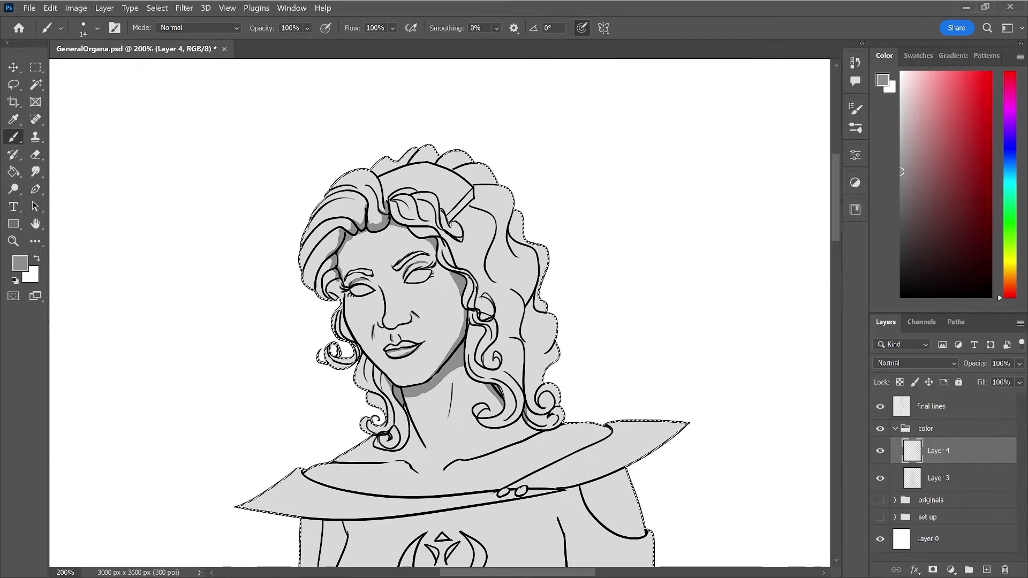
{"action": "key", "text": "ctrl+d"}
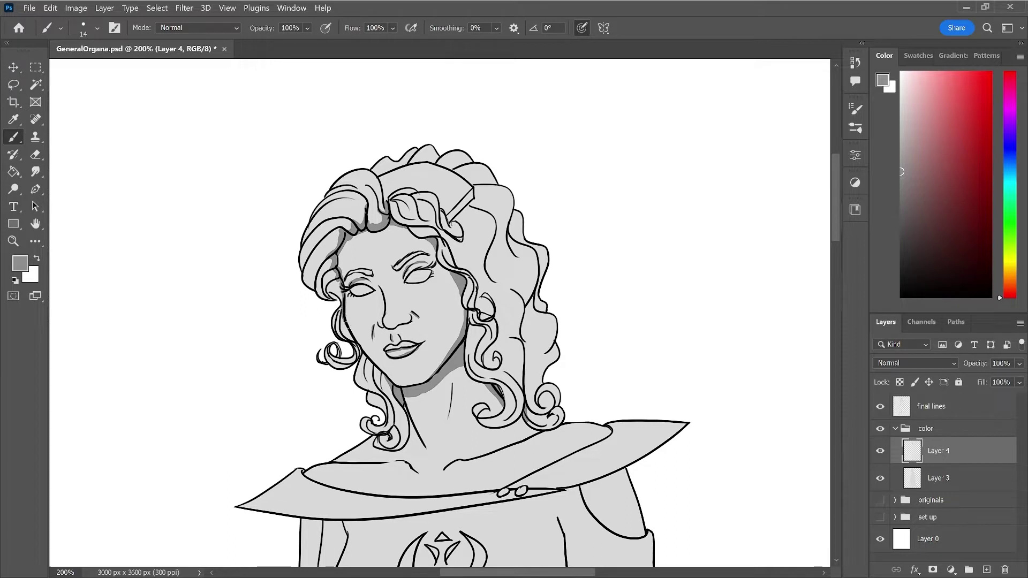
- Shade the face's left edge, a hair patch, the hair clip edge and the hair's outer edge
{"action": "left_click_drag", "start_coordinate": [343, 317], "coordinate": [351, 336]}
{"action": "left_click_drag", "start_coordinate": [443, 209], "coordinate": [438, 225]}
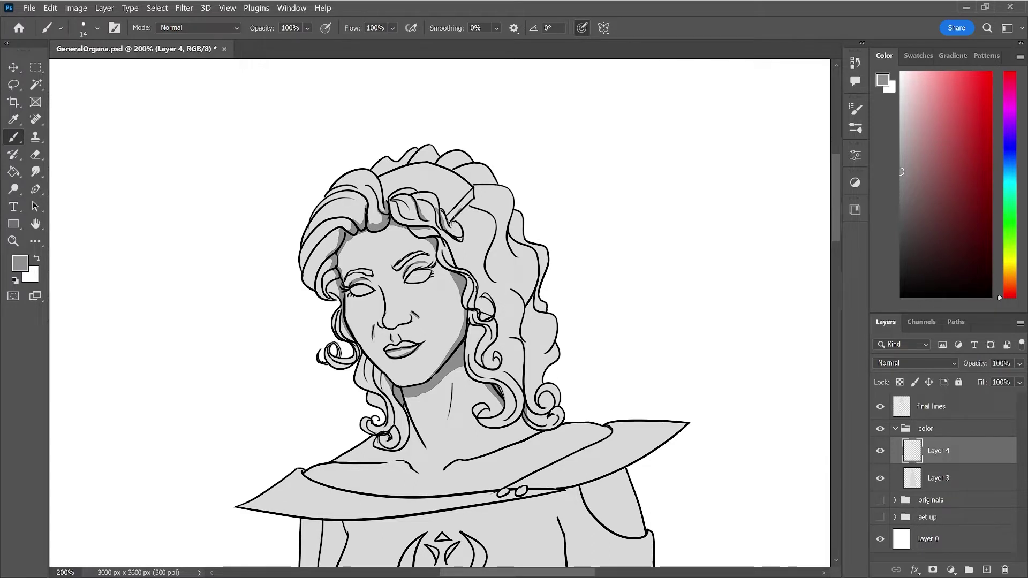
{"action": "left_click_drag", "start_coordinate": [461, 207], "coordinate": [471, 198]}
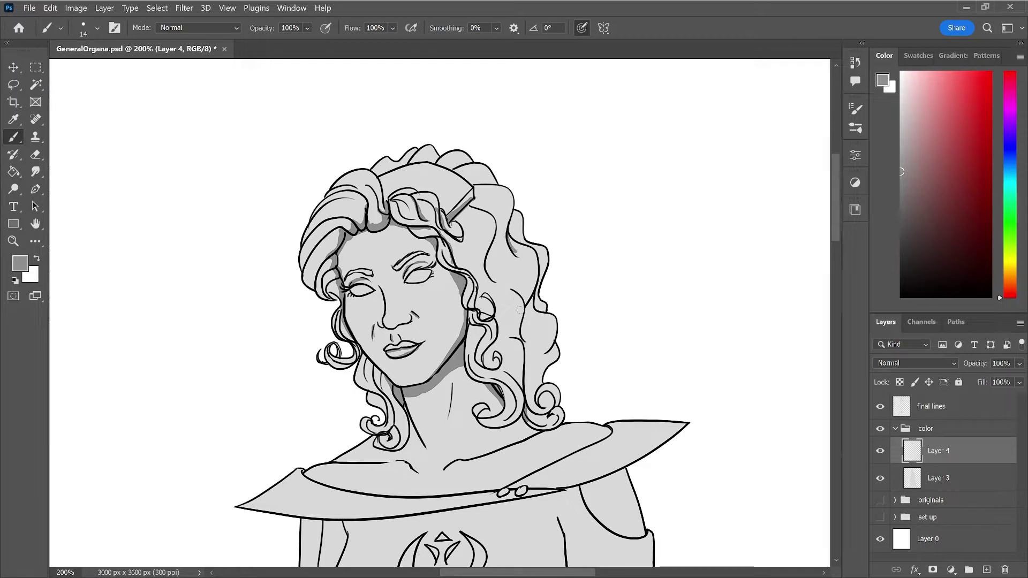
{"action": "mouse_move", "coordinate": [530, 298]}
{"action": "left_mouse_down"}
{"action": "mouse_move", "coordinate": [522, 340]}
{"action": "mouse_move", "coordinate": [532, 291]}
{"action": "mouse_move", "coordinate": [544, 310]}
{"action": "left_mouse_up"}
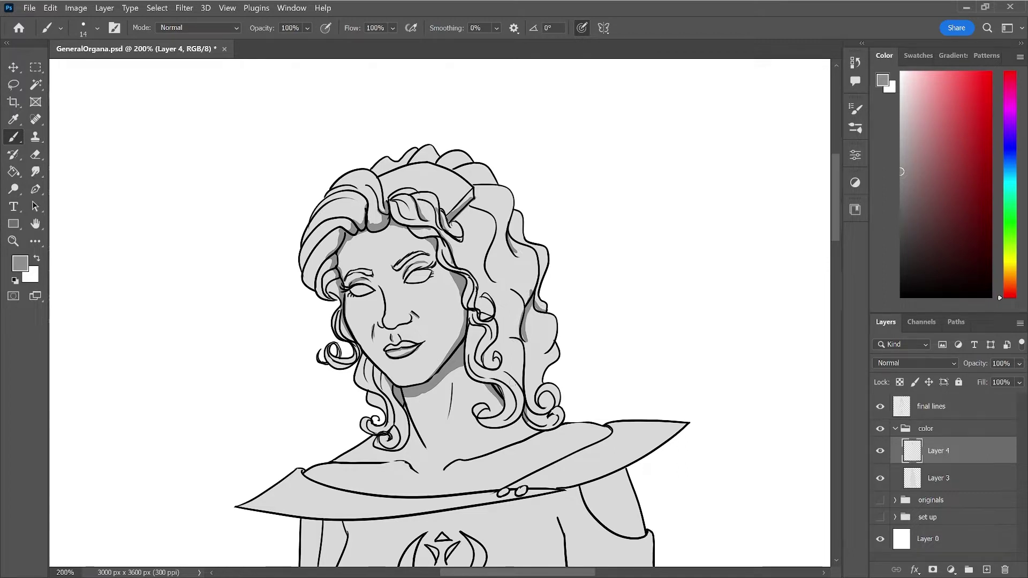
- Add dark grey shadows inside and along the bottoms of the lower hair curls
{"action": "mouse_move", "coordinate": [546, 391]}
{"action": "left_mouse_down"}
{"action": "mouse_move", "coordinate": [539, 410]}
{"action": "mouse_move", "coordinate": [557, 422]}
{"action": "mouse_move", "coordinate": [547, 429]}
{"action": "left_mouse_up"}
{"action": "left_click_drag", "start_coordinate": [500, 424], "coordinate": [509, 421]}
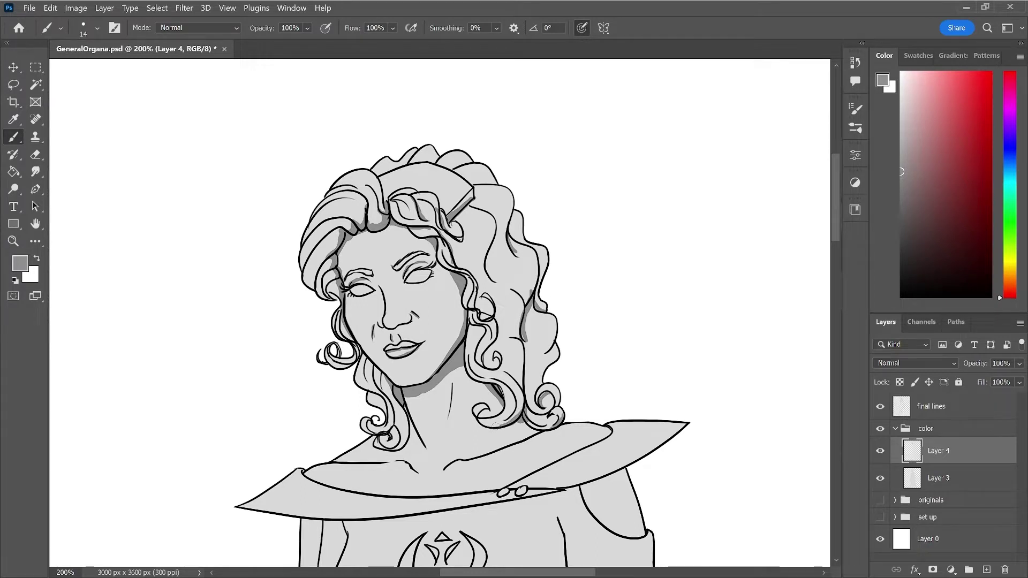
{"action": "left_click_drag", "start_coordinate": [506, 426], "coordinate": [533, 429]}
{"action": "left_click_drag", "start_coordinate": [540, 432], "coordinate": [550, 427]}
{"action": "left_click_drag", "start_coordinate": [832, 226], "coordinate": [837, 243]}
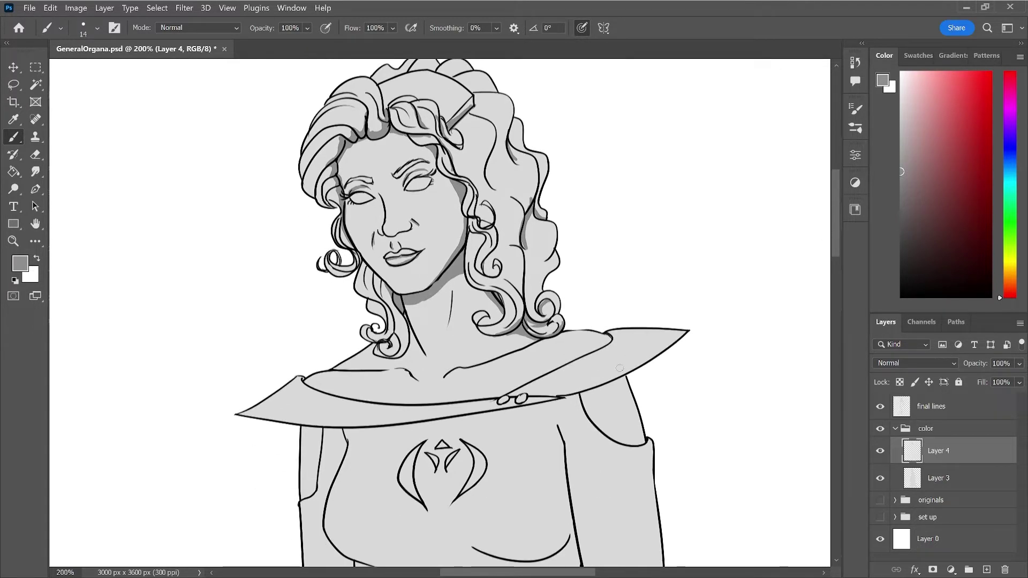
- Reload the figure selection with hidden edges and shade the collar's lower edge, right sleeve top and area near the buttons
{"action": "key", "text": "ctrl+shift+d"}
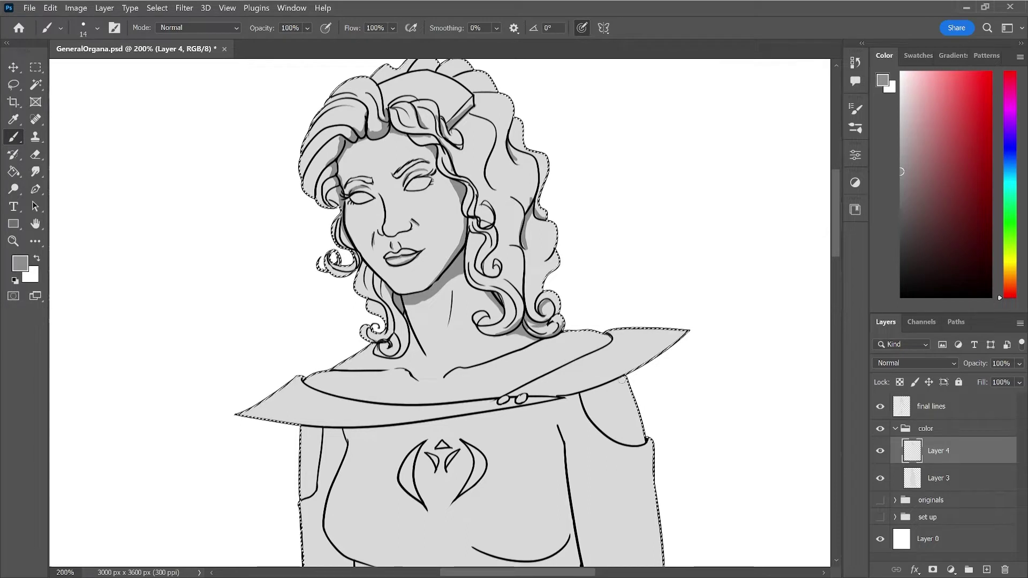
{"action": "key", "text": "ctrl+h"}
{"action": "left_click_drag", "start_coordinate": [624, 380], "coordinate": [567, 395]}
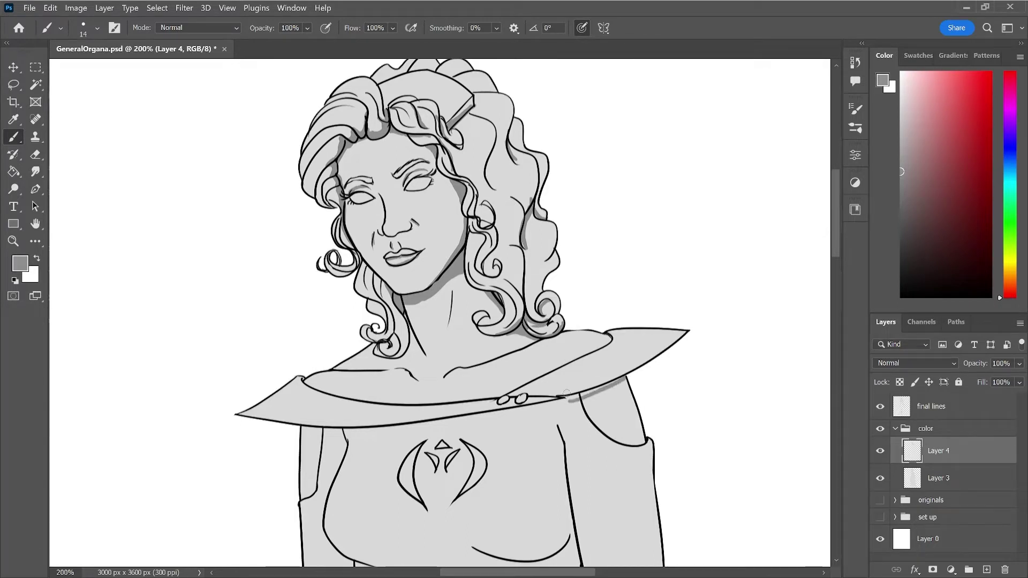
{"action": "key", "text": "ctrl+z"}
{"action": "left_click_drag", "start_coordinate": [565, 400], "coordinate": [556, 399]}
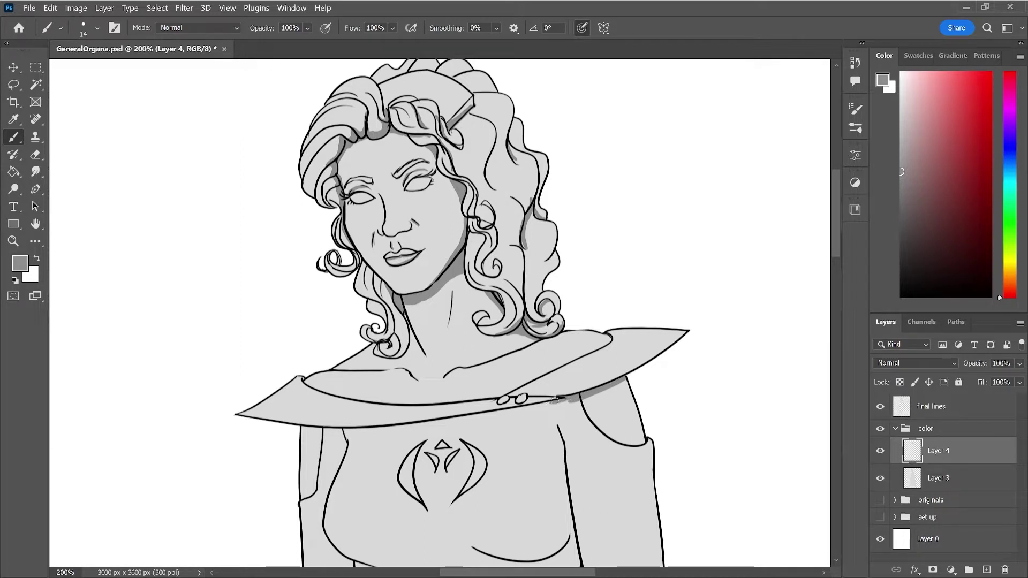
{"action": "mouse_move", "coordinate": [581, 395]}
{"action": "left_mouse_down"}
{"action": "mouse_move", "coordinate": [583, 410]}
{"action": "mouse_move", "coordinate": [627, 381]}
{"action": "left_mouse_up"}
{"action": "left_click_drag", "start_coordinate": [585, 414], "coordinate": [629, 384]}
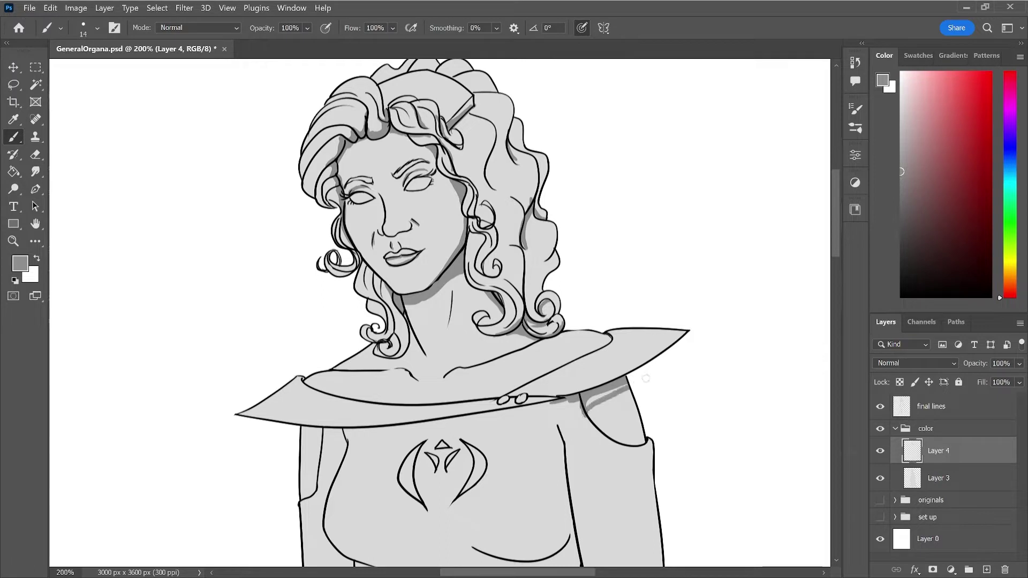
{"action": "left_click_drag", "start_coordinate": [571, 405], "coordinate": [544, 402]}
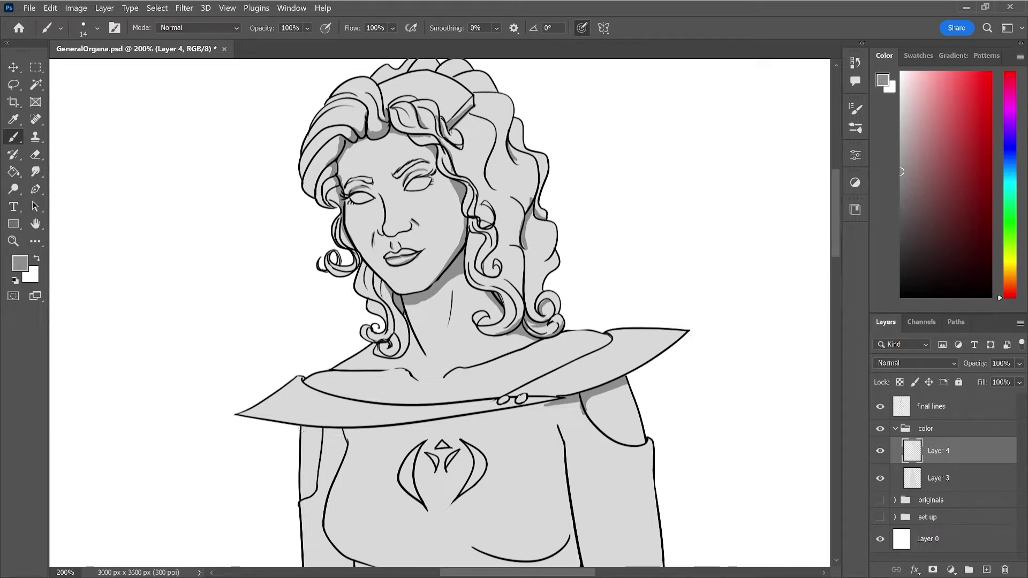
- Shade under the collar's left end and extend the shadow along the collar's lower edge
{"action": "mouse_move", "coordinate": [321, 430]}
{"action": "left_mouse_down"}
{"action": "mouse_move", "coordinate": [301, 428]}
{"action": "mouse_move", "coordinate": [337, 428]}
{"action": "mouse_move", "coordinate": [301, 429]}
{"action": "left_mouse_up"}
{"action": "left_click_drag", "start_coordinate": [358, 431], "coordinate": [471, 415]}
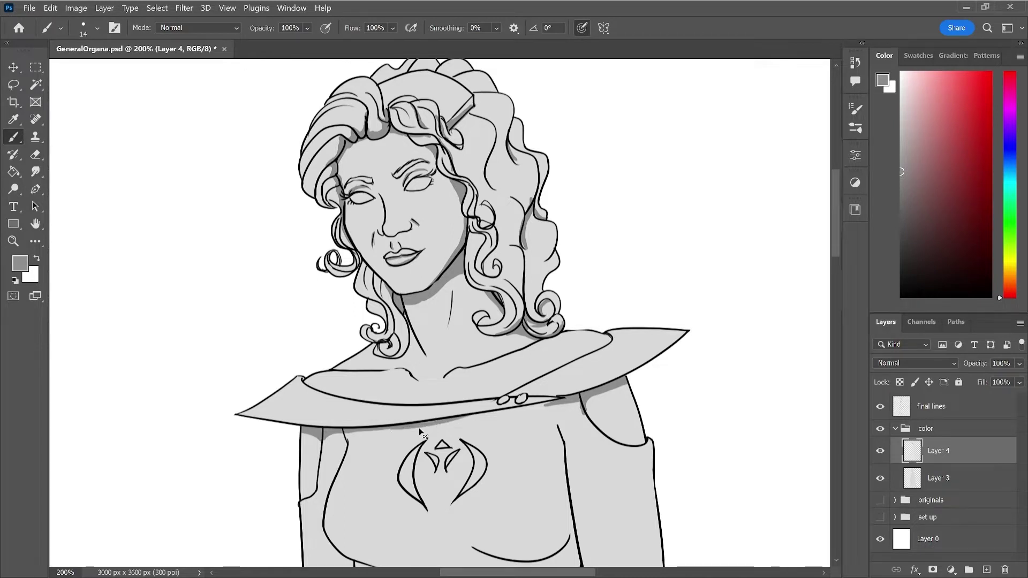
{"action": "left_click_drag", "start_coordinate": [439, 422], "coordinate": [556, 398]}
{"action": "key", "text": "ctrl+z"}
{"action": "left_click_drag", "start_coordinate": [488, 418], "coordinate": [575, 393]}
{"action": "key", "text": "e"}
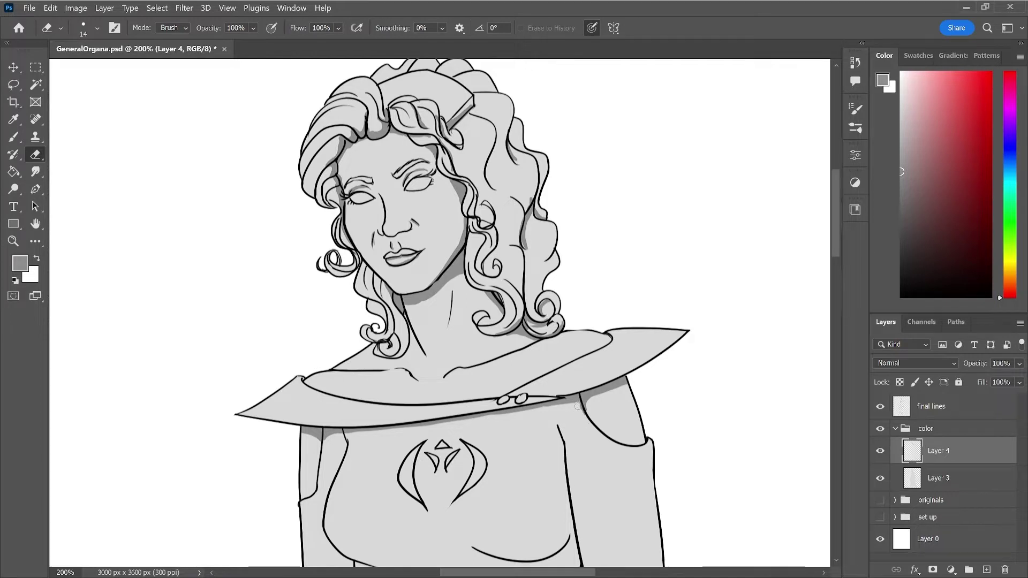
{"action": "key", "text": "b"}
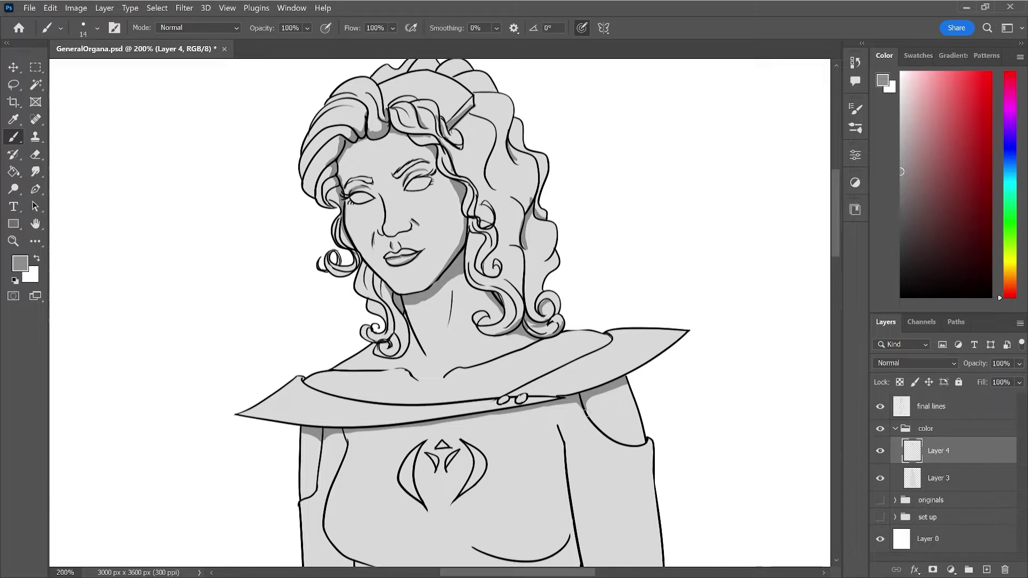
{"action": "key", "text": "e"}
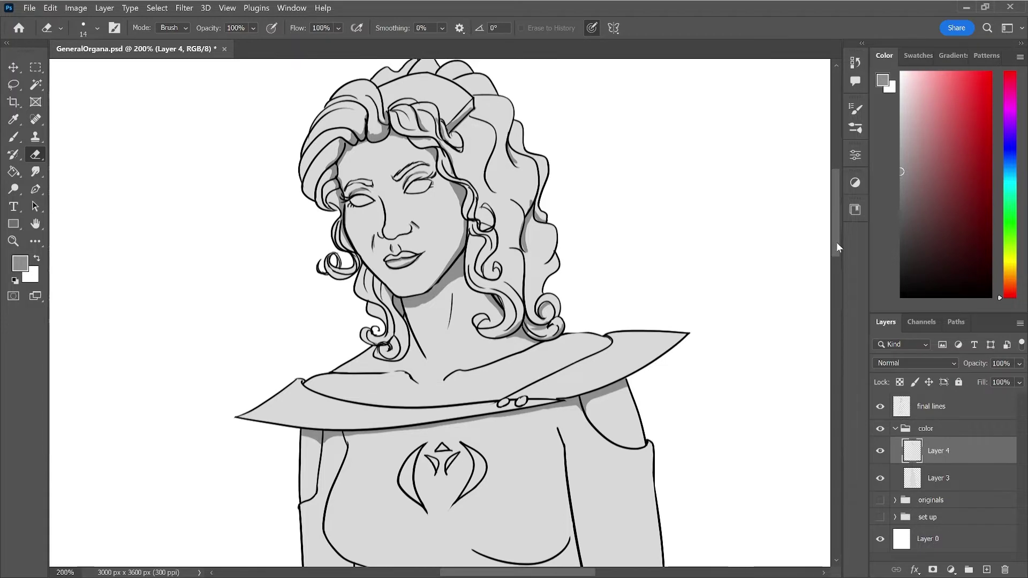
{"action": "scroll", "coordinate": [838, 248], "scroll_direction": "down", "scroll_amount": 1}
{"action": "key", "text": "b"}
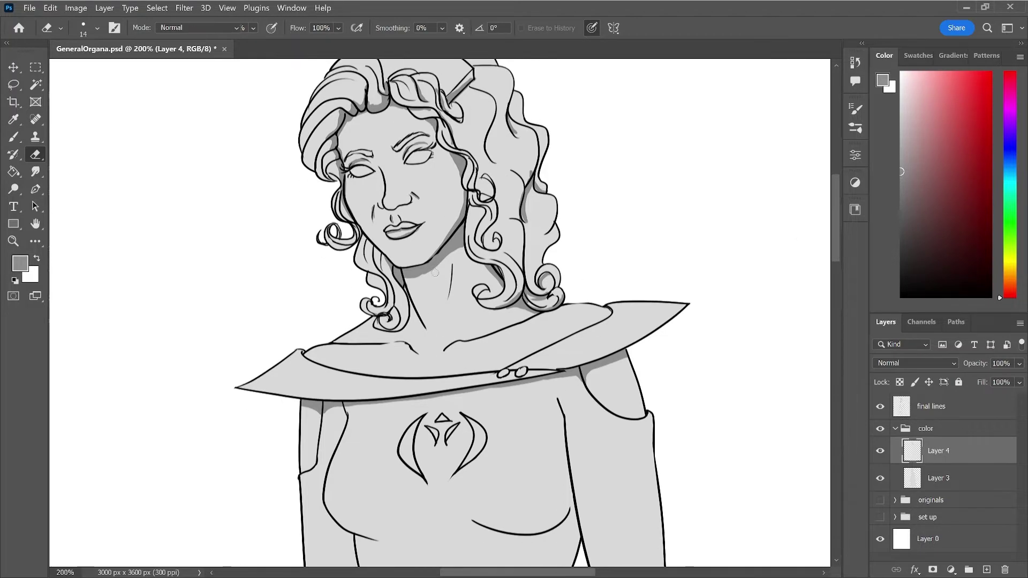
- Darken the neck shadow with the brush and tidy the shading edges, toggling between Eraser and Brush
{"action": "mouse_move", "coordinate": [453, 267]}
{"action": "left_mouse_down"}
{"action": "mouse_move", "coordinate": [447, 288]}
{"action": "mouse_move", "coordinate": [409, 313]}
{"action": "left_mouse_up"}
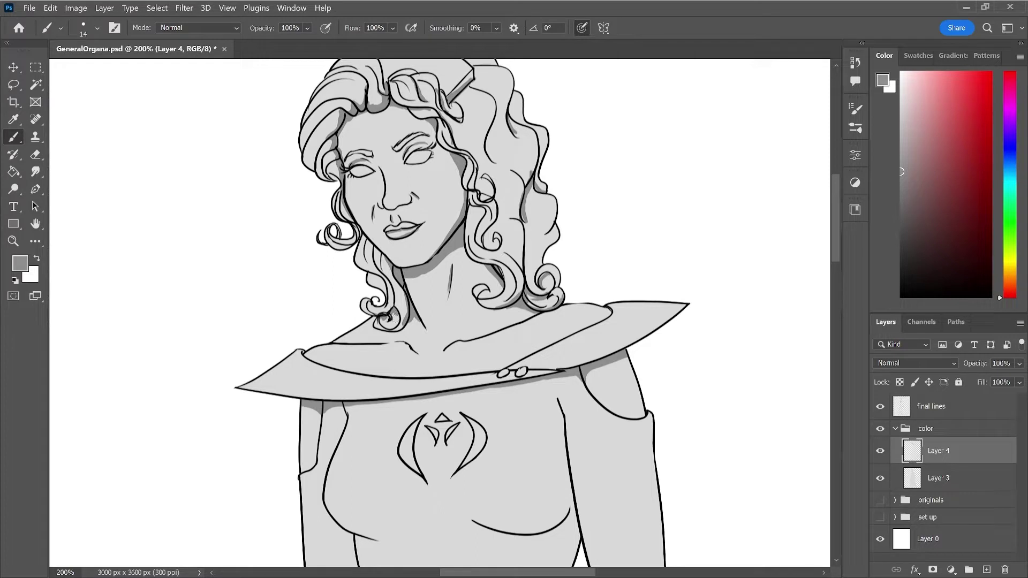
{"action": "key", "text": "e"}
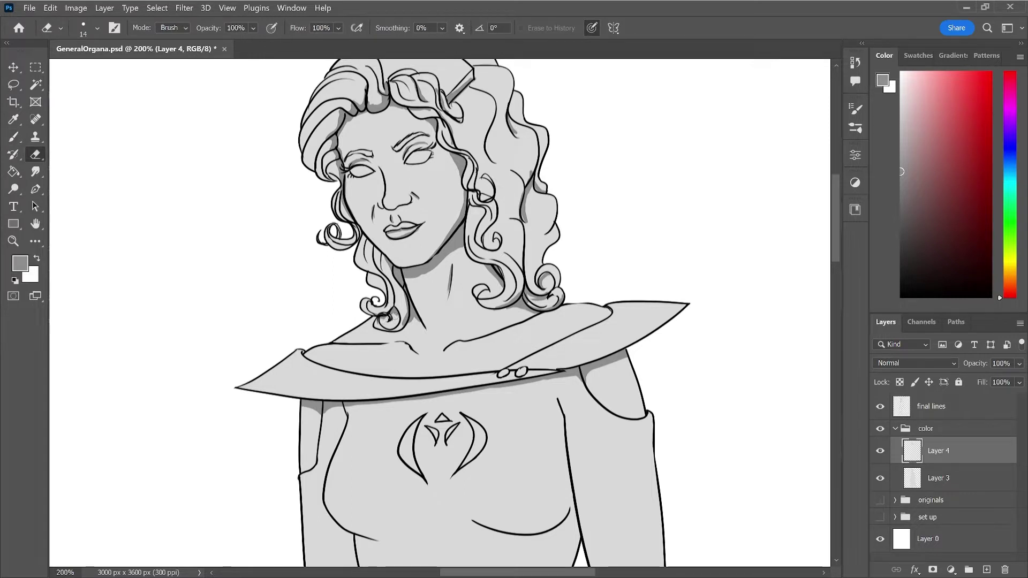
{"action": "key", "text": "b"}
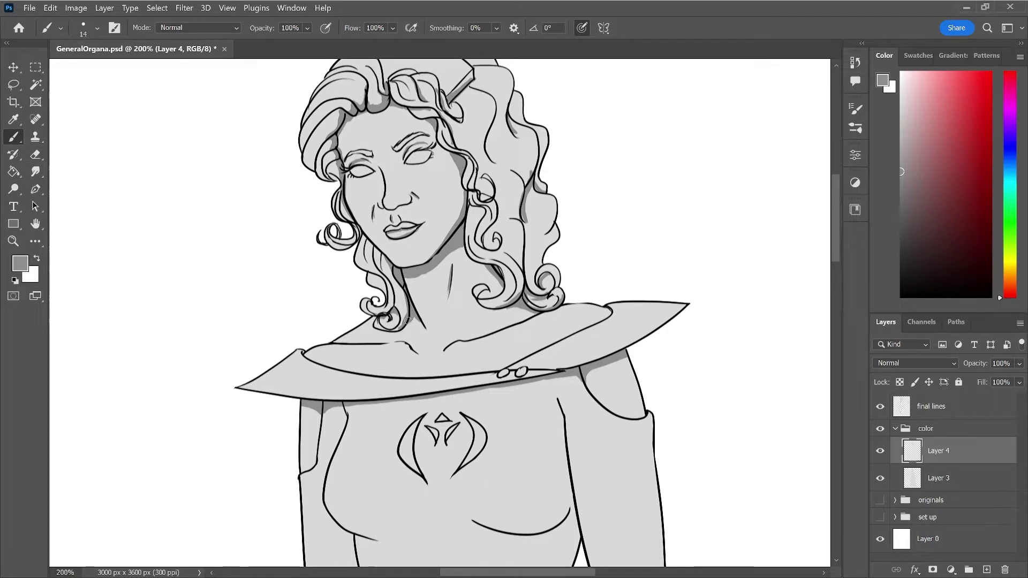
{"action": "key", "text": "e"}
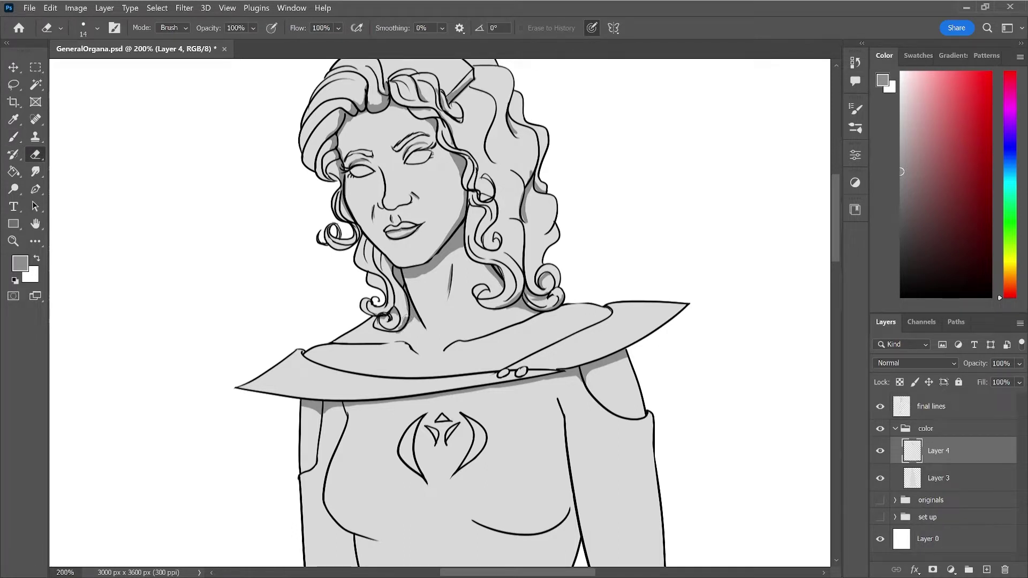
{"action": "key", "text": "b"}
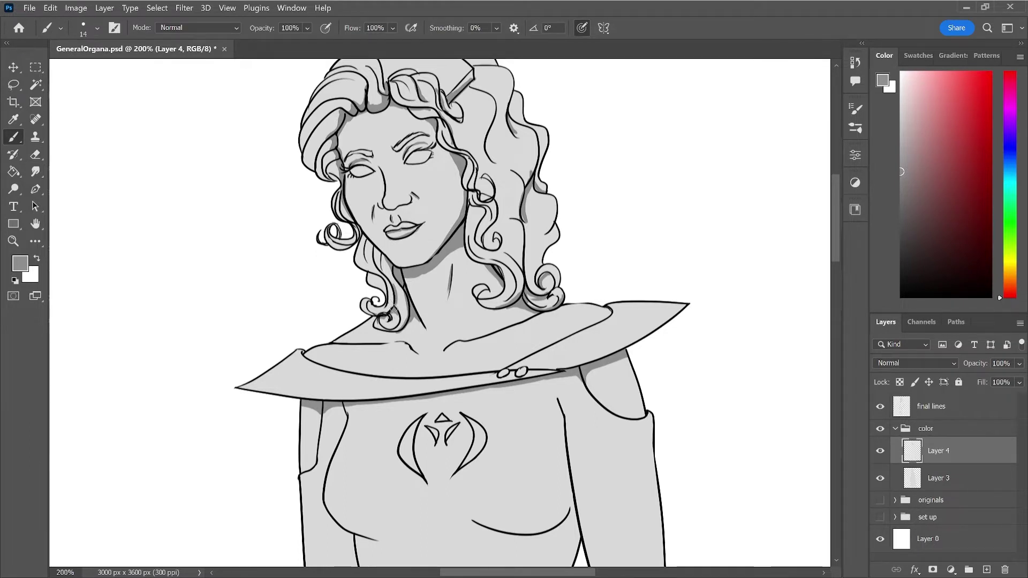
{"action": "key", "text": "e"}
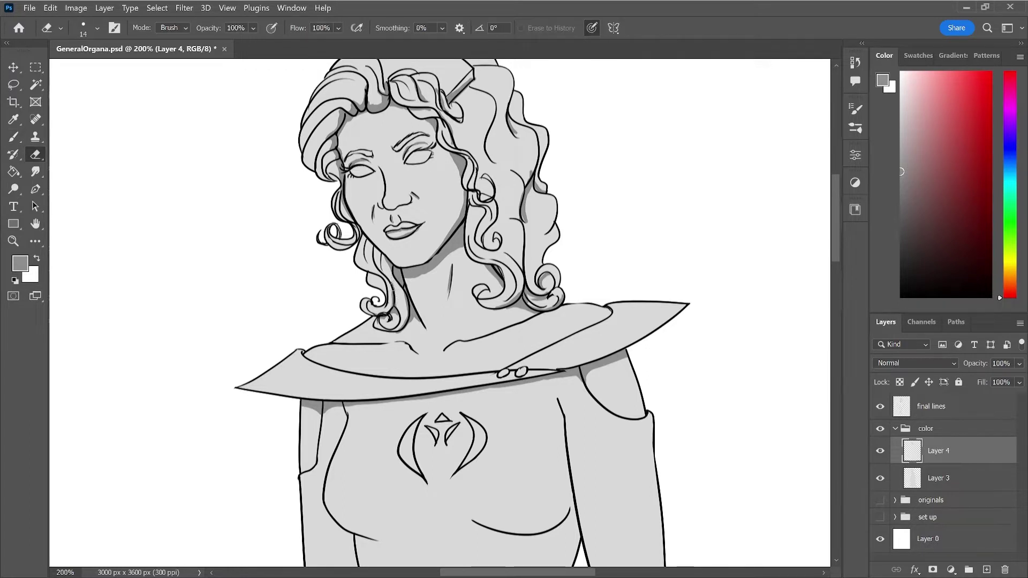
{"action": "key", "text": "b"}
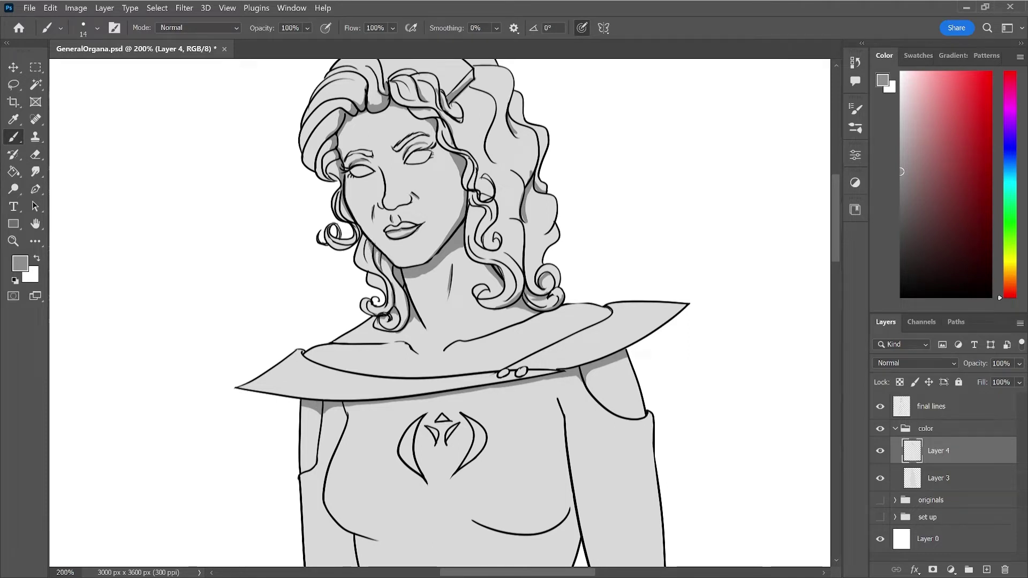
{"action": "key", "text": "e"}
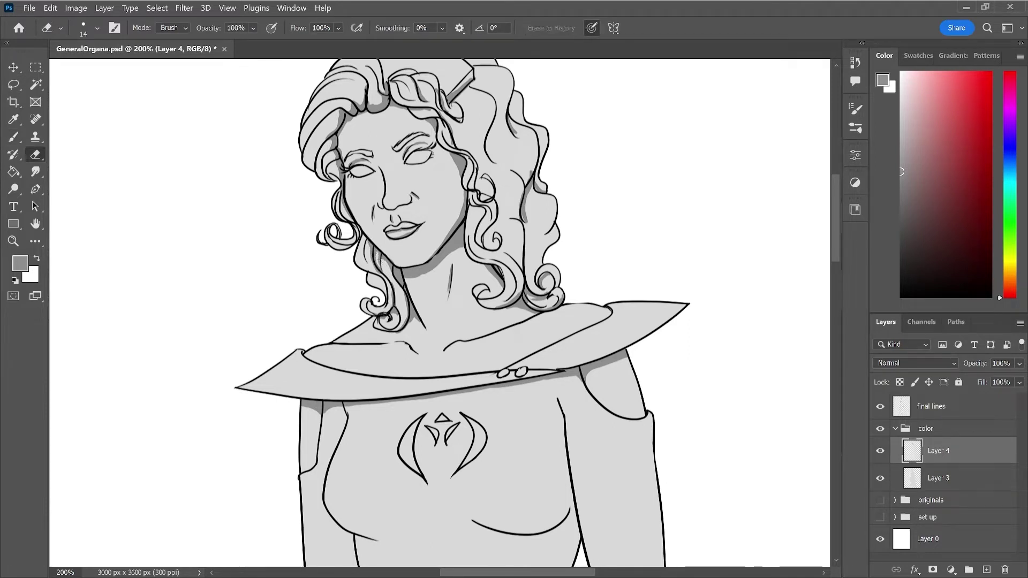
{"action": "key", "text": "b"}
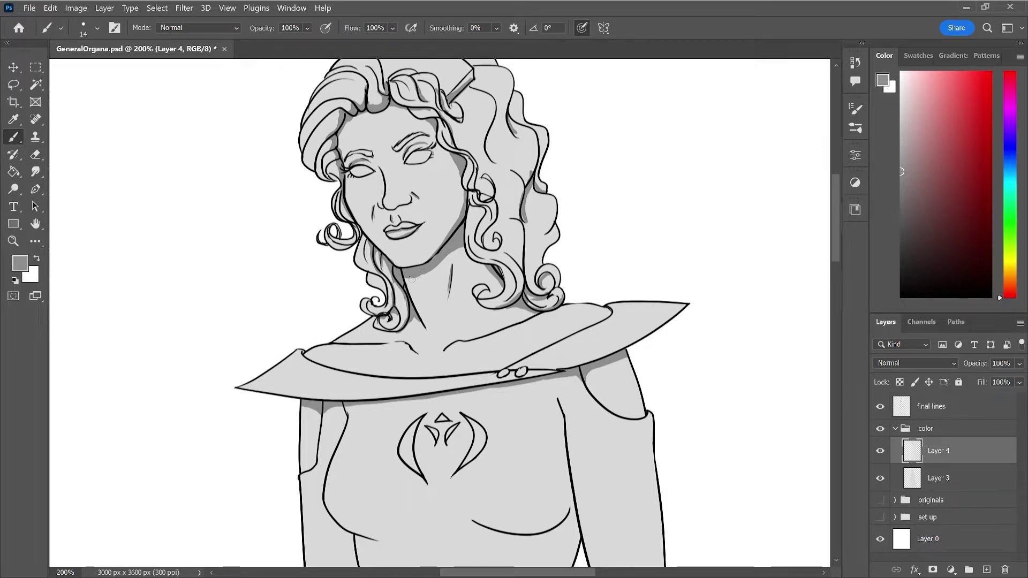
{"action": "key", "text": "e"}
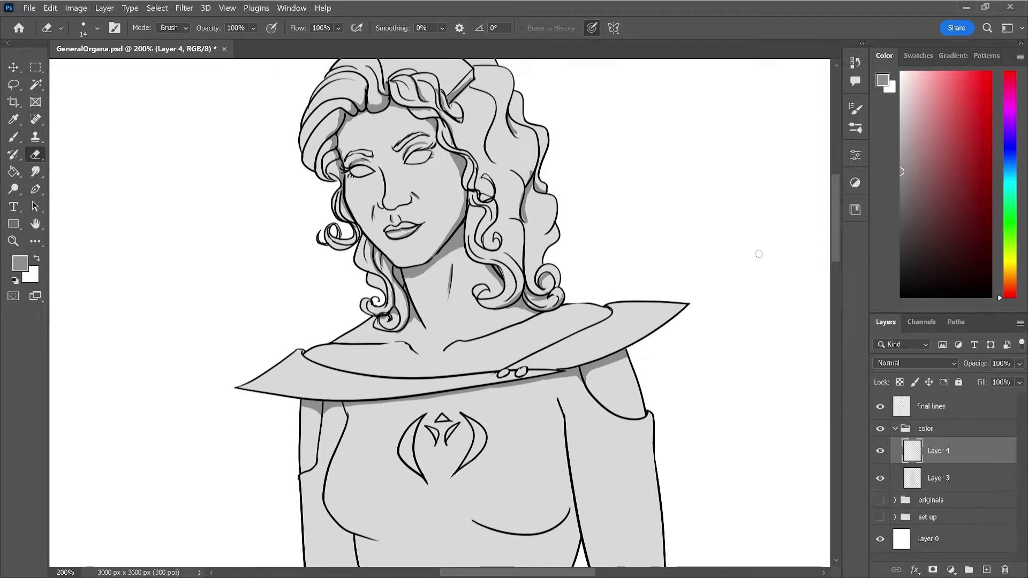
{"action": "key", "text": "b"}
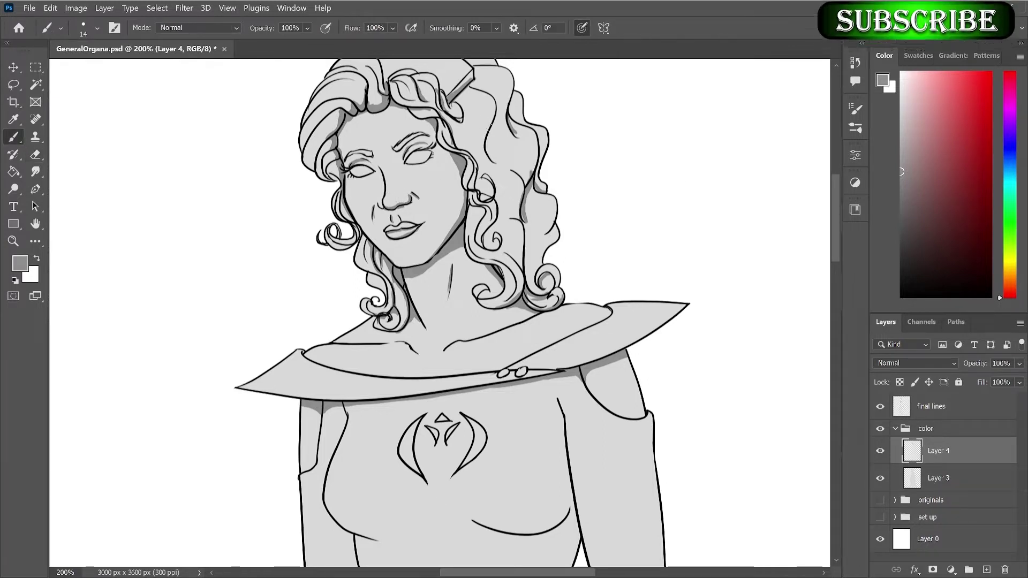
- Paint small darker gray strokes along the curly hair strands, erasing one stray stroke
{"action": "left_click_drag", "start_coordinate": [489, 126], "coordinate": [496, 147]}
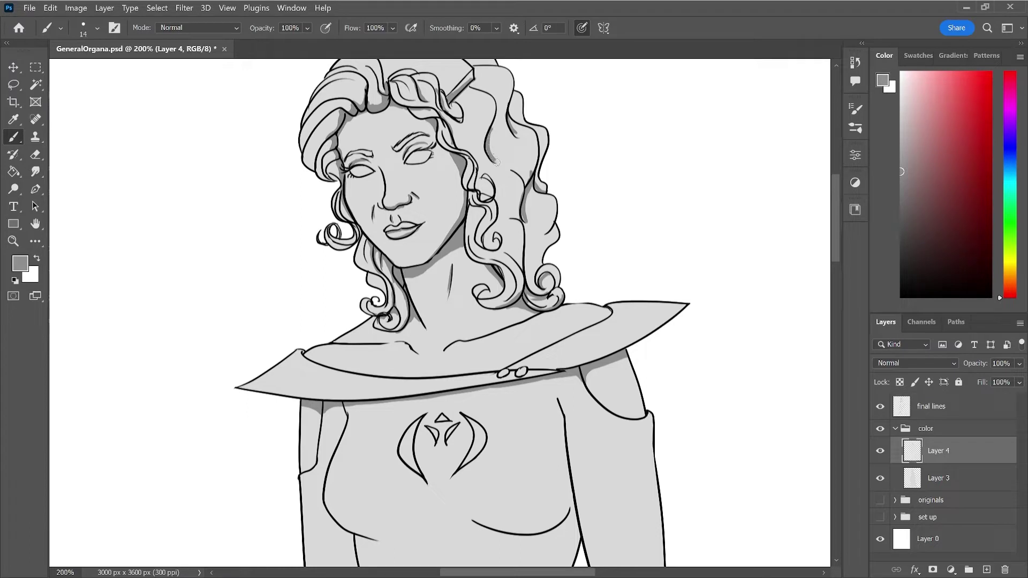
{"action": "key", "text": "e"}
{"action": "left_click_drag", "start_coordinate": [498, 110], "coordinate": [500, 146]}
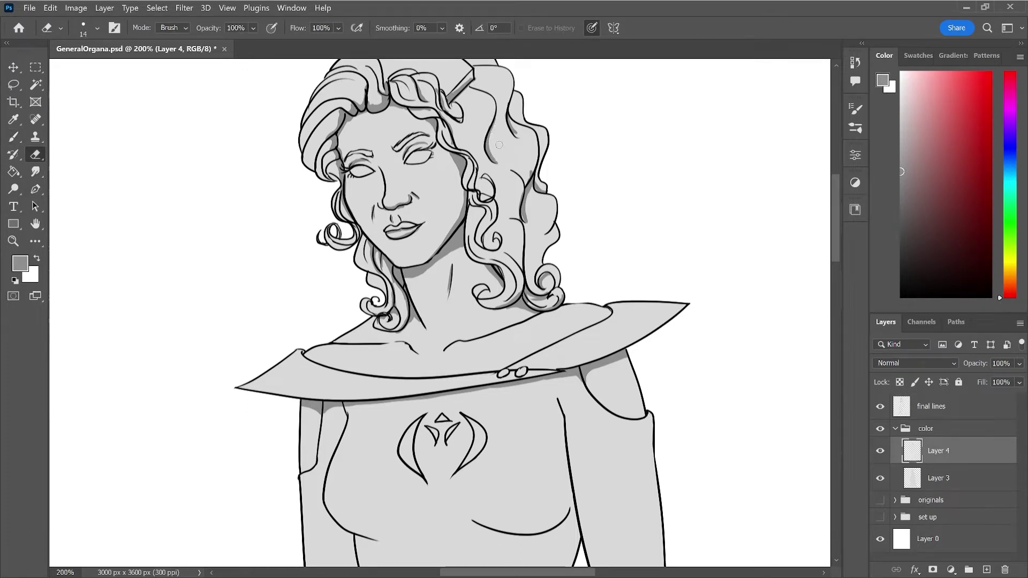
{"action": "key", "text": "b"}
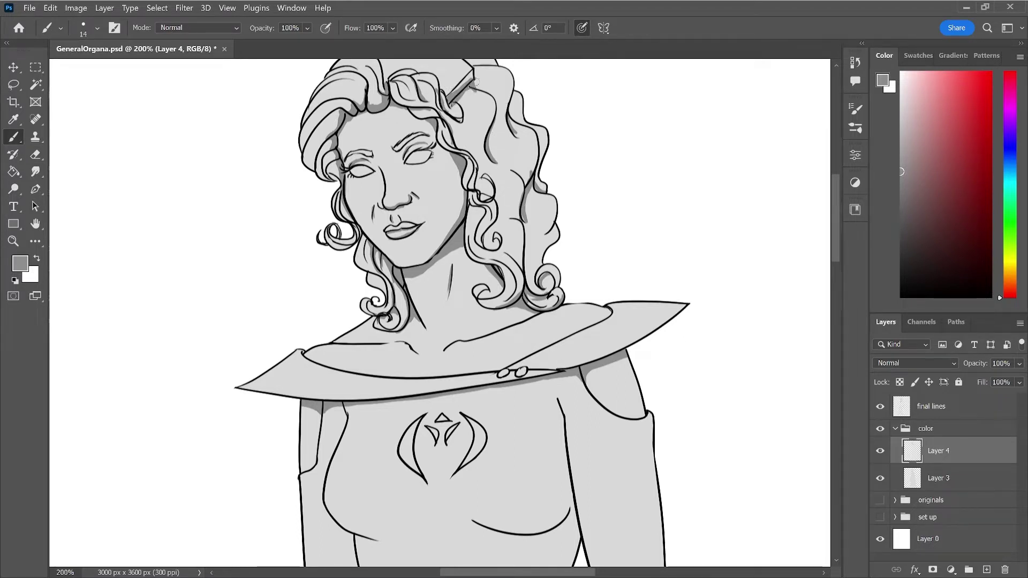
{"action": "key", "text": "e"}
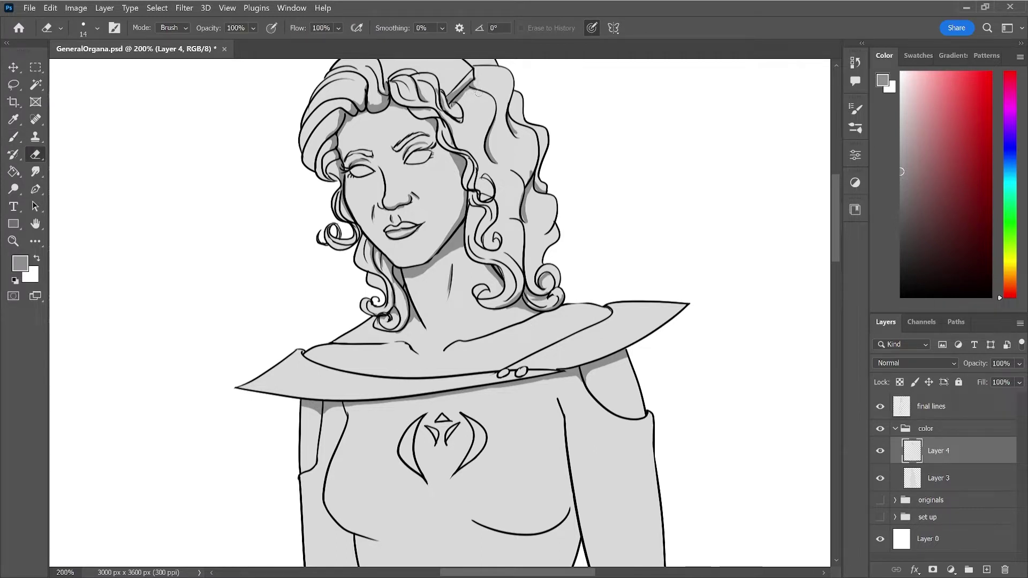
{"action": "key", "text": "b"}
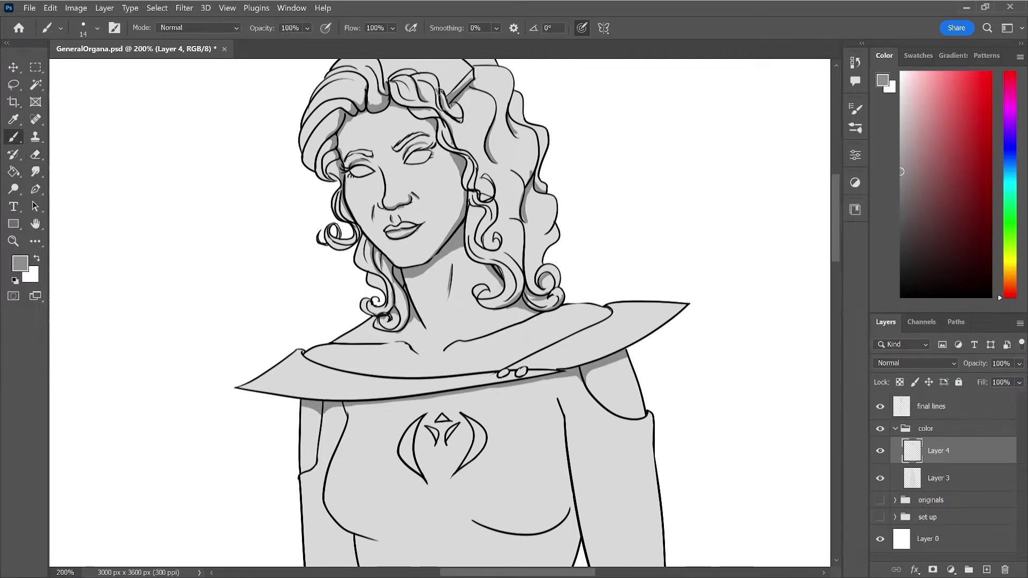
{"action": "left_click_drag", "start_coordinate": [433, 86], "coordinate": [439, 109]}
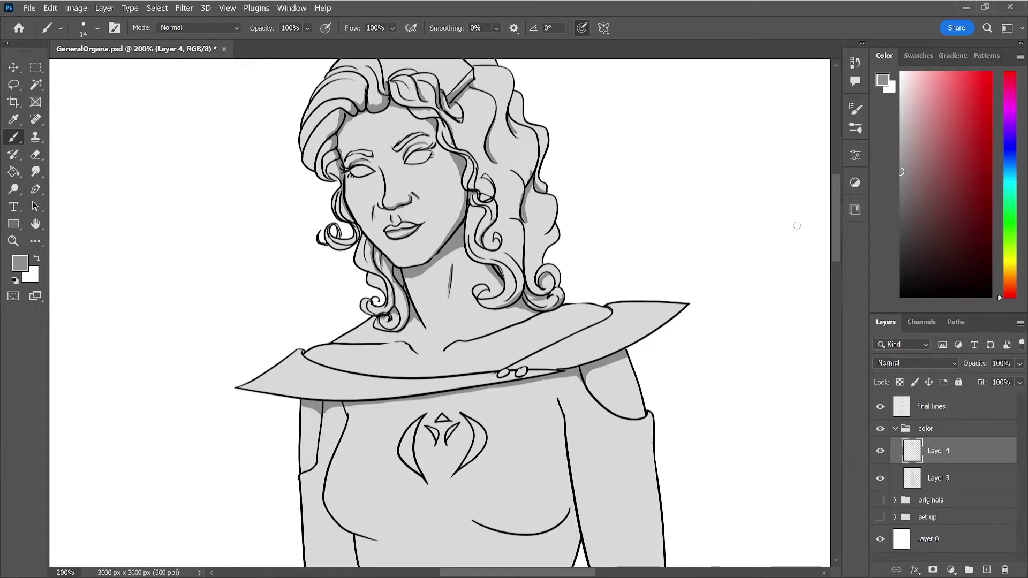
{"action": "left_click_drag", "start_coordinate": [833, 229], "coordinate": [839, 271]}
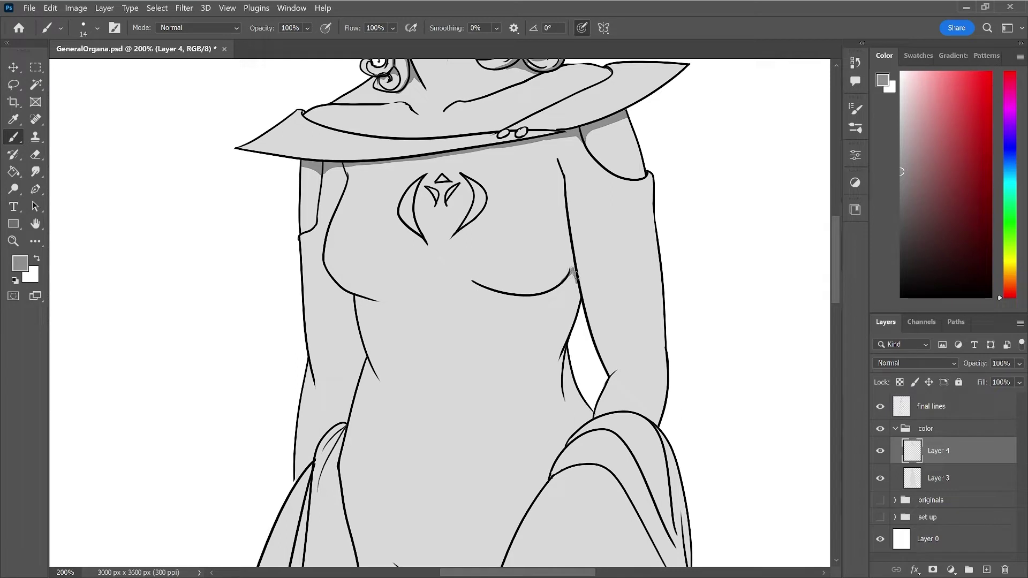
- Paint a gray shadow under the chest curve, enlarging the brush with ] for broader shading
{"action": "mouse_move", "coordinate": [575, 276]}
{"action": "left_mouse_down"}
{"action": "mouse_move", "coordinate": [579, 308]}
{"action": "mouse_move", "coordinate": [560, 352]}
{"action": "left_mouse_up"}
{"action": "mouse_move", "coordinate": [526, 295]}
{"action": "left_mouse_down"}
{"action": "mouse_move", "coordinate": [566, 276]}
{"action": "mouse_move", "coordinate": [573, 257]}
{"action": "left_mouse_up"}
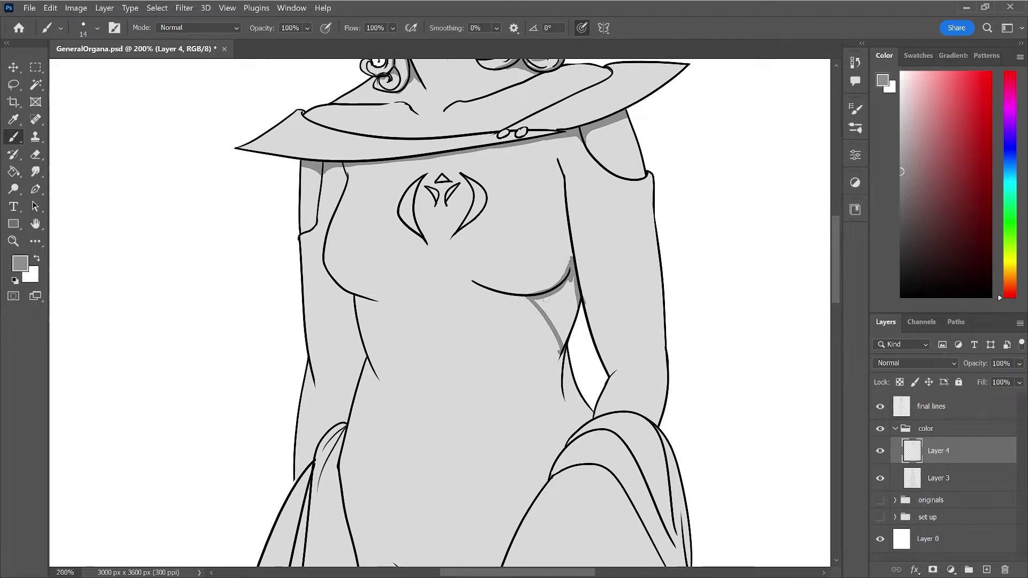
{"action": "key", "text": "bracketright"}
{"action": "key", "text": "bracketright"}
{"action": "mouse_move", "coordinate": [530, 298]}
{"action": "left_mouse_down"}
{"action": "mouse_move", "coordinate": [565, 342]}
{"action": "mouse_move", "coordinate": [543, 299]}
{"action": "mouse_move", "coordinate": [564, 289]}
{"action": "mouse_move", "coordinate": [560, 316]}
{"action": "mouse_move", "coordinate": [567, 287]}
{"action": "mouse_move", "coordinate": [578, 324]}
{"action": "mouse_move", "coordinate": [559, 336]}
{"action": "left_mouse_up"}
{"action": "left_click_drag", "start_coordinate": [564, 374], "coordinate": [567, 394]}
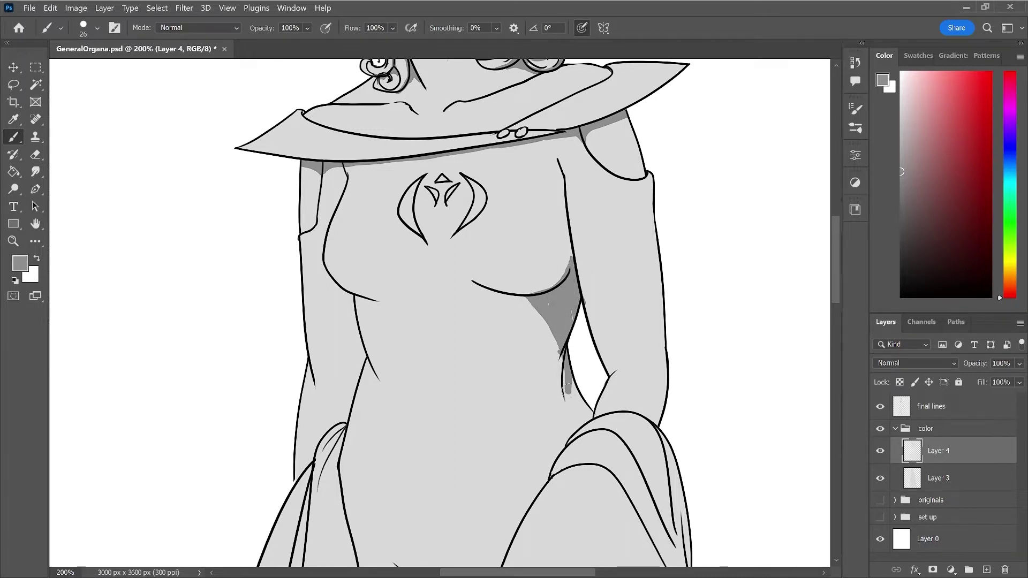
{"action": "left_click_drag", "start_coordinate": [533, 303], "coordinate": [561, 369]}
{"action": "left_click_drag", "start_coordinate": [563, 373], "coordinate": [568, 396]}
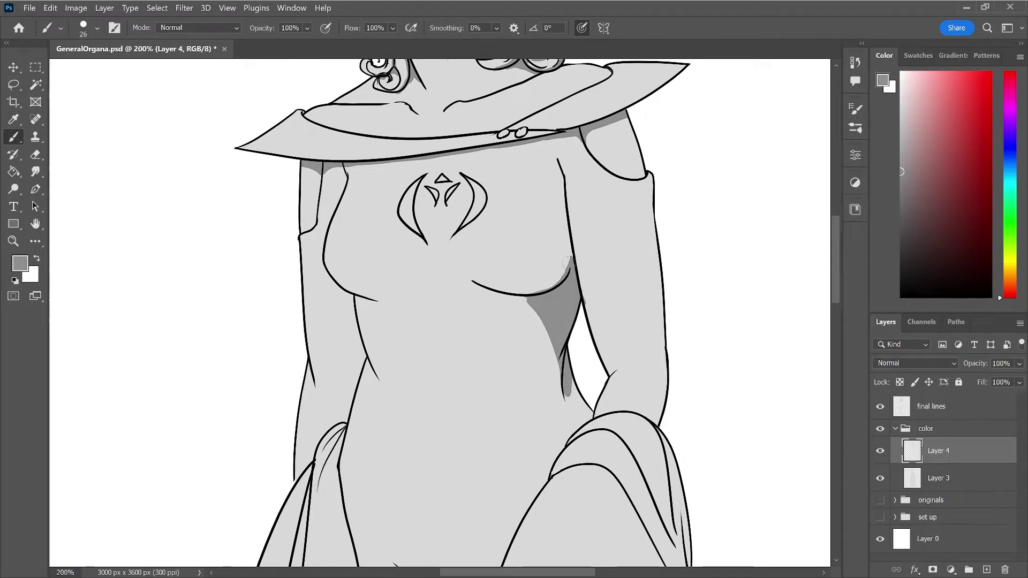
- Extend the shadow down the torso's right side and rework the under-breast shading
{"action": "left_click_drag", "start_coordinate": [568, 385], "coordinate": [583, 414]}
{"action": "left_click_drag", "start_coordinate": [559, 380], "coordinate": [593, 411]}
{"action": "left_click_drag", "start_coordinate": [572, 374], "coordinate": [589, 412]}
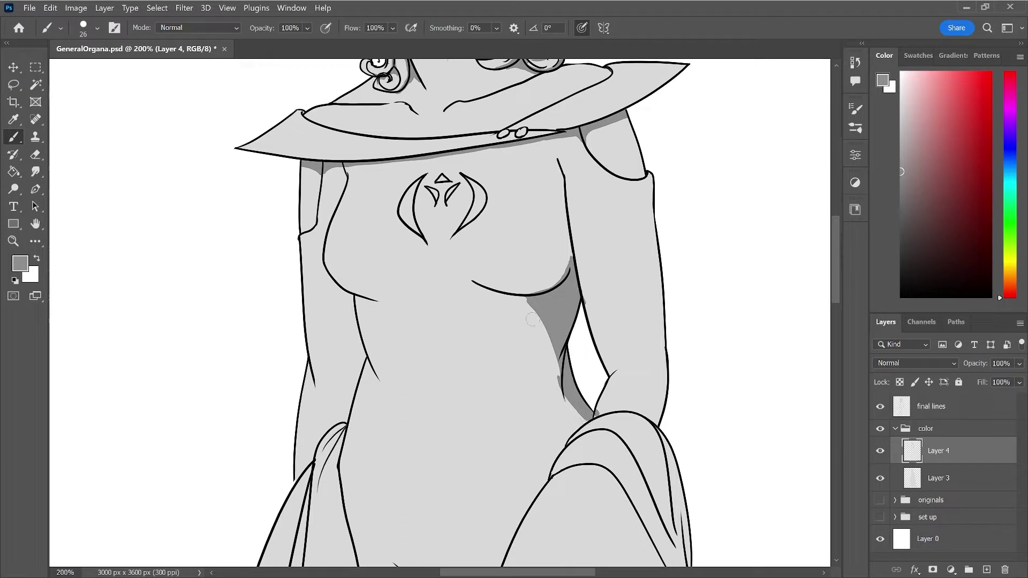
{"action": "key", "text": "e"}
{"action": "left_click_drag", "start_coordinate": [485, 289], "coordinate": [541, 327]}
{"action": "mouse_move", "coordinate": [476, 280]}
{"action": "left_mouse_down"}
{"action": "mouse_move", "coordinate": [541, 295]}
{"action": "mouse_move", "coordinate": [558, 277]}
{"action": "mouse_move", "coordinate": [530, 289]}
{"action": "left_mouse_up"}
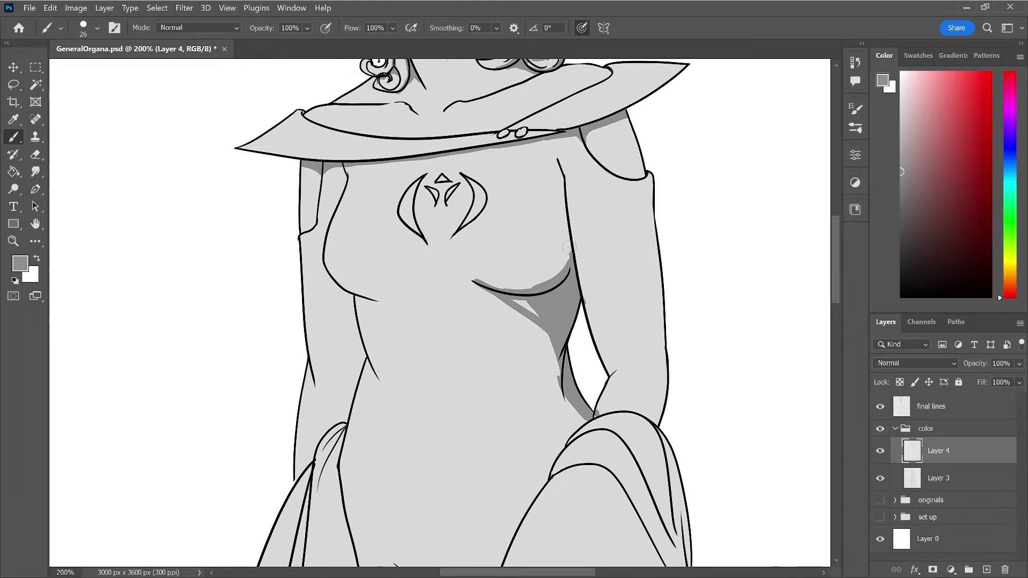
- Trim the under-chest shadow into a cleaner curved edge, then darken its tip
{"action": "key", "text": "e"}
{"action": "left_click_drag", "start_coordinate": [561, 268], "coordinate": [530, 292]}
{"action": "left_click_drag", "start_coordinate": [570, 251], "coordinate": [529, 292]}
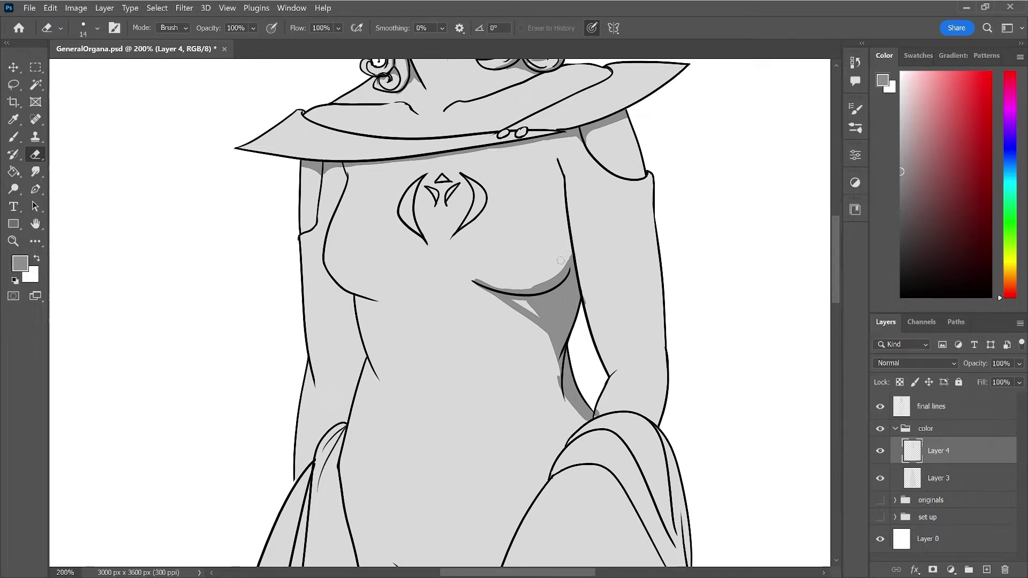
{"action": "left_click_drag", "start_coordinate": [541, 282], "coordinate": [522, 287]}
{"action": "key", "text": "b"}
{"action": "mouse_move", "coordinate": [473, 281]}
{"action": "left_mouse_down"}
{"action": "mouse_move", "coordinate": [509, 280]}
{"action": "mouse_move", "coordinate": [536, 314]}
{"action": "left_mouse_up"}
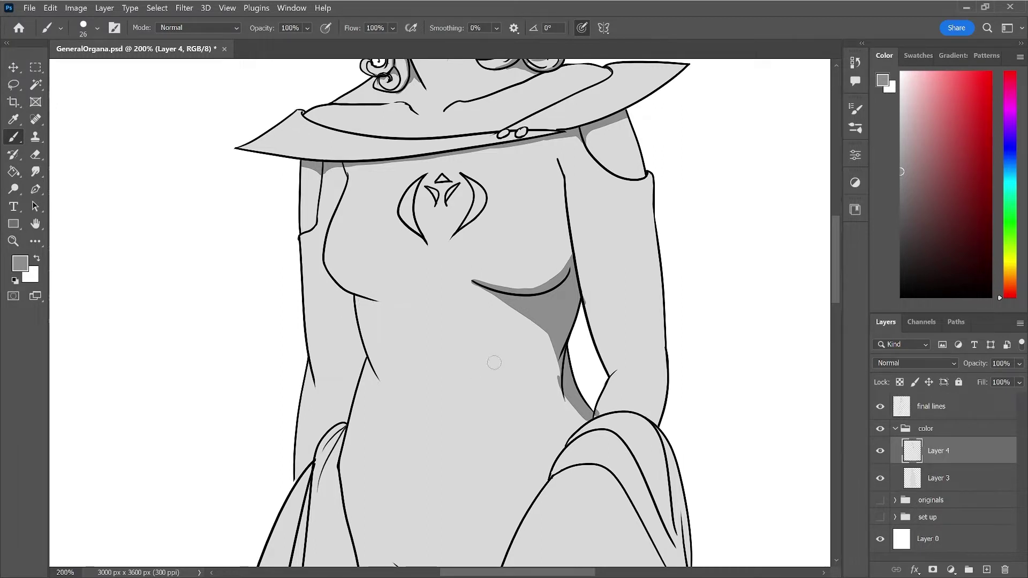
- Widen the right torso shadow down to cover the line junction above the skirt
{"action": "left_click_drag", "start_coordinate": [557, 340], "coordinate": [576, 414]}
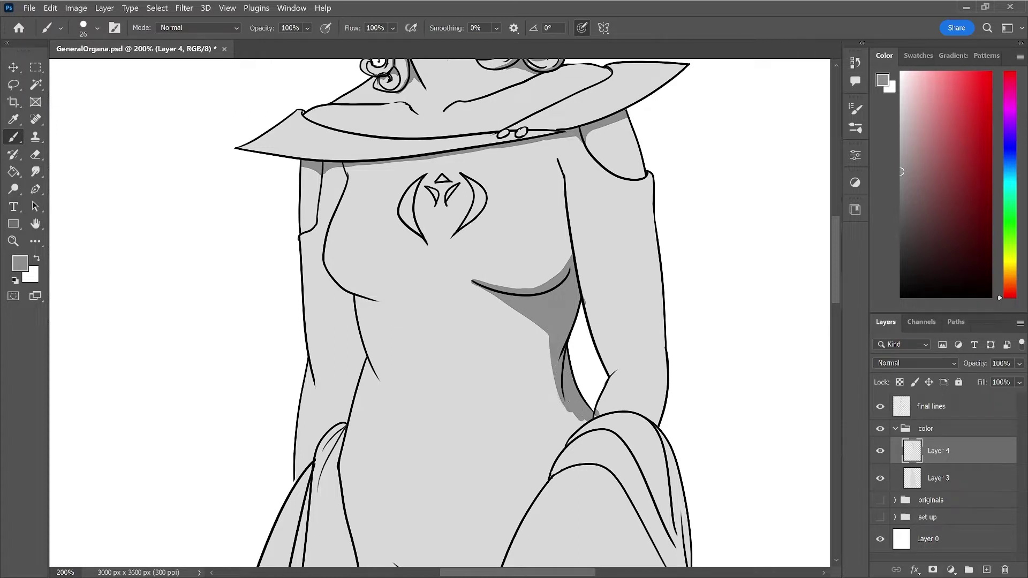
{"action": "key", "text": "e"}
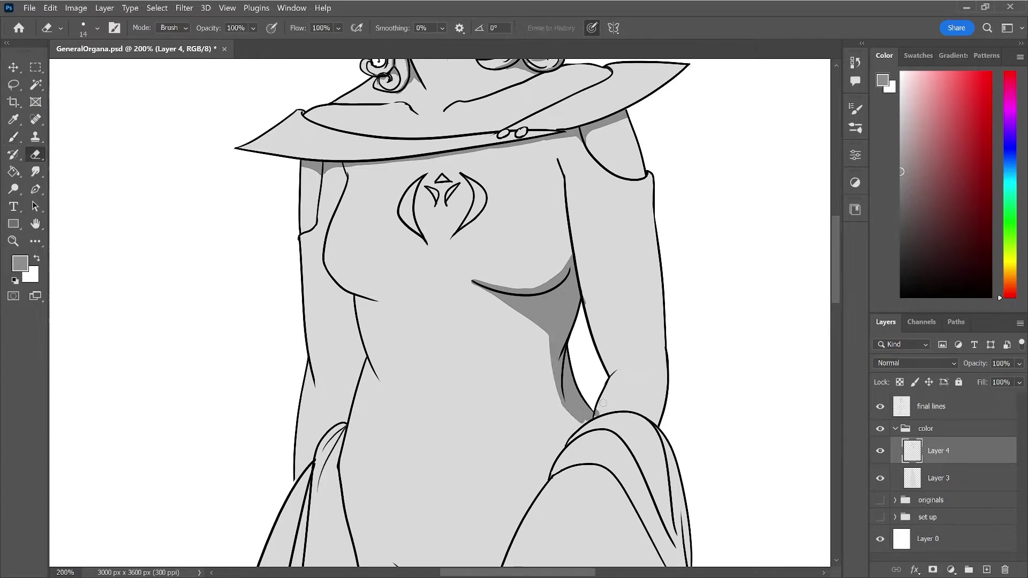
{"action": "key", "text": "b"}
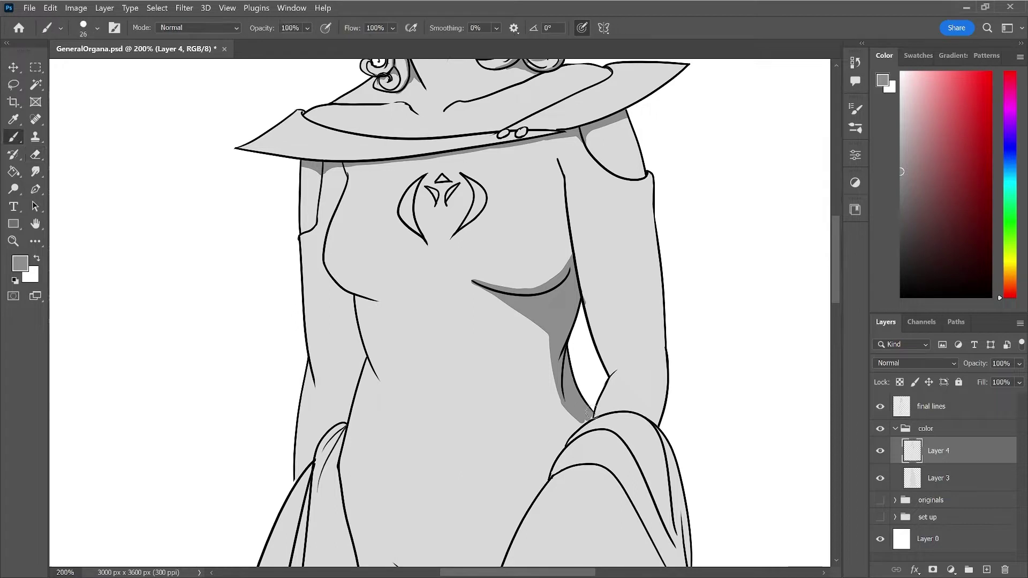
{"action": "key", "text": "e"}
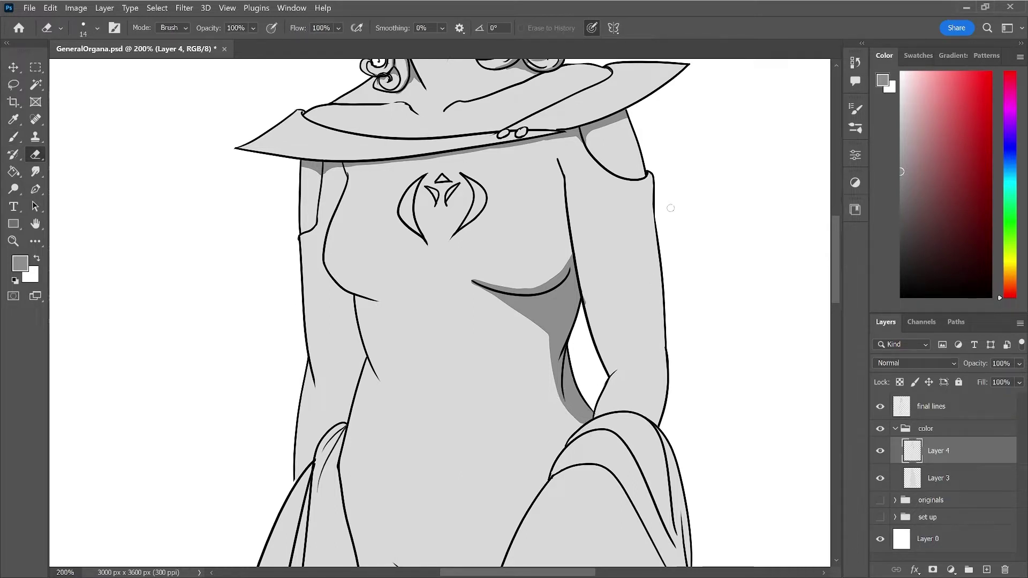
{"action": "key", "text": "b"}
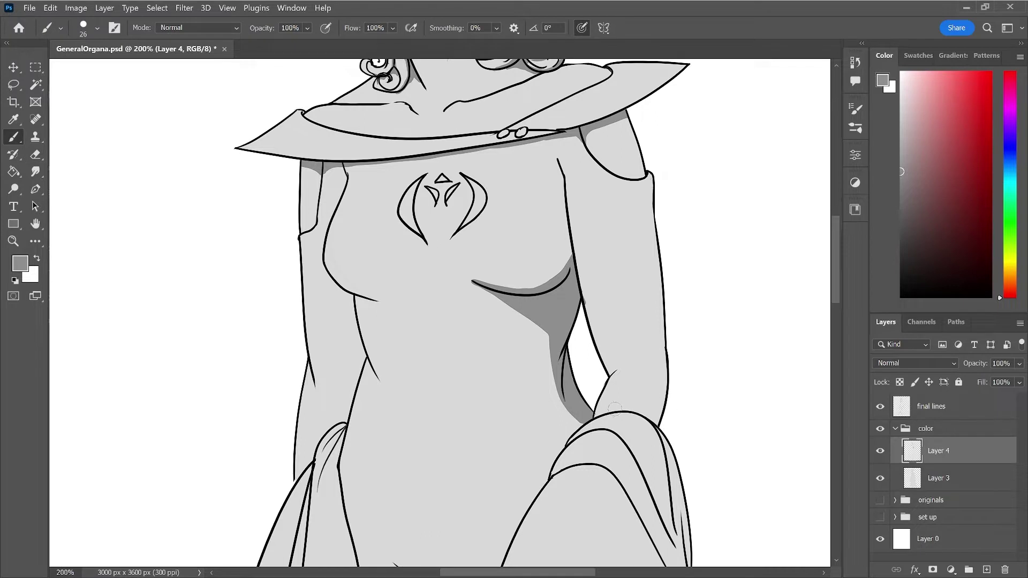
{"action": "left_click_drag", "start_coordinate": [592, 416], "coordinate": [616, 410]}
{"action": "key", "text": "e"}
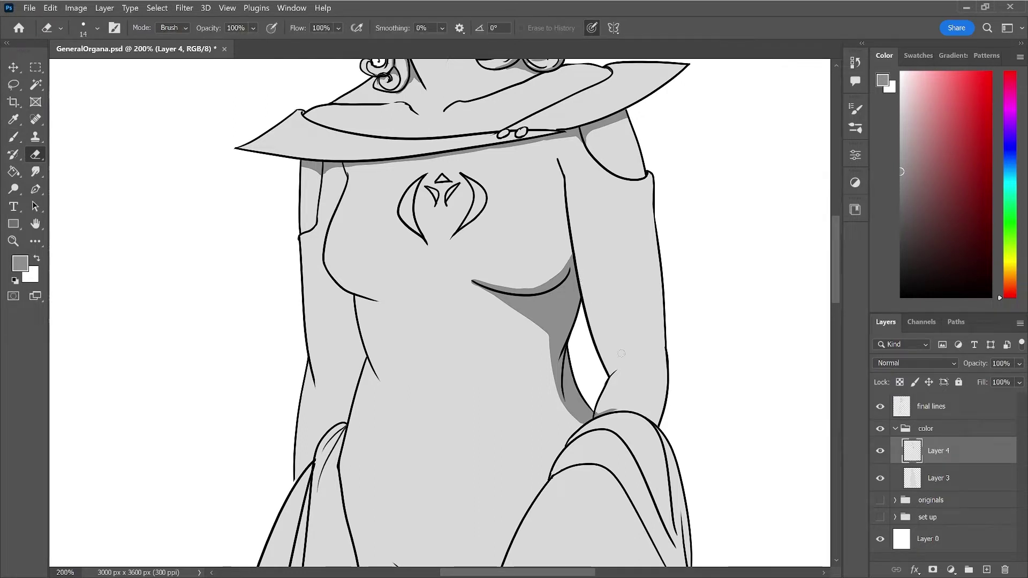
{"action": "key", "text": "b"}
- Shade the sleeve edge above the skirt, discarding a chest-contour stroke and trimming overspill
{"action": "left_click_drag", "start_coordinate": [571, 244], "coordinate": [569, 261]}
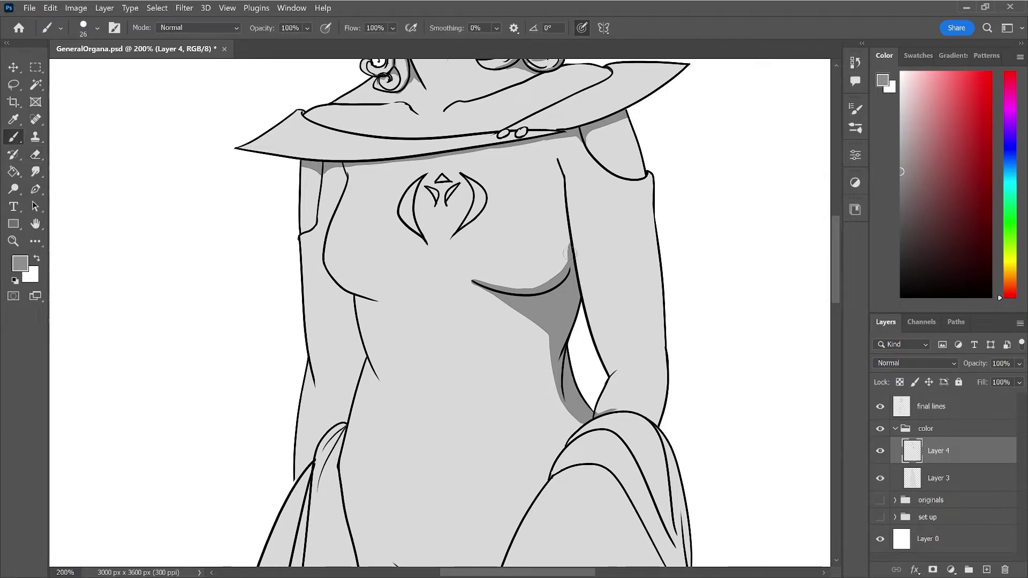
{"action": "key", "text": "e"}
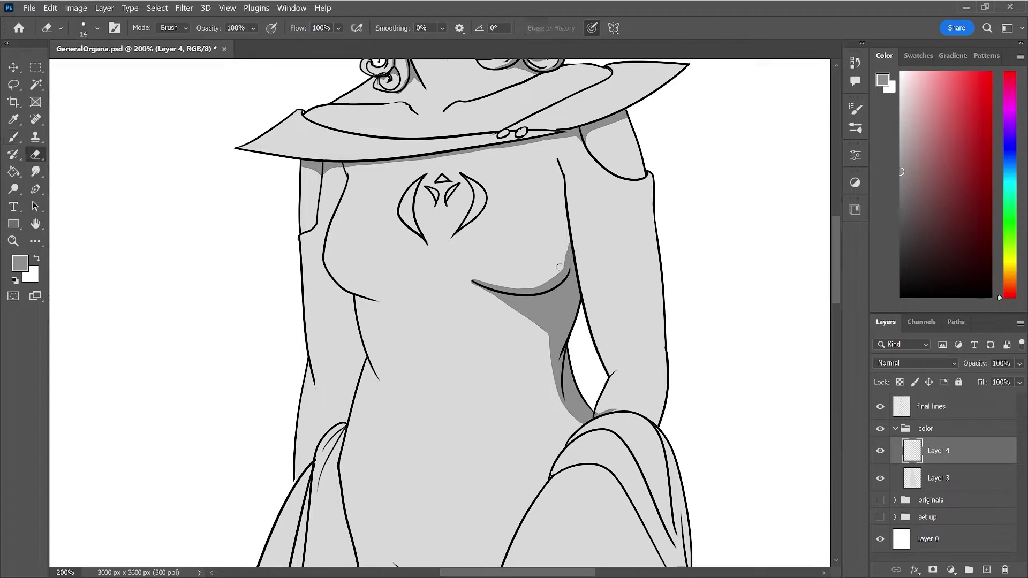
{"action": "left_click_drag", "start_coordinate": [559, 266], "coordinate": [567, 238]}
{"action": "key", "text": "b"}
{"action": "left_click_drag", "start_coordinate": [666, 388], "coordinate": [655, 415]}
{"action": "key", "text": "ctrl+z"}
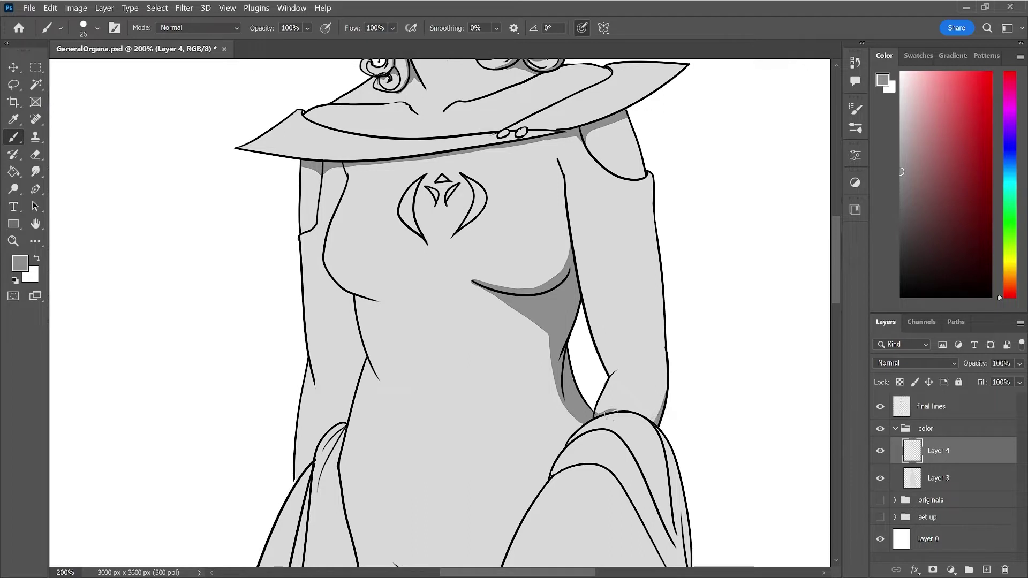
{"action": "left_click_drag", "start_coordinate": [617, 411], "coordinate": [662, 431]}
{"action": "key", "text": "e"}
{"action": "left_click_drag", "start_coordinate": [611, 417], "coordinate": [643, 424]}
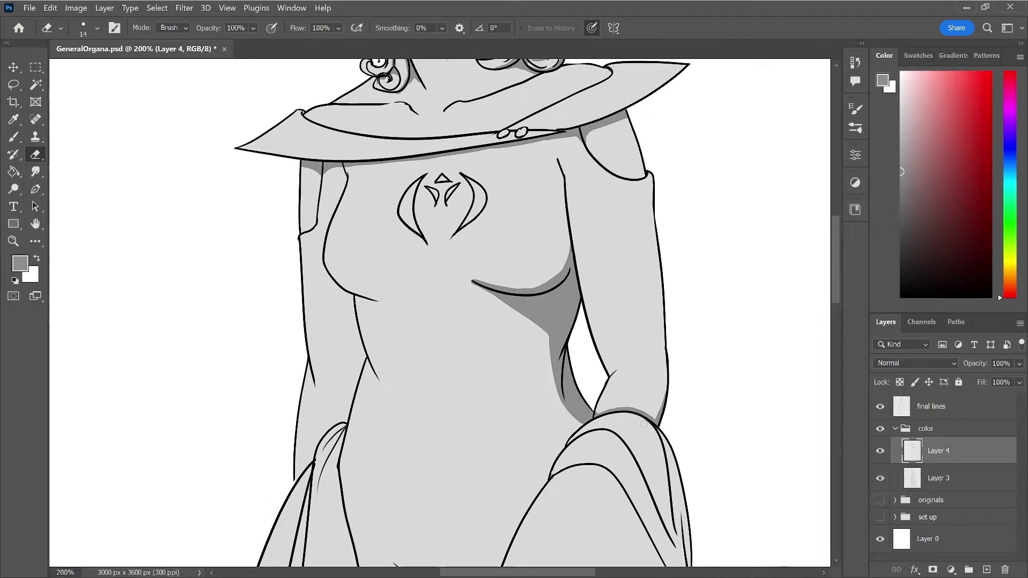
- Shade under the left breast and thin the shadow's top edge with the Eraser
{"action": "key", "text": "b"}
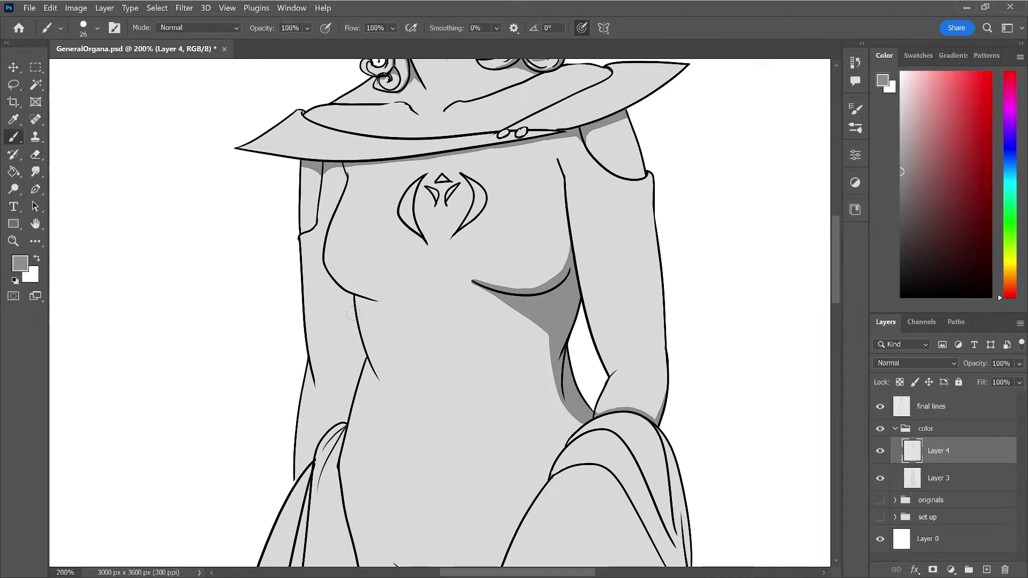
{"action": "left_click_drag", "start_coordinate": [352, 295], "coordinate": [354, 327]}
{"action": "mouse_move", "coordinate": [339, 283]}
{"action": "left_mouse_down"}
{"action": "mouse_move", "coordinate": [376, 298]}
{"action": "mouse_move", "coordinate": [404, 284]}
{"action": "left_mouse_up"}
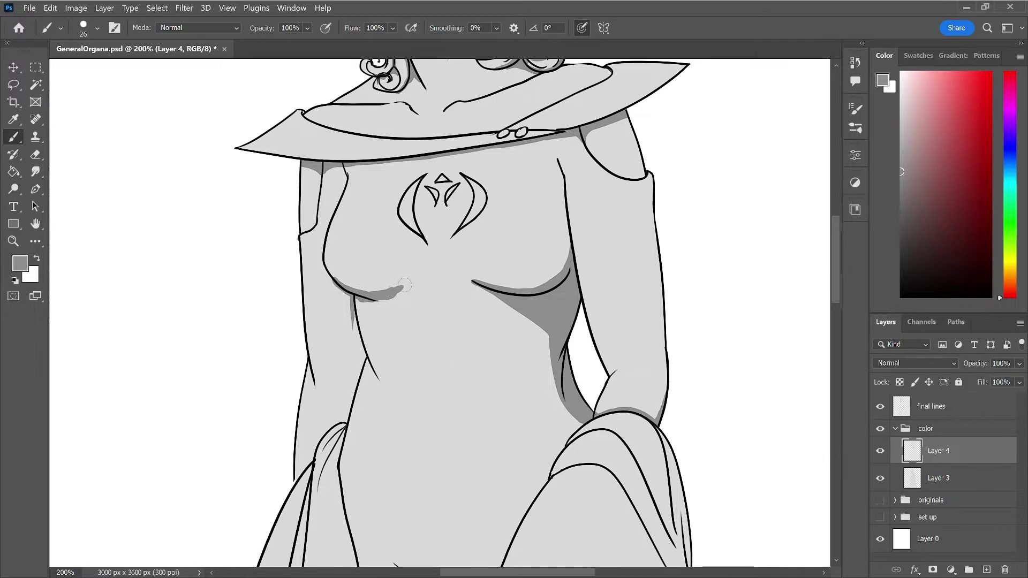
{"action": "key", "text": "e"}
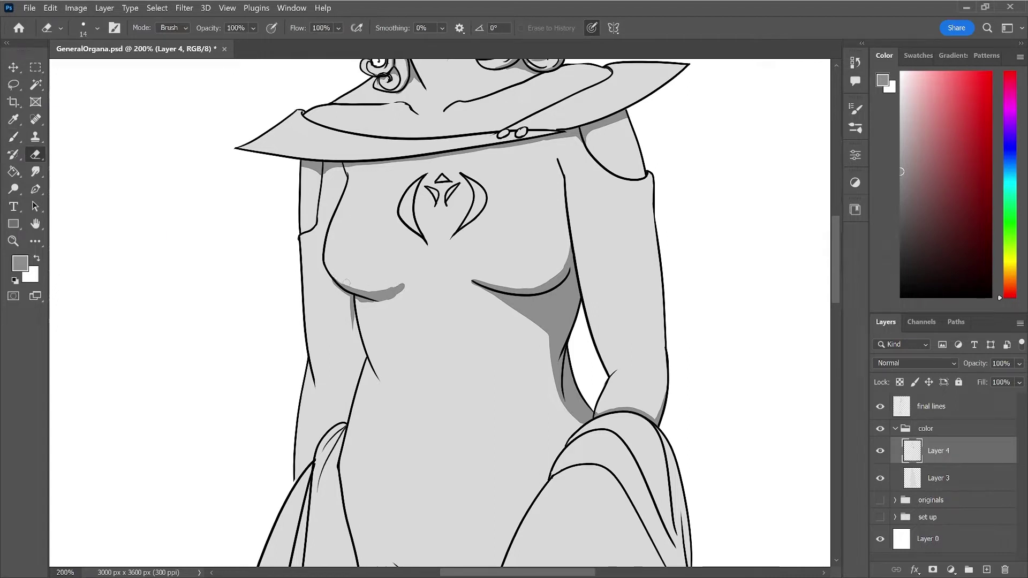
{"action": "left_click_drag", "start_coordinate": [369, 289], "coordinate": [404, 284]}
- Continue a dark grey shadow band down the left torso line
{"action": "key", "text": "b"}
{"action": "left_click_drag", "start_coordinate": [374, 301], "coordinate": [363, 307]}
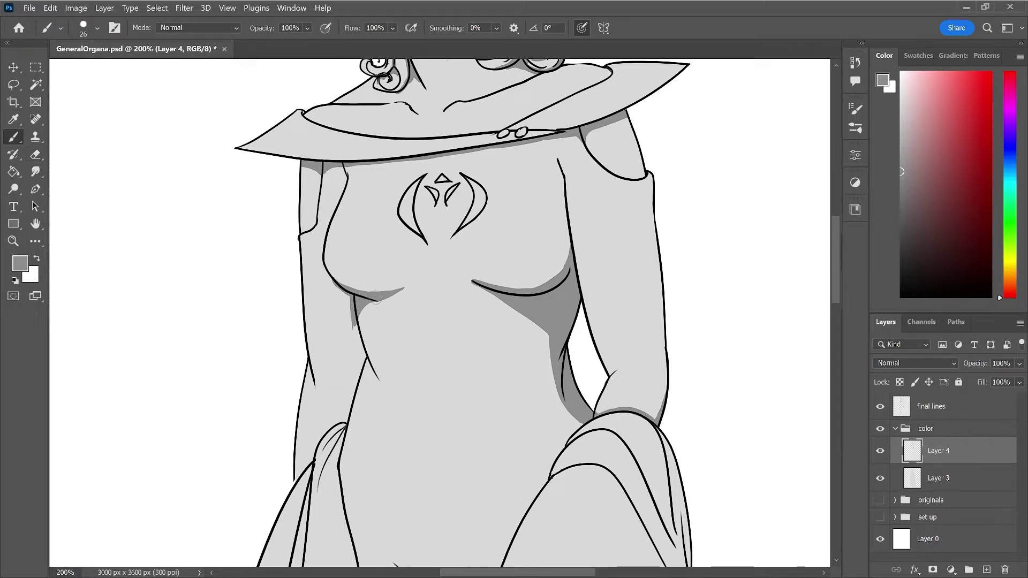
{"action": "left_click_drag", "start_coordinate": [354, 325], "coordinate": [366, 358]}
{"action": "key", "text": "e"}
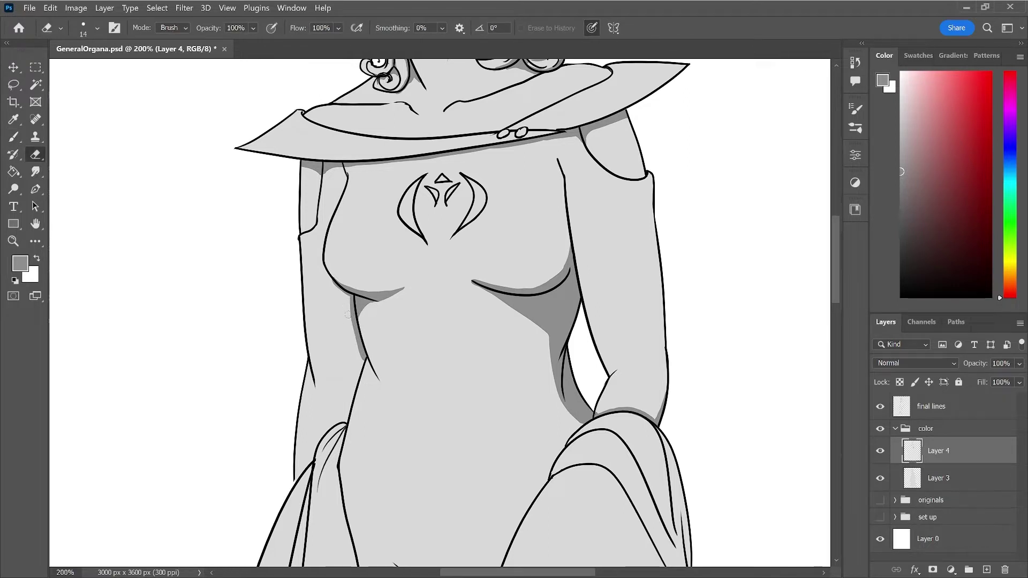
{"action": "key", "text": "b"}
{"action": "left_click_drag", "start_coordinate": [366, 360], "coordinate": [343, 413]}
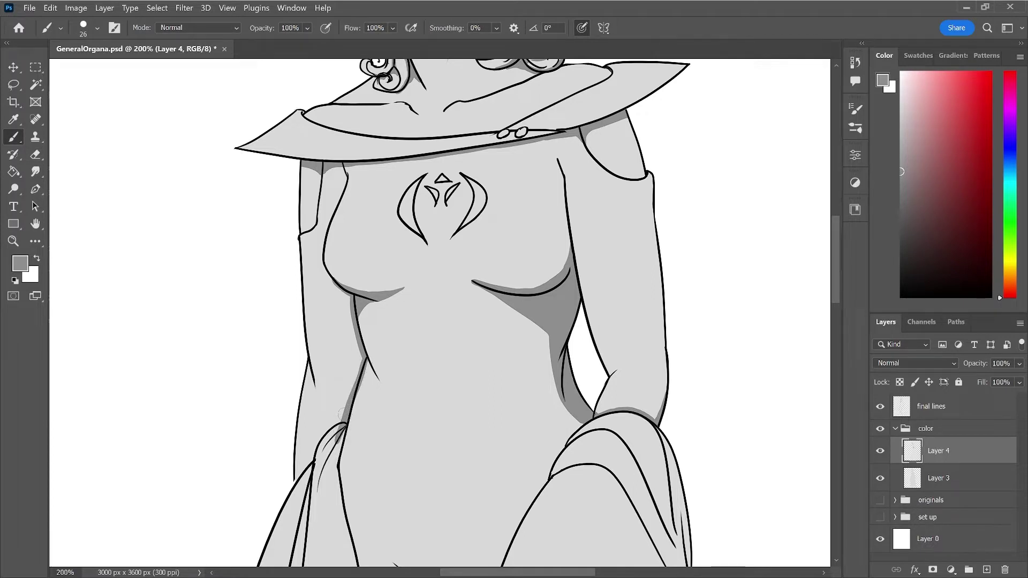
{"action": "key", "text": "e"}
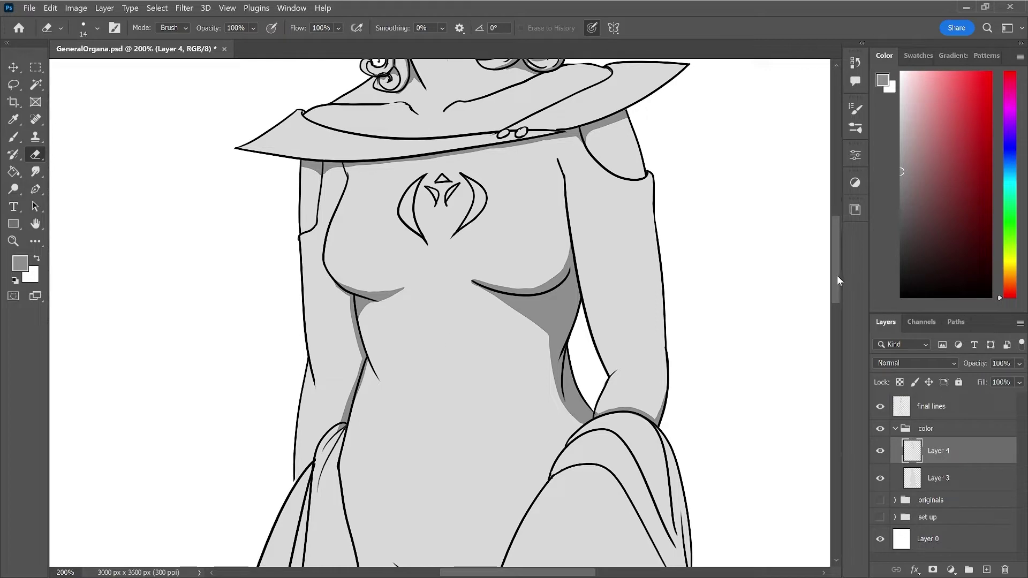
{"action": "mouse_move", "coordinate": [838, 275]}
{"action": "left_mouse_down"}
{"action": "mouse_move", "coordinate": [840, 226]}
{"action": "mouse_move", "coordinate": [840, 332]}
{"action": "left_mouse_up"}
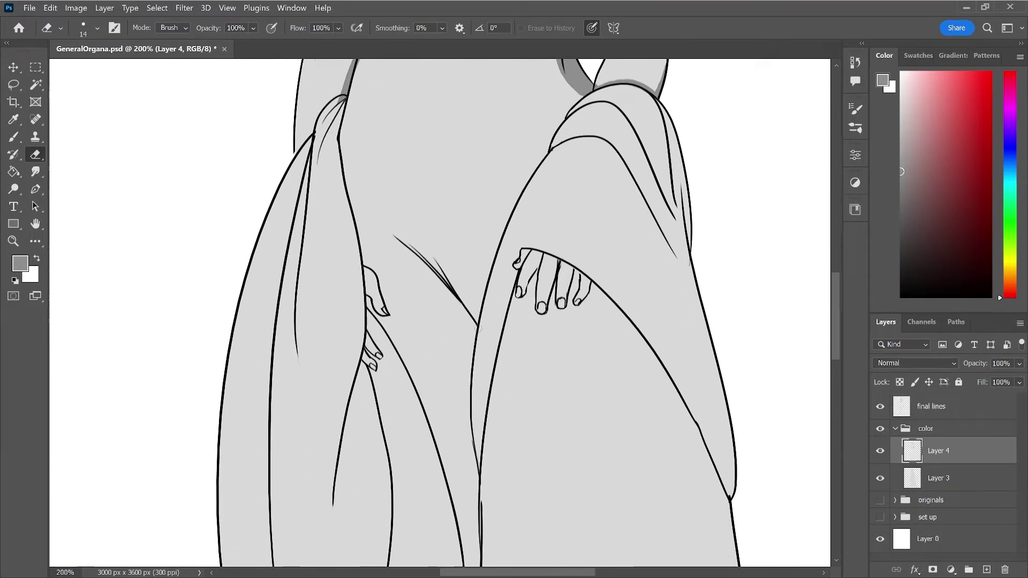
- Paint a dark grey shadow along the diagonal skirt fold between the hands
{"action": "key", "text": "b"}
{"action": "left_click_drag", "start_coordinate": [387, 229], "coordinate": [474, 322]}
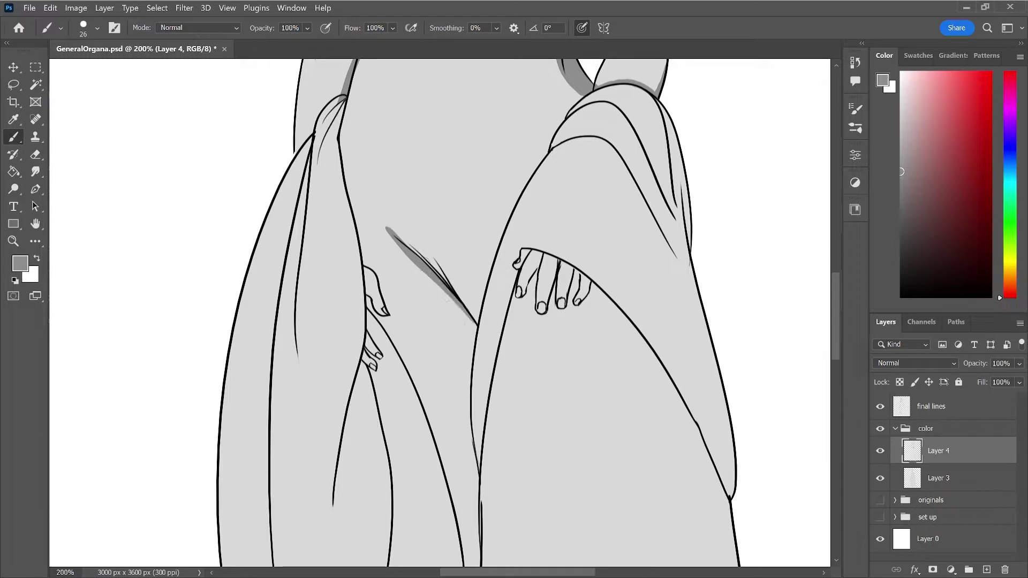
{"action": "left_click_drag", "start_coordinate": [402, 232], "coordinate": [462, 309]}
{"action": "mouse_move", "coordinate": [435, 254]}
{"action": "left_mouse_down"}
{"action": "mouse_move", "coordinate": [463, 311]}
{"action": "mouse_move", "coordinate": [474, 311]}
{"action": "left_mouse_up"}
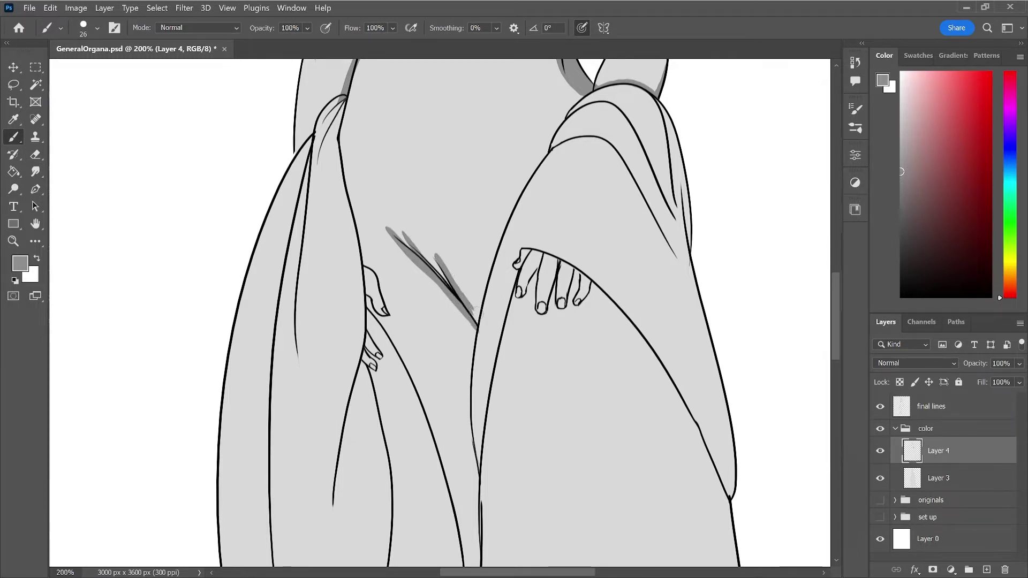
{"action": "left_click_drag", "start_coordinate": [443, 263], "coordinate": [477, 310]}
{"action": "mouse_move", "coordinate": [426, 250]}
{"action": "left_mouse_down"}
{"action": "mouse_move", "coordinate": [487, 297]}
{"action": "mouse_move", "coordinate": [476, 322]}
{"action": "left_mouse_up"}
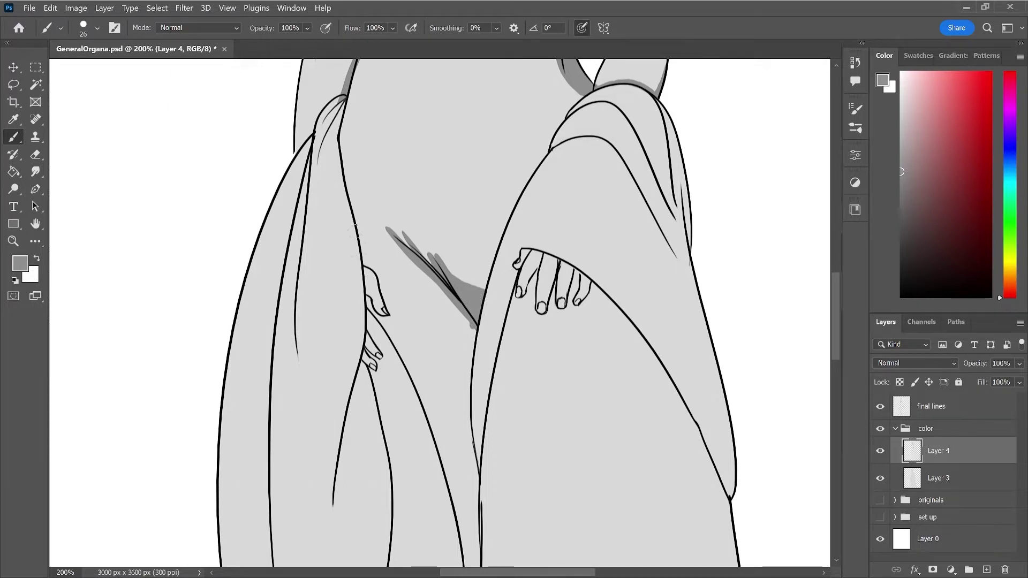
- Shade the left fold above and below the hand, erasing stray shading at the hand edge
{"action": "left_click_drag", "start_coordinate": [341, 140], "coordinate": [366, 288]}
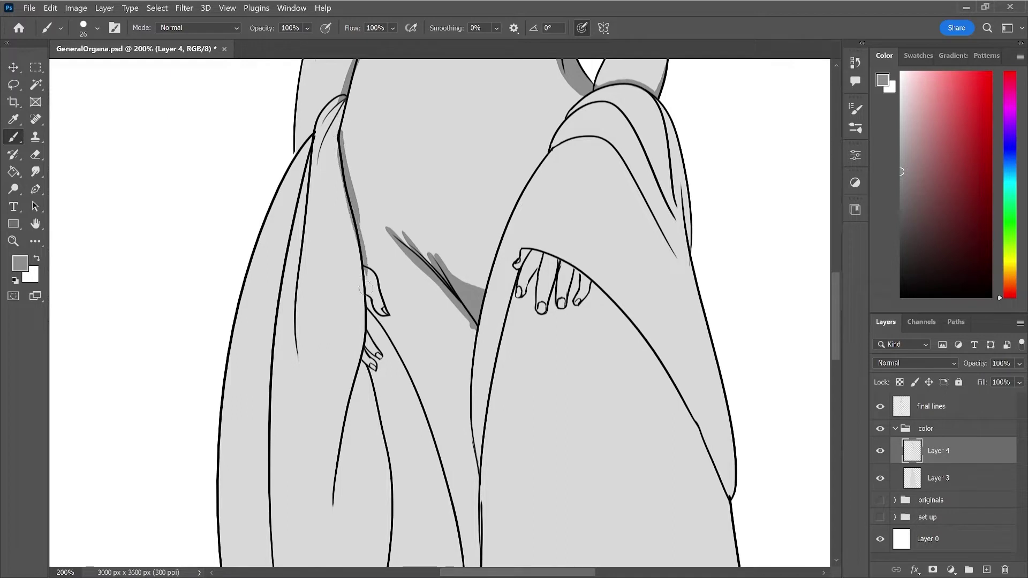
{"action": "left_click_drag", "start_coordinate": [361, 218], "coordinate": [371, 315]}
{"action": "left_click_drag", "start_coordinate": [360, 276], "coordinate": [355, 394]}
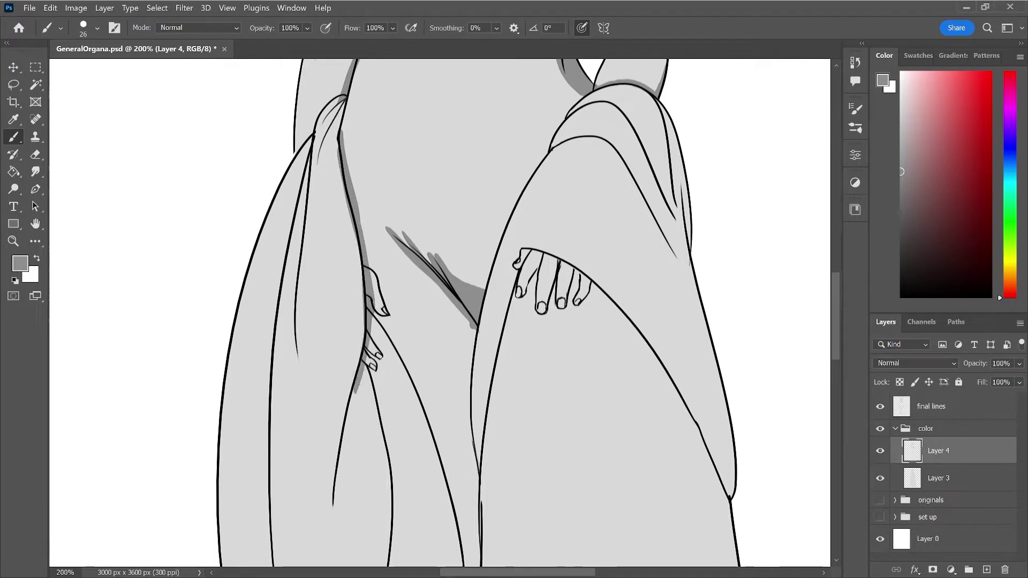
{"action": "left_click_drag", "start_coordinate": [366, 352], "coordinate": [377, 399]}
{"action": "key", "text": "e"}
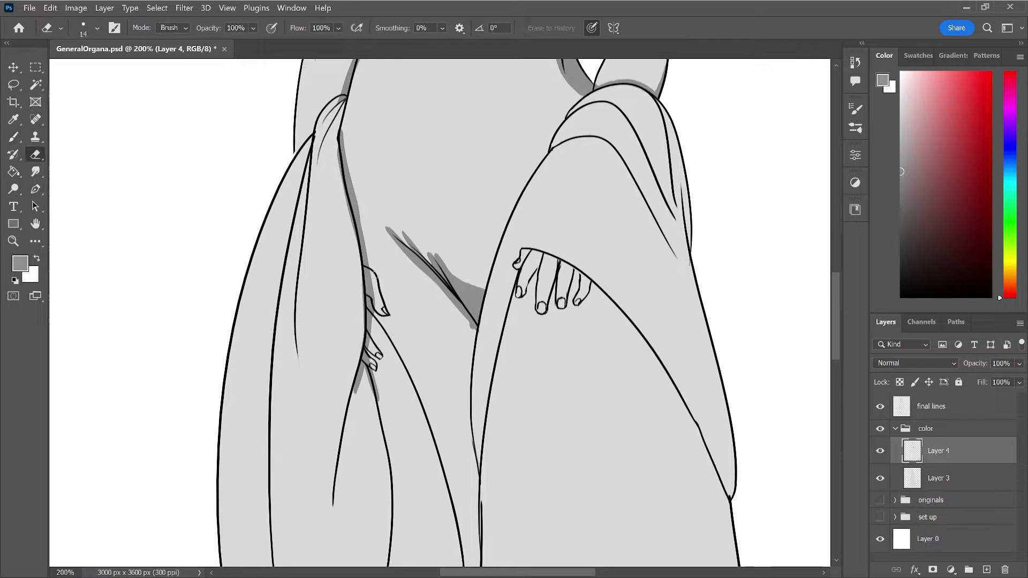
{"action": "left_click_drag", "start_coordinate": [369, 272], "coordinate": [372, 298]}
{"action": "left_click_drag", "start_coordinate": [371, 274], "coordinate": [376, 304]}
- Shade the left edge of the lower fold, redoing one stroke and erasing the excess
{"action": "key", "text": "b"}
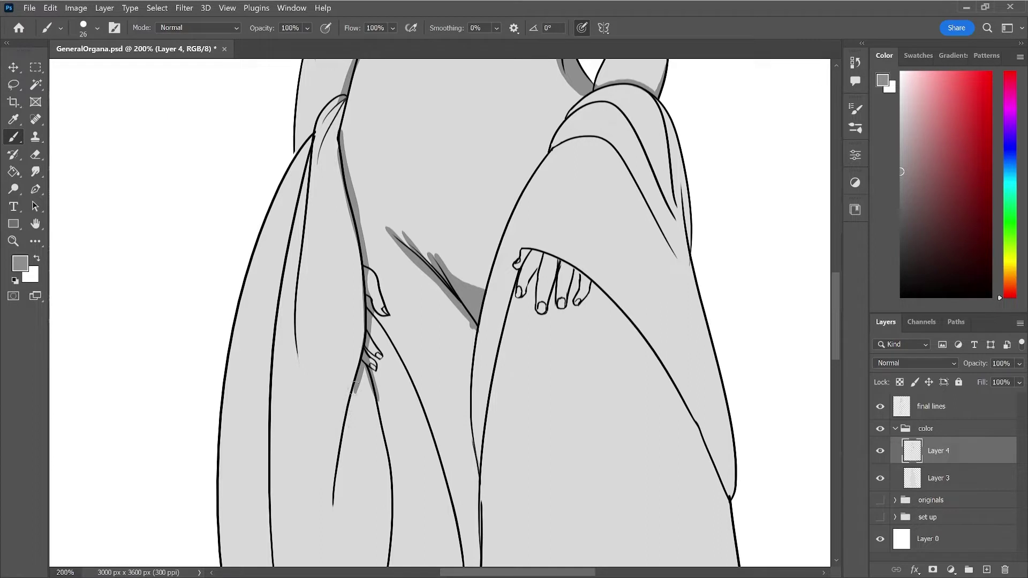
{"action": "left_click_drag", "start_coordinate": [357, 388], "coordinate": [340, 530]}
{"action": "key", "text": "ctrl+z"}
{"action": "mouse_move", "coordinate": [355, 384]}
{"action": "left_mouse_down"}
{"action": "mouse_move", "coordinate": [338, 521]}
{"action": "mouse_move", "coordinate": [344, 454]}
{"action": "left_mouse_up"}
{"action": "key", "text": "e"}
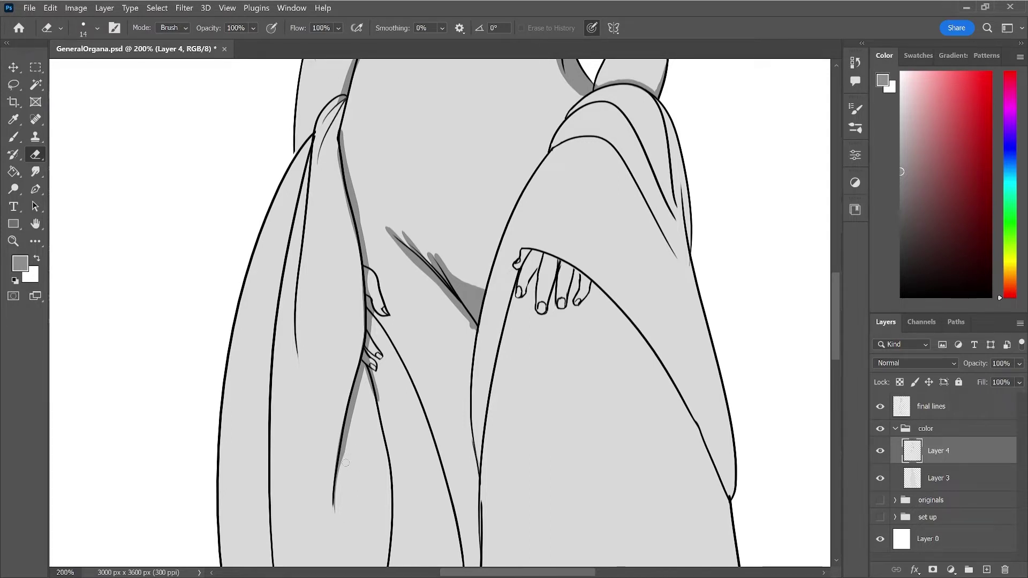
{"action": "left_click_drag", "start_coordinate": [342, 470], "coordinate": [363, 394]}
{"action": "key", "text": "b"}
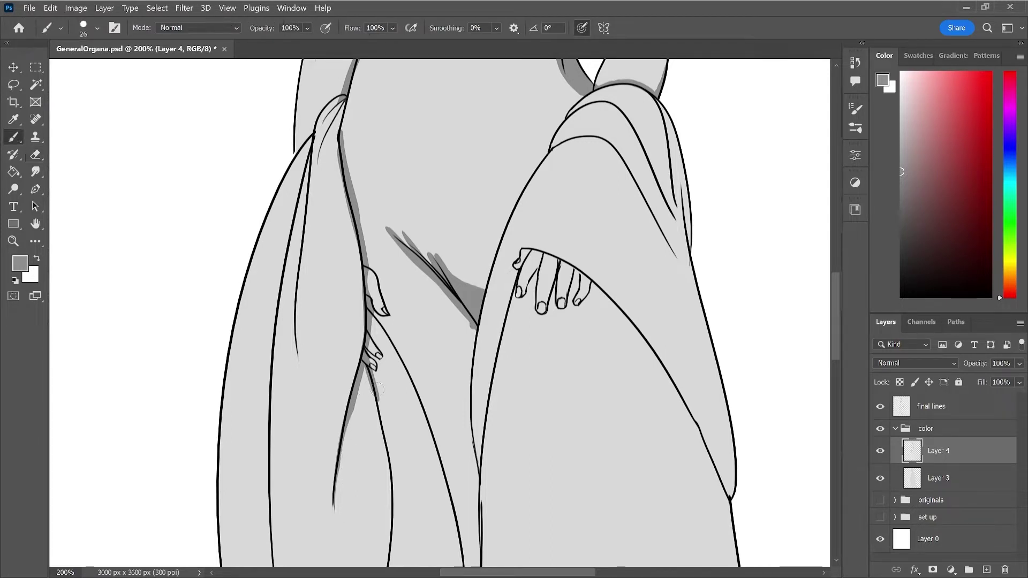
{"action": "left_click_drag", "start_coordinate": [364, 387], "coordinate": [366, 375]}
{"action": "key", "text": "e"}
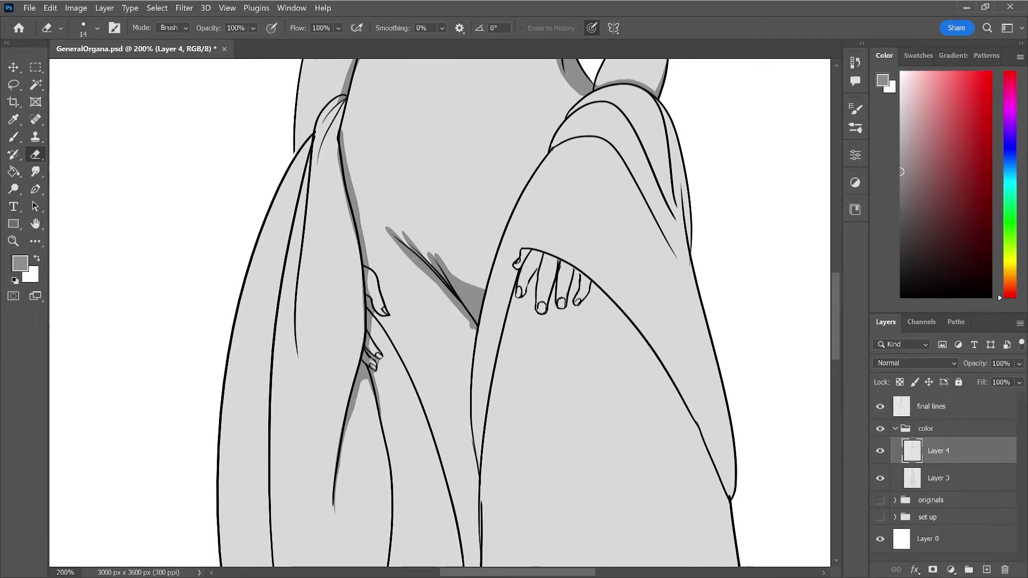
{"action": "key", "text": "b"}
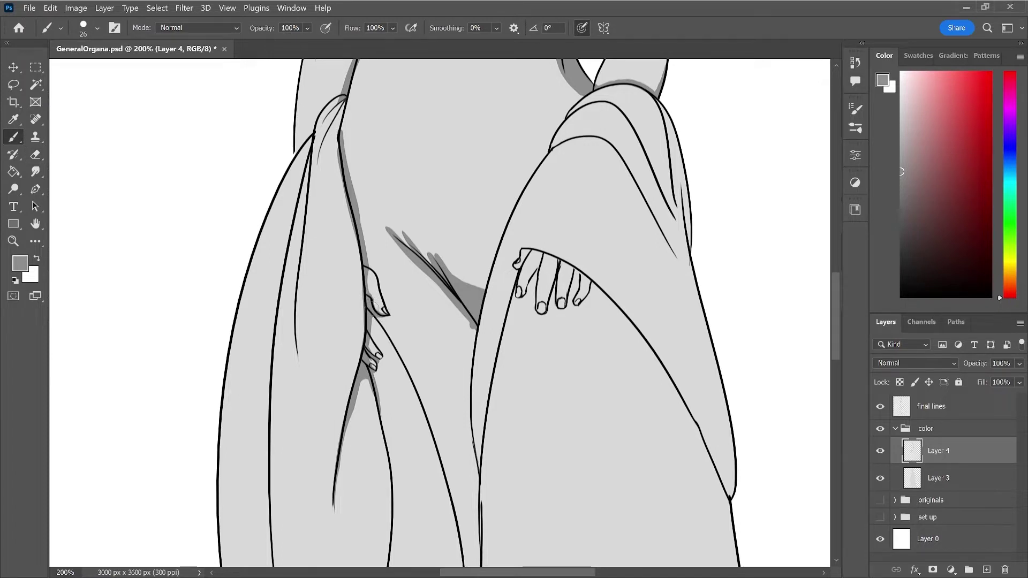
- Run a shadow from the hand's right side down the arm and leg line, trimming its tail
{"action": "mouse_move", "coordinate": [834, 283]}
{"action": "left_mouse_down"}
{"action": "mouse_move", "coordinate": [823, 356]}
{"action": "mouse_move", "coordinate": [819, 307]}
{"action": "left_mouse_up"}
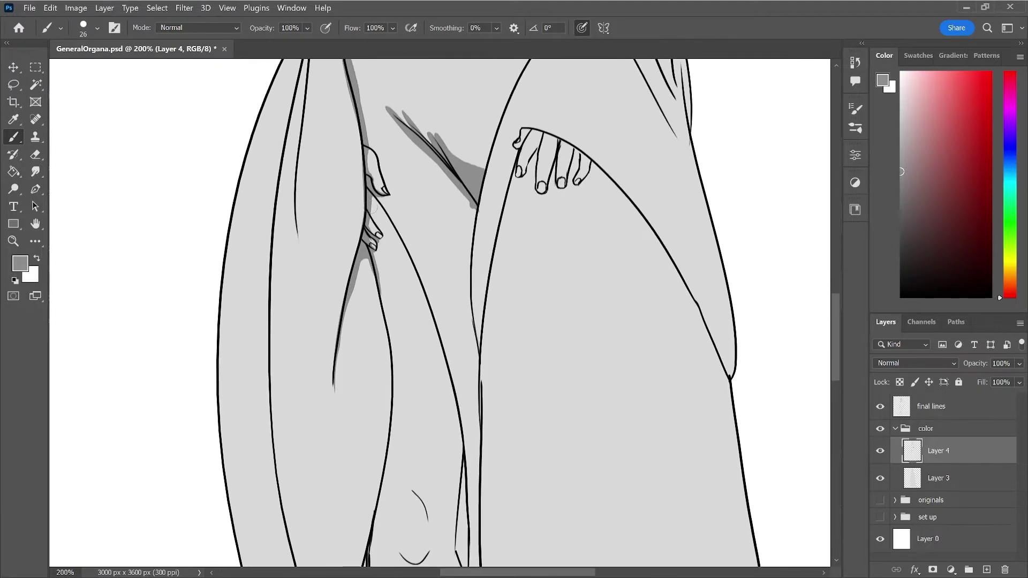
{"action": "left_click_drag", "start_coordinate": [373, 207], "coordinate": [396, 238]}
{"action": "left_click_drag", "start_coordinate": [365, 188], "coordinate": [410, 262]}
{"action": "mouse_move", "coordinate": [373, 209]}
{"action": "left_mouse_down"}
{"action": "mouse_move", "coordinate": [408, 267]}
{"action": "mouse_move", "coordinate": [454, 454]}
{"action": "left_mouse_up"}
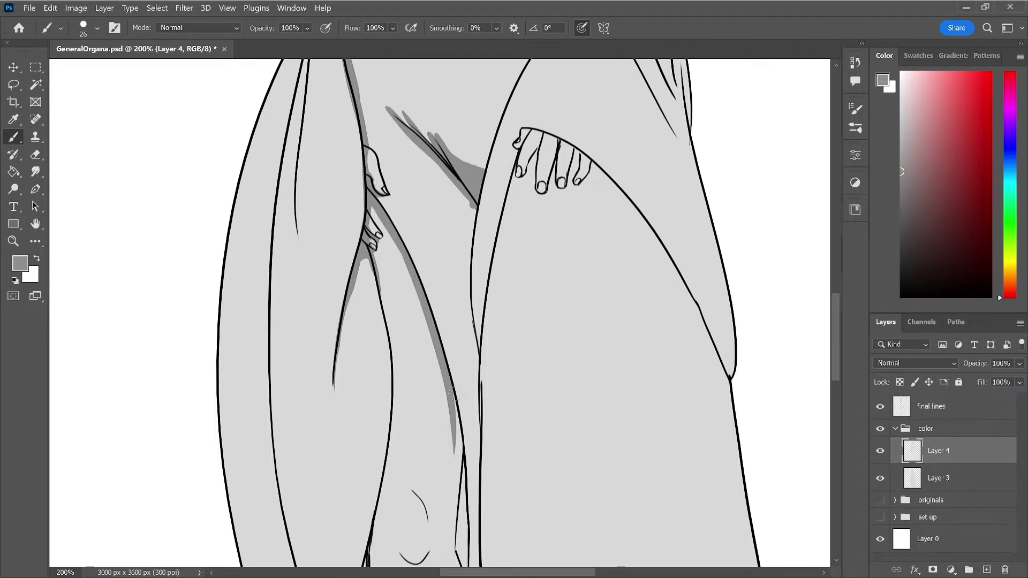
{"action": "left_click_drag", "start_coordinate": [449, 388], "coordinate": [467, 484]}
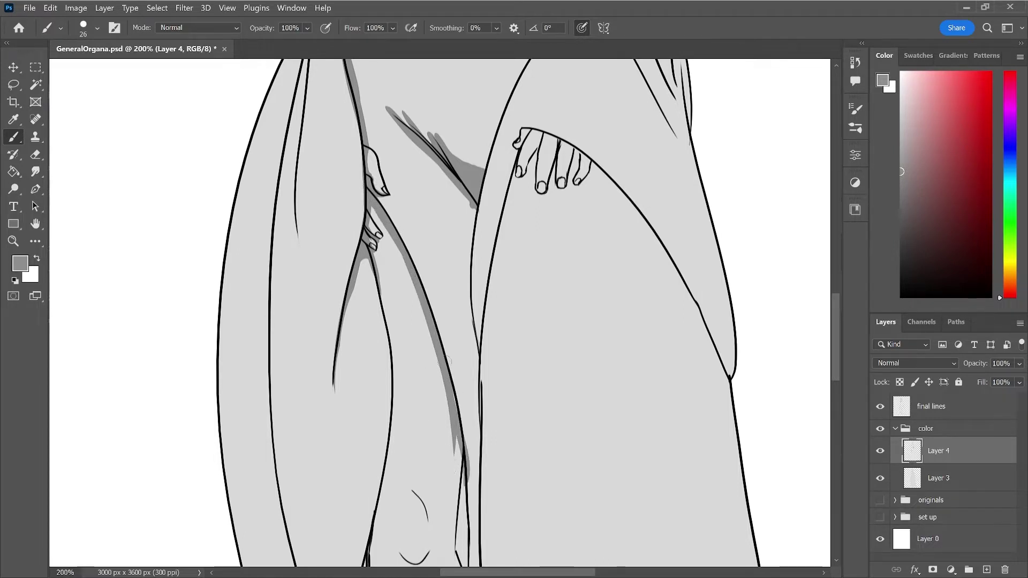
{"action": "key", "text": "e"}
{"action": "mouse_move", "coordinate": [467, 476]}
{"action": "left_mouse_down"}
{"action": "mouse_move", "coordinate": [462, 428]}
{"action": "mouse_move", "coordinate": [464, 496]}
{"action": "left_mouse_up"}
{"action": "left_click_drag", "start_coordinate": [448, 407], "coordinate": [455, 457]}
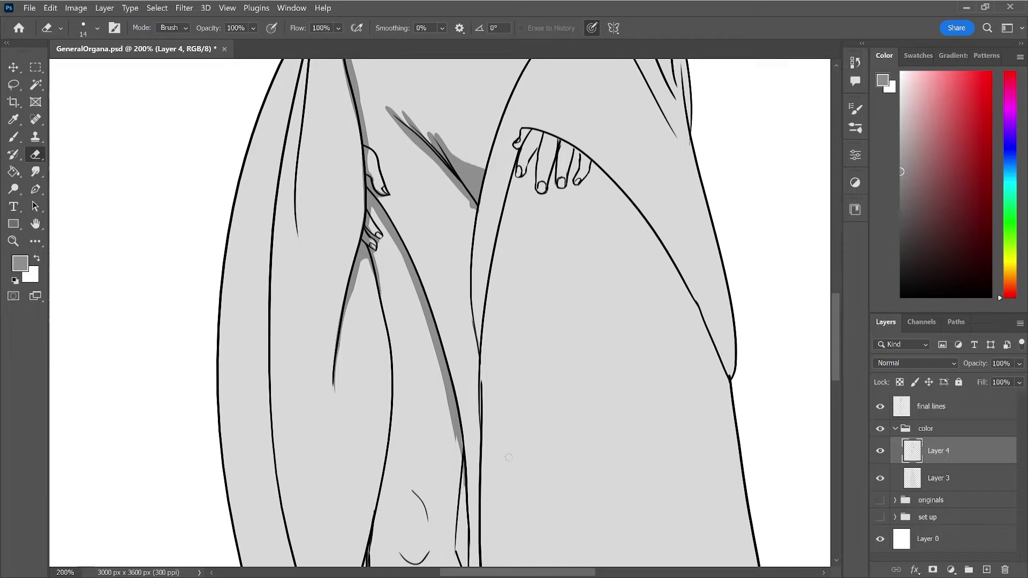
{"action": "mouse_move", "coordinate": [836, 307]}
{"action": "left_mouse_down"}
{"action": "mouse_move", "coordinate": [829, 358]}
{"action": "mouse_move", "coordinate": [687, 327]}
{"action": "left_mouse_up"}
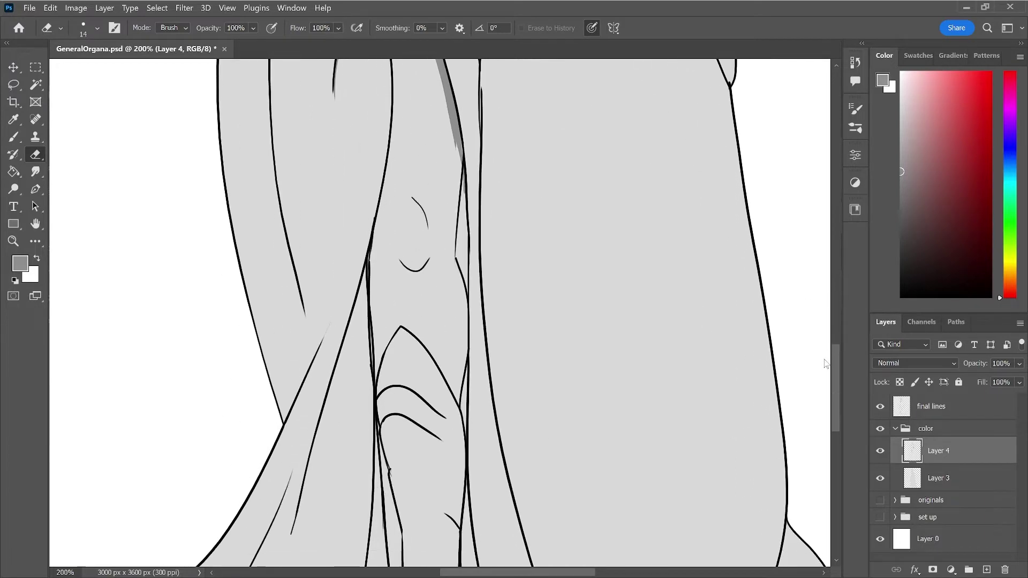
- Paint thin shadows along the central robe strip's edges and under the small curved line
{"action": "key", "text": "b"}
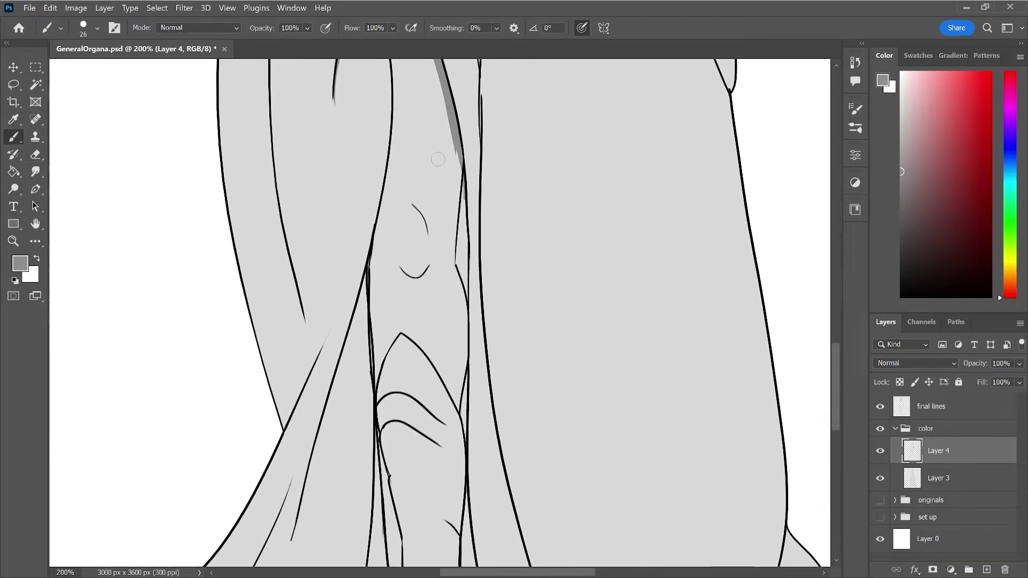
{"action": "left_click_drag", "start_coordinate": [463, 154], "coordinate": [458, 235]}
{"action": "left_click_drag", "start_coordinate": [458, 182], "coordinate": [453, 269]}
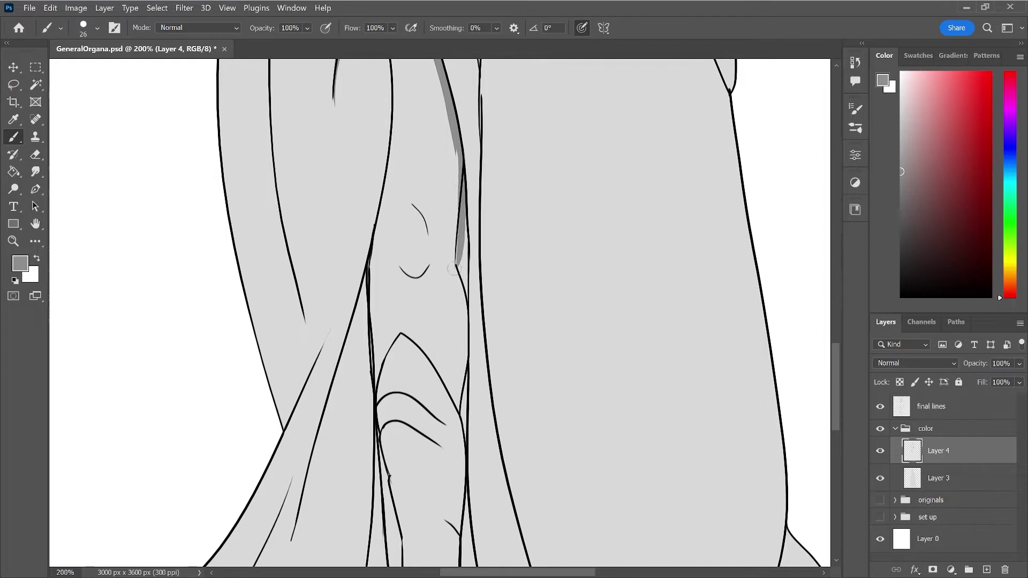
{"action": "left_click_drag", "start_coordinate": [459, 227], "coordinate": [466, 289]}
{"action": "mouse_move", "coordinate": [469, 265]}
{"action": "left_mouse_down"}
{"action": "mouse_move", "coordinate": [466, 231]}
{"action": "mouse_move", "coordinate": [465, 249]}
{"action": "left_mouse_up"}
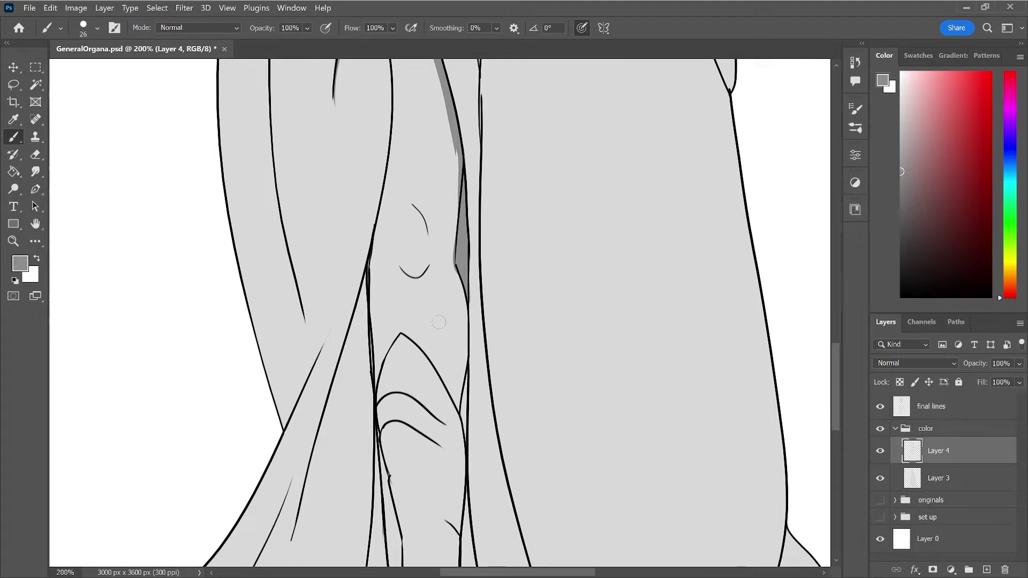
{"action": "left_click_drag", "start_coordinate": [377, 224], "coordinate": [371, 304]}
{"action": "mouse_move", "coordinate": [399, 267]}
{"action": "left_mouse_down"}
{"action": "mouse_move", "coordinate": [423, 270]}
{"action": "mouse_move", "coordinate": [416, 278]}
{"action": "mouse_move", "coordinate": [430, 263]}
{"action": "left_mouse_up"}
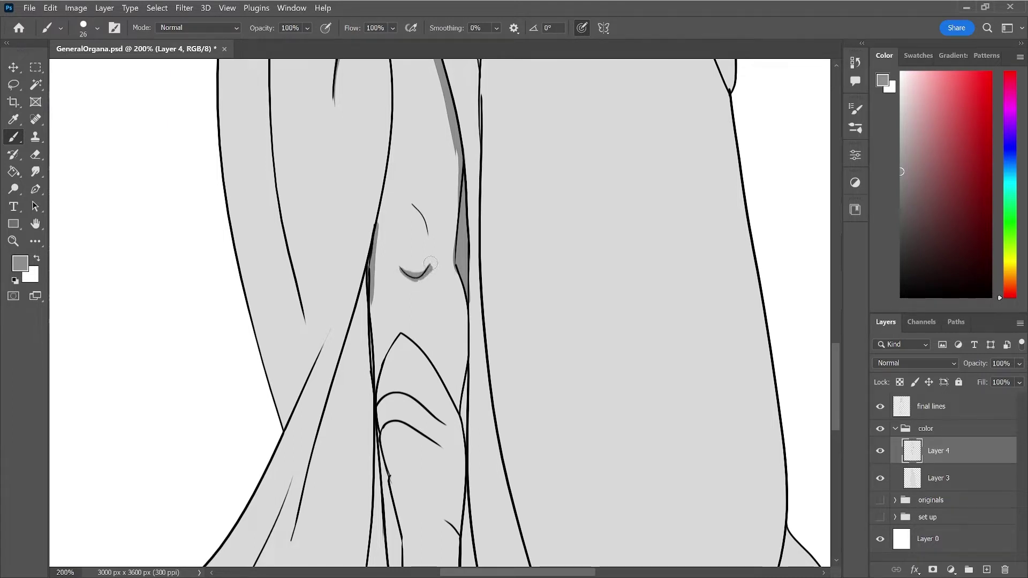
- Shade the lower left fold edge and dab a small shadow wedge where the folds converge
{"action": "key", "text": "e"}
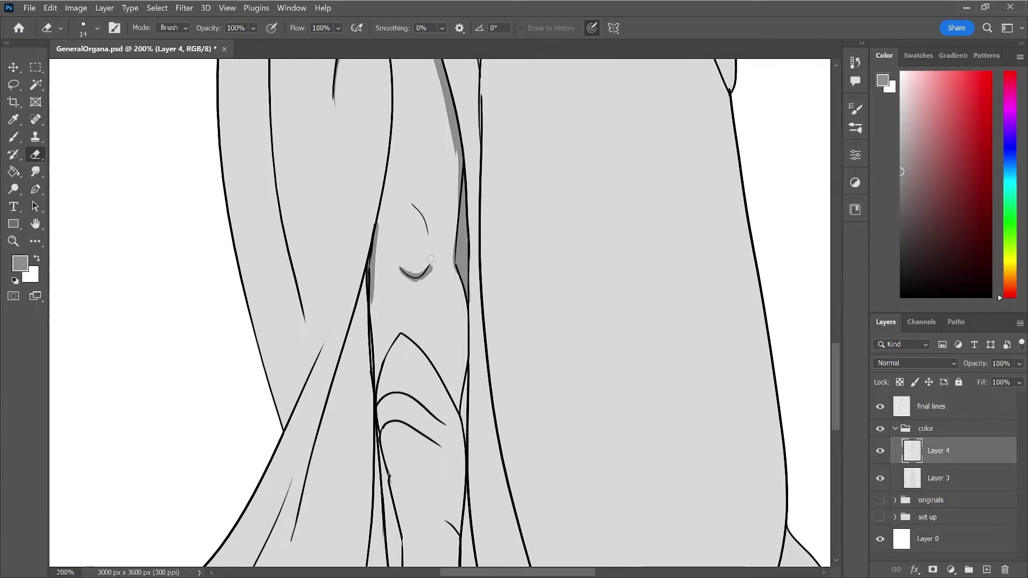
{"action": "key", "text": "b"}
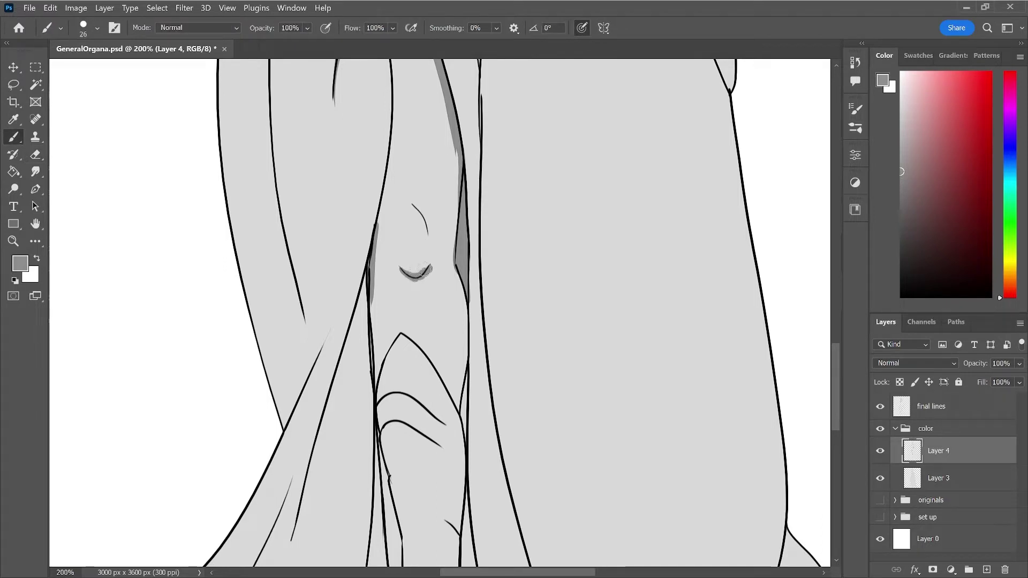
{"action": "left_click_drag", "start_coordinate": [369, 294], "coordinate": [375, 377]}
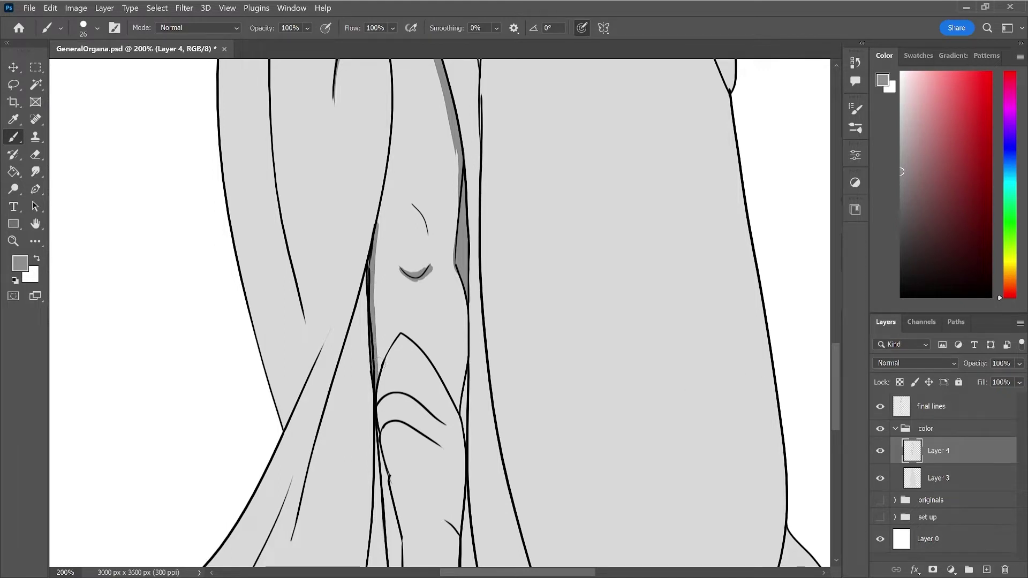
{"action": "left_click_drag", "start_coordinate": [374, 370], "coordinate": [376, 362]}
{"action": "left_click_drag", "start_coordinate": [446, 391], "coordinate": [469, 421]}
{"action": "key", "text": "e"}
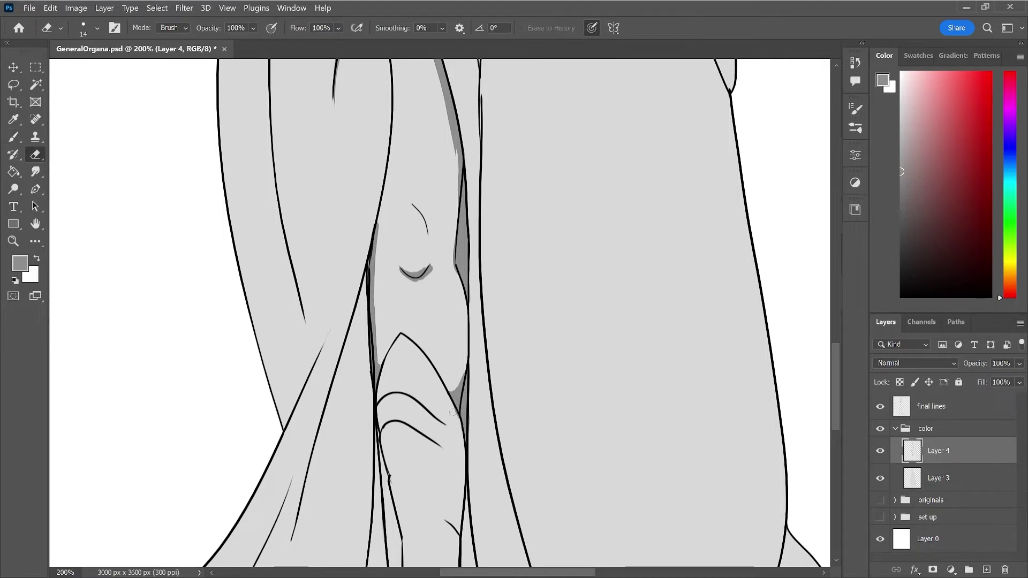
{"action": "key", "text": "b"}
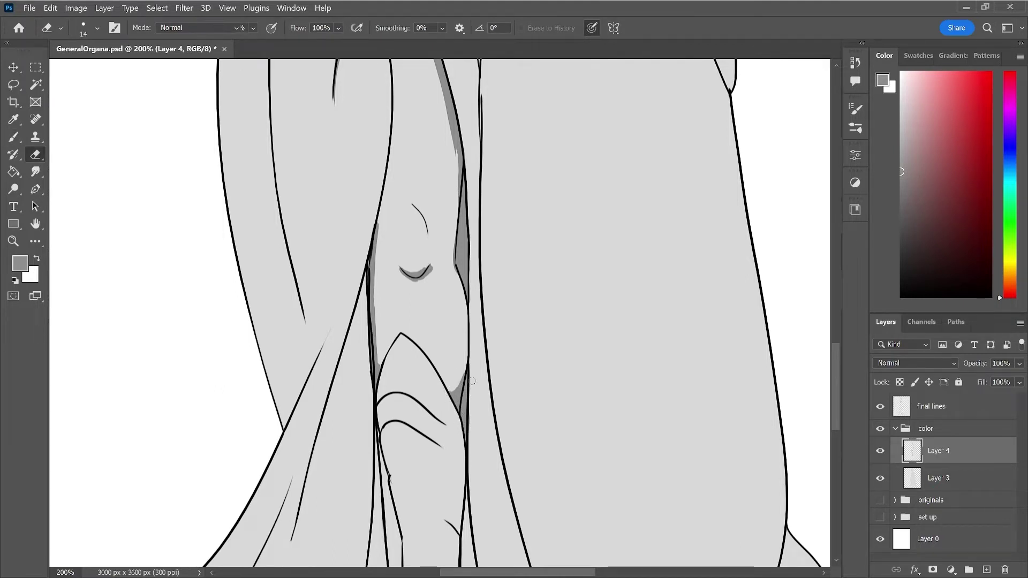
{"action": "left_click", "coordinate": [466, 370]}
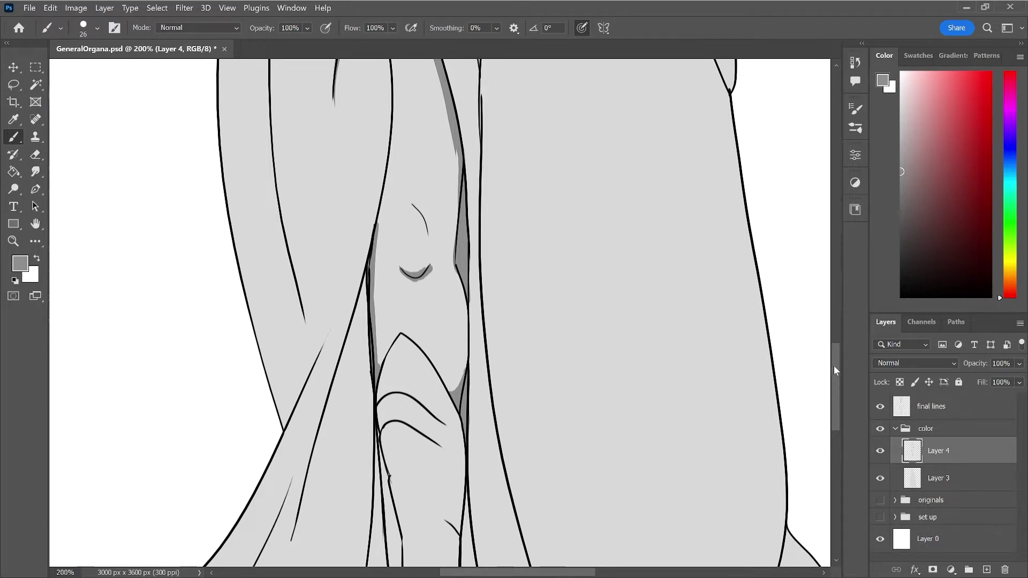
{"action": "scroll", "coordinate": [834, 368], "scroll_direction": "down", "scroll_amount": 5}
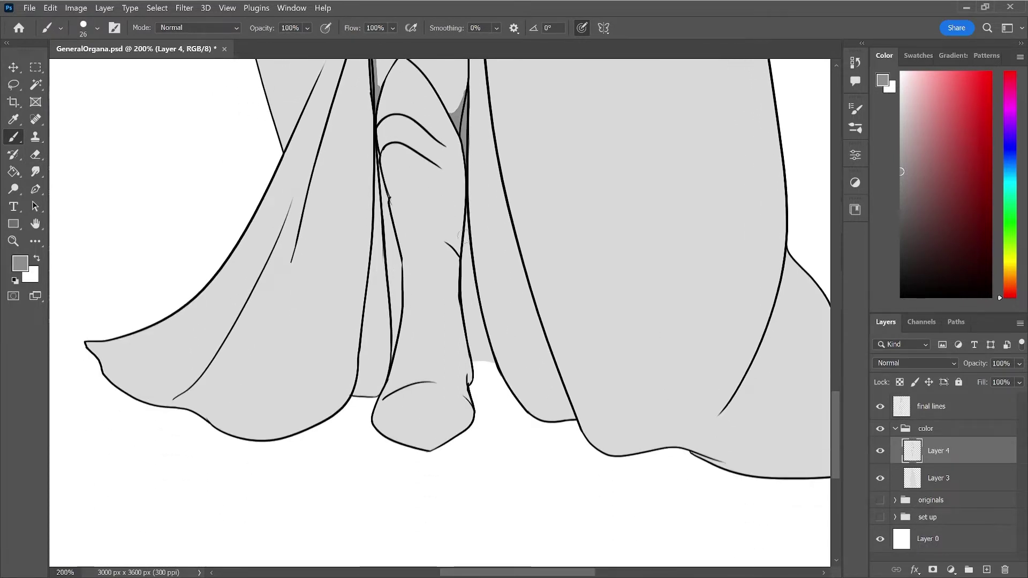
- Shade both edges of the right leg line, trimming the top of the stroke
{"action": "left_click_drag", "start_coordinate": [464, 217], "coordinate": [471, 319]}
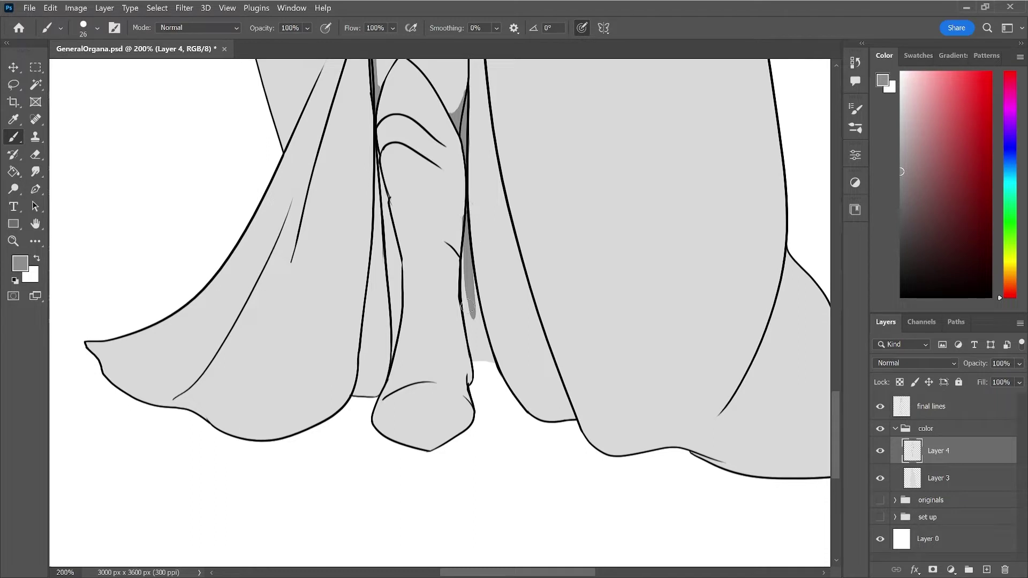
{"action": "left_click_drag", "start_coordinate": [465, 209], "coordinate": [471, 331]}
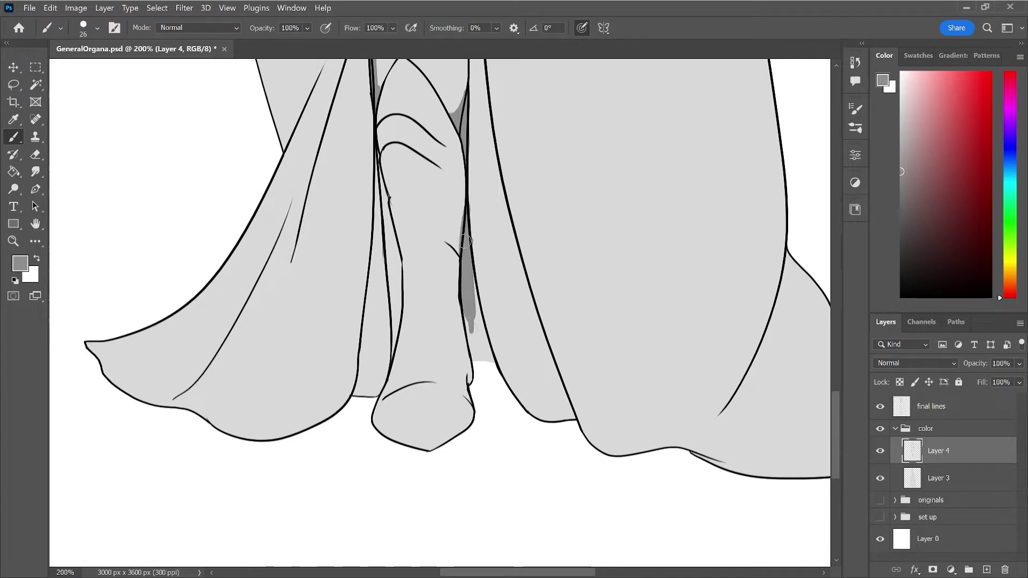
{"action": "key", "text": "e"}
{"action": "left_click_drag", "start_coordinate": [469, 200], "coordinate": [472, 244]}
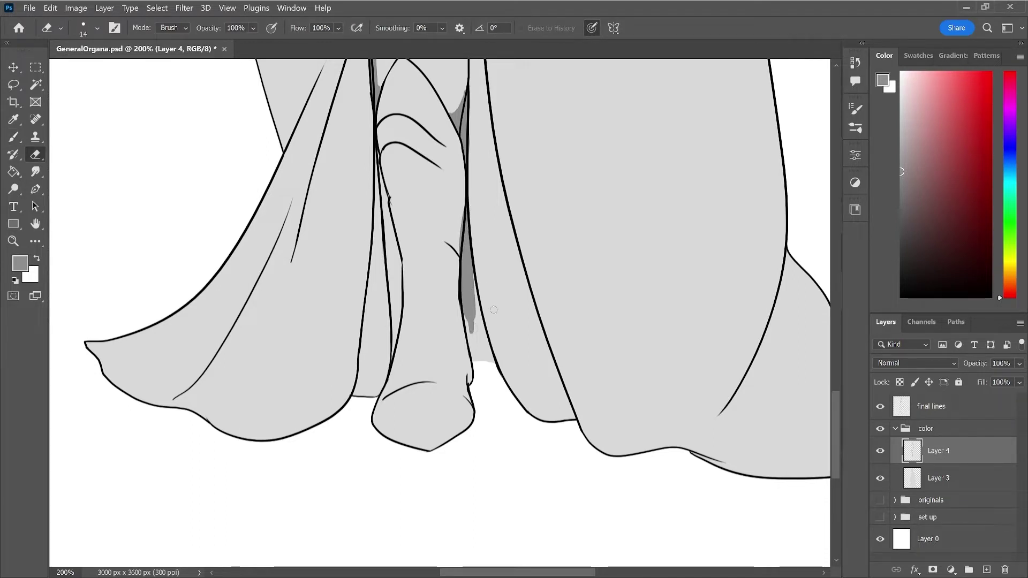
{"action": "key", "text": "b"}
{"action": "mouse_move", "coordinate": [468, 279]}
{"action": "left_mouse_down"}
{"action": "mouse_move", "coordinate": [495, 363]}
{"action": "mouse_move", "coordinate": [482, 359]}
{"action": "left_mouse_up"}
{"action": "mouse_move", "coordinate": [459, 309]}
{"action": "left_mouse_down"}
{"action": "mouse_move", "coordinate": [474, 361]}
{"action": "mouse_move", "coordinate": [455, 257]}
{"action": "left_mouse_up"}
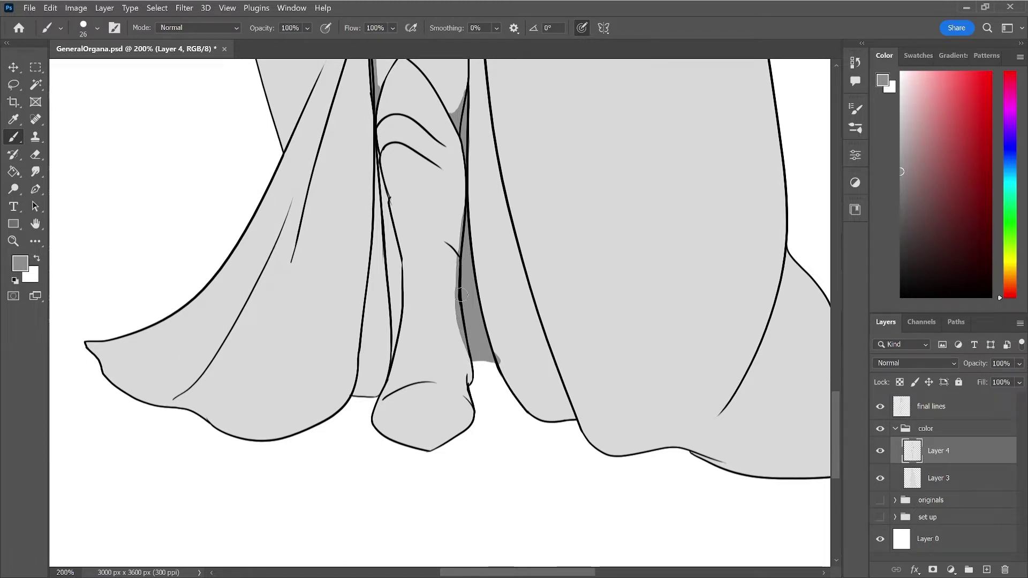
{"action": "left_click_drag", "start_coordinate": [459, 253], "coordinate": [458, 230]}
{"action": "mouse_move", "coordinate": [465, 348]}
{"action": "left_mouse_down"}
{"action": "mouse_move", "coordinate": [464, 396]}
{"action": "mouse_move", "coordinate": [463, 354]}
{"action": "left_mouse_up"}
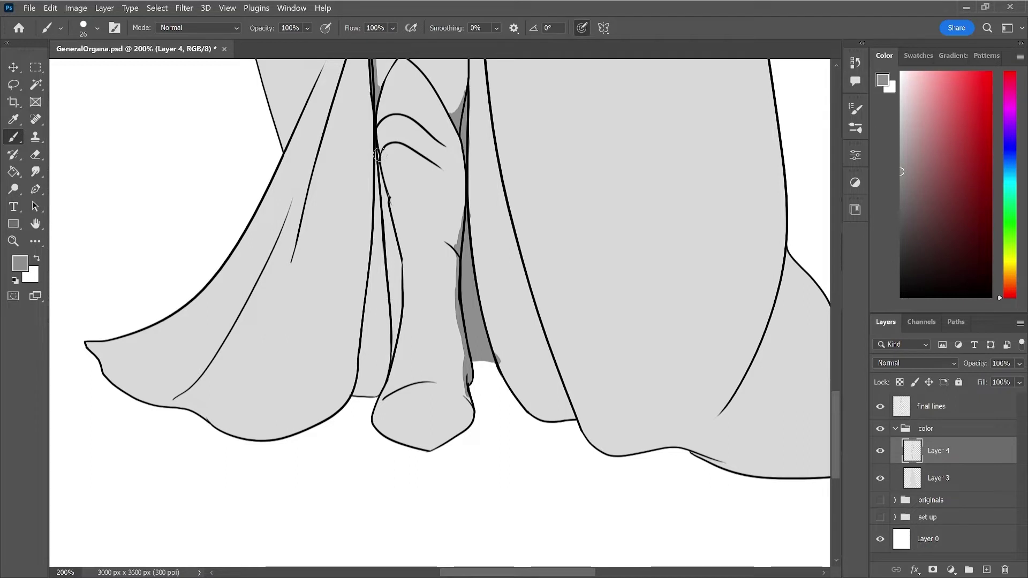
- Shade down the left leg line and erase shading spilling past the right line
{"action": "mouse_move", "coordinate": [382, 206]}
{"action": "left_mouse_down"}
{"action": "mouse_move", "coordinate": [378, 167]}
{"action": "mouse_move", "coordinate": [392, 247]}
{"action": "left_mouse_up"}
{"action": "left_click_drag", "start_coordinate": [384, 201], "coordinate": [390, 266]}
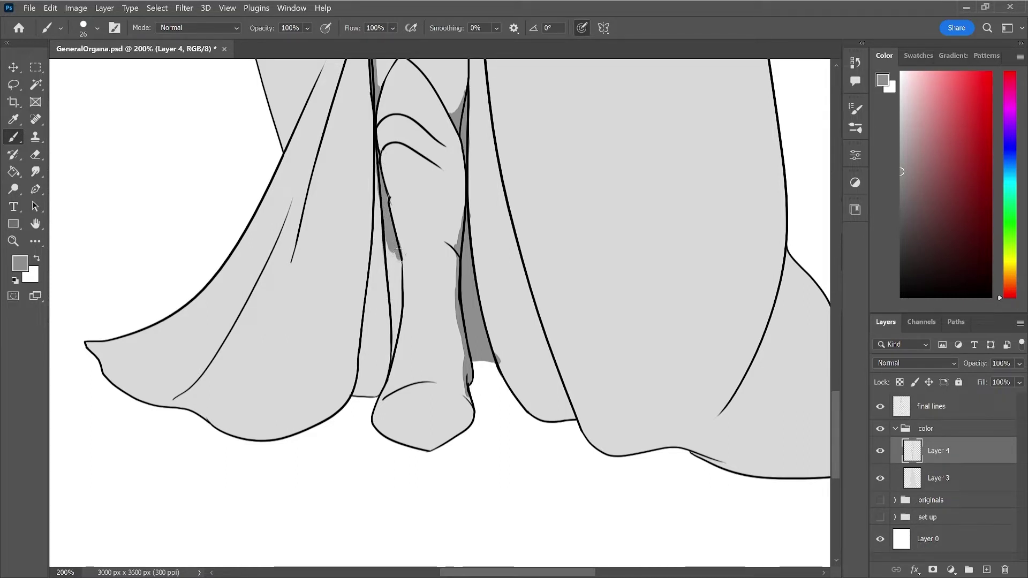
{"action": "left_click_drag", "start_coordinate": [390, 268], "coordinate": [395, 325]}
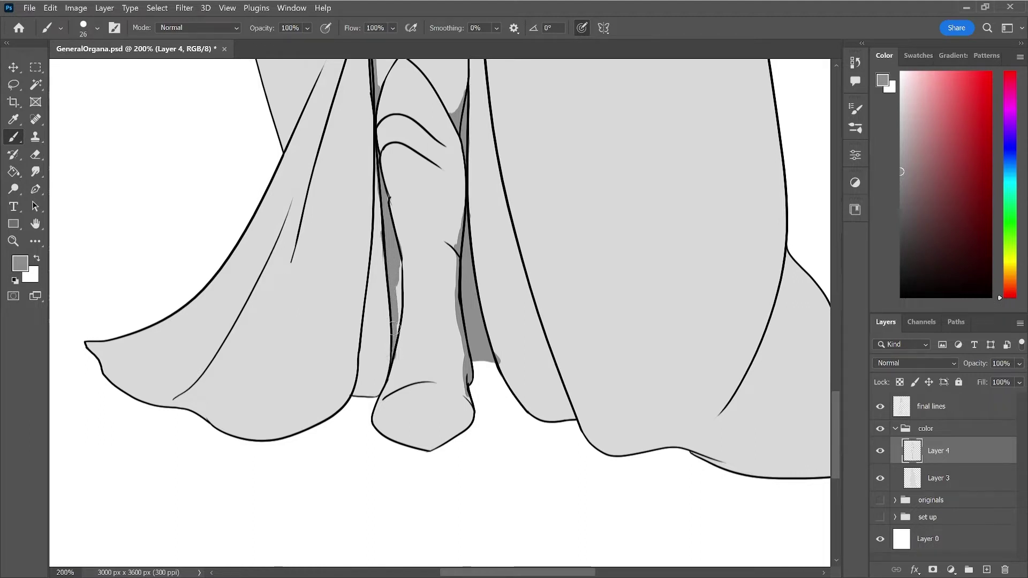
{"action": "mouse_move", "coordinate": [398, 277]}
{"action": "left_mouse_down"}
{"action": "mouse_move", "coordinate": [397, 340]}
{"action": "mouse_move", "coordinate": [401, 262]}
{"action": "left_mouse_up"}
{"action": "key", "text": "e"}
{"action": "left_click_drag", "start_coordinate": [495, 349], "coordinate": [497, 362]}
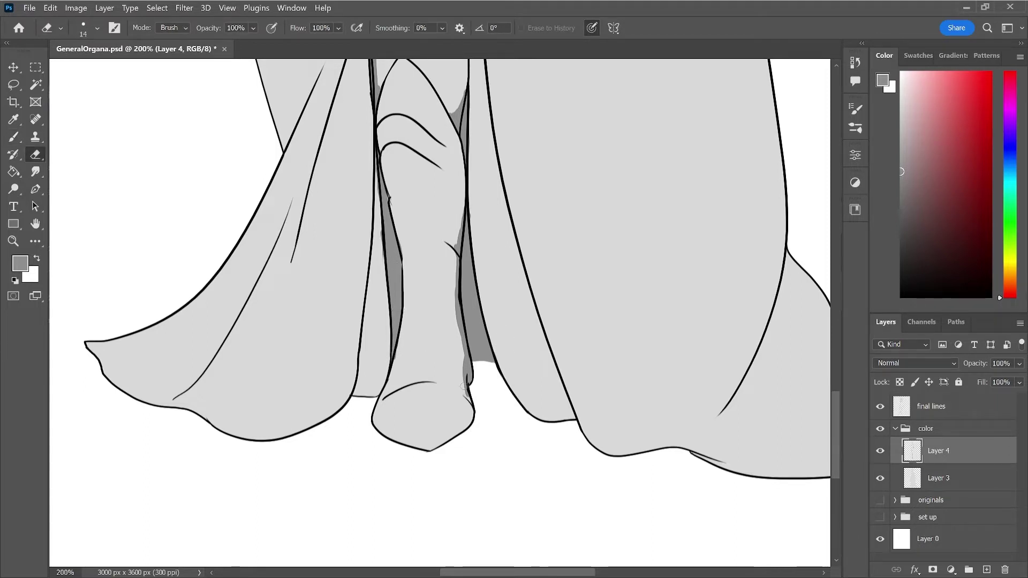
{"action": "key", "text": "b"}
{"action": "mouse_move", "coordinate": [389, 359]}
{"action": "left_mouse_down"}
{"action": "mouse_move", "coordinate": [406, 279]}
{"action": "mouse_move", "coordinate": [375, 134]}
{"action": "mouse_move", "coordinate": [379, 93]}
{"action": "left_mouse_up"}
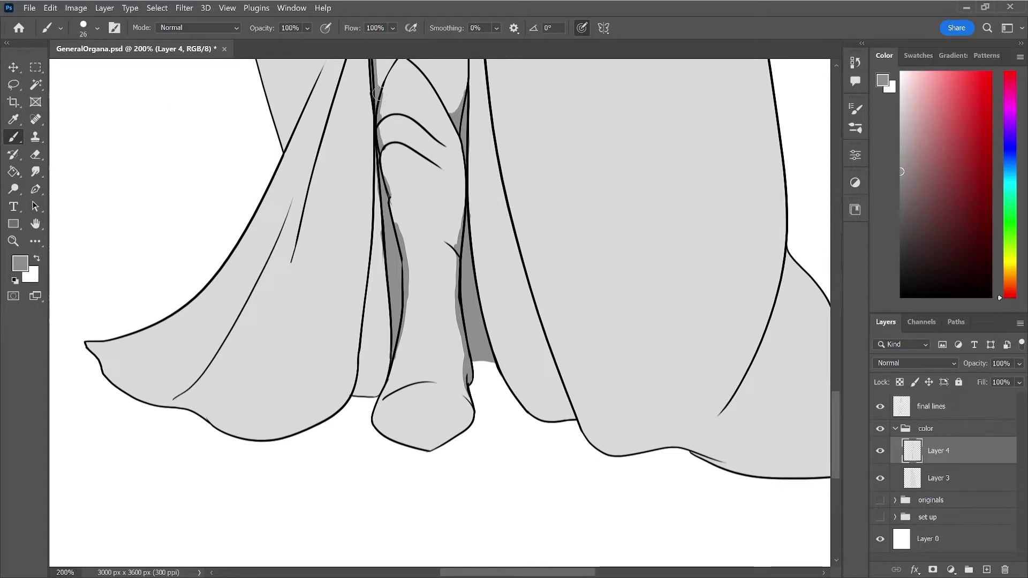
- Erase the shaded strip beside the left leg line, retrying after two undos
{"action": "key", "text": "e"}
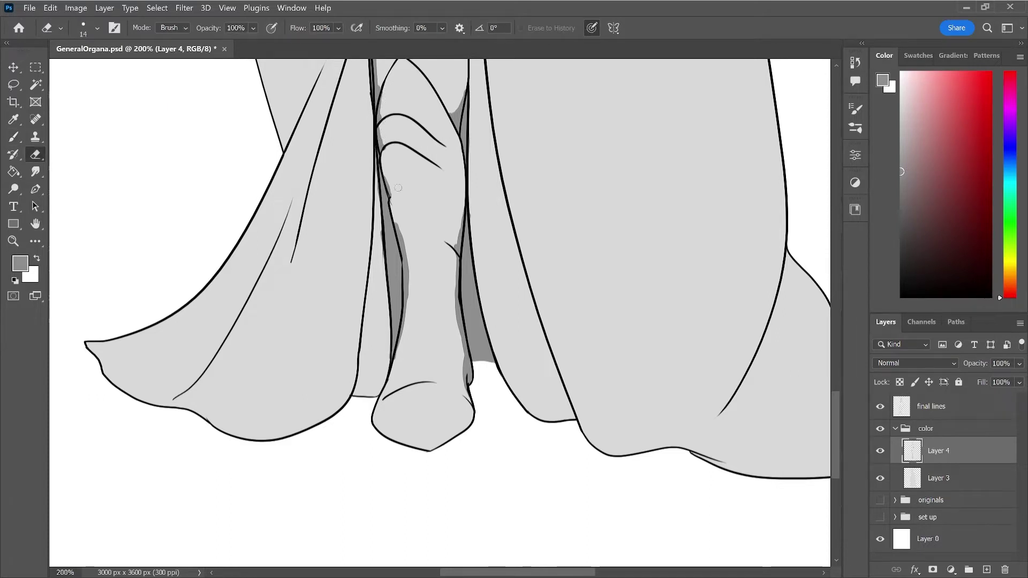
{"action": "mouse_move", "coordinate": [397, 224]}
{"action": "left_mouse_down"}
{"action": "mouse_move", "coordinate": [394, 203]}
{"action": "mouse_move", "coordinate": [402, 281]}
{"action": "left_mouse_up"}
{"action": "key", "text": "ctrl+z"}
{"action": "mouse_move", "coordinate": [395, 201]}
{"action": "left_mouse_down"}
{"action": "mouse_move", "coordinate": [404, 279]}
{"action": "mouse_move", "coordinate": [404, 250]}
{"action": "left_mouse_up"}
{"action": "key", "text": "ctrl+z"}
{"action": "key", "text": "ctrl+z"}
{"action": "left_click_drag", "start_coordinate": [395, 203], "coordinate": [409, 269]}
{"action": "key", "text": "b"}
- Shade the left side of the leg line down to the hem, cleaning excess at both ends
{"action": "left_click_drag", "start_coordinate": [362, 383], "coordinate": [354, 399]}
{"action": "left_click_drag", "start_coordinate": [360, 351], "coordinate": [356, 394]}
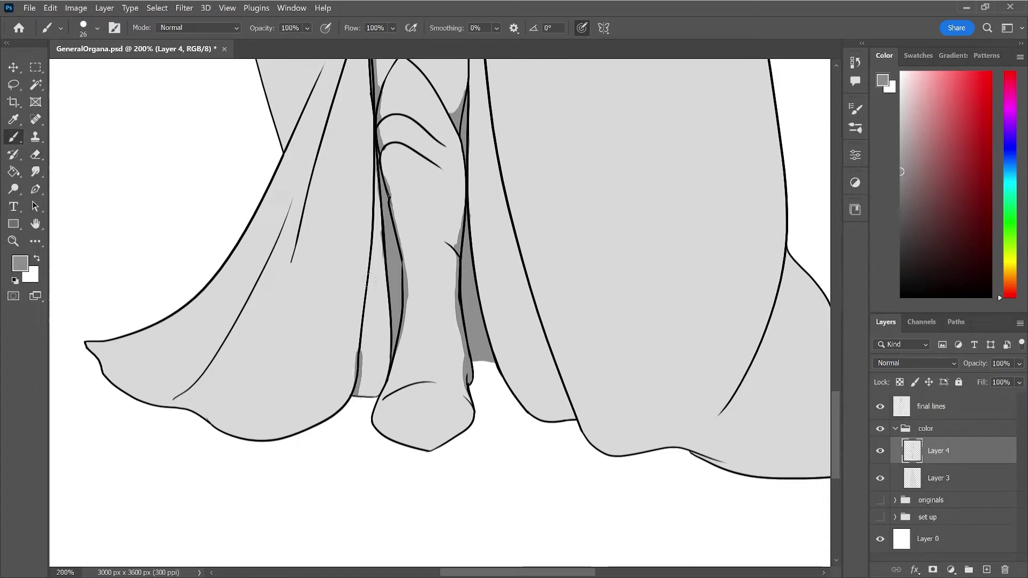
{"action": "left_click_drag", "start_coordinate": [375, 158], "coordinate": [353, 396]}
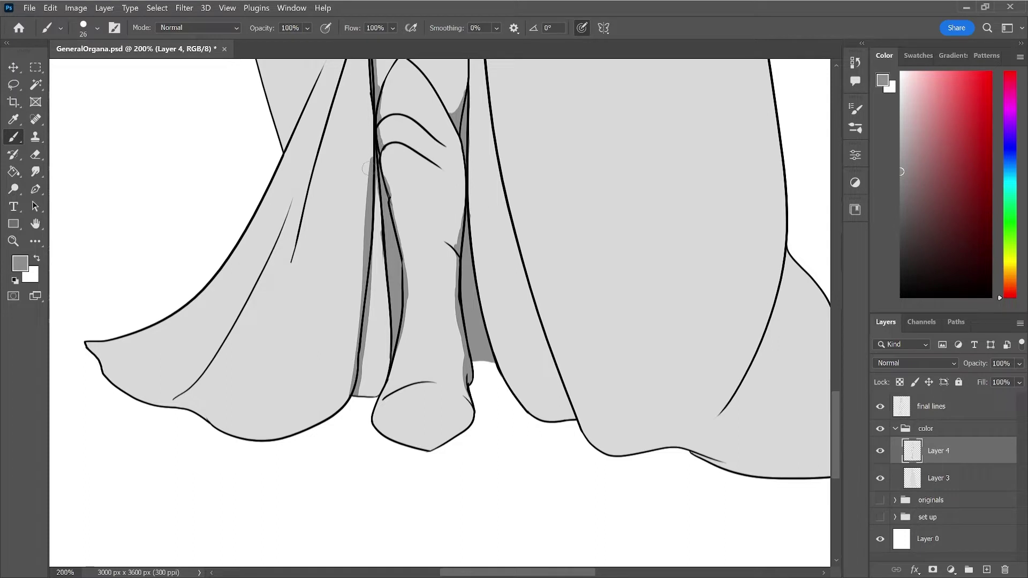
{"action": "mouse_move", "coordinate": [375, 166]}
{"action": "left_mouse_down"}
{"action": "mouse_move", "coordinate": [374, 252]}
{"action": "mouse_move", "coordinate": [345, 402]}
{"action": "left_mouse_up"}
{"action": "key", "text": "e"}
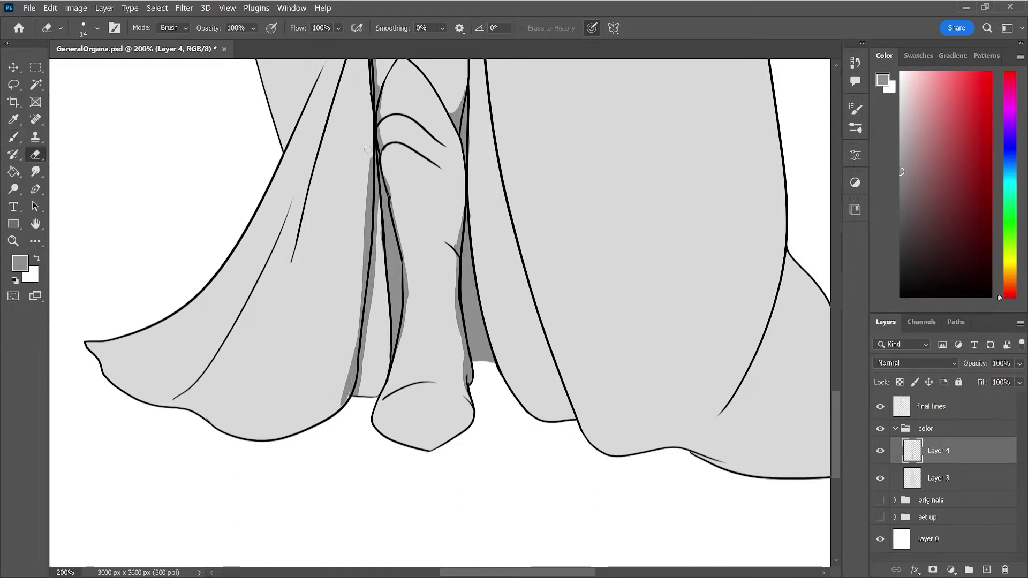
{"action": "left_click_drag", "start_coordinate": [369, 152], "coordinate": [365, 276]}
{"action": "left_click_drag", "start_coordinate": [351, 347], "coordinate": [345, 404]}
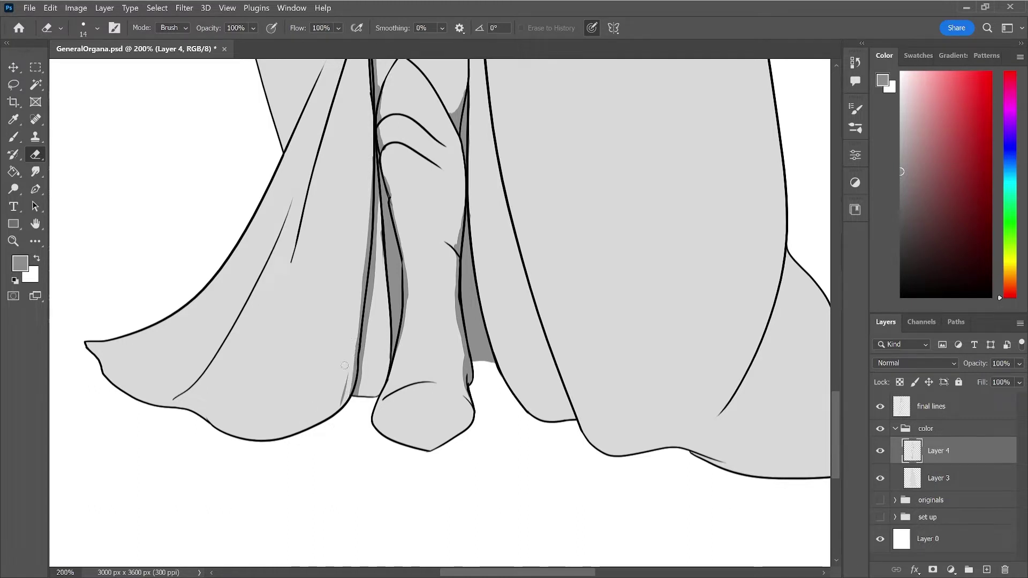
{"action": "key", "text": "b"}
{"action": "left_click_drag", "start_coordinate": [347, 378], "coordinate": [346, 406]}
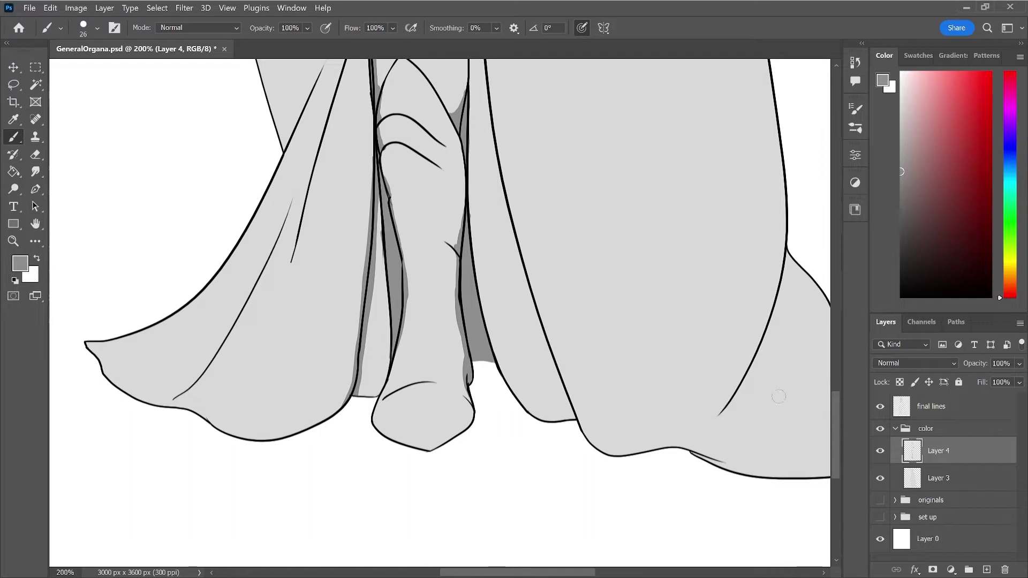
{"action": "left_click_drag", "start_coordinate": [833, 409], "coordinate": [842, 309]}
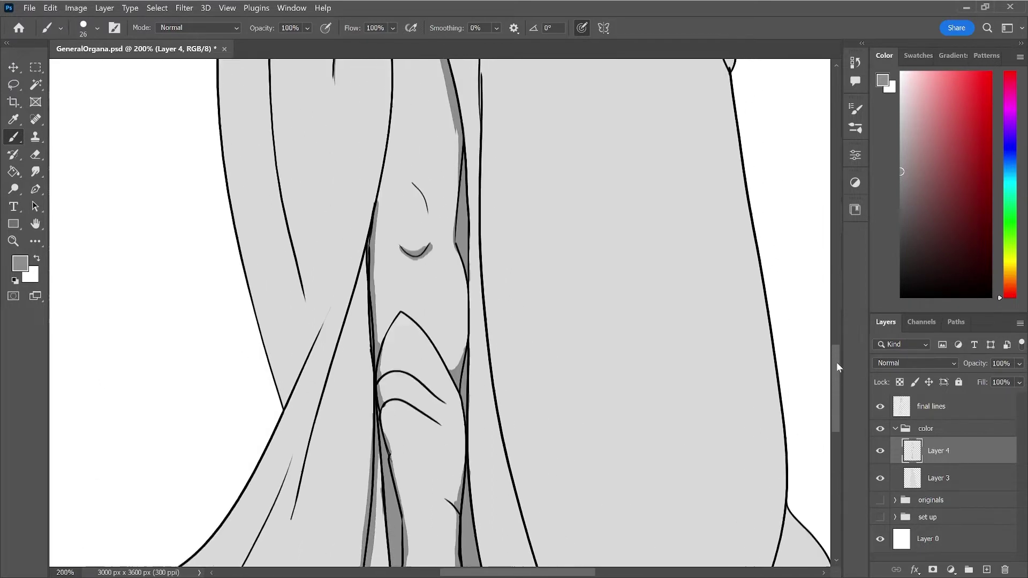
- Paint dark gray shadows along the top of the fingers, the hand's edge and the thigh outline
{"action": "key", "text": "e"}
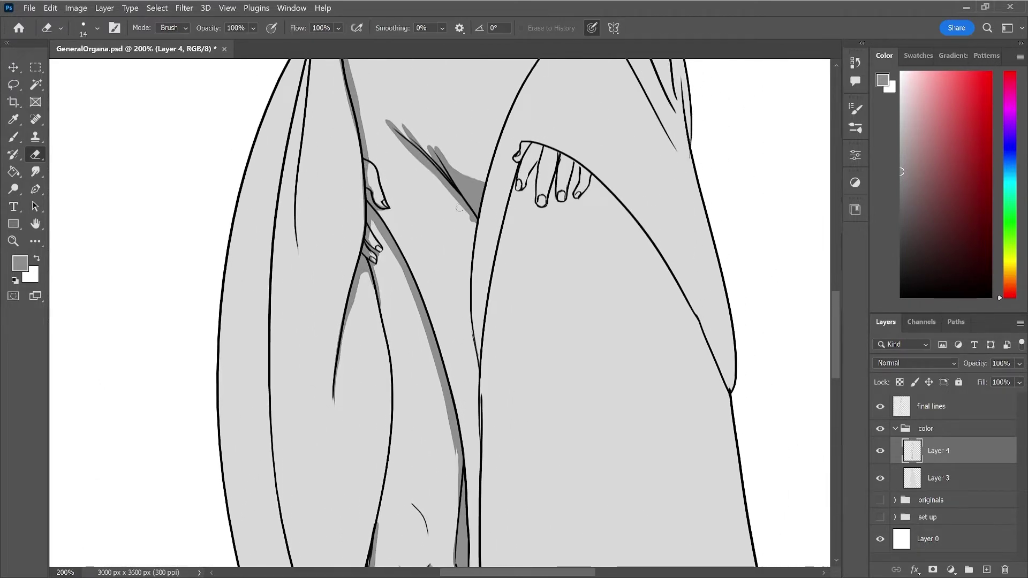
{"action": "key", "text": "b"}
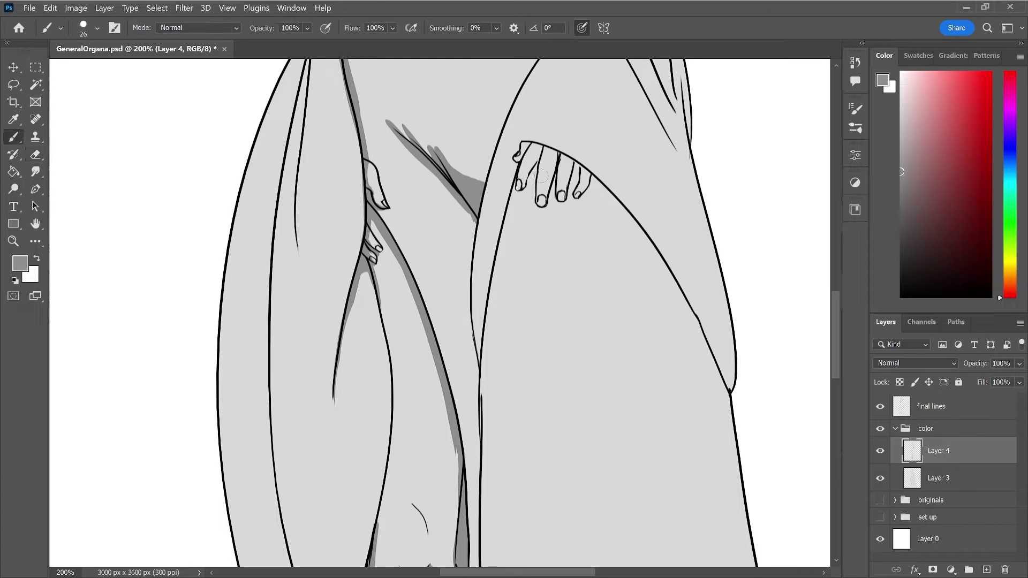
{"action": "mouse_move", "coordinate": [540, 156]}
{"action": "left_mouse_down"}
{"action": "mouse_move", "coordinate": [523, 144]}
{"action": "mouse_move", "coordinate": [595, 178]}
{"action": "left_mouse_up"}
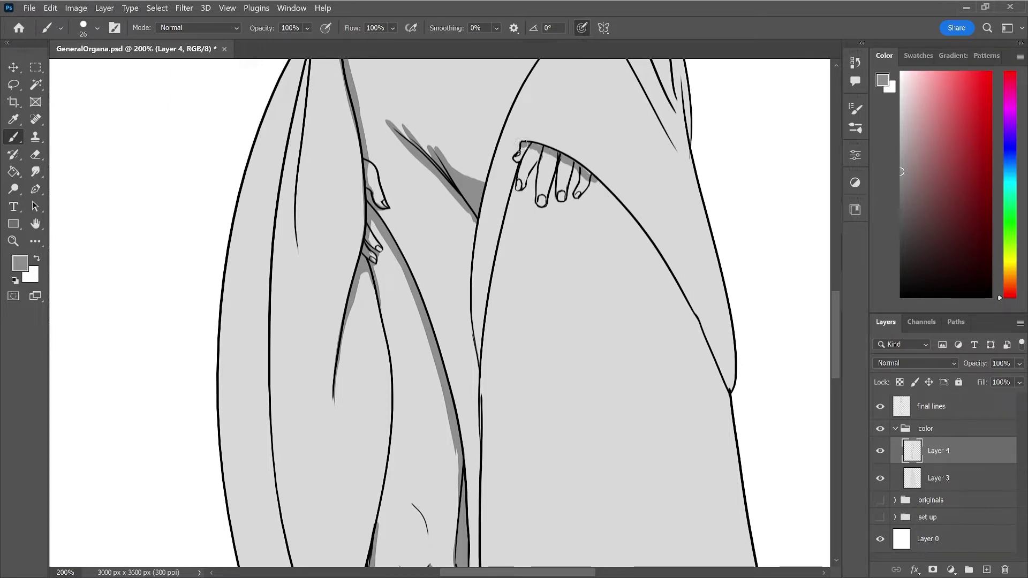
{"action": "mouse_move", "coordinate": [523, 144]}
{"action": "left_mouse_down"}
{"action": "mouse_move", "coordinate": [569, 153]}
{"action": "mouse_move", "coordinate": [697, 326]}
{"action": "left_mouse_up"}
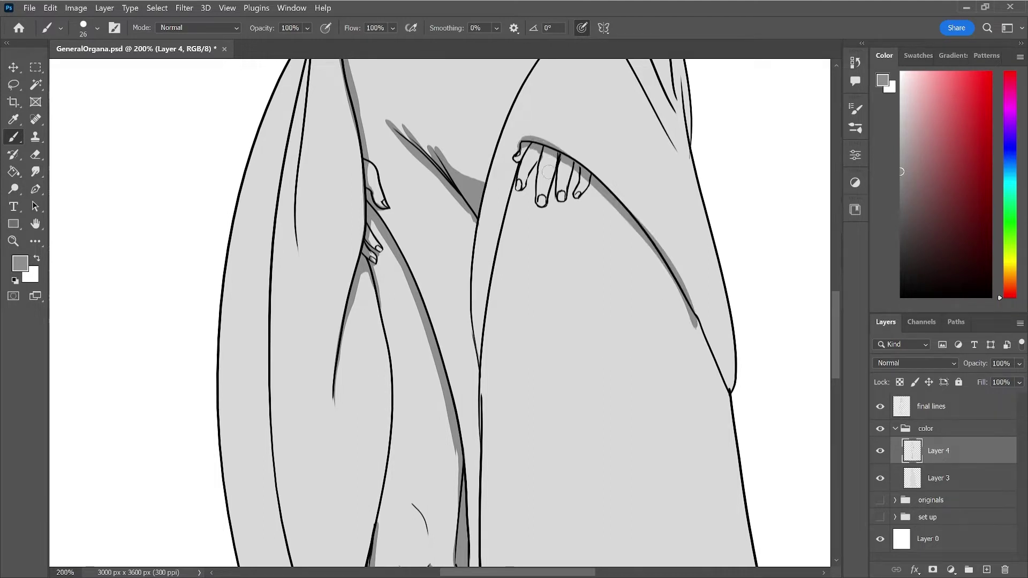
{"action": "left_click_drag", "start_coordinate": [536, 137], "coordinate": [717, 364]}
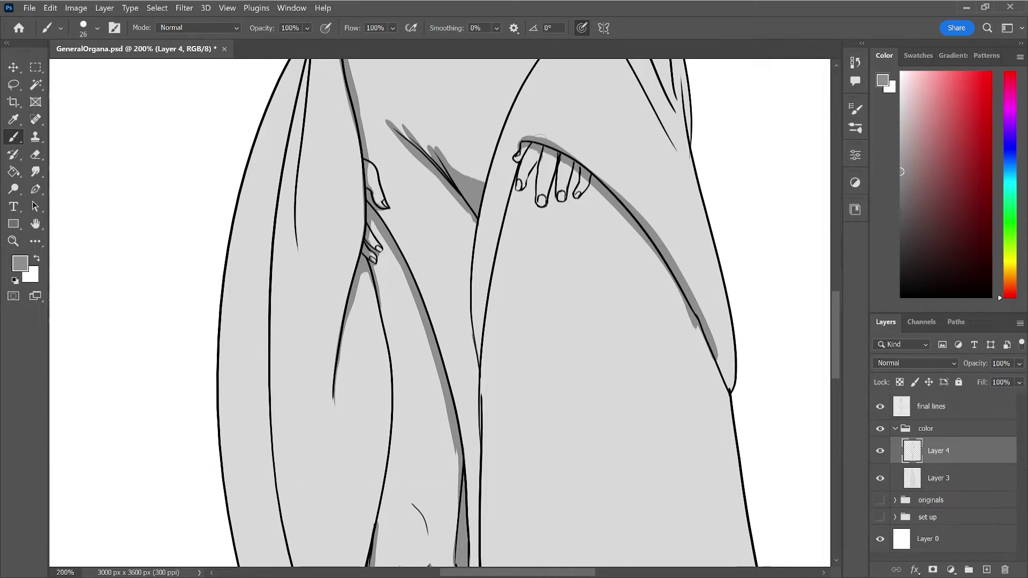
{"action": "left_click_drag", "start_coordinate": [539, 137], "coordinate": [697, 335]}
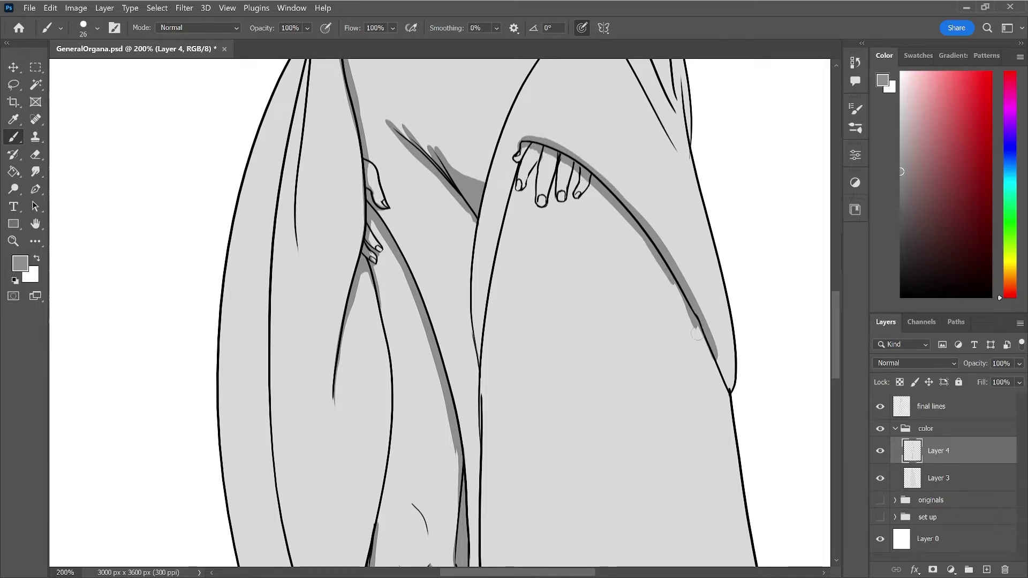
{"action": "mouse_move", "coordinate": [711, 342]}
{"action": "left_mouse_down"}
{"action": "mouse_move", "coordinate": [730, 370]}
{"action": "mouse_move", "coordinate": [736, 313]}
{"action": "mouse_move", "coordinate": [731, 391]}
{"action": "mouse_move", "coordinate": [734, 363]}
{"action": "left_mouse_up"}
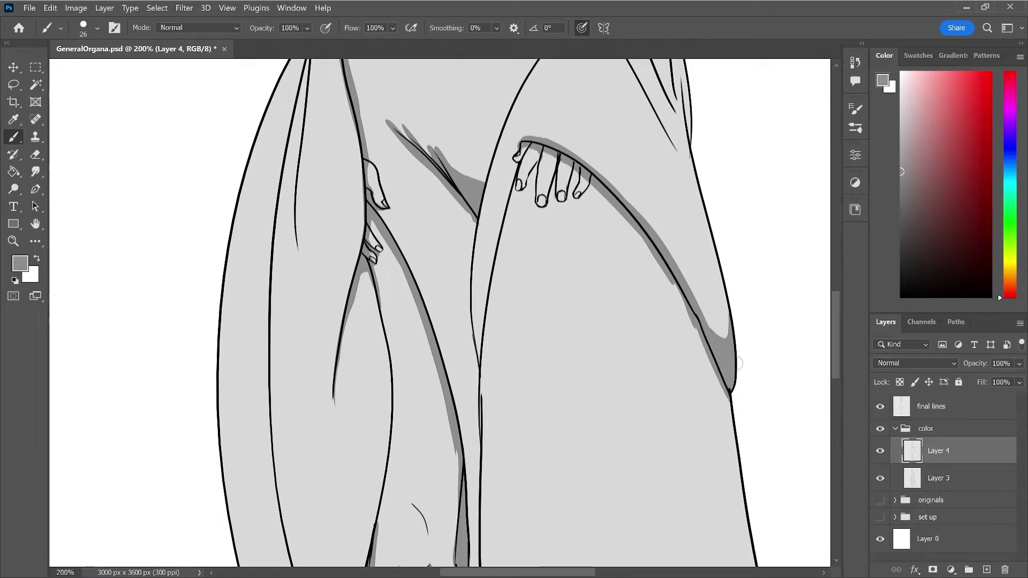
{"action": "left_click_drag", "start_coordinate": [840, 303], "coordinate": [842, 266]}
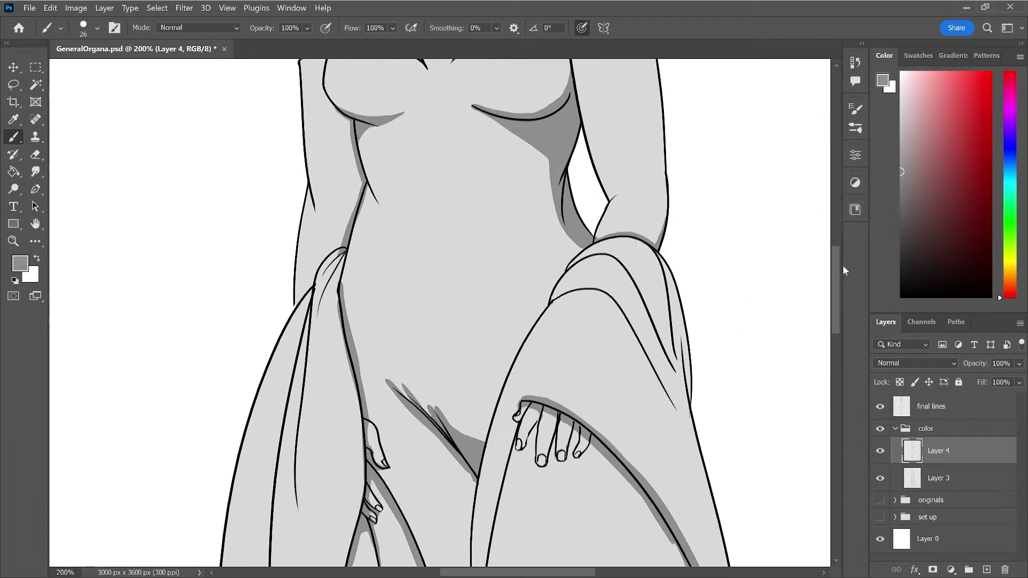
- Paint a thin dark gray shadow down the drape's inner edge, redrawing it until it looks right
{"action": "left_click_drag", "start_coordinate": [657, 266], "coordinate": [670, 375]}
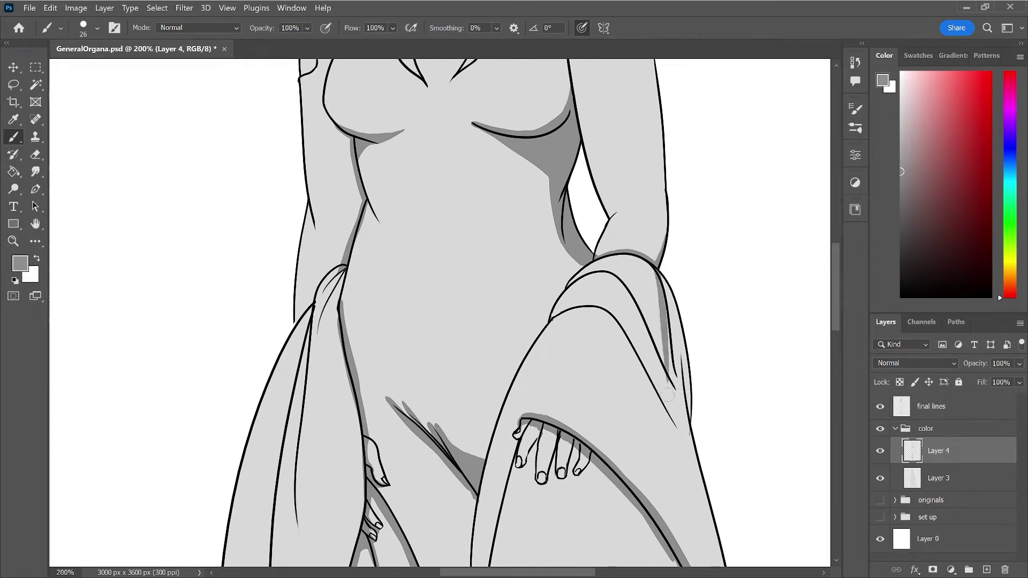
{"action": "key", "text": "ctrl+z"}
{"action": "left_click_drag", "start_coordinate": [659, 271], "coordinate": [670, 375]}
{"action": "key", "text": "ctrl+z"}
{"action": "left_click_drag", "start_coordinate": [658, 272], "coordinate": [675, 381]}
{"action": "key", "text": "ctrl+z"}
{"action": "left_click_drag", "start_coordinate": [654, 266], "coordinate": [666, 380]}
{"action": "key", "text": "ctrl+z"}
{"action": "left_click_drag", "start_coordinate": [658, 270], "coordinate": [674, 395]}
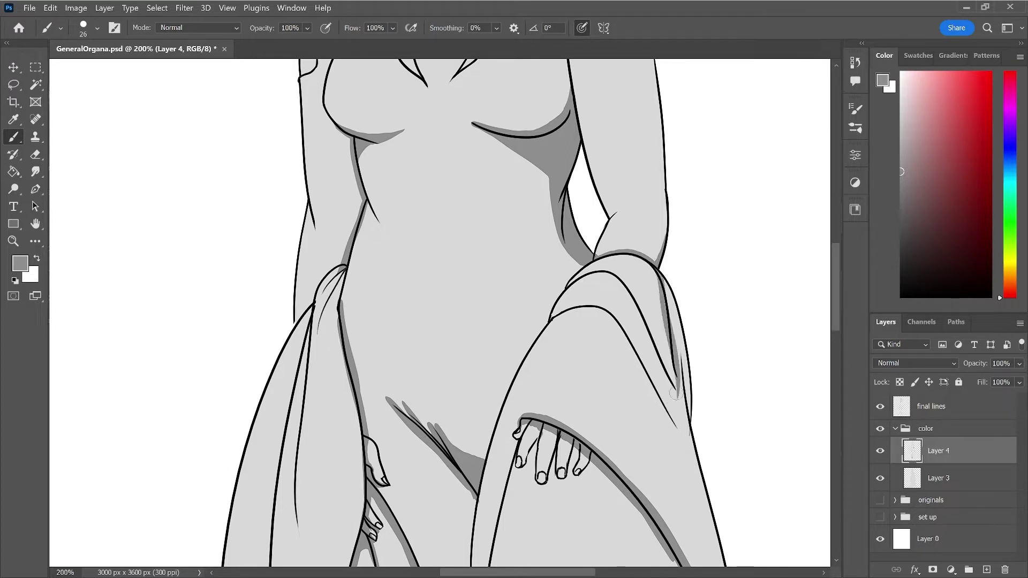
{"action": "key", "text": "ctrl+z"}
{"action": "left_click_drag", "start_coordinate": [656, 268], "coordinate": [673, 370]}
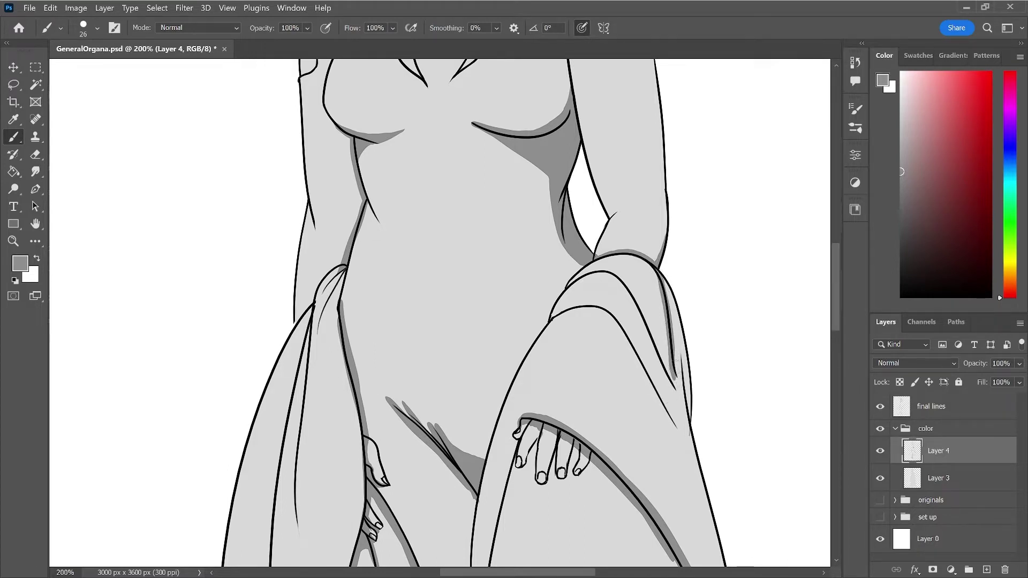
- Add short shadows near the drape's right edge and erase the overspill
{"action": "left_click_drag", "start_coordinate": [685, 366], "coordinate": [689, 374]}
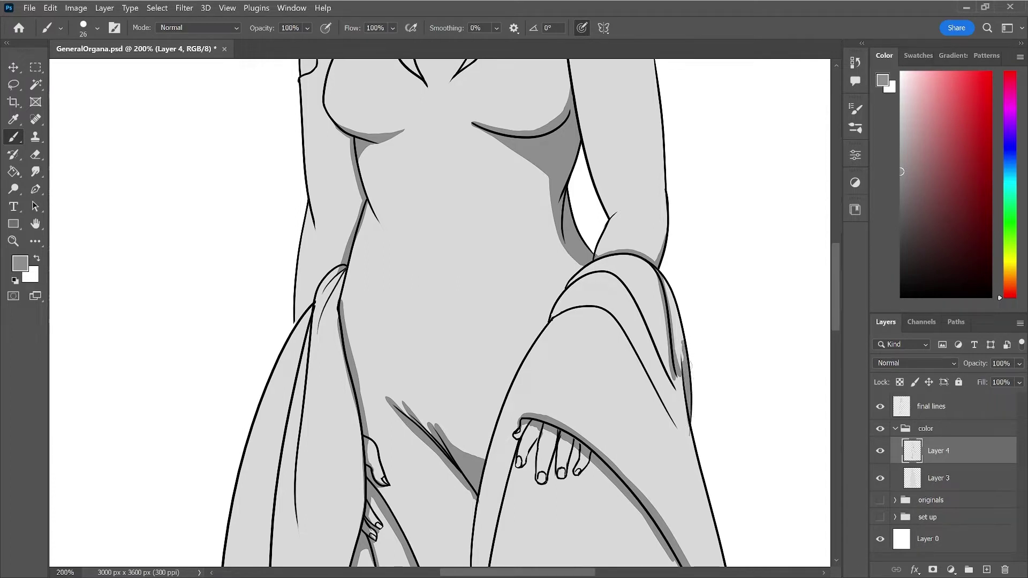
{"action": "key", "text": "e"}
{"action": "left_click_drag", "start_coordinate": [677, 326], "coordinate": [685, 373]}
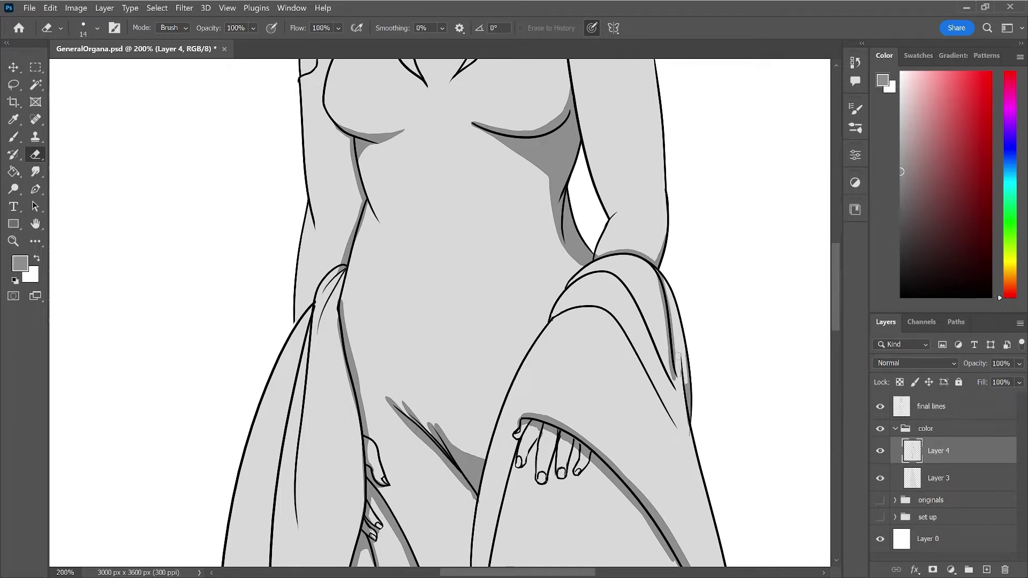
{"action": "key", "text": "b"}
{"action": "left_click_drag", "start_coordinate": [658, 347], "coordinate": [669, 368]}
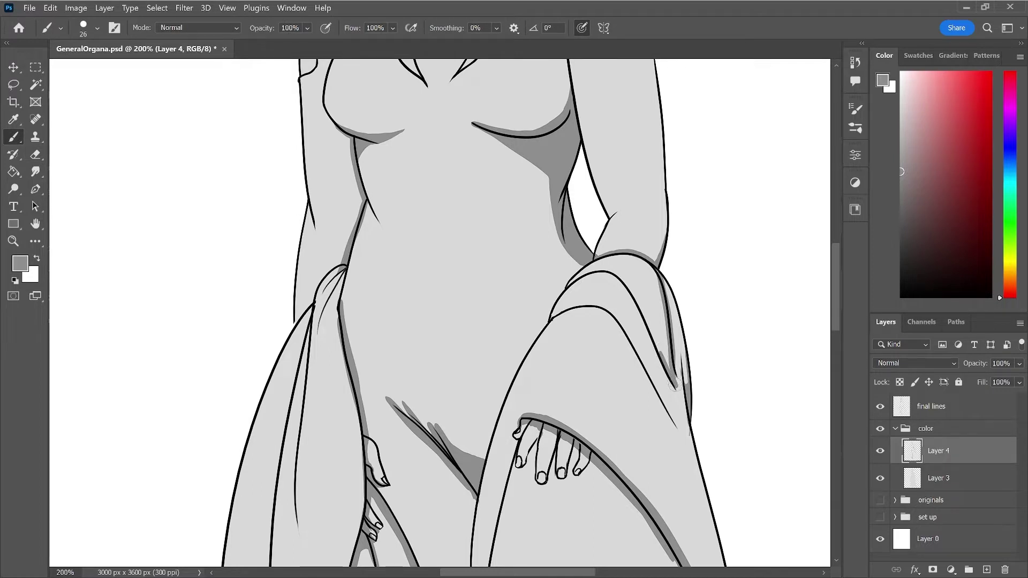
{"action": "key", "text": "e"}
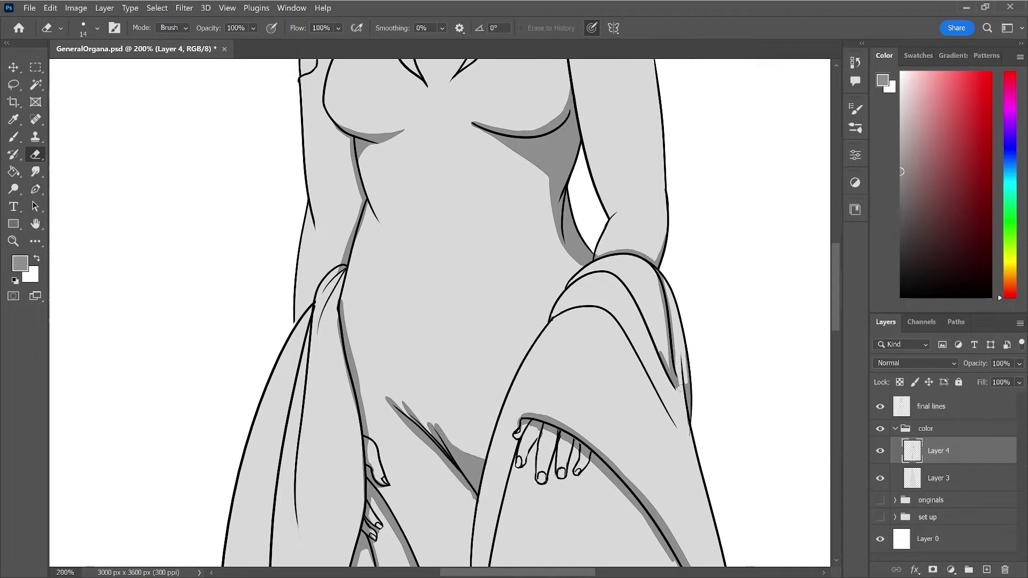
{"action": "key", "text": "b"}
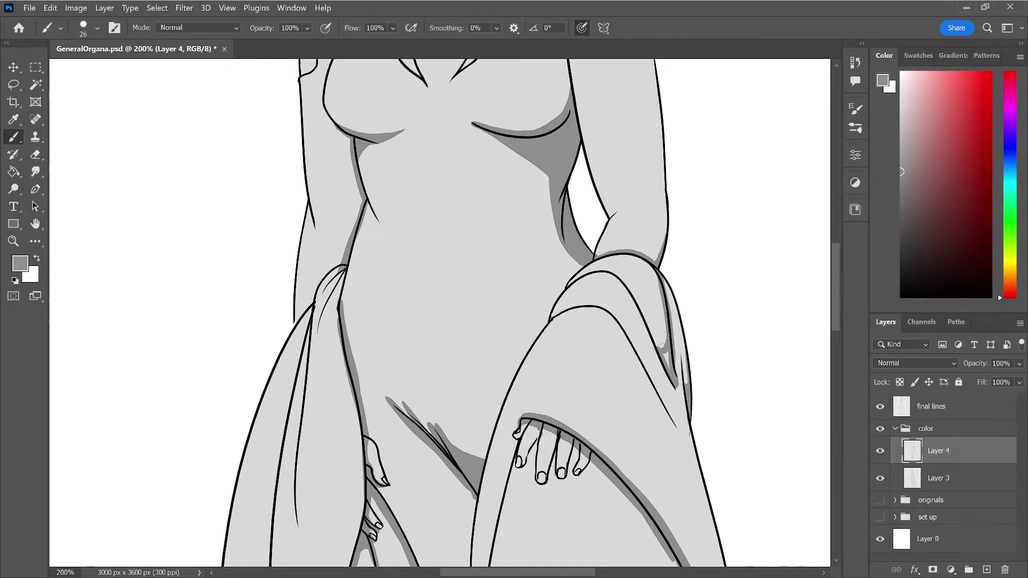
{"action": "left_click_drag", "start_coordinate": [663, 353], "coordinate": [667, 366]}
- Extend the shadow down the cloth fold and erase the excess along its edge
{"action": "key", "text": "e"}
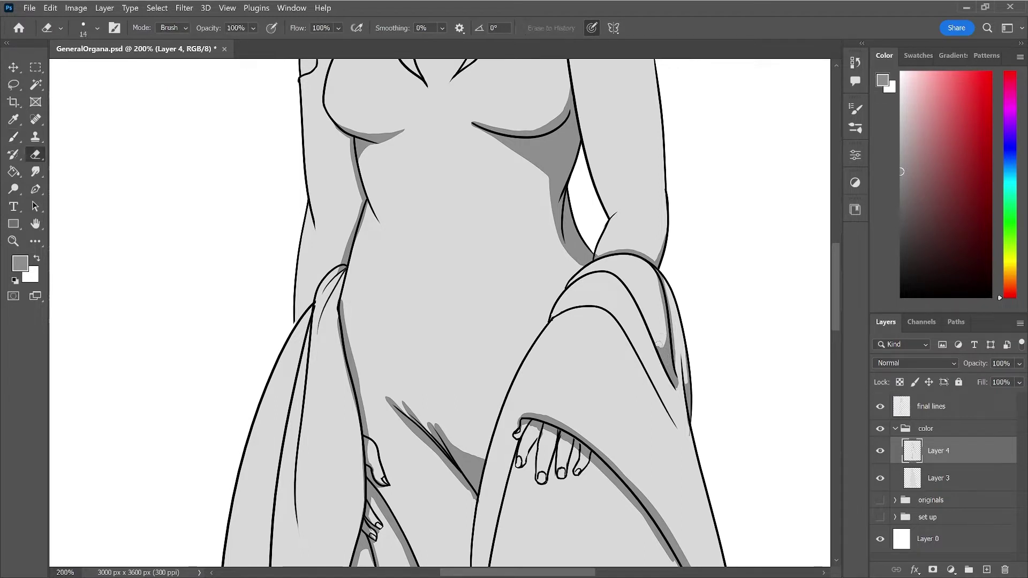
{"action": "key", "text": "b"}
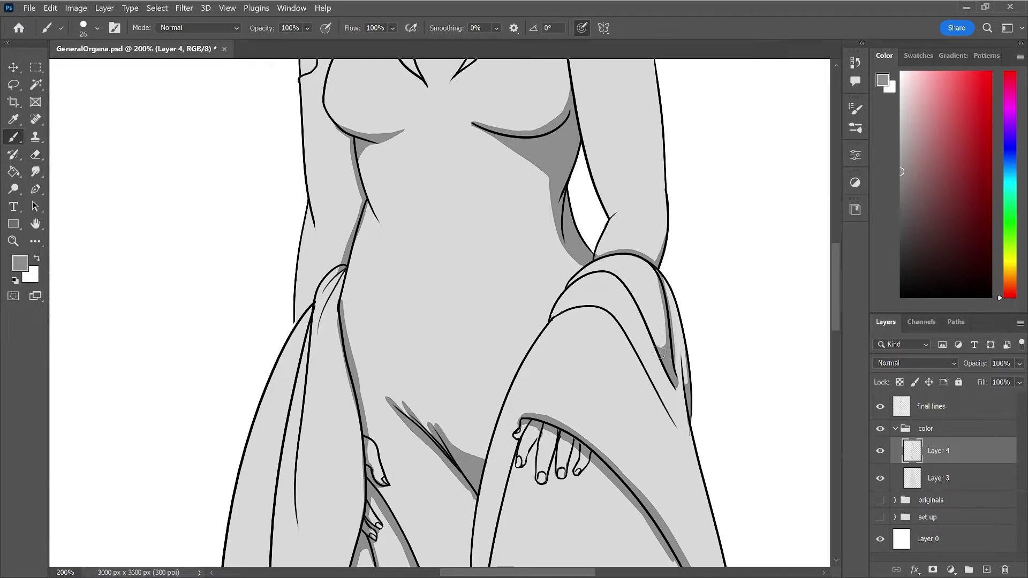
{"action": "mouse_move", "coordinate": [663, 368]}
{"action": "left_mouse_down"}
{"action": "mouse_move", "coordinate": [657, 390]}
{"action": "mouse_move", "coordinate": [699, 458]}
{"action": "mouse_move", "coordinate": [673, 383]}
{"action": "mouse_move", "coordinate": [675, 415]}
{"action": "left_mouse_up"}
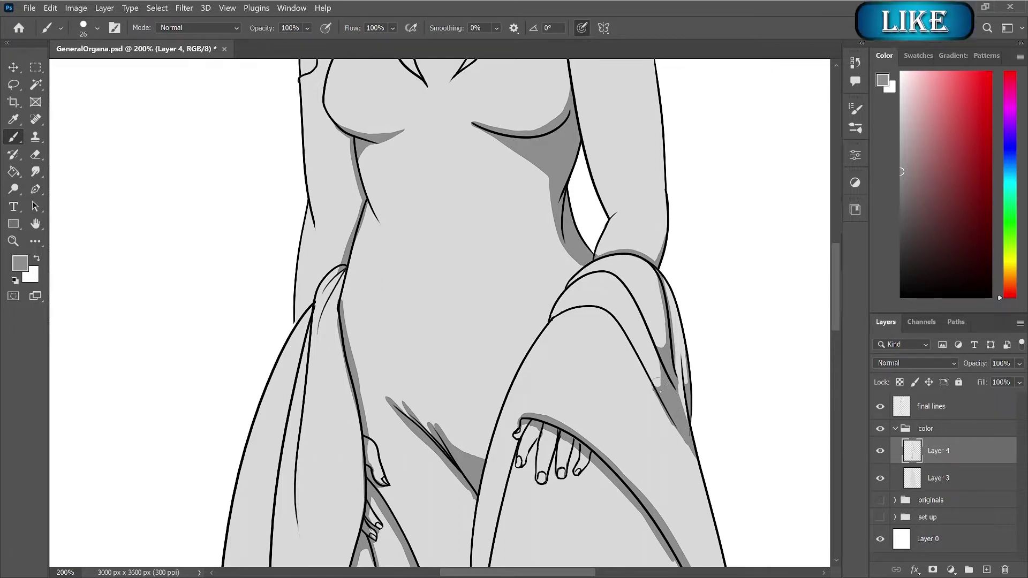
{"action": "key", "text": "e"}
{"action": "mouse_move", "coordinate": [655, 380]}
{"action": "left_mouse_down"}
{"action": "mouse_move", "coordinate": [656, 358]}
{"action": "mouse_move", "coordinate": [667, 415]}
{"action": "left_mouse_up"}
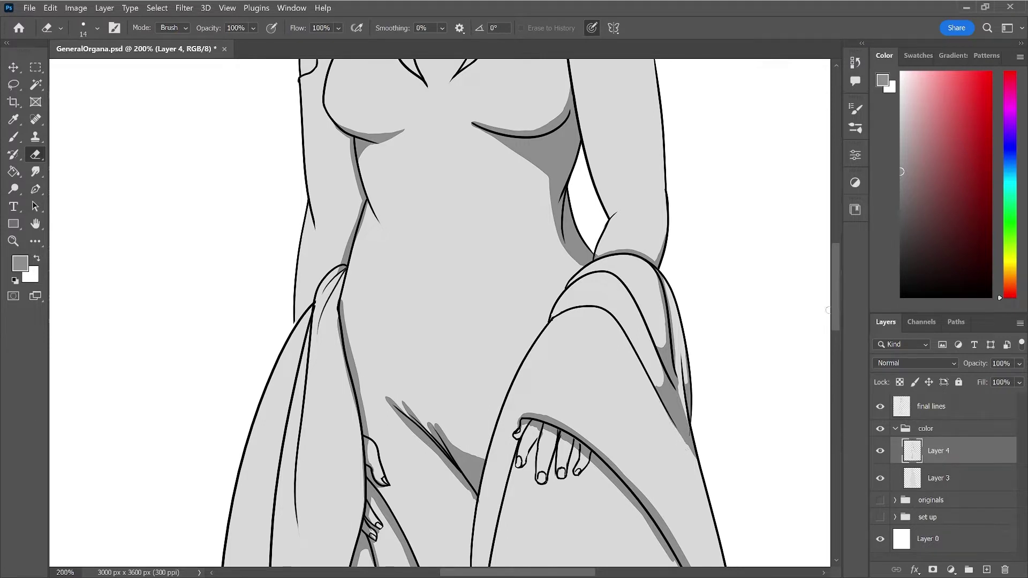
{"action": "scroll", "coordinate": [827, 324], "scroll_direction": "down", "scroll_amount": 5}
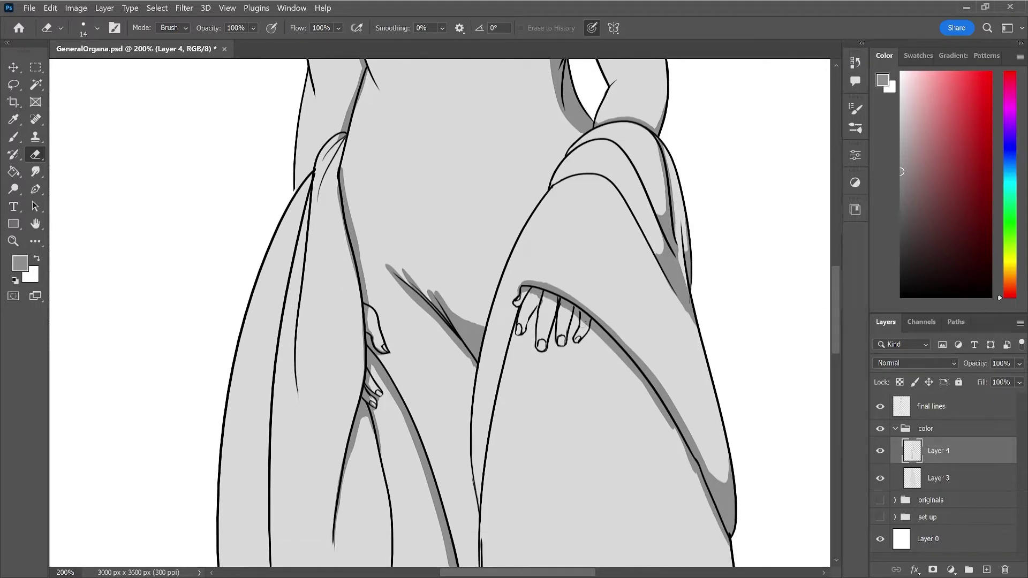
- Shade the pinky and the gap between the middle and ring fingers, trimming stray paint
{"action": "key", "text": "b"}
{"action": "mouse_move", "coordinate": [587, 335]}
{"action": "left_mouse_down"}
{"action": "mouse_move", "coordinate": [576, 340]}
{"action": "mouse_move", "coordinate": [591, 320]}
{"action": "mouse_move", "coordinate": [576, 342]}
{"action": "left_mouse_up"}
{"action": "key", "text": "e"}
{"action": "key", "text": "b"}
{"action": "mouse_move", "coordinate": [577, 306]}
{"action": "left_mouse_down"}
{"action": "mouse_move", "coordinate": [569, 325]}
{"action": "mouse_move", "coordinate": [571, 316]}
{"action": "left_mouse_up"}
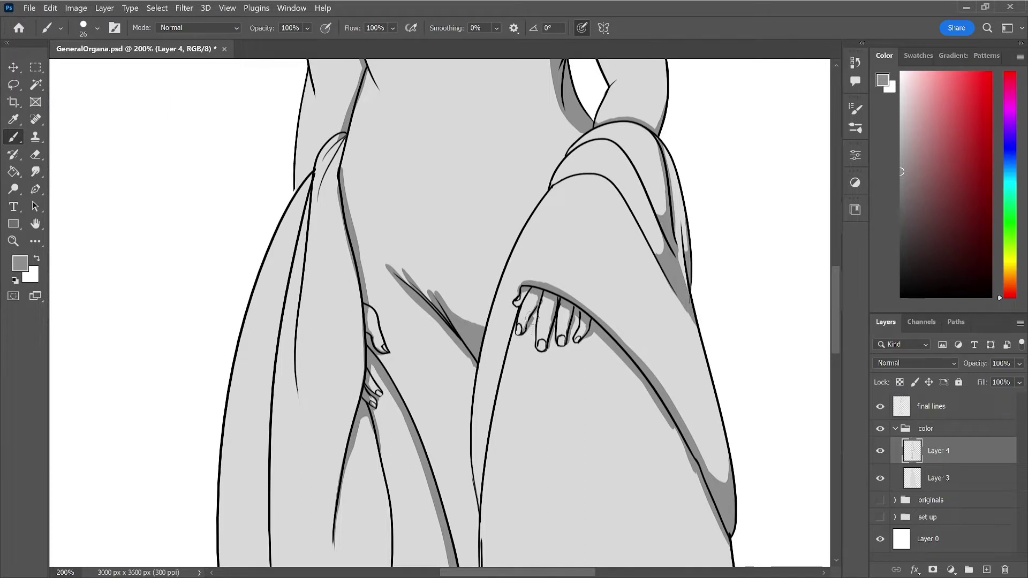
{"action": "key", "text": "e"}
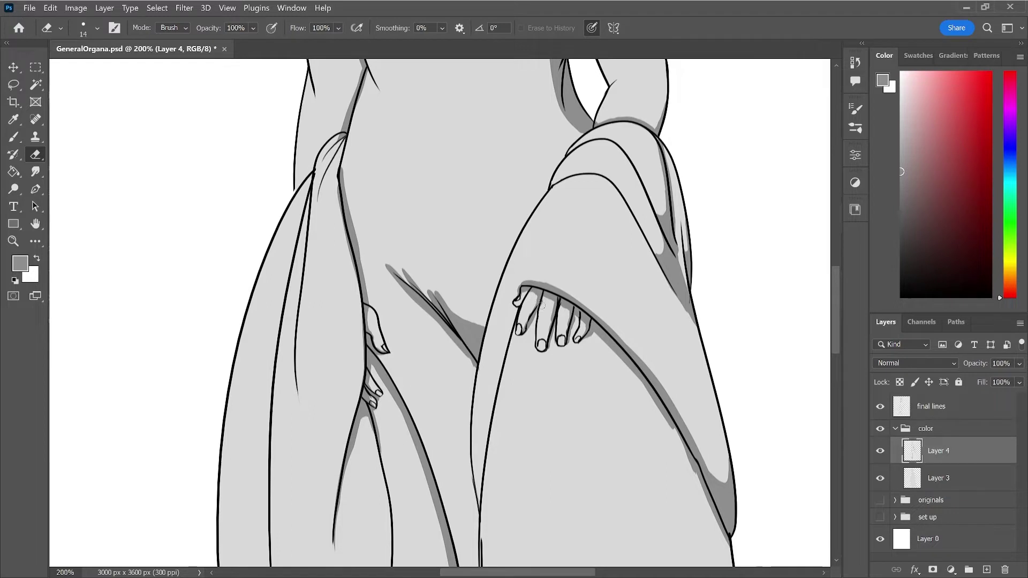
{"action": "left_click_drag", "start_coordinate": [548, 303], "coordinate": [546, 326]}
{"action": "key", "text": "b"}
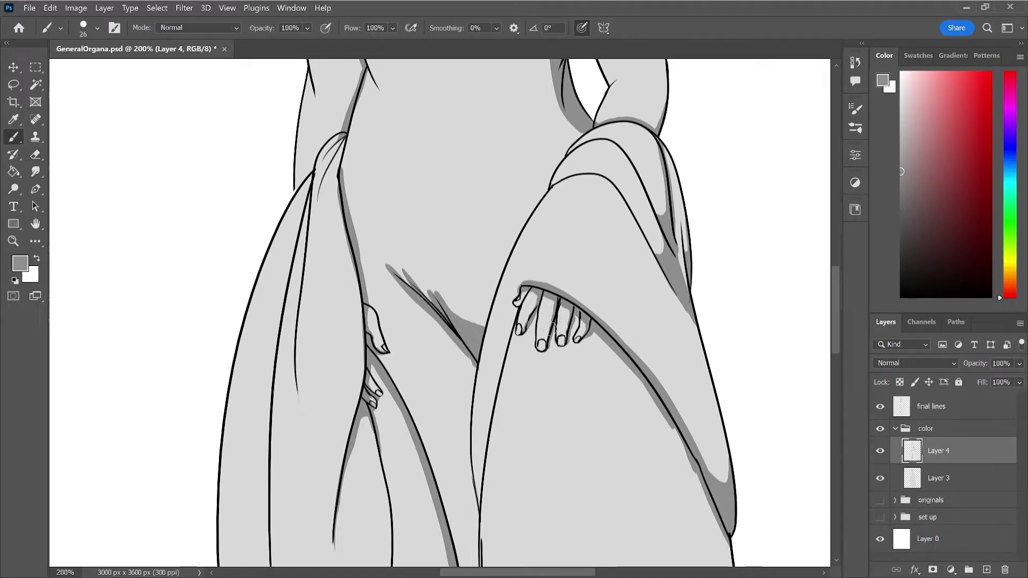
{"action": "left_click_drag", "start_coordinate": [834, 288], "coordinate": [834, 312]}
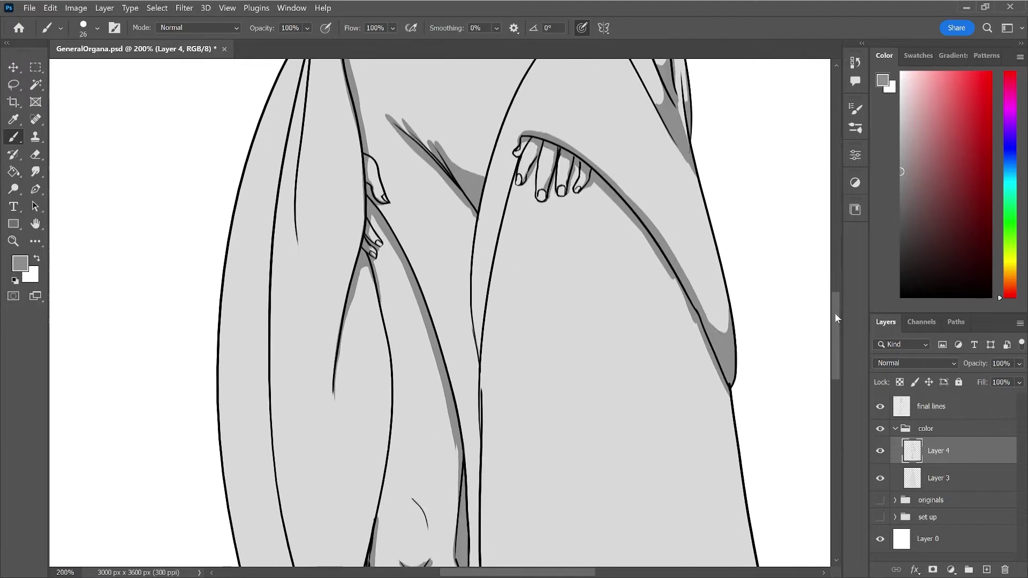
- Darken the thigh's lower edge and paint a clean shadow down the thigh line below the hand
{"action": "key", "text": "e"}
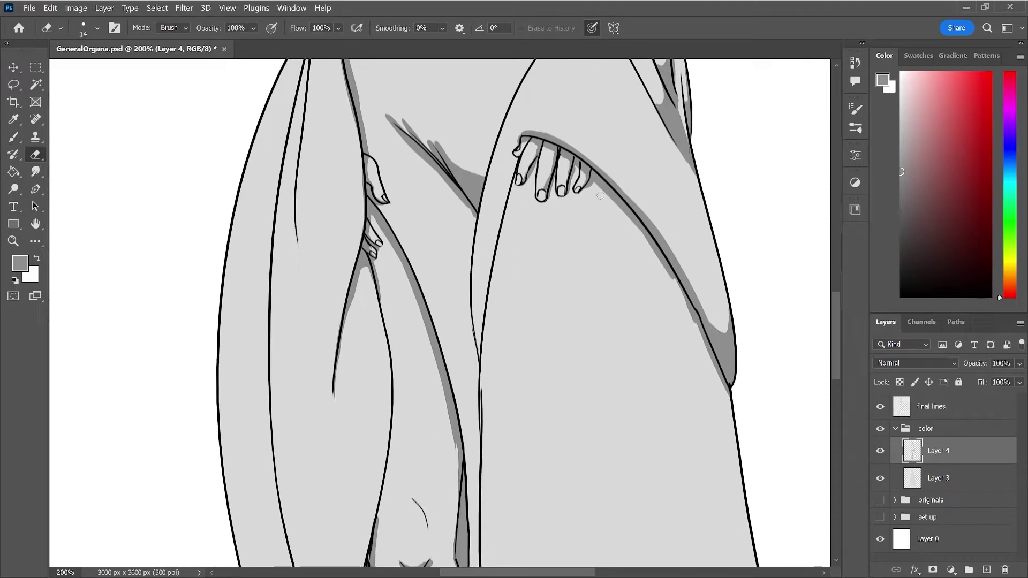
{"action": "key", "text": "b"}
{"action": "left_click_drag", "start_coordinate": [670, 278], "coordinate": [712, 366]}
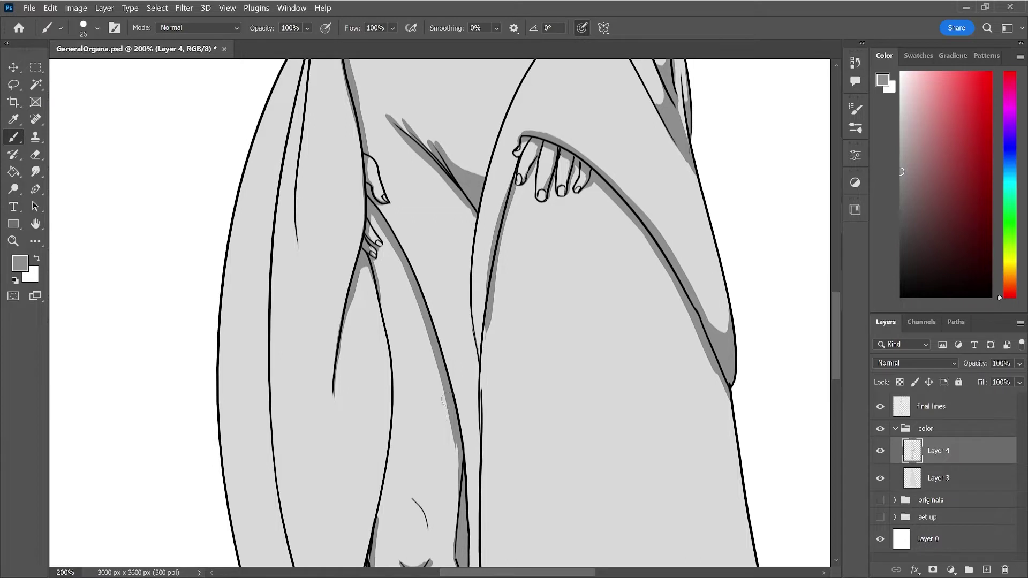
{"action": "left_click_drag", "start_coordinate": [484, 343], "coordinate": [502, 180]}
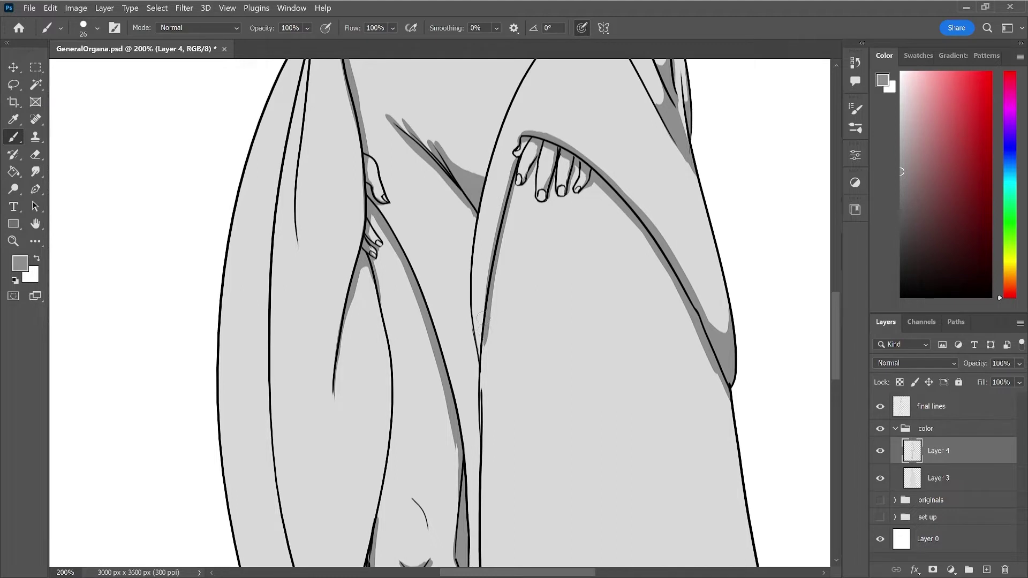
{"action": "left_click_drag", "start_coordinate": [488, 293], "coordinate": [476, 383]}
{"action": "key", "text": "ctrl+z"}
{"action": "left_click_drag", "start_coordinate": [486, 311], "coordinate": [475, 392]}
{"action": "key", "text": "ctrl+z"}
{"action": "left_click_drag", "start_coordinate": [487, 321], "coordinate": [479, 387]}
{"action": "key", "text": "ctrl+z"}
{"action": "left_click_drag", "start_coordinate": [488, 324], "coordinate": [480, 393]}
- Erase part of the shading along the drape's right outline to thin it
{"action": "mouse_move", "coordinate": [834, 326]}
{"action": "left_mouse_down"}
{"action": "mouse_move", "coordinate": [837, 265]}
{"action": "mouse_move", "coordinate": [837, 302]}
{"action": "left_mouse_up"}
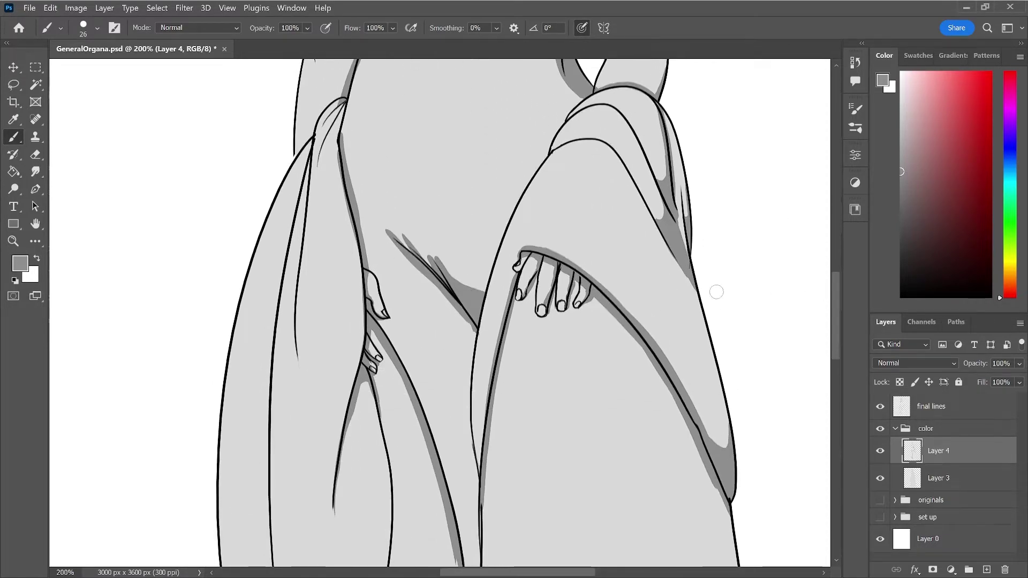
{"action": "key", "text": "e"}
{"action": "left_click_drag", "start_coordinate": [687, 244], "coordinate": [695, 291]}
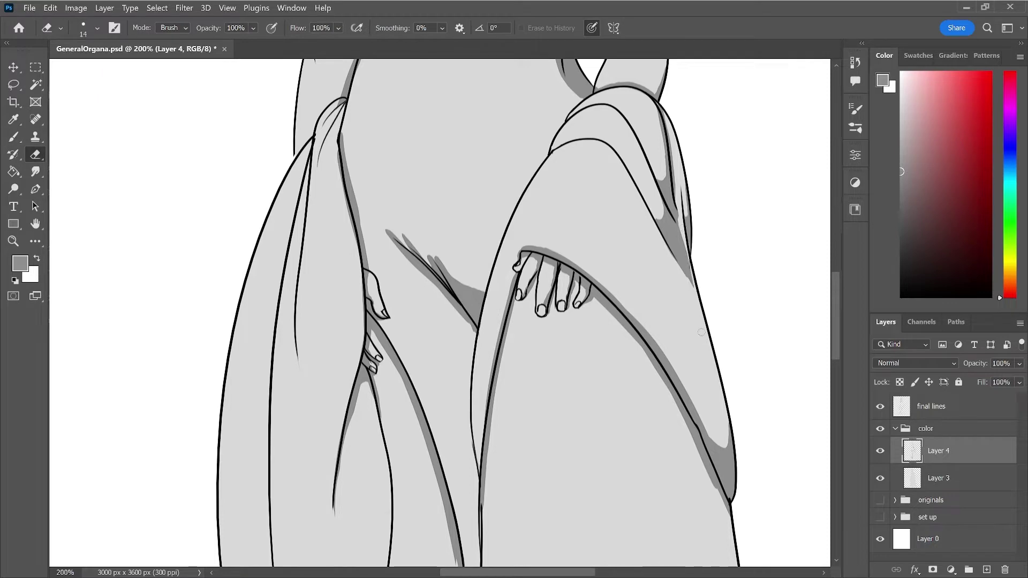
{"action": "left_click_drag", "start_coordinate": [681, 227], "coordinate": [689, 286]}
{"action": "mouse_move", "coordinate": [685, 256]}
{"action": "left_mouse_down"}
{"action": "mouse_move", "coordinate": [693, 284]}
{"action": "mouse_move", "coordinate": [689, 278]}
{"action": "left_mouse_up"}
{"action": "key", "text": "b"}
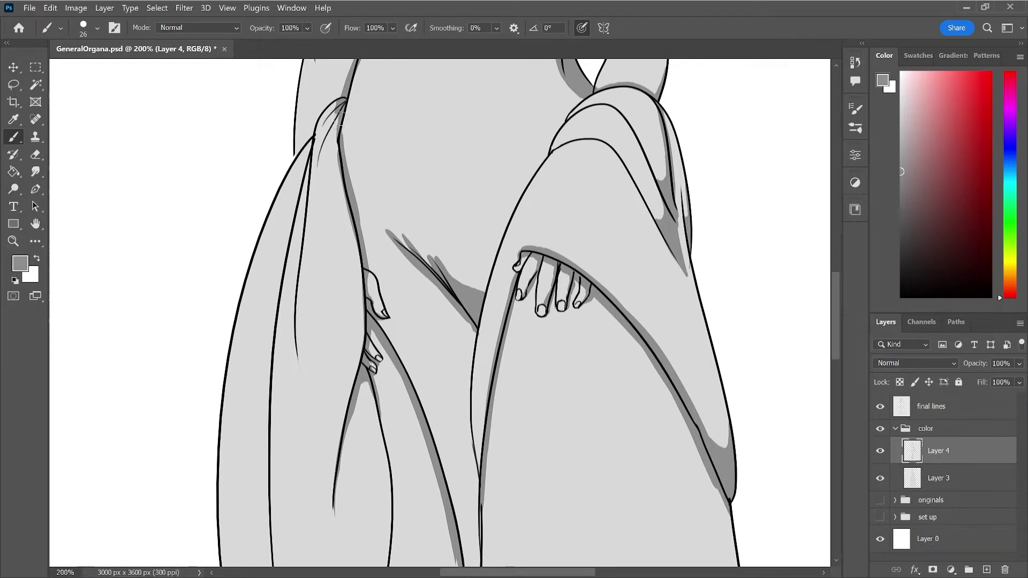
- Paint thin grey shadow strokes along the robe fold beside the left sleeve, erasing to refine
{"action": "left_click_drag", "start_coordinate": [339, 118], "coordinate": [341, 144]}
{"action": "left_click_drag", "start_coordinate": [333, 113], "coordinate": [330, 126]}
{"action": "key", "text": "e"}
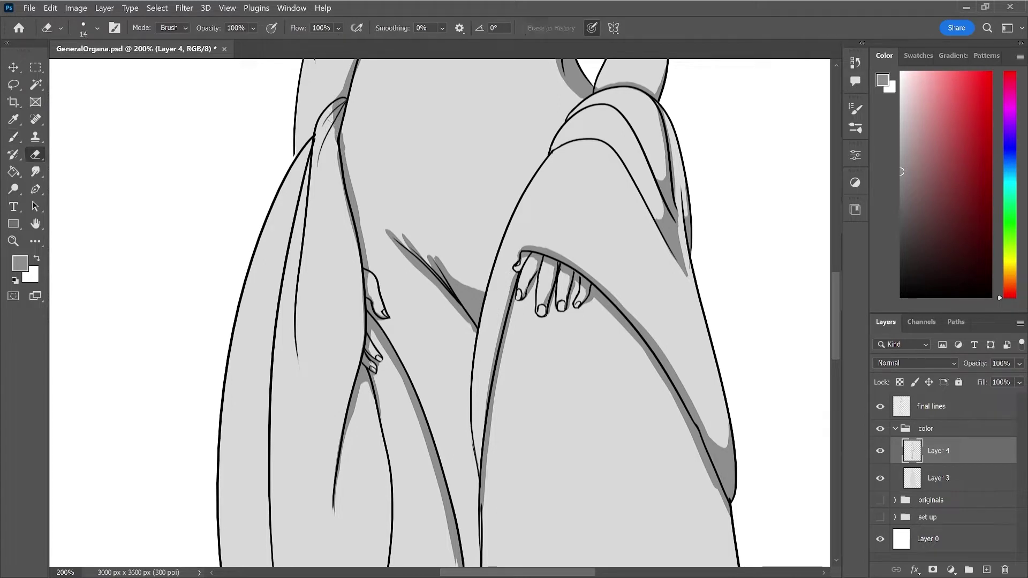
{"action": "key", "text": "b"}
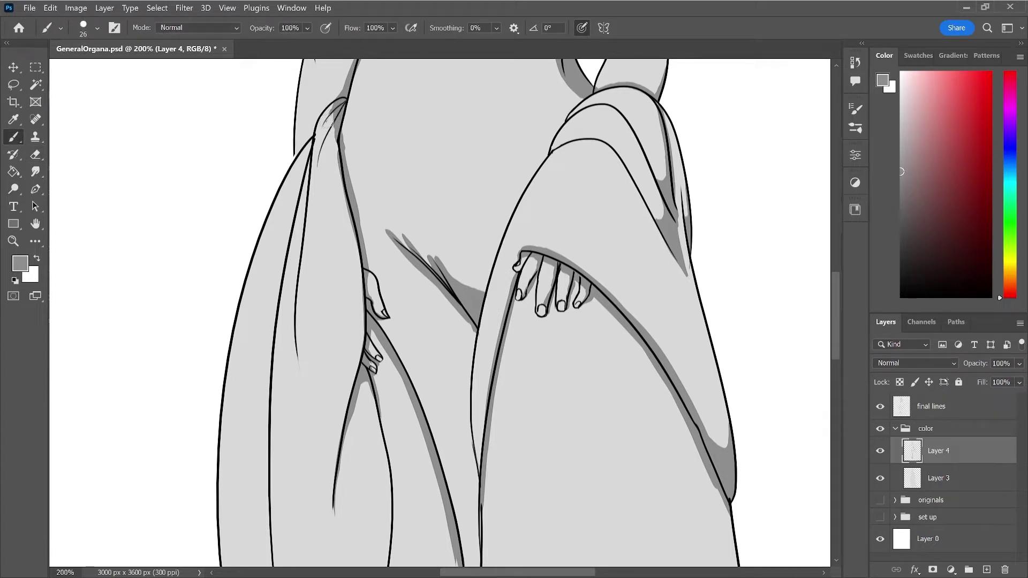
{"action": "left_click_drag", "start_coordinate": [336, 120], "coordinate": [322, 164]}
{"action": "key", "text": "e"}
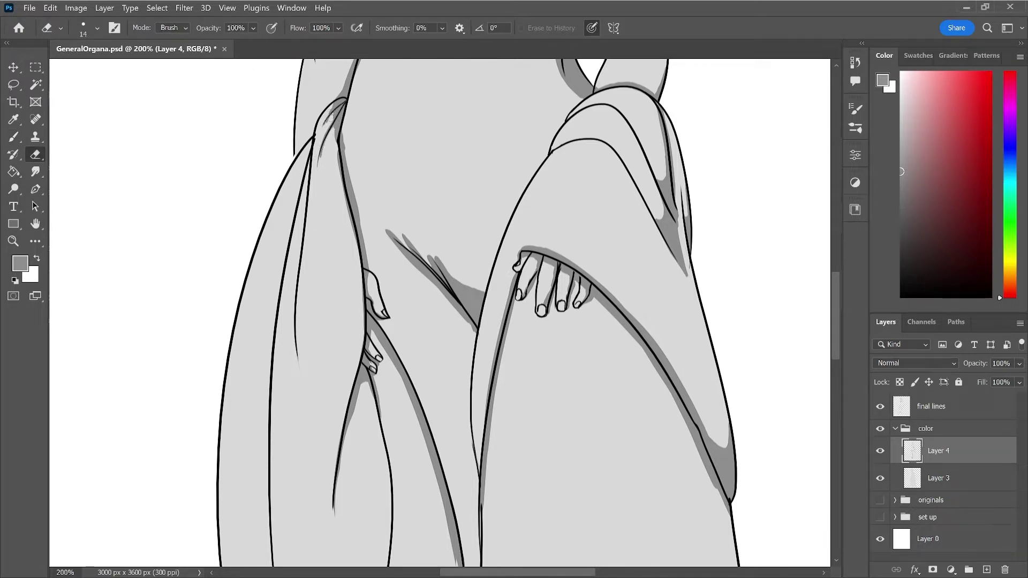
{"action": "left_click_drag", "start_coordinate": [321, 134], "coordinate": [328, 132]}
{"action": "key", "text": "b"}
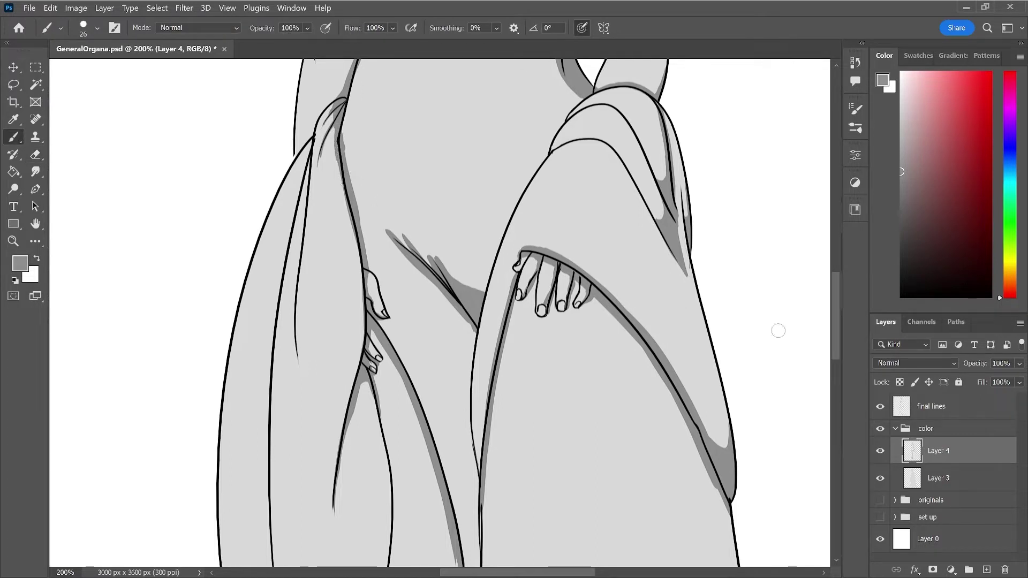
{"action": "left_click_drag", "start_coordinate": [838, 319], "coordinate": [833, 349]}
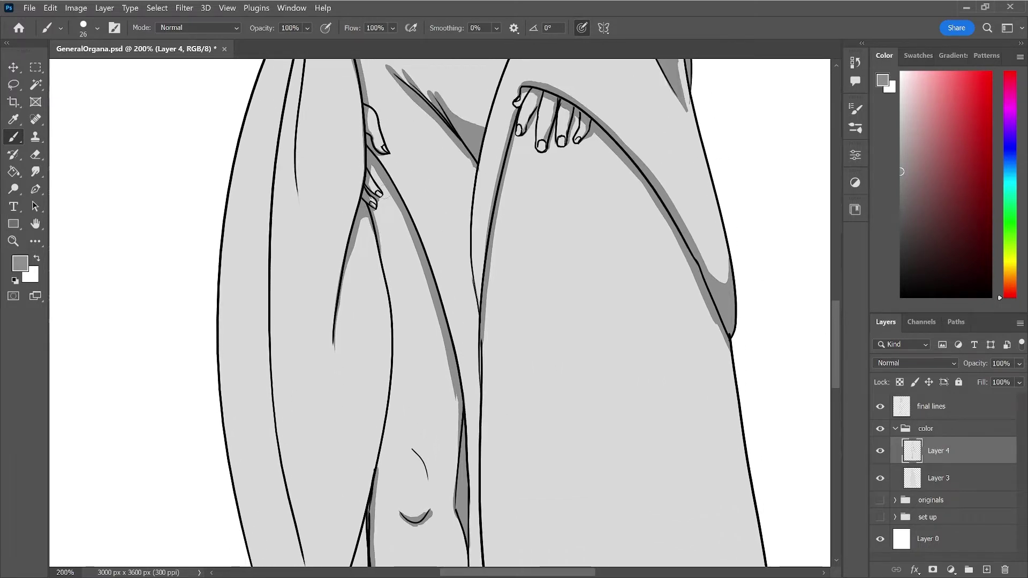
- Shade beside the small fingers and start a grey shadow down the left leg outline
{"action": "mouse_move", "coordinate": [366, 156]}
{"action": "left_mouse_down"}
{"action": "mouse_move", "coordinate": [381, 188]}
{"action": "mouse_move", "coordinate": [368, 188]}
{"action": "left_mouse_up"}
{"action": "left_click_drag", "start_coordinate": [365, 179], "coordinate": [349, 235]}
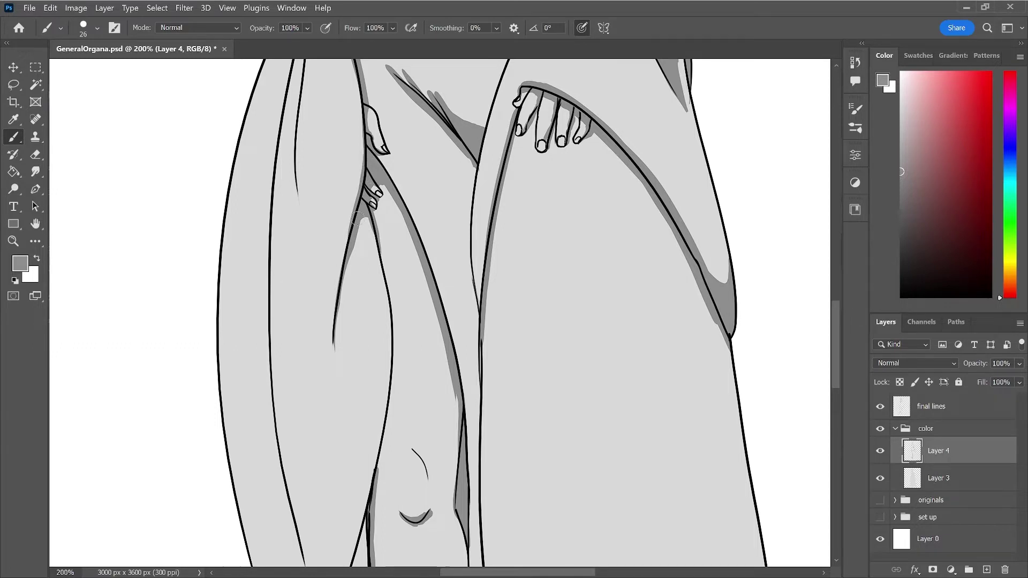
{"action": "left_click_drag", "start_coordinate": [352, 233], "coordinate": [323, 369]}
{"action": "key", "text": "ctrl+z"}
{"action": "left_click_drag", "start_coordinate": [348, 218], "coordinate": [325, 385]}
- Redo the left leg outline shadow several times until a shorter stroke fits
{"action": "key", "text": "ctrl+z"}
{"action": "left_click_drag", "start_coordinate": [352, 224], "coordinate": [337, 428]}
{"action": "key", "text": "ctrl+z"}
{"action": "left_click_drag", "start_coordinate": [350, 232], "coordinate": [324, 399]}
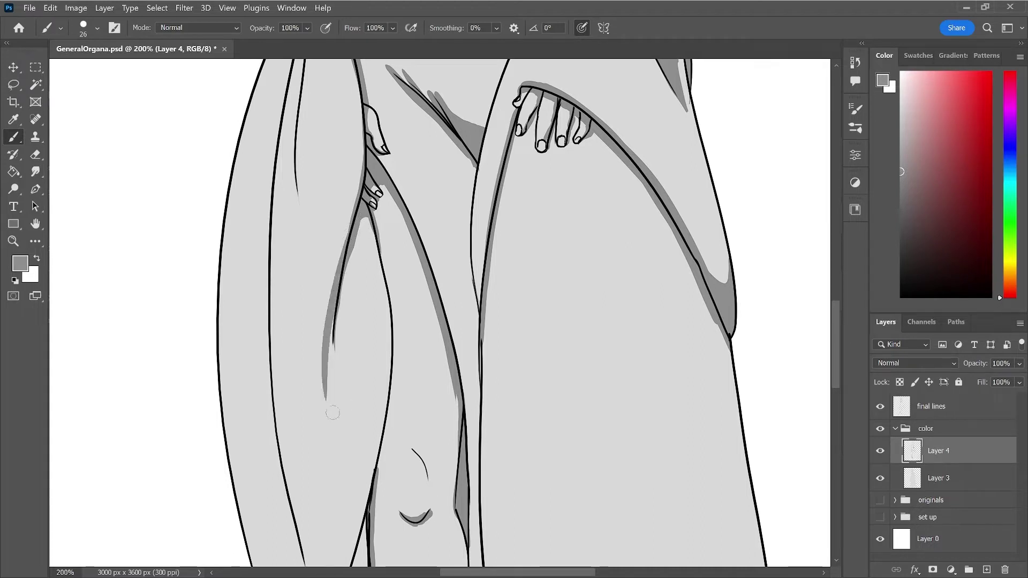
{"action": "key", "text": "ctrl+z"}
{"action": "left_click_drag", "start_coordinate": [351, 235], "coordinate": [336, 410]}
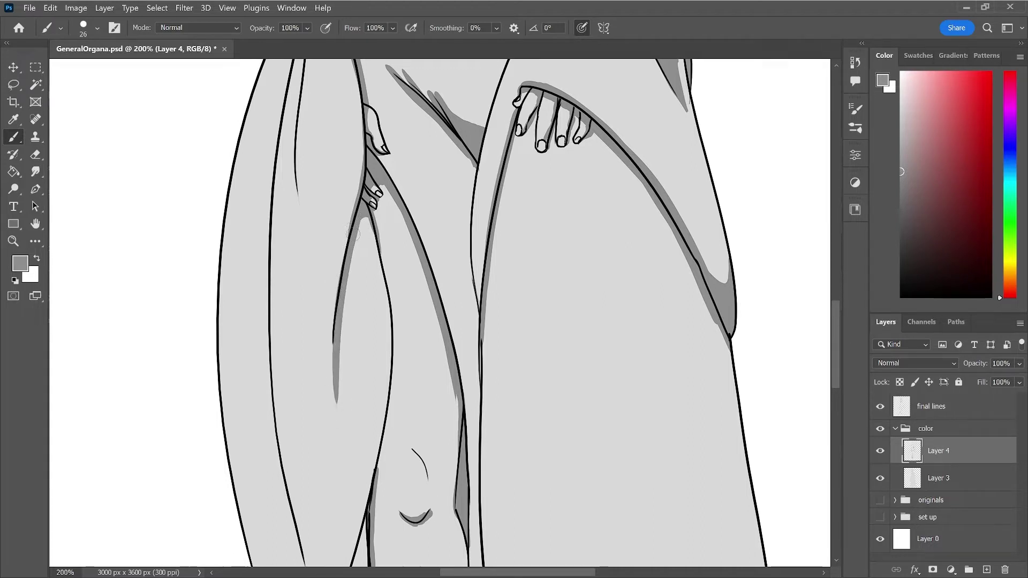
{"action": "key", "text": "ctrl+z"}
{"action": "left_click_drag", "start_coordinate": [352, 228], "coordinate": [331, 377]}
- Trim the leg shadow's lower tail, then try and undo an inner-leg shadow stroke
{"action": "key", "text": "e"}
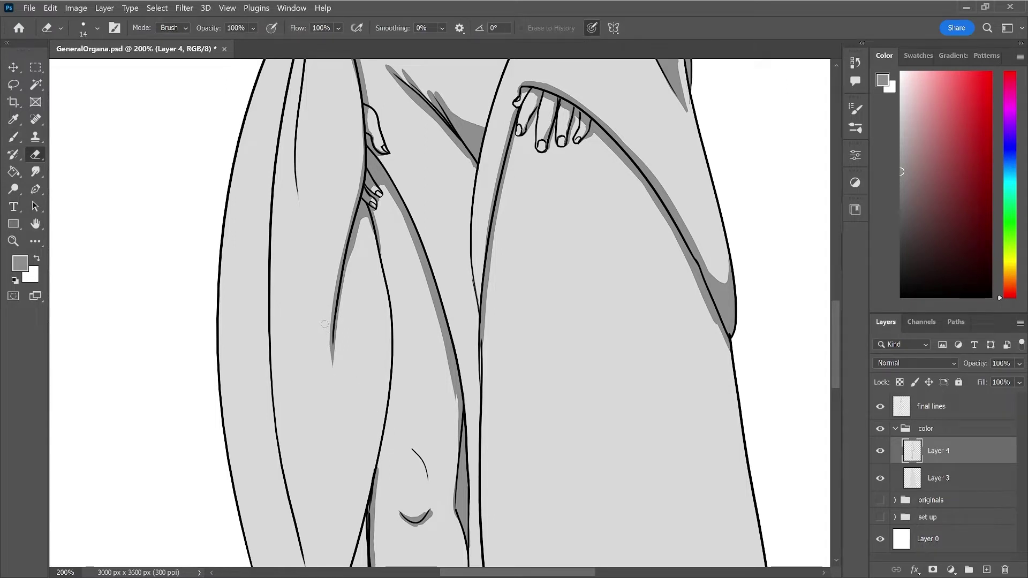
{"action": "key", "text": "b"}
{"action": "left_click_drag", "start_coordinate": [381, 230], "coordinate": [399, 447]}
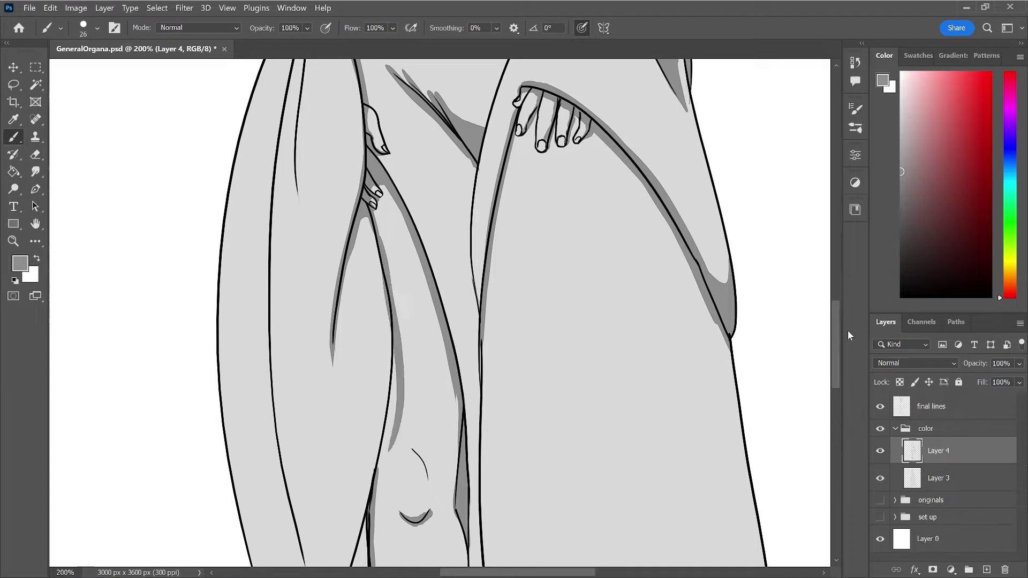
{"action": "scroll", "coordinate": [640, 317], "scroll_direction": "down", "scroll_amount": 3}
{"action": "key", "text": "ctrl+z"}
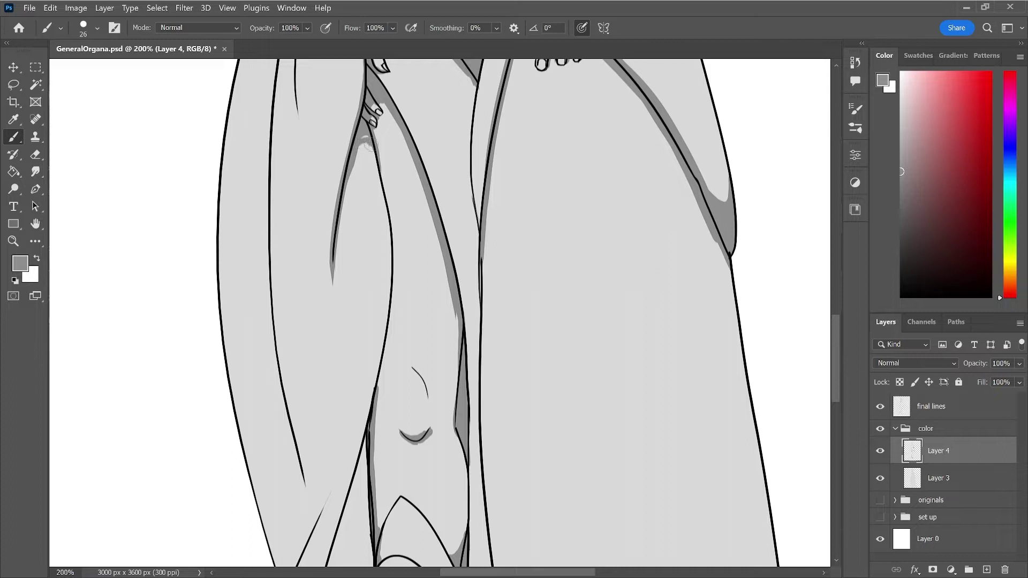
- Shade the top of the inner leg line, retrying its grey shadow stroke until it fits
{"action": "mouse_move", "coordinate": [354, 164]}
{"action": "left_mouse_down"}
{"action": "mouse_move", "coordinate": [378, 171]}
{"action": "mouse_move", "coordinate": [376, 179]}
{"action": "left_mouse_up"}
{"action": "left_click_drag", "start_coordinate": [373, 143], "coordinate": [391, 288]}
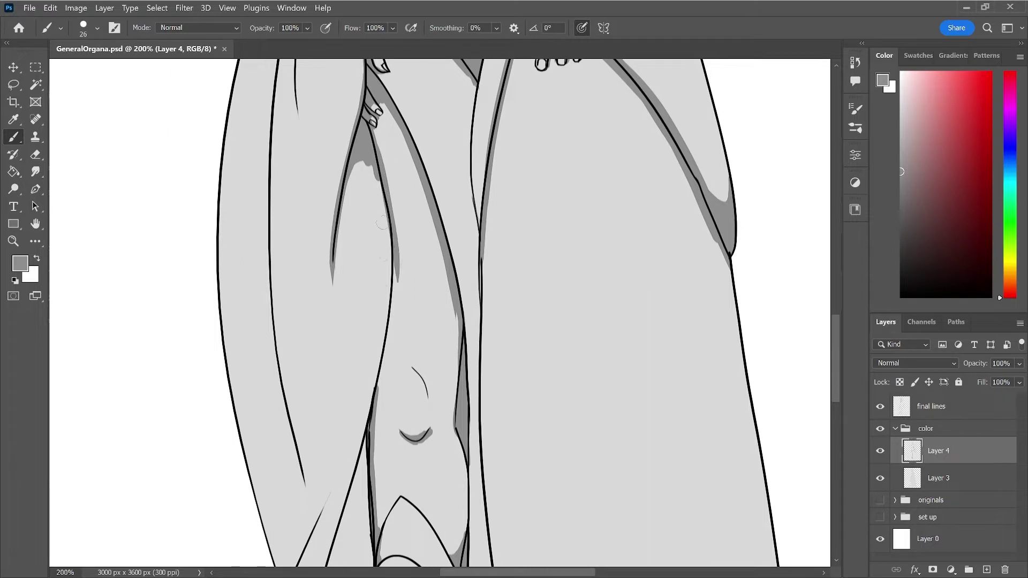
{"action": "key", "text": "ctrl+z"}
{"action": "left_click_drag", "start_coordinate": [375, 144], "coordinate": [381, 299]}
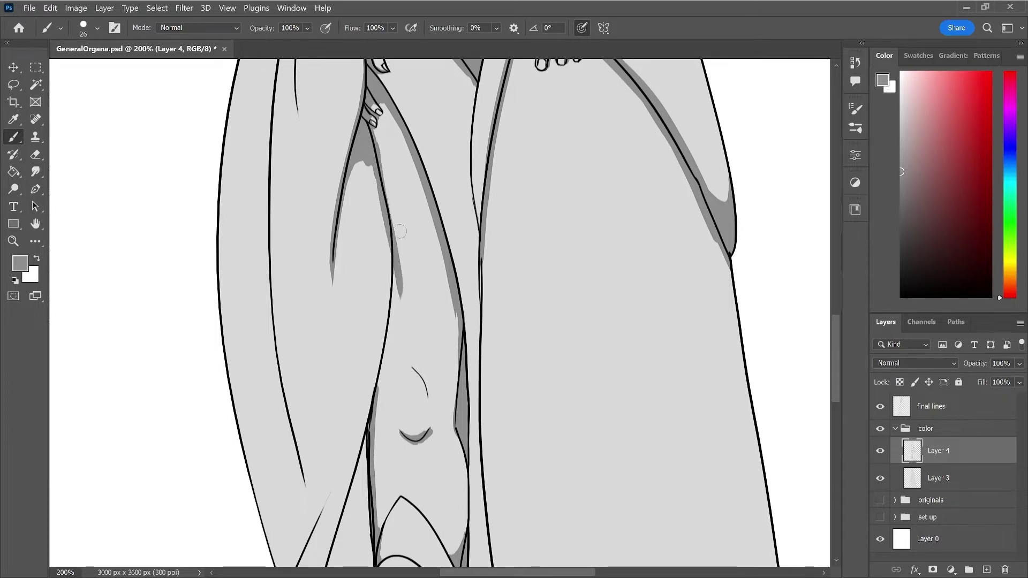
{"action": "key", "text": "ctrl+z"}
{"action": "left_click_drag", "start_coordinate": [377, 155], "coordinate": [393, 267]}
{"action": "key", "text": "ctrl+z"}
{"action": "left_click_drag", "start_coordinate": [376, 164], "coordinate": [392, 262]}
{"action": "key", "text": "ctrl+z"}
{"action": "left_click_drag", "start_coordinate": [377, 156], "coordinate": [402, 293]}
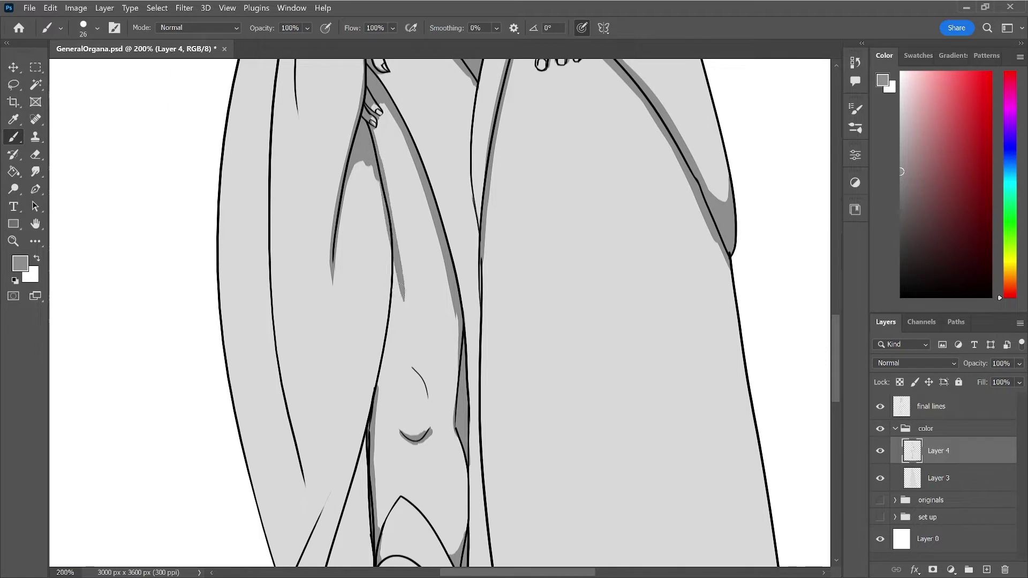
- Paint the grey shadow down the lower inner leg line, redoing the stroke as needed
{"action": "left_click_drag", "start_coordinate": [392, 237], "coordinate": [381, 353]}
{"action": "key", "text": "ctrl+z"}
{"action": "left_click_drag", "start_coordinate": [394, 253], "coordinate": [375, 366]}
{"action": "key", "text": "ctrl+z"}
{"action": "left_click_drag", "start_coordinate": [394, 257], "coordinate": [365, 427]}
- Erase the shadow's excess slivers and stray marks near the inner leg top, adding touch-up shading
{"action": "key", "text": "e"}
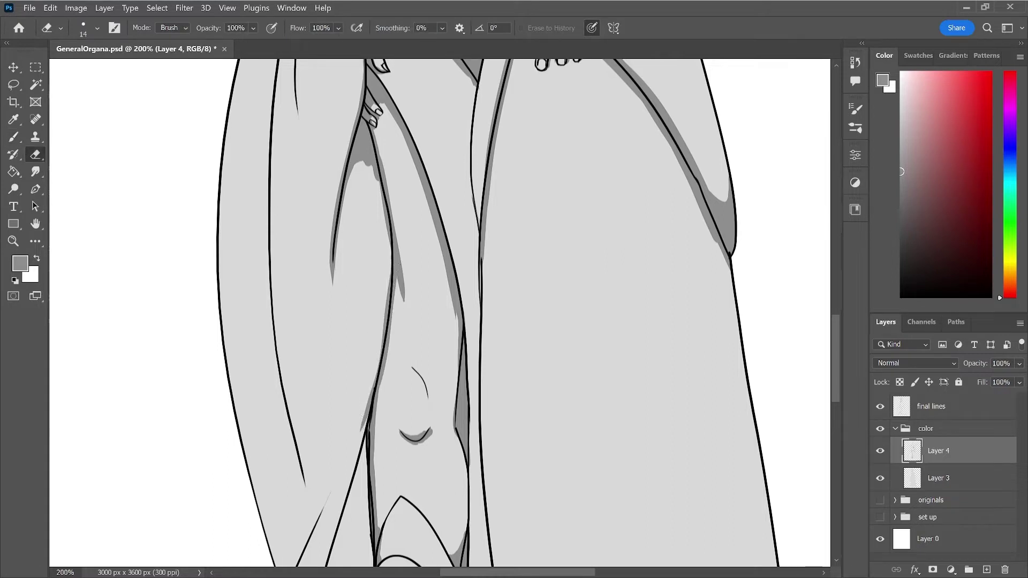
{"action": "left_click_drag", "start_coordinate": [400, 251], "coordinate": [404, 300]}
{"action": "left_click_drag", "start_coordinate": [397, 223], "coordinate": [399, 294]}
{"action": "left_click_drag", "start_coordinate": [397, 222], "coordinate": [396, 227]}
{"action": "key", "text": "b"}
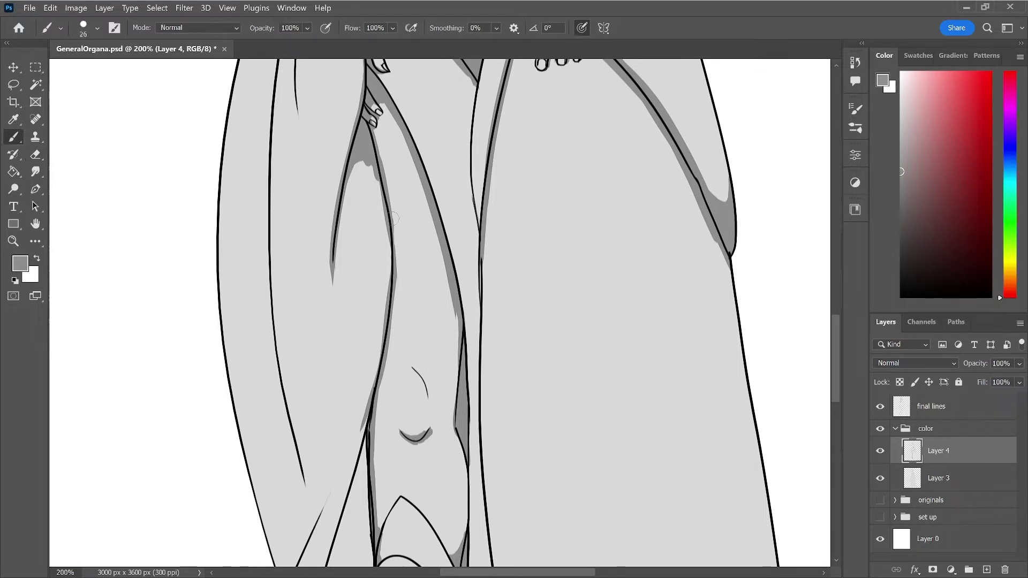
{"action": "left_click_drag", "start_coordinate": [387, 212], "coordinate": [394, 267]}
{"action": "key", "text": "e"}
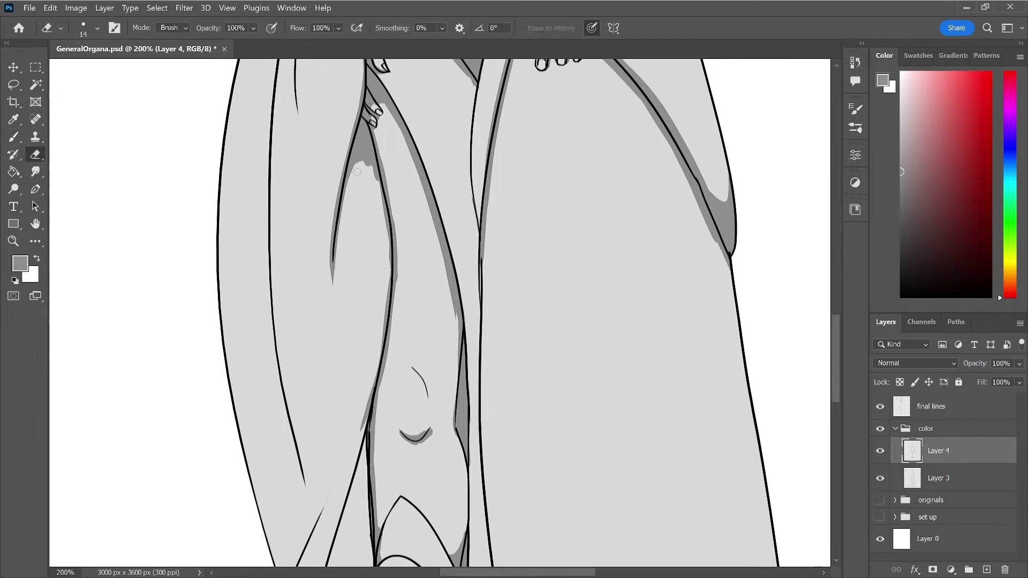
{"action": "left_click_drag", "start_coordinate": [356, 164], "coordinate": [377, 190]}
{"action": "left_click_drag", "start_coordinate": [366, 172], "coordinate": [369, 161]}
{"action": "left_click_drag", "start_coordinate": [833, 345], "coordinate": [833, 390]}
- Save the document and paint a long grey shadow along the left cloak fold
{"action": "key", "text": "b"}
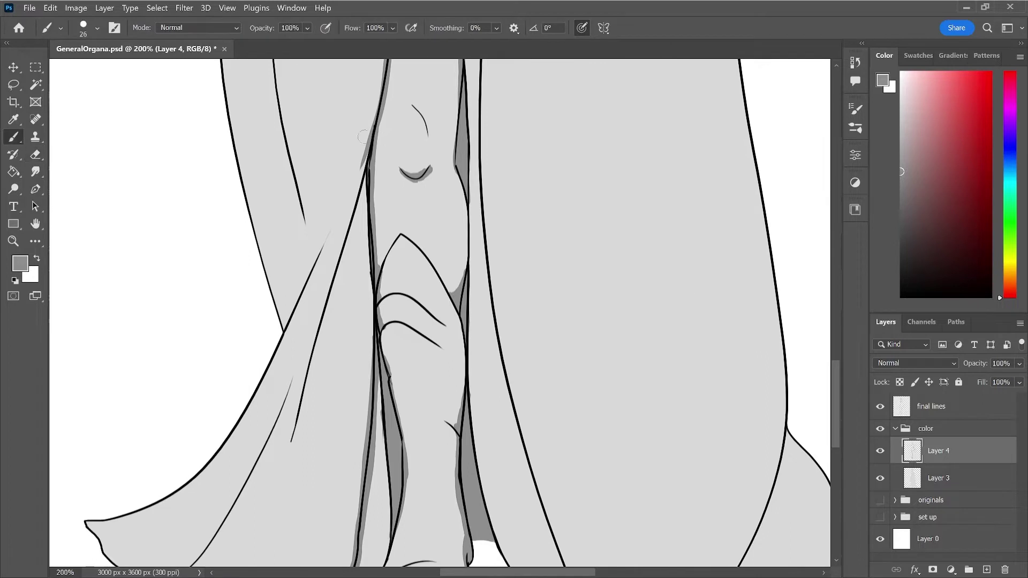
{"action": "key", "text": "ctrl+s"}
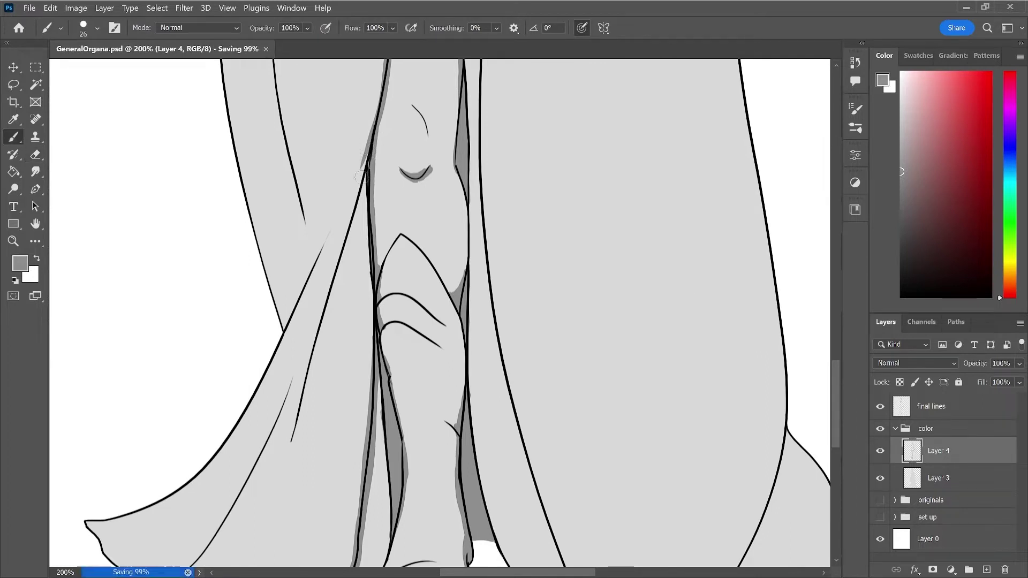
{"action": "left_click_drag", "start_coordinate": [369, 149], "coordinate": [305, 441]}
{"action": "key", "text": "ctrl+z"}
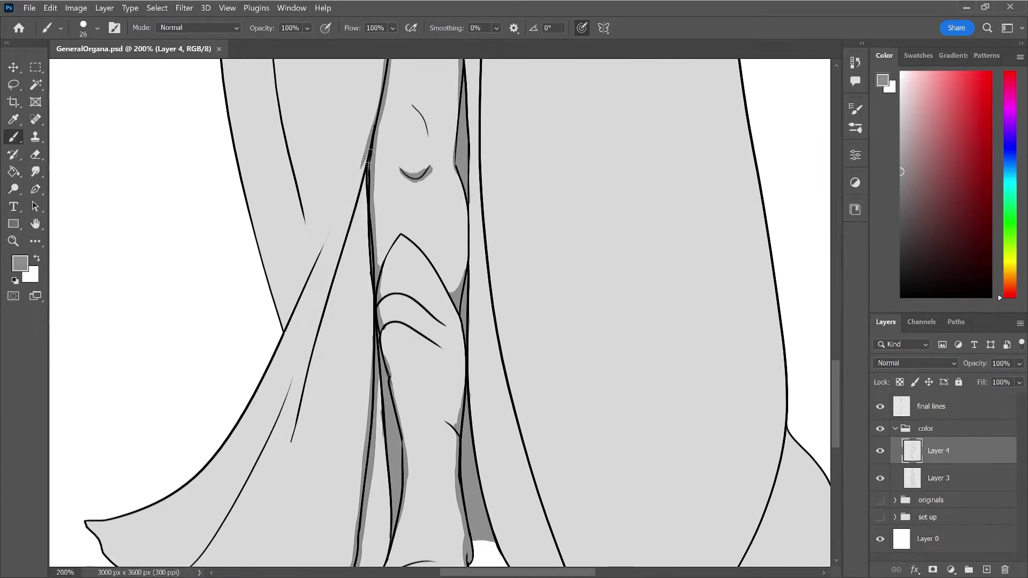
{"action": "left_click_drag", "start_coordinate": [369, 152], "coordinate": [257, 519]}
{"action": "key", "text": "ctrl+z"}
{"action": "left_click_drag", "start_coordinate": [369, 152], "coordinate": [272, 494]}
{"action": "key", "text": "ctrl+z"}
{"action": "left_click_drag", "start_coordinate": [369, 155], "coordinate": [304, 455]}
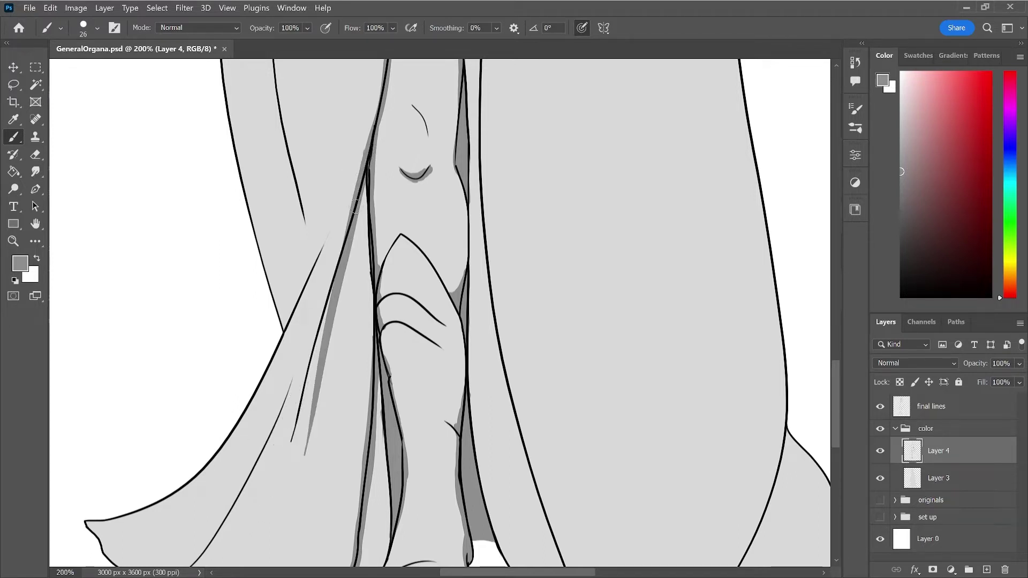
- Add more shadow strokes lower on the fold and erase its lower tip
{"action": "left_click_drag", "start_coordinate": [354, 208], "coordinate": [280, 428]}
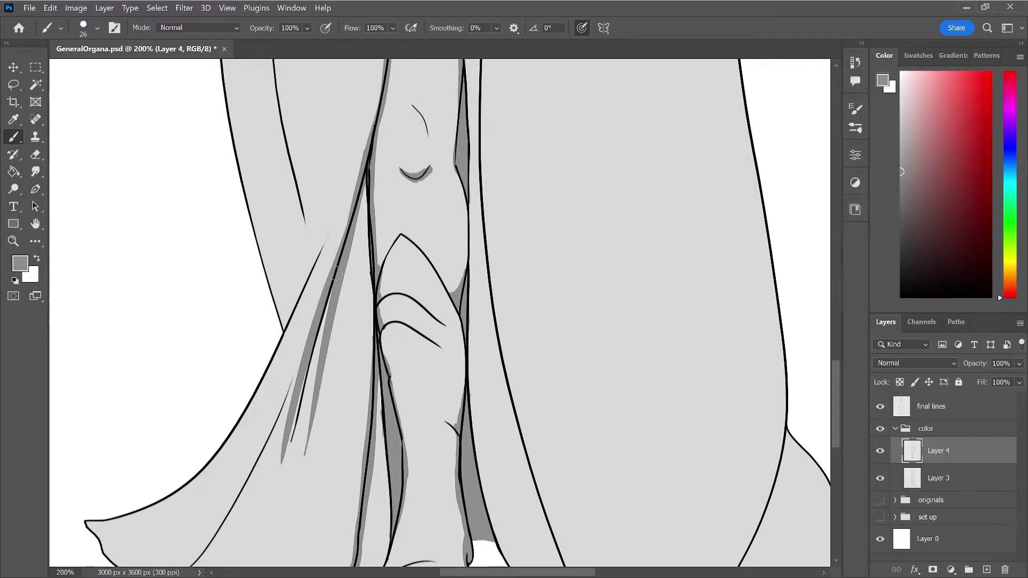
{"action": "left_click_drag", "start_coordinate": [335, 274], "coordinate": [277, 489]}
{"action": "key", "text": "e"}
{"action": "key", "text": "ctrl+z"}
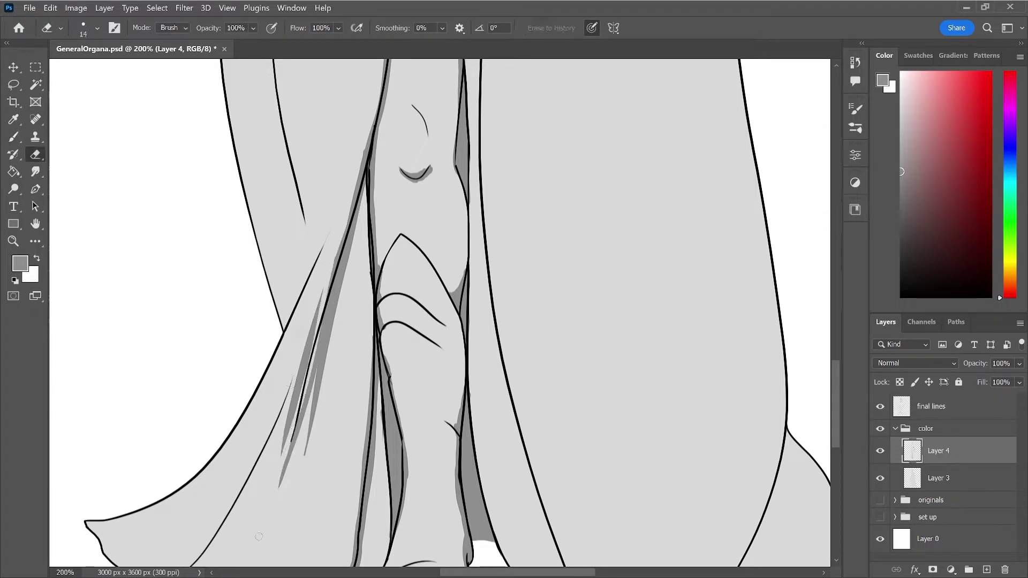
{"action": "key", "text": "ctrl+shift+z"}
{"action": "left_click_drag", "start_coordinate": [323, 277], "coordinate": [278, 481]}
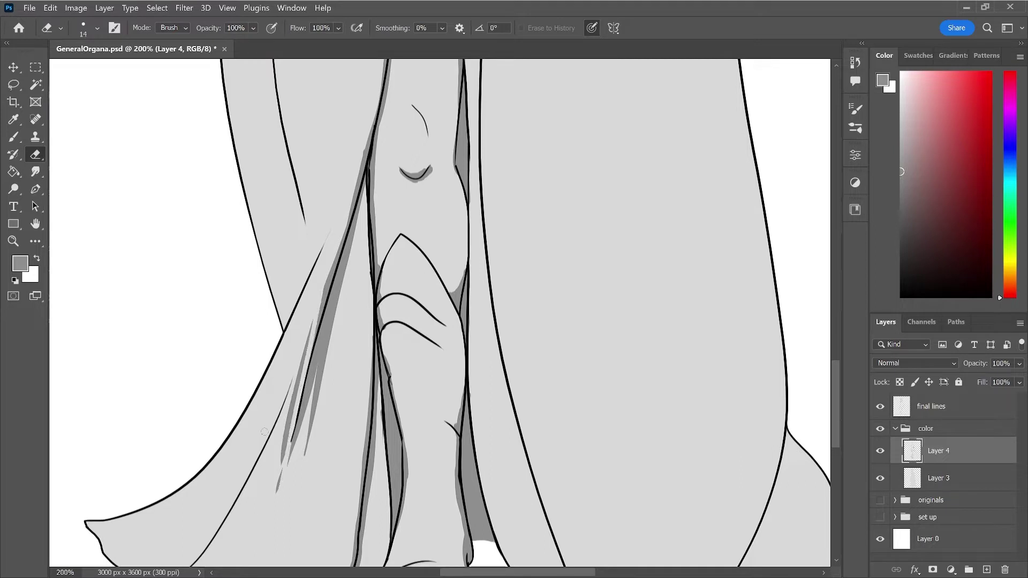
{"action": "key", "text": "ctrl+z"}
{"action": "key", "text": "ctrl+shift+z"}
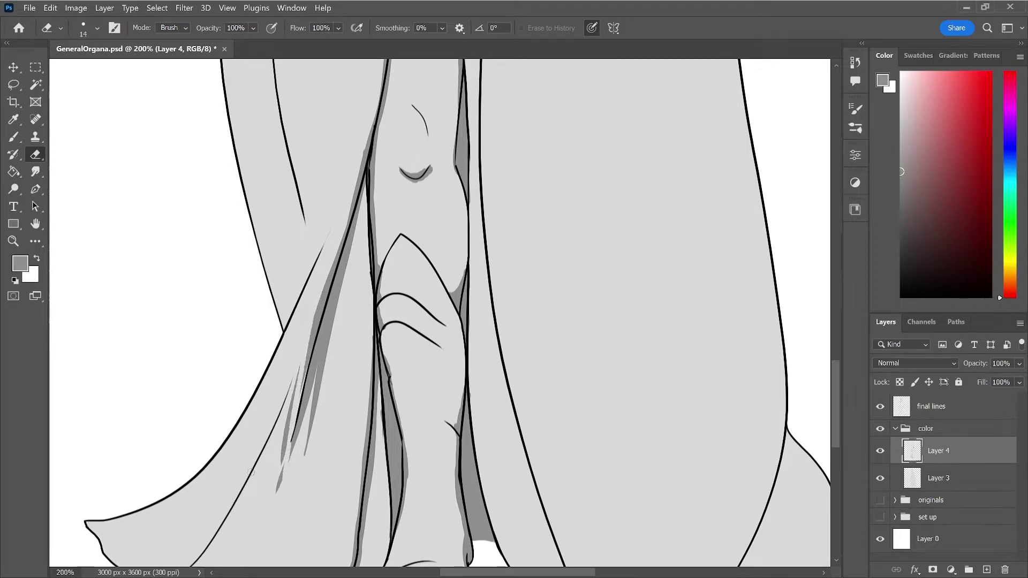
{"action": "key", "text": "ctrl+z"}
{"action": "left_click_drag", "start_coordinate": [284, 476], "coordinate": [277, 493]}
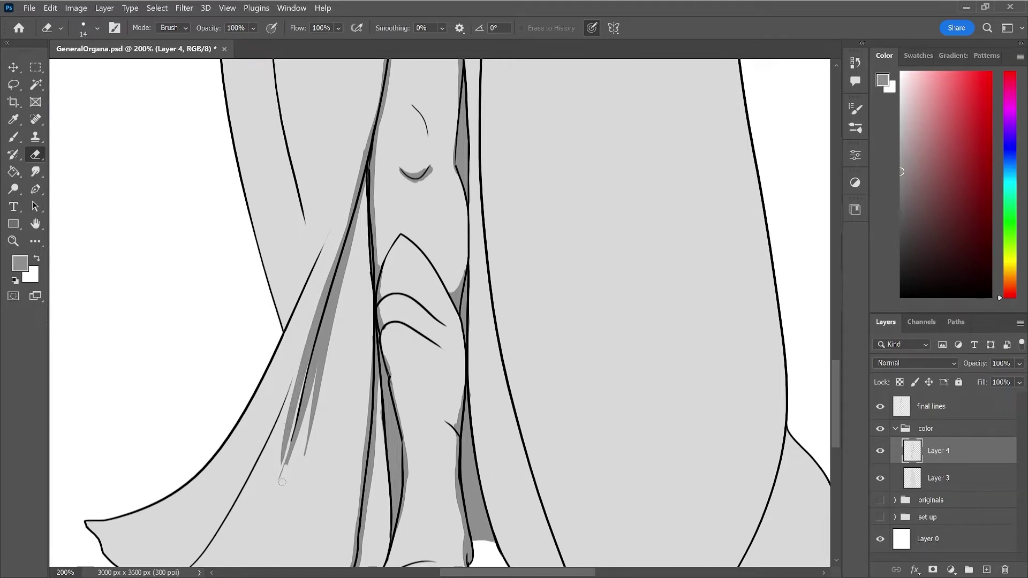
{"action": "left_click_drag", "start_coordinate": [302, 435], "coordinate": [279, 475]}
- Clear shadow patches left of the black fold line with a larger eraser, then darken the low fold
{"action": "key", "text": "bracketright"}
{"action": "key", "text": "bracketright"}
{"action": "key", "text": "bracketright"}
{"action": "left_click_drag", "start_coordinate": [330, 248], "coordinate": [314, 319]}
{"action": "left_click_drag", "start_coordinate": [325, 262], "coordinate": [286, 418]}
{"action": "key", "text": "b"}
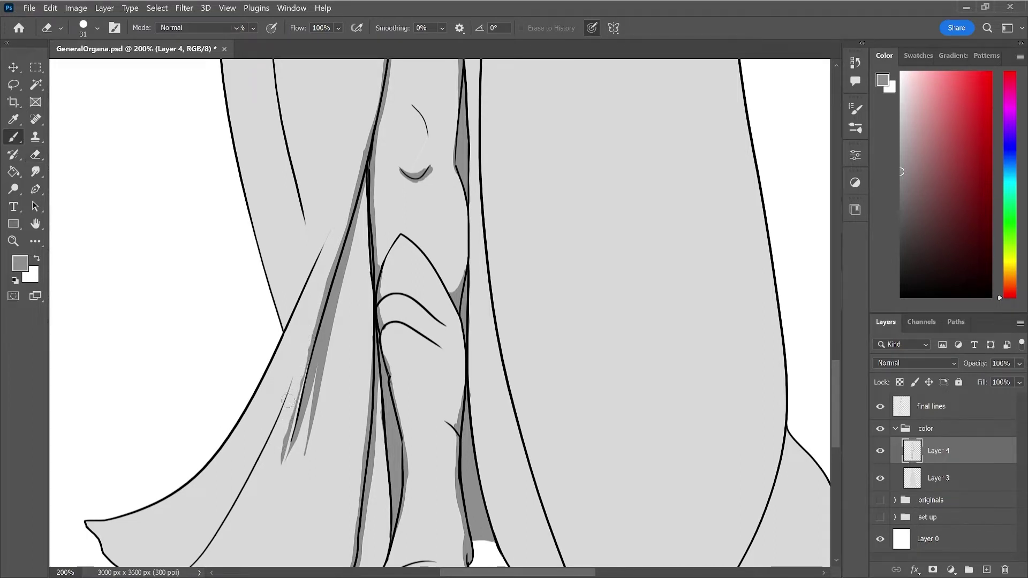
{"action": "mouse_move", "coordinate": [297, 402]}
{"action": "left_mouse_down"}
{"action": "mouse_move", "coordinate": [287, 452]}
{"action": "mouse_move", "coordinate": [310, 363]}
{"action": "left_mouse_up"}
{"action": "left_click_drag", "start_coordinate": [290, 435], "coordinate": [323, 306]}
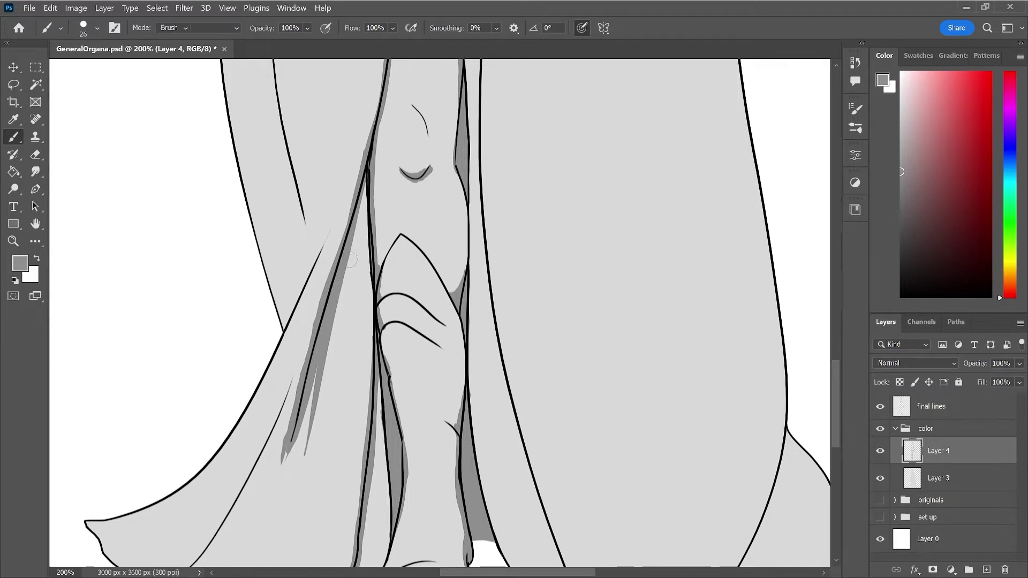
- Erase excess shadow along the cloak fold and tidy the strip's left edges
{"action": "key", "text": "e"}
{"action": "left_click_drag", "start_coordinate": [353, 259], "coordinate": [309, 421]}
{"action": "left_click_drag", "start_coordinate": [353, 252], "coordinate": [321, 386]}
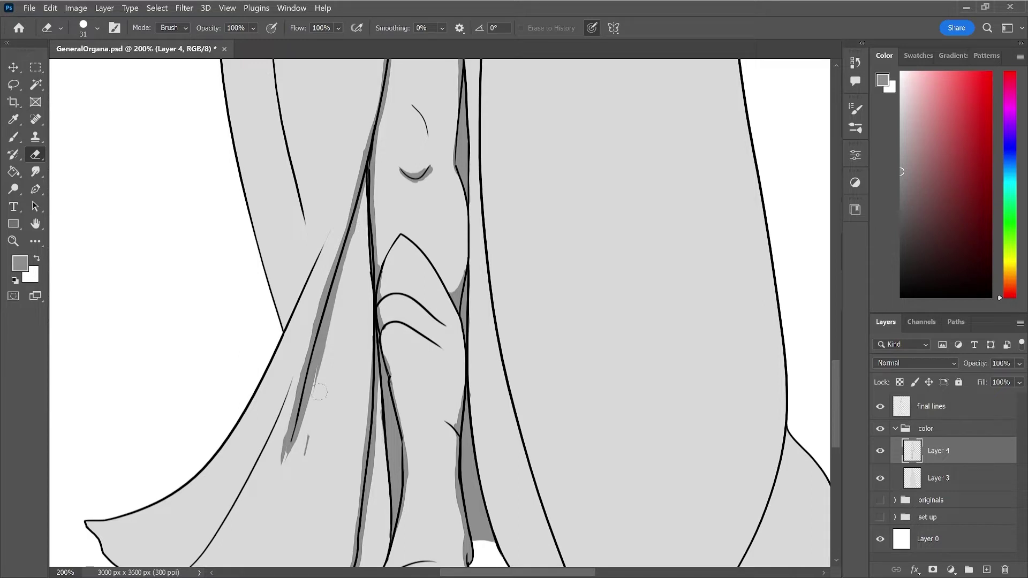
{"action": "left_click_drag", "start_coordinate": [338, 291], "coordinate": [292, 477]}
{"action": "mouse_move", "coordinate": [283, 413]}
{"action": "left_mouse_down"}
{"action": "mouse_move", "coordinate": [276, 485]}
{"action": "mouse_move", "coordinate": [293, 381]}
{"action": "left_mouse_up"}
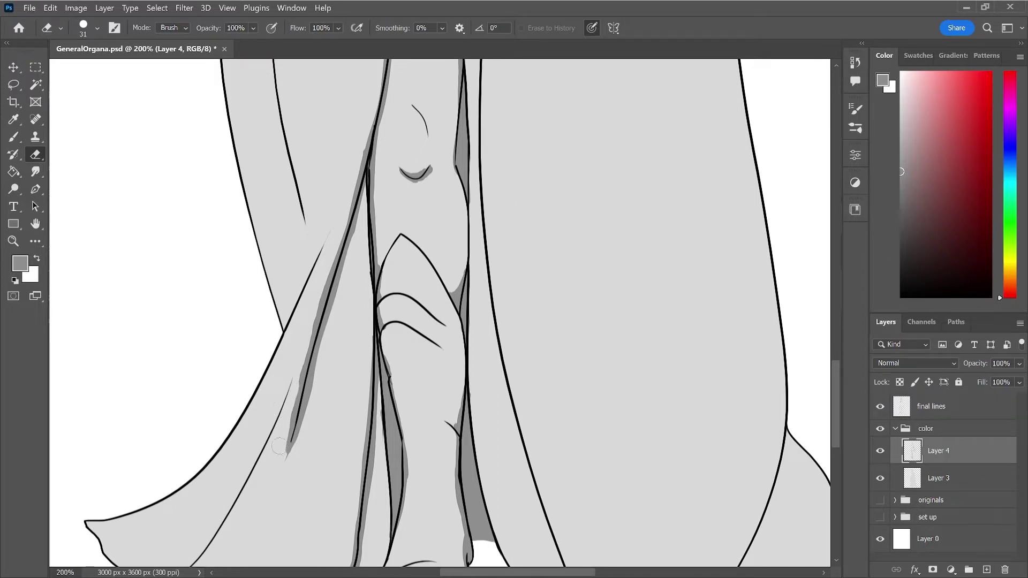
{"action": "left_click_drag", "start_coordinate": [296, 373], "coordinate": [304, 326]}
{"action": "left_click_drag", "start_coordinate": [838, 373], "coordinate": [836, 399]}
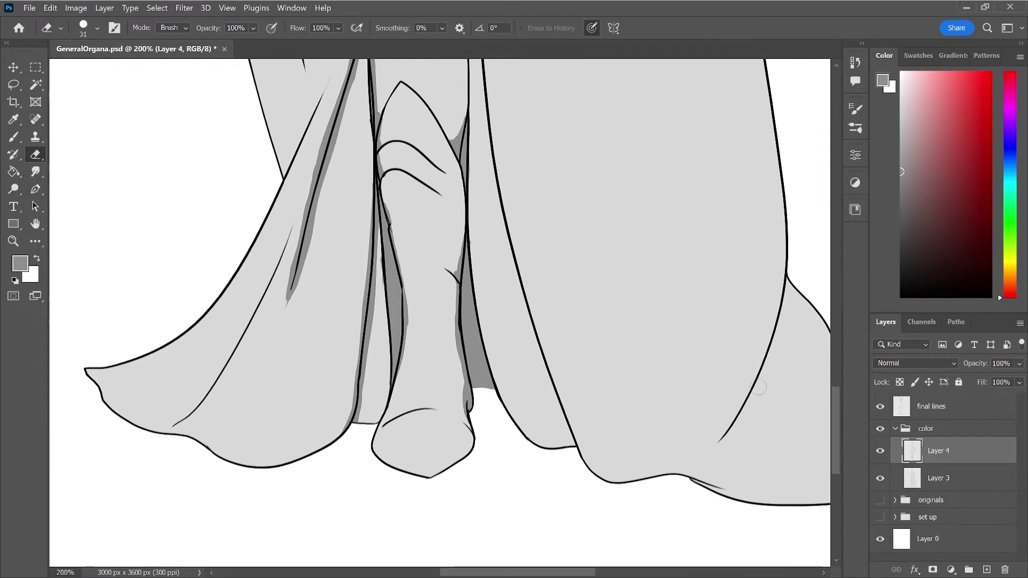
- Paint grey cel shadows along the boot's right, tip and inner left edges
{"action": "key", "text": "b"}
{"action": "left_click_drag", "start_coordinate": [475, 418], "coordinate": [458, 467]}
{"action": "mouse_move", "coordinate": [471, 428]}
{"action": "left_mouse_down"}
{"action": "mouse_move", "coordinate": [472, 447]}
{"action": "mouse_move", "coordinate": [443, 474]}
{"action": "left_mouse_up"}
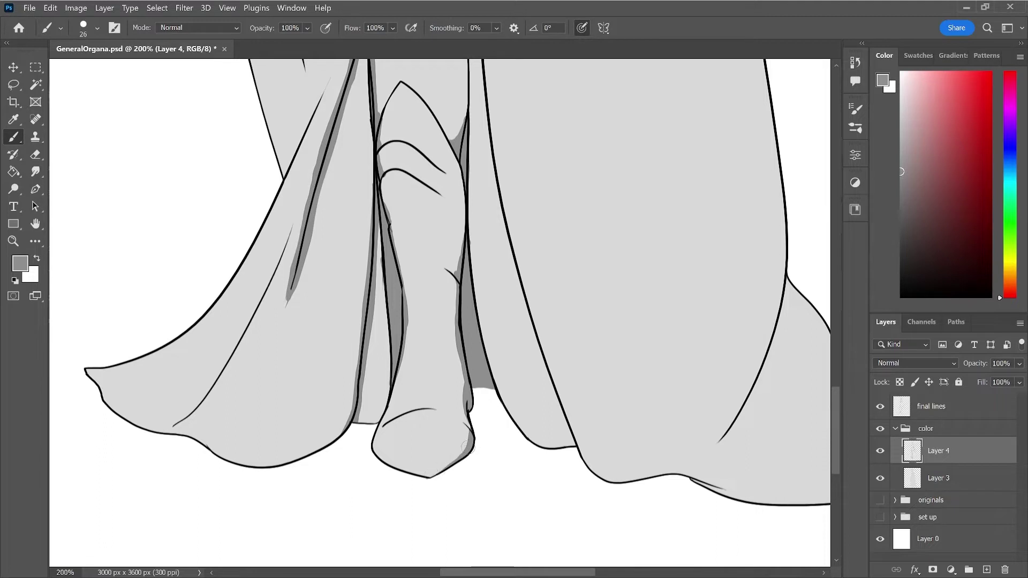
{"action": "left_click_drag", "start_coordinate": [472, 447], "coordinate": [428, 477]}
{"action": "left_click_drag", "start_coordinate": [391, 386], "coordinate": [377, 415]}
{"action": "left_click_drag", "start_coordinate": [572, 436], "coordinate": [561, 446]}
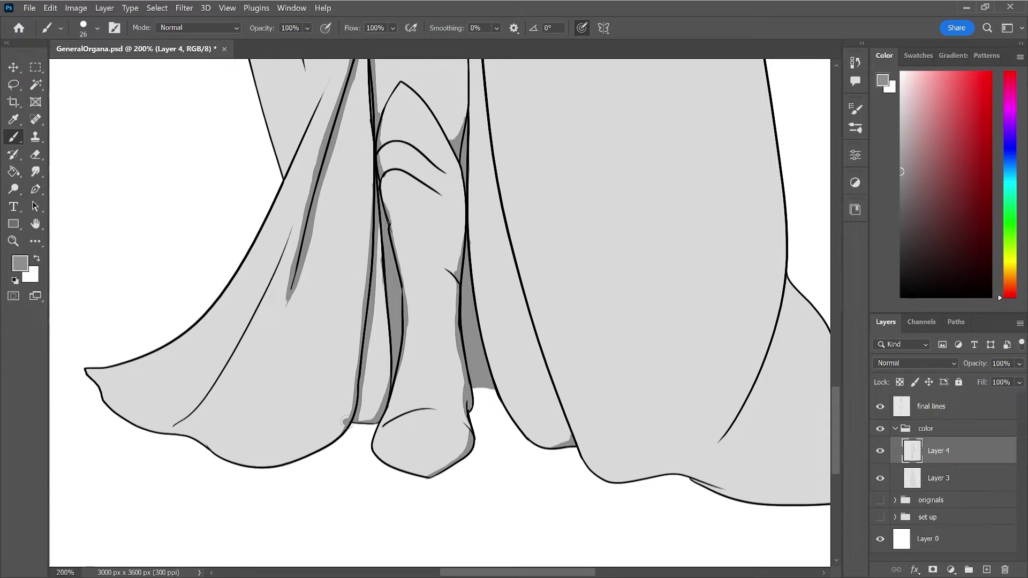
- Shade along the lower-left cloak hem and save the drawing
{"action": "left_click_drag", "start_coordinate": [351, 418], "coordinate": [329, 444]}
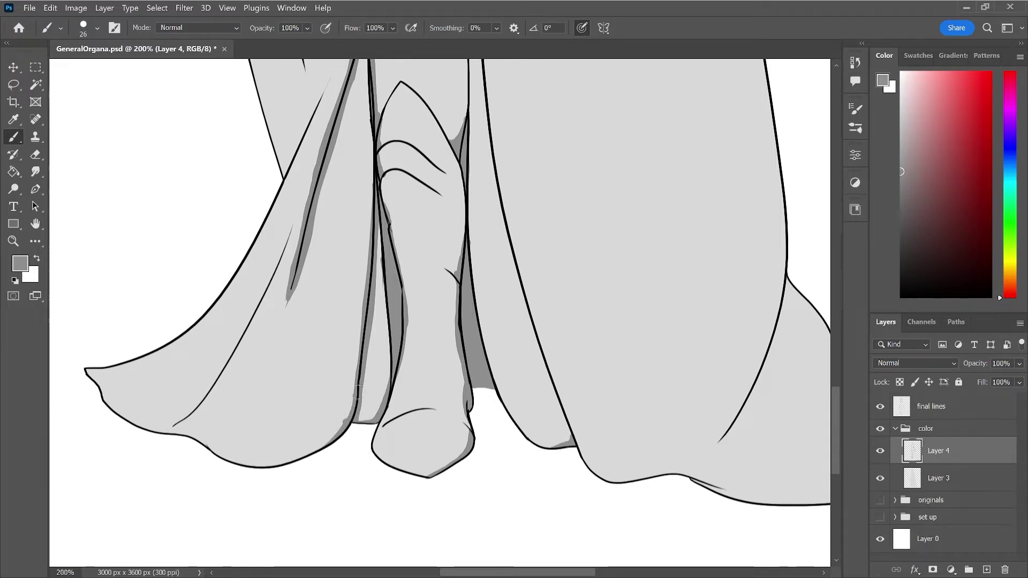
{"action": "key", "text": "e"}
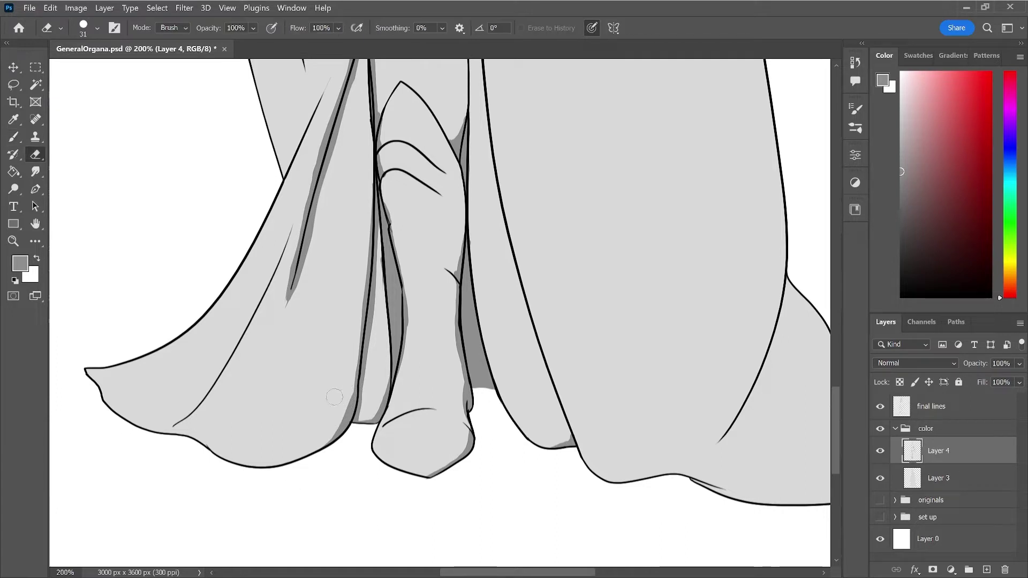
{"action": "key", "text": "b"}
{"action": "left_click_drag", "start_coordinate": [83, 367], "coordinate": [113, 415]}
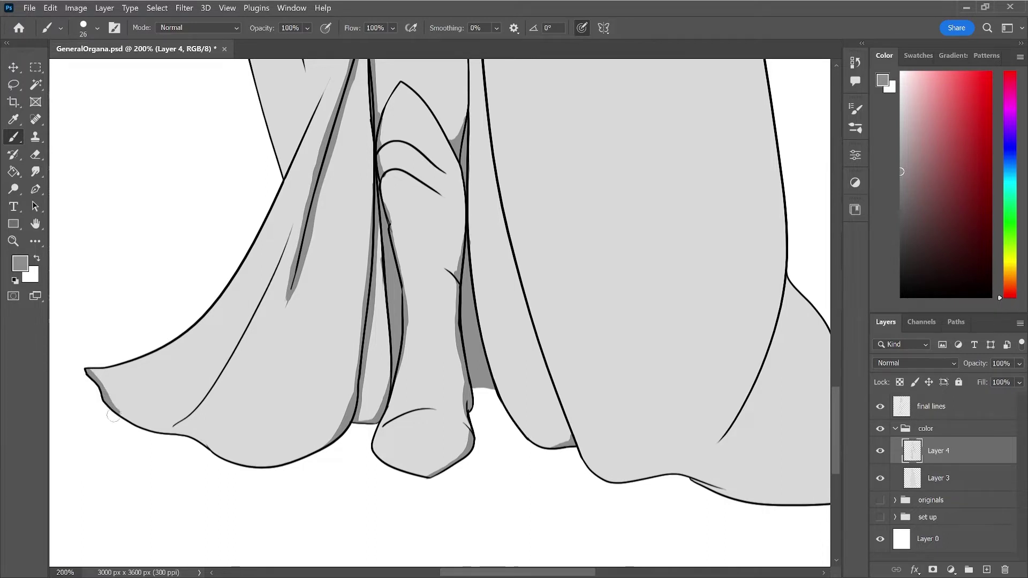
{"action": "mouse_move", "coordinate": [111, 405]}
{"action": "left_mouse_down"}
{"action": "mouse_move", "coordinate": [251, 466]}
{"action": "mouse_move", "coordinate": [289, 464]}
{"action": "mouse_move", "coordinate": [343, 432]}
{"action": "left_mouse_up"}
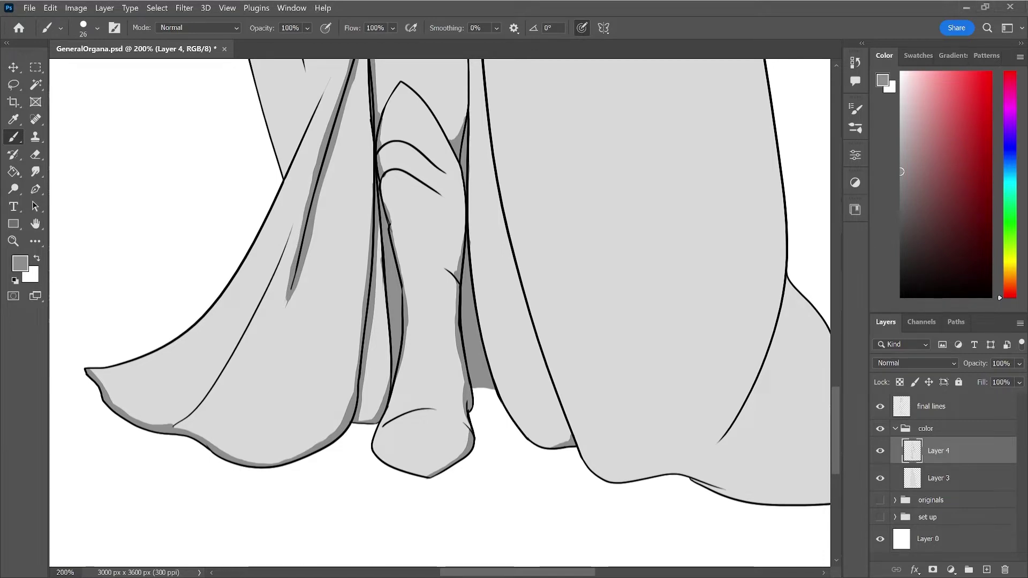
{"action": "key", "text": "ctrl+s"}
{"action": "key", "text": "ctrl+plus"}
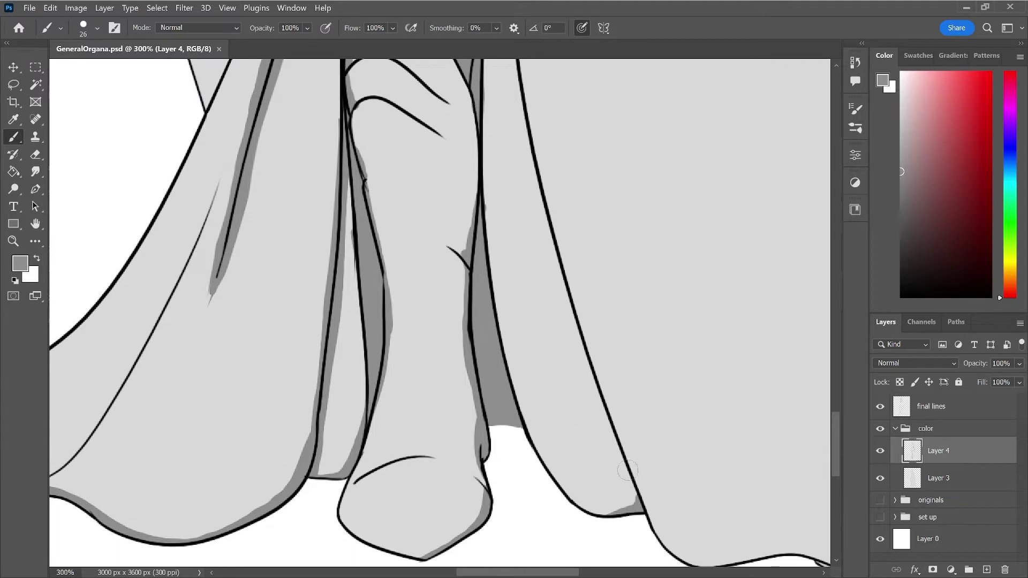
- Shrink the brush and fill the hem junctions with thin grey shadow
{"action": "key", "text": "bracketleft"}
{"action": "key", "text": "bracketleft"}
{"action": "left_click_drag", "start_coordinate": [619, 509], "coordinate": [607, 513]}
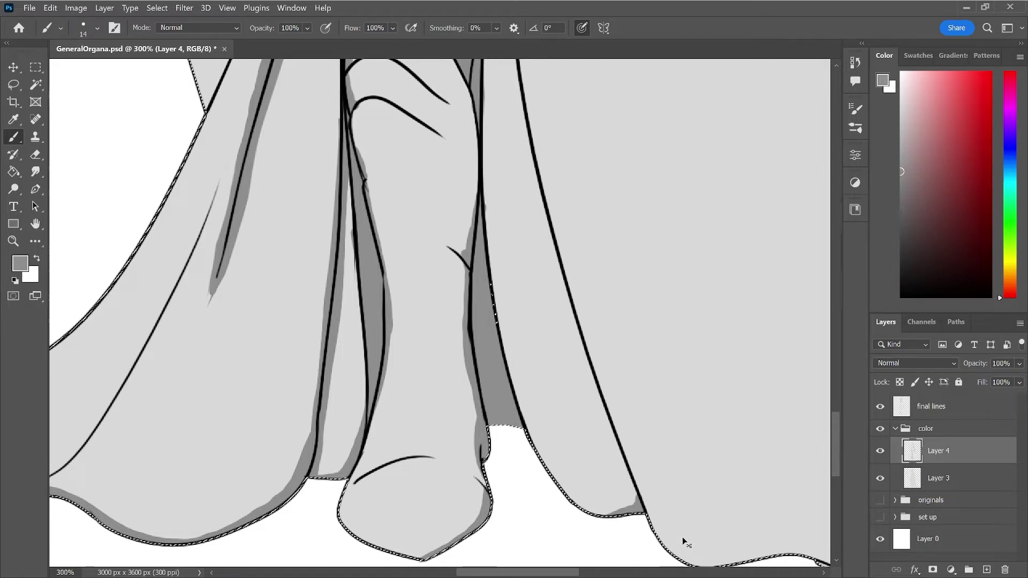
{"action": "left_click_drag", "start_coordinate": [629, 475], "coordinate": [637, 497]}
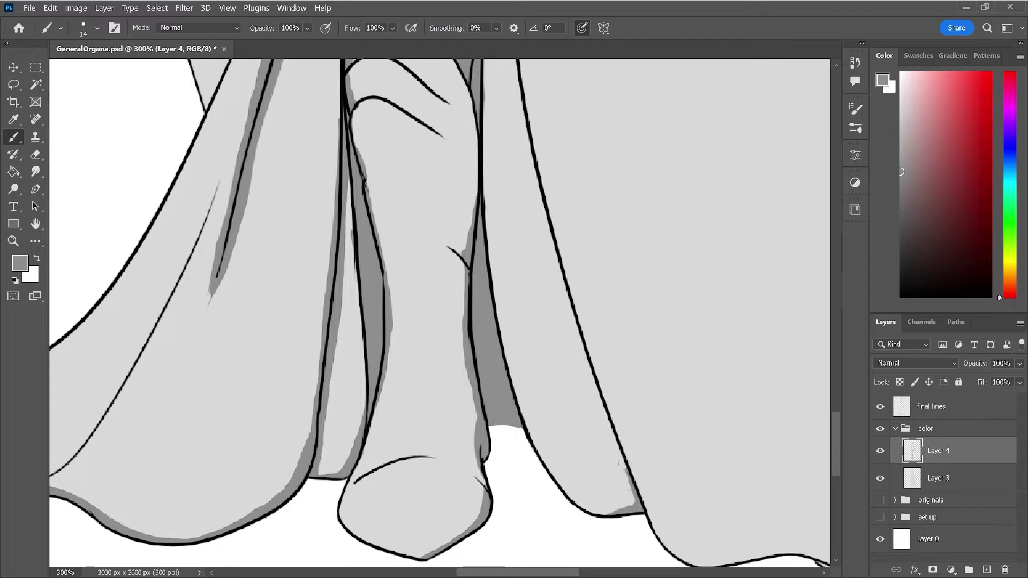
{"action": "left_click_drag", "start_coordinate": [623, 455], "coordinate": [633, 484]}
{"action": "key", "text": "e"}
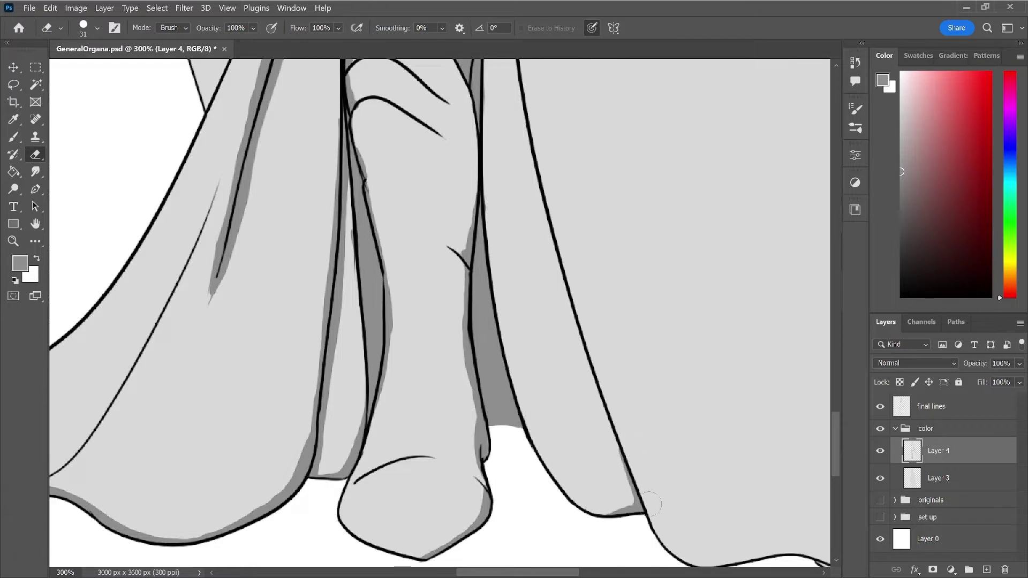
{"action": "key", "text": "b"}
{"action": "left_click_drag", "start_coordinate": [533, 571], "coordinate": [571, 570]}
- Paint a grey shadow along the right cloak's lower-left edge and bottom outline
{"action": "left_click_drag", "start_coordinate": [834, 416], "coordinate": [834, 434]}
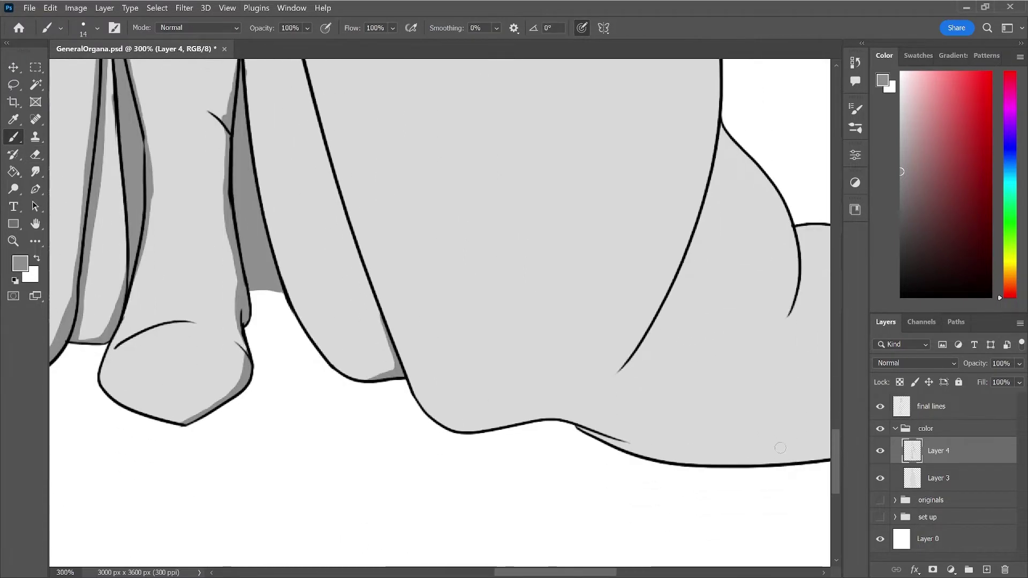
{"action": "mouse_move", "coordinate": [403, 366]}
{"action": "left_mouse_down"}
{"action": "mouse_move", "coordinate": [436, 422]}
{"action": "mouse_move", "coordinate": [540, 423]}
{"action": "left_mouse_up"}
{"action": "left_click_drag", "start_coordinate": [461, 431], "coordinate": [543, 421]}
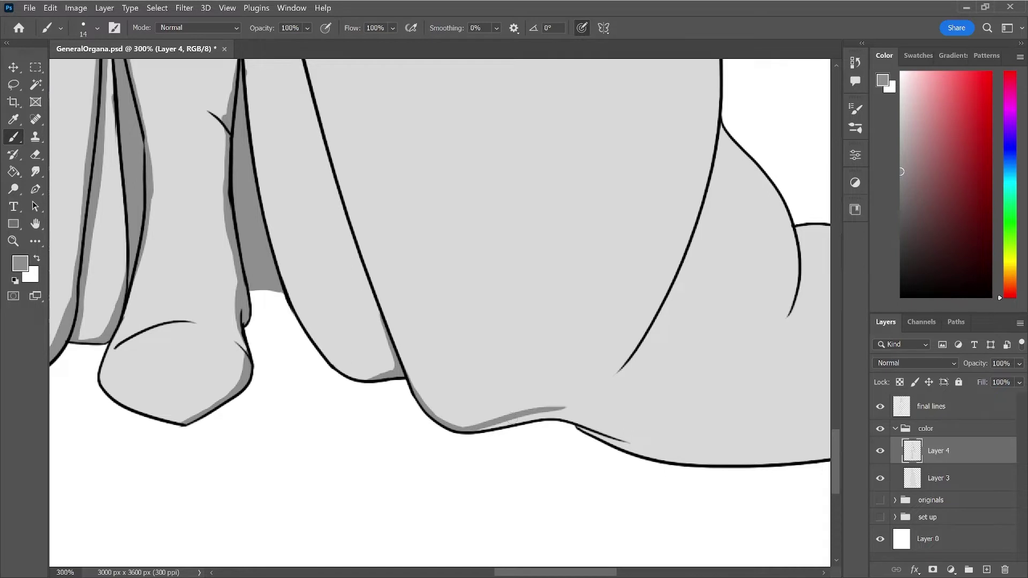
{"action": "key", "text": "ctrl+z"}
{"action": "mouse_move", "coordinate": [455, 426]}
{"action": "left_mouse_down"}
{"action": "mouse_move", "coordinate": [559, 412]}
{"action": "mouse_move", "coordinate": [621, 445]}
{"action": "left_mouse_up"}
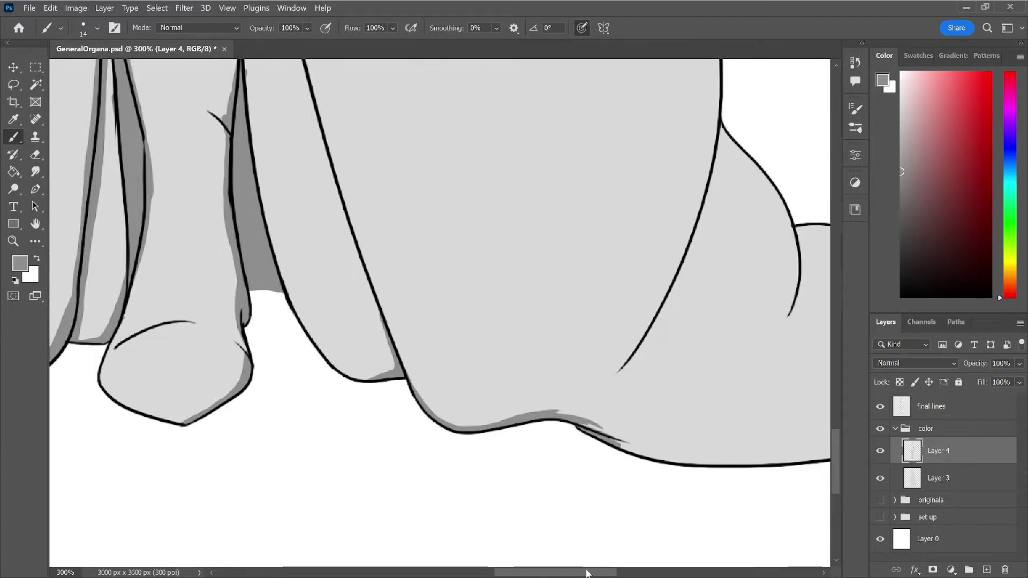
{"action": "left_click_drag", "start_coordinate": [590, 573], "coordinate": [629, 574]}
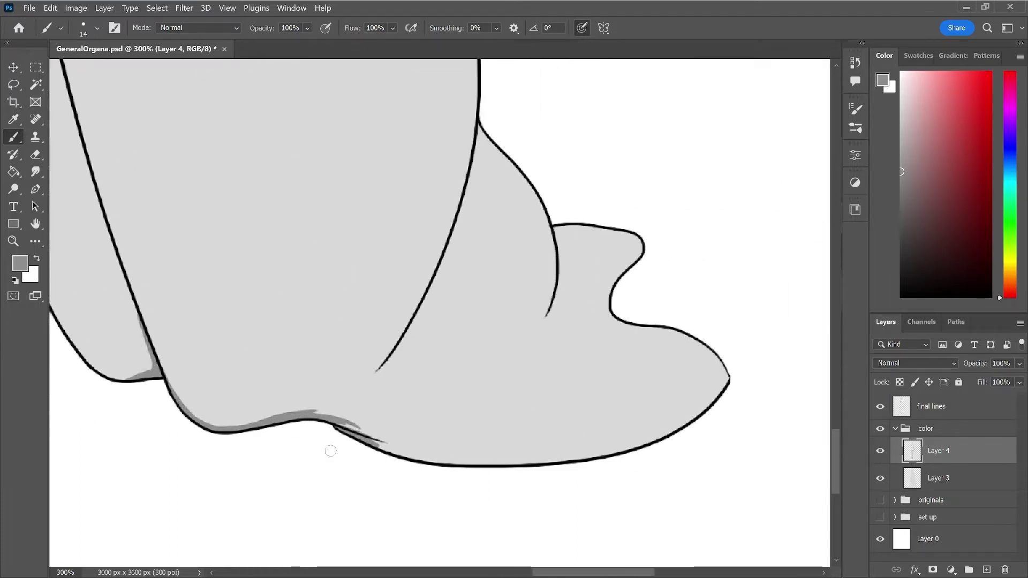
- Thin and then extend the shadow band along the cloak's bottom edge
{"action": "key", "text": "e"}
{"action": "left_click_drag", "start_coordinate": [233, 415], "coordinate": [351, 419]}
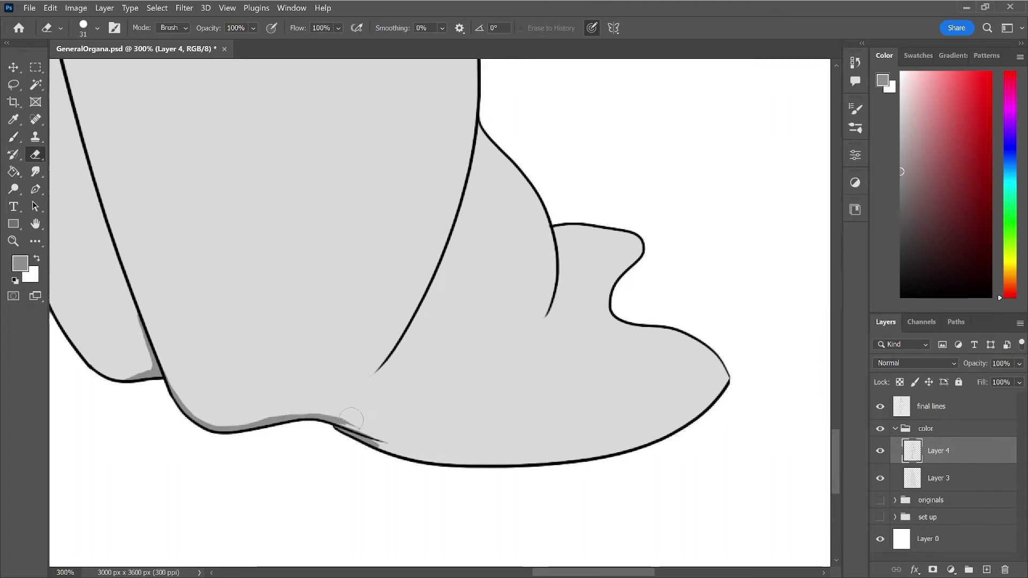
{"action": "key", "text": "b"}
{"action": "left_click_drag", "start_coordinate": [355, 426], "coordinate": [409, 454]}
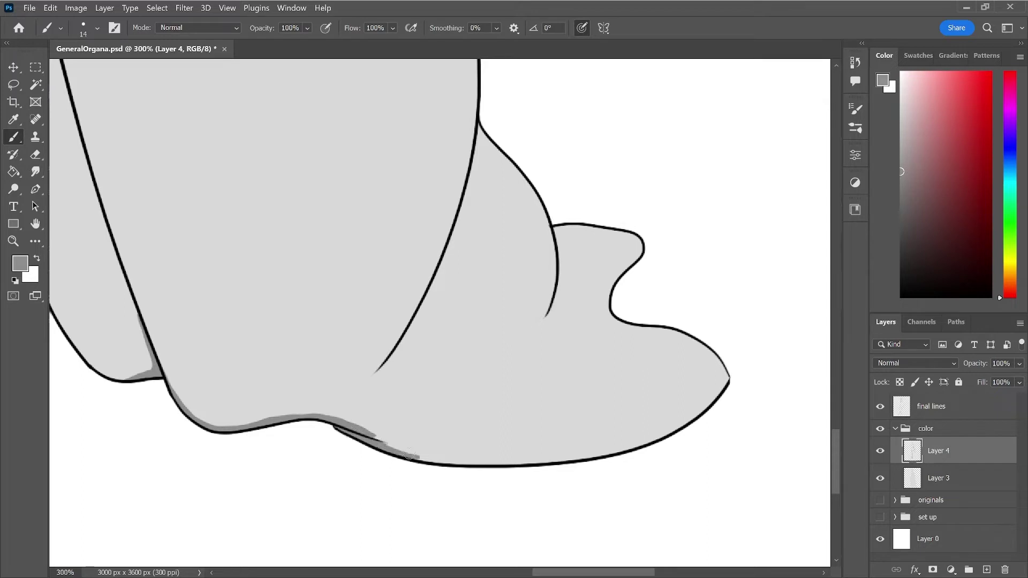
{"action": "key", "text": "e"}
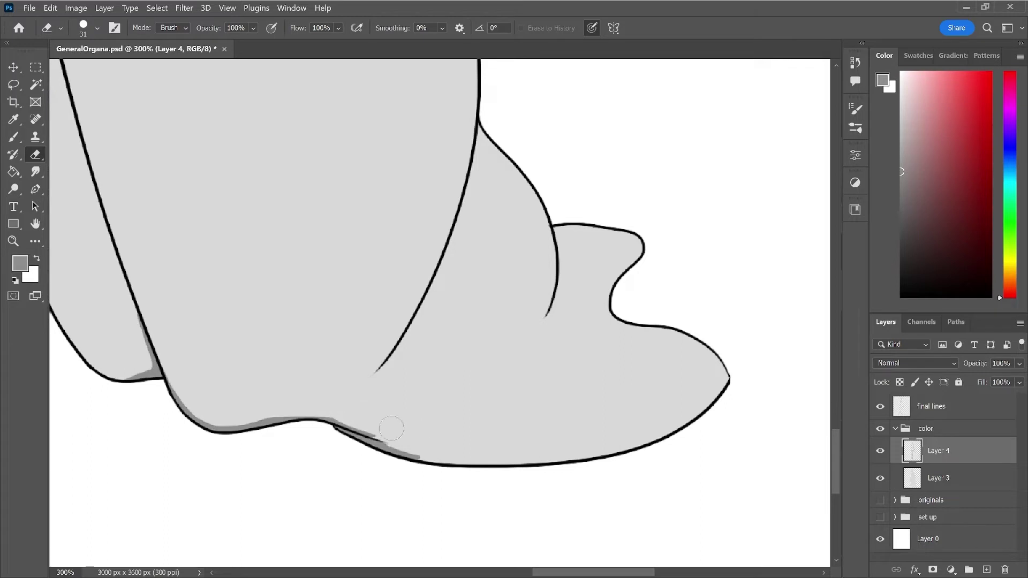
{"action": "key", "text": "b"}
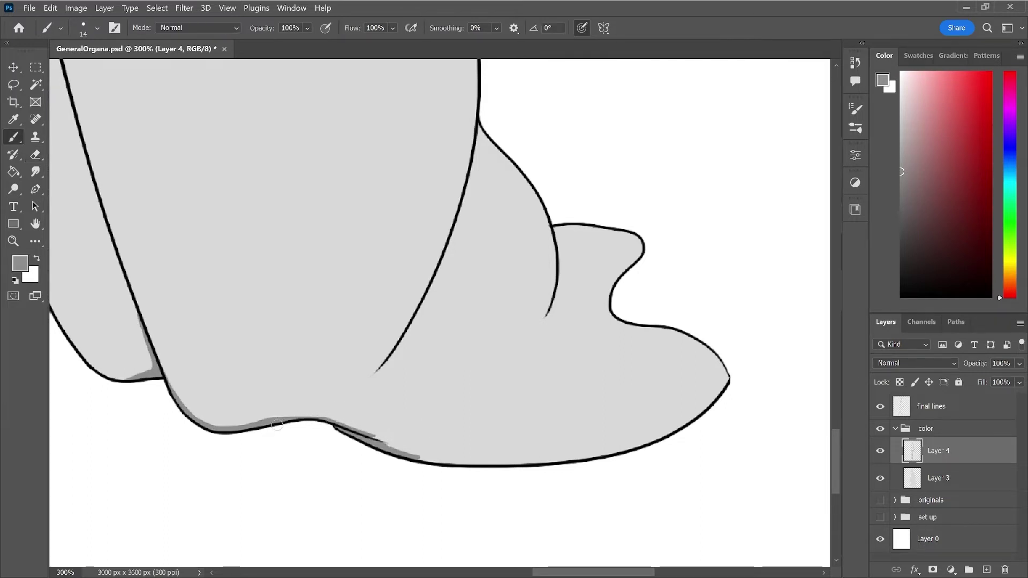
{"action": "mouse_move", "coordinate": [270, 418]}
{"action": "left_mouse_down"}
{"action": "mouse_move", "coordinate": [322, 415]}
{"action": "mouse_move", "coordinate": [427, 460]}
{"action": "mouse_move", "coordinate": [527, 458]}
{"action": "left_mouse_up"}
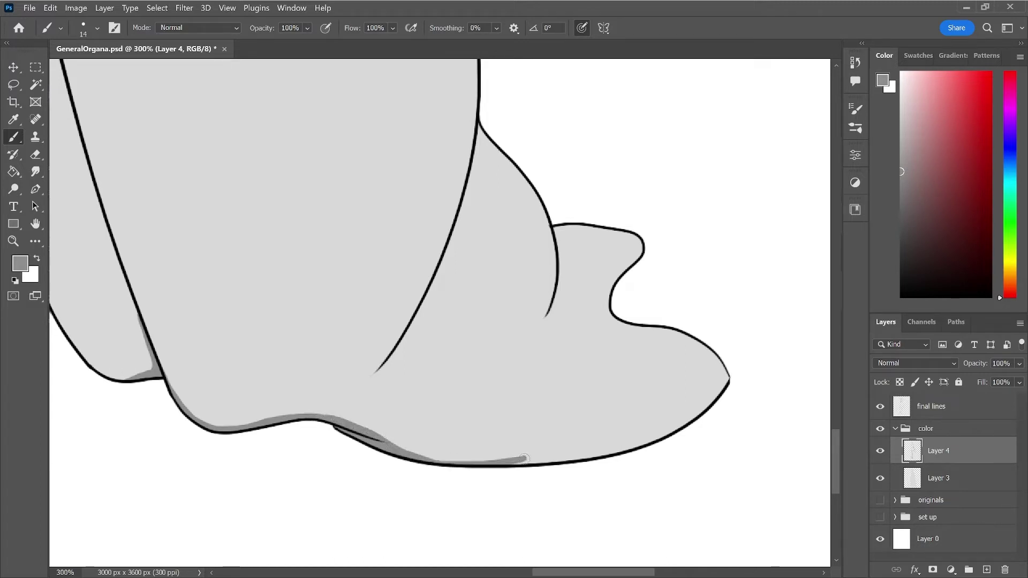
- Carry the grey shadow along the bottom outline up to the cloak's pointed tip
{"action": "key", "text": "e"}
{"action": "left_click_drag", "start_coordinate": [436, 461], "coordinate": [519, 461]}
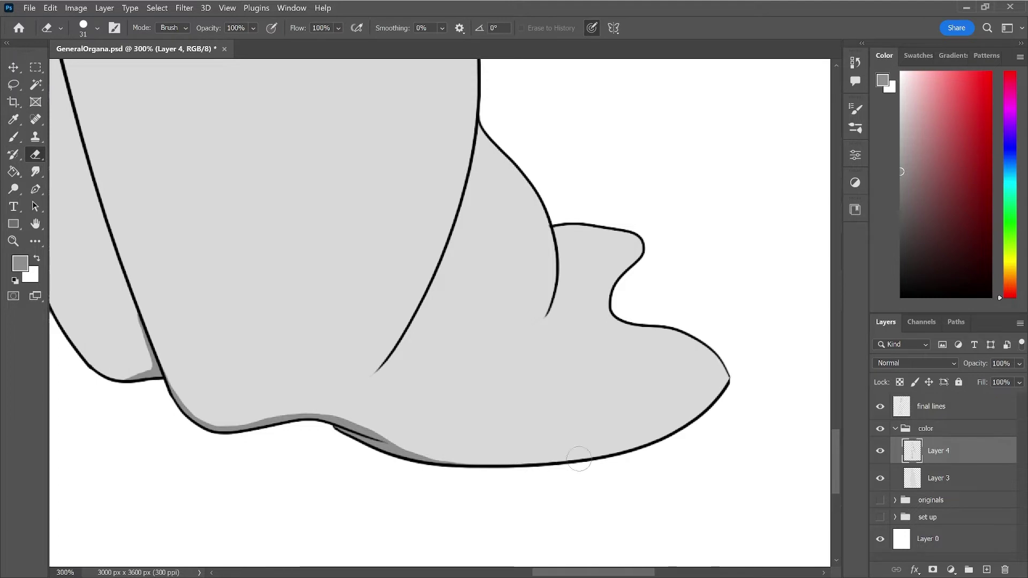
{"action": "key", "text": "b"}
{"action": "left_click_drag", "start_coordinate": [393, 444], "coordinate": [481, 469]}
{"action": "left_click_drag", "start_coordinate": [384, 442], "coordinate": [575, 455]}
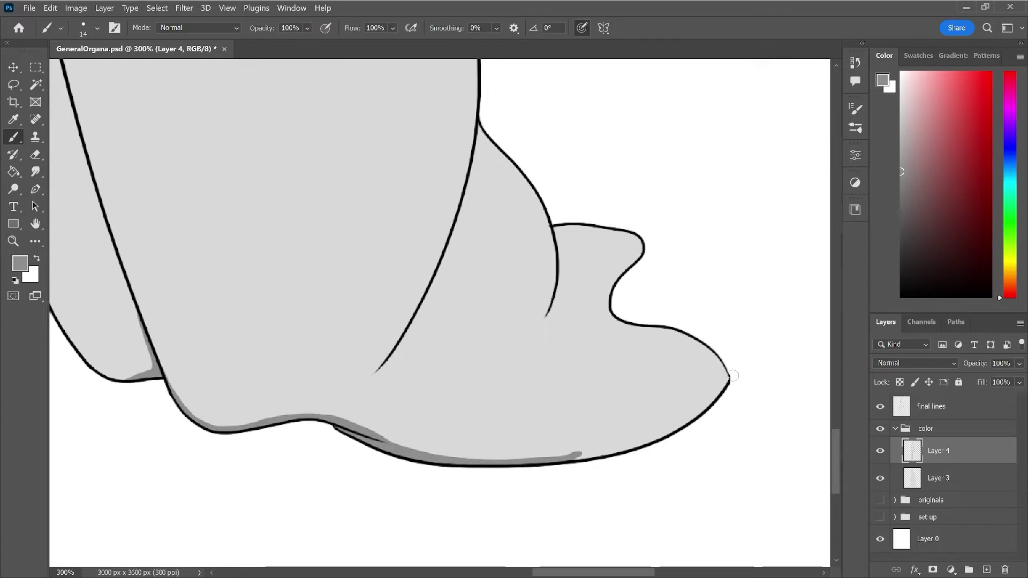
{"action": "left_click_drag", "start_coordinate": [572, 456], "coordinate": [673, 432]}
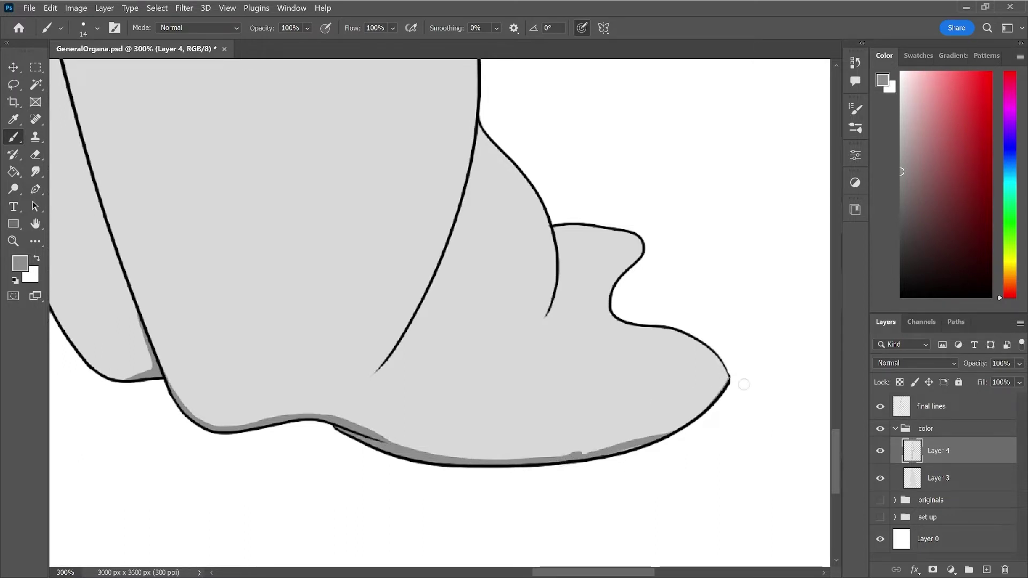
{"action": "left_click_drag", "start_coordinate": [666, 433], "coordinate": [727, 381]}
- Erase excess shadow along the bottom edge into an even band and touch up the tip
{"action": "key", "text": "e"}
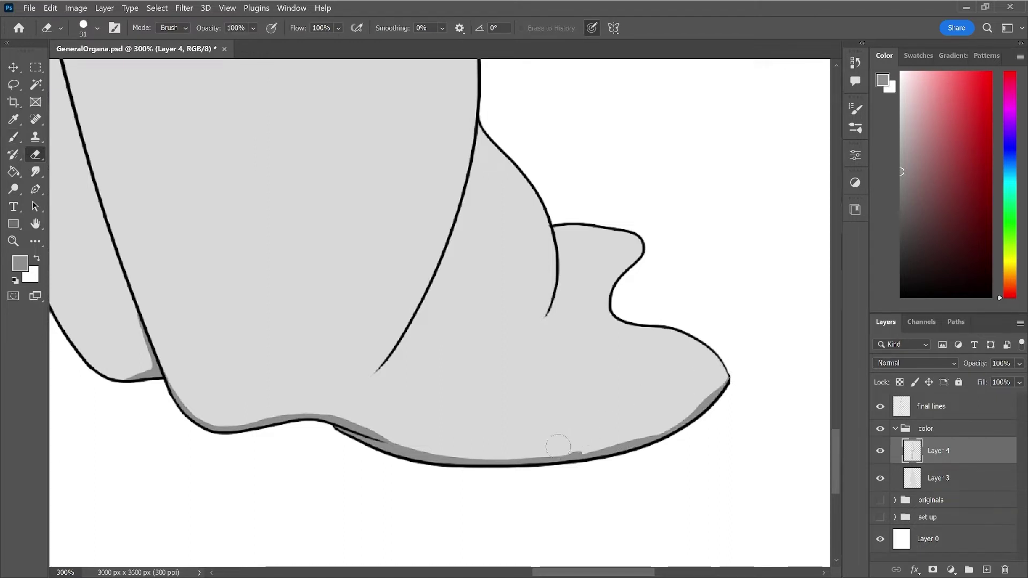
{"action": "mouse_move", "coordinate": [543, 444]}
{"action": "left_mouse_down"}
{"action": "mouse_move", "coordinate": [575, 449]}
{"action": "mouse_move", "coordinate": [660, 420]}
{"action": "left_mouse_up"}
{"action": "mouse_move", "coordinate": [577, 450]}
{"action": "left_mouse_down"}
{"action": "mouse_move", "coordinate": [665, 415]}
{"action": "mouse_move", "coordinate": [594, 444]}
{"action": "mouse_move", "coordinate": [649, 427]}
{"action": "left_mouse_up"}
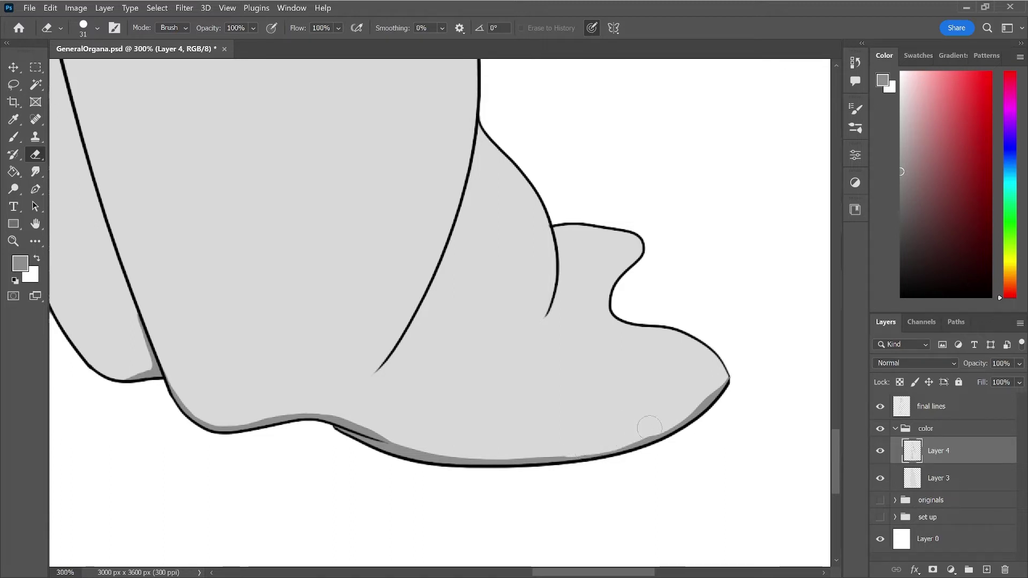
{"action": "key", "text": "b"}
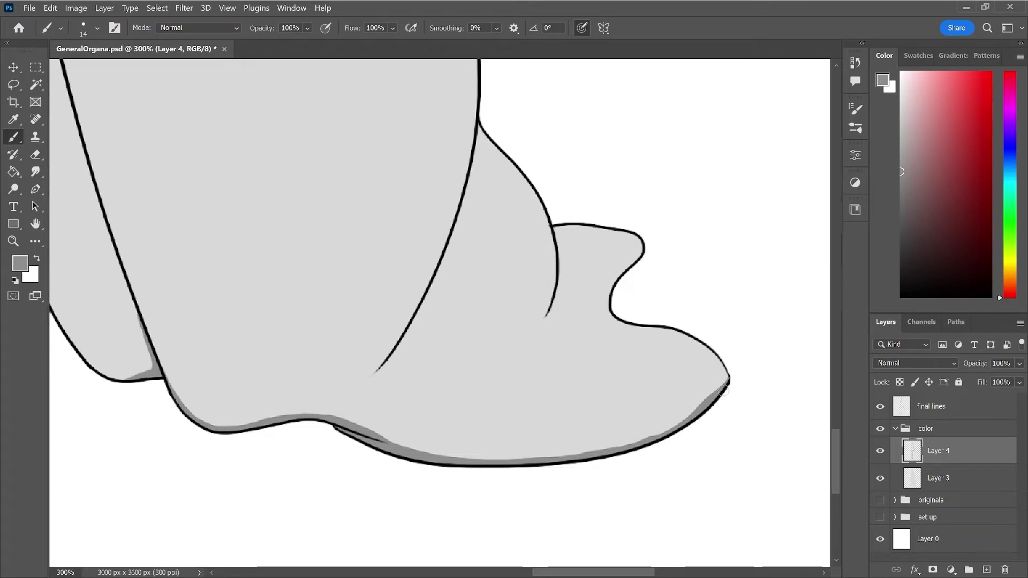
{"action": "left_click_drag", "start_coordinate": [714, 392], "coordinate": [727, 378]}
{"action": "left_click_drag", "start_coordinate": [833, 437], "coordinate": [833, 418]}
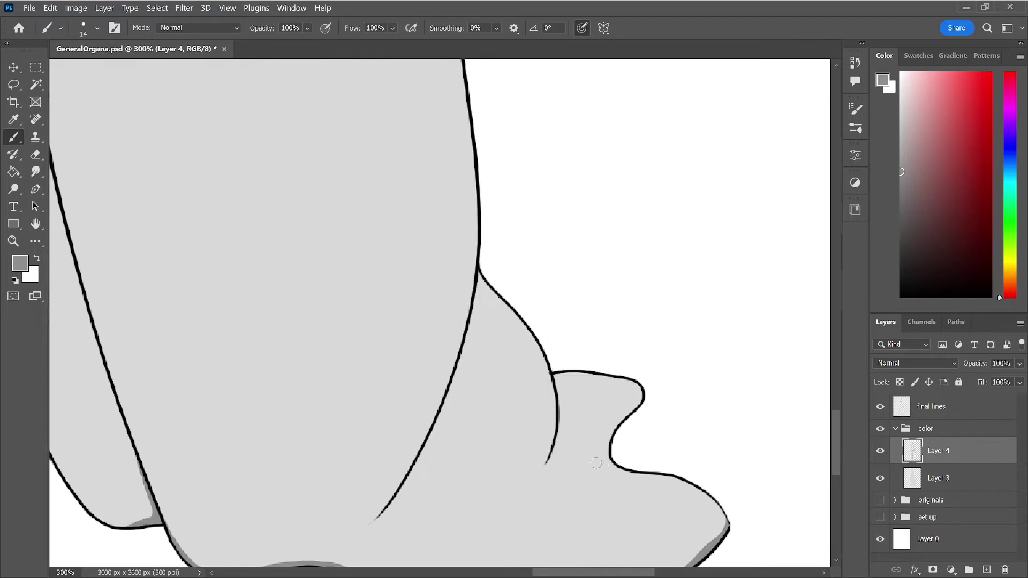
- Paint a grey shadow down the lower right hem outline, undoing misplaced strokes
{"action": "left_click_drag", "start_coordinate": [554, 393], "coordinate": [533, 503]}
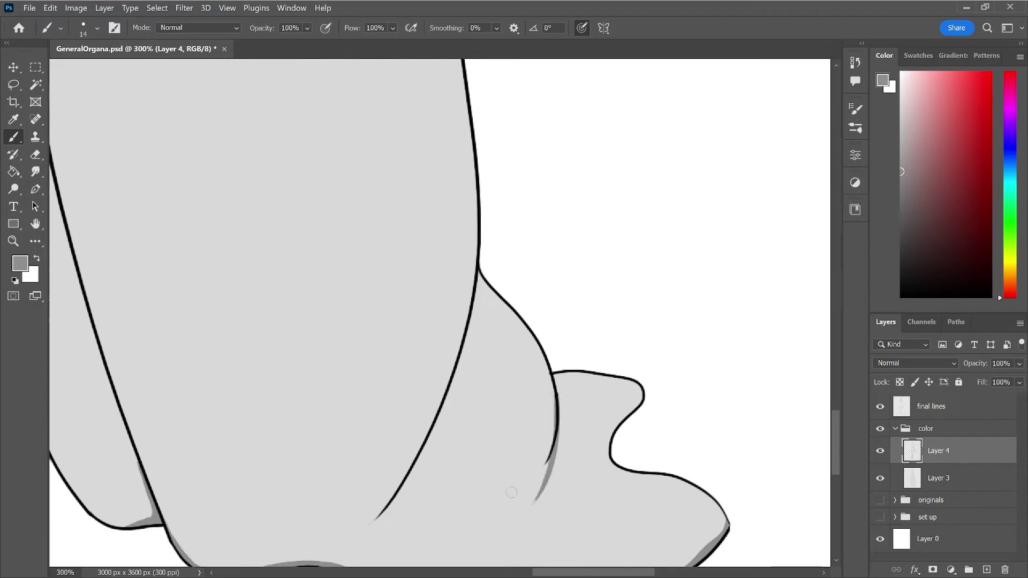
{"action": "key", "text": "ctrl+z"}
{"action": "left_click_drag", "start_coordinate": [555, 396], "coordinate": [512, 498]}
{"action": "key", "text": "ctrl+z"}
{"action": "left_click_drag", "start_coordinate": [556, 407], "coordinate": [527, 498]}
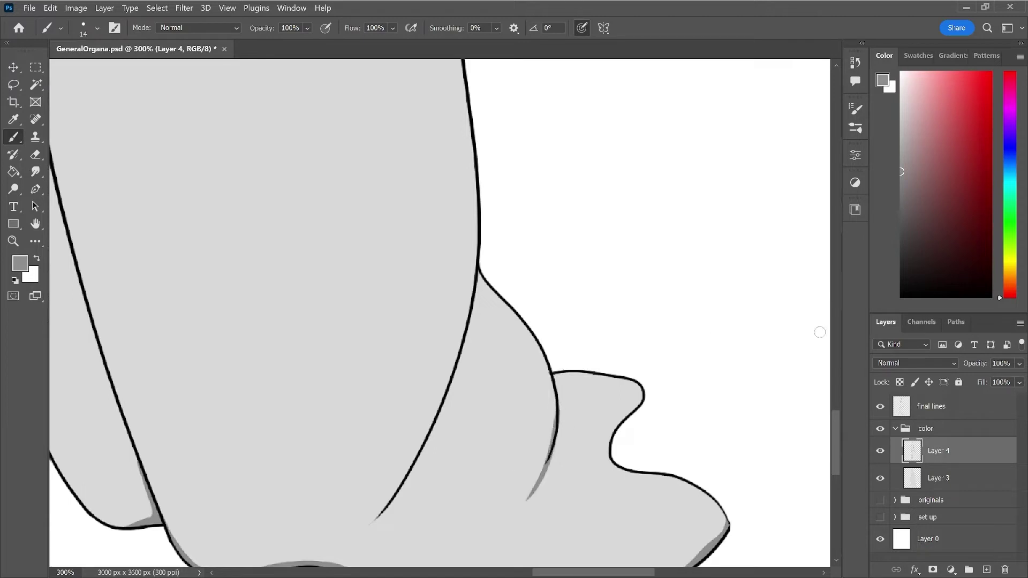
{"action": "left_click_drag", "start_coordinate": [836, 426], "coordinate": [839, 439]}
{"action": "key", "text": "ctrl+z"}
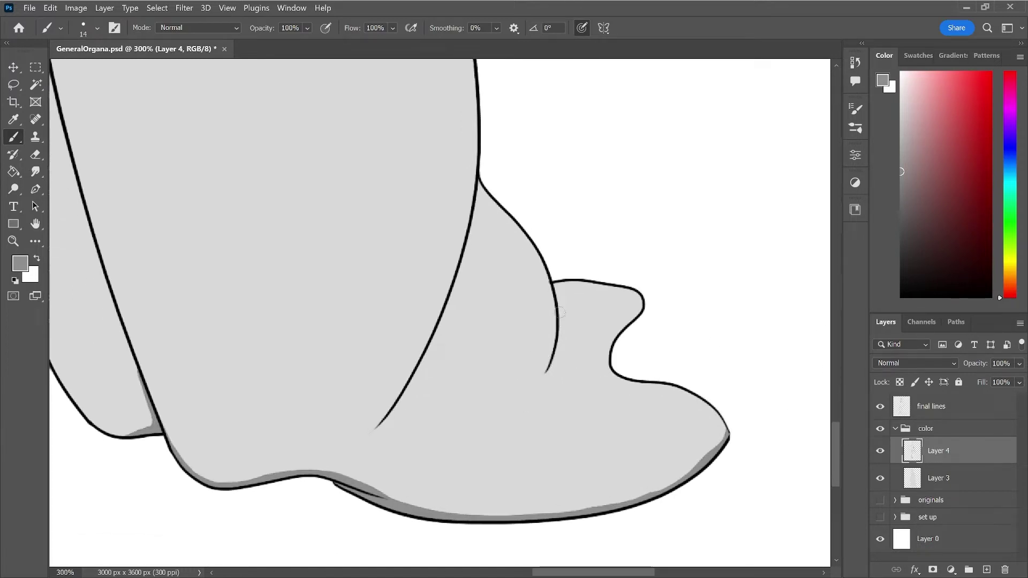
- Shade the inner fold outline in grey, thickening it and extending it down-left
{"action": "left_click_drag", "start_coordinate": [557, 315], "coordinate": [511, 389]}
{"action": "left_click_drag", "start_coordinate": [554, 337], "coordinate": [535, 373]}
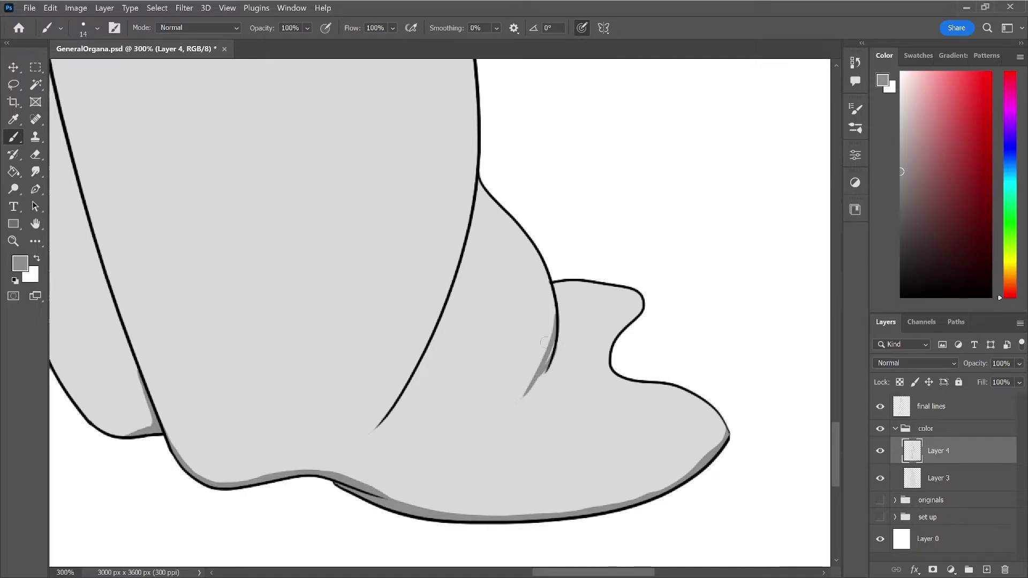
{"action": "left_click_drag", "start_coordinate": [550, 345], "coordinate": [525, 391]}
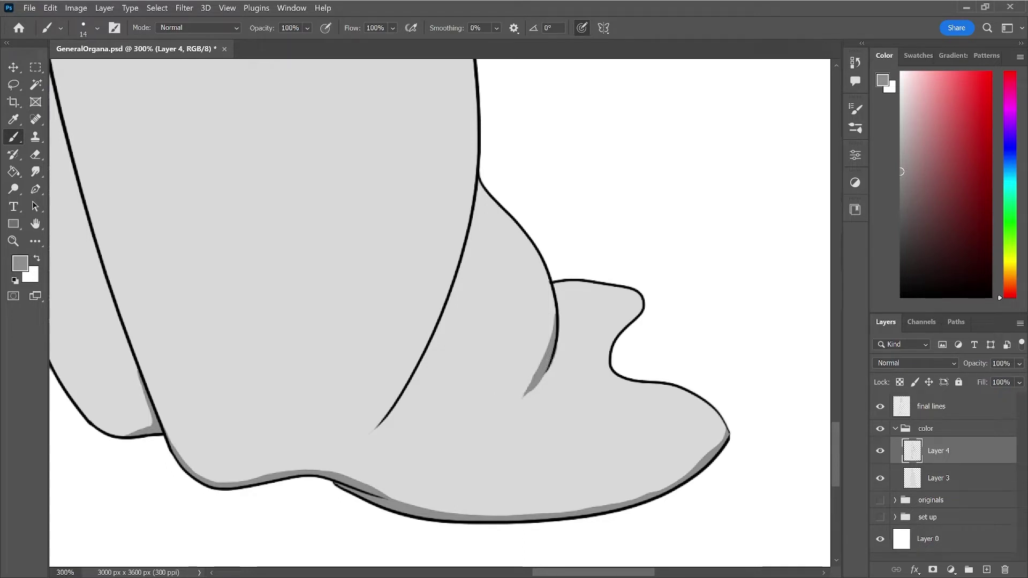
{"action": "left_click_drag", "start_coordinate": [528, 386], "coordinate": [503, 413]}
{"action": "key", "text": "ctrl+z"}
{"action": "left_click_drag", "start_coordinate": [549, 370], "coordinate": [488, 411]}
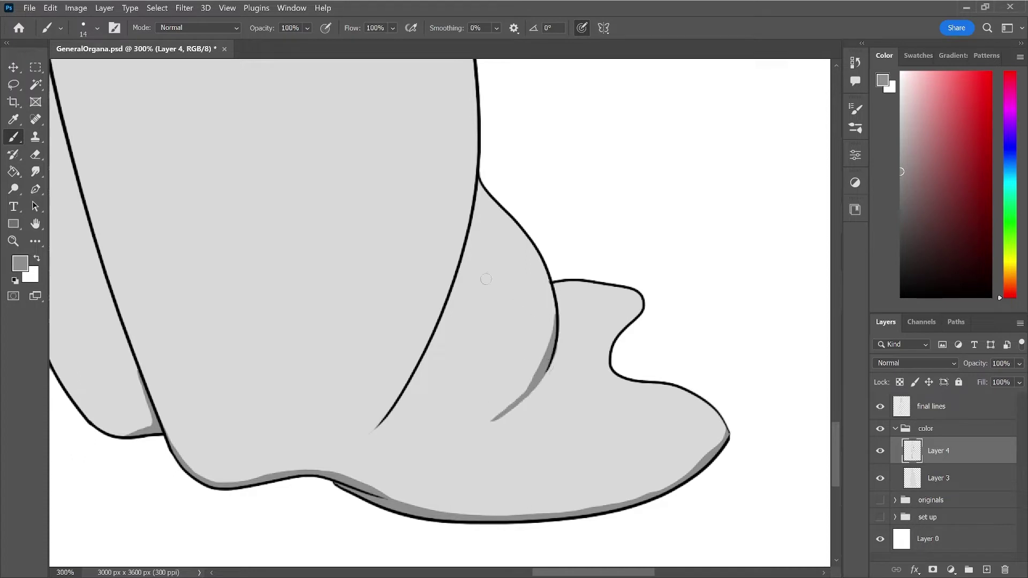
- Shade the top of the long inner outline, undoing strokes that went astray
{"action": "left_click_drag", "start_coordinate": [478, 182], "coordinate": [386, 385]}
{"action": "key", "text": "ctrl+z"}
{"action": "left_click_drag", "start_coordinate": [479, 184], "coordinate": [445, 310]}
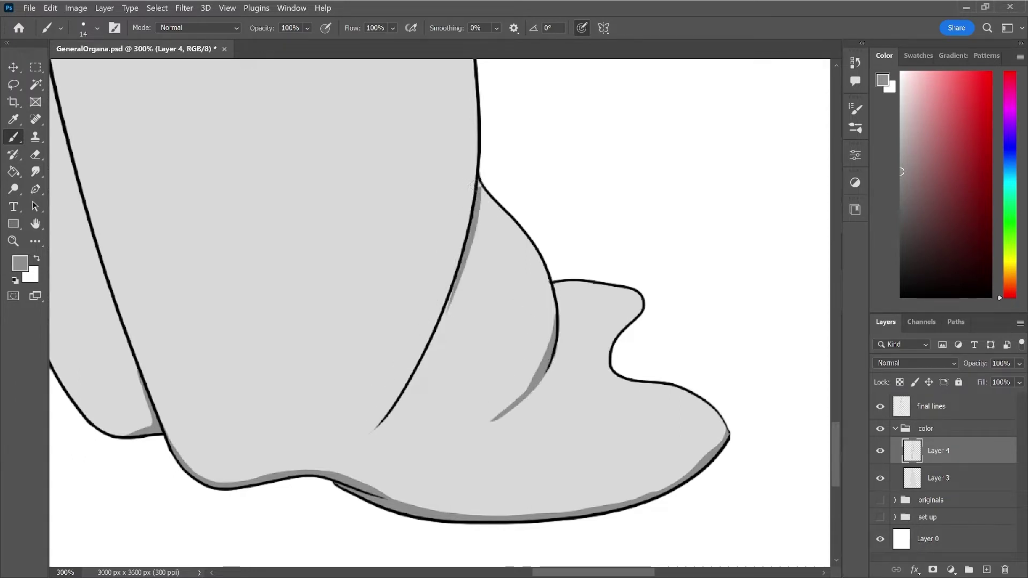
{"action": "mouse_move", "coordinate": [479, 182]}
{"action": "left_mouse_down"}
{"action": "mouse_move", "coordinate": [454, 282]}
{"action": "mouse_move", "coordinate": [393, 396]}
{"action": "left_mouse_up"}
{"action": "key", "text": "ctrl+z"}
{"action": "left_click_drag", "start_coordinate": [452, 284], "coordinate": [398, 392]}
{"action": "key", "text": "ctrl+z"}
- Shade the long inner outline's lower part and its full length, then zoom out
{"action": "mouse_move", "coordinate": [364, 435]}
{"action": "left_mouse_down"}
{"action": "mouse_move", "coordinate": [416, 384]}
{"action": "mouse_move", "coordinate": [439, 341]}
{"action": "left_mouse_up"}
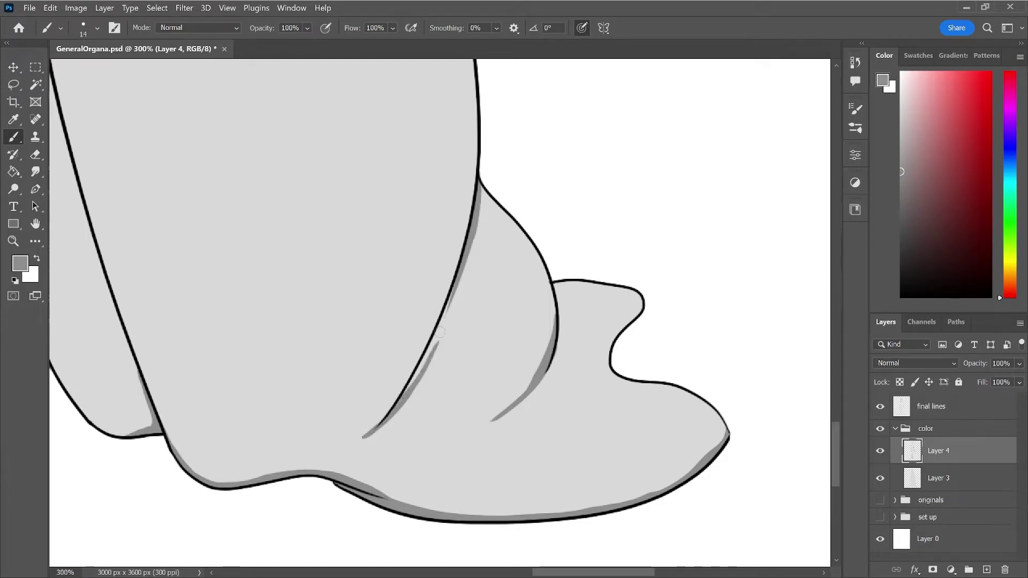
{"action": "left_click_drag", "start_coordinate": [407, 389], "coordinate": [430, 342]}
{"action": "mouse_move", "coordinate": [403, 394]}
{"action": "left_mouse_down"}
{"action": "mouse_move", "coordinate": [451, 301]}
{"action": "mouse_move", "coordinate": [444, 323]}
{"action": "left_mouse_up"}
{"action": "left_click_drag", "start_coordinate": [455, 278], "coordinate": [427, 342]}
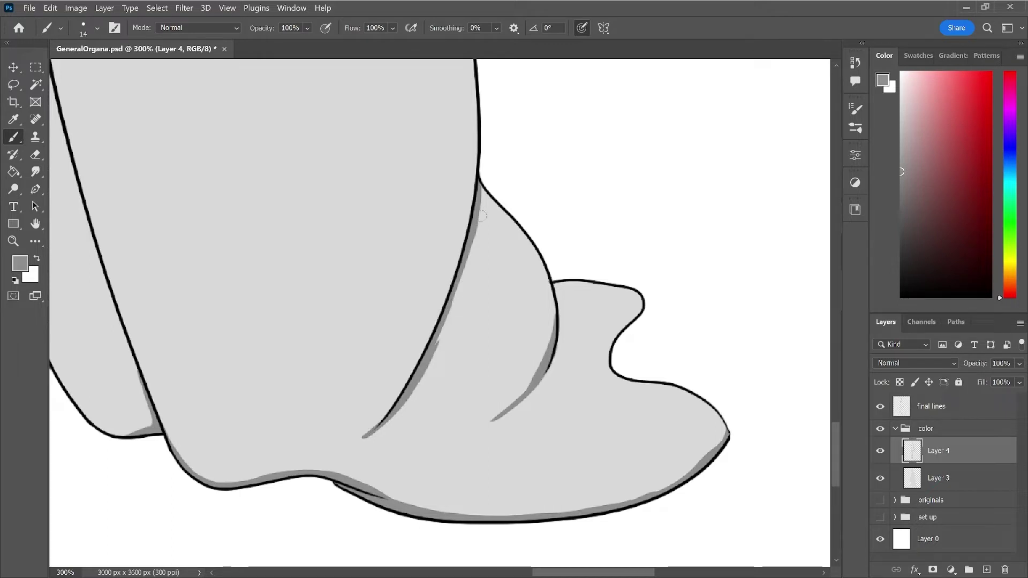
{"action": "left_click_drag", "start_coordinate": [479, 187], "coordinate": [417, 388]}
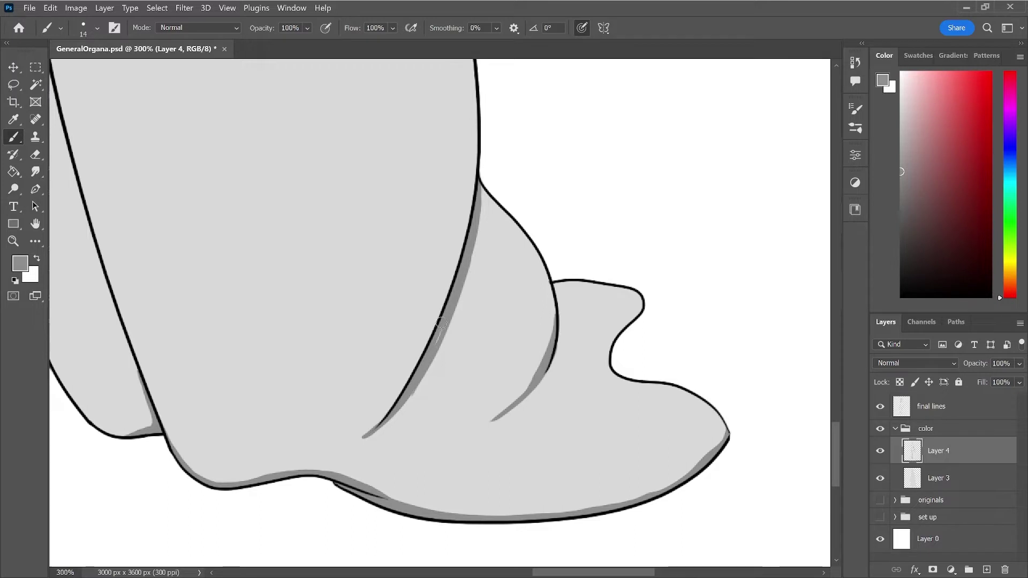
{"action": "left_click_drag", "start_coordinate": [422, 383], "coordinate": [357, 451]}
{"action": "key", "text": "ctrl+z"}
{"action": "key", "text": "e"}
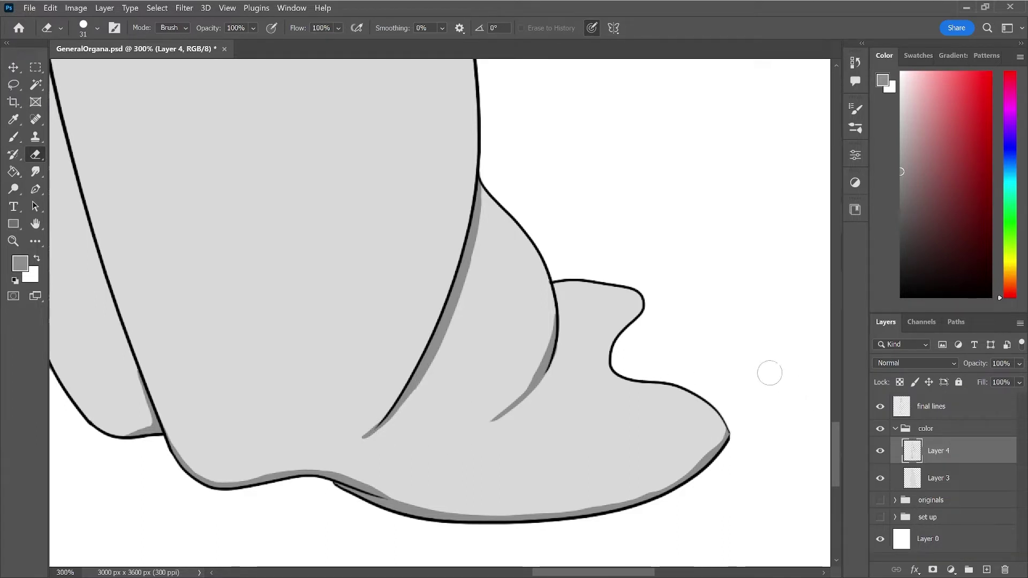
{"action": "key", "text": "b"}
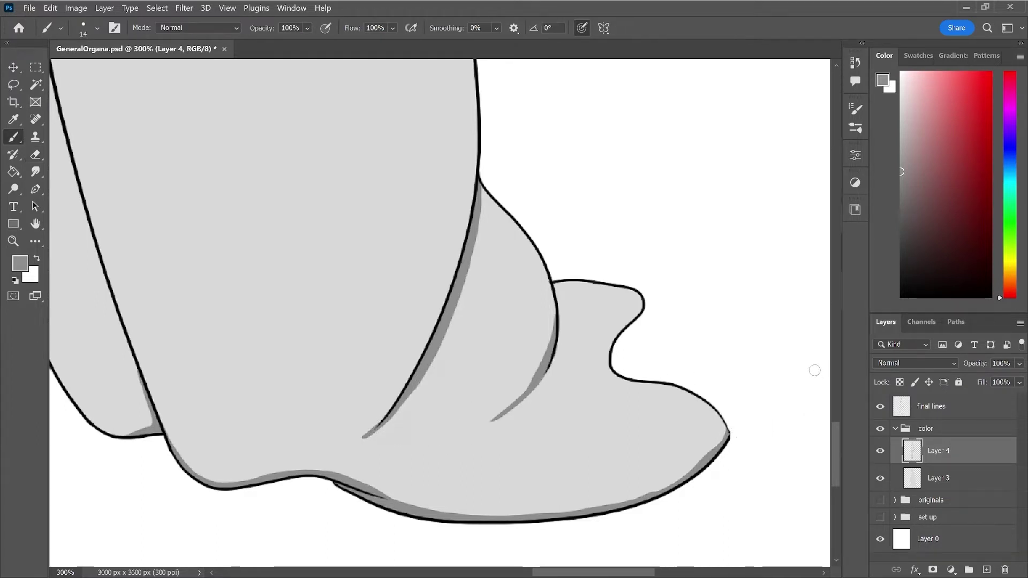
{"action": "key", "text": "ctrl+minus"}
{"action": "key", "text": "ctrl+minus"}
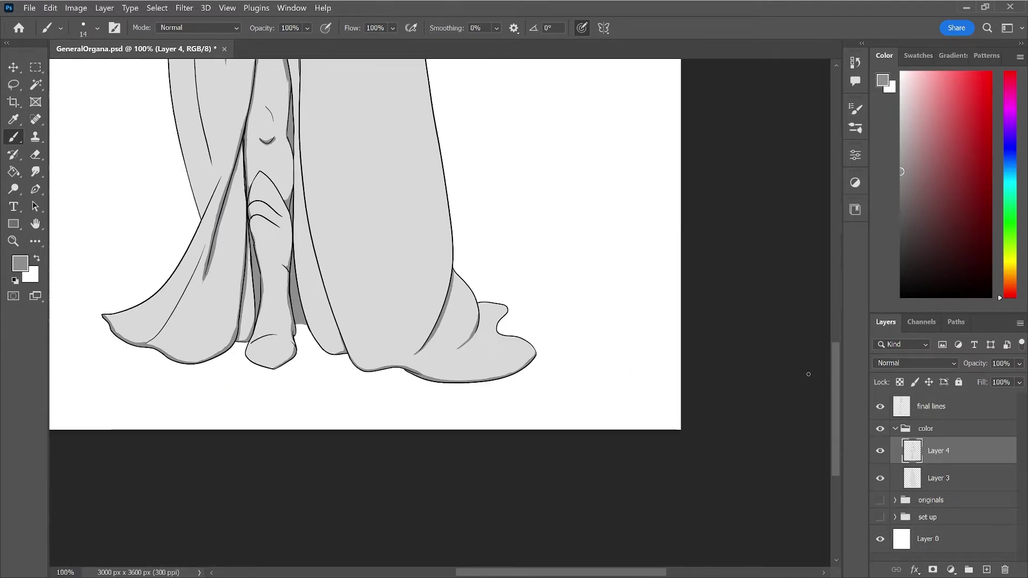
- Zoom in on the knee, shade the left fold edge, and trim it with the Eraser
{"action": "mouse_move", "coordinate": [838, 395]}
{"action": "left_mouse_down"}
{"action": "mouse_move", "coordinate": [837, 314]}
{"action": "mouse_move", "coordinate": [830, 344]}
{"action": "mouse_move", "coordinate": [813, 347]}
{"action": "left_mouse_up"}
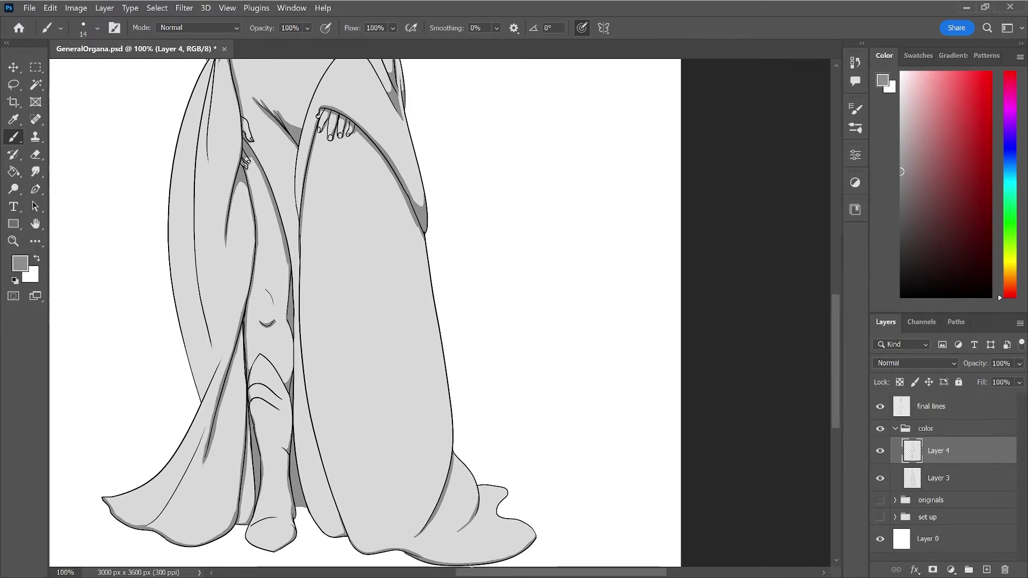
{"action": "left_click_drag", "start_coordinate": [475, 572], "coordinate": [412, 573]}
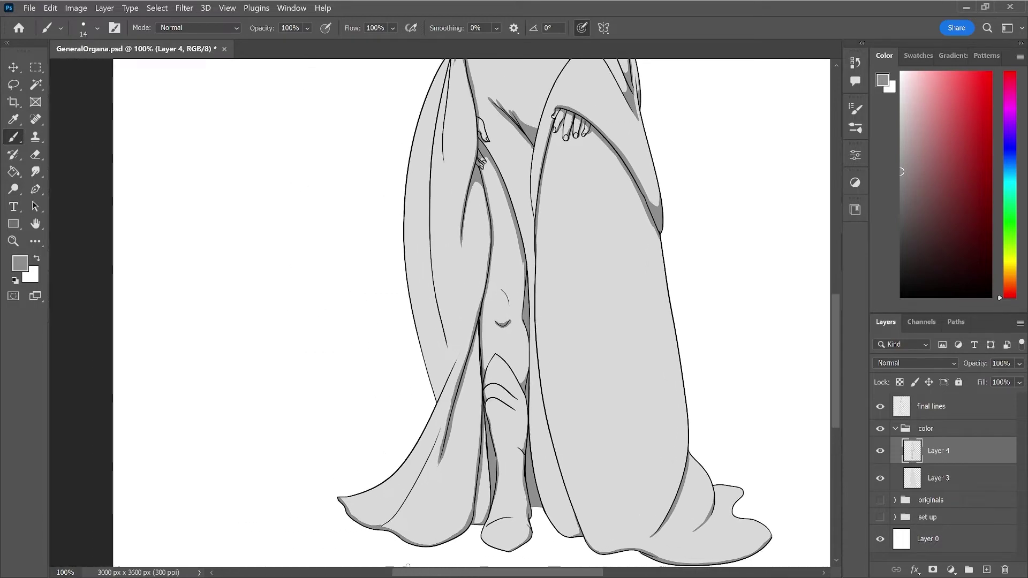
{"action": "key", "text": "ctrl+plus"}
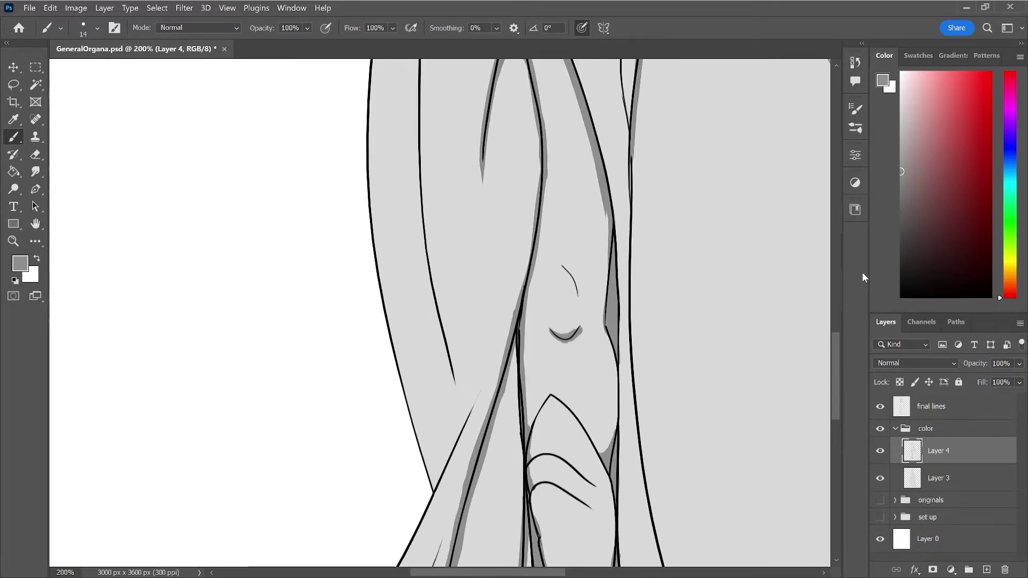
{"action": "left_click_drag", "start_coordinate": [837, 351], "coordinate": [836, 371]}
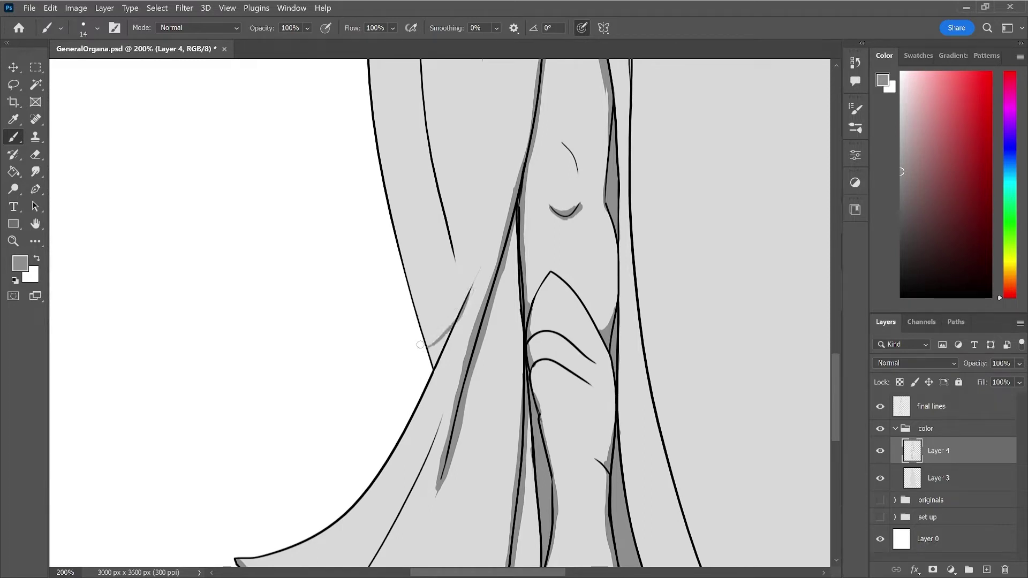
{"action": "left_click_drag", "start_coordinate": [432, 351], "coordinate": [444, 342]}
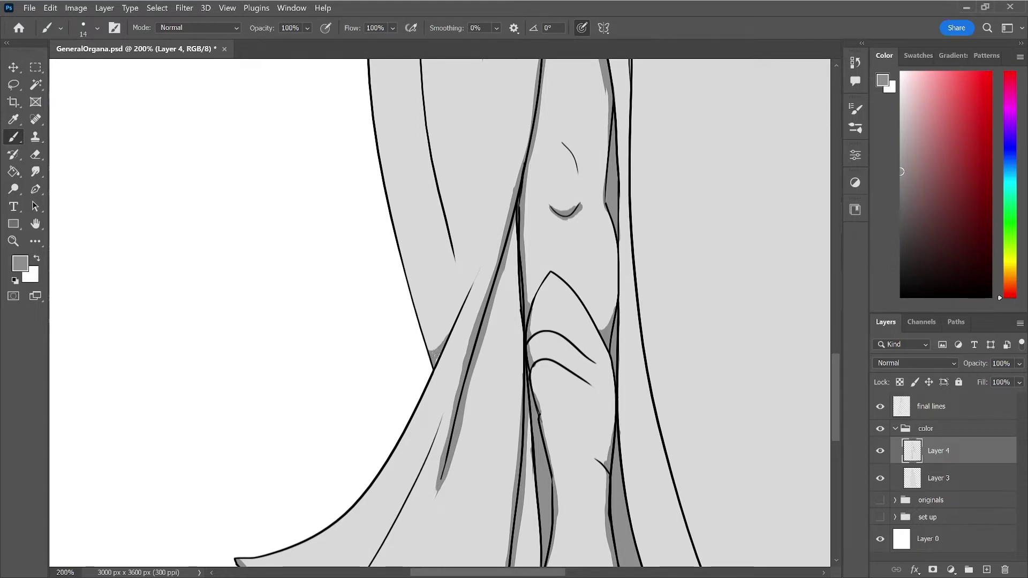
{"action": "left_click_drag", "start_coordinate": [442, 347], "coordinate": [452, 324]}
{"action": "key", "text": "e"}
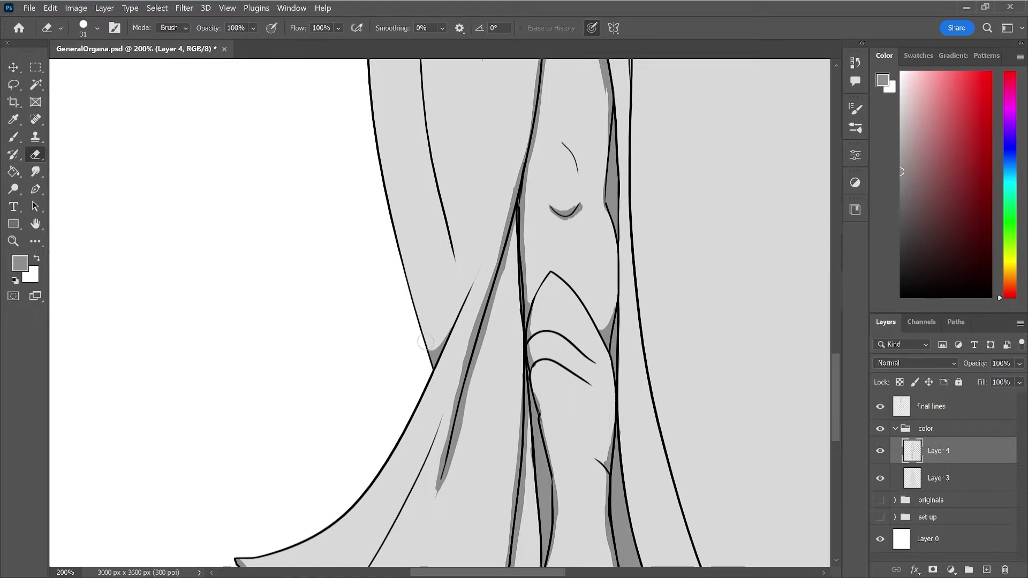
{"action": "left_click_drag", "start_coordinate": [435, 345], "coordinate": [443, 330]}
- Shade along the left drape's lower fold line, undoing misplaced hem strokes
{"action": "left_click_drag", "start_coordinate": [834, 390], "coordinate": [837, 417]}
{"action": "key", "text": "b"}
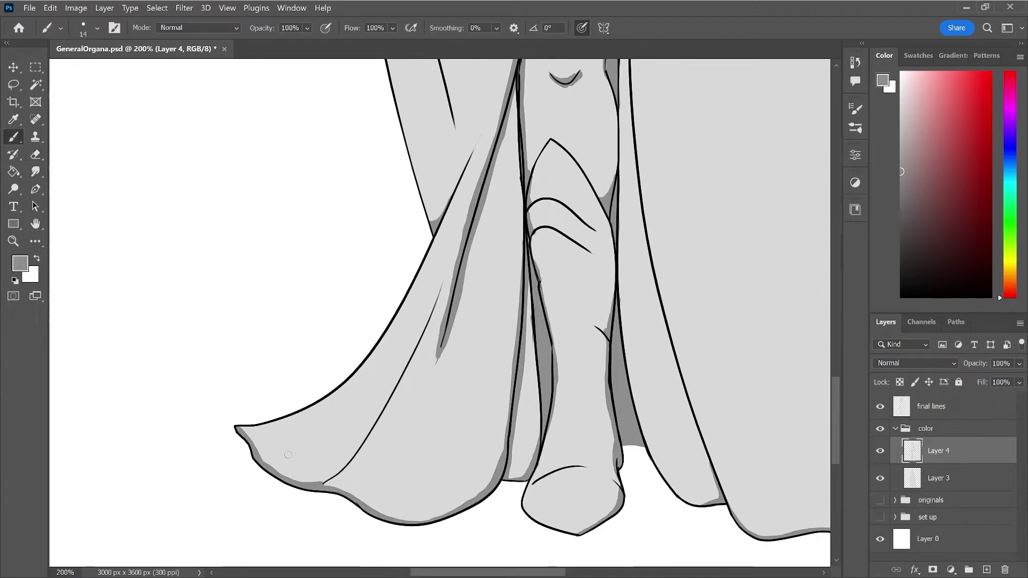
{"action": "left_click_drag", "start_coordinate": [290, 477], "coordinate": [339, 463]}
{"action": "key", "text": "ctrl+z"}
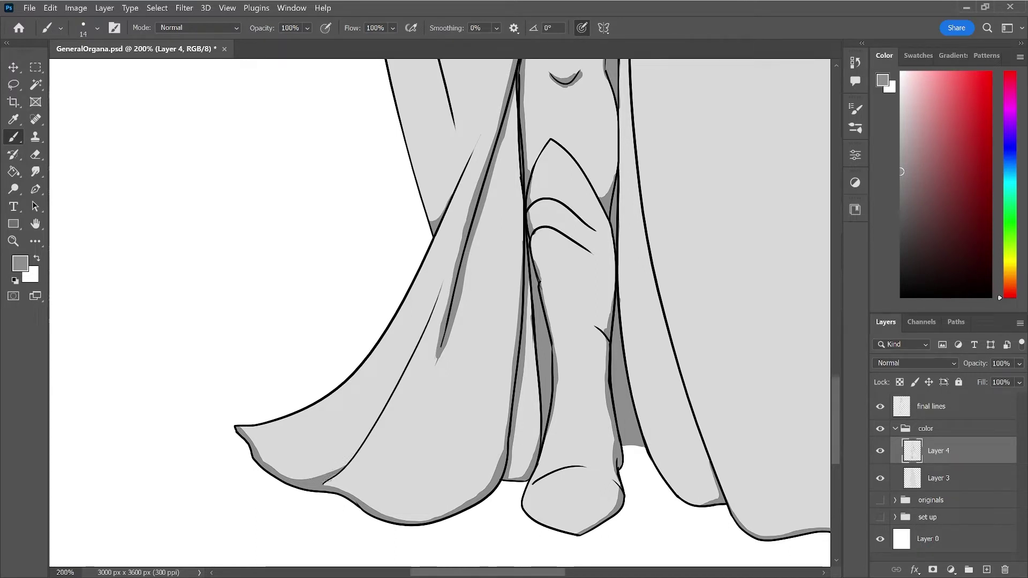
{"action": "left_click_drag", "start_coordinate": [382, 411], "coordinate": [322, 473]}
{"action": "key", "text": "ctrl+z"}
{"action": "left_click_drag", "start_coordinate": [376, 420], "coordinate": [333, 469]}
{"action": "key", "text": "e"}
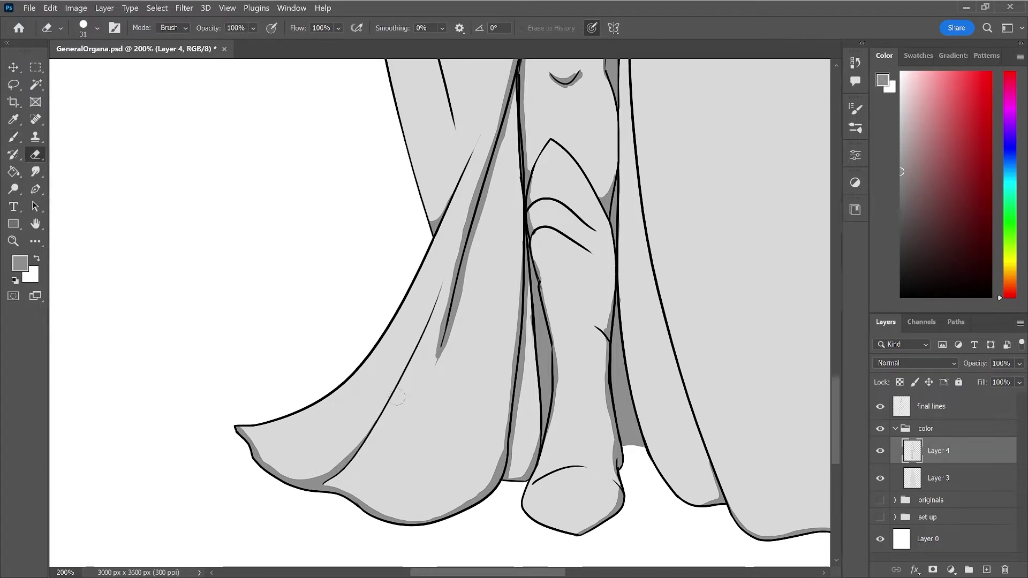
{"action": "key", "text": "b"}
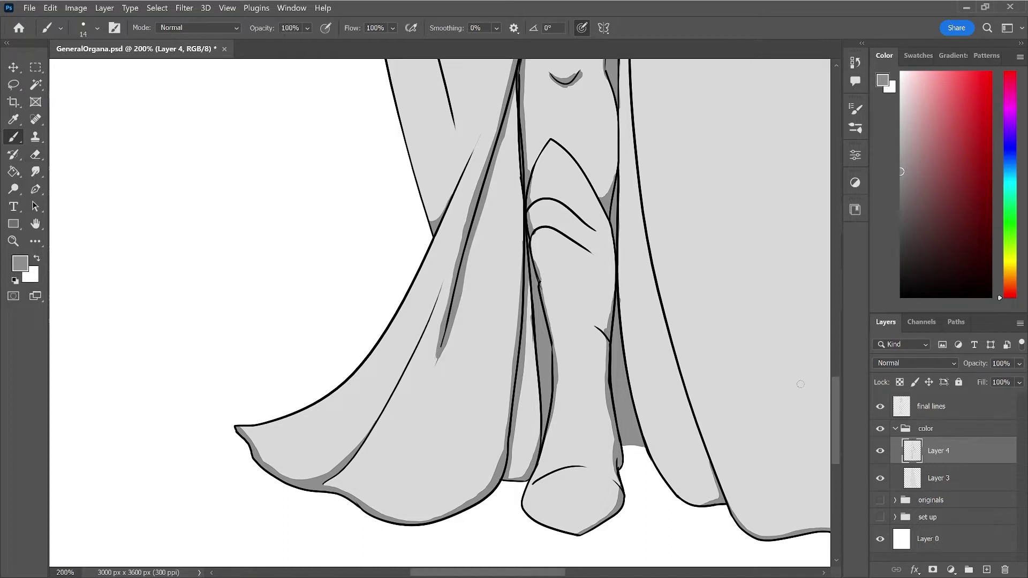
- Replace the long fold shadow with a short darker one, tapering its lower end
{"action": "left_click_drag", "start_coordinate": [440, 349], "coordinate": [399, 424]}
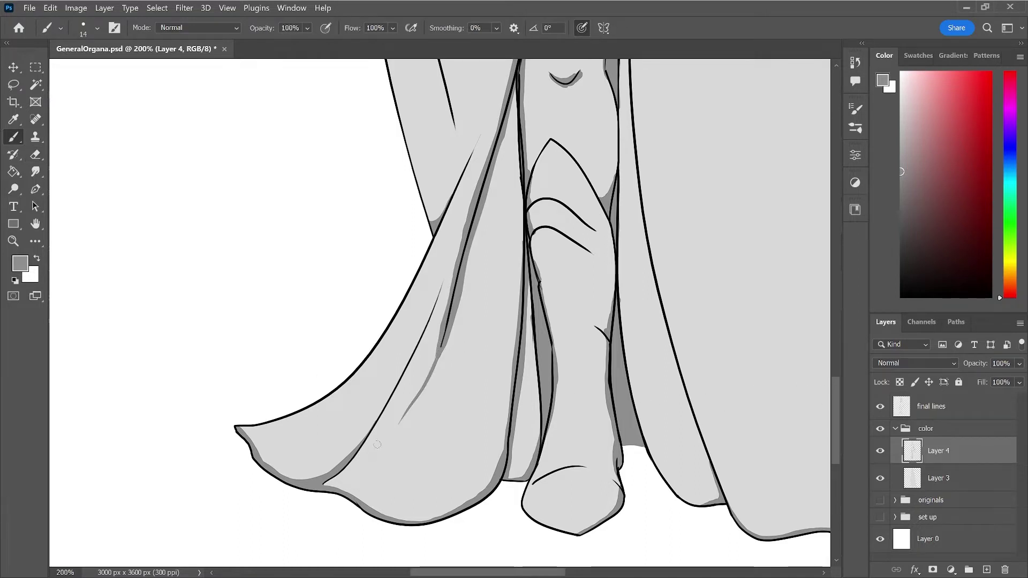
{"action": "key", "text": "ctrl+z"}
{"action": "left_click_drag", "start_coordinate": [436, 364], "coordinate": [442, 336]}
{"action": "key", "text": "e"}
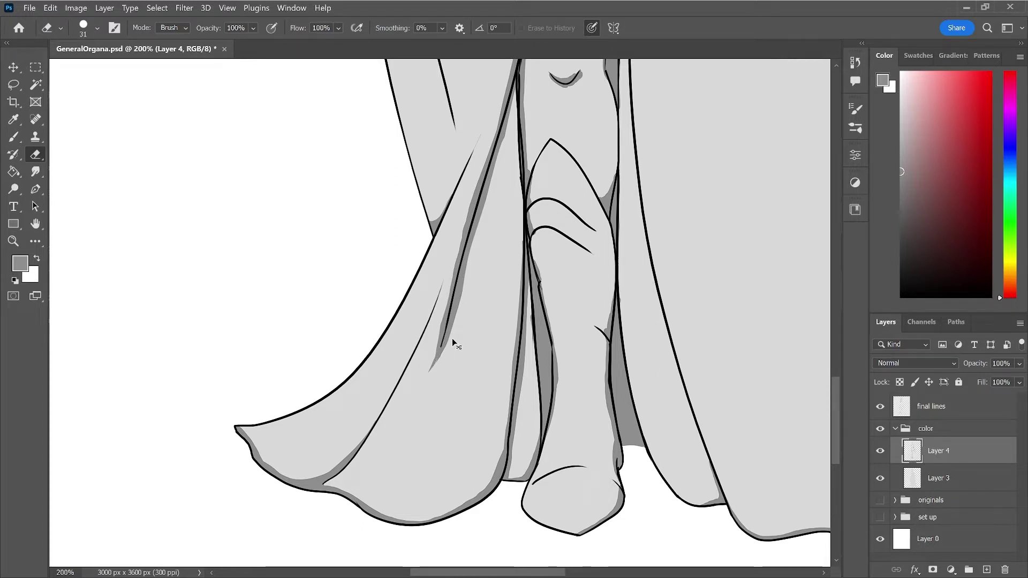
{"action": "mouse_move", "coordinate": [448, 337]}
{"action": "left_mouse_down"}
{"action": "mouse_move", "coordinate": [436, 364]}
{"action": "mouse_move", "coordinate": [449, 349]}
{"action": "left_mouse_up"}
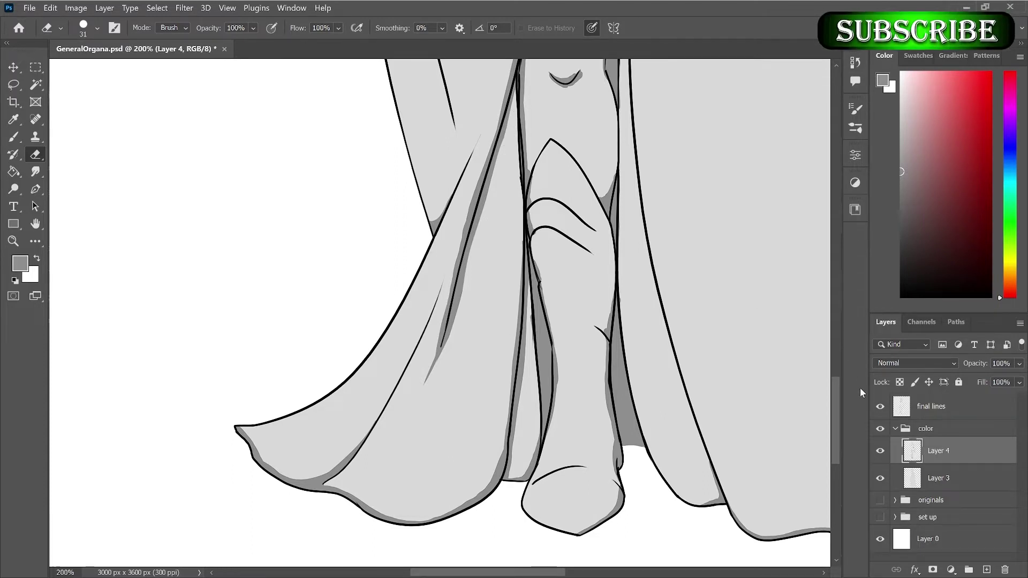
{"action": "key", "text": "b"}
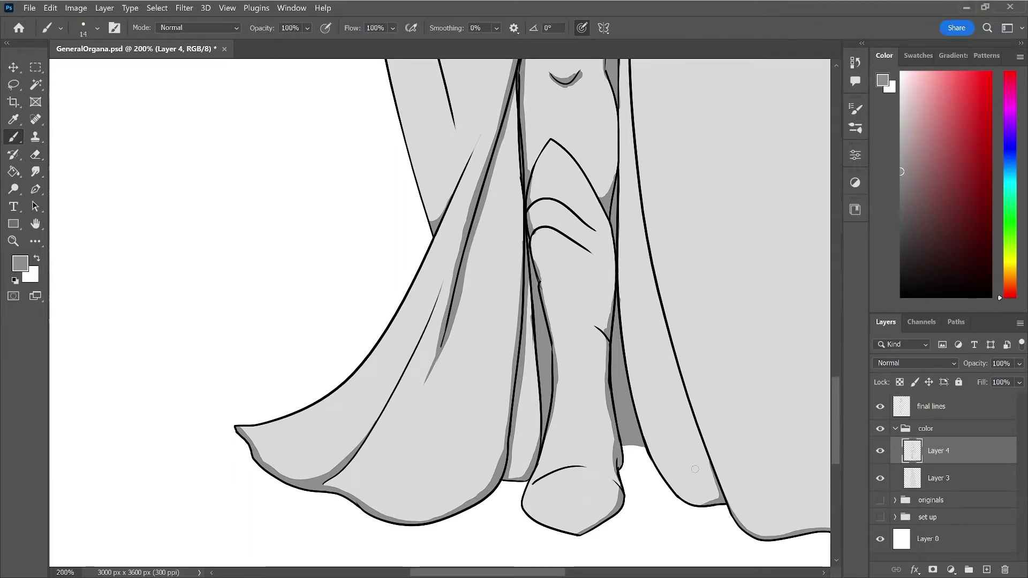
{"action": "left_click_drag", "start_coordinate": [709, 463], "coordinate": [713, 494]}
{"action": "key", "text": "ctrl+z"}
{"action": "left_click_drag", "start_coordinate": [836, 461], "coordinate": [835, 431]}
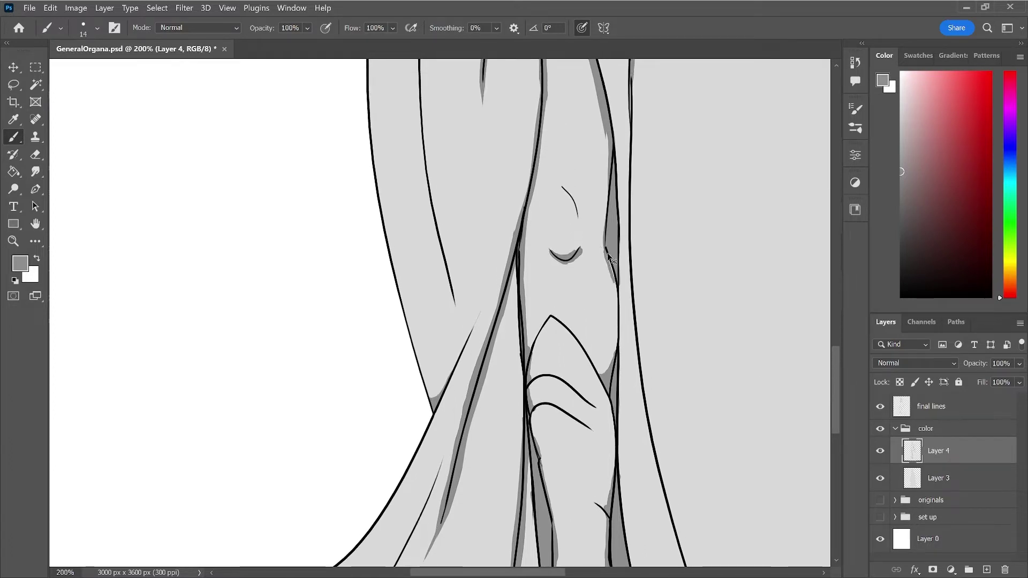
- Shade two short grey strokes along the right fold line
{"action": "left_click_drag", "start_coordinate": [604, 251], "coordinate": [615, 282]}
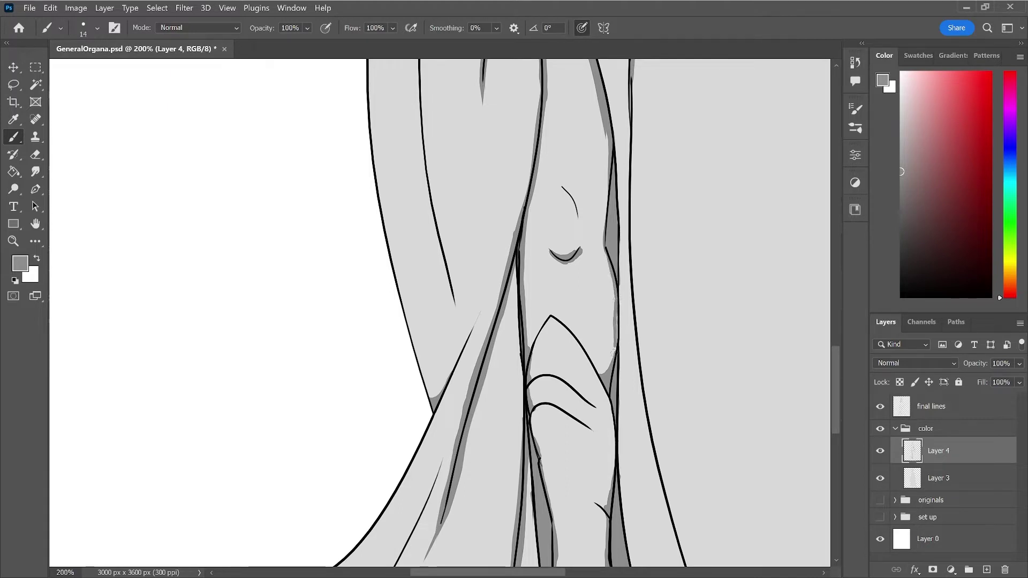
{"action": "left_click_drag", "start_coordinate": [615, 320], "coordinate": [606, 366]}
{"action": "key", "text": "e"}
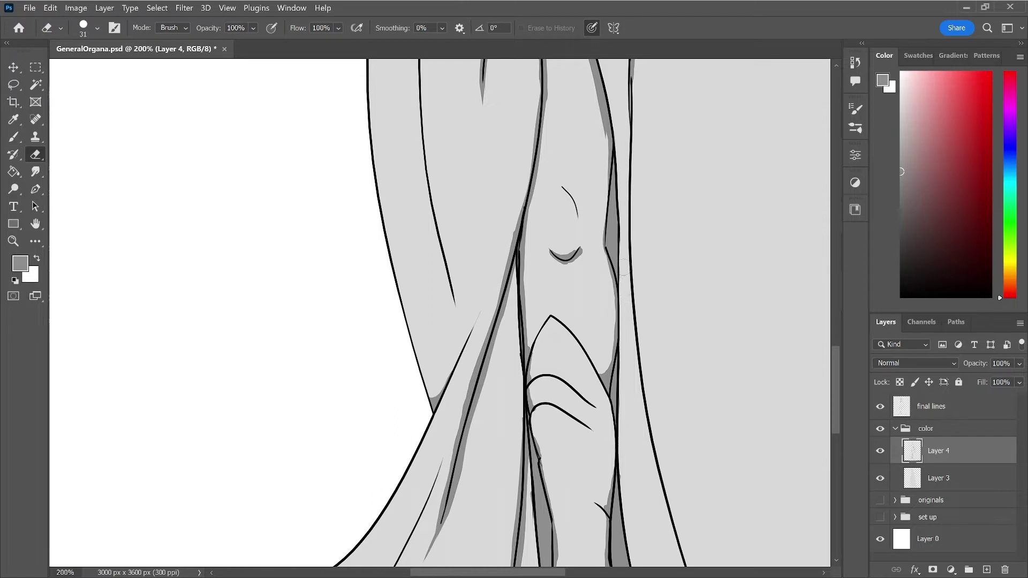
{"action": "mouse_move", "coordinate": [832, 341]}
{"action": "left_mouse_down"}
{"action": "mouse_move", "coordinate": [830, 312]}
{"action": "mouse_move", "coordinate": [836, 340]}
{"action": "left_mouse_up"}
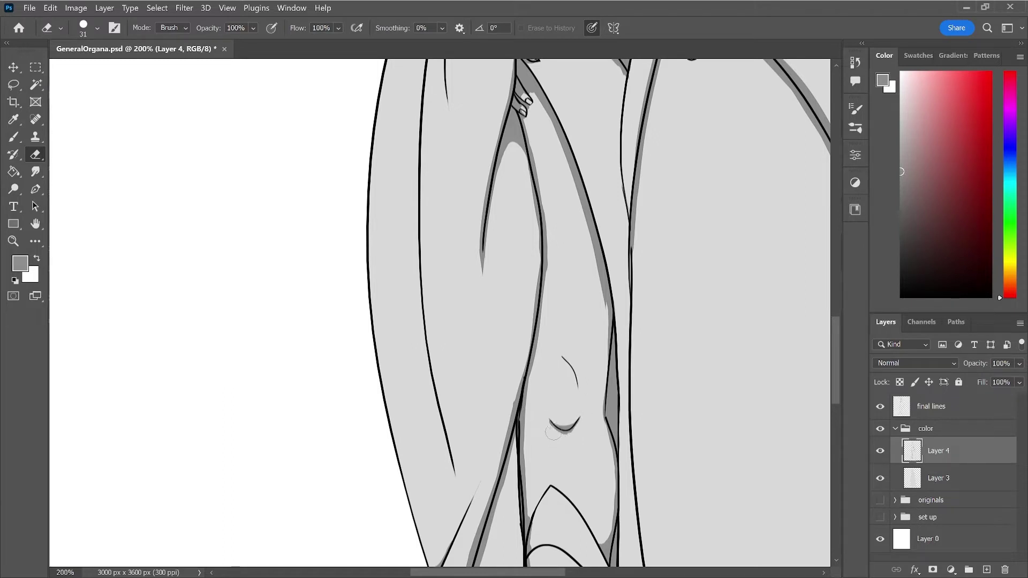
{"action": "key", "text": "b"}
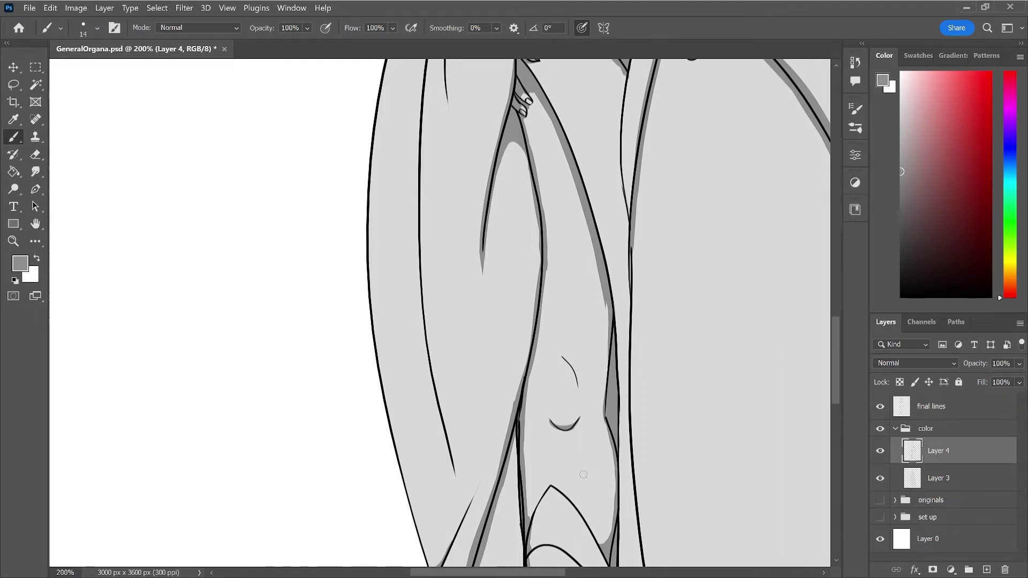
- Add short grey shadow strokes on the lower folds, repainting one misplaced stroke
{"action": "left_click_drag", "start_coordinate": [583, 469], "coordinate": [583, 497]}
{"action": "mouse_move", "coordinate": [836, 380]}
{"action": "left_mouse_down"}
{"action": "mouse_move", "coordinate": [836, 364]}
{"action": "mouse_move", "coordinate": [835, 379]}
{"action": "left_mouse_up"}
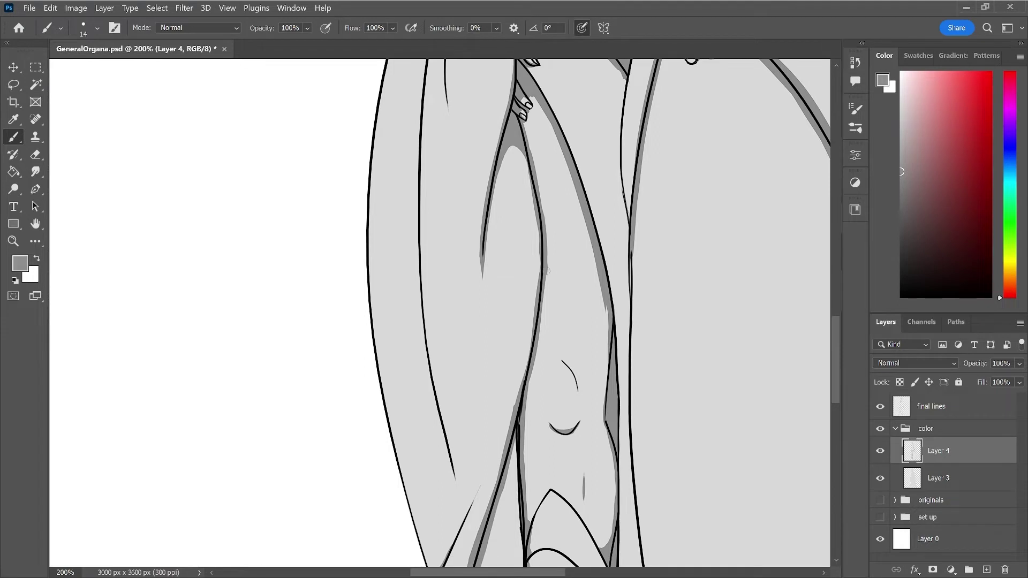
{"action": "left_click_drag", "start_coordinate": [546, 301], "coordinate": [530, 384]}
{"action": "key", "text": "ctrl+z"}
{"action": "left_click_drag", "start_coordinate": [547, 276], "coordinate": [539, 339]}
{"action": "left_click_drag", "start_coordinate": [837, 359], "coordinate": [838, 316]}
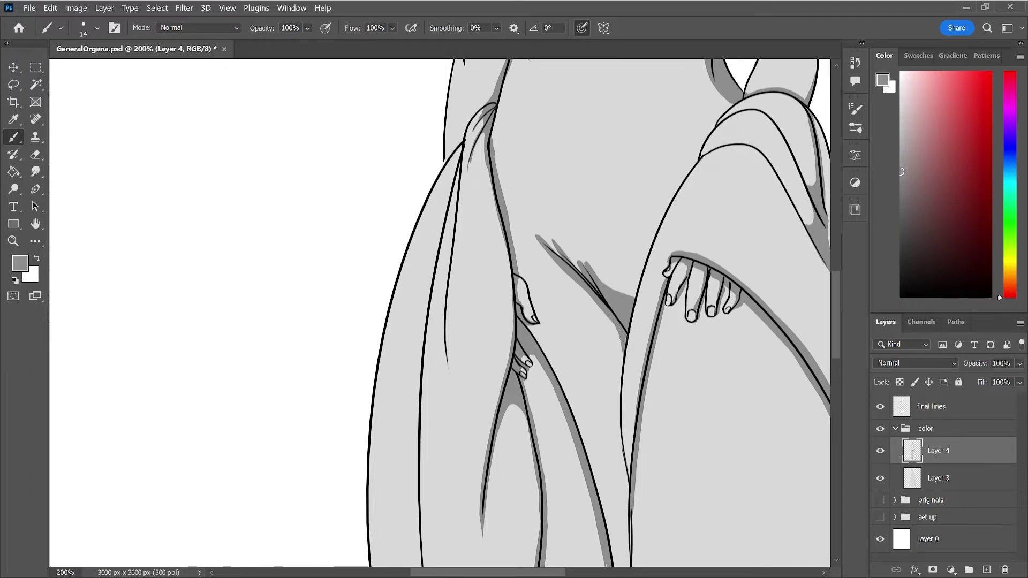
- Paint one grey shadow stroke down the hip line beside the left drape
{"action": "key", "text": "e"}
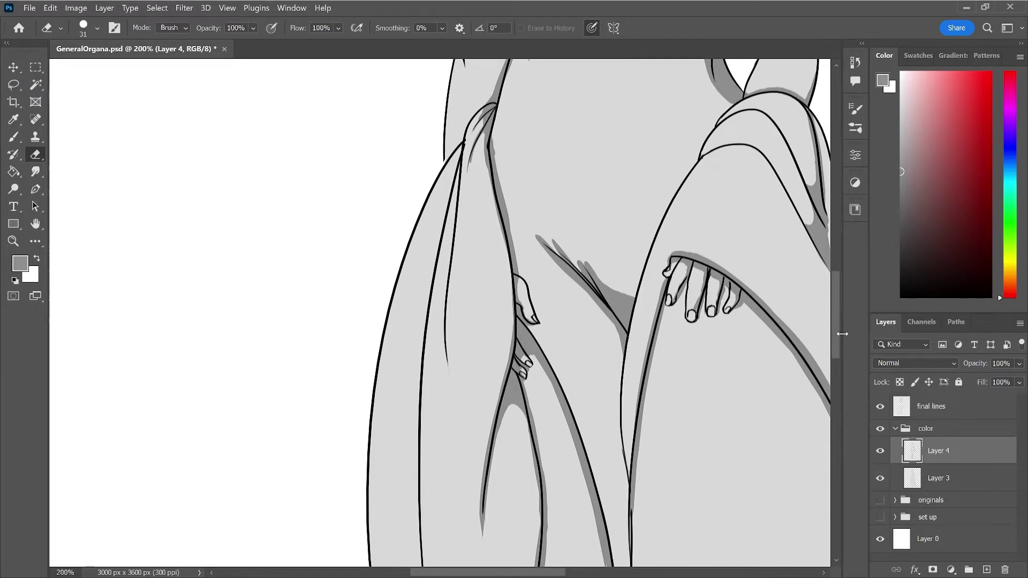
{"action": "left_click_drag", "start_coordinate": [838, 342], "coordinate": [838, 308]}
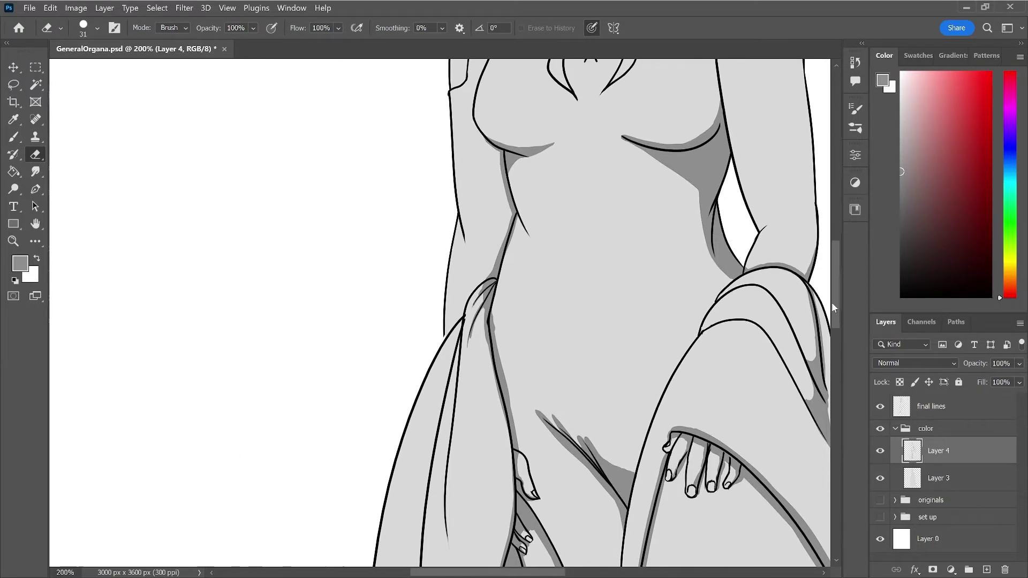
{"action": "key", "text": "b"}
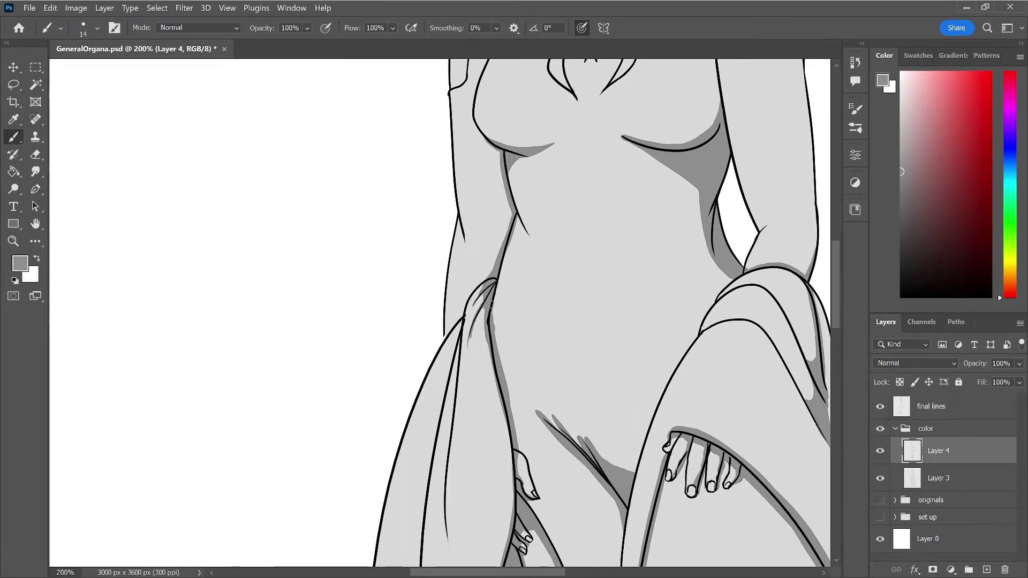
{"action": "left_click_drag", "start_coordinate": [496, 278], "coordinate": [493, 332]}
{"action": "key", "text": "e"}
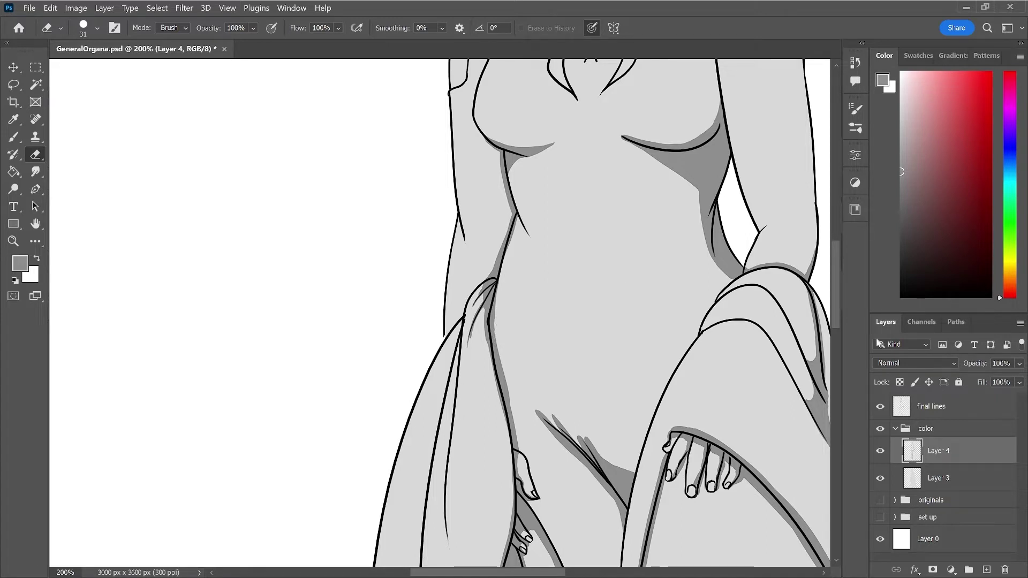
{"action": "left_click_drag", "start_coordinate": [839, 317], "coordinate": [839, 279]}
{"action": "key", "text": "b"}
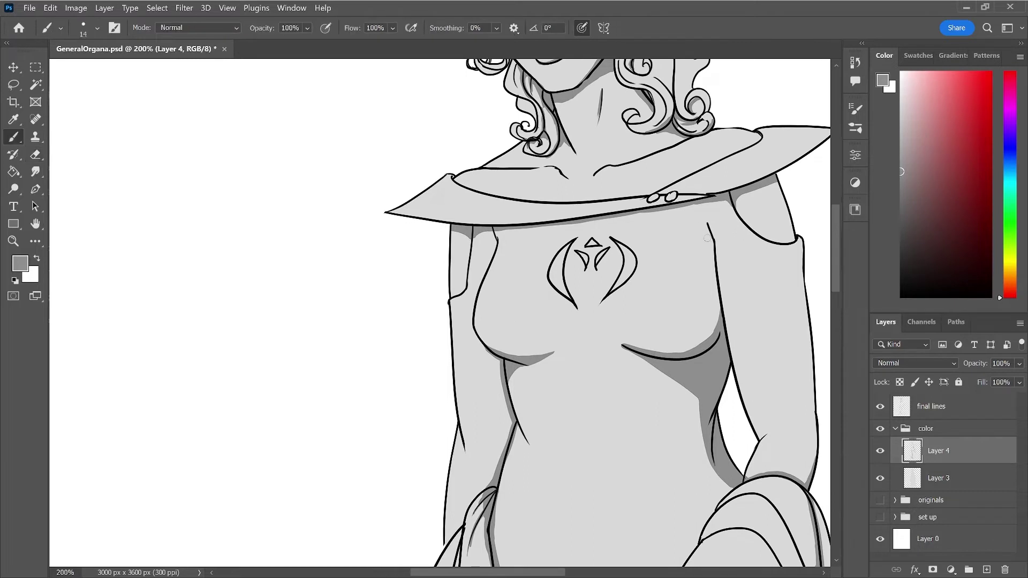
- Extend the shadow up the right torso side and touch up the left torso outline
{"action": "left_click_drag", "start_coordinate": [706, 225], "coordinate": [711, 256]}
{"action": "key", "text": "e"}
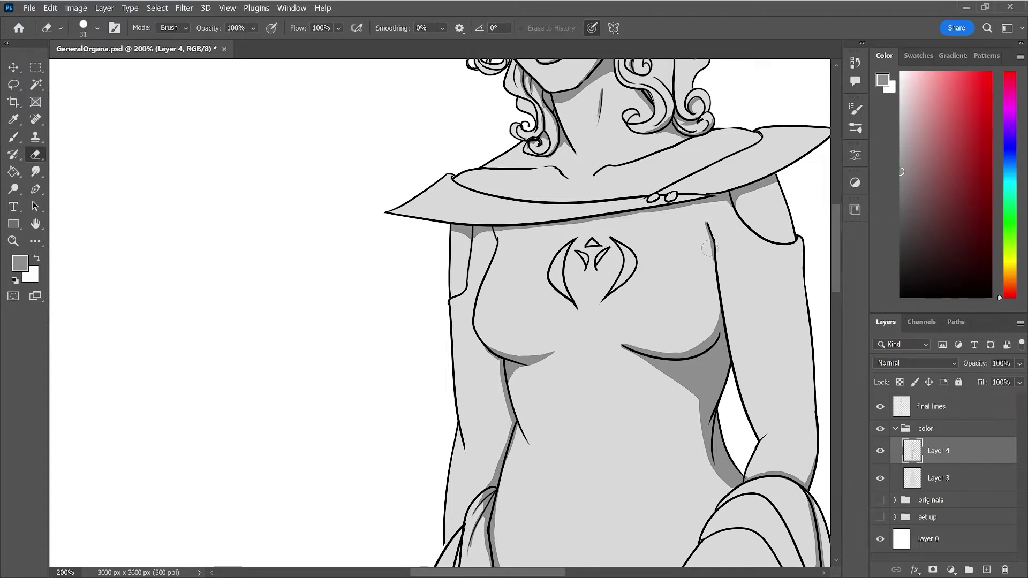
{"action": "key", "text": "b"}
{"action": "left_click_drag", "start_coordinate": [487, 232], "coordinate": [495, 241]}
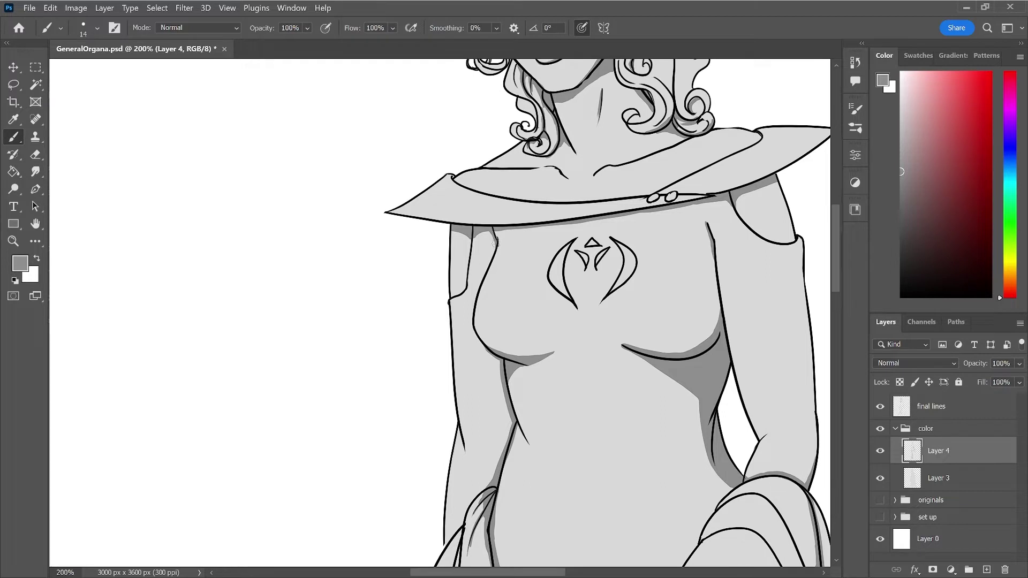
{"action": "key", "text": "e"}
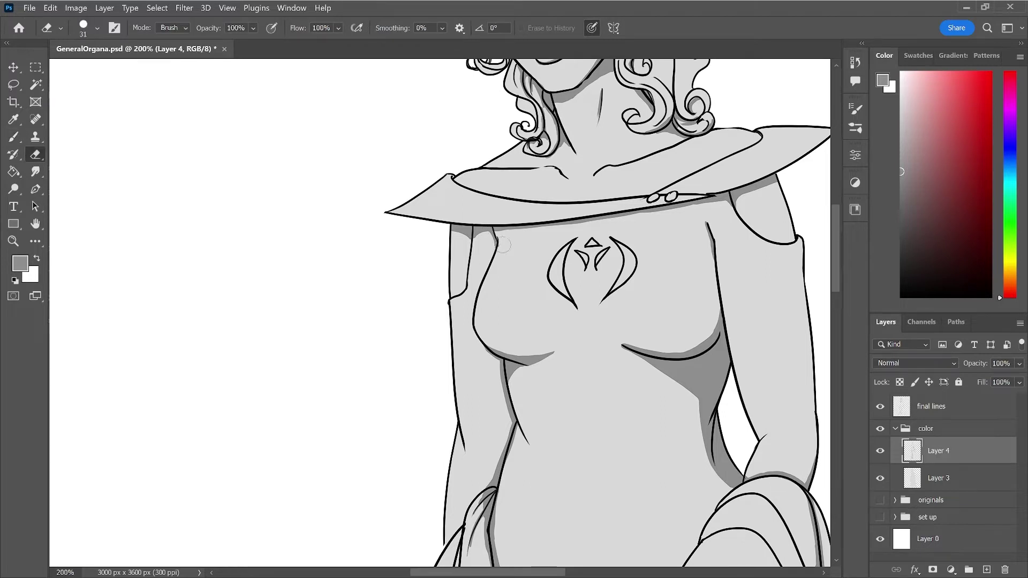
{"action": "key", "text": "b"}
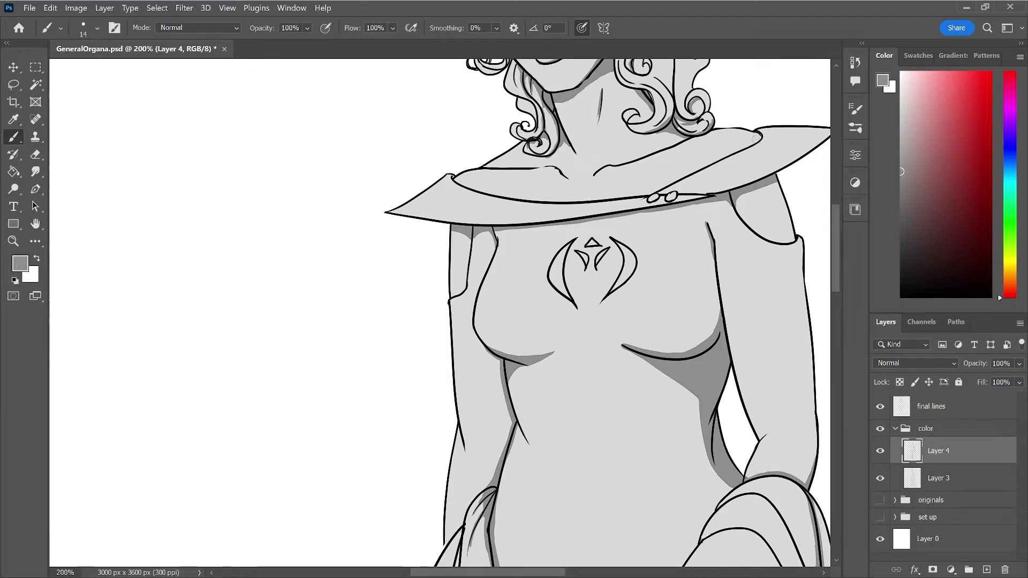
- Fill the small collar-edge gap and add a shadow under the chin, then zoom out
{"action": "left_click_drag", "start_coordinate": [754, 132], "coordinate": [759, 143]}
{"action": "left_click_drag", "start_coordinate": [837, 234], "coordinate": [836, 205]}
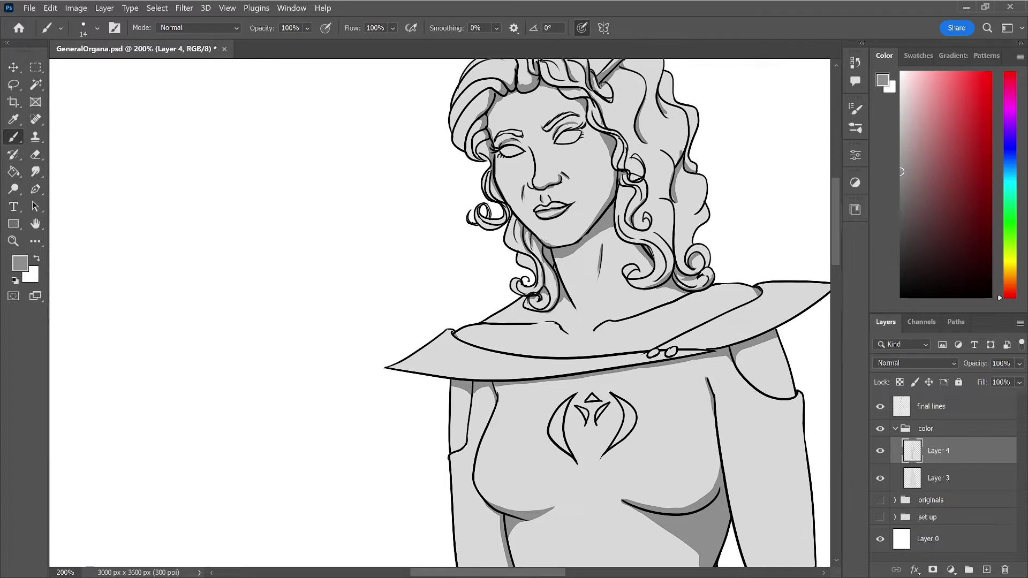
{"action": "left_click_drag", "start_coordinate": [544, 243], "coordinate": [566, 245]}
{"action": "key", "text": "e"}
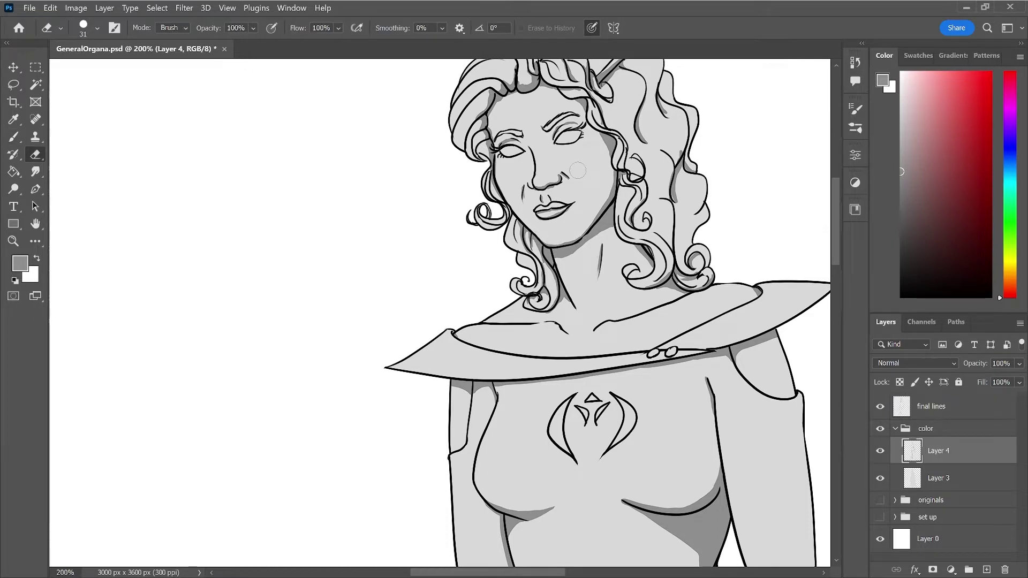
{"action": "key", "text": "ctrl+minus"}
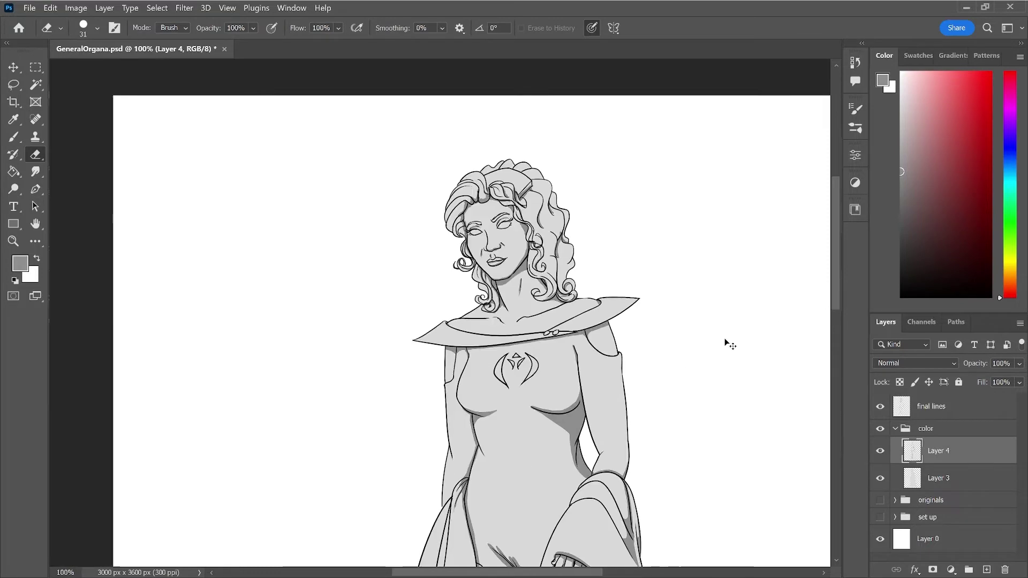
- Zoom out to the whole figure and save the document
{"action": "key", "text": "ctrl+minus"}
{"action": "key", "text": "ctrl+minus"}
{"action": "key", "text": "ctrl+minus"}
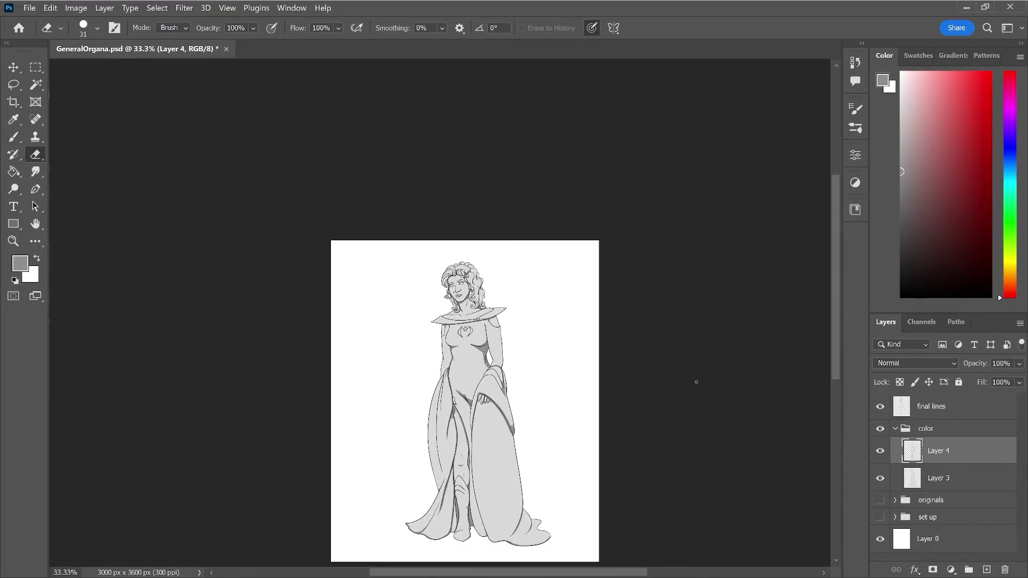
{"action": "scroll", "coordinate": [668, 393], "scroll_direction": "down", "scroll_amount": 2}
{"action": "key", "text": "ctrl+s"}
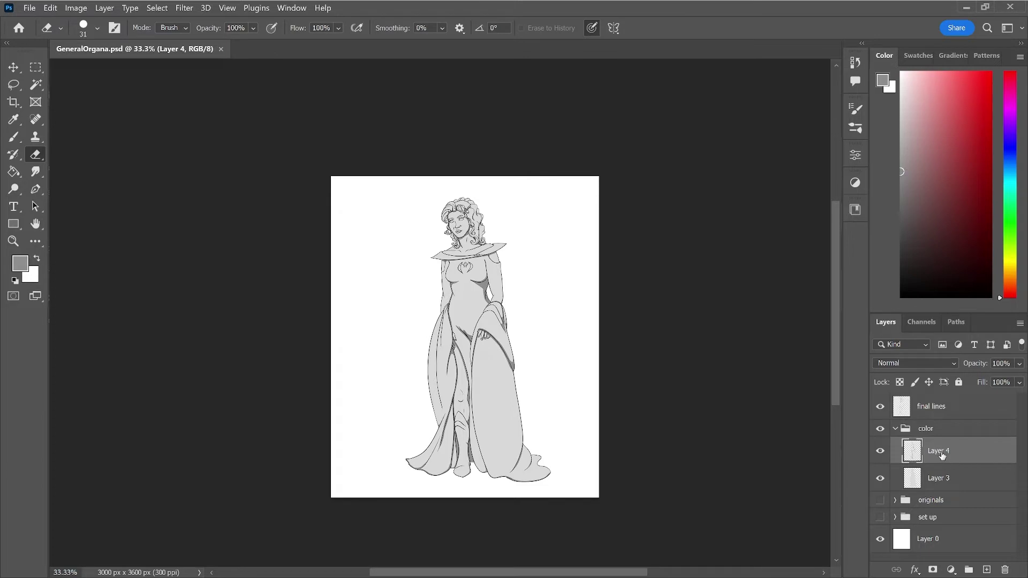
- Rename Layer 4 to 'first shadow' and Layer 3 to 'base'
{"action": "double_click", "coordinate": [940, 451]}
{"action": "type", "text": "first shadow"}
{"action": "key", "text": "Return"}
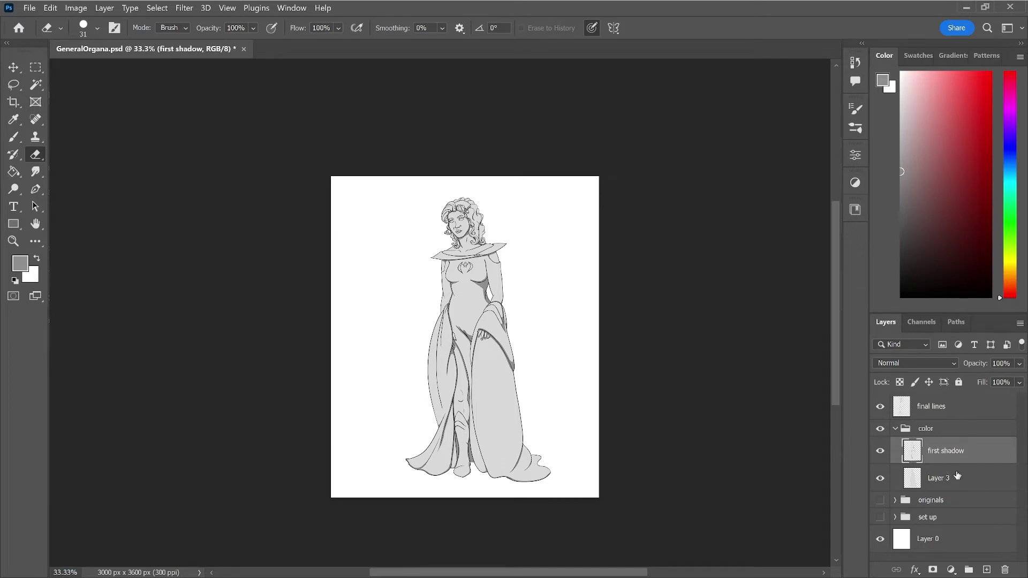
{"action": "double_click", "coordinate": [937, 478]}
{"action": "type", "text": "base"}
{"action": "key", "text": "Return"}
- Add a new empty layer above 'first shadow'
{"action": "left_click", "coordinate": [988, 453]}
{"action": "left_click", "coordinate": [986, 570]}
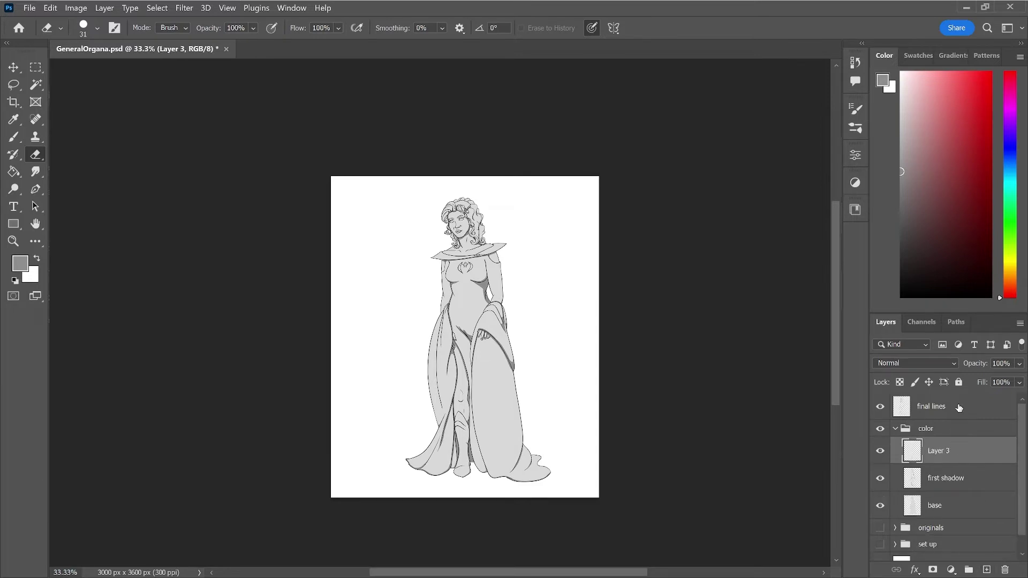
{"action": "scroll", "coordinate": [952, 361], "scroll_direction": "down", "scroll_amount": 9}
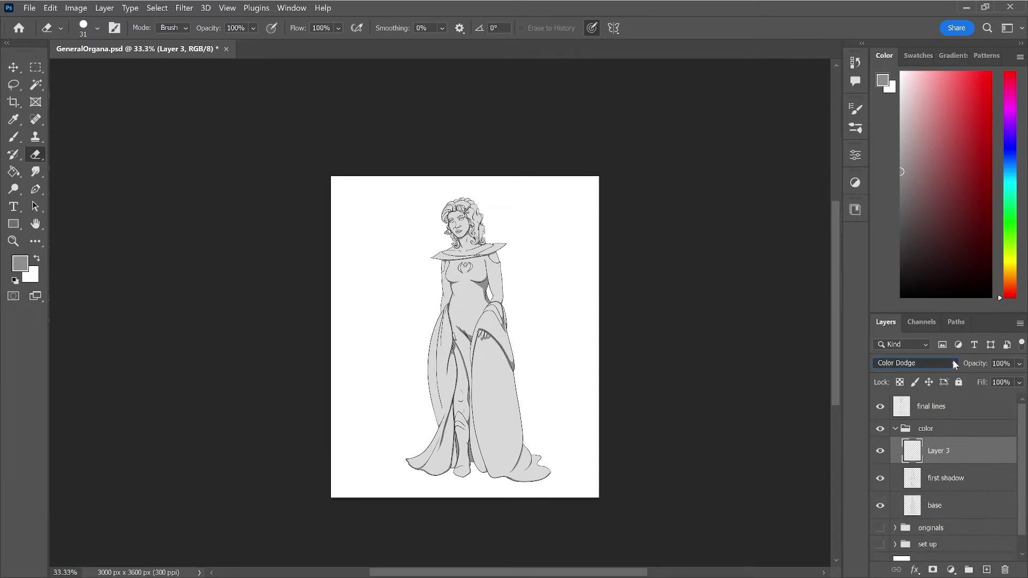
{"action": "scroll", "coordinate": [954, 364], "scroll_direction": "up", "scroll_amount": 6}
- Set the new layer to Multiply and test a red Paint Bucket fill, then undo it
{"action": "left_click", "coordinate": [990, 72]}
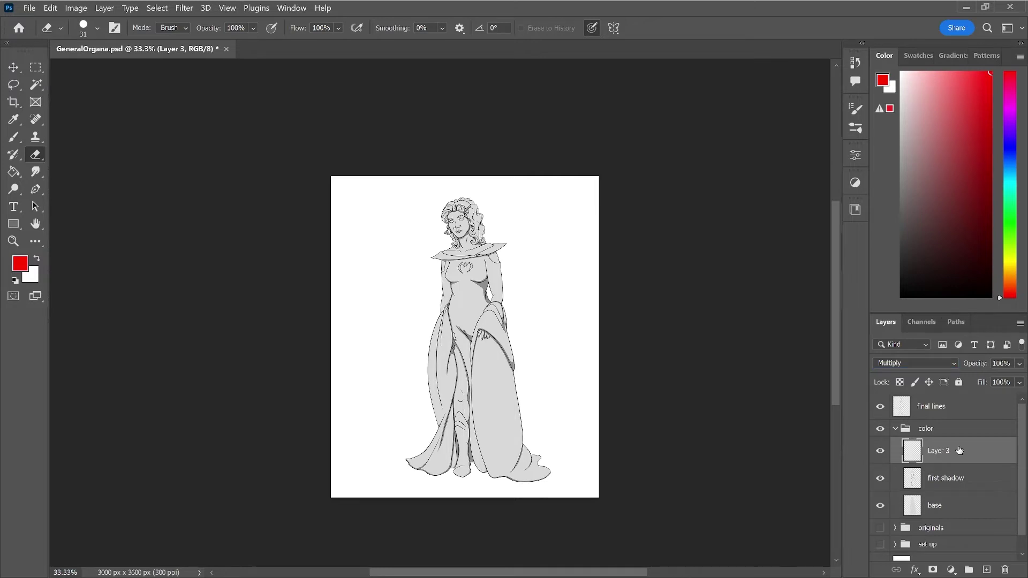
{"action": "key", "text": "h"}
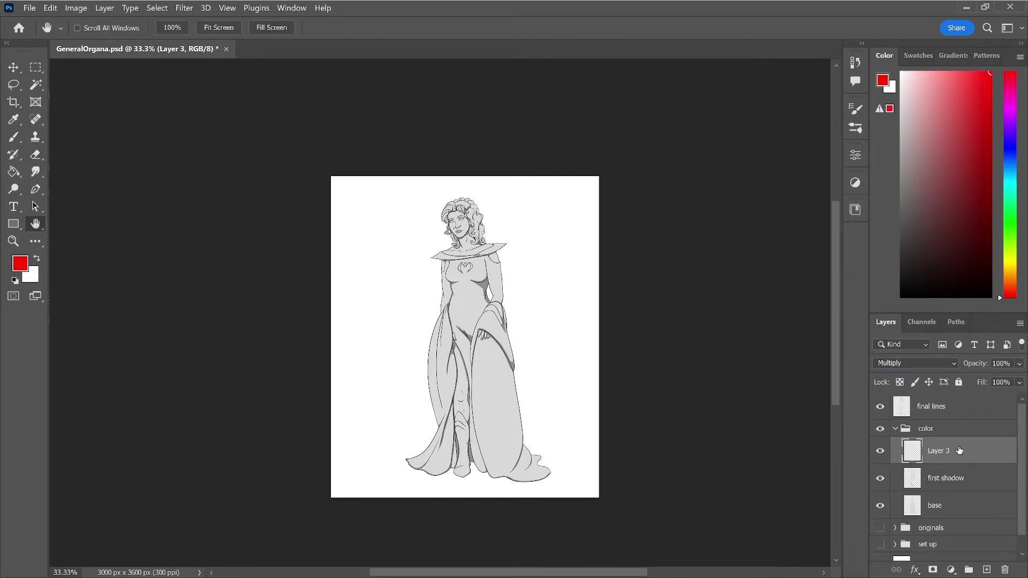
{"action": "key", "text": "g"}
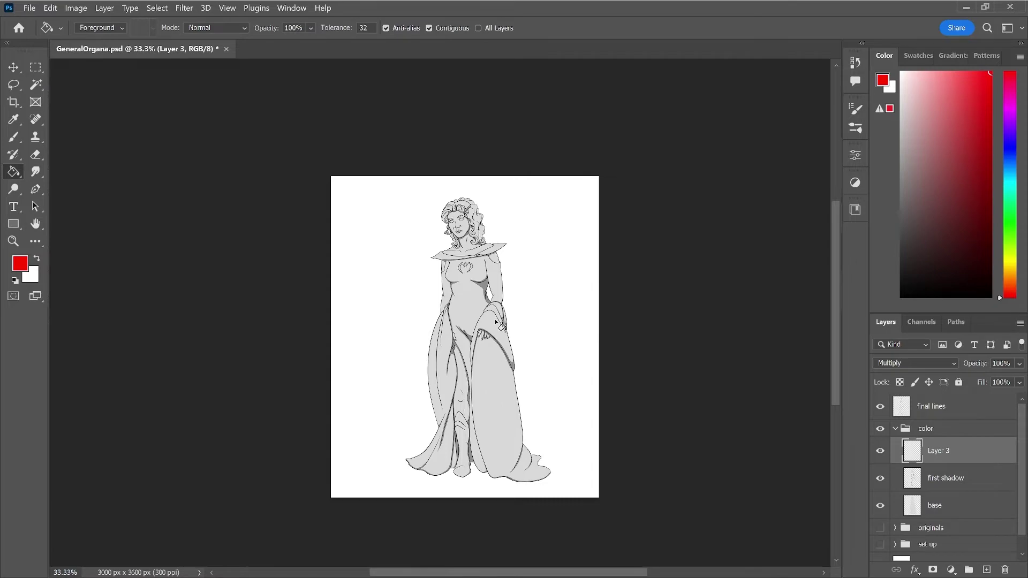
{"action": "left_click", "coordinate": [614, 317]}
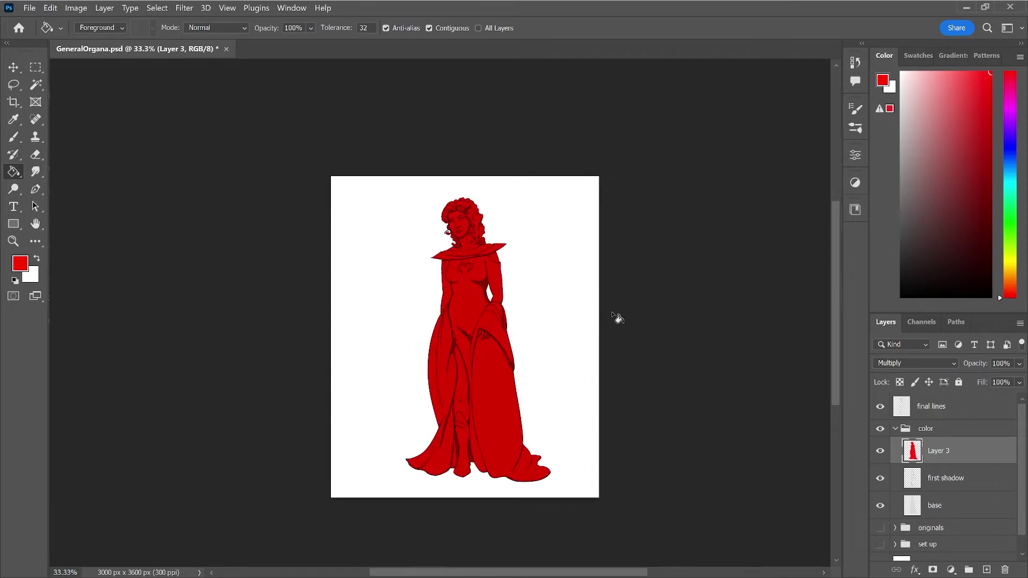
{"action": "key", "text": "ctrl+z"}
{"action": "key", "text": "ctrl+plus"}
{"action": "key", "text": "ctrl+plus"}
- Rename the new layer to 'skin' and zoom in on the upper figure
{"action": "double_click", "coordinate": [941, 451]}
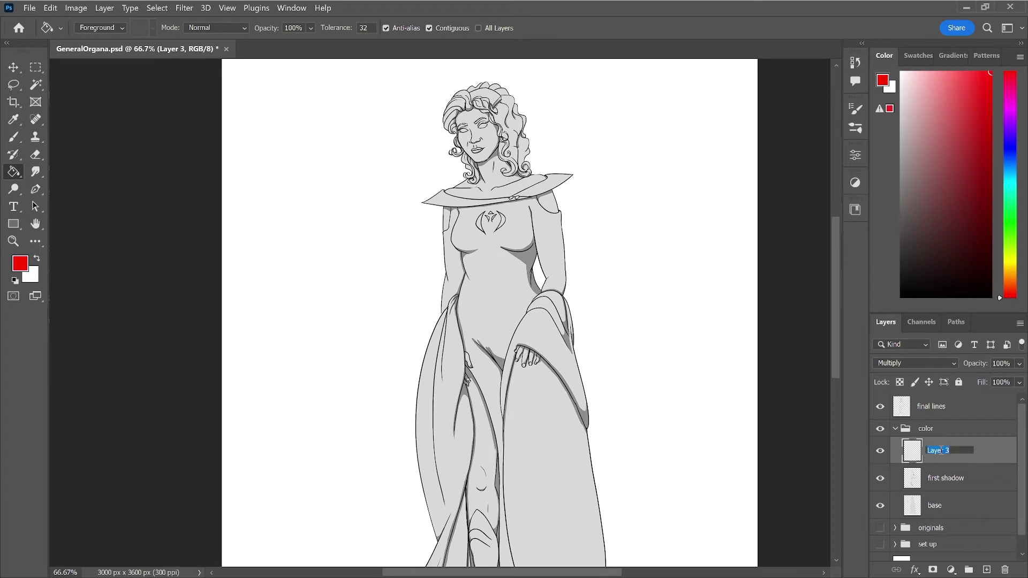
{"action": "type", "text": "sk"}
{"action": "key", "text": "Return"}
{"action": "key", "text": "ctrl+plus"}
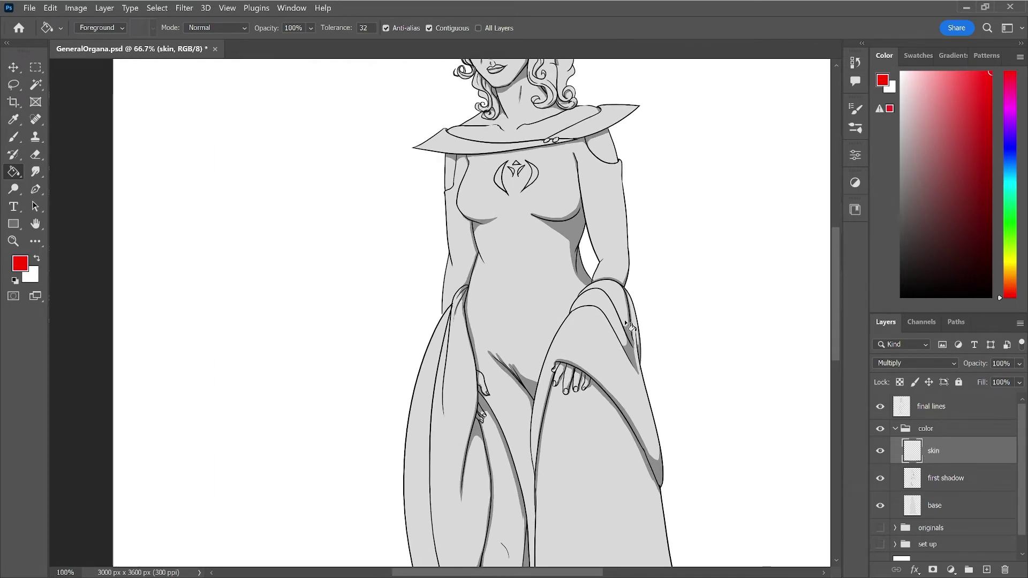
{"action": "scroll", "coordinate": [626, 324], "scroll_direction": "up", "scroll_amount": 2}
{"action": "scroll", "coordinate": [630, 325], "scroll_direction": "up", "scroll_amount": 2}
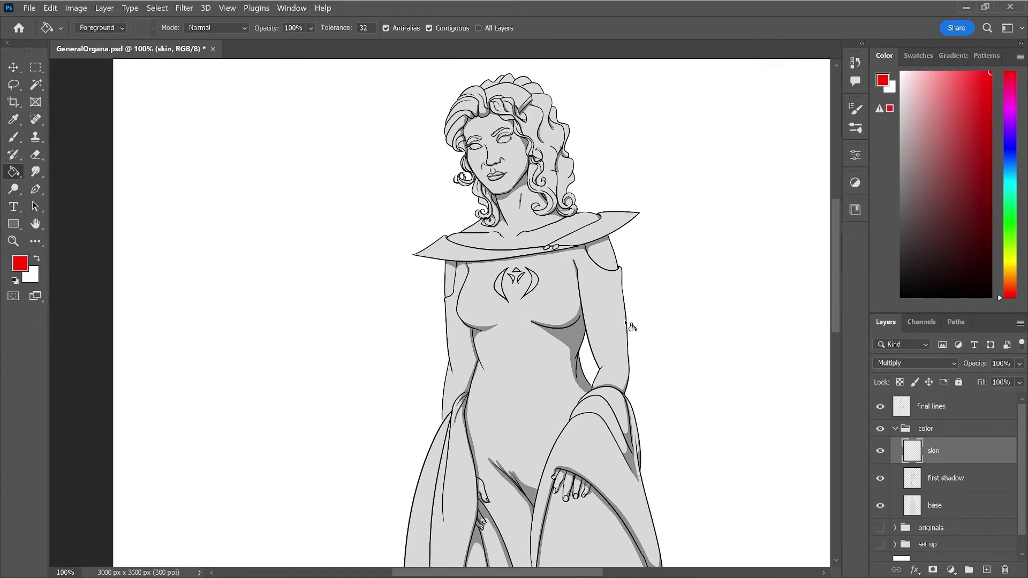
- Shift the hue toward orange and pick a pale, near-white peach, with the Brush active
{"action": "left_click", "coordinate": [914, 72]}
{"action": "left_click_drag", "start_coordinate": [913, 71], "coordinate": [915, 84]}
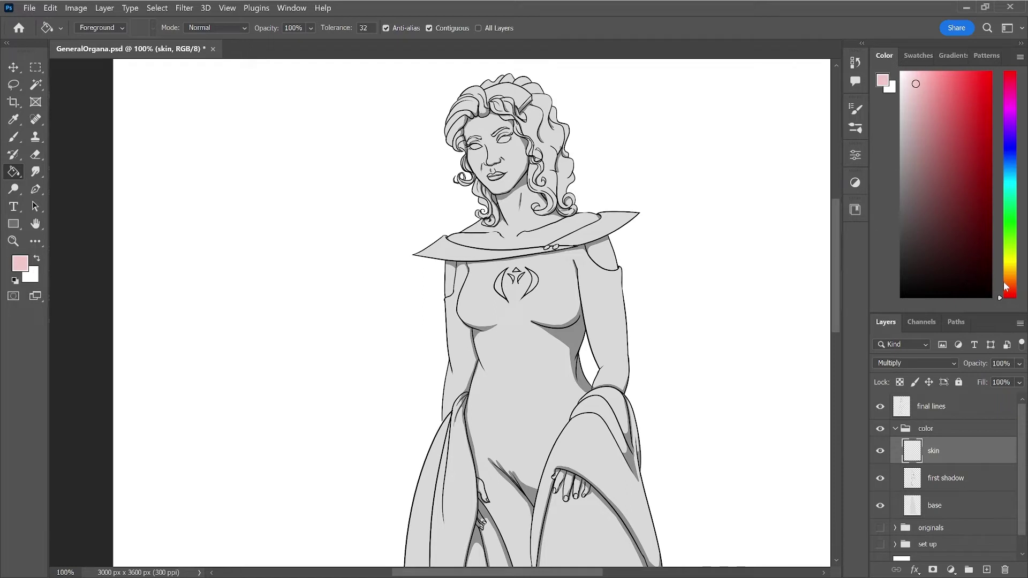
{"action": "left_click_drag", "start_coordinate": [1012, 296], "coordinate": [1016, 283]}
{"action": "left_click_drag", "start_coordinate": [916, 80], "coordinate": [915, 72]}
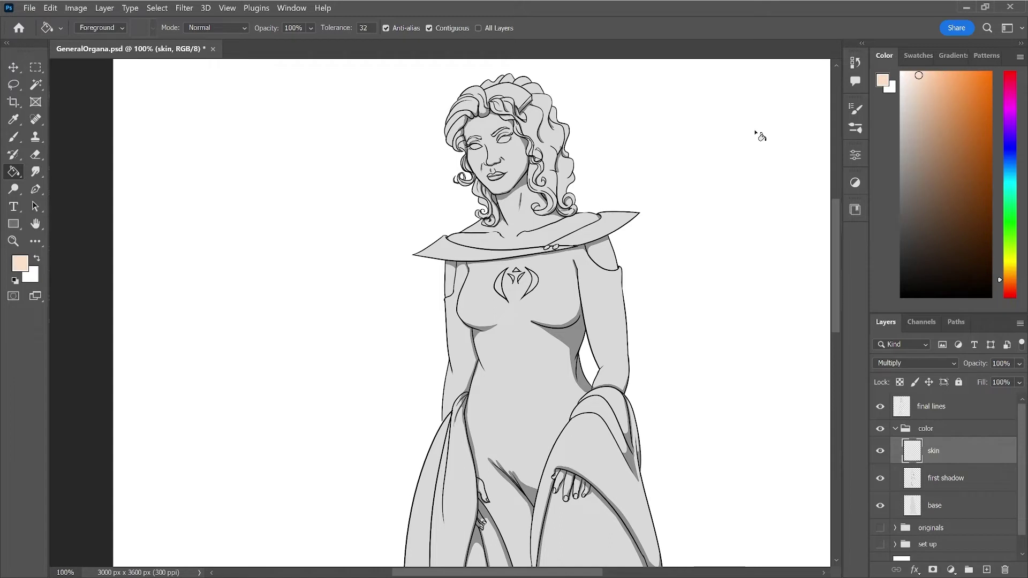
{"action": "key", "text": "b"}
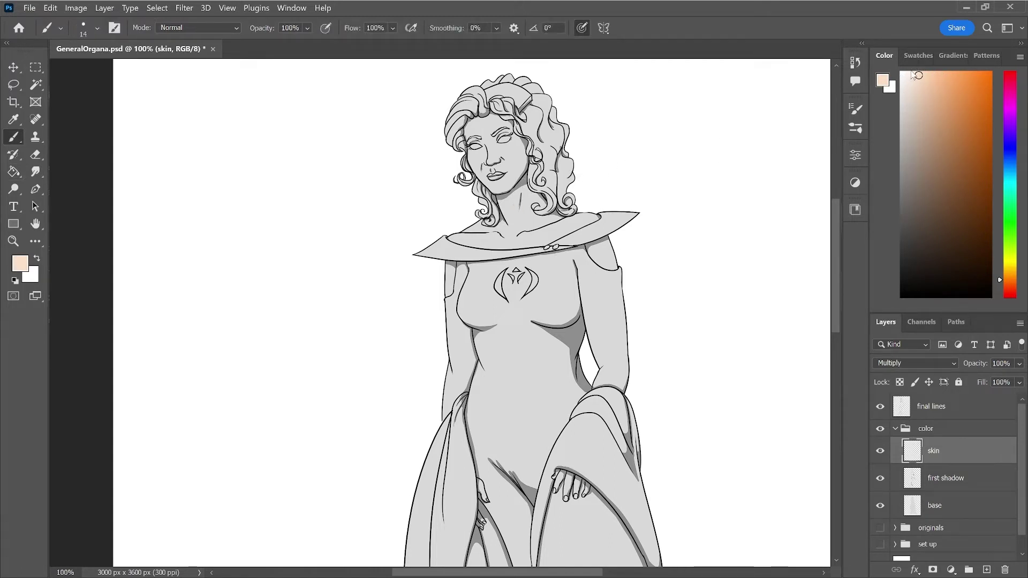
{"action": "left_click", "coordinate": [910, 74]}
{"action": "left_click_drag", "start_coordinate": [517, 207], "coordinate": [516, 221]}
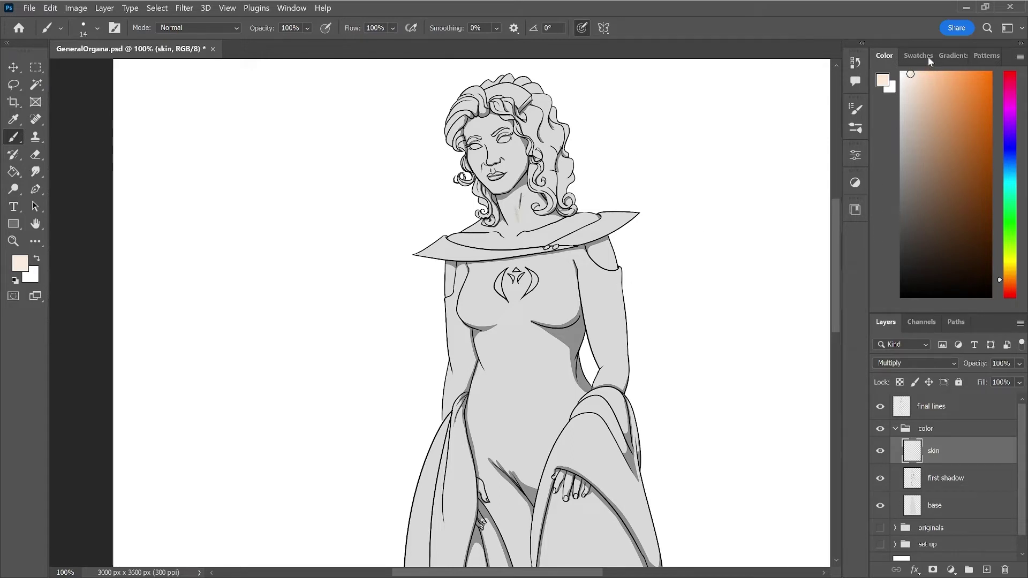
{"action": "left_click", "coordinate": [905, 71]}
- Hide the grey base layer, zoom in, and enlarge the brush with ]
{"action": "mouse_move", "coordinate": [960, 452]}
{"action": "left_mouse_down"}
{"action": "mouse_move", "coordinate": [960, 486]}
{"action": "mouse_move", "coordinate": [964, 452]}
{"action": "left_mouse_up"}
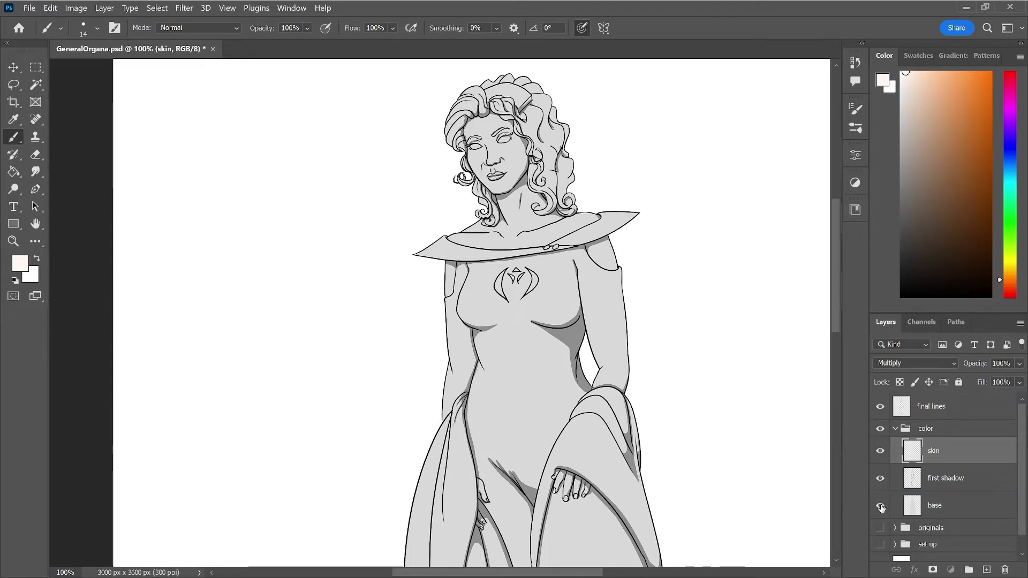
{"action": "left_click", "coordinate": [880, 505]}
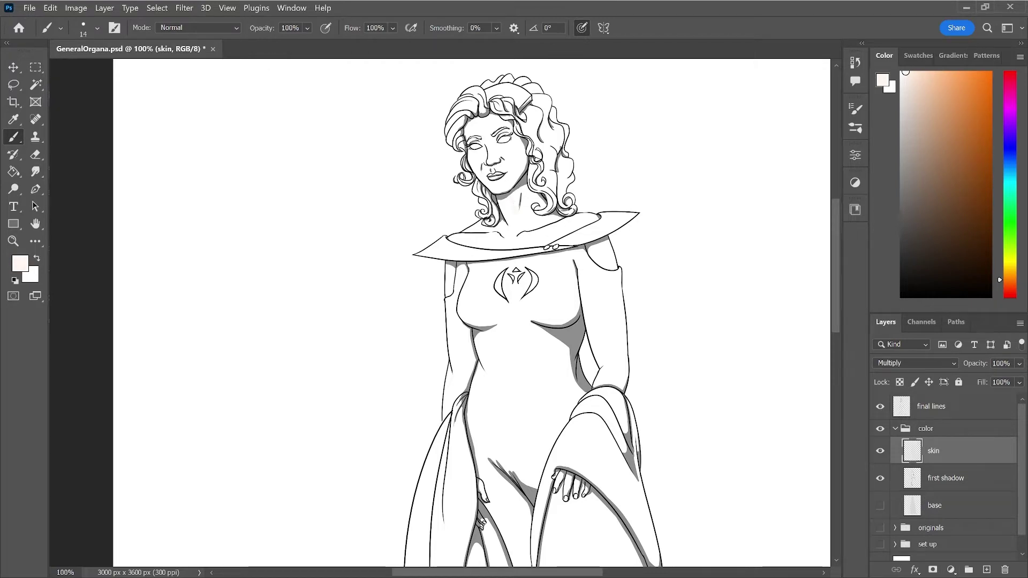
{"action": "key", "text": "ctrl+plus"}
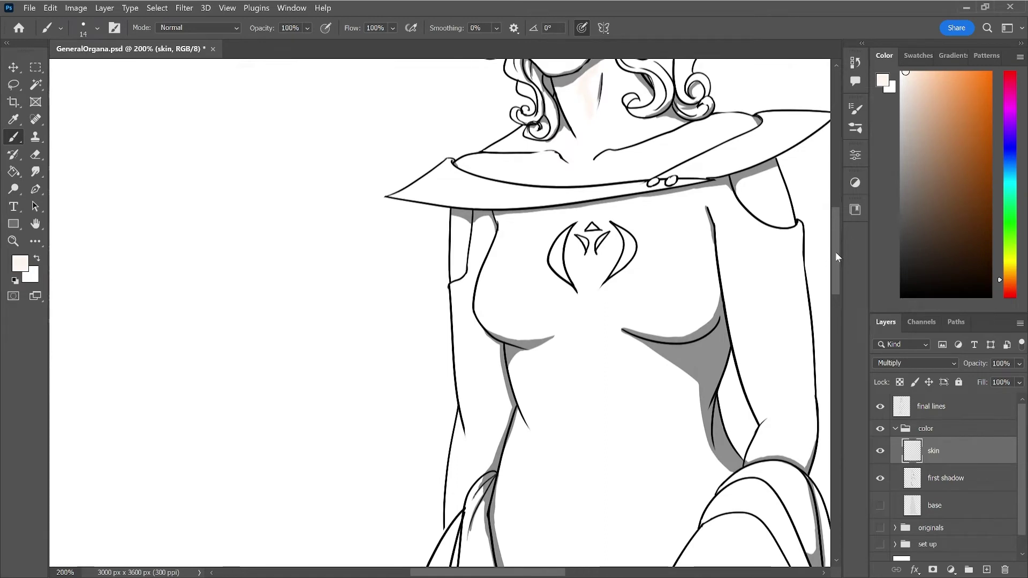
{"action": "left_click_drag", "start_coordinate": [836, 257], "coordinate": [833, 221]}
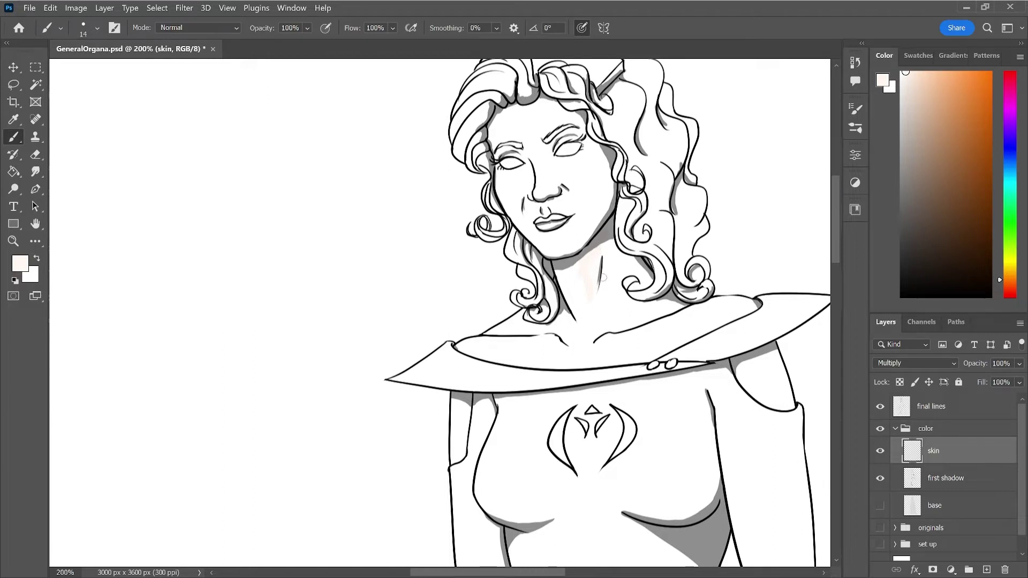
{"action": "key", "text": "bracketright"}
{"action": "key", "text": "bracketright"}
{"action": "key", "text": "bracketright"}
- Paint pale peach over the nose, cheeks, chin and neck, keeping 'skin' above 'first shadow'
{"action": "mouse_move", "coordinate": [561, 179]}
{"action": "left_mouse_down"}
{"action": "mouse_move", "coordinate": [559, 166]}
{"action": "mouse_move", "coordinate": [586, 281]}
{"action": "mouse_move", "coordinate": [565, 266]}
{"action": "mouse_move", "coordinate": [579, 295]}
{"action": "mouse_move", "coordinate": [573, 309]}
{"action": "mouse_move", "coordinate": [589, 278]}
{"action": "mouse_move", "coordinate": [610, 308]}
{"action": "left_mouse_up"}
{"action": "left_click_drag", "start_coordinate": [980, 455], "coordinate": [979, 491]}
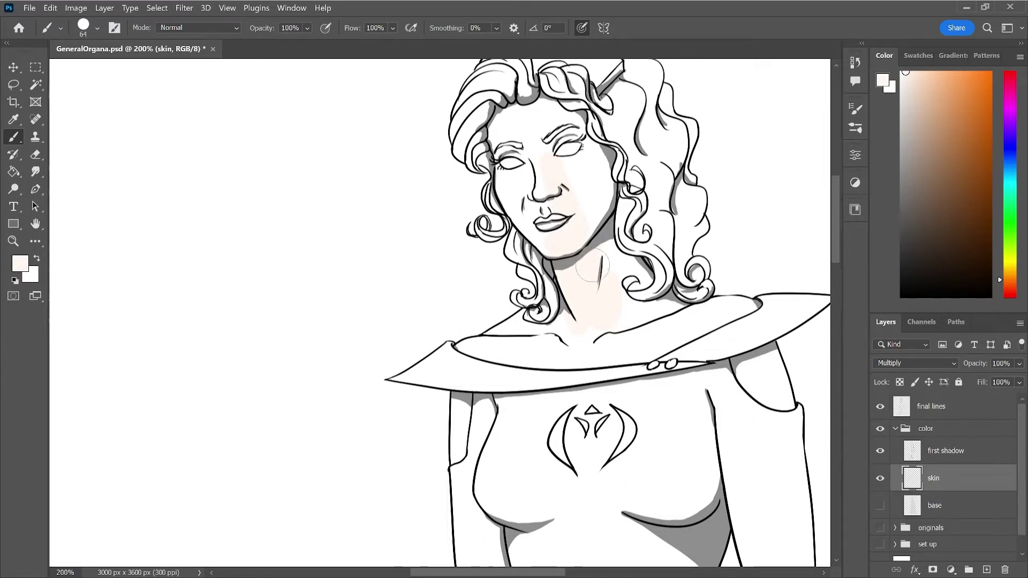
{"action": "left_click_drag", "start_coordinate": [584, 195], "coordinate": [599, 220]}
{"action": "left_click_drag", "start_coordinate": [962, 470], "coordinate": [991, 440]}
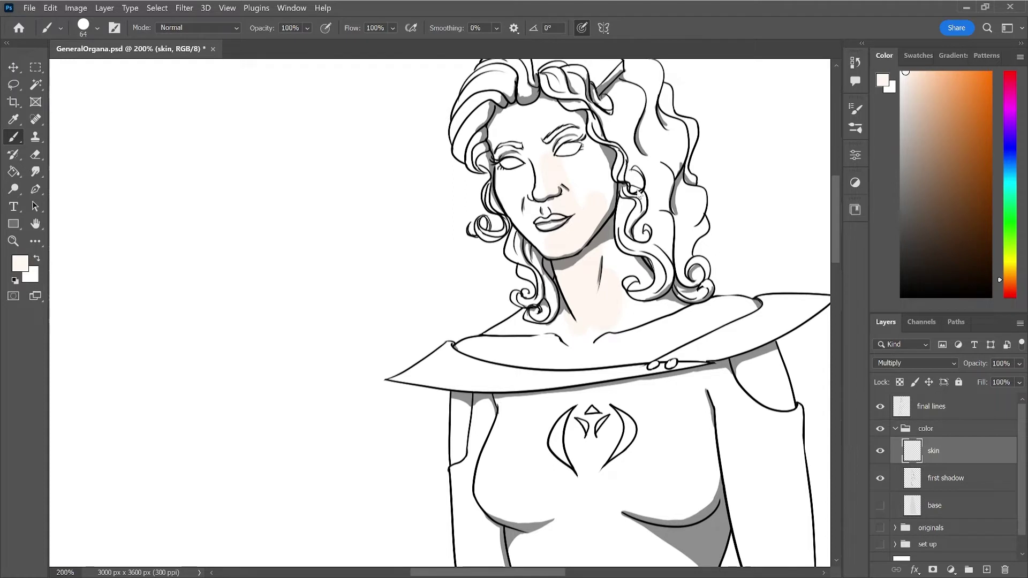
{"action": "left_click", "coordinate": [986, 480]}
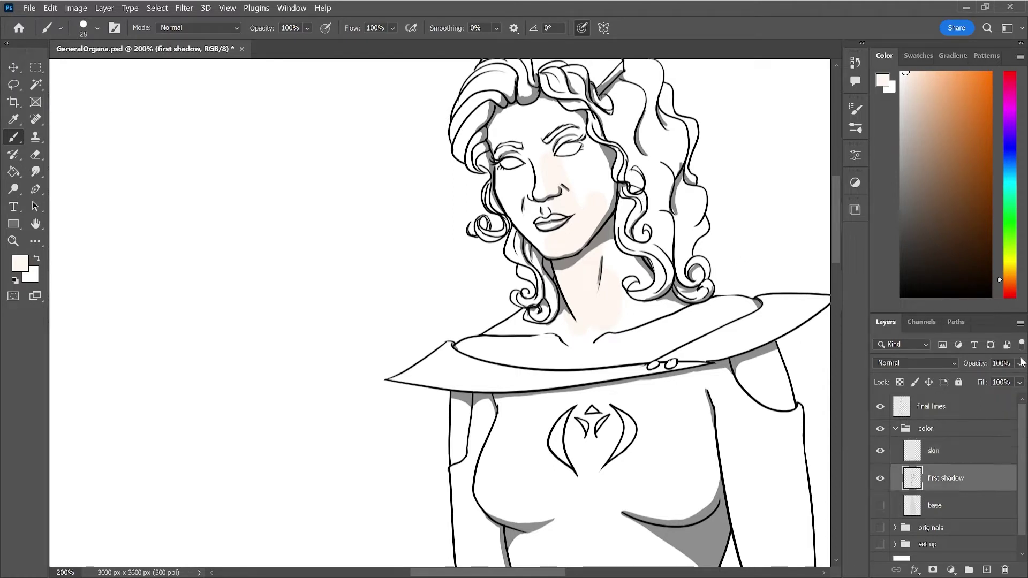
- Set the 'first shadow' layer to 67% opacity with Multiply blending
{"action": "left_click_drag", "start_coordinate": [1020, 363], "coordinate": [998, 380]}
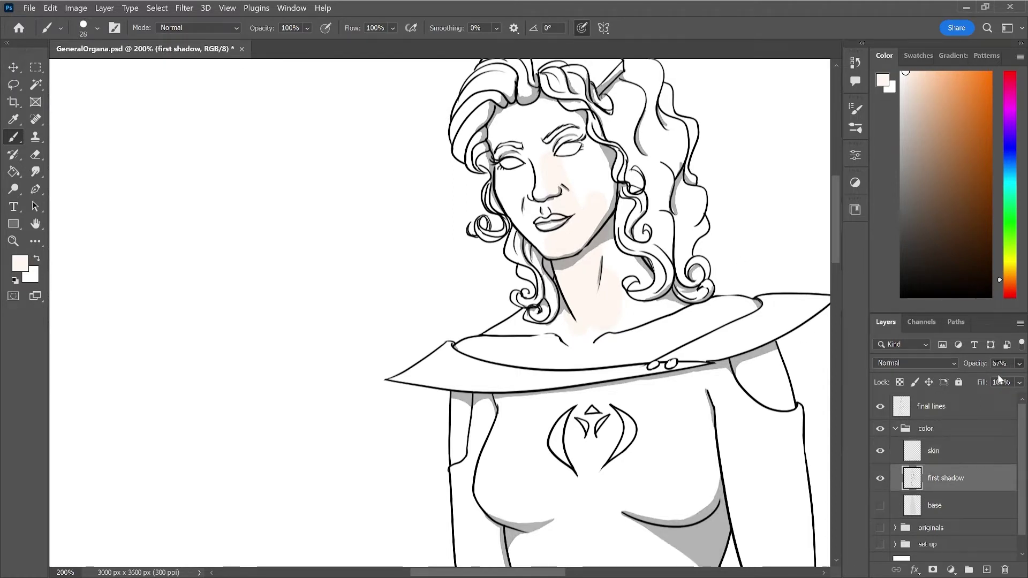
{"action": "key", "text": "shift+alt+m"}
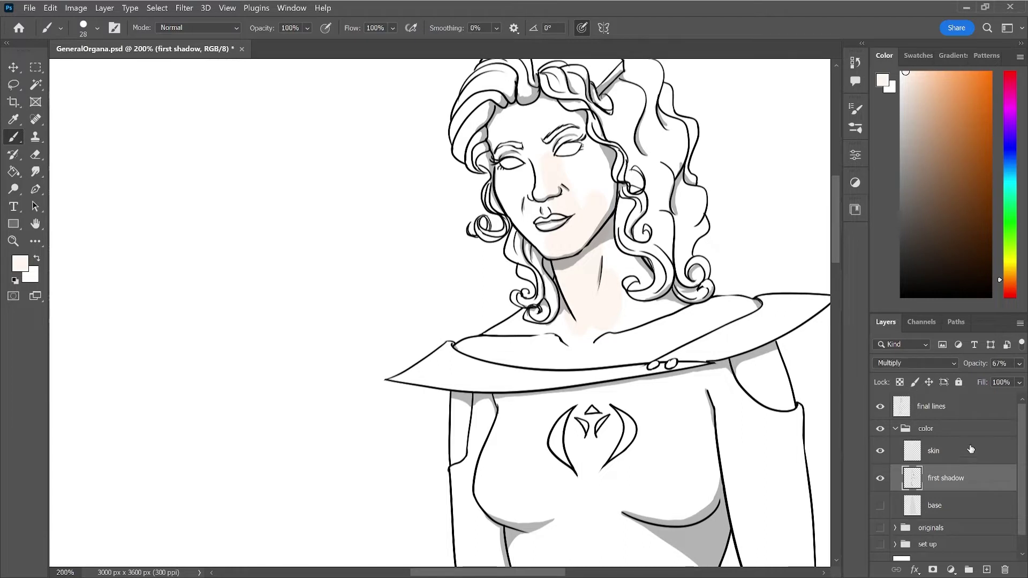
{"action": "left_click", "coordinate": [970, 449]}
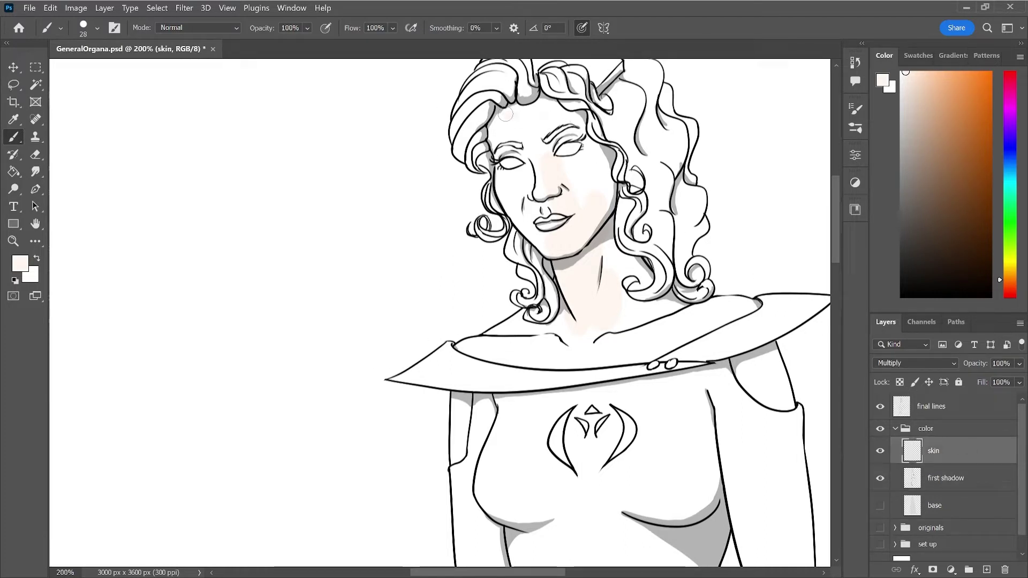
- Paint peach across the forehead, hide 'first shadow', and show 'base' again
{"action": "left_click_drag", "start_coordinate": [501, 110], "coordinate": [496, 130]}
{"action": "left_click", "coordinate": [880, 478]}
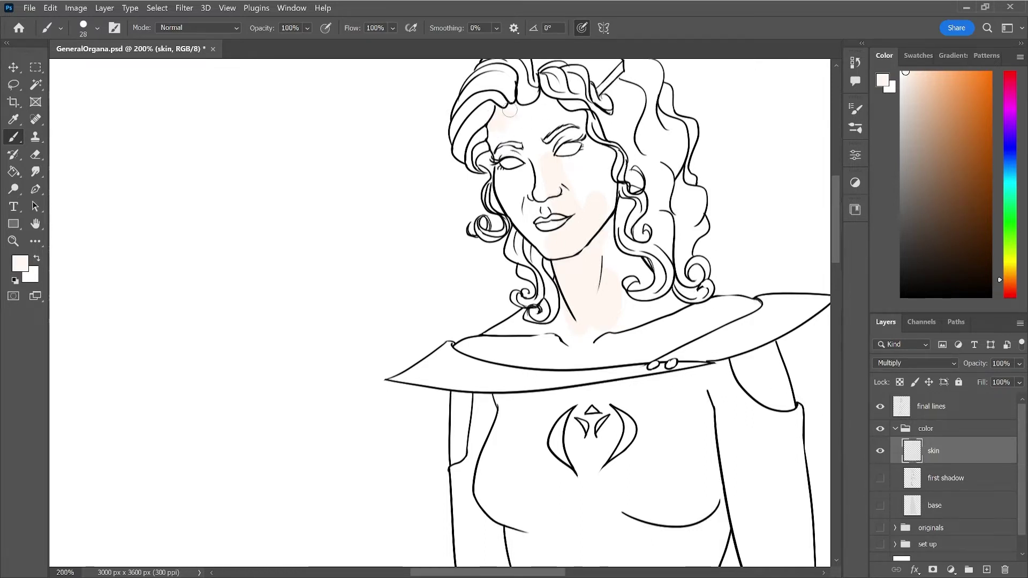
{"action": "left_click", "coordinate": [880, 505]}
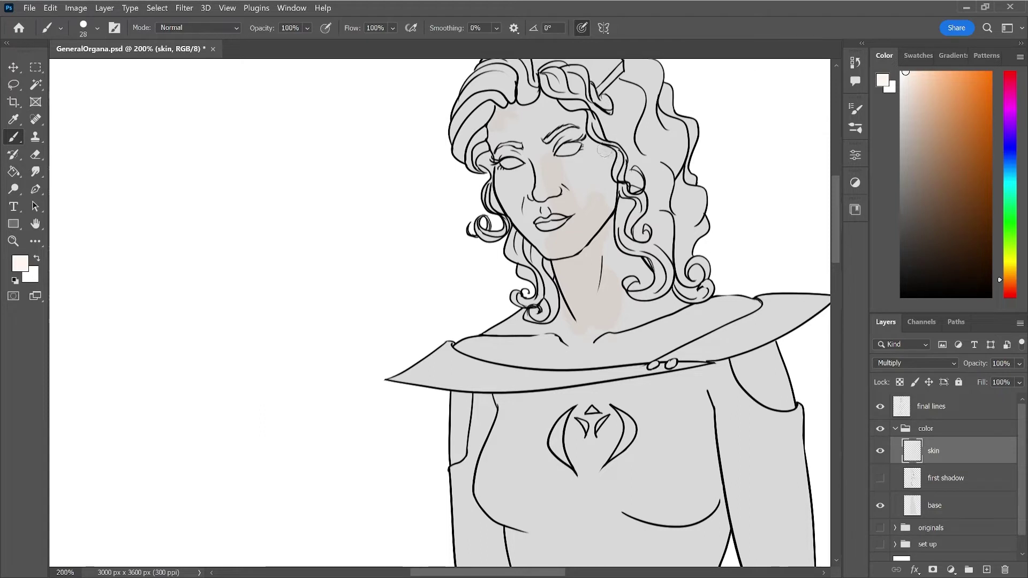
{"action": "scroll", "coordinate": [944, 364], "scroll_direction": "up", "scroll_amount": 3}
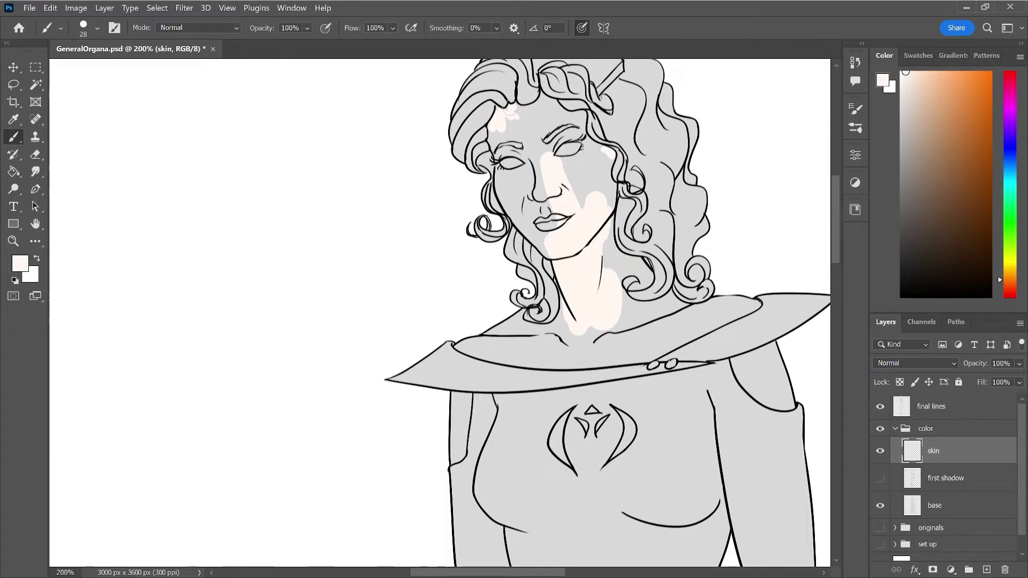
- Paint peach over the remaining grey on the forehead, right temple, face and neck
{"action": "mouse_move", "coordinate": [503, 115]}
{"action": "left_mouse_down"}
{"action": "mouse_move", "coordinate": [490, 138]}
{"action": "mouse_move", "coordinate": [504, 125]}
{"action": "mouse_move", "coordinate": [505, 207]}
{"action": "mouse_move", "coordinate": [549, 252]}
{"action": "mouse_move", "coordinate": [566, 241]}
{"action": "left_mouse_up"}
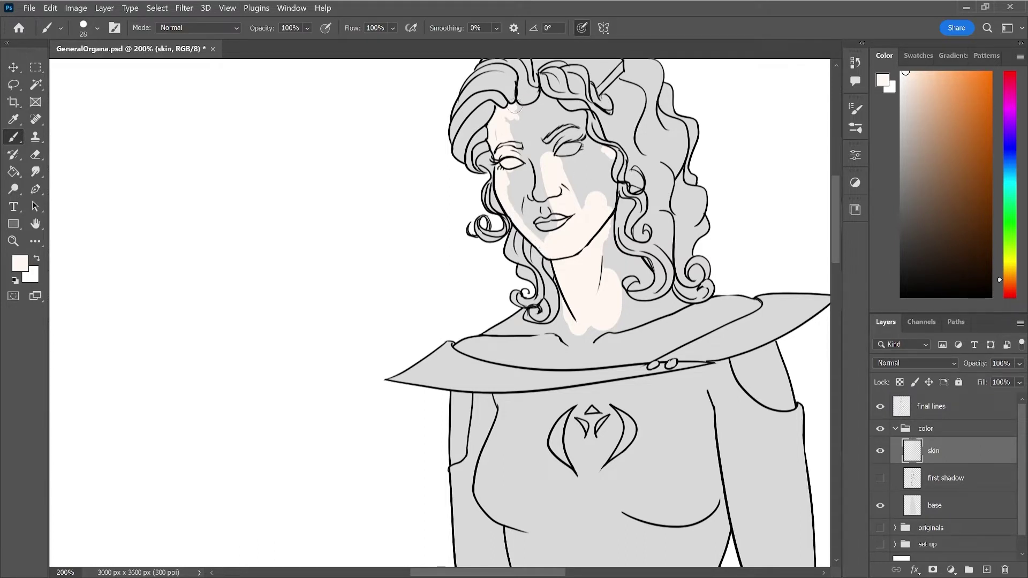
{"action": "left_click_drag", "start_coordinate": [516, 107], "coordinate": [544, 104]}
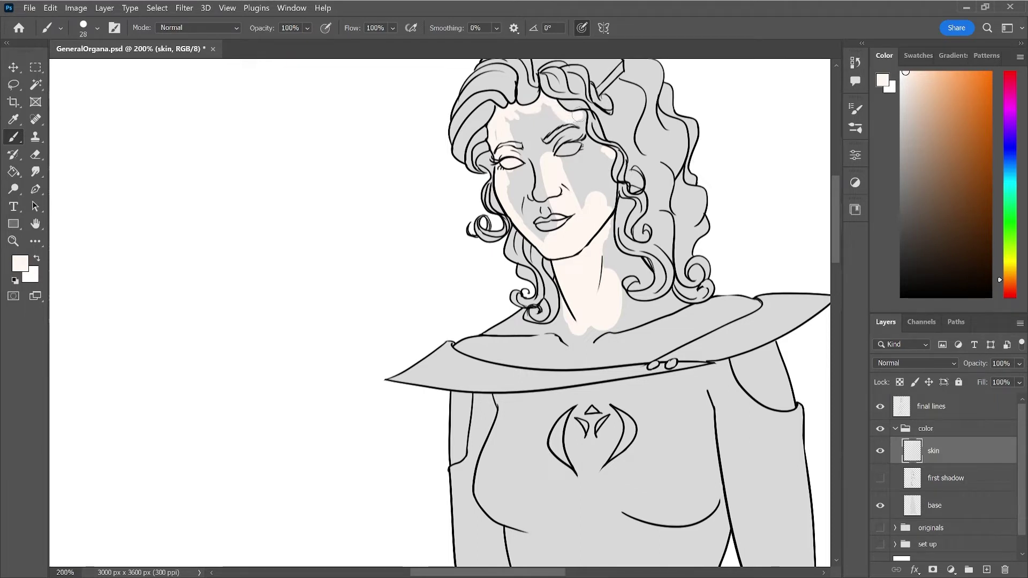
{"action": "left_click_drag", "start_coordinate": [582, 116], "coordinate": [605, 151]}
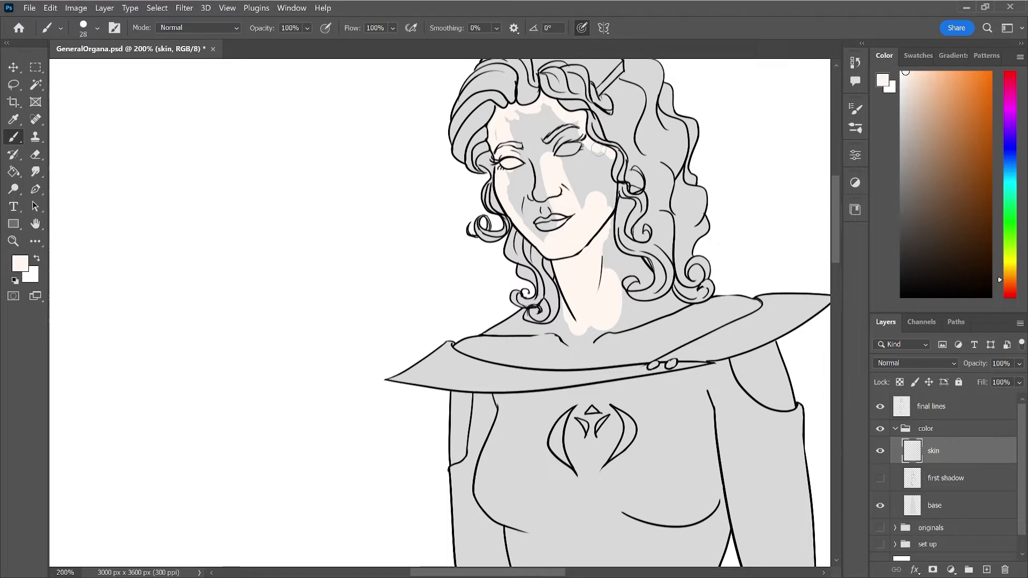
{"action": "mouse_move", "coordinate": [610, 162]}
{"action": "left_mouse_down"}
{"action": "mouse_move", "coordinate": [610, 220]}
{"action": "mouse_move", "coordinate": [647, 274]}
{"action": "left_mouse_up"}
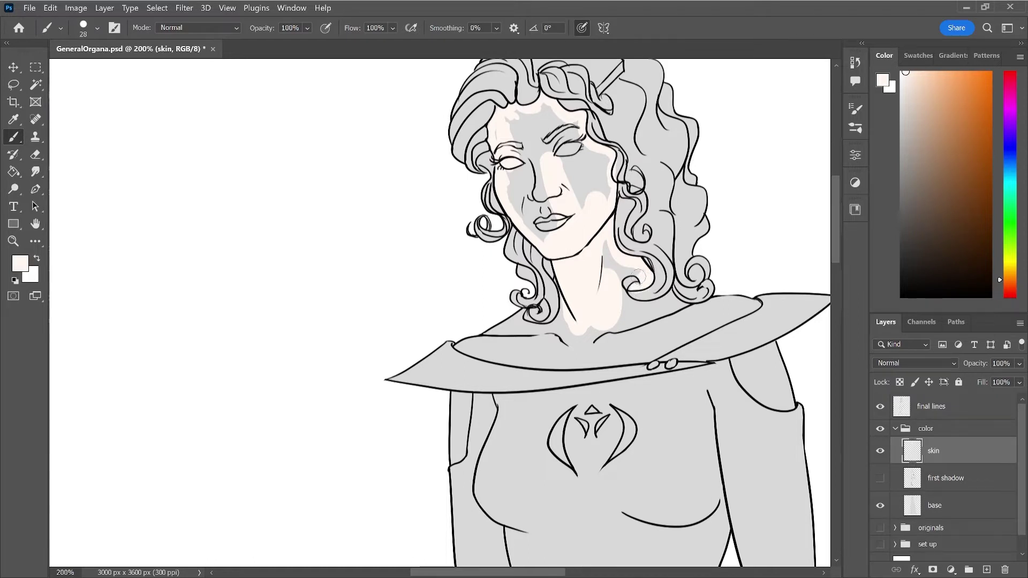
{"action": "left_click_drag", "start_coordinate": [618, 281], "coordinate": [600, 243]}
{"action": "left_click_drag", "start_coordinate": [569, 165], "coordinate": [496, 133]}
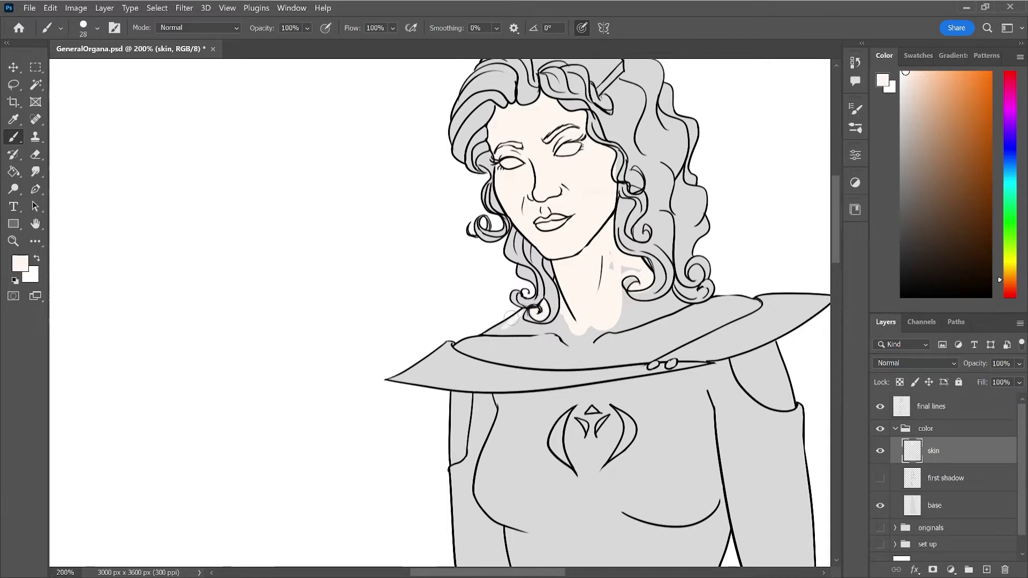
- Fill peach into the gaps along the cape edge, collar and both shoulders
{"action": "mouse_move", "coordinate": [516, 314]}
{"action": "left_mouse_down"}
{"action": "mouse_move", "coordinate": [482, 337]}
{"action": "mouse_move", "coordinate": [548, 337]}
{"action": "left_mouse_up"}
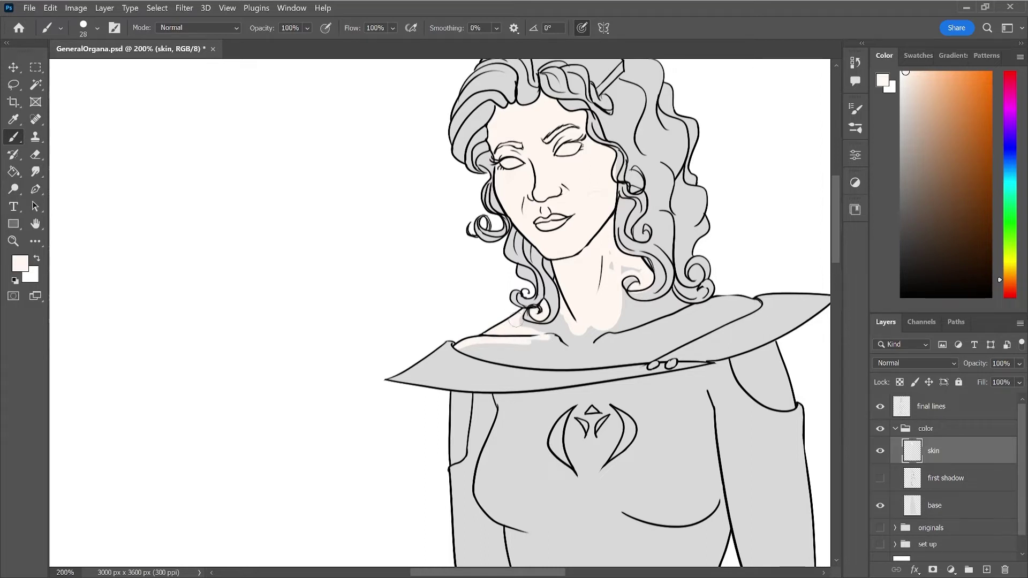
{"action": "mouse_move", "coordinate": [519, 314]}
{"action": "left_mouse_down"}
{"action": "mouse_move", "coordinate": [541, 332]}
{"action": "mouse_move", "coordinate": [561, 316]}
{"action": "left_mouse_up"}
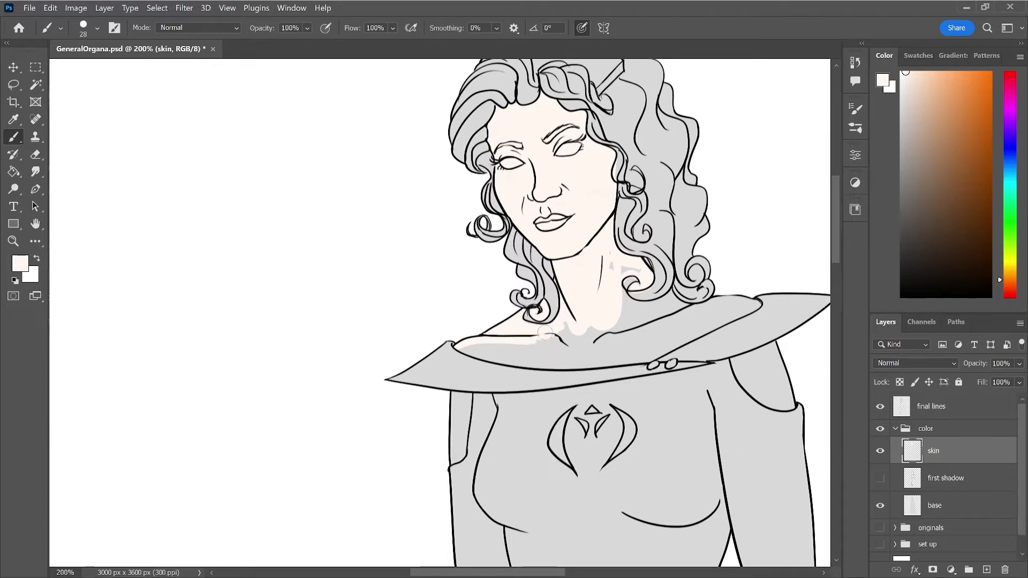
{"action": "left_click_drag", "start_coordinate": [465, 342], "coordinate": [477, 348]}
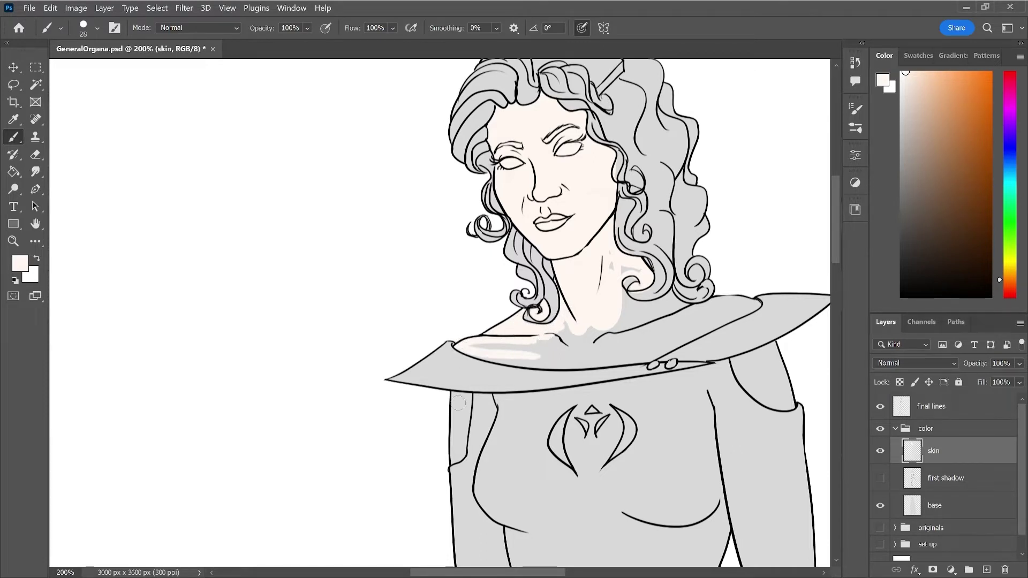
{"action": "mouse_move", "coordinate": [446, 396]}
{"action": "left_mouse_down"}
{"action": "mouse_move", "coordinate": [466, 397]}
{"action": "mouse_move", "coordinate": [457, 458]}
{"action": "mouse_move", "coordinate": [460, 404]}
{"action": "mouse_move", "coordinate": [451, 400]}
{"action": "mouse_move", "coordinate": [459, 455]}
{"action": "left_mouse_up"}
{"action": "mouse_move", "coordinate": [732, 291]}
{"action": "left_mouse_down"}
{"action": "mouse_move", "coordinate": [702, 313]}
{"action": "mouse_move", "coordinate": [754, 303]}
{"action": "mouse_move", "coordinate": [709, 313]}
{"action": "left_mouse_up"}
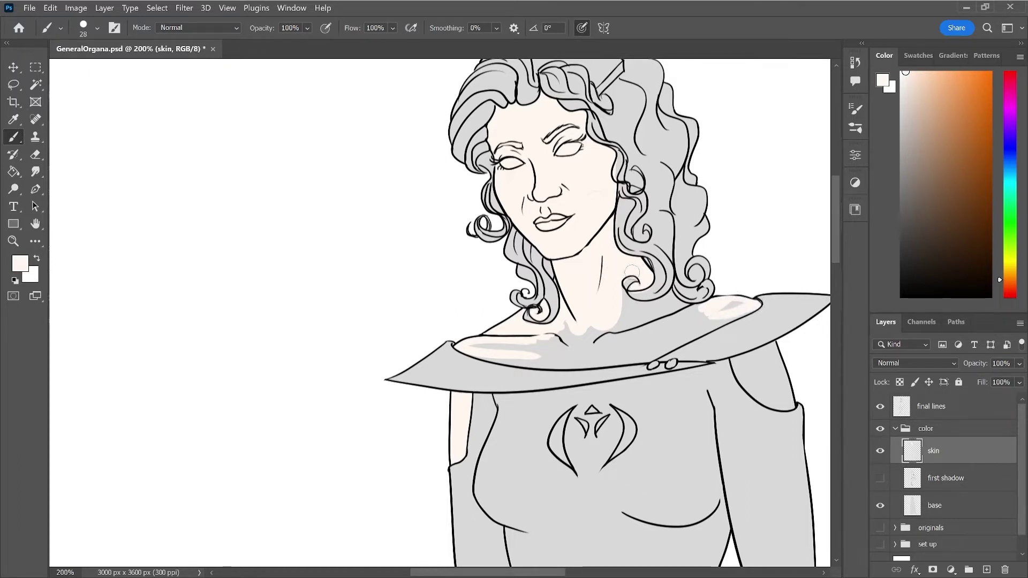
- Alternate between Eraser and Brush to tidy edges, then dab peach onto the neck below the hair
{"action": "key", "text": "e"}
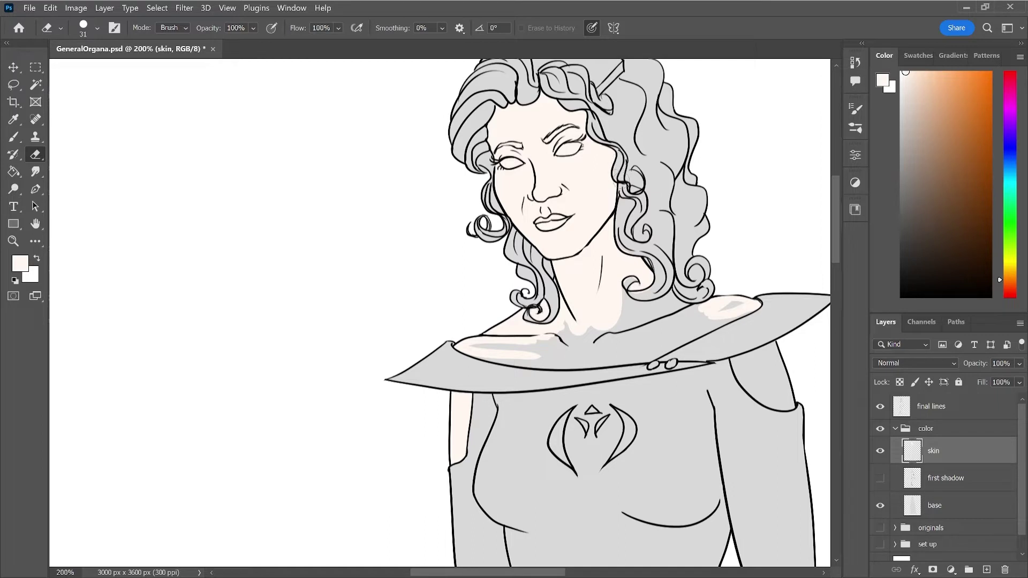
{"action": "key", "text": "b"}
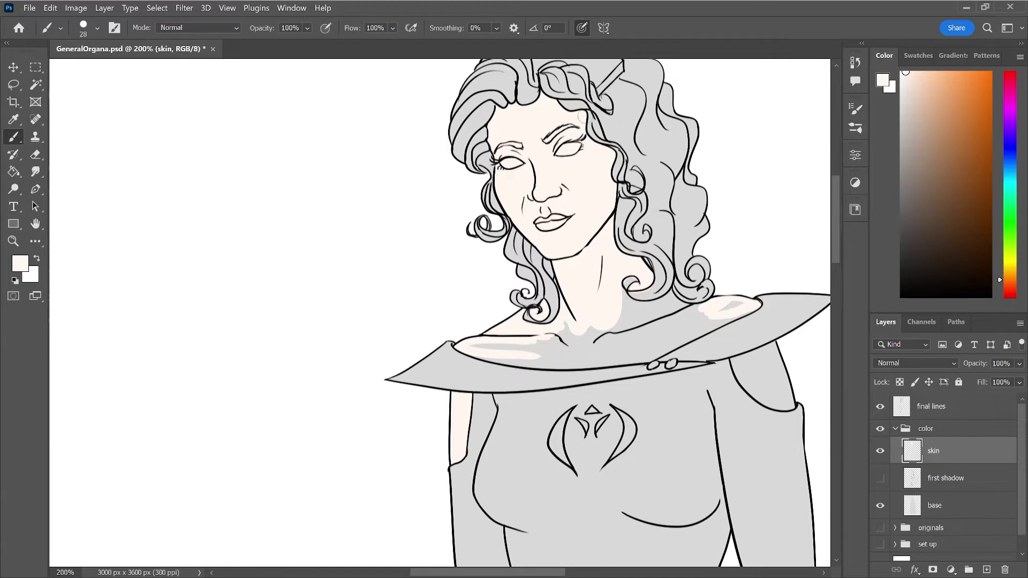
{"action": "key", "text": "e"}
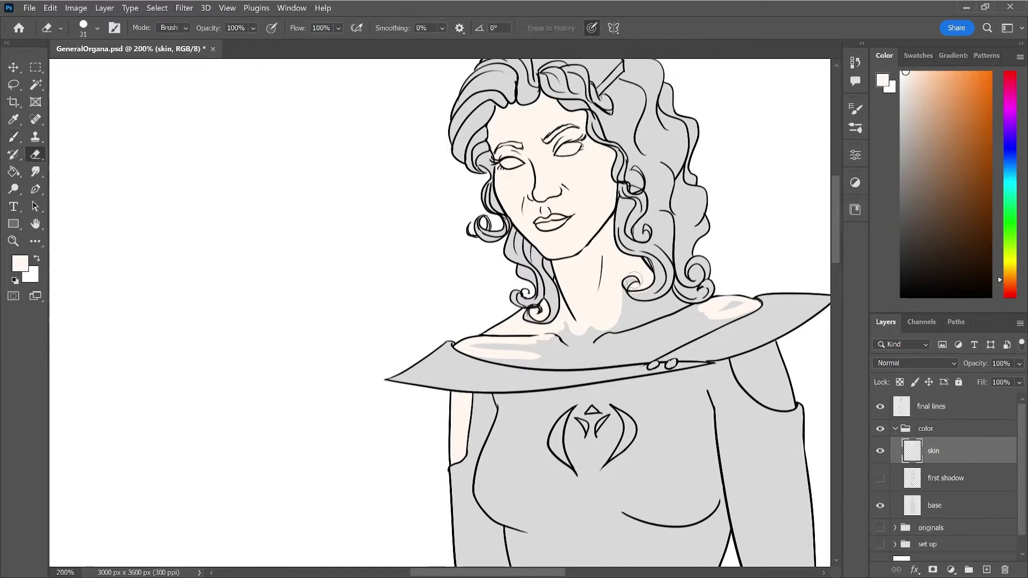
{"action": "key", "text": "b"}
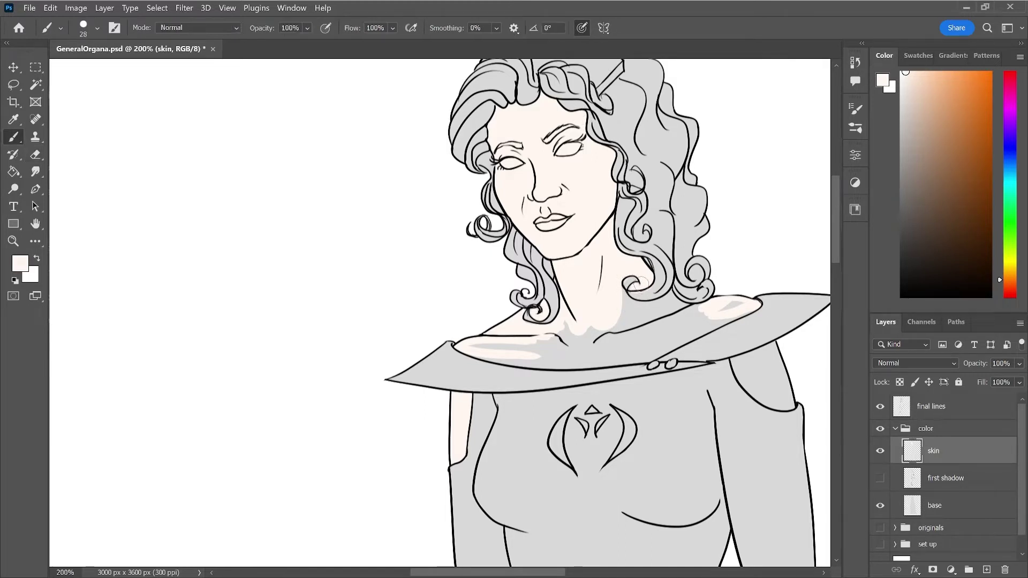
{"action": "key", "text": "e"}
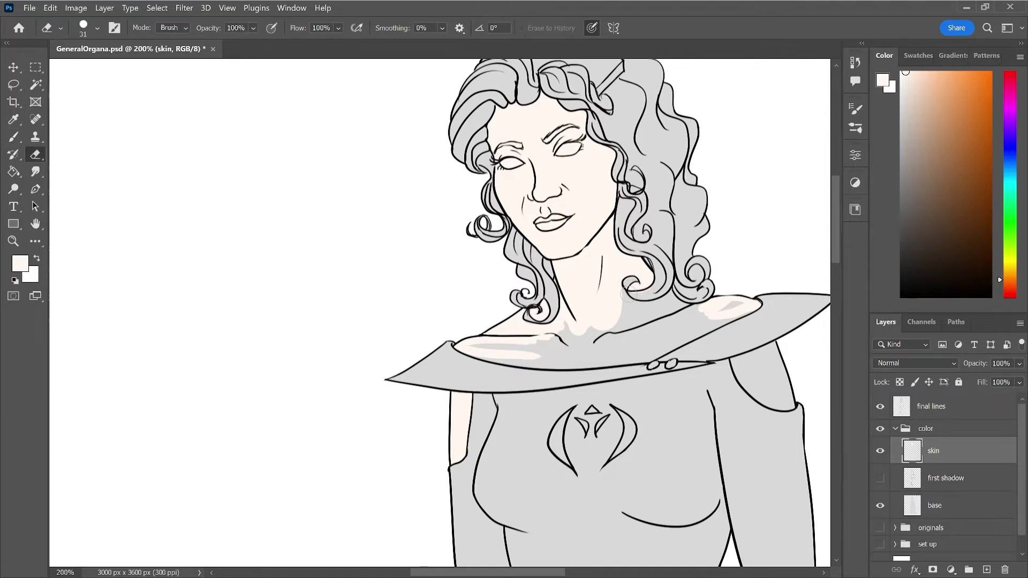
{"action": "key", "text": "b"}
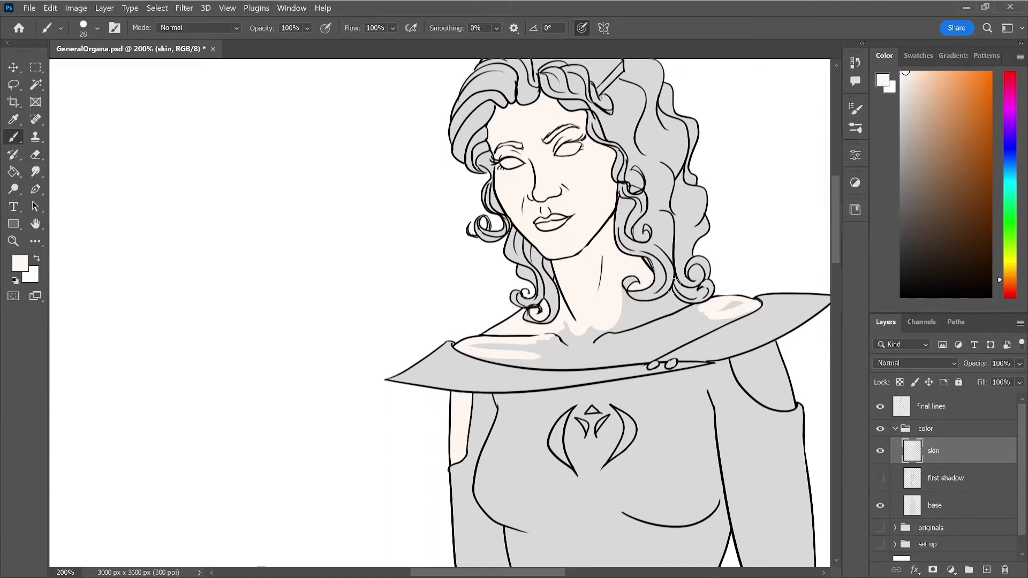
{"action": "mouse_move", "coordinate": [673, 289]}
{"action": "left_mouse_down"}
{"action": "mouse_move", "coordinate": [634, 305]}
{"action": "mouse_move", "coordinate": [669, 295]}
{"action": "left_mouse_up"}
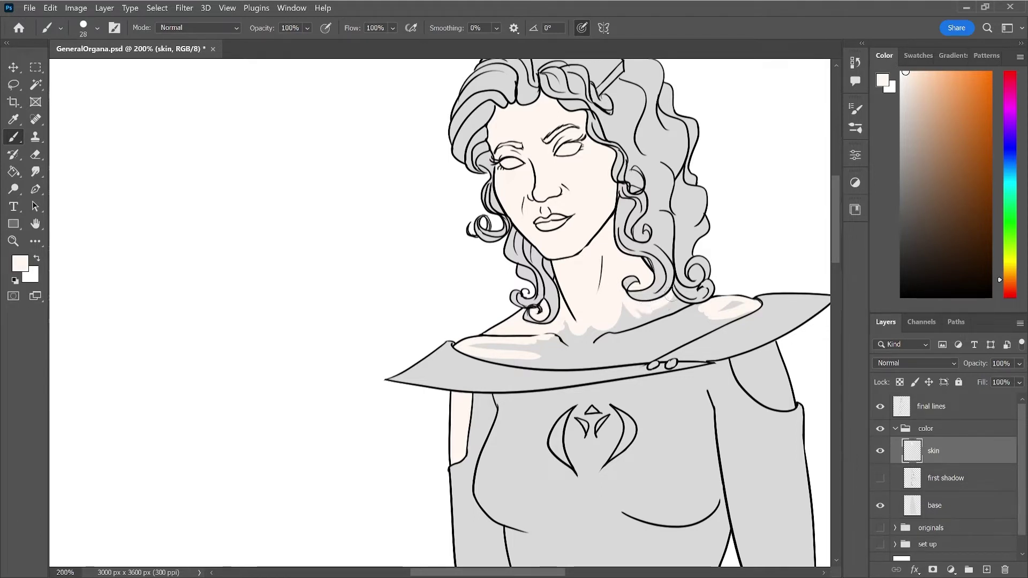
- Brush a peach band along the collar and under the hair curl, undoing one stray stroke
{"action": "left_click_drag", "start_coordinate": [670, 298], "coordinate": [699, 310]}
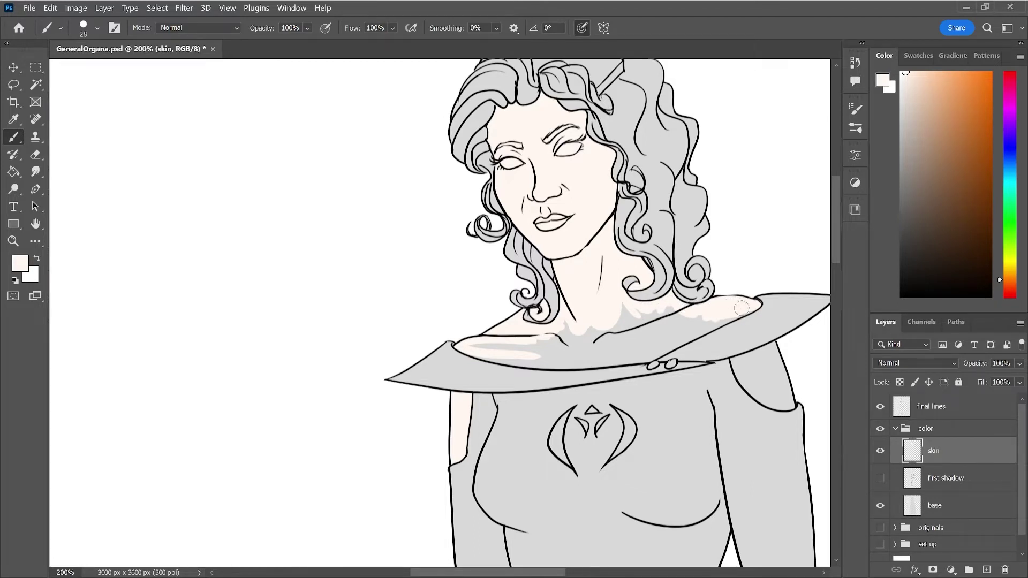
{"action": "left_click_drag", "start_coordinate": [753, 307], "coordinate": [656, 348]}
{"action": "left_click_drag", "start_coordinate": [506, 368], "coordinate": [563, 375]}
{"action": "key", "text": "ctrl+z"}
{"action": "left_click_drag", "start_coordinate": [474, 347], "coordinate": [567, 359]}
{"action": "left_click_drag", "start_coordinate": [494, 357], "coordinate": [594, 355]}
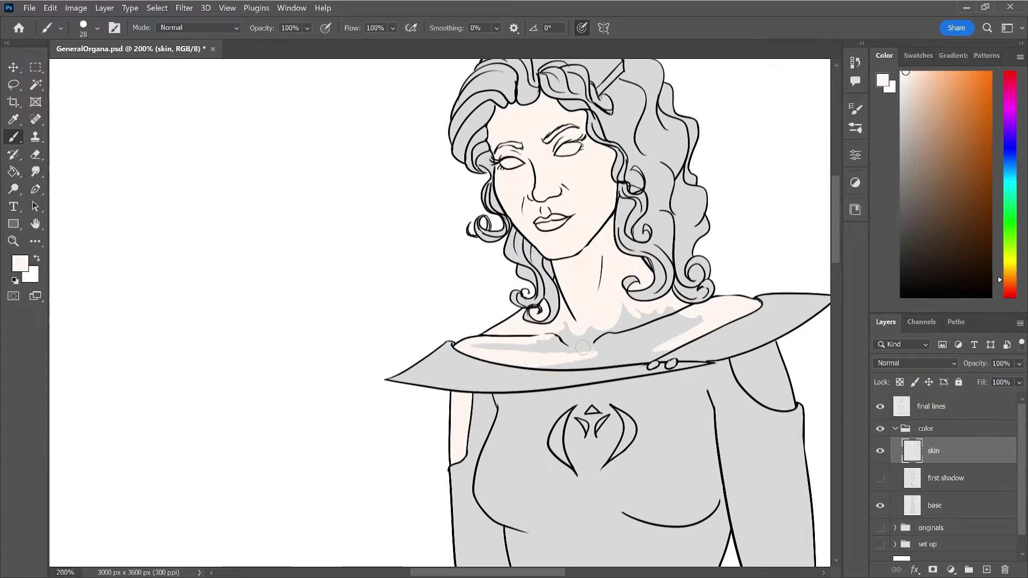
{"action": "left_click_drag", "start_coordinate": [525, 358], "coordinate": [634, 347]}
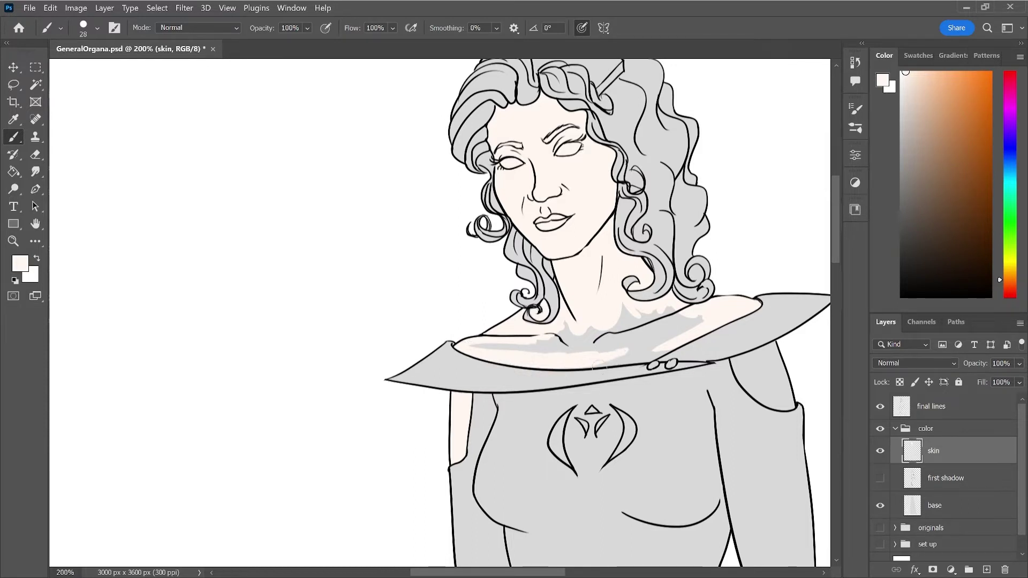
{"action": "left_click_drag", "start_coordinate": [573, 361], "coordinate": [631, 356]}
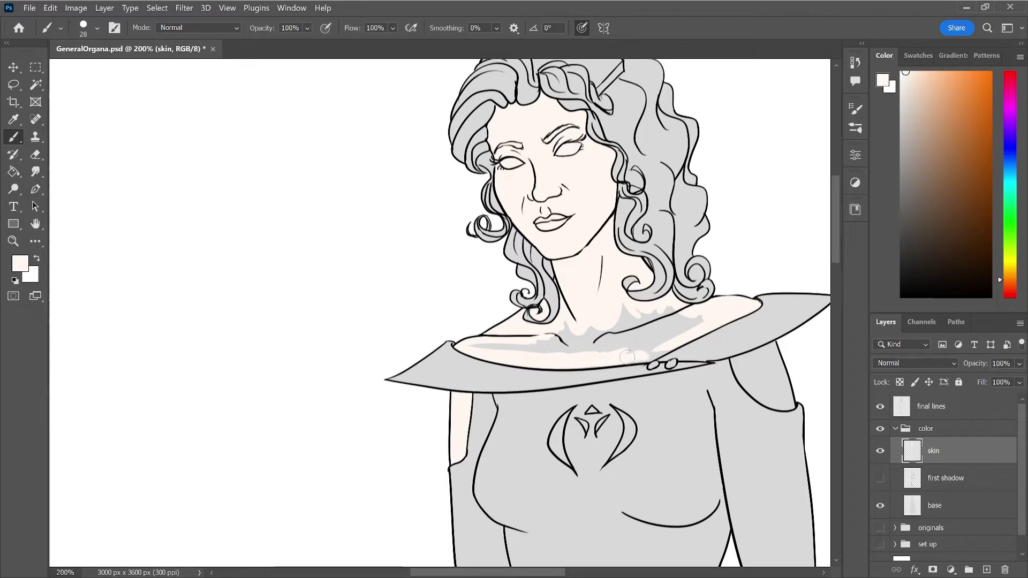
{"action": "mouse_move", "coordinate": [633, 357]}
{"action": "left_mouse_down"}
{"action": "mouse_move", "coordinate": [662, 348]}
{"action": "mouse_move", "coordinate": [651, 355]}
{"action": "left_mouse_up"}
- Paint Bucket the collarbone gaps peach, touch them up, and paint the bare right shoulder
{"action": "key", "text": "g"}
{"action": "left_click", "coordinate": [639, 339]}
{"action": "key", "text": "b"}
{"action": "mouse_move", "coordinate": [475, 347]}
{"action": "left_mouse_down"}
{"action": "mouse_move", "coordinate": [532, 347]}
{"action": "mouse_move", "coordinate": [506, 349]}
{"action": "mouse_move", "coordinate": [563, 324]}
{"action": "mouse_move", "coordinate": [584, 335]}
{"action": "mouse_move", "coordinate": [626, 309]}
{"action": "mouse_move", "coordinate": [702, 319]}
{"action": "mouse_move", "coordinate": [648, 347]}
{"action": "mouse_move", "coordinate": [566, 358]}
{"action": "mouse_move", "coordinate": [497, 329]}
{"action": "mouse_move", "coordinate": [526, 324]}
{"action": "left_mouse_up"}
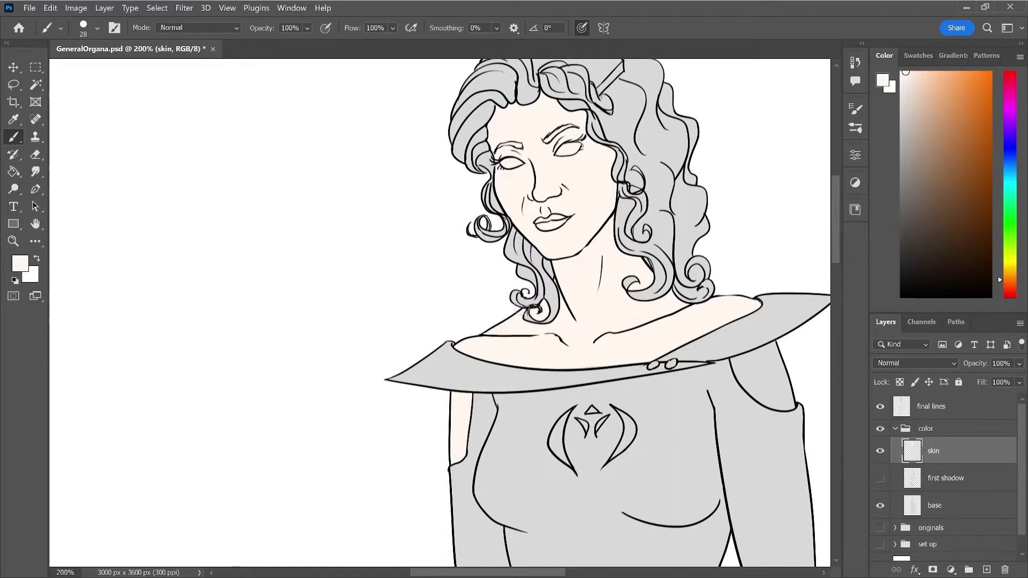
{"action": "key", "text": "e"}
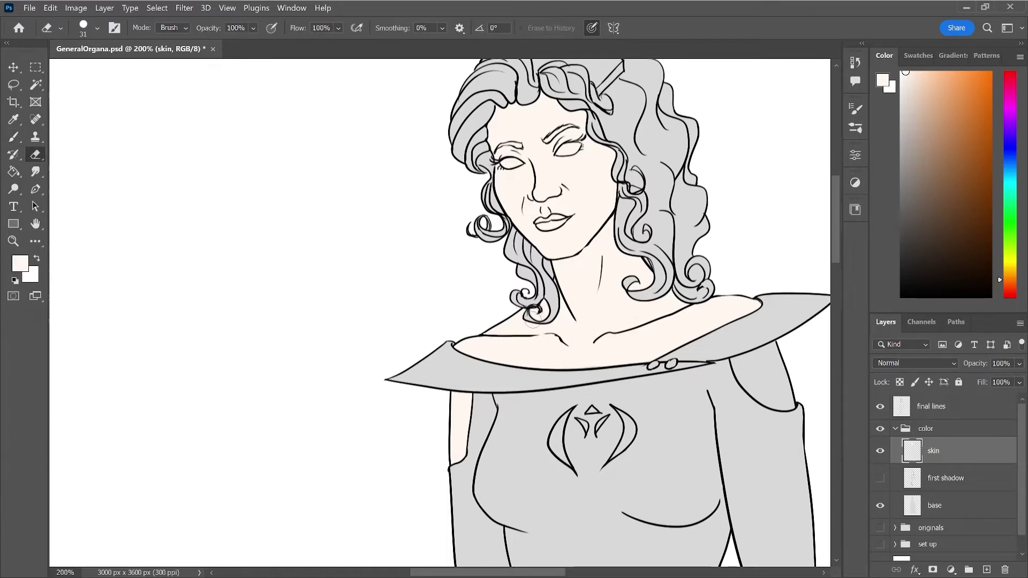
{"action": "key", "text": "b"}
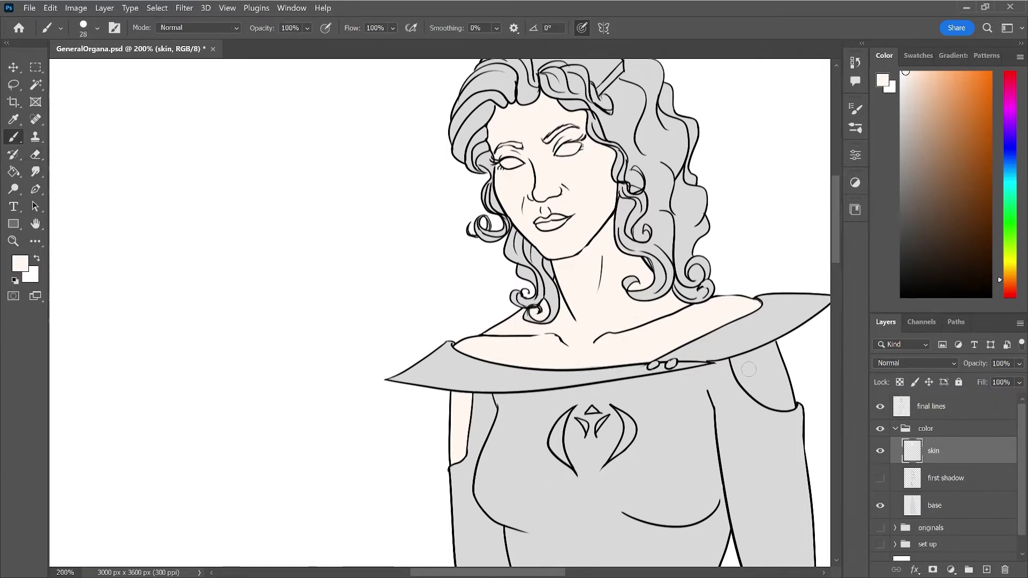
{"action": "mouse_move", "coordinate": [777, 343]}
{"action": "left_mouse_down"}
{"action": "mouse_move", "coordinate": [735, 361]}
{"action": "mouse_move", "coordinate": [743, 382]}
{"action": "mouse_move", "coordinate": [788, 405]}
{"action": "mouse_move", "coordinate": [778, 351]}
{"action": "mouse_move", "coordinate": [741, 365]}
{"action": "mouse_move", "coordinate": [765, 394]}
{"action": "mouse_move", "coordinate": [783, 367]}
{"action": "mouse_move", "coordinate": [775, 383]}
{"action": "left_mouse_up"}
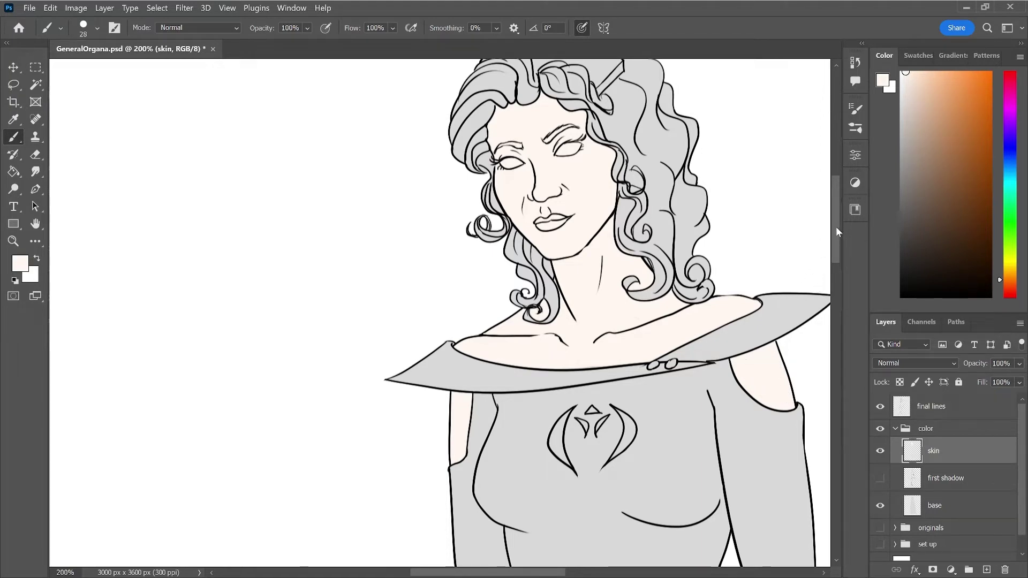
{"action": "left_click_drag", "start_coordinate": [836, 231], "coordinate": [834, 216]}
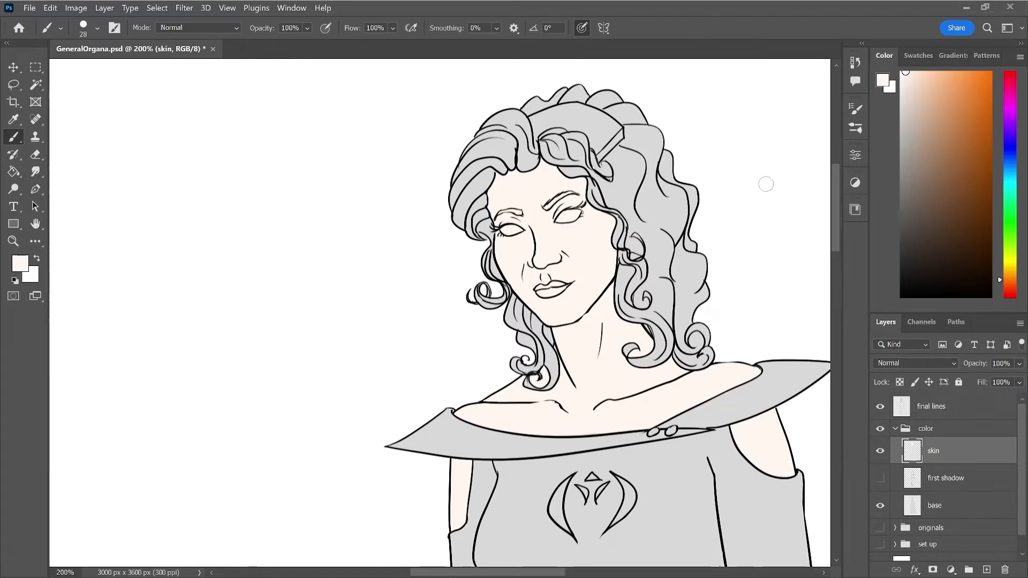
- Scroll down to the lower robe and the two still-grey hands
{"action": "left_click_drag", "start_coordinate": [837, 188], "coordinate": [859, 304]}
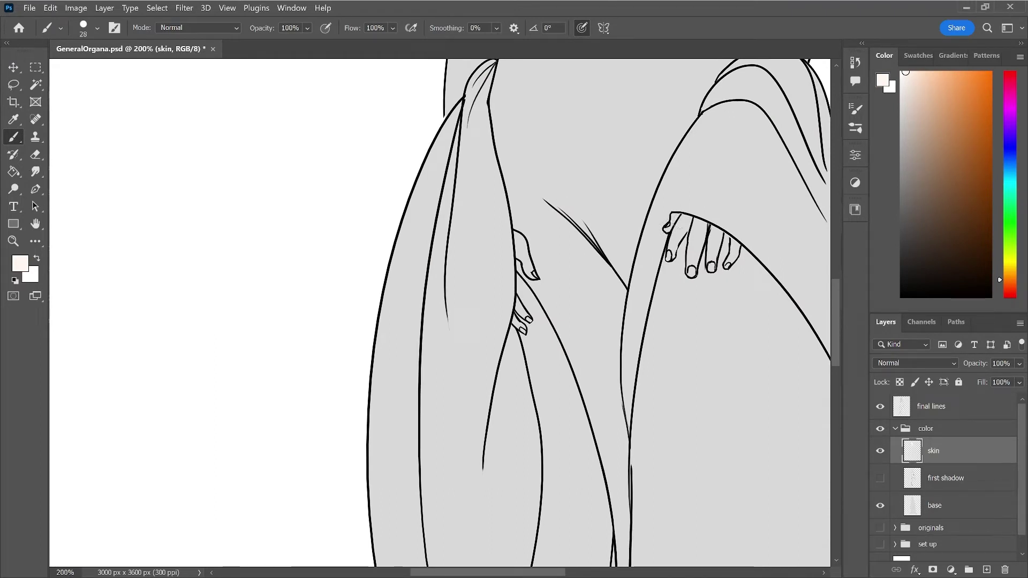
{"action": "key", "text": "ctrl+shift+d"}
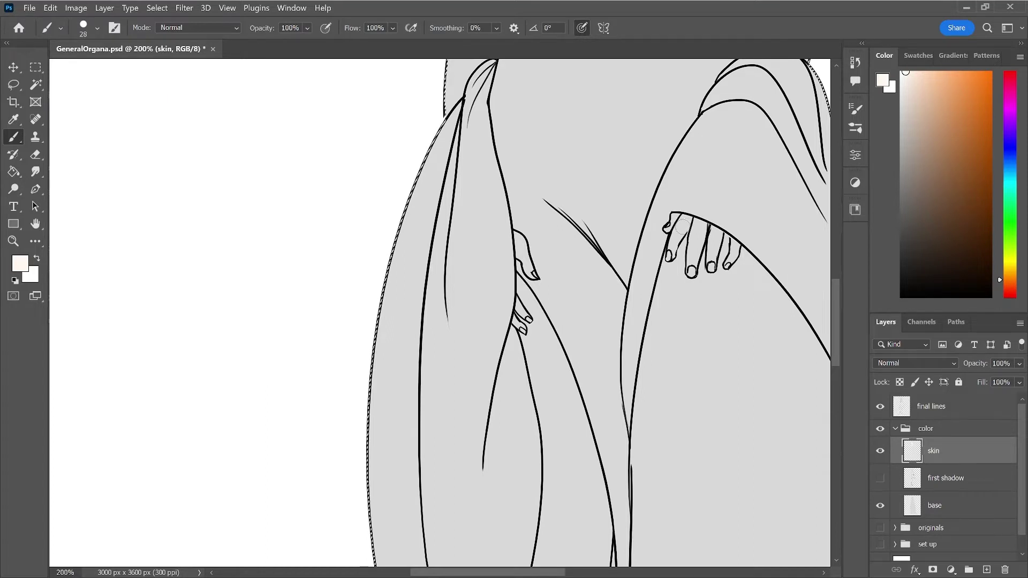
- Clear the selection around the robe and save the document
{"action": "key", "text": "l"}
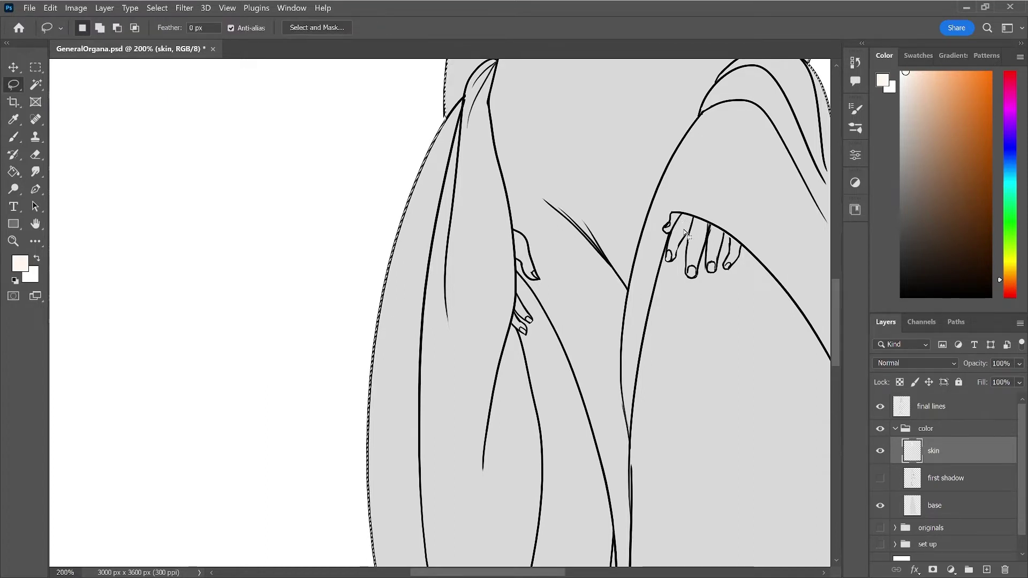
{"action": "left_click", "coordinate": [687, 233]}
{"action": "key", "text": "b"}
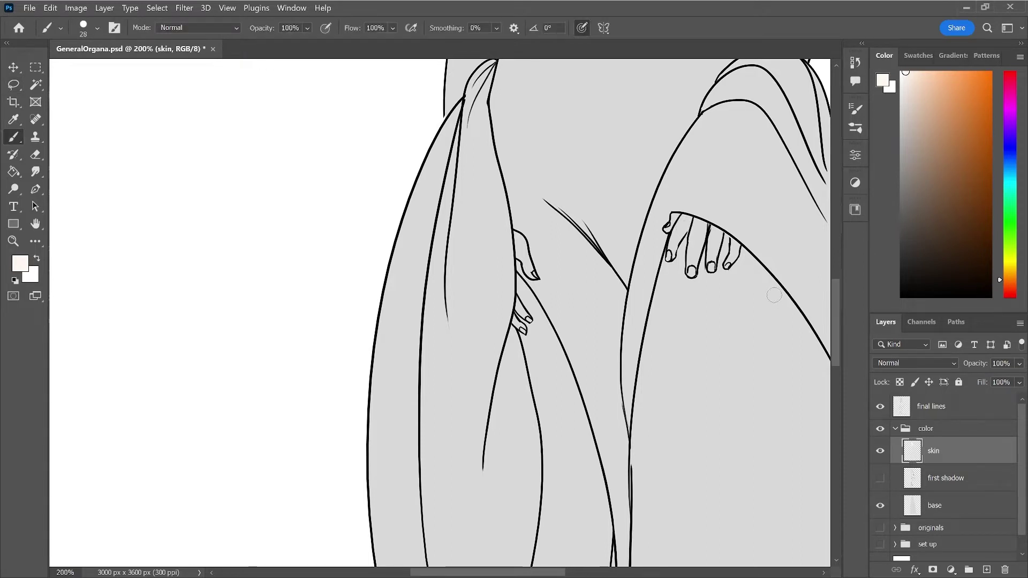
{"action": "key", "text": "ctrl+s"}
- Toggle the base layer to check the skin, zoom out, save again, and select the base silhouette
{"action": "left_click", "coordinate": [880, 507]}
{"action": "left_click", "coordinate": [882, 506]}
{"action": "key", "text": "ctrl+minus"}
{"action": "key", "text": "ctrl+minus"}
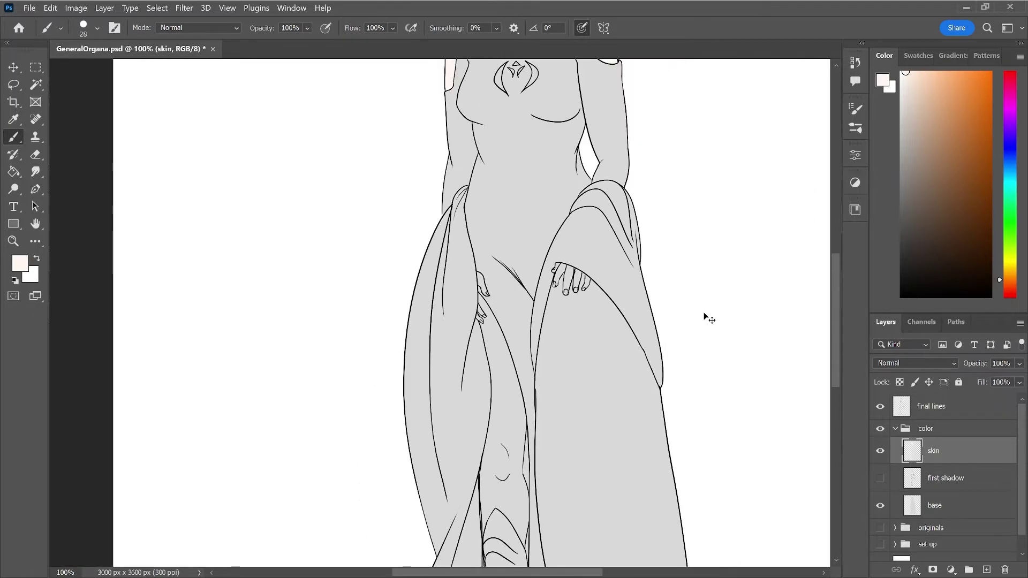
{"action": "key", "text": "ctrl+minus"}
{"action": "key", "text": "ctrl+s"}
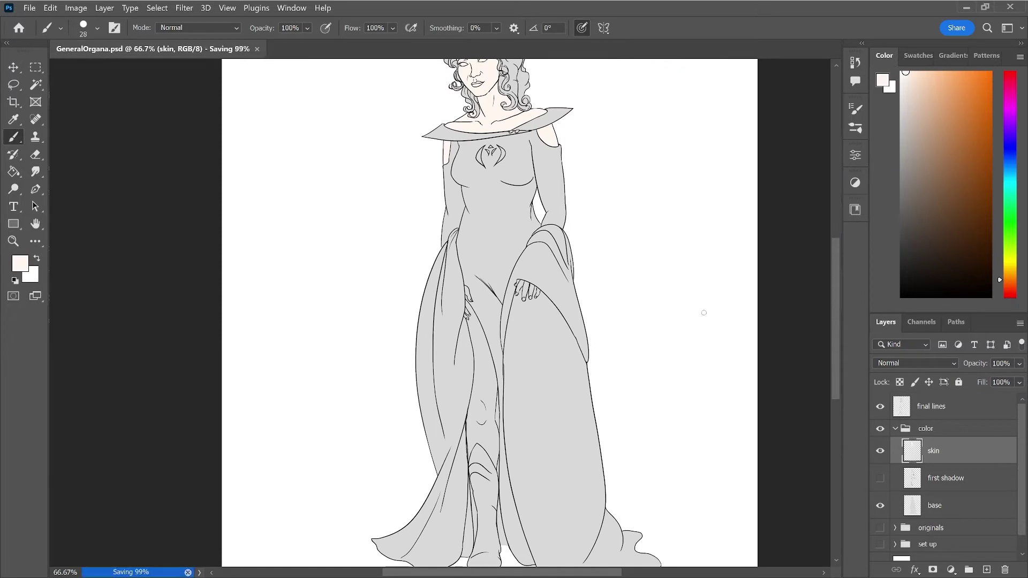
{"action": "left_click", "coordinate": [963, 514]}
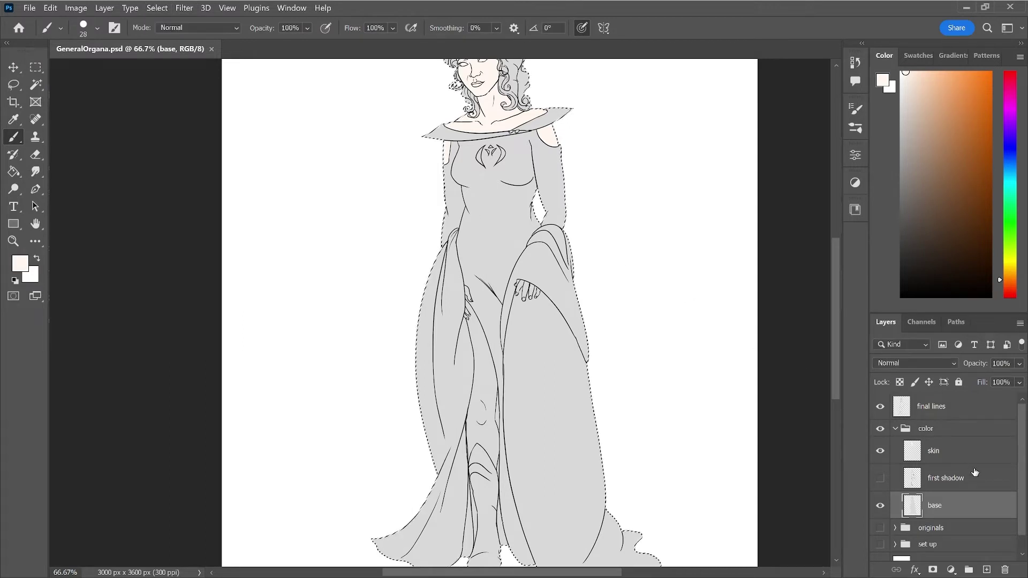
- On the skin layer, try a Paint Bucket fill of the figure, then undo it
{"action": "left_click", "coordinate": [973, 452]}
{"action": "key", "text": "g"}
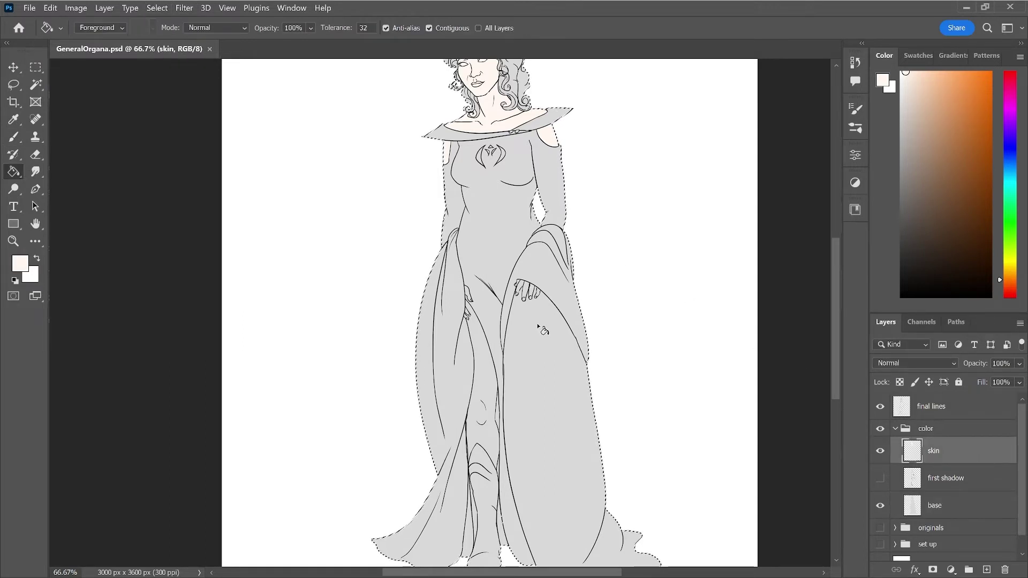
{"action": "left_click", "coordinate": [538, 321]}
{"action": "key", "text": "ctrl+z"}
- Zoom in and brush peach over the right hand and each of its four fingers
{"action": "key", "text": "ctrl+plus"}
{"action": "key", "text": "ctrl+plus"}
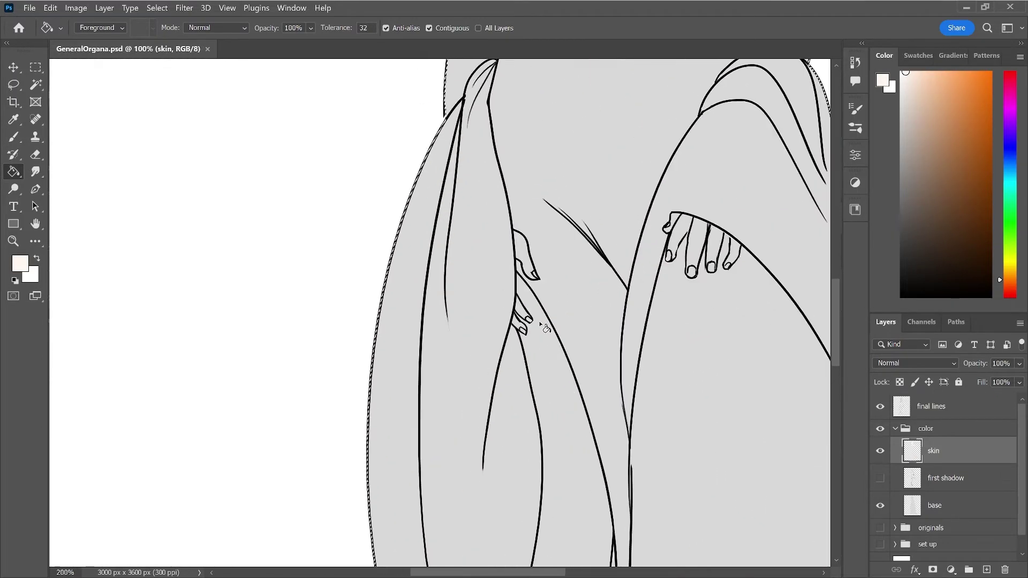
{"action": "key", "text": "b"}
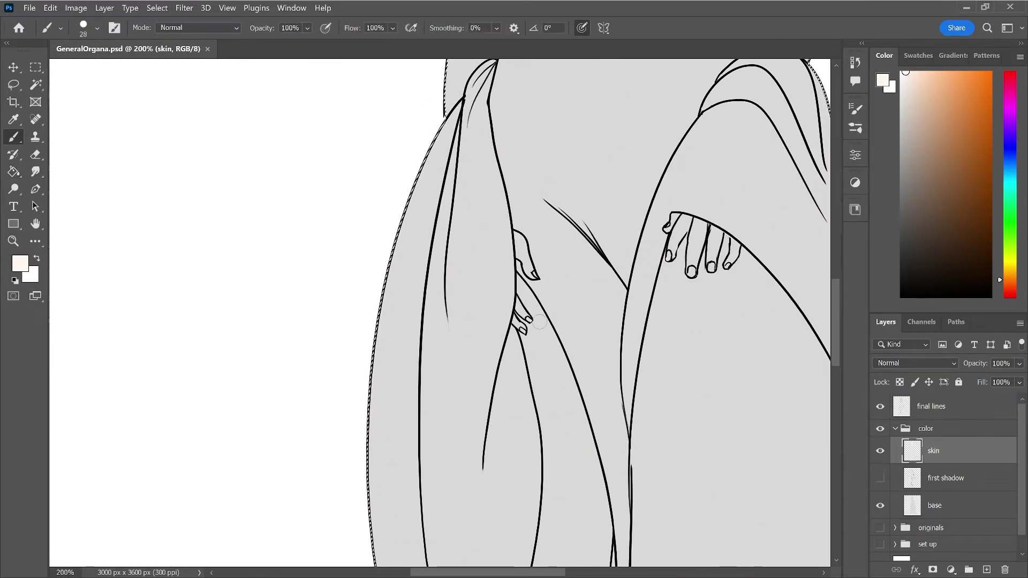
{"action": "left_click", "coordinate": [695, 236]}
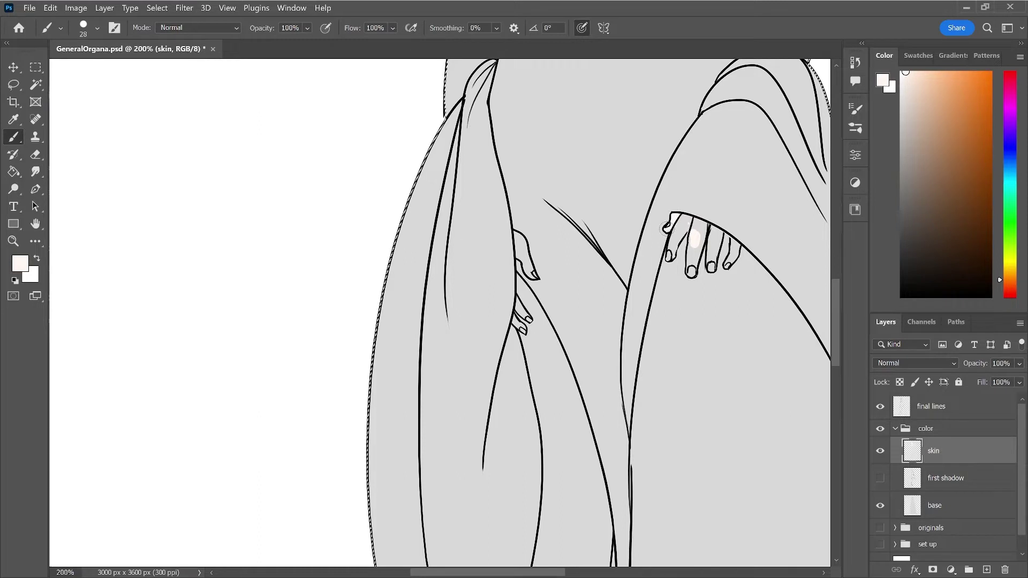
{"action": "left_click_drag", "start_coordinate": [669, 224], "coordinate": [680, 218]}
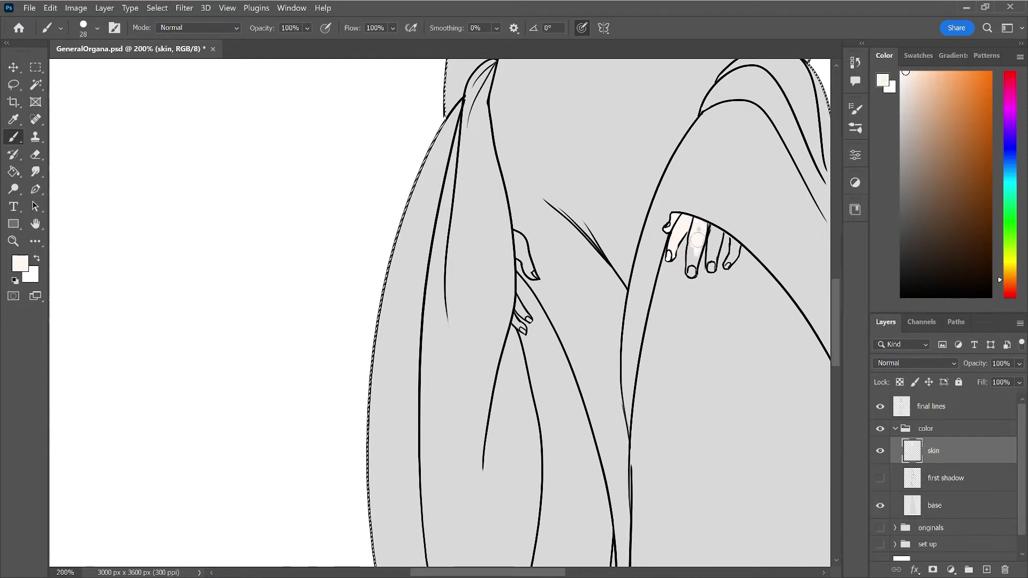
{"action": "left_click_drag", "start_coordinate": [697, 228], "coordinate": [692, 257]}
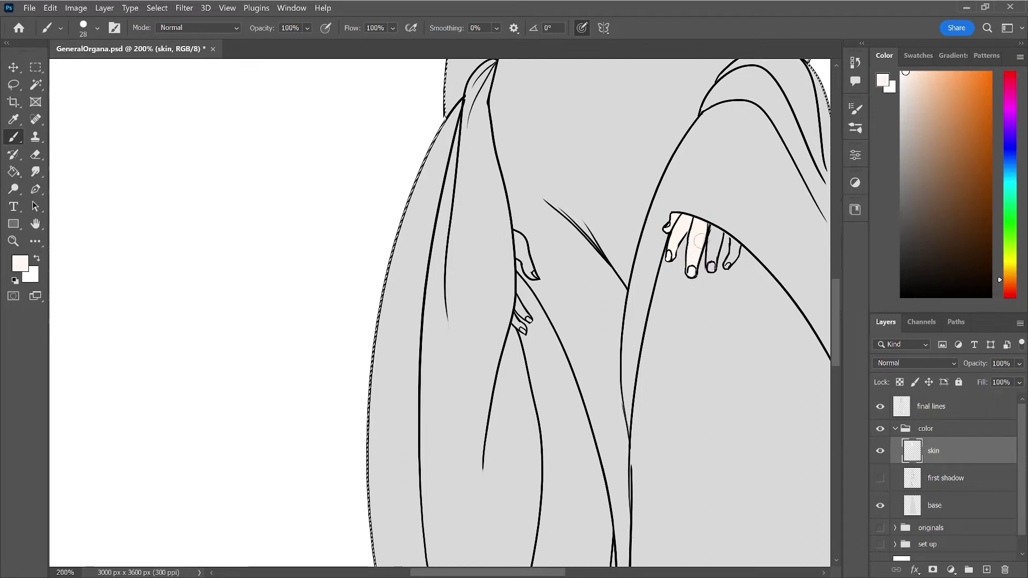
{"action": "left_click_drag", "start_coordinate": [713, 224], "coordinate": [714, 248]}
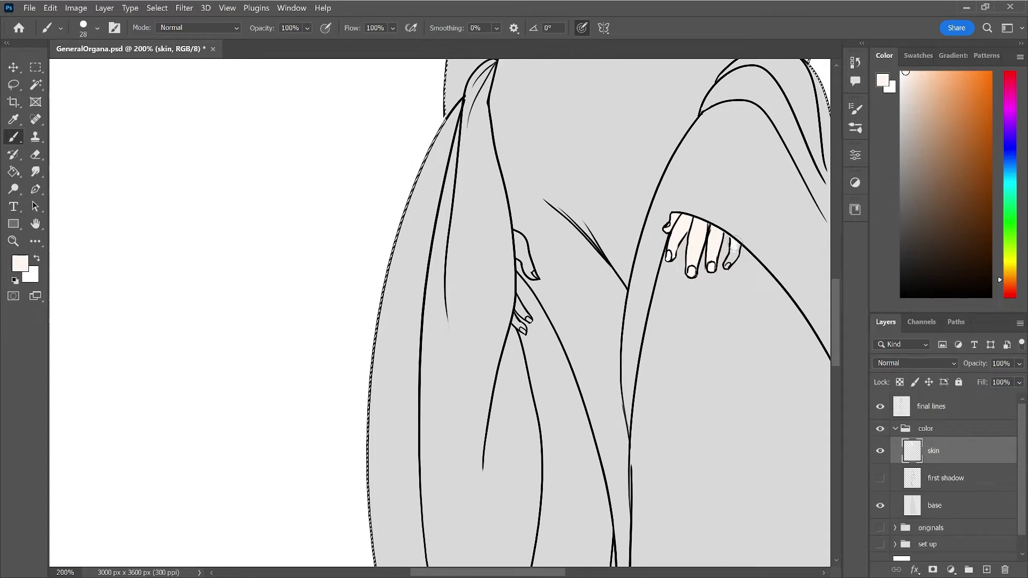
{"action": "left_click_drag", "start_coordinate": [735, 247], "coordinate": [731, 259]}
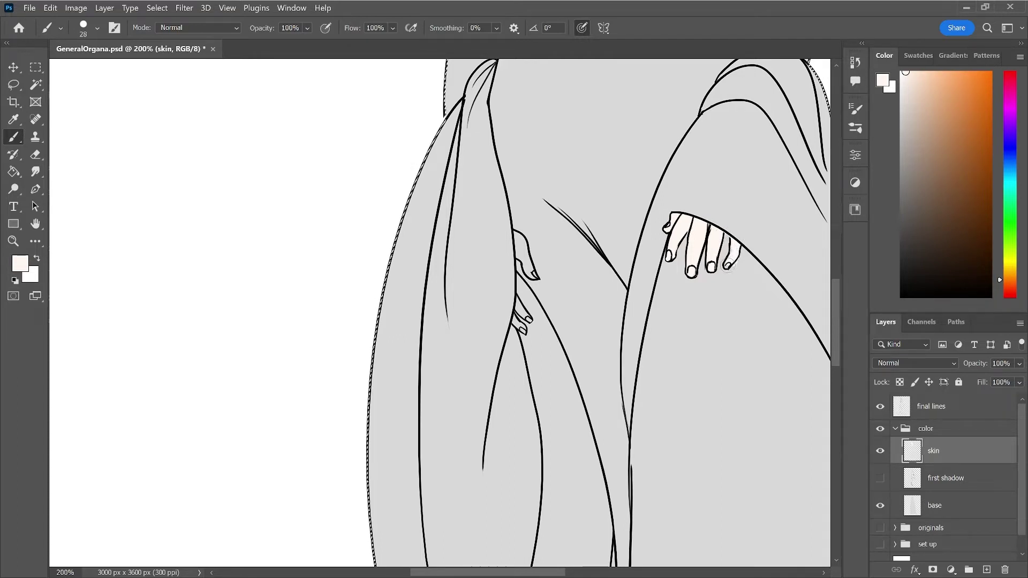
- Paint peach onto the small fingers and the lower small hand at the figure's side
{"action": "key", "text": "e"}
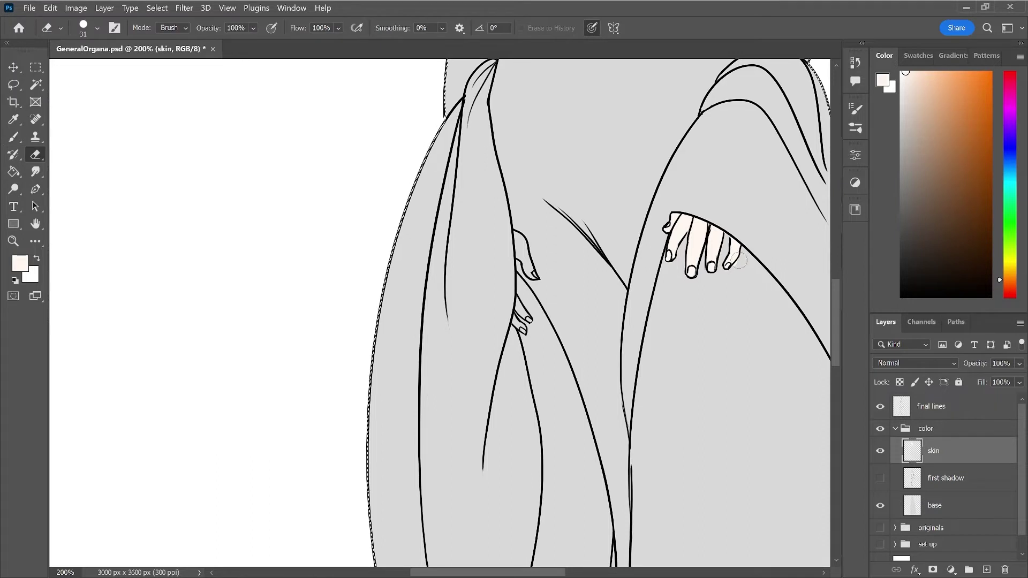
{"action": "key", "text": "b"}
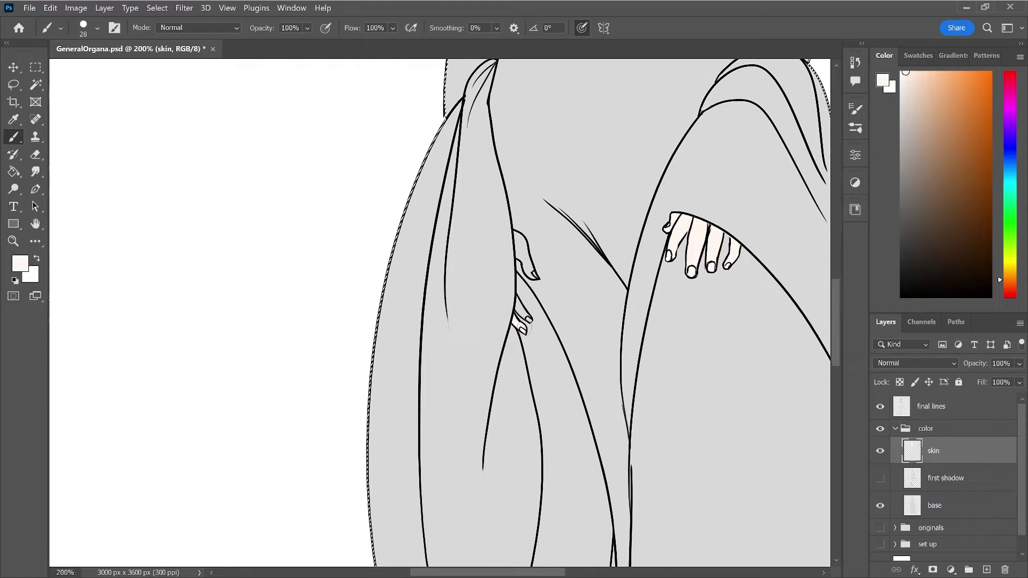
{"action": "mouse_move", "coordinate": [519, 311]}
{"action": "left_mouse_down"}
{"action": "mouse_move", "coordinate": [527, 319]}
{"action": "mouse_move", "coordinate": [518, 305]}
{"action": "left_mouse_up"}
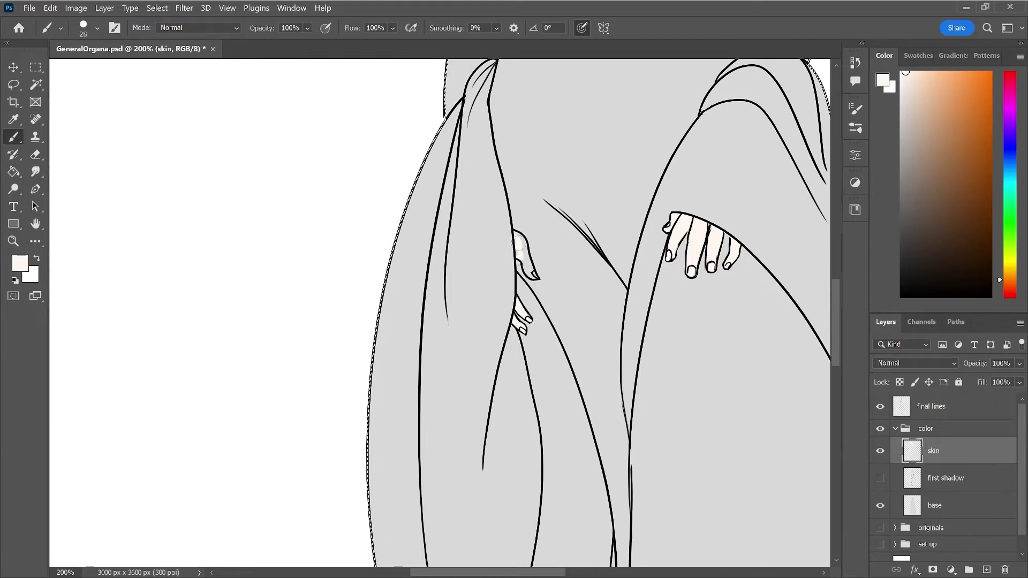
{"action": "left_click_drag", "start_coordinate": [518, 246], "coordinate": [528, 267]}
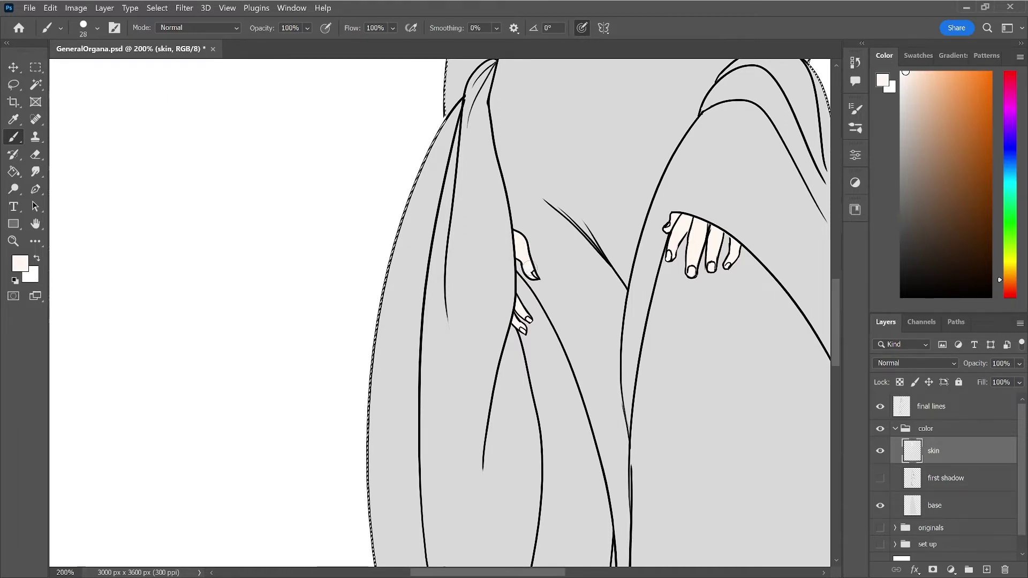
{"action": "key", "text": "e"}
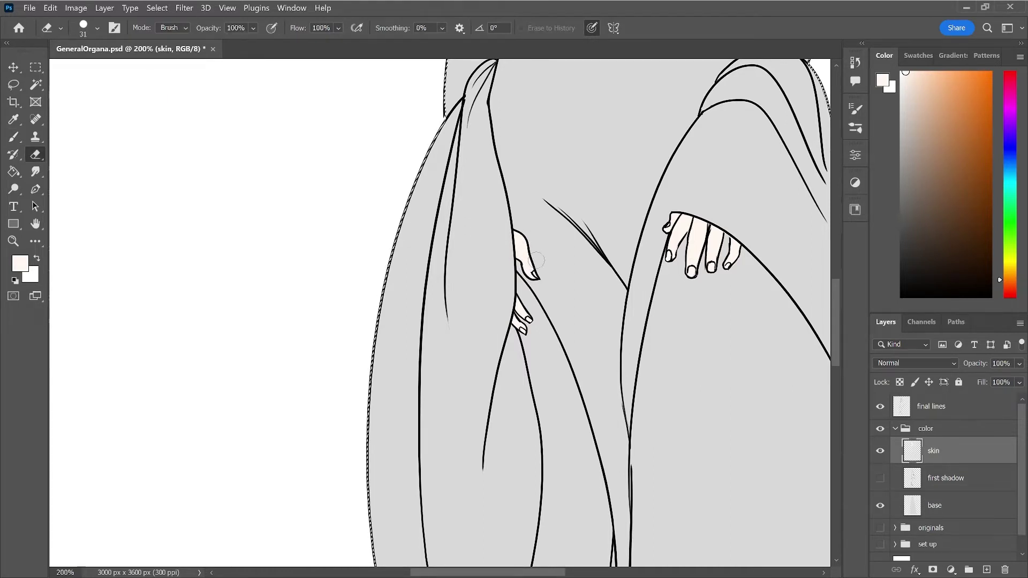
{"action": "key", "text": "b"}
{"action": "left_click_drag", "start_coordinate": [518, 294], "coordinate": [533, 331]}
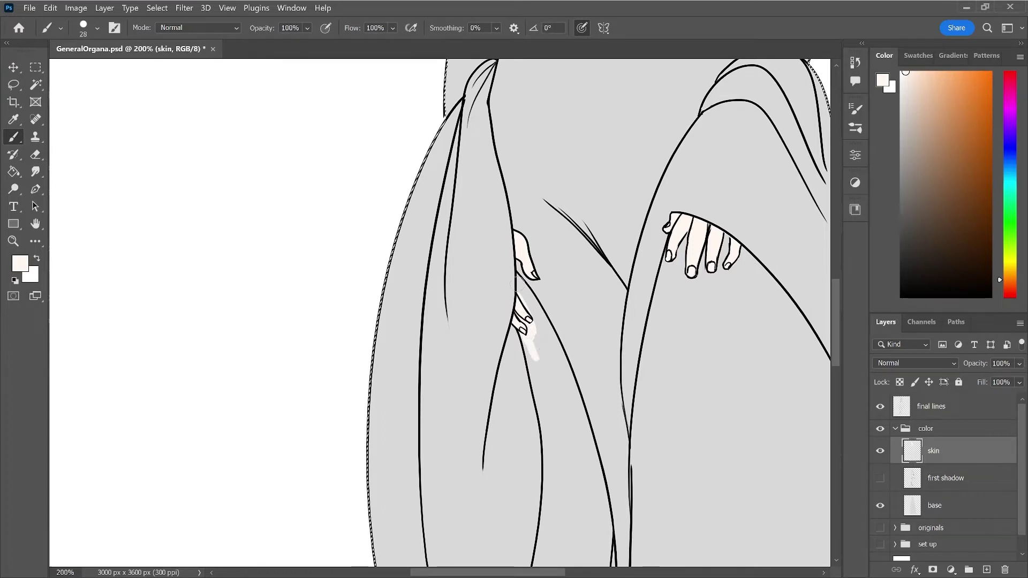
- Extend peach below the small hand and lay broad strokes down the leg, undoing one
{"action": "mouse_move", "coordinate": [535, 357]}
{"action": "left_mouse_down"}
{"action": "mouse_move", "coordinate": [518, 285]}
{"action": "mouse_move", "coordinate": [538, 332]}
{"action": "left_mouse_up"}
{"action": "left_click_drag", "start_coordinate": [519, 284], "coordinate": [550, 356]}
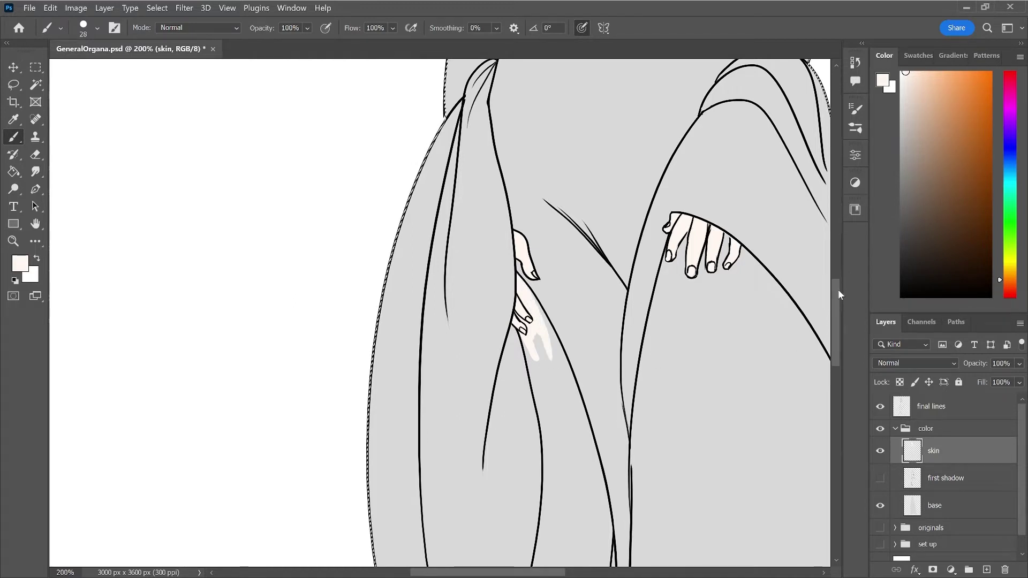
{"action": "left_click_drag", "start_coordinate": [837, 289], "coordinate": [837, 325]}
{"action": "left_click_drag", "start_coordinate": [538, 135], "coordinate": [572, 251]}
{"action": "left_click_drag", "start_coordinate": [539, 124], "coordinate": [586, 305]}
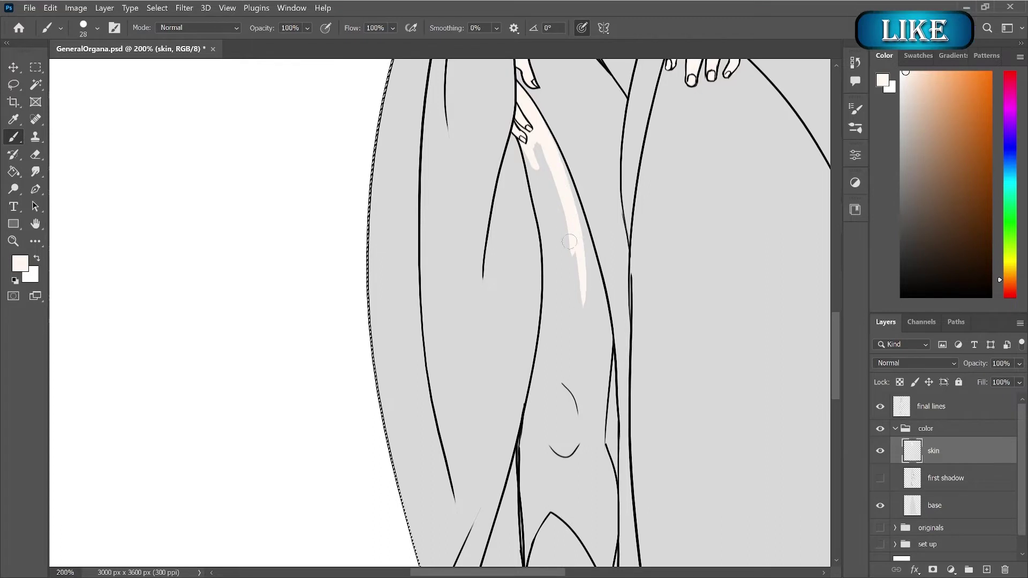
{"action": "left_click_drag", "start_coordinate": [542, 129], "coordinate": [594, 310]}
{"action": "key", "text": "ctrl+z"}
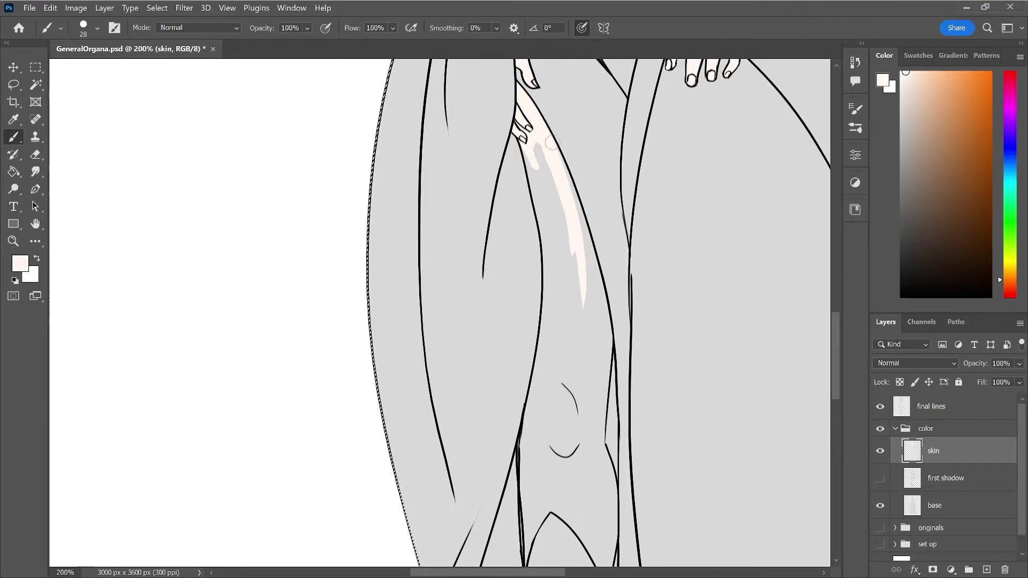
{"action": "left_click_drag", "start_coordinate": [551, 142], "coordinate": [581, 238]}
{"action": "left_click_drag", "start_coordinate": [569, 189], "coordinate": [588, 301]}
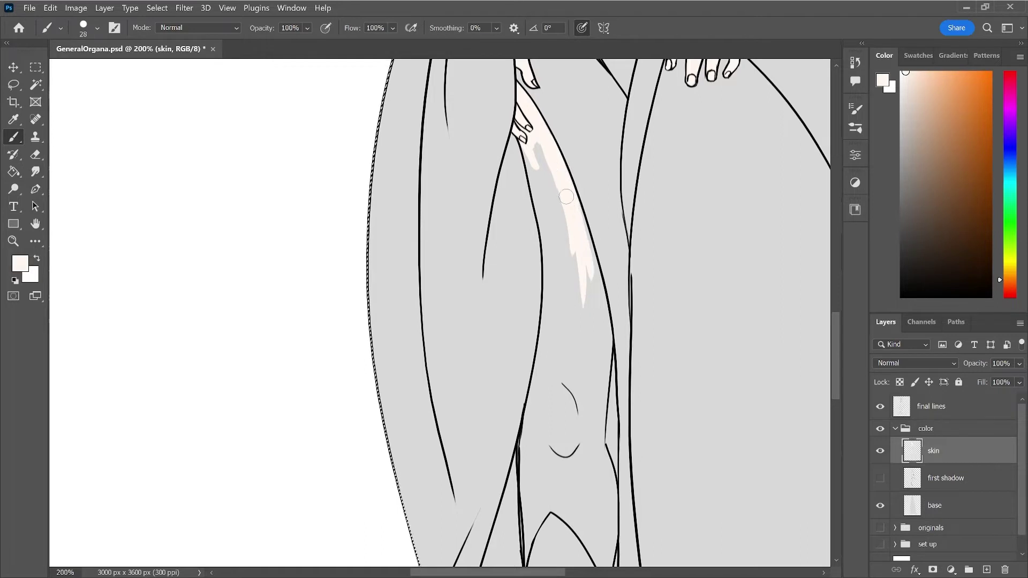
{"action": "left_click_drag", "start_coordinate": [579, 209], "coordinate": [606, 349]}
- Add peach strokes down the leg's inner left edge and right inner edge
{"action": "left_click_drag", "start_coordinate": [526, 147], "coordinate": [551, 249]}
{"action": "left_click_drag", "start_coordinate": [529, 160], "coordinate": [557, 288]}
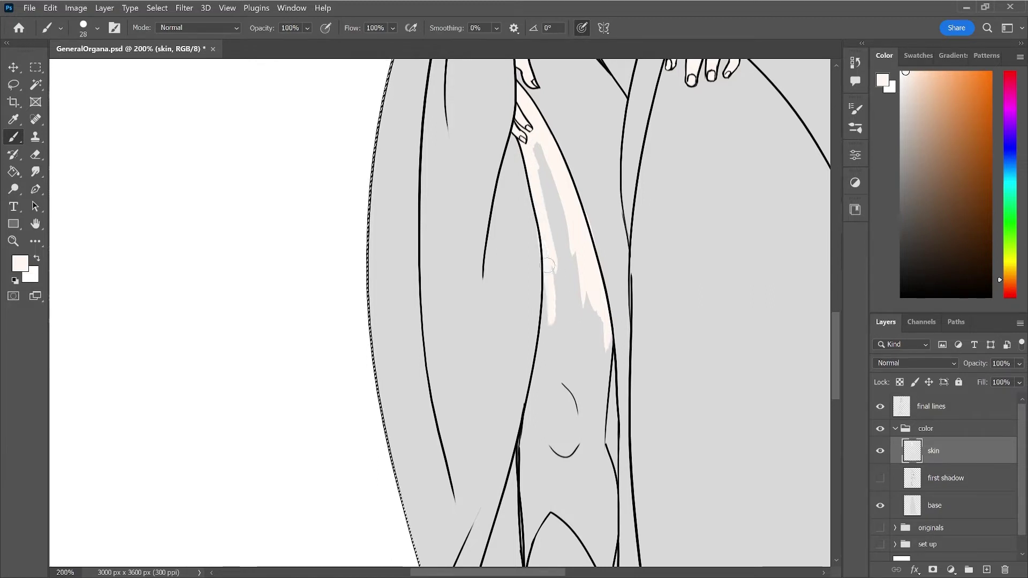
{"action": "left_click_drag", "start_coordinate": [537, 225], "coordinate": [546, 318]}
{"action": "left_click_drag", "start_coordinate": [543, 243], "coordinate": [544, 358]}
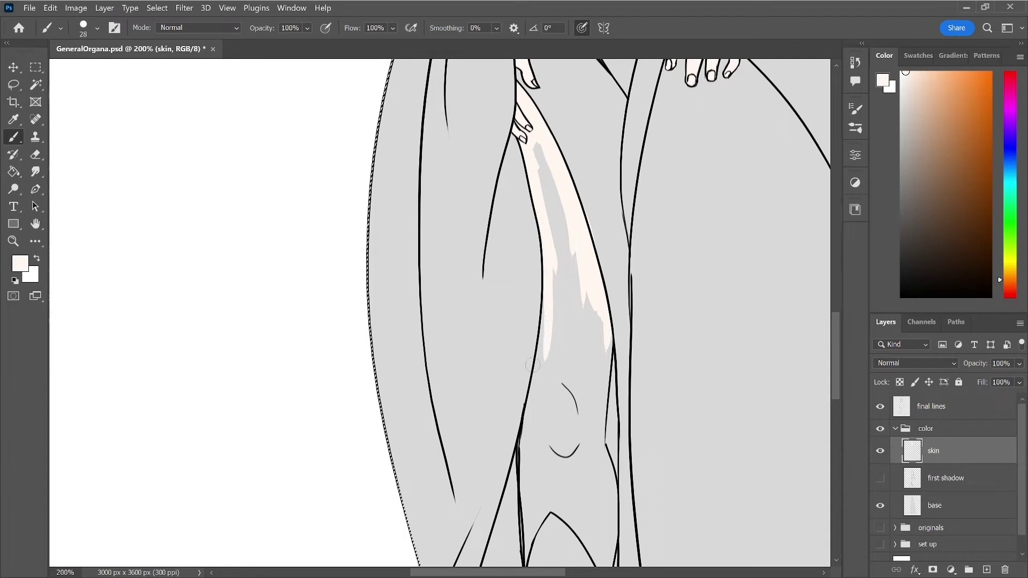
{"action": "left_click_drag", "start_coordinate": [543, 300], "coordinate": [533, 412]}
{"action": "left_click_drag", "start_coordinate": [545, 321], "coordinate": [527, 452]}
{"action": "left_click_drag", "start_coordinate": [532, 402], "coordinate": [528, 463]}
{"action": "left_click_drag", "start_coordinate": [553, 385], "coordinate": [545, 433]}
{"action": "mouse_move", "coordinate": [612, 336]}
{"action": "left_mouse_down"}
{"action": "mouse_move", "coordinate": [598, 465]}
{"action": "mouse_move", "coordinate": [613, 488]}
{"action": "left_mouse_up"}
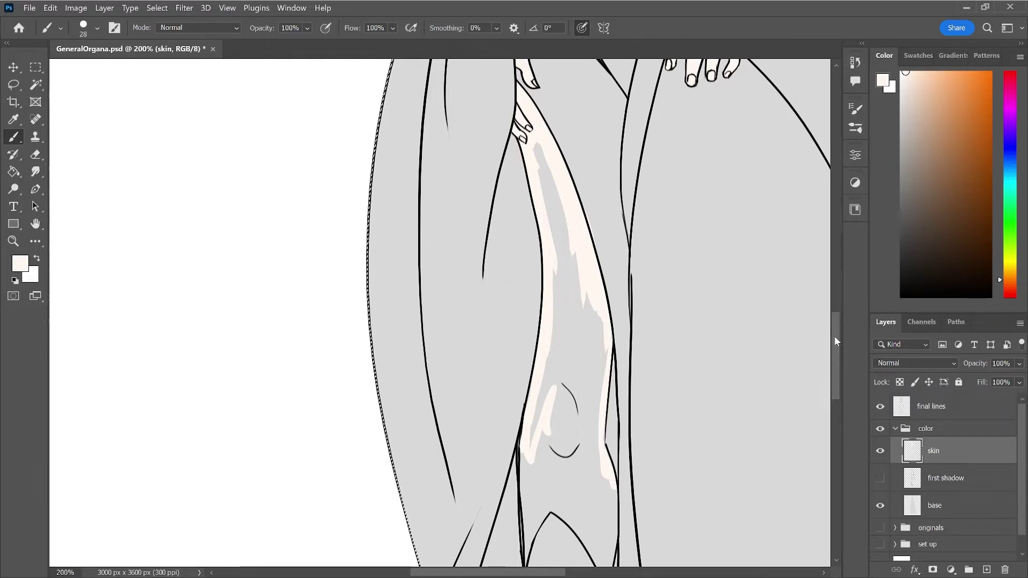
{"action": "left_click_drag", "start_coordinate": [834, 335], "coordinate": [835, 354]}
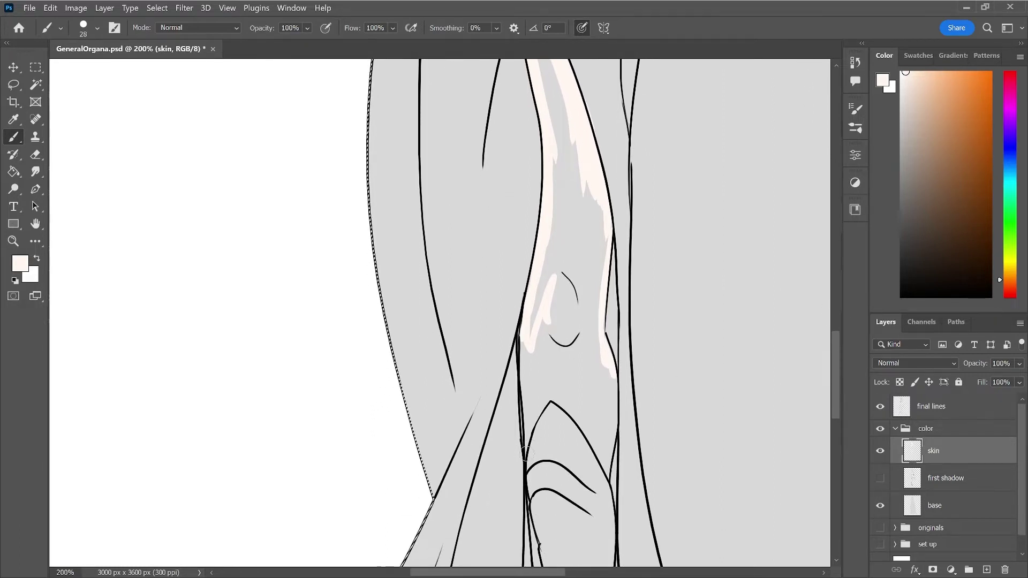
- Brush peach along the lower leg's inner and right outlines
{"action": "mouse_move", "coordinate": [532, 427]}
{"action": "left_mouse_down"}
{"action": "mouse_move", "coordinate": [526, 452]}
{"action": "mouse_move", "coordinate": [533, 415]}
{"action": "mouse_move", "coordinate": [560, 374]}
{"action": "left_mouse_up"}
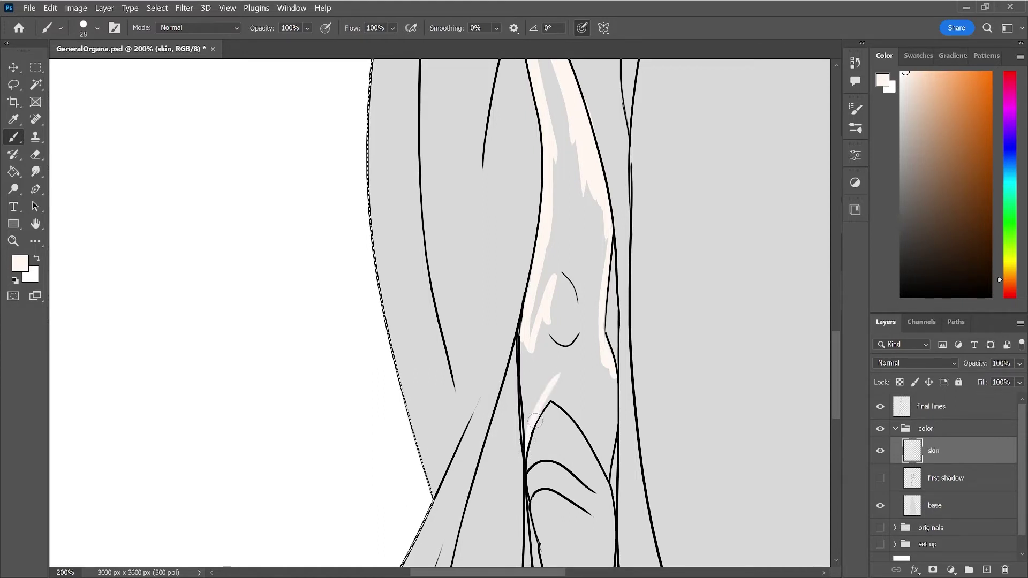
{"action": "left_click_drag", "start_coordinate": [525, 429], "coordinate": [533, 360]}
{"action": "left_click_drag", "start_coordinate": [530, 422], "coordinate": [531, 349]}
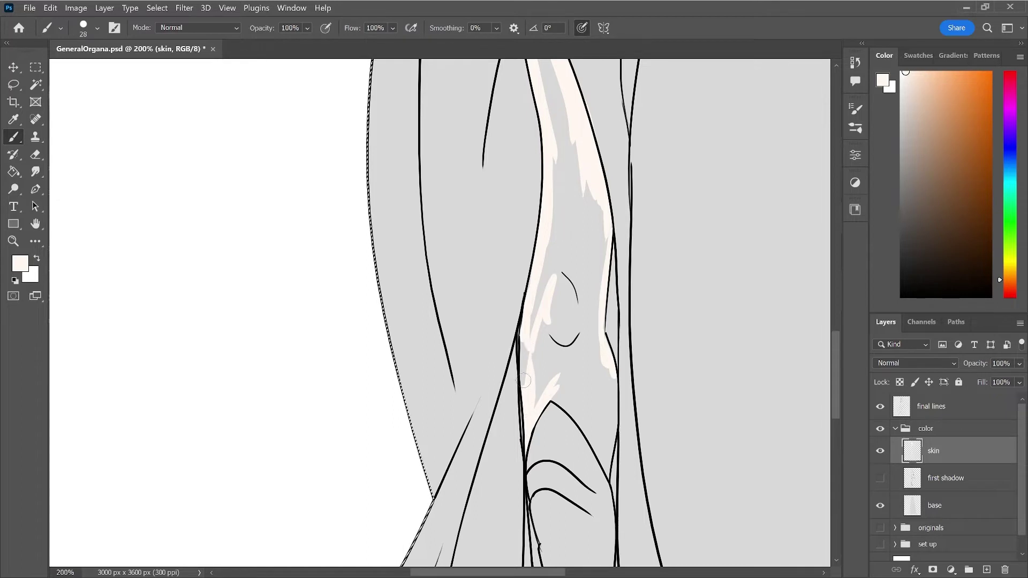
{"action": "mouse_move", "coordinate": [528, 386]}
{"action": "left_mouse_down"}
{"action": "mouse_move", "coordinate": [523, 342]}
{"action": "mouse_move", "coordinate": [536, 401]}
{"action": "left_mouse_up"}
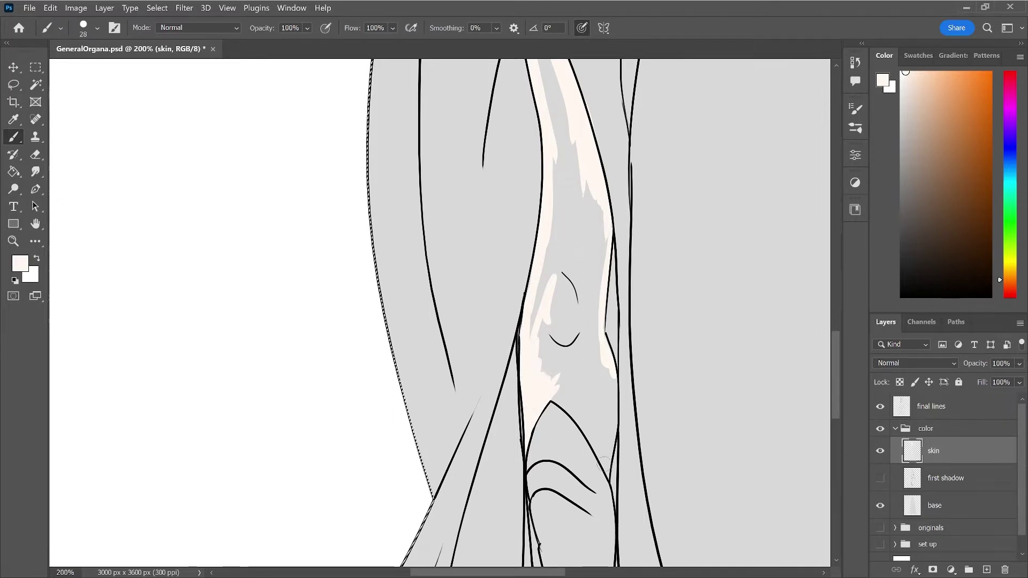
{"action": "left_click_drag", "start_coordinate": [605, 466], "coordinate": [609, 398]}
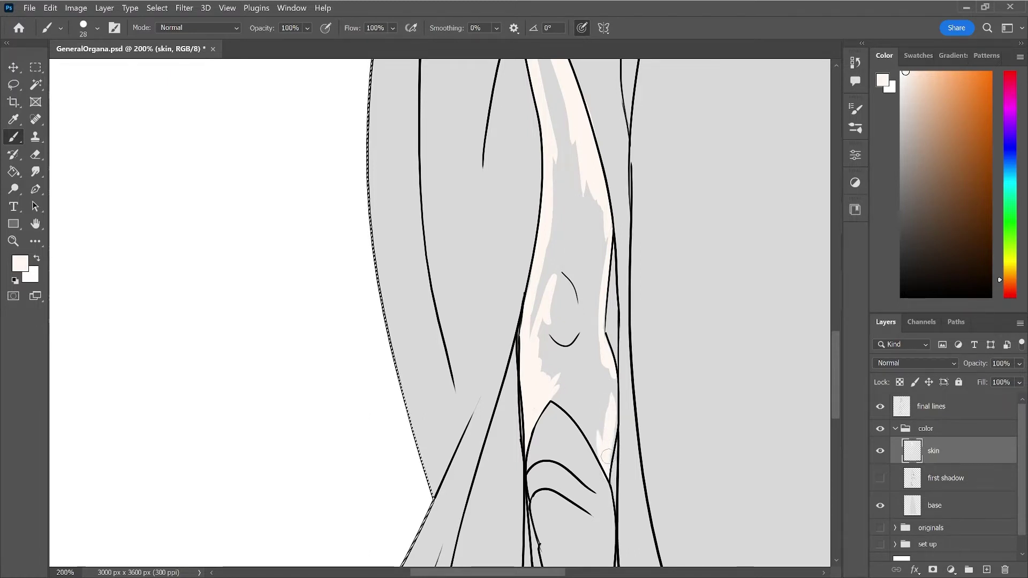
{"action": "left_click_drag", "start_coordinate": [608, 443], "coordinate": [615, 386]}
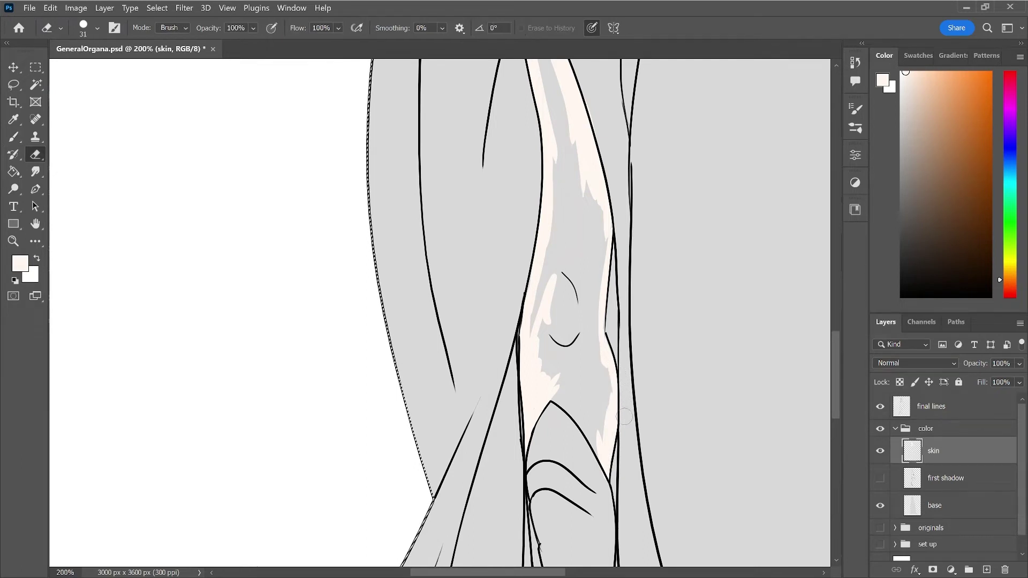
{"action": "left_click_drag", "start_coordinate": [546, 398], "coordinate": [591, 438]}
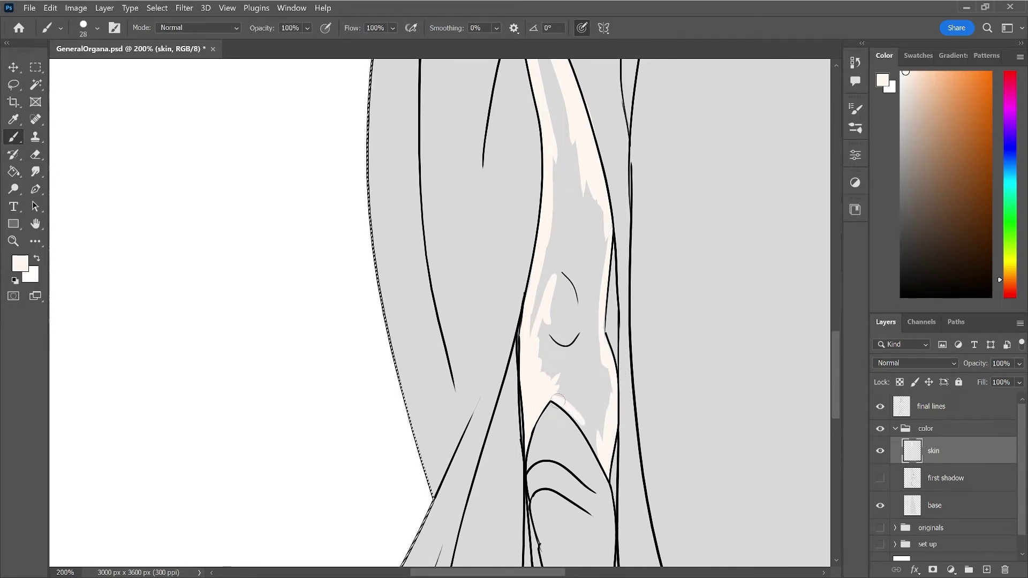
- Flood the rest of the leg area with peach using the Paint Bucket
{"action": "key", "text": "e"}
{"action": "key", "text": "g"}
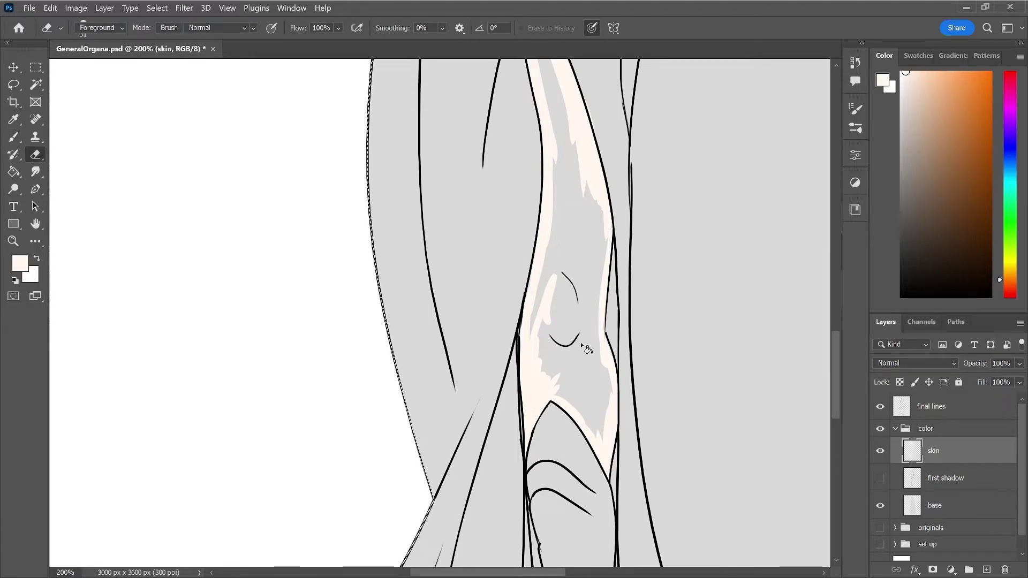
{"action": "left_click", "coordinate": [592, 366]}
{"action": "key", "text": "b"}
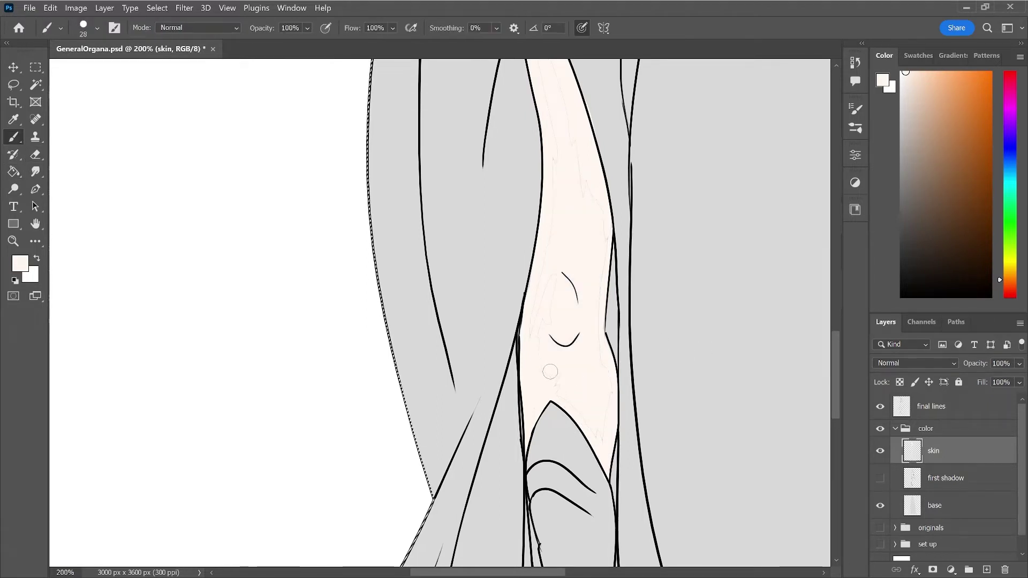
- Fill the remaining gaps along the leg's right edge with peach and scroll up to the hands
{"action": "left_click_drag", "start_coordinate": [586, 425], "coordinate": [599, 344]}
{"action": "left_click_drag", "start_coordinate": [598, 343], "coordinate": [599, 313]}
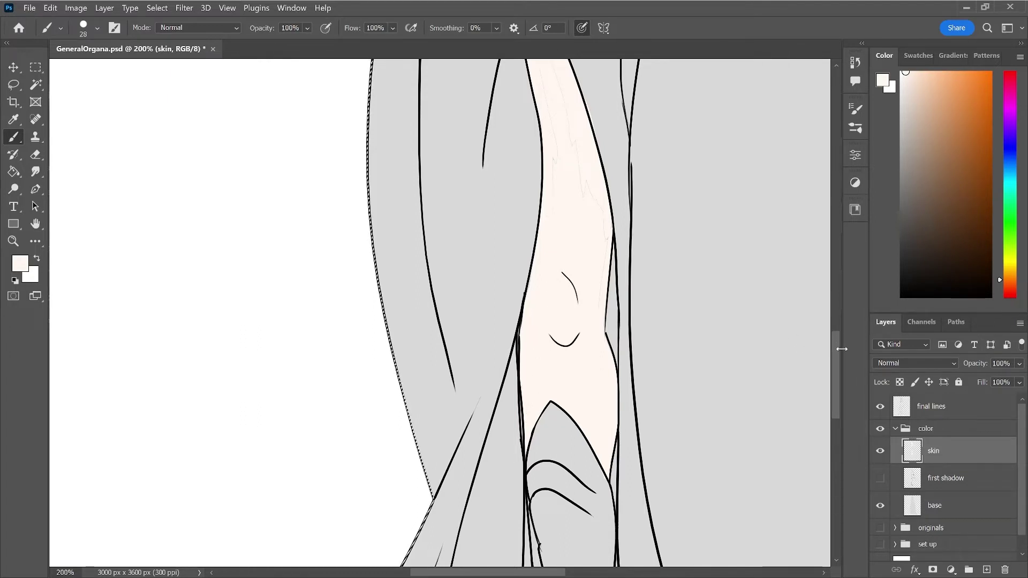
{"action": "left_click_drag", "start_coordinate": [834, 348], "coordinate": [836, 320]}
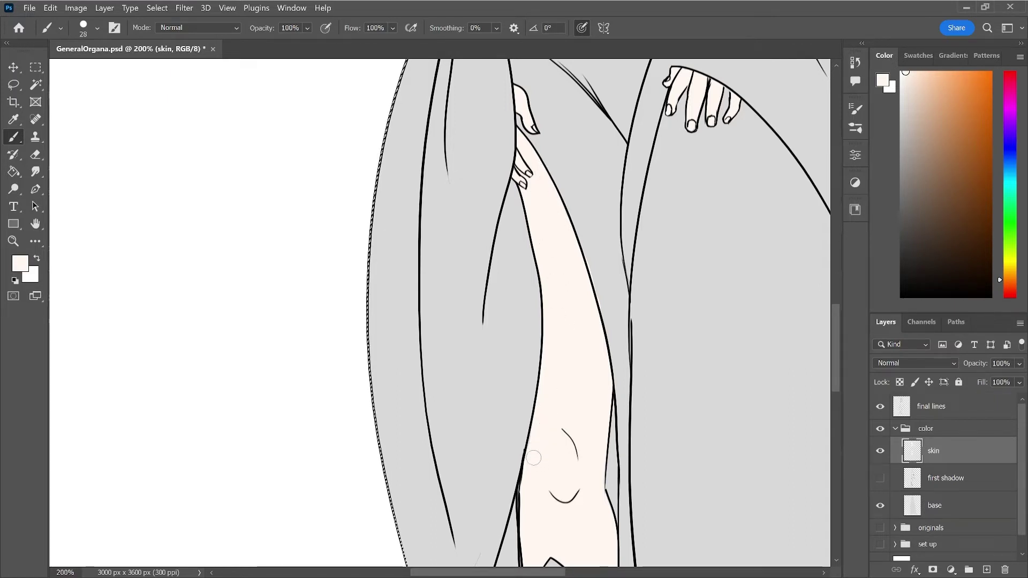
- Zoom out to the whole figure and make the first shadow layer visible
{"action": "key", "text": "ctrl+minus"}
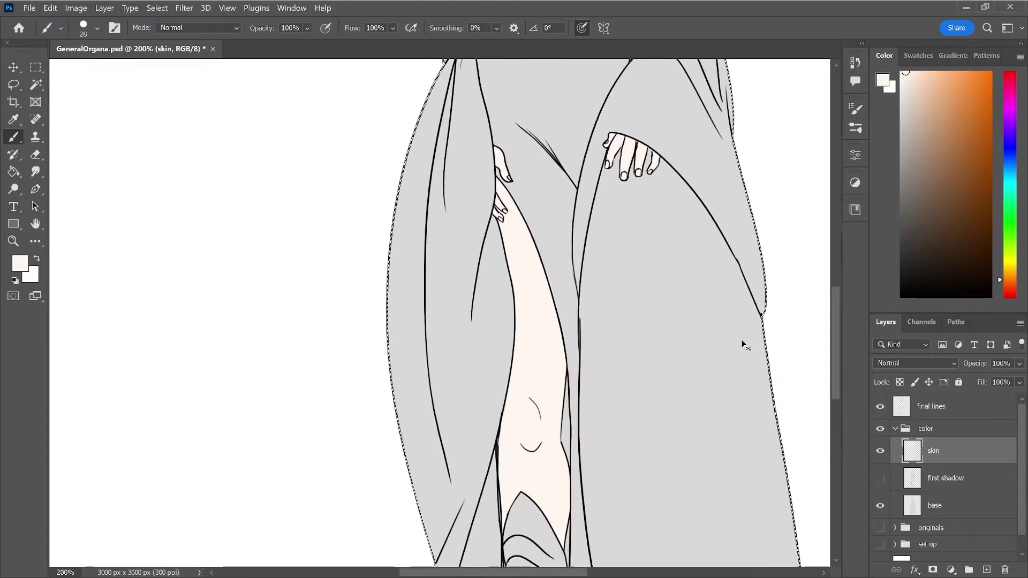
{"action": "key", "text": "ctrl+minus"}
{"action": "key", "text": "ctrl+minus"}
{"action": "left_click", "coordinate": [881, 480]}
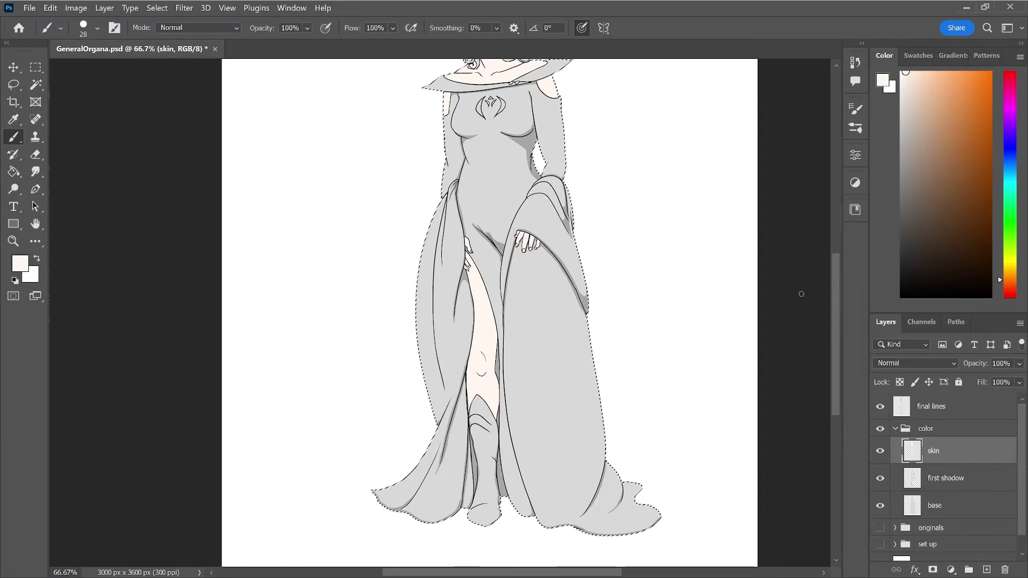
- Move the final lines layer down the stack, then back to the top
{"action": "left_click_drag", "start_coordinate": [836, 299], "coordinate": [833, 271]}
{"action": "scroll", "coordinate": [904, 362], "scroll_direction": "down", "scroll_amount": 9}
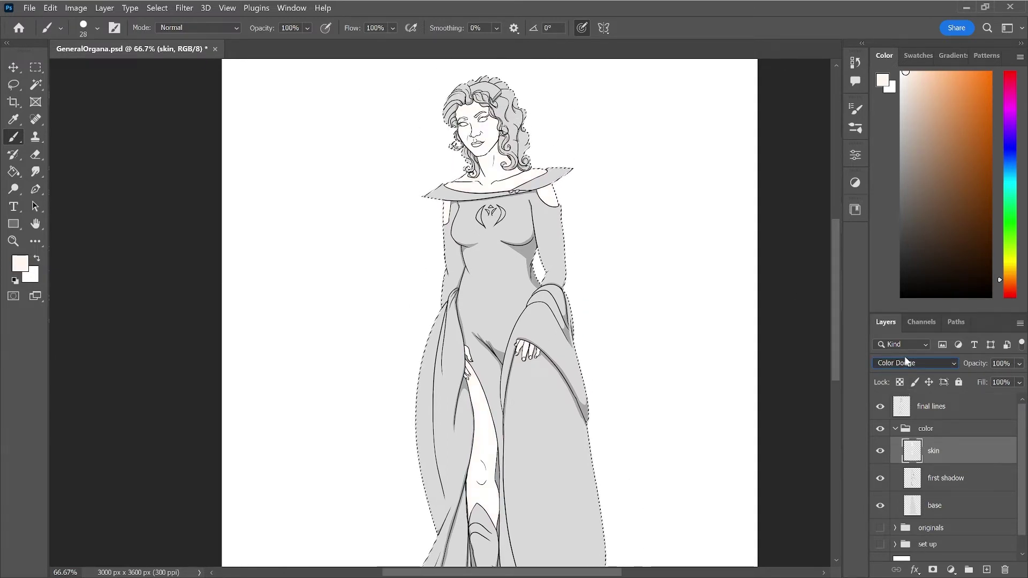
{"action": "scroll", "coordinate": [906, 368], "scroll_direction": "down", "scroll_amount": 4}
{"action": "key", "text": "alt+bracketright"}
{"action": "key", "text": "ctrl+bracketleft"}
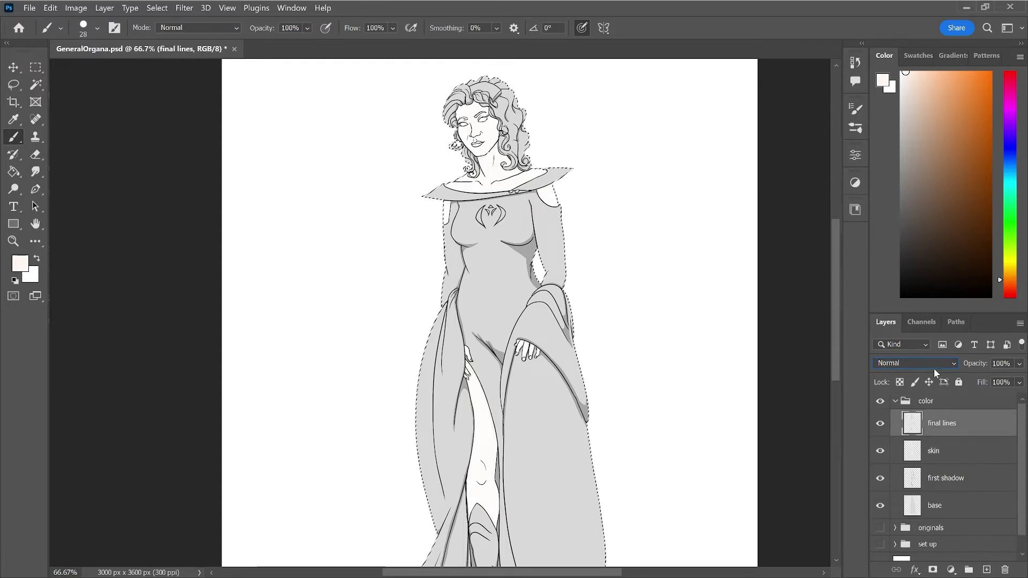
{"action": "key", "text": "ctrl+bracketright"}
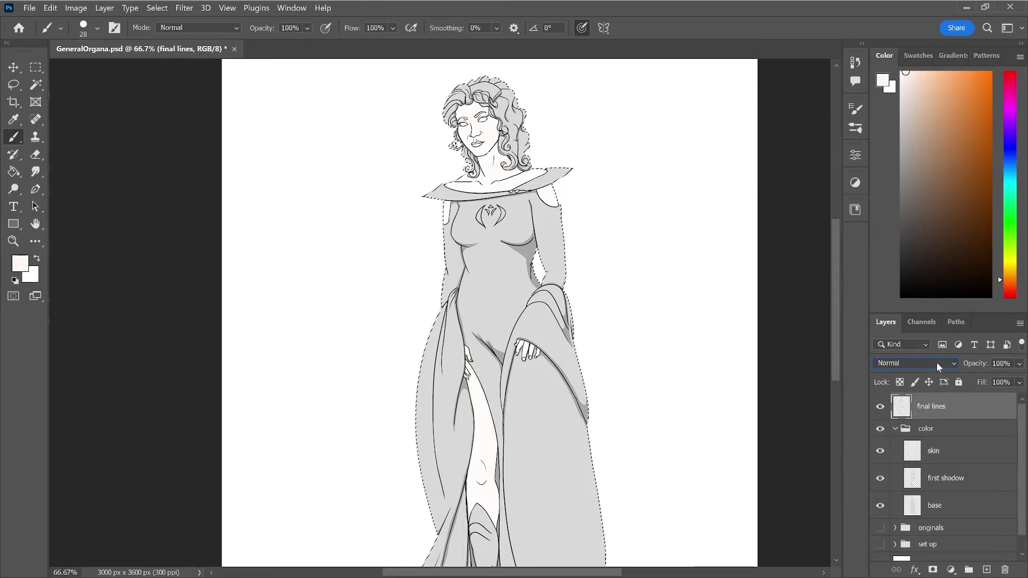
{"action": "scroll", "coordinate": [933, 359], "scroll_direction": "down", "scroll_amount": 9}
{"action": "scroll", "coordinate": [933, 363], "scroll_direction": "up", "scroll_amount": 9}
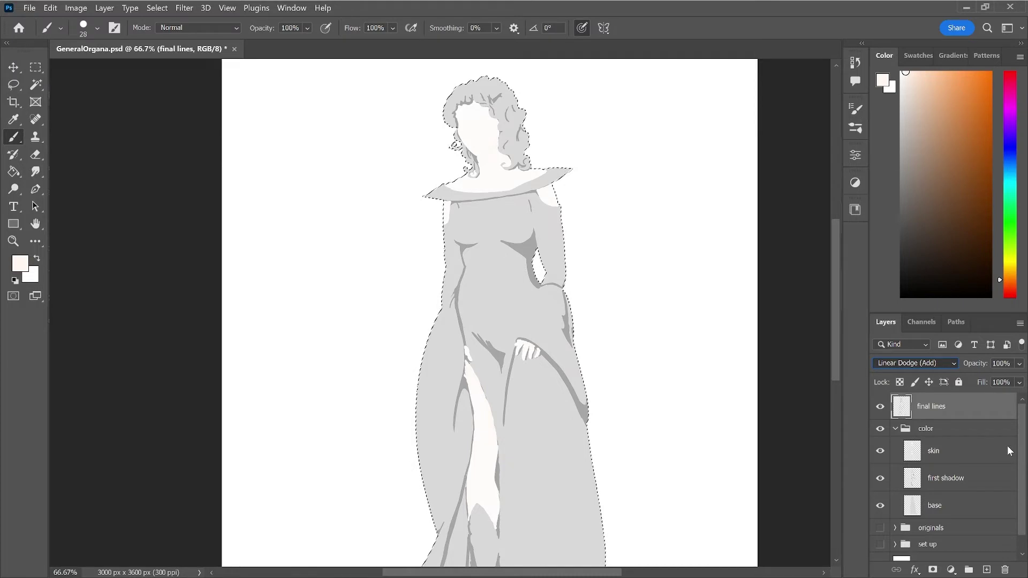
- Test Multiply blending on the skin layer, then return it to Normal
{"action": "left_click", "coordinate": [973, 453]}
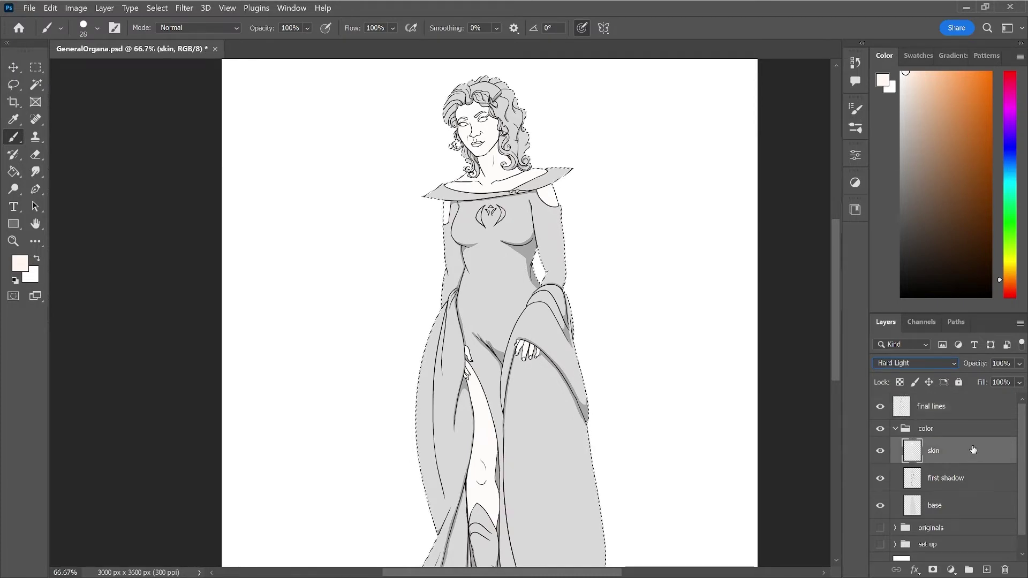
{"action": "scroll", "coordinate": [930, 357], "scroll_direction": "up", "scroll_amount": 3}
{"action": "scroll", "coordinate": [927, 356], "scroll_direction": "up", "scroll_amount": 1}
{"action": "key", "text": "Down"}
{"action": "key", "text": "Down"}
{"action": "key", "text": "Down"}
{"action": "key", "text": "Down"}
{"action": "key", "text": "Down"}
{"action": "key", "text": "Up"}
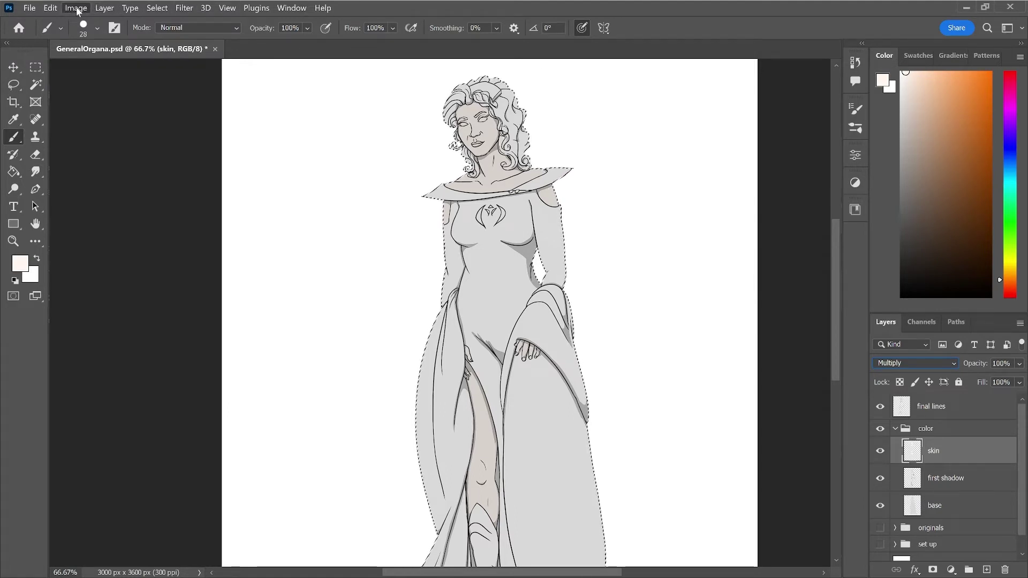
{"action": "key", "text": "shift+alt+n"}
{"action": "left_click", "coordinate": [990, 479]}
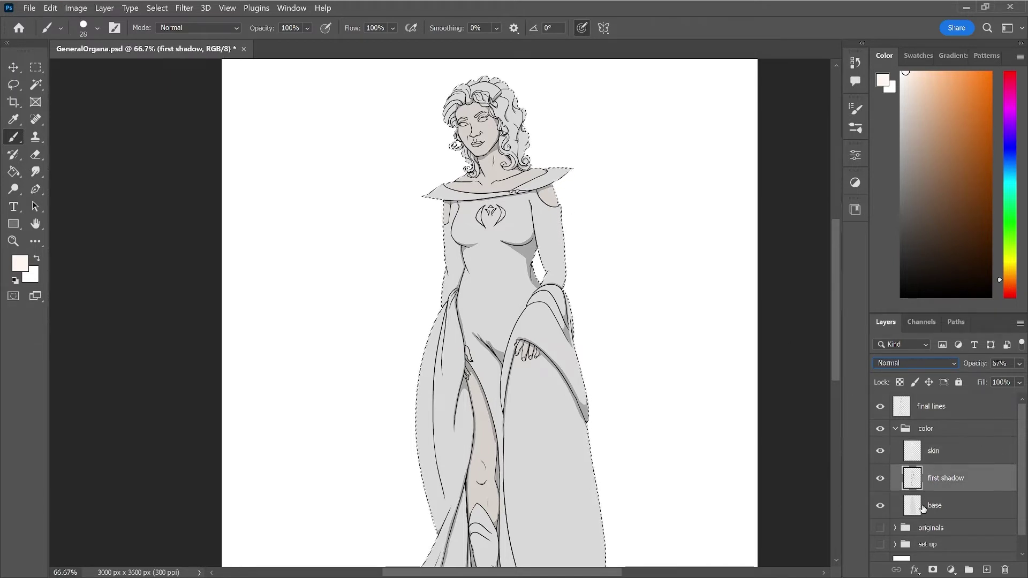
- Hide the grey base layer and add a new empty layer above skin
{"action": "left_click", "coordinate": [884, 505]}
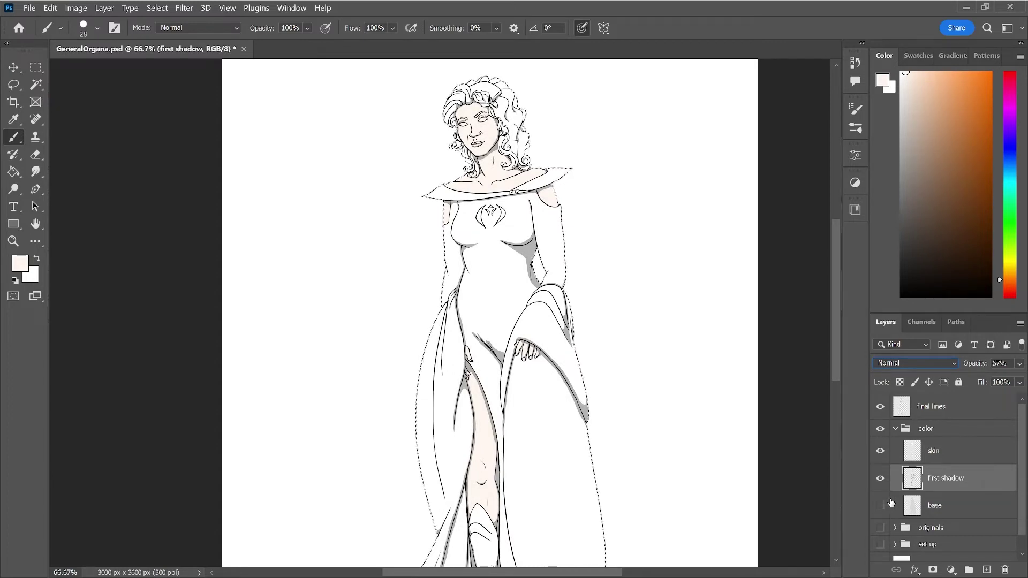
{"action": "left_click", "coordinate": [965, 505]}
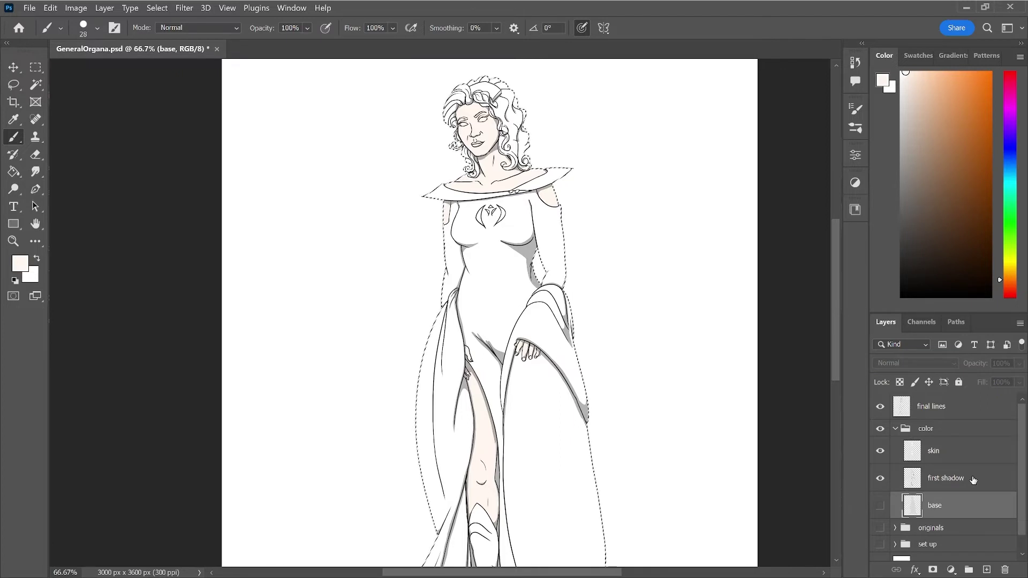
{"action": "left_click", "coordinate": [972, 478]}
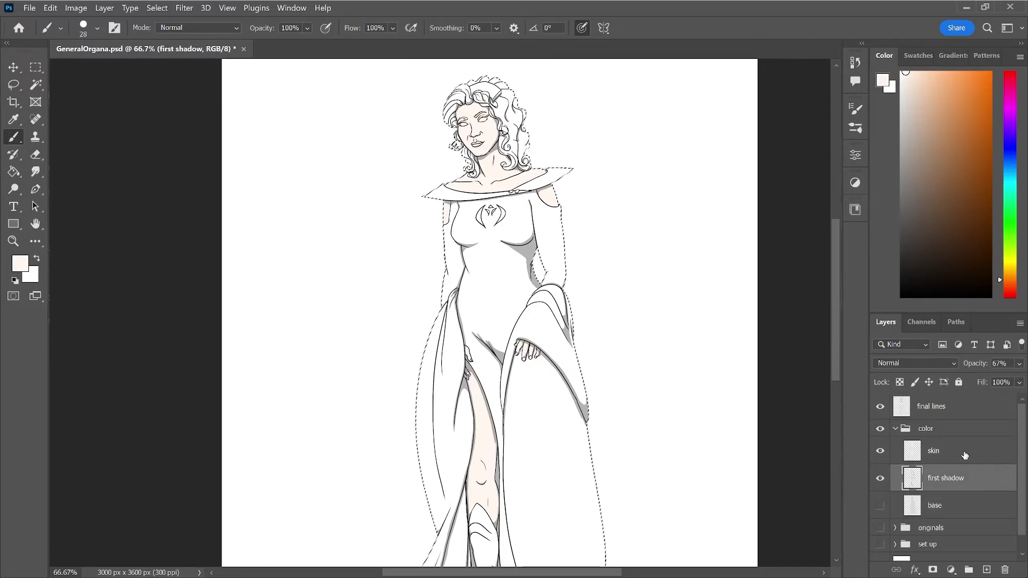
{"action": "left_click", "coordinate": [965, 455]}
{"action": "left_click", "coordinate": [987, 570]}
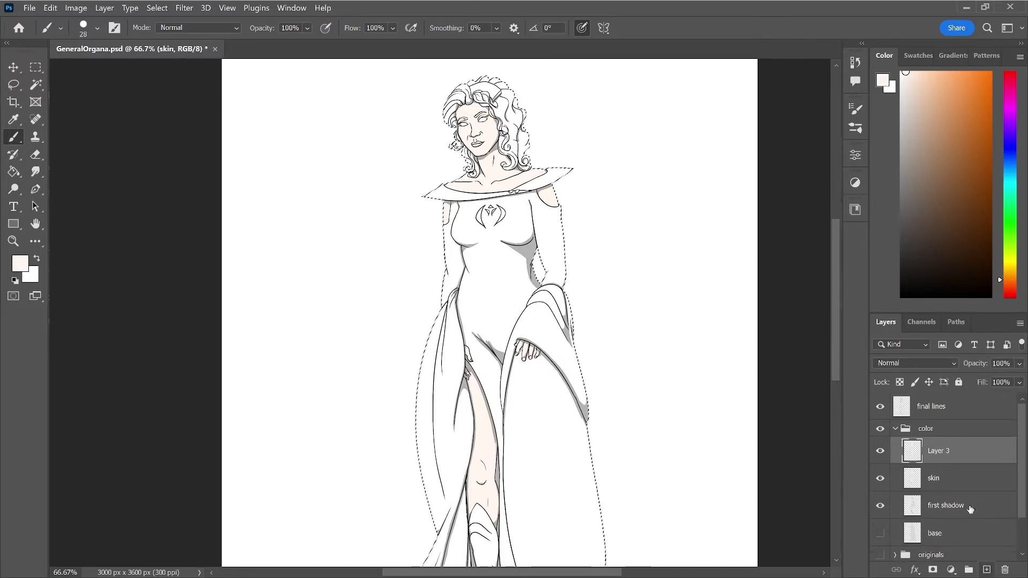
- Rename Layer 3 to 'hair'
{"action": "double_click", "coordinate": [938, 451]}
{"action": "type", "text": "hair"}
{"action": "key", "text": "Return"}
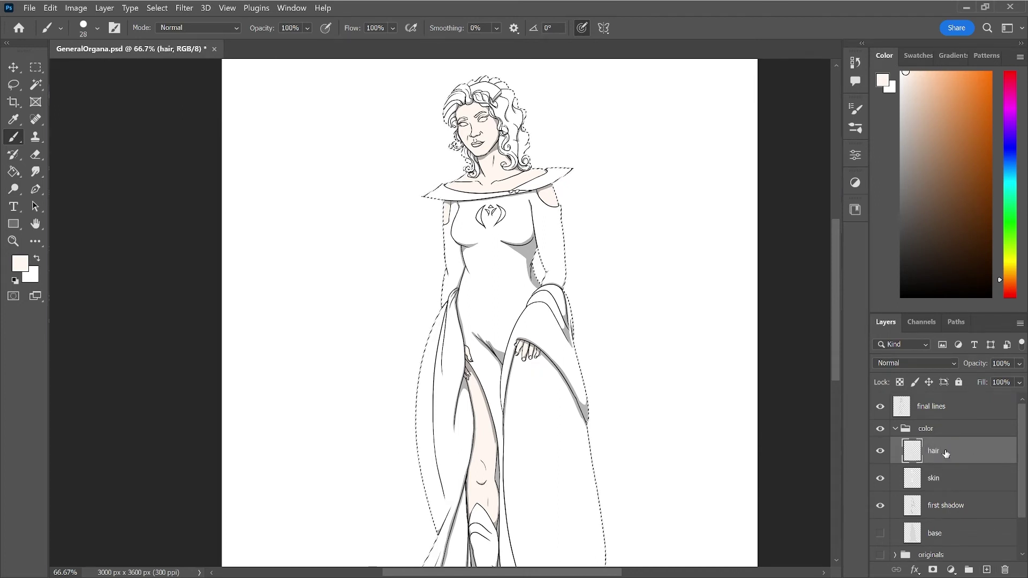
- Zoom to 200%, choose a dark brown painting colour and enlarge the brush
{"action": "key", "text": "ctrl+plus"}
{"action": "key", "text": "ctrl+plus"}
{"action": "scroll", "coordinate": [824, 359], "scroll_direction": "up", "scroll_amount": 3}
{"action": "scroll", "coordinate": [823, 358], "scroll_direction": "up", "scroll_amount": 3}
{"action": "scroll", "coordinate": [824, 357], "scroll_direction": "up", "scroll_amount": 2}
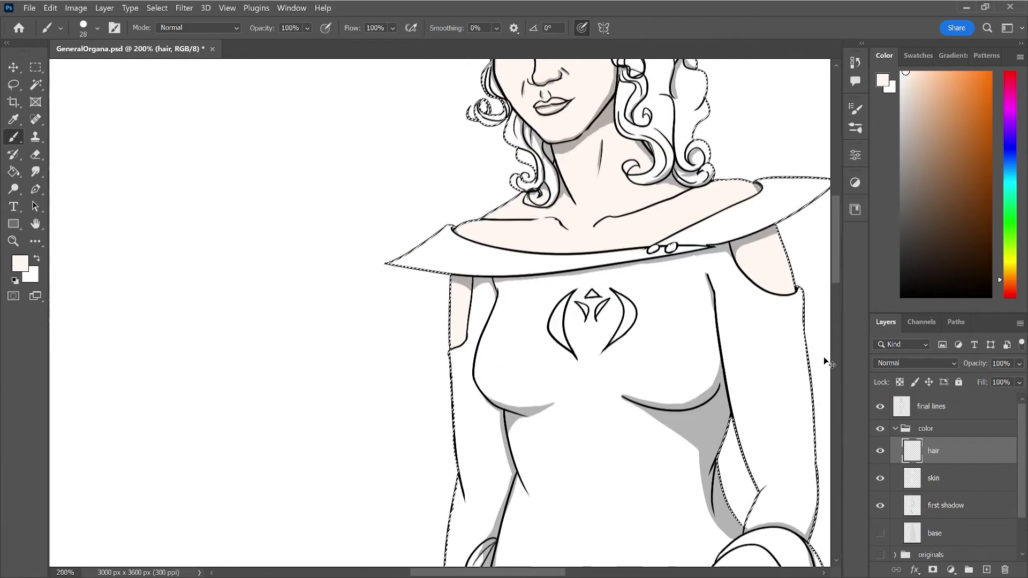
{"action": "scroll", "coordinate": [823, 357], "scroll_direction": "up", "scroll_amount": 3}
{"action": "scroll", "coordinate": [823, 358], "scroll_direction": "up", "scroll_amount": 3}
{"action": "scroll", "coordinate": [823, 357], "scroll_direction": "up", "scroll_amount": 2}
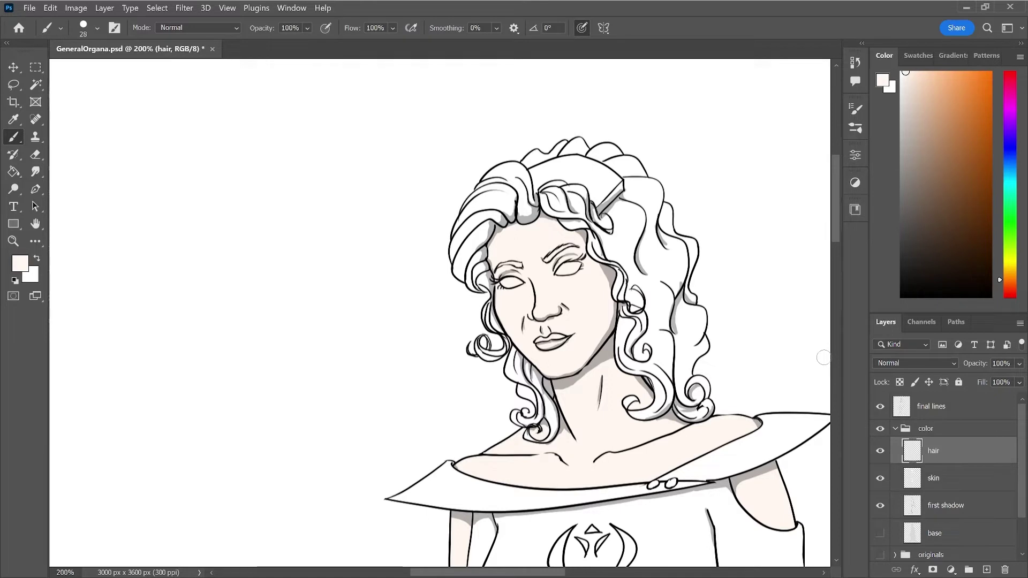
{"action": "left_click", "coordinate": [991, 192]}
{"action": "left_click_drag", "start_coordinate": [990, 190], "coordinate": [990, 218]}
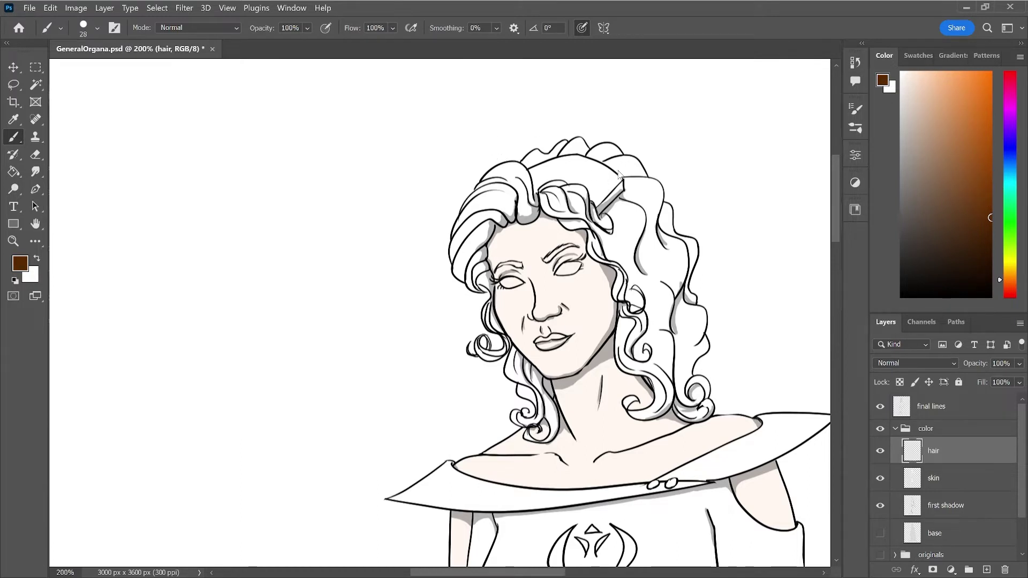
{"action": "key", "text": "bracketright"}
{"action": "key", "text": "bracketright"}
{"action": "key", "text": "bracketright"}
{"action": "left_click_drag", "start_coordinate": [836, 179], "coordinate": [837, 173]}
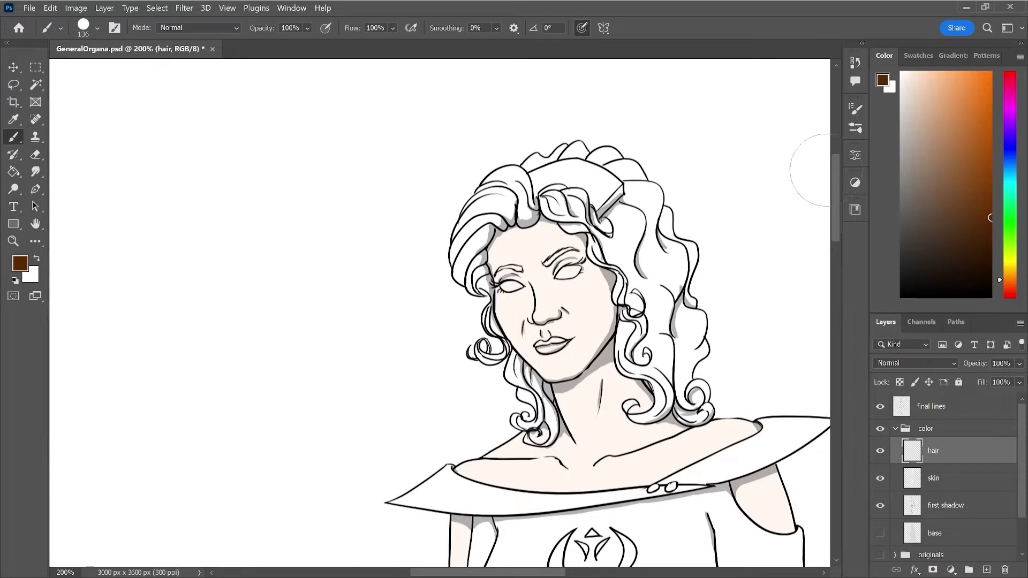
- Paint dark brown over the entire head on the hair layer, including the face
{"action": "mouse_move", "coordinate": [633, 124]}
{"action": "left_mouse_down"}
{"action": "mouse_move", "coordinate": [551, 126]}
{"action": "mouse_move", "coordinate": [651, 101]}
{"action": "mouse_move", "coordinate": [663, 147]}
{"action": "mouse_move", "coordinate": [583, 198]}
{"action": "mouse_move", "coordinate": [671, 206]}
{"action": "mouse_move", "coordinate": [448, 343]}
{"action": "mouse_move", "coordinate": [588, 321]}
{"action": "mouse_move", "coordinate": [691, 269]}
{"action": "mouse_move", "coordinate": [696, 313]}
{"action": "mouse_move", "coordinate": [522, 388]}
{"action": "mouse_move", "coordinate": [552, 407]}
{"action": "mouse_move", "coordinate": [531, 417]}
{"action": "mouse_move", "coordinate": [541, 442]}
{"action": "mouse_move", "coordinate": [642, 385]}
{"action": "mouse_move", "coordinate": [690, 337]}
{"action": "mouse_move", "coordinate": [631, 407]}
{"action": "mouse_move", "coordinate": [658, 428]}
{"action": "mouse_move", "coordinate": [706, 418]}
{"action": "mouse_move", "coordinate": [706, 387]}
{"action": "left_mouse_up"}
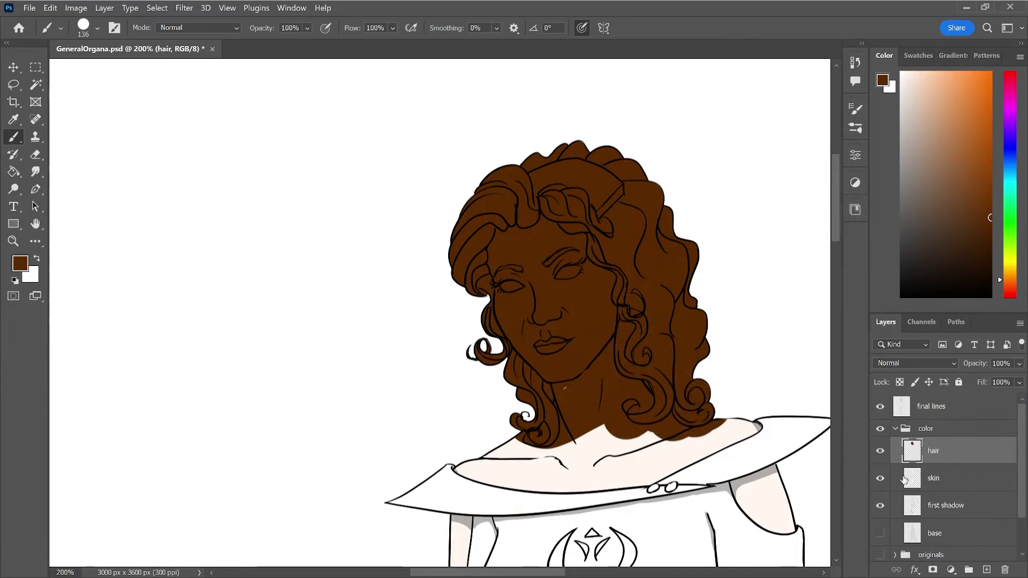
{"action": "left_click", "coordinate": [971, 483]}
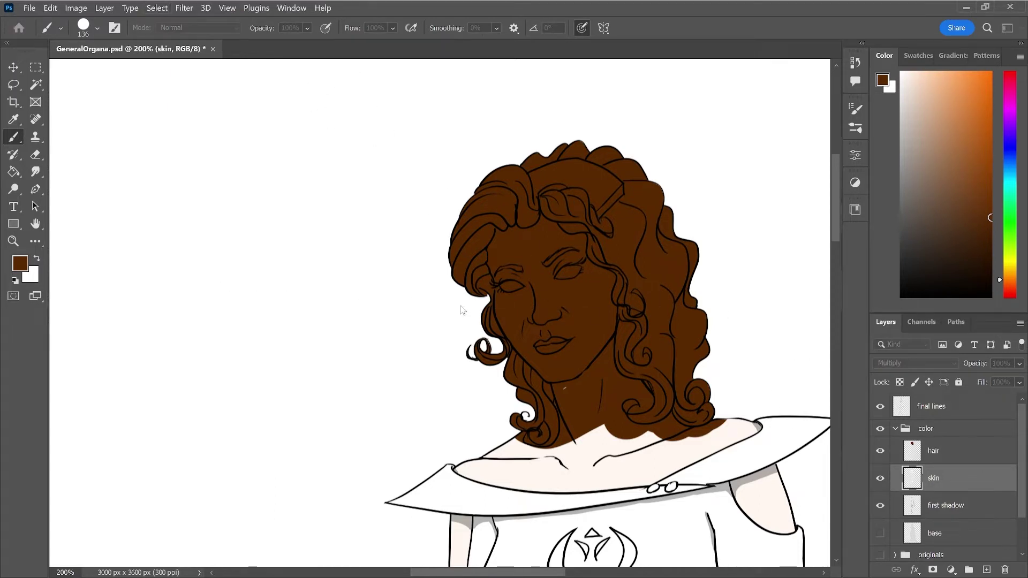
- Delete the brown from the skin-area selection, deselect, and shrink the brush for detail
{"action": "left_click", "coordinate": [969, 455]}
{"action": "key", "text": "Delete"}
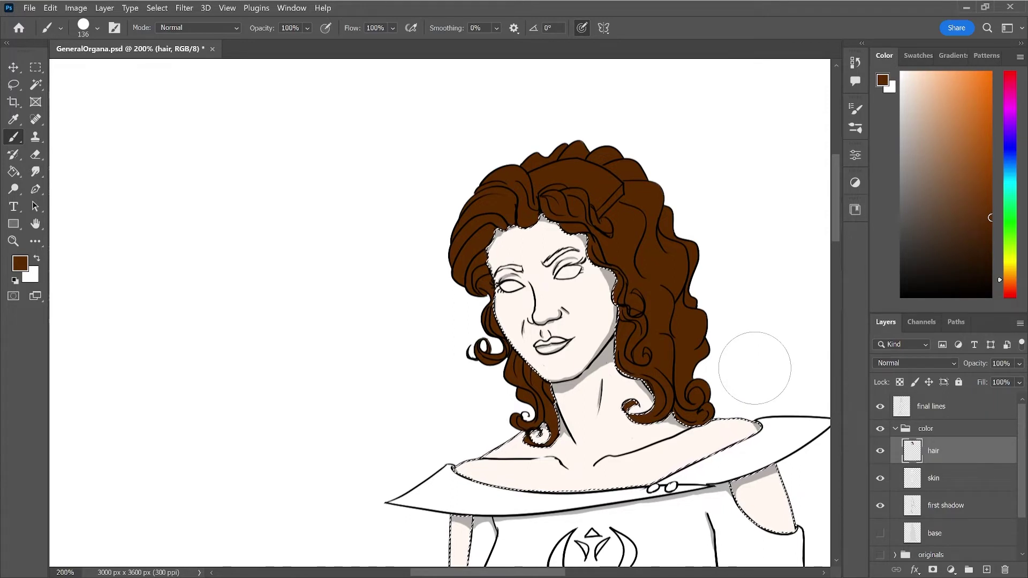
{"action": "key", "text": "l"}
{"action": "key", "text": "ctrl+d"}
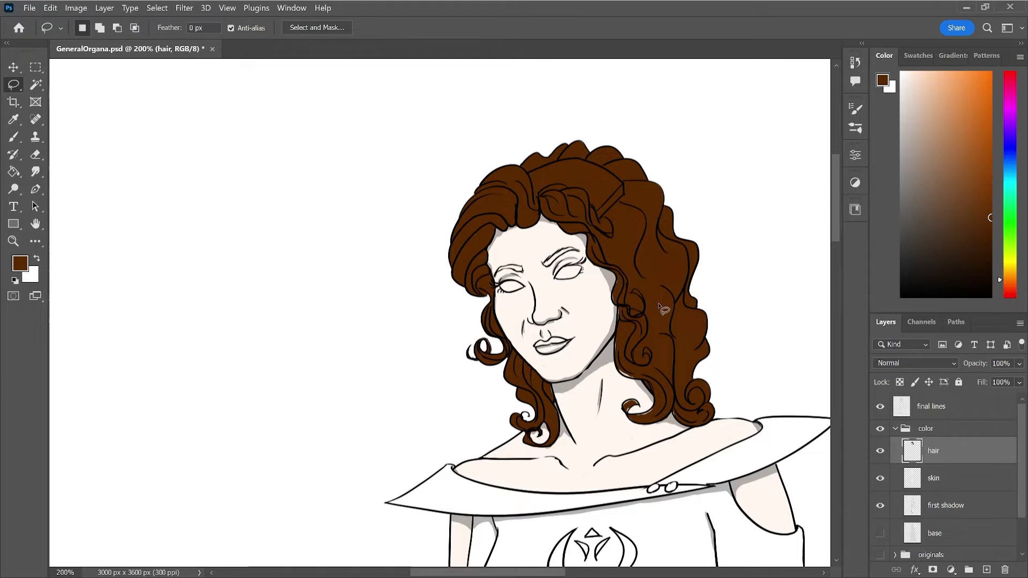
{"action": "key", "text": "b"}
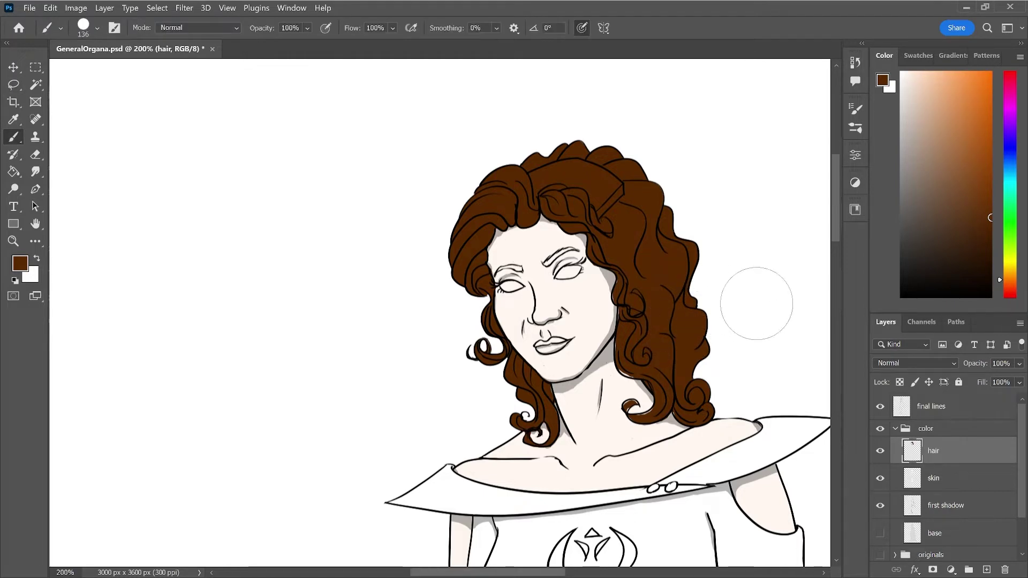
{"action": "key", "text": "bracketleft"}
{"action": "key", "text": "bracketleft"}
{"action": "key", "text": "bracketleft"}
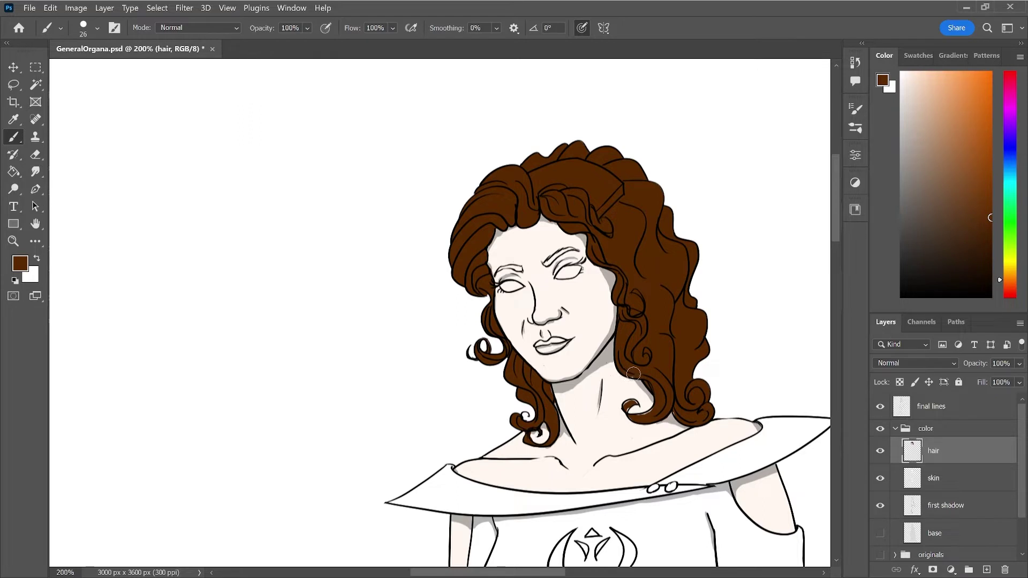
- Fill brown into the gaps between the neck curls and erase small overspill
{"action": "left_click_drag", "start_coordinate": [638, 375], "coordinate": [642, 358]}
{"action": "key", "text": "e"}
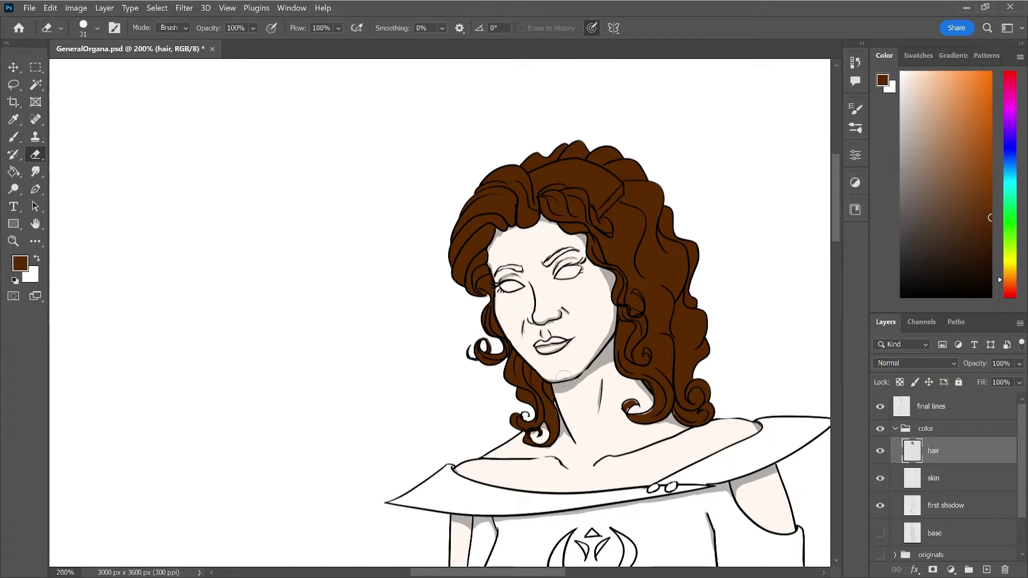
{"action": "left_click_drag", "start_coordinate": [541, 430], "coordinate": [543, 432]}
{"action": "key", "text": "b"}
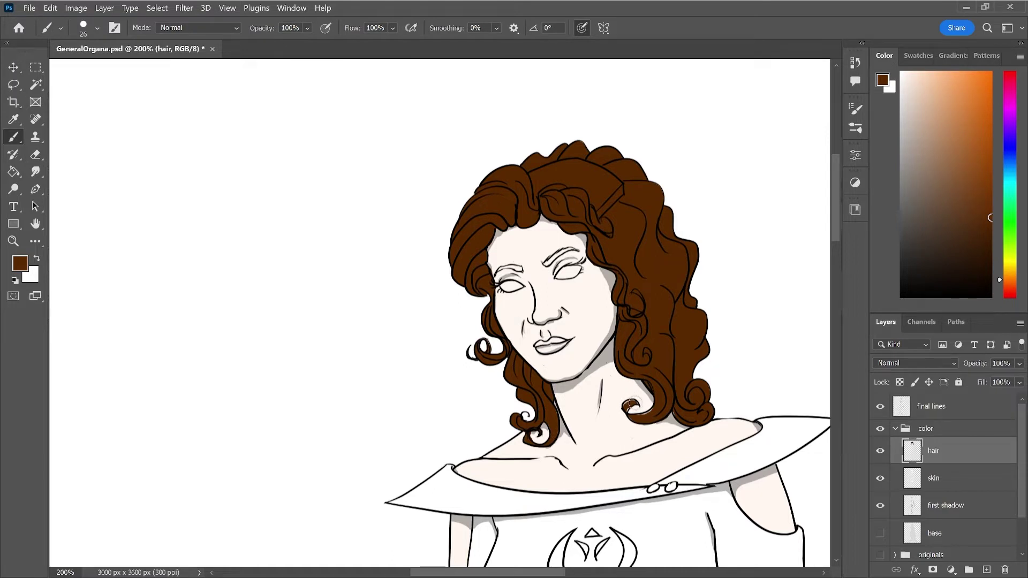
{"action": "left_click_drag", "start_coordinate": [633, 403], "coordinate": [629, 406]}
{"action": "key", "text": "e"}
{"action": "key", "text": "b"}
{"action": "left_click_drag", "start_coordinate": [638, 415], "coordinate": [655, 408]}
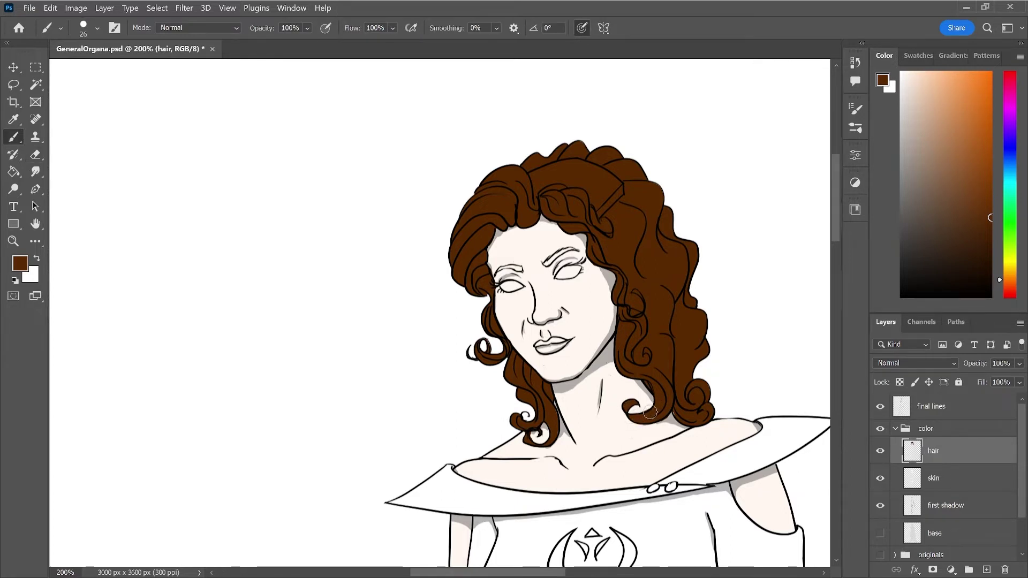
- Erase leftover brown inside the small curl loop near the neck
{"action": "key", "text": "e"}
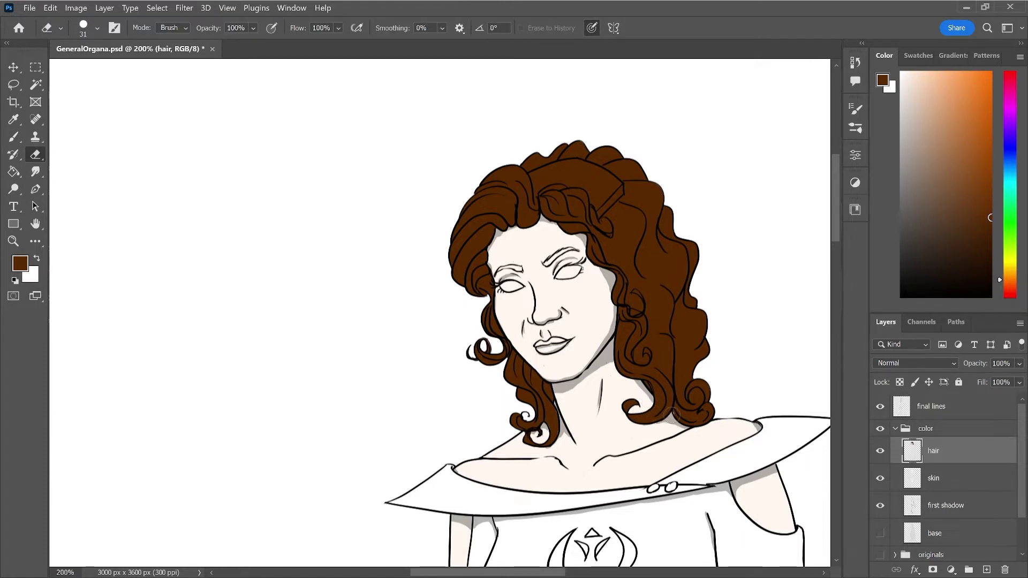
{"action": "key", "text": "b"}
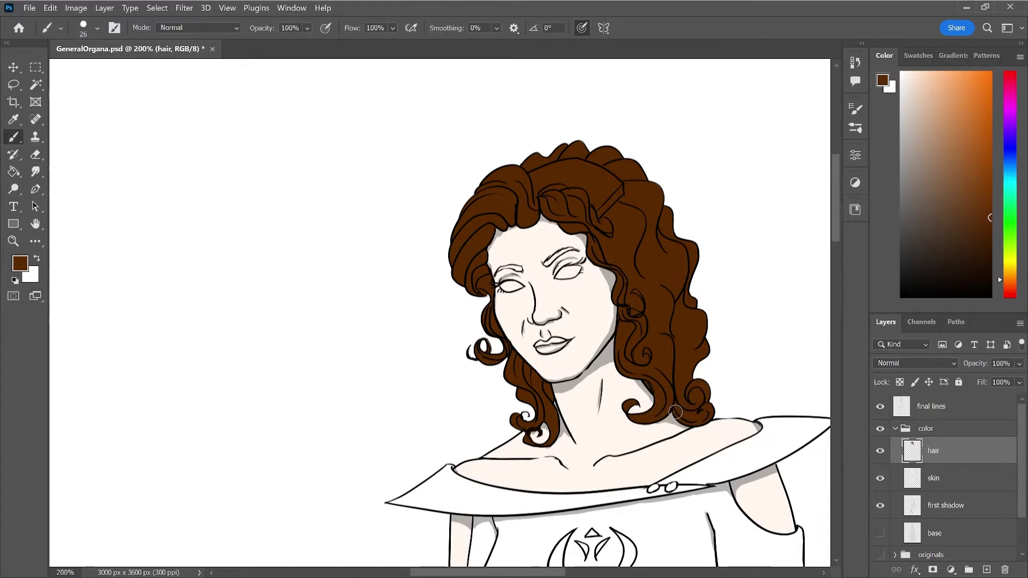
{"action": "key", "text": "e"}
{"action": "left_click", "coordinate": [534, 440]}
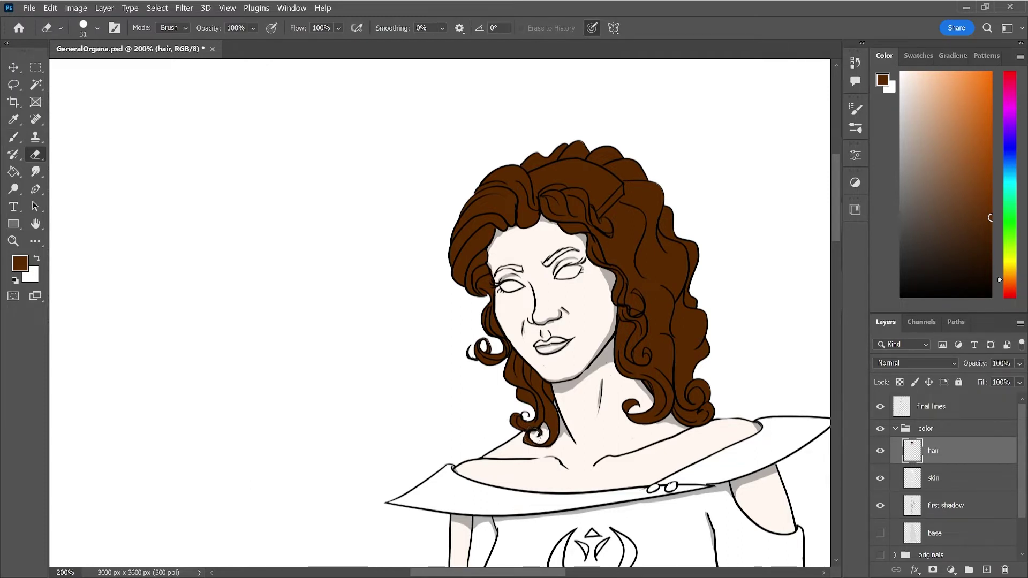
{"action": "left_click", "coordinate": [524, 413]}
{"action": "scroll", "coordinate": [927, 362], "scroll_direction": "down", "scroll_amount": 8}
{"action": "scroll", "coordinate": [923, 352], "scroll_direction": "up", "scroll_amount": 5}
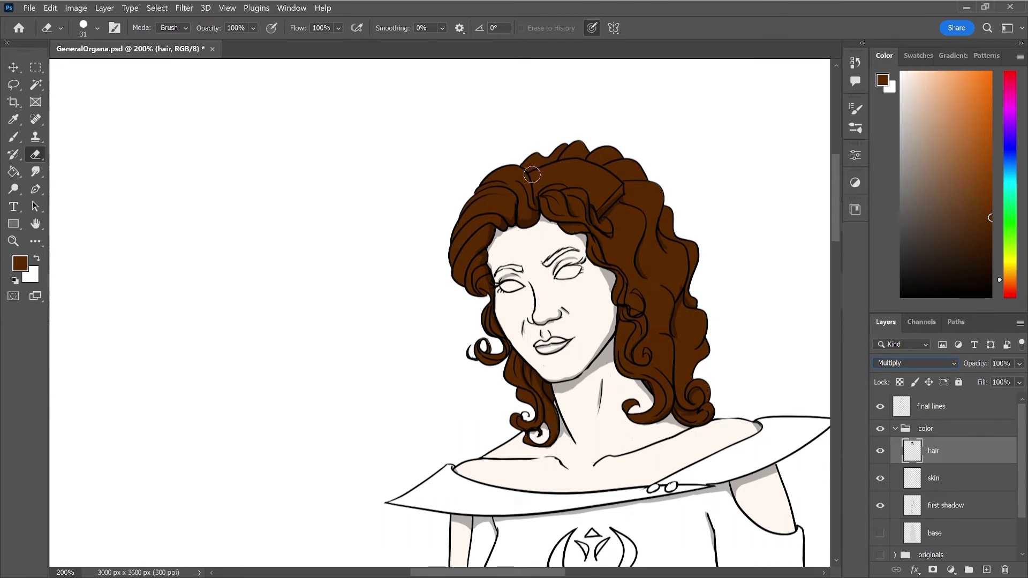
- Erase the brown along the top of the hair band, widening it rightward
{"action": "mouse_move", "coordinate": [533, 183]}
{"action": "left_mouse_down"}
{"action": "mouse_move", "coordinate": [585, 164]}
{"action": "mouse_move", "coordinate": [610, 178]}
{"action": "left_mouse_up"}
{"action": "key", "text": "ctrl+z"}
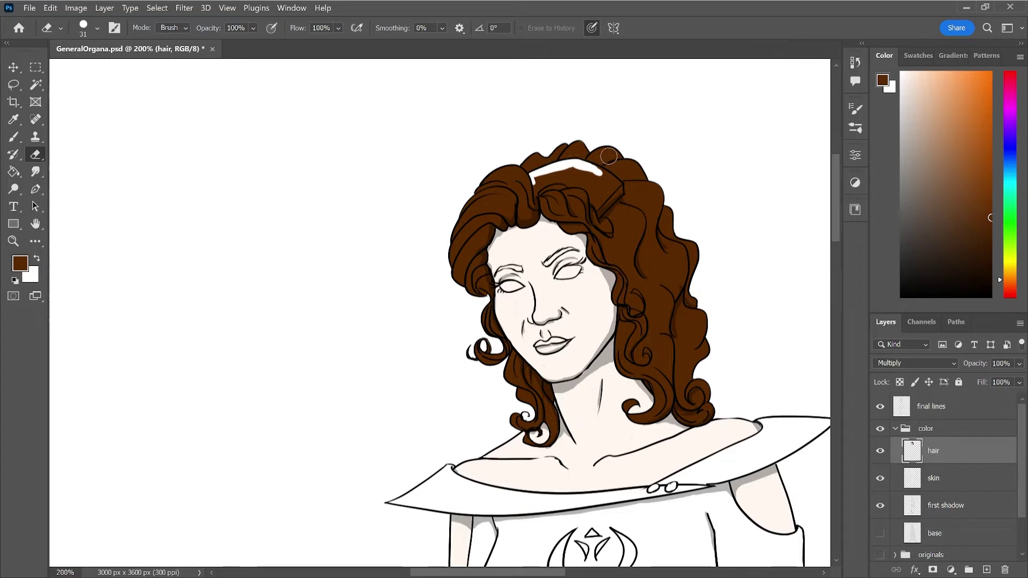
{"action": "key", "text": "b"}
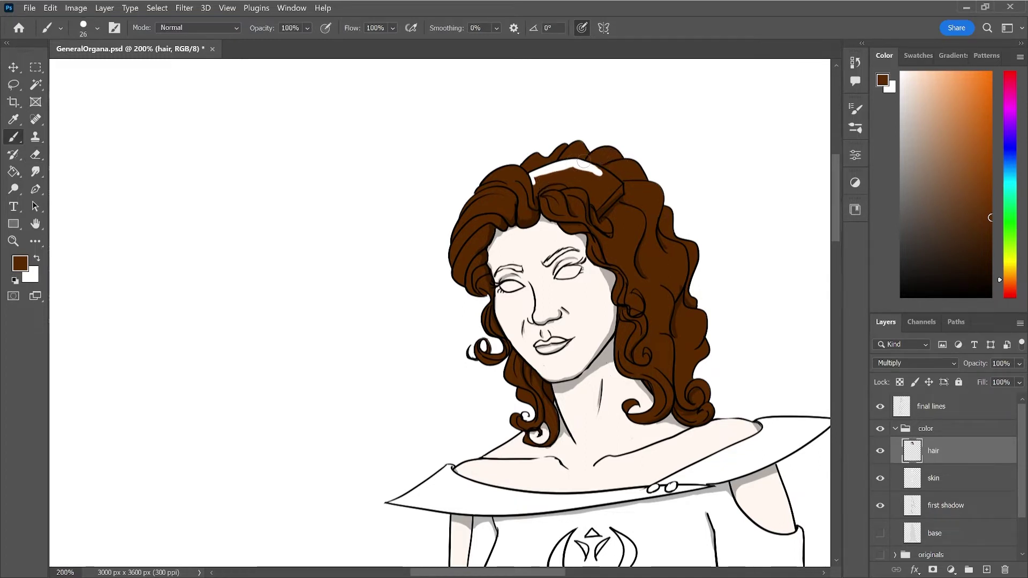
{"action": "key", "text": "e"}
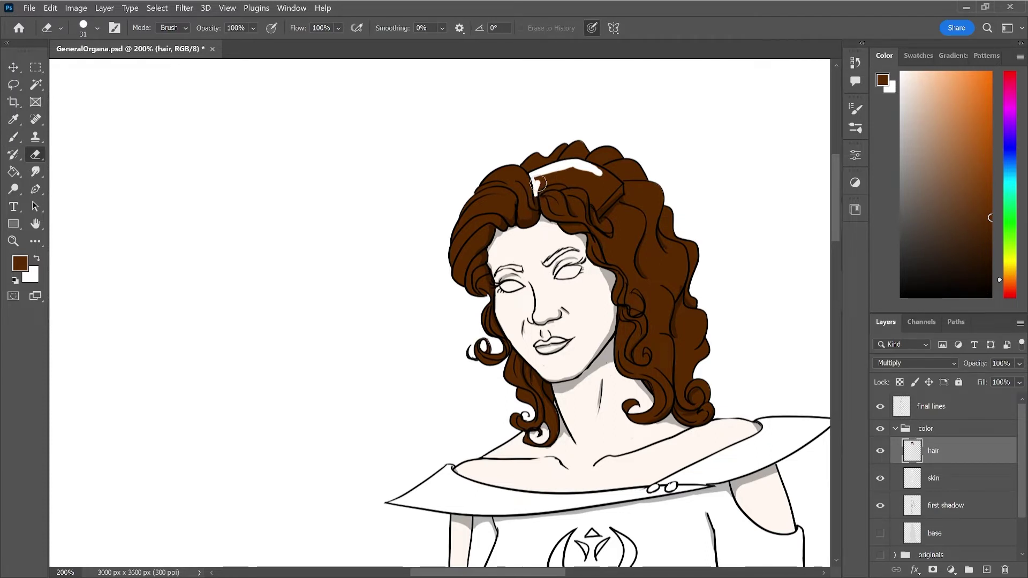
{"action": "left_click_drag", "start_coordinate": [556, 178], "coordinate": [541, 185]}
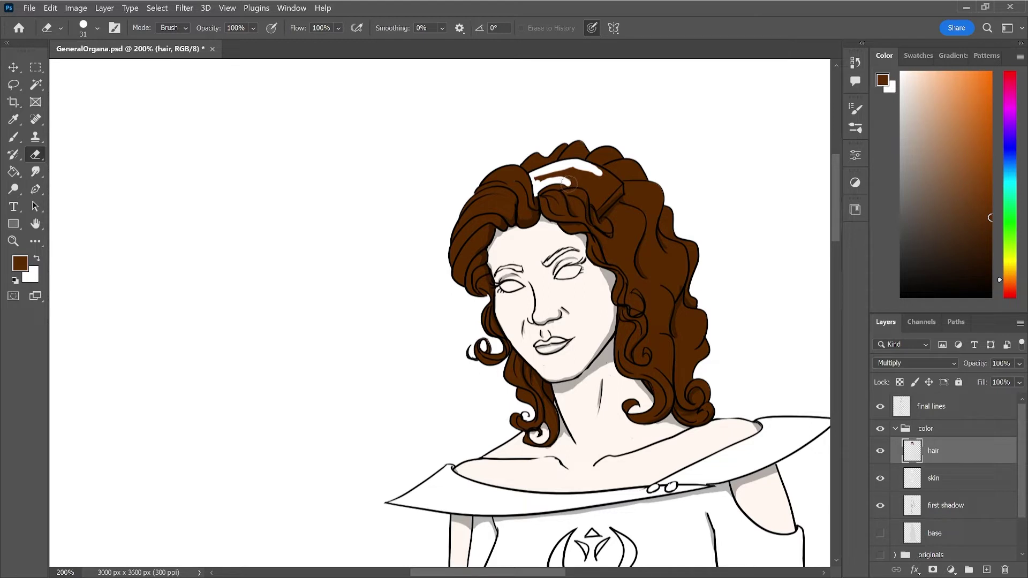
{"action": "left_click_drag", "start_coordinate": [568, 185], "coordinate": [592, 184]}
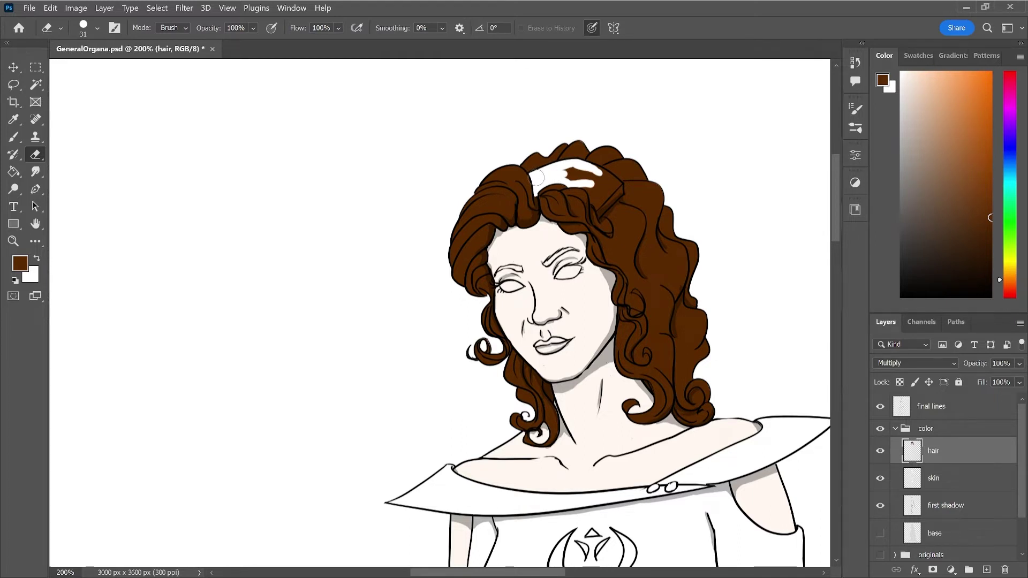
- Clear the remaining brown patches and strips inside the hair band
{"action": "key", "text": "b"}
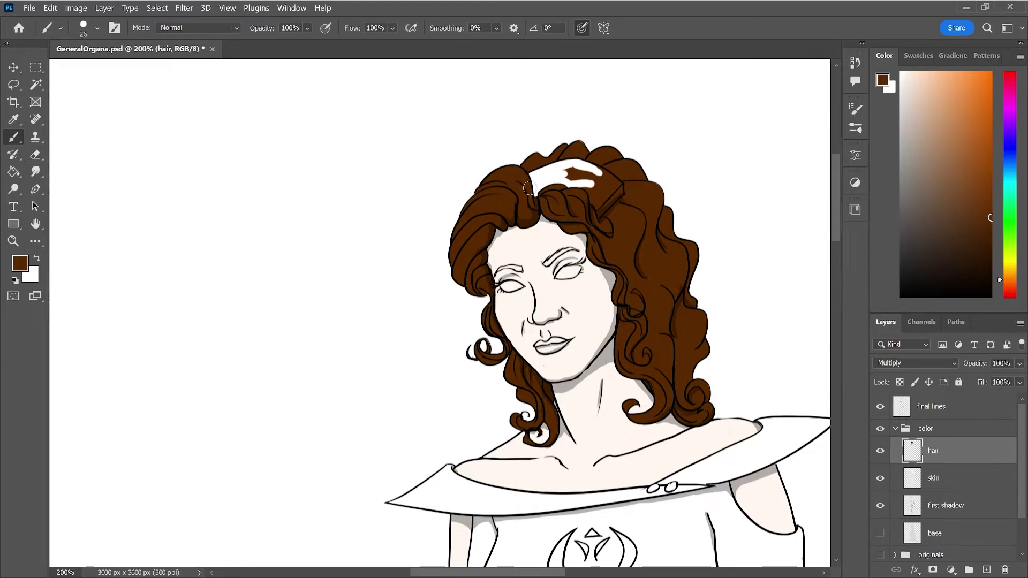
{"action": "key", "text": "e"}
{"action": "left_click_drag", "start_coordinate": [567, 174], "coordinate": [589, 166]}
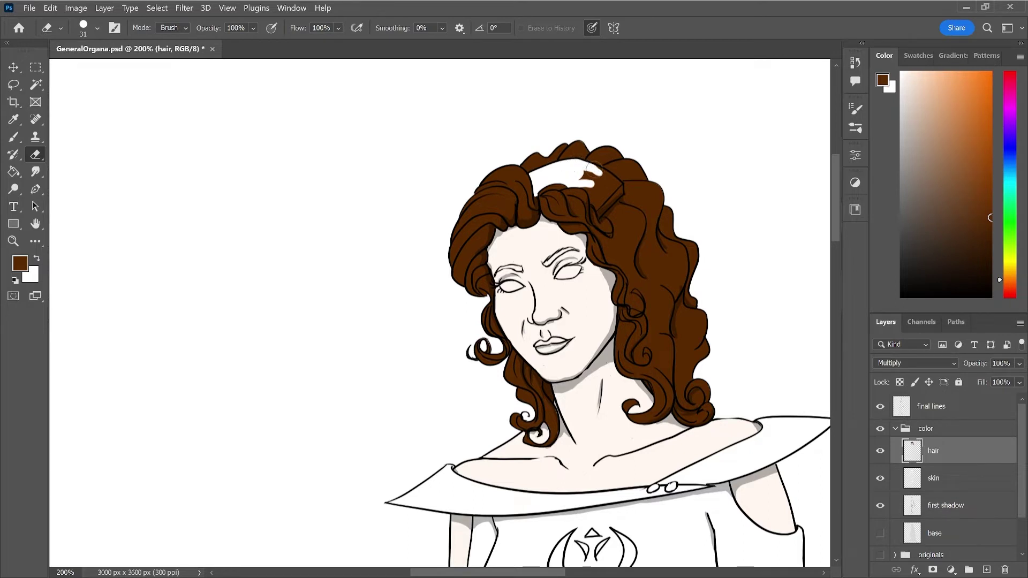
{"action": "left_click_drag", "start_coordinate": [588, 165], "coordinate": [615, 183]}
{"action": "left_click_drag", "start_coordinate": [599, 215], "coordinate": [603, 209]}
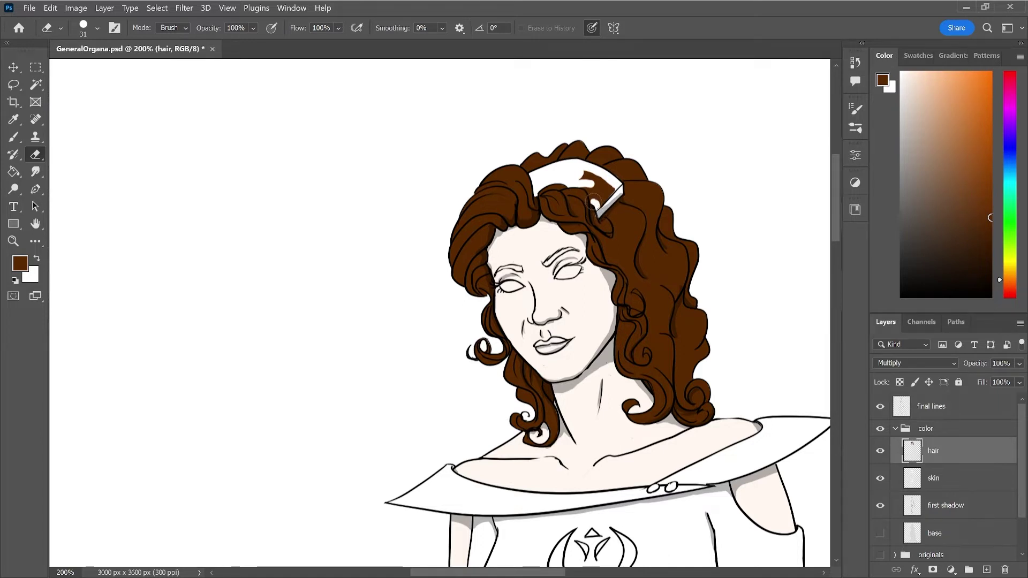
{"action": "left_click_drag", "start_coordinate": [594, 199], "coordinate": [597, 183]}
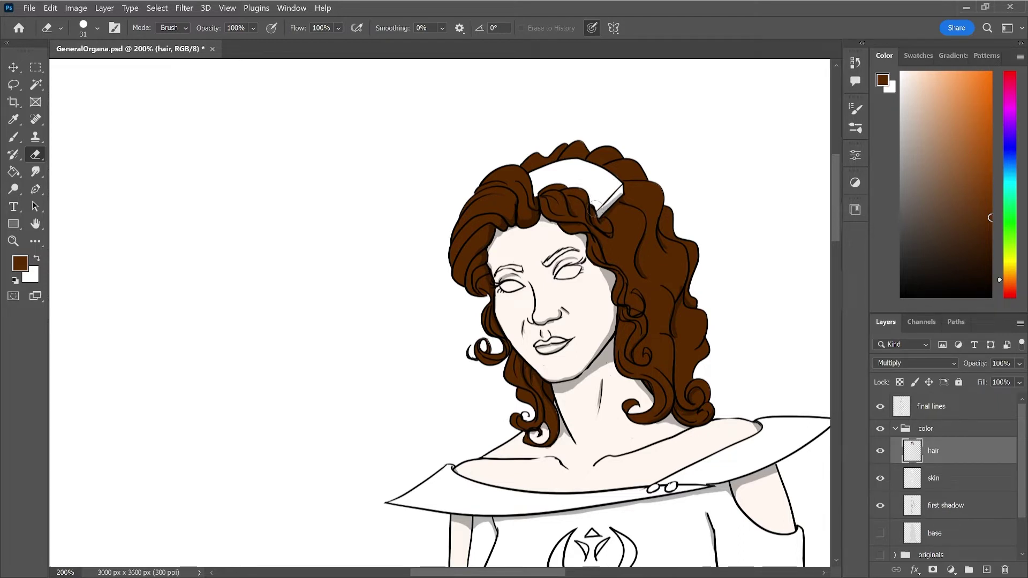
- Show the skin layer and make it the active layer
{"action": "key", "text": "b"}
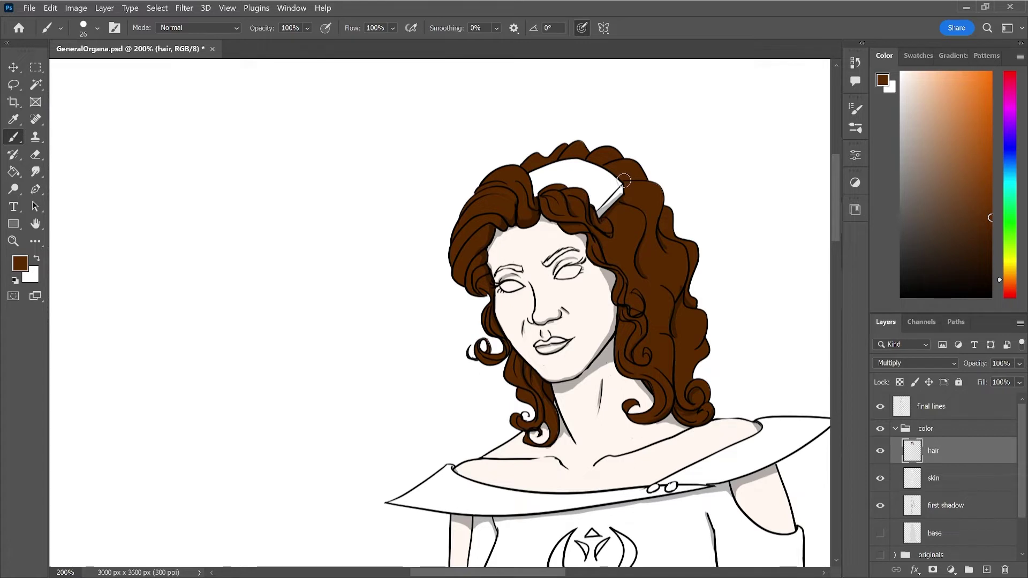
{"action": "key", "text": "e"}
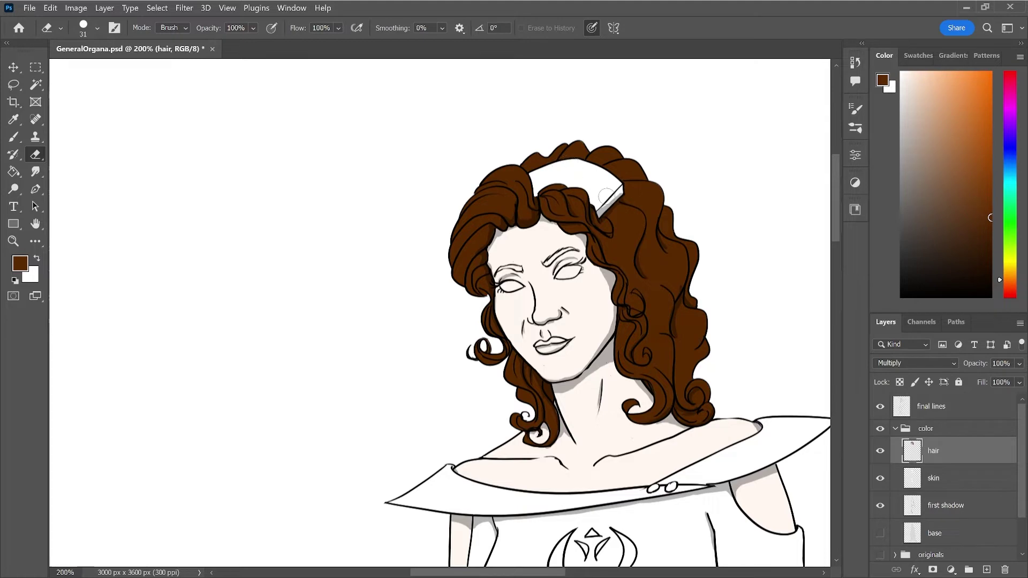
{"action": "key", "text": "b"}
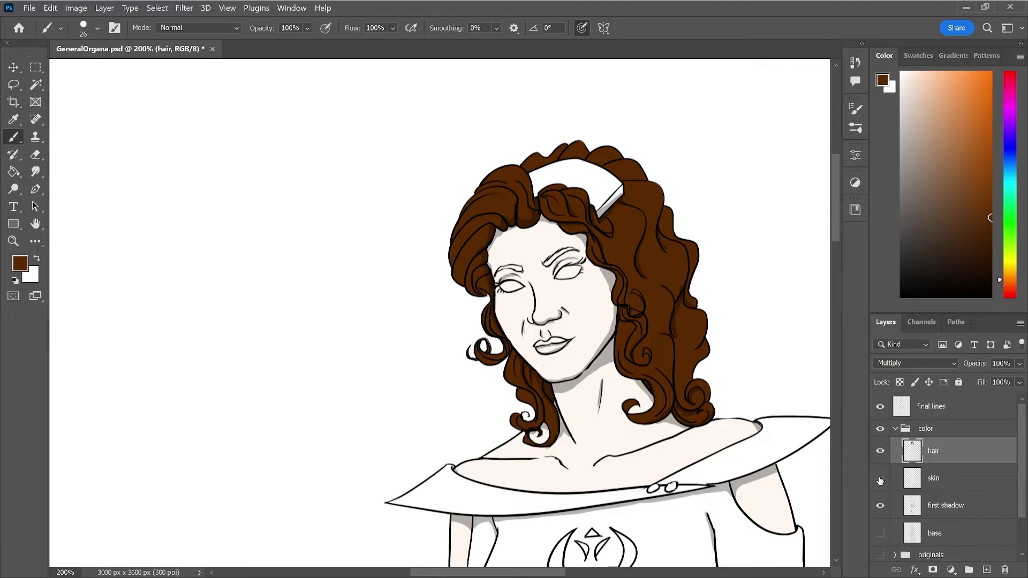
{"action": "left_click", "coordinate": [880, 482]}
{"action": "left_click", "coordinate": [960, 482]}
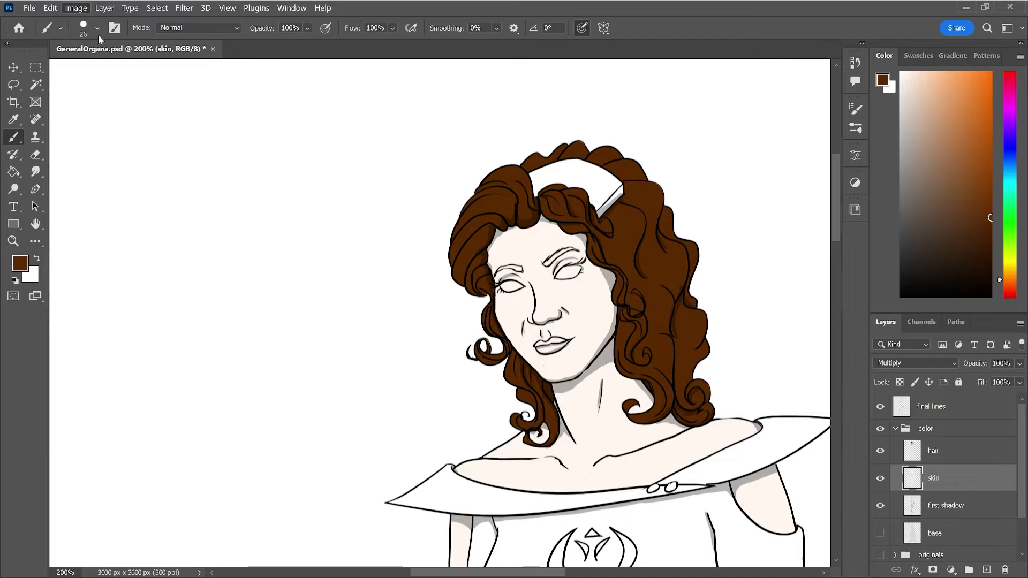
- Tint the skin pinker using sampled colours, zoom out to 50%, and reselect the hair layer
{"action": "key", "text": "i"}
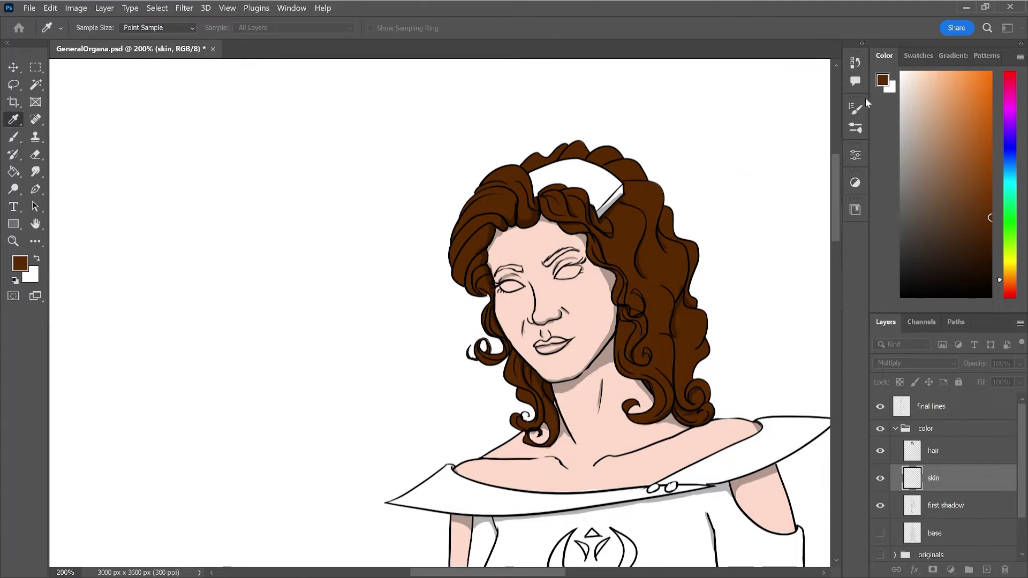
{"action": "key", "text": "b"}
{"action": "key", "text": "ctrl+minus"}
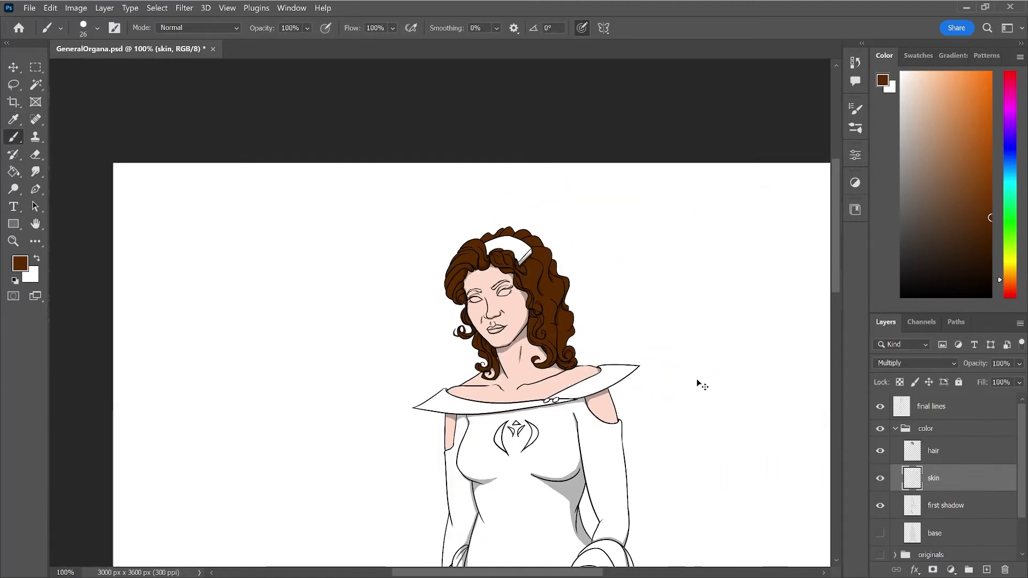
{"action": "key", "text": "ctrl+minus"}
{"action": "key", "text": "ctrl+minus"}
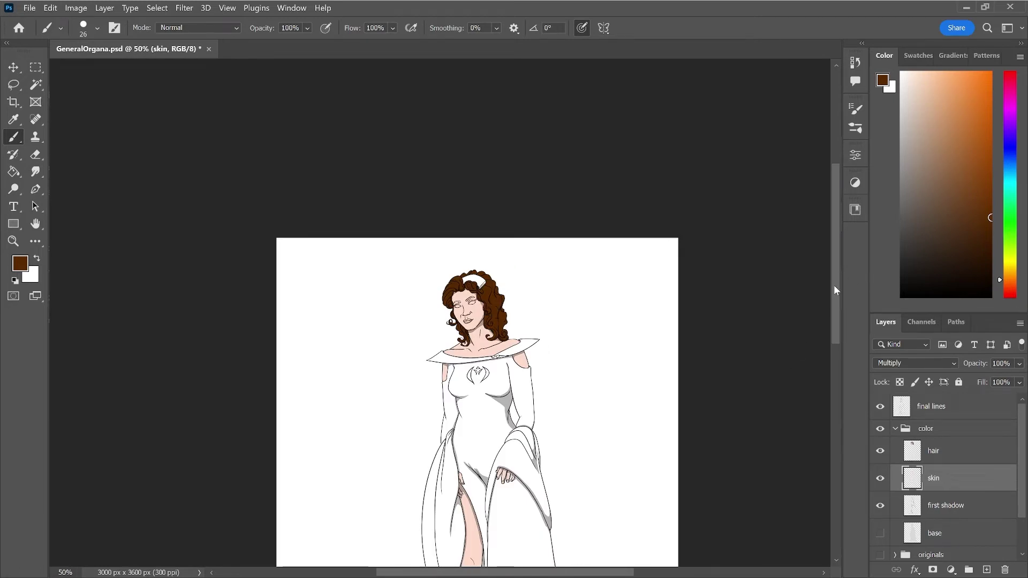
{"action": "left_click_drag", "start_coordinate": [833, 284], "coordinate": [842, 358]}
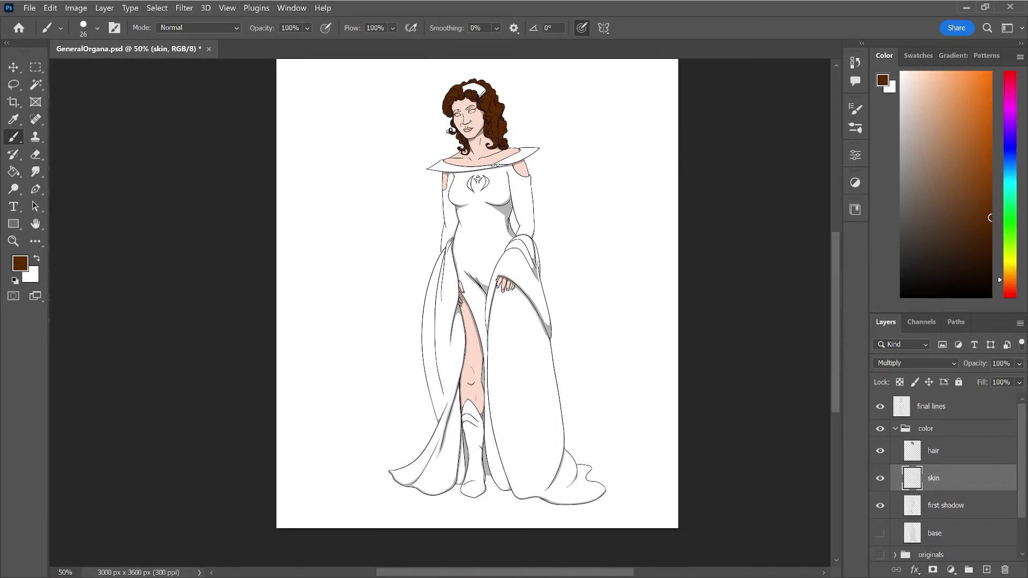
{"action": "left_click", "coordinate": [960, 452]}
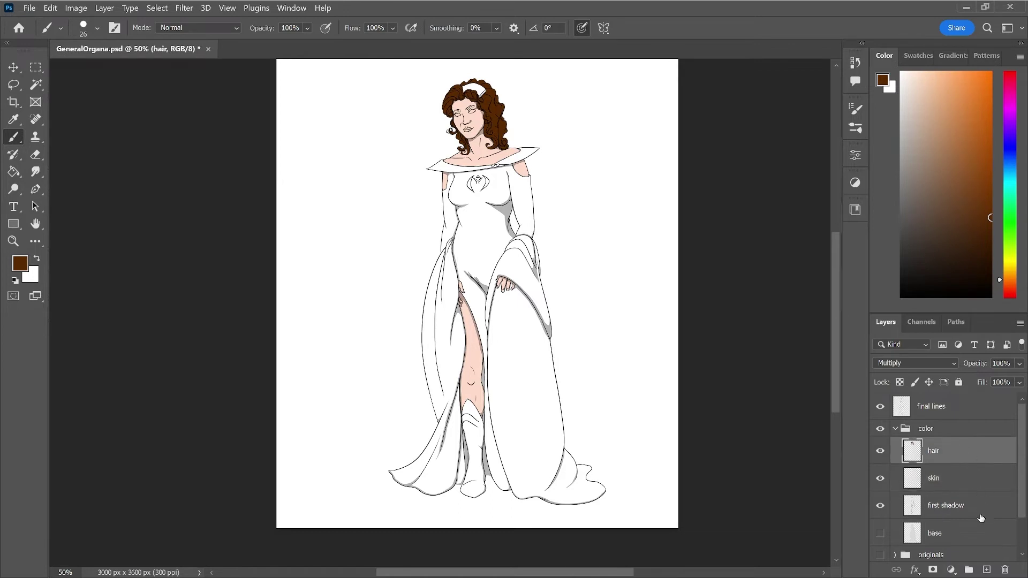
- Add a new layer above hair named 'boots/hair piece'
{"action": "left_click", "coordinate": [992, 568]}
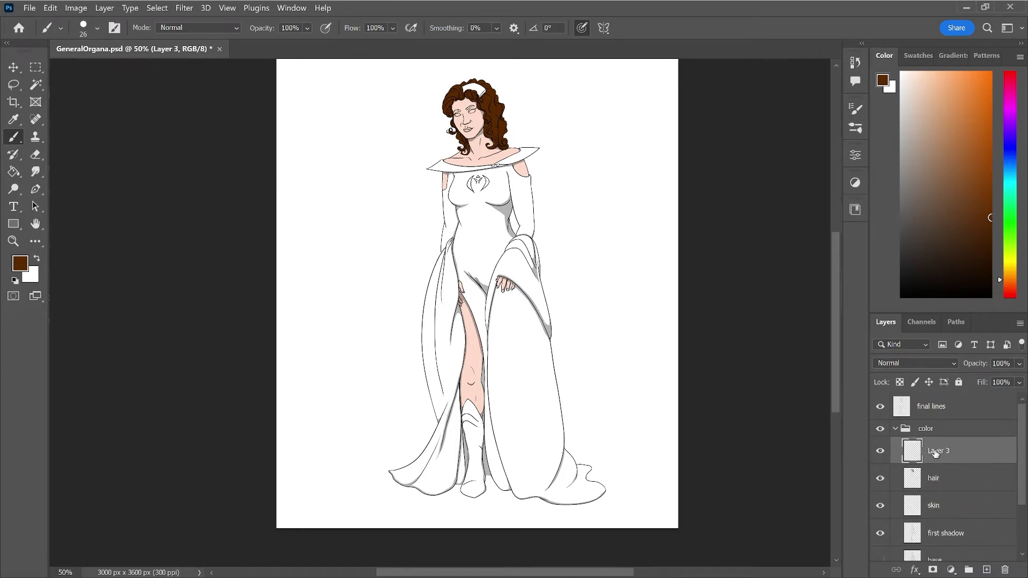
{"action": "double_click", "coordinate": [935, 451]}
{"action": "type", "text": "bo"}
{"action": "key", "text": "Return"}
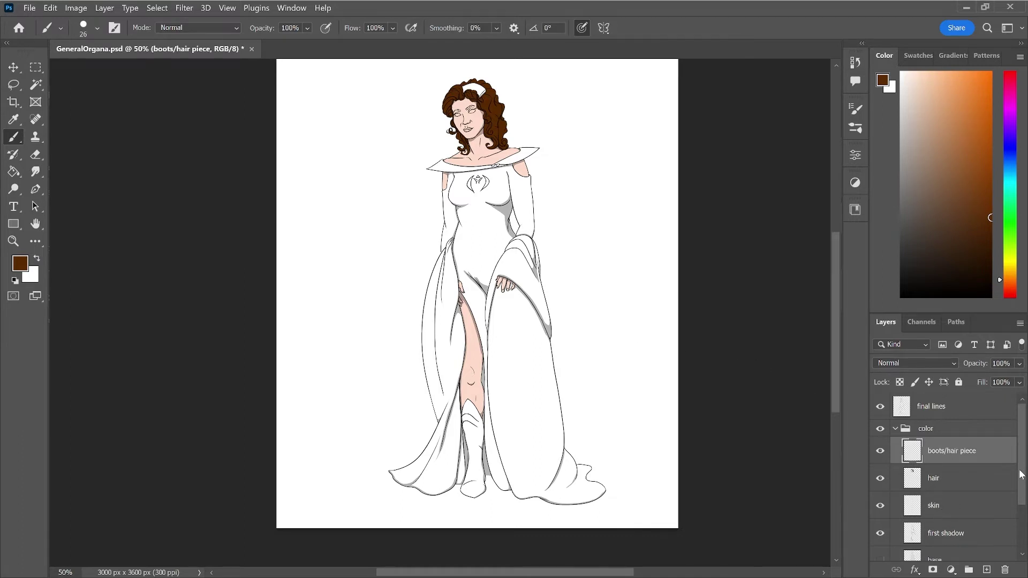
- Load the base layer outline as a selection, zoom in on the boot, and choose dark red
{"action": "scroll", "coordinate": [1020, 474], "scroll_direction": "down", "scroll_amount": 1}
{"action": "scroll", "coordinate": [963, 498], "scroll_direction": "down", "scroll_amount": 1}
{"action": "left_click", "coordinate": [941, 508]}
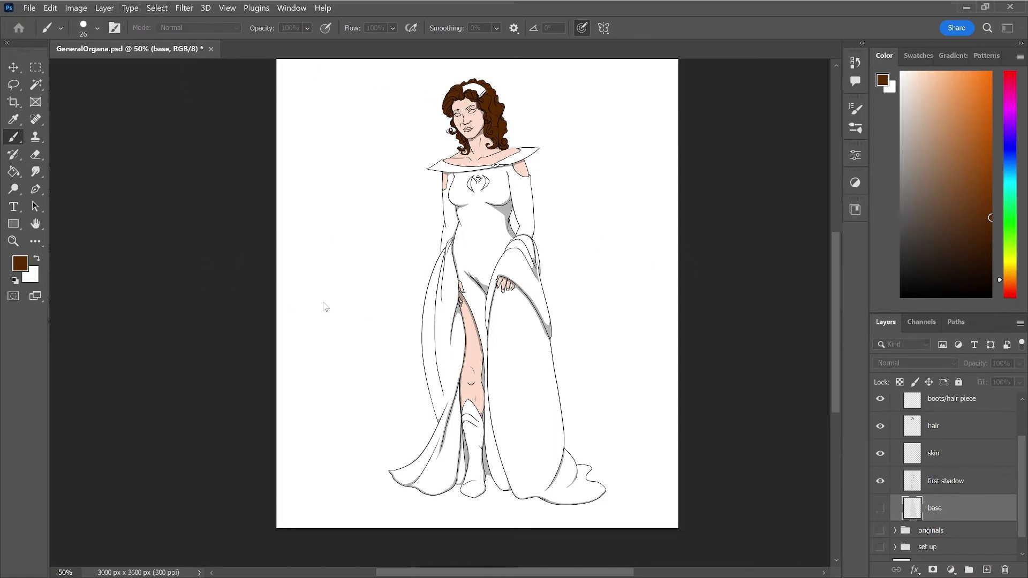
{"action": "scroll", "coordinate": [1007, 471], "scroll_direction": "up", "scroll_amount": 1}
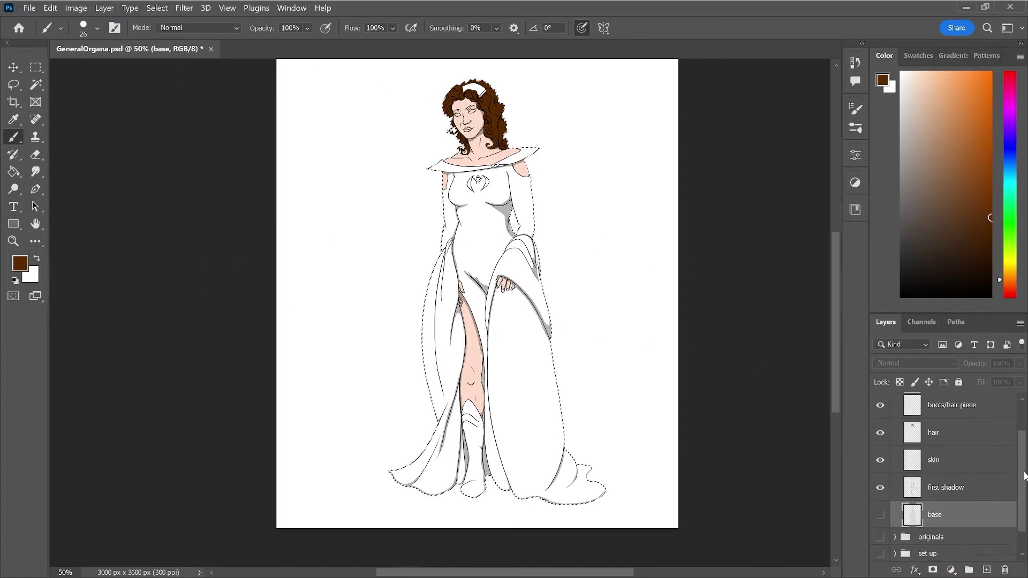
{"action": "scroll", "coordinate": [1023, 443], "scroll_direction": "up", "scroll_amount": 1}
{"action": "left_click", "coordinate": [985, 451]}
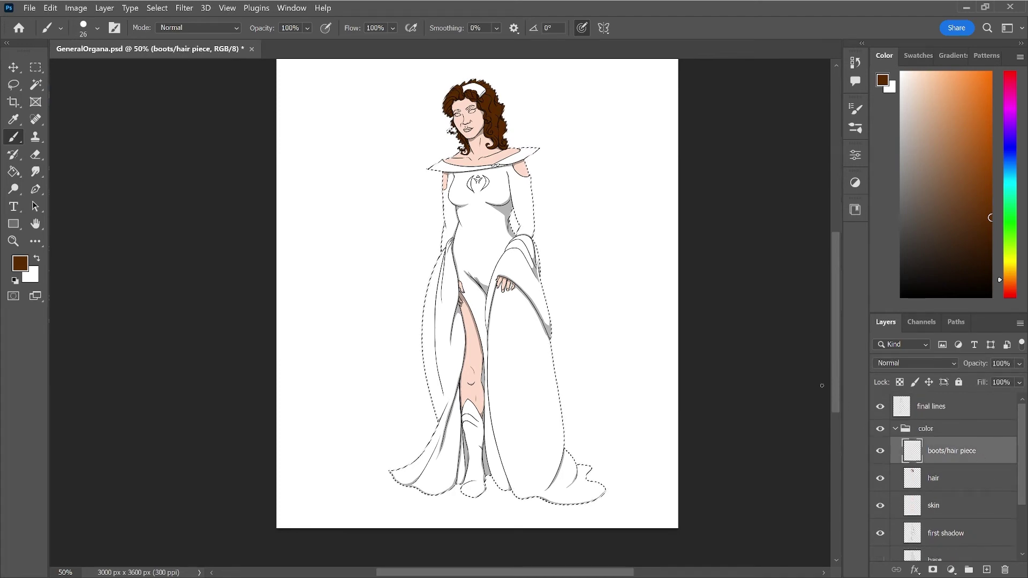
{"action": "key", "text": "ctrl+plus"}
{"action": "key", "text": "ctrl+plus"}
{"action": "key", "text": "ctrl+plus"}
{"action": "key", "text": "ctrl+plus"}
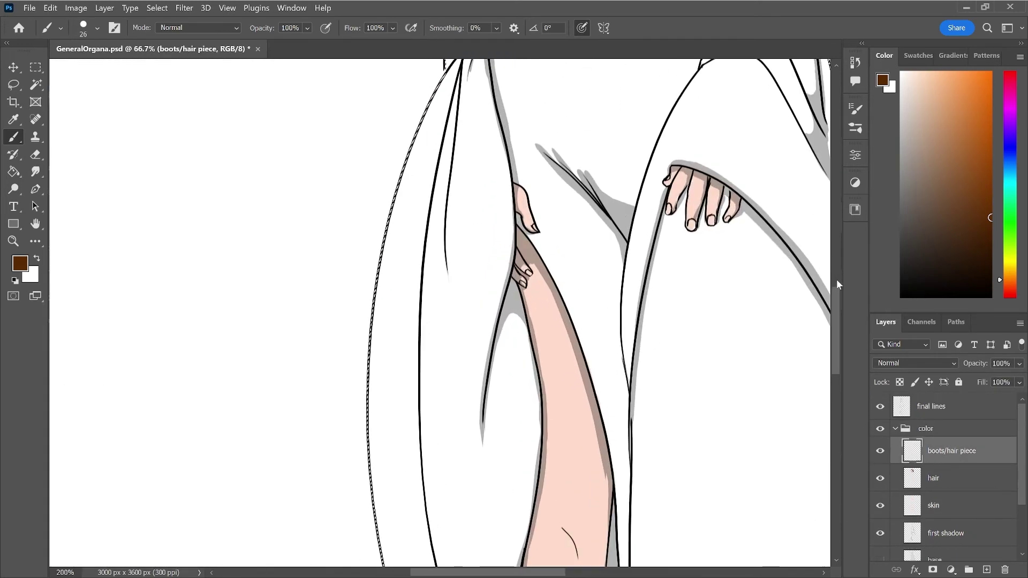
{"action": "scroll", "coordinate": [836, 293], "scroll_direction": "down", "scroll_amount": 5}
{"action": "scroll", "coordinate": [843, 321], "scroll_direction": "down", "scroll_amount": 3}
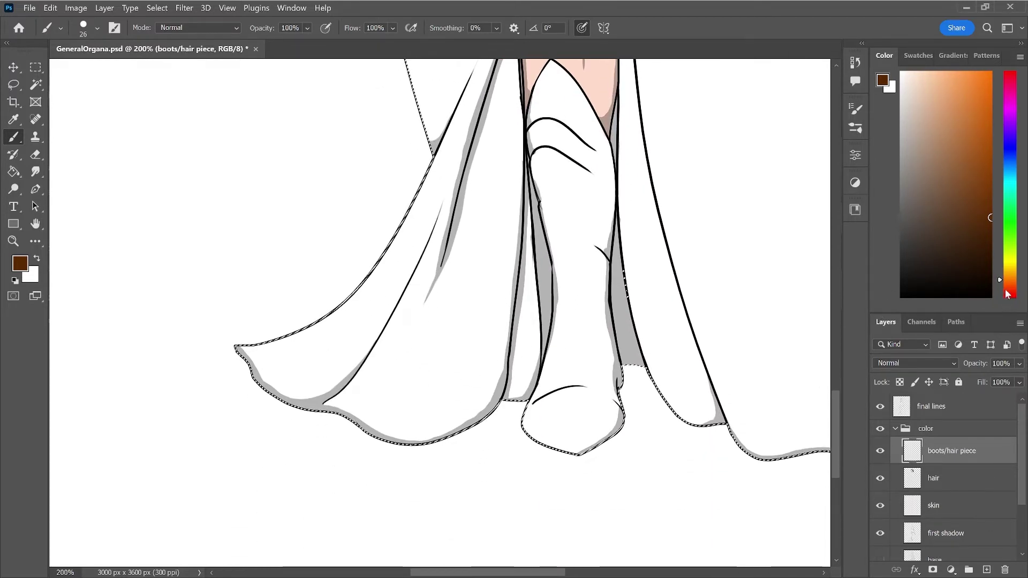
{"action": "left_click_drag", "start_coordinate": [1012, 282], "coordinate": [1012, 298]}
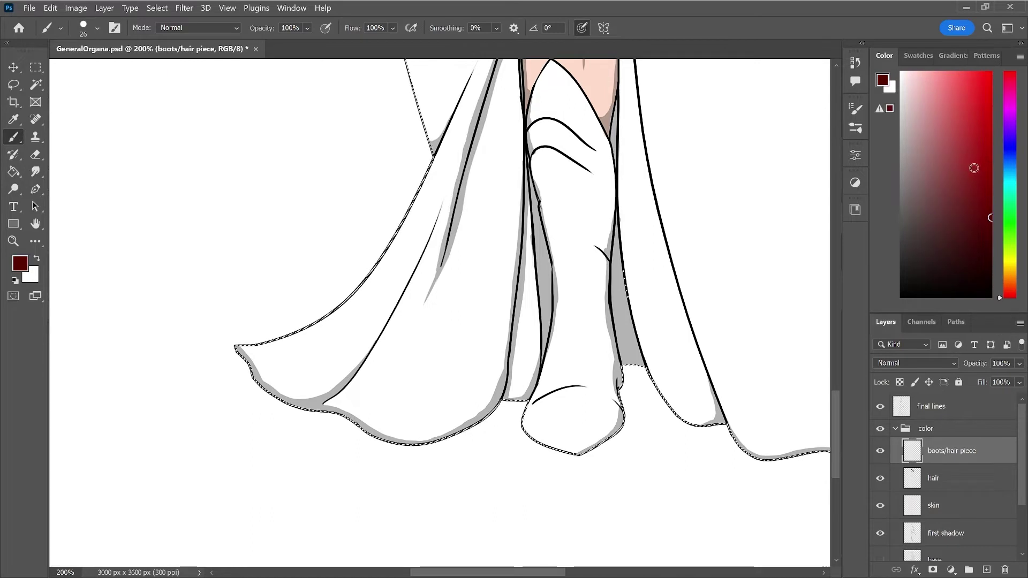
- Paint dark red strokes along the boot's top and upper left and right edges
{"action": "mouse_move", "coordinate": [535, 397]}
{"action": "left_mouse_down"}
{"action": "mouse_move", "coordinate": [524, 428]}
{"action": "mouse_move", "coordinate": [534, 409]}
{"action": "mouse_move", "coordinate": [529, 434]}
{"action": "mouse_move", "coordinate": [544, 455]}
{"action": "left_mouse_up"}
{"action": "mouse_move", "coordinate": [609, 355]}
{"action": "left_mouse_down"}
{"action": "mouse_move", "coordinate": [618, 430]}
{"action": "mouse_move", "coordinate": [568, 456]}
{"action": "mouse_move", "coordinate": [544, 443]}
{"action": "mouse_move", "coordinate": [581, 453]}
{"action": "mouse_move", "coordinate": [612, 422]}
{"action": "mouse_move", "coordinate": [586, 449]}
{"action": "left_mouse_up"}
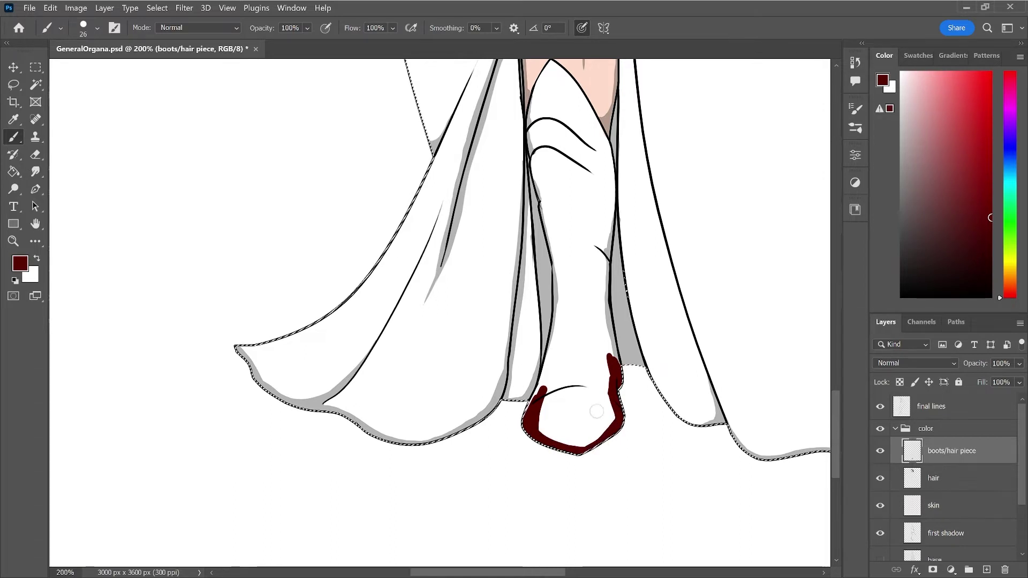
{"action": "left_click_drag", "start_coordinate": [837, 405], "coordinate": [836, 394]}
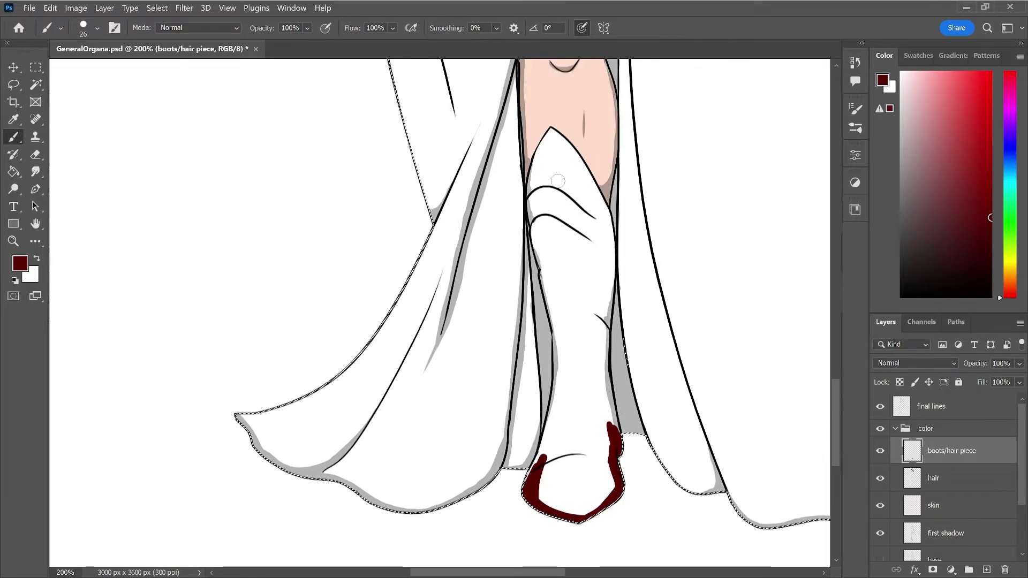
{"action": "left_click", "coordinate": [551, 134]}
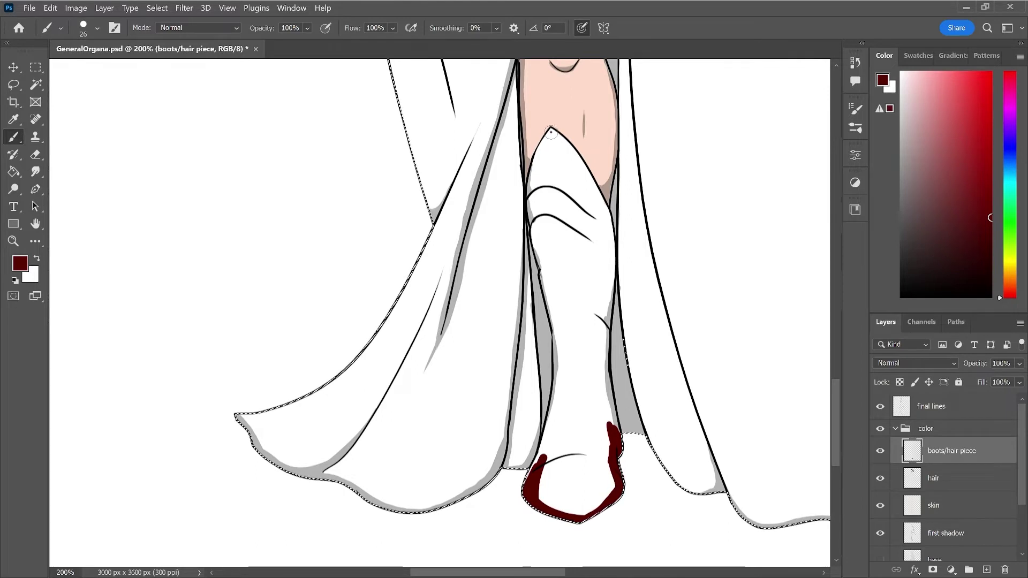
{"action": "left_click_drag", "start_coordinate": [551, 133], "coordinate": [582, 184]}
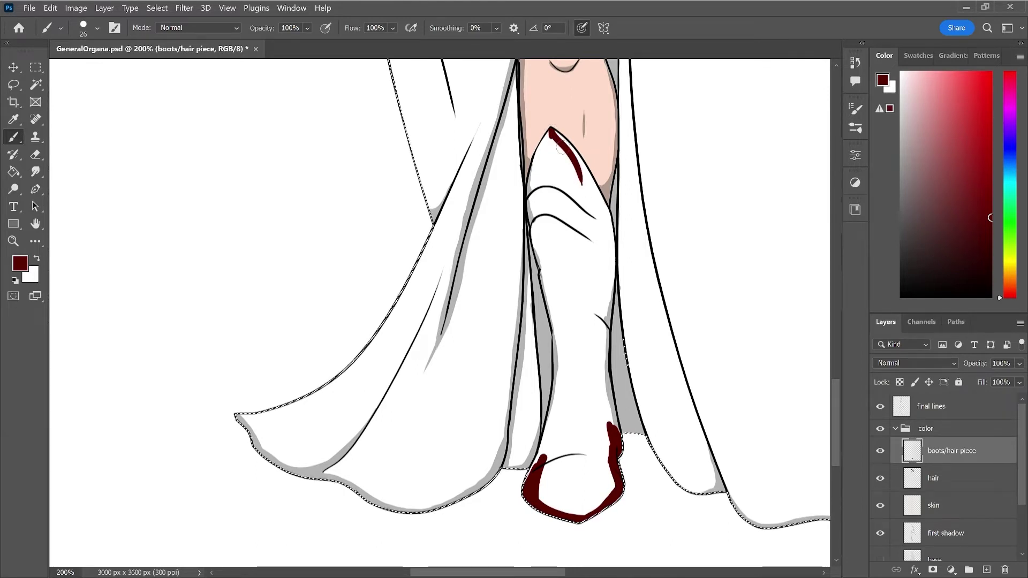
{"action": "left_click_drag", "start_coordinate": [551, 132], "coordinate": [534, 206]}
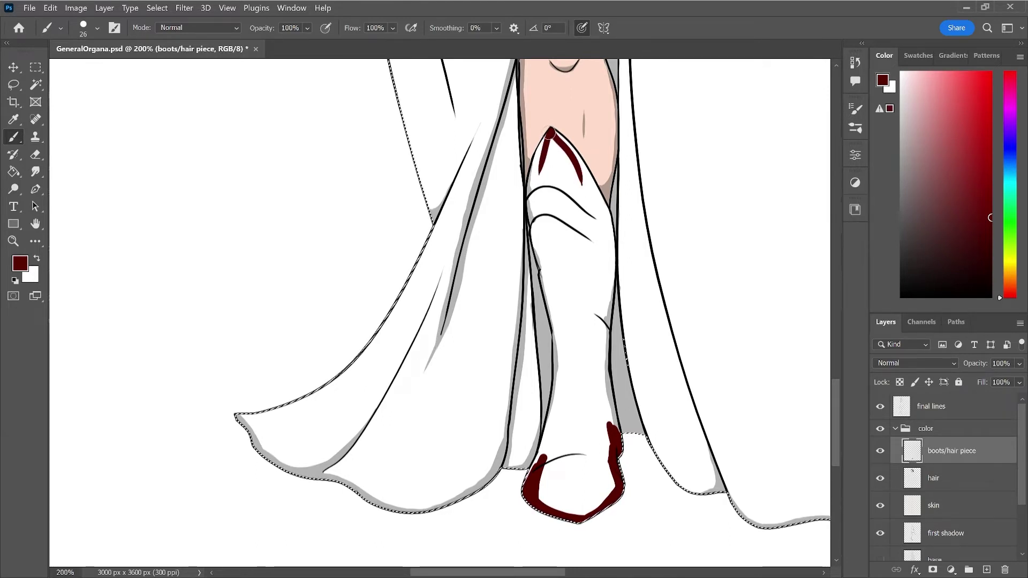
{"action": "left_click_drag", "start_coordinate": [531, 188], "coordinate": [539, 238]}
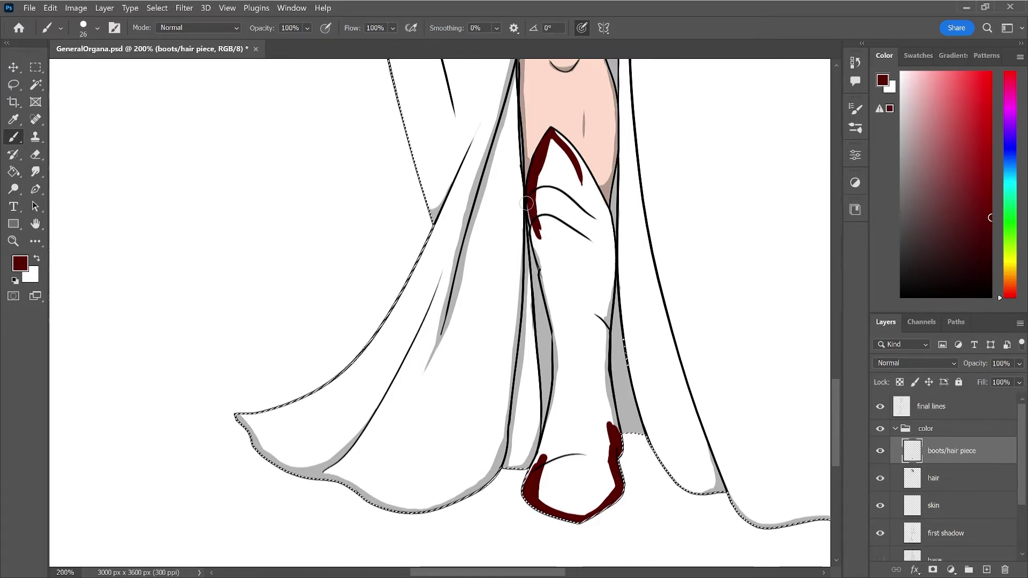
{"action": "left_click_drag", "start_coordinate": [552, 131], "coordinate": [576, 172]}
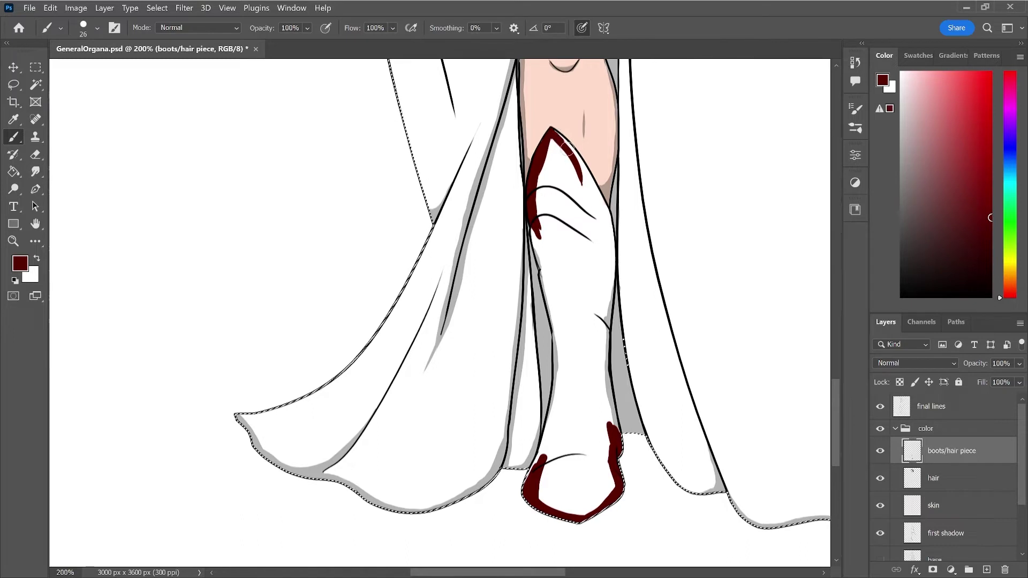
{"action": "left_click_drag", "start_coordinate": [554, 132], "coordinate": [610, 236]}
- Carry the dark red outline down the boot's left edge to the bottom and deselect
{"action": "left_click_drag", "start_coordinate": [532, 224], "coordinate": [551, 299]}
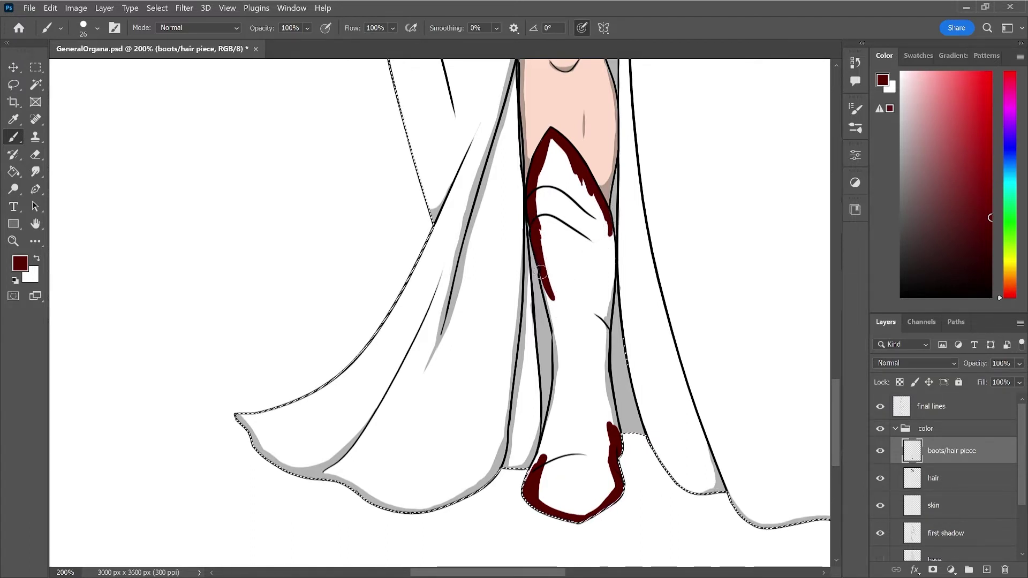
{"action": "left_click_drag", "start_coordinate": [541, 271], "coordinate": [559, 325]}
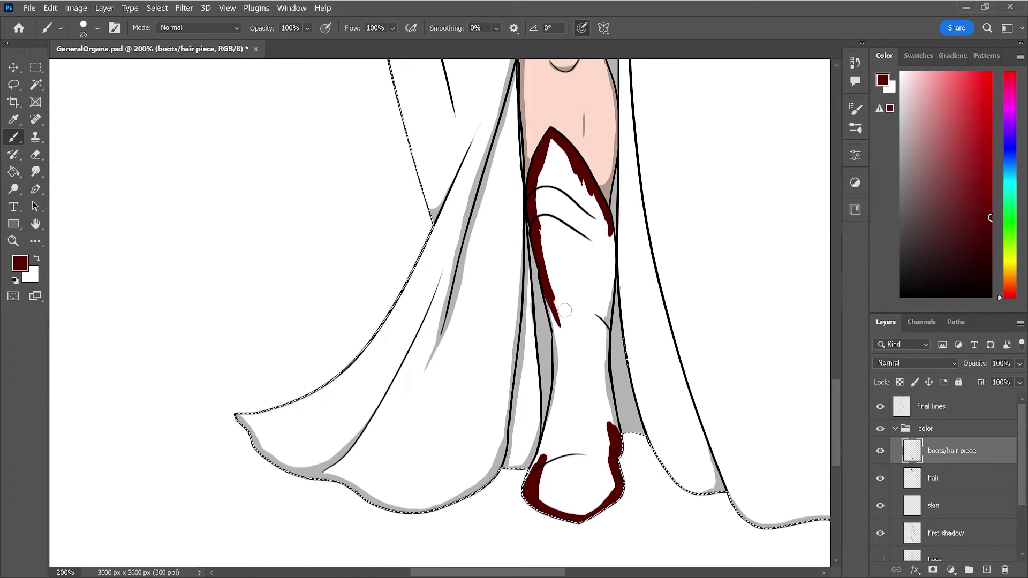
{"action": "left_click_drag", "start_coordinate": [557, 327], "coordinate": [567, 360]}
{"action": "left_click_drag", "start_coordinate": [547, 302], "coordinate": [571, 375]}
{"action": "left_click_drag", "start_coordinate": [556, 331], "coordinate": [564, 396]}
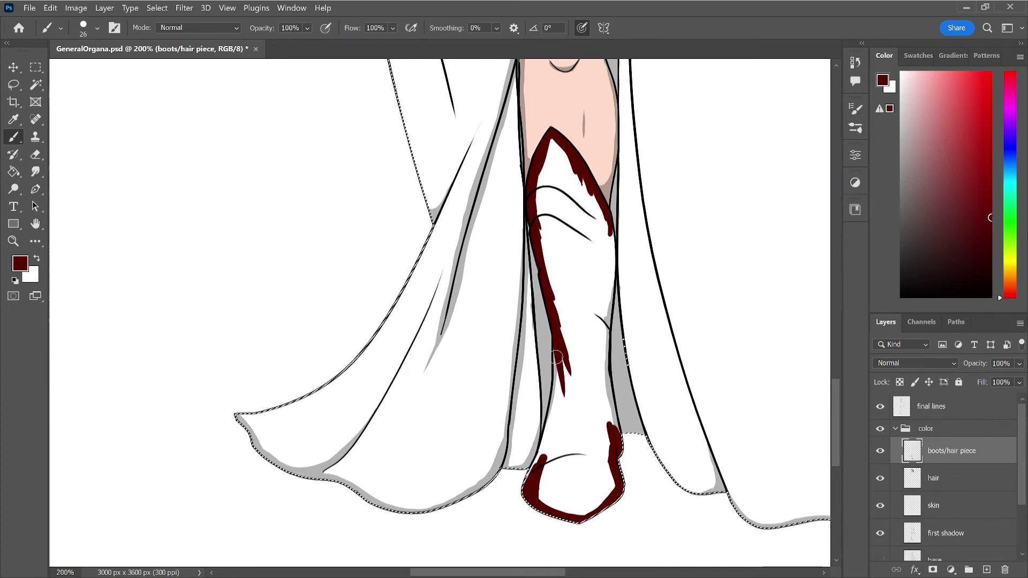
{"action": "left_click_drag", "start_coordinate": [556, 354], "coordinate": [563, 431]}
{"action": "left_click_drag", "start_coordinate": [556, 353], "coordinate": [565, 428]}
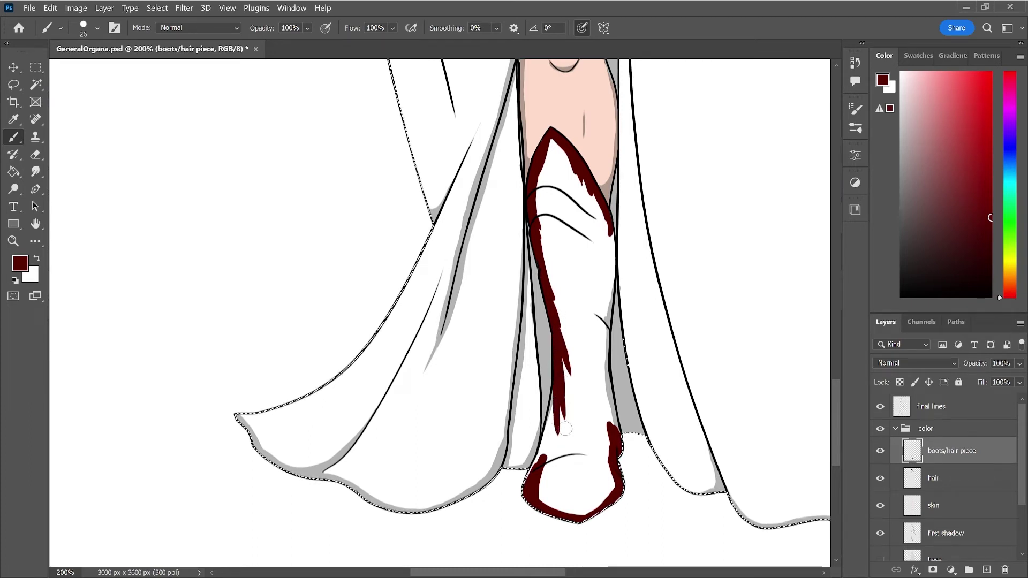
{"action": "left_click_drag", "start_coordinate": [559, 382], "coordinate": [543, 476]}
{"action": "left_click_drag", "start_coordinate": [556, 390], "coordinate": [545, 482]}
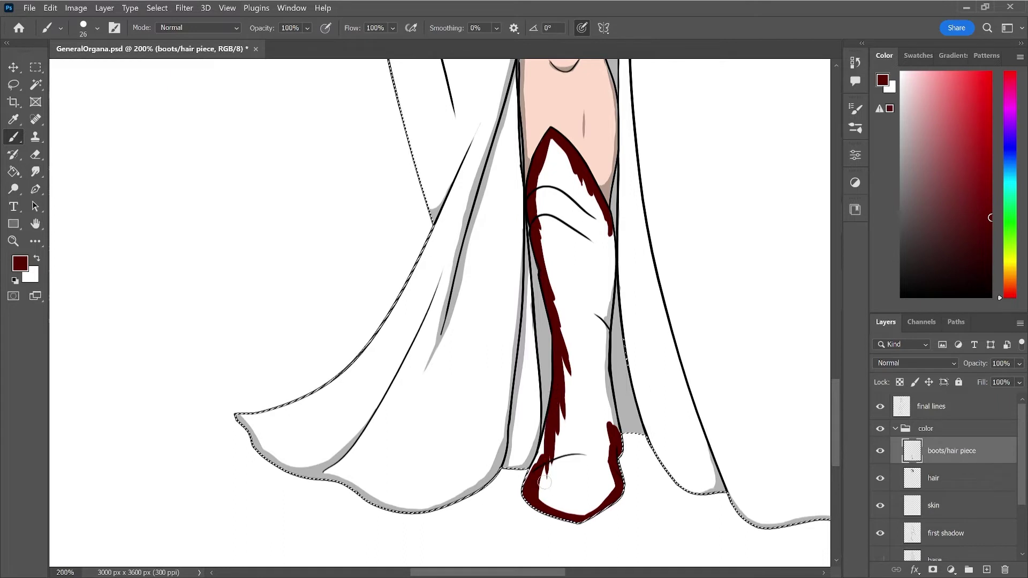
{"action": "left_click_drag", "start_coordinate": [554, 404], "coordinate": [538, 465]}
{"action": "left_click_drag", "start_coordinate": [552, 412], "coordinate": [541, 445]}
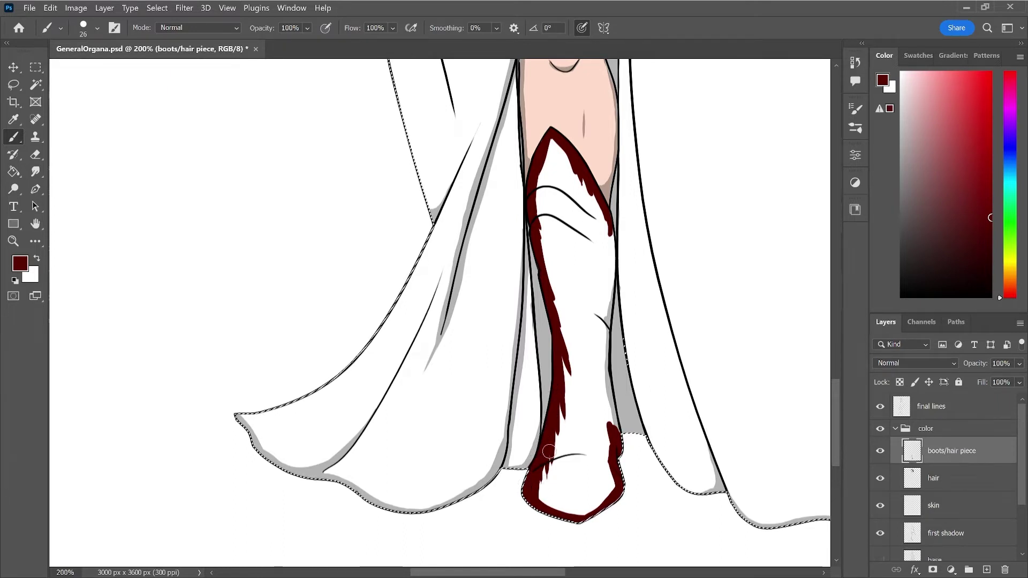
{"action": "key", "text": "ctrl+d"}
{"action": "left_click_drag", "start_coordinate": [546, 461], "coordinate": [543, 487]}
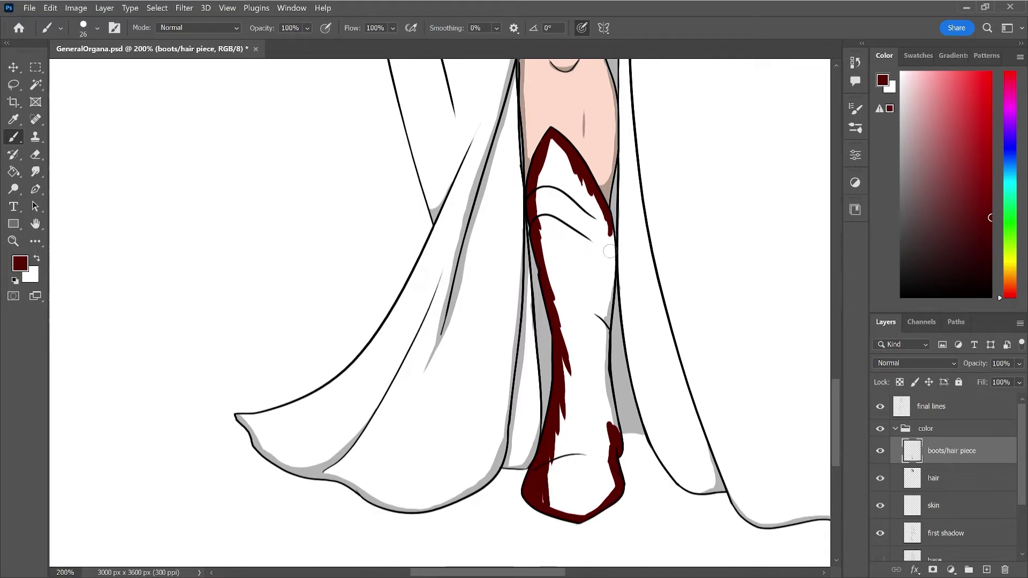
- Paint dark red down the boot's right edge, undoing overly thick strokes
{"action": "left_click_drag", "start_coordinate": [612, 236], "coordinate": [596, 319]}
{"action": "left_click_drag", "start_coordinate": [610, 262], "coordinate": [596, 337]}
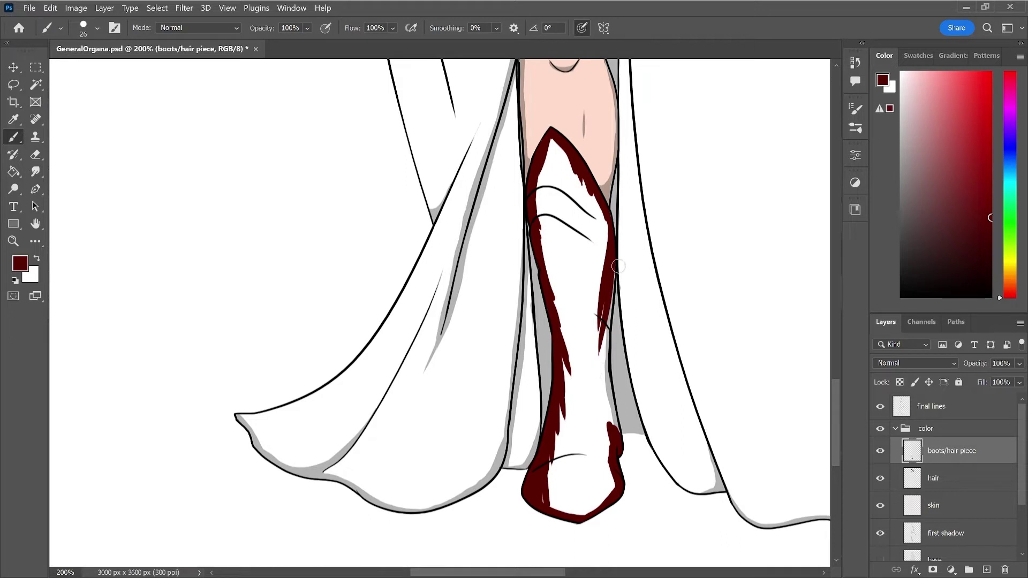
{"action": "left_click_drag", "start_coordinate": [616, 270], "coordinate": [590, 398]}
{"action": "mouse_move", "coordinate": [618, 270]}
{"action": "left_mouse_down"}
{"action": "mouse_move", "coordinate": [602, 396]}
{"action": "mouse_move", "coordinate": [612, 426]}
{"action": "left_mouse_up"}
{"action": "left_click_drag", "start_coordinate": [608, 369], "coordinate": [624, 457]}
{"action": "key", "text": "ctrl+z"}
{"action": "left_click_drag", "start_coordinate": [608, 375], "coordinate": [621, 456]}
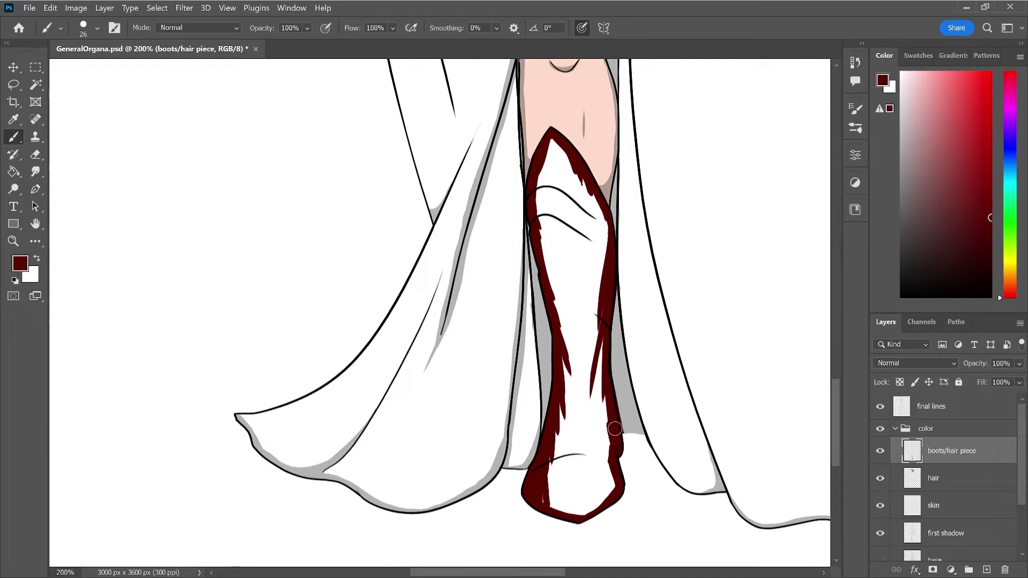
{"action": "left_click_drag", "start_coordinate": [610, 389], "coordinate": [622, 459]}
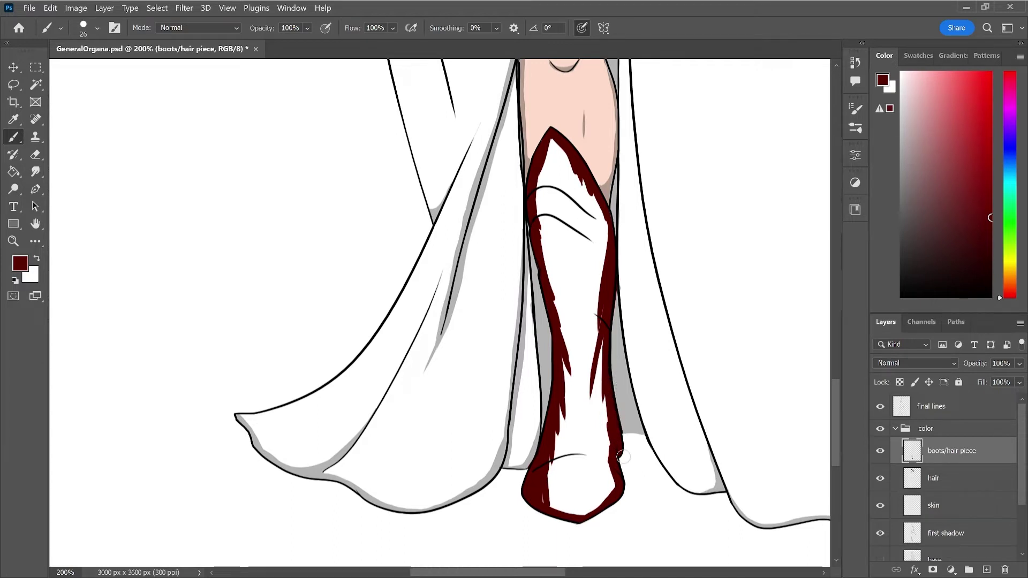
{"action": "key", "text": "ctrl+z"}
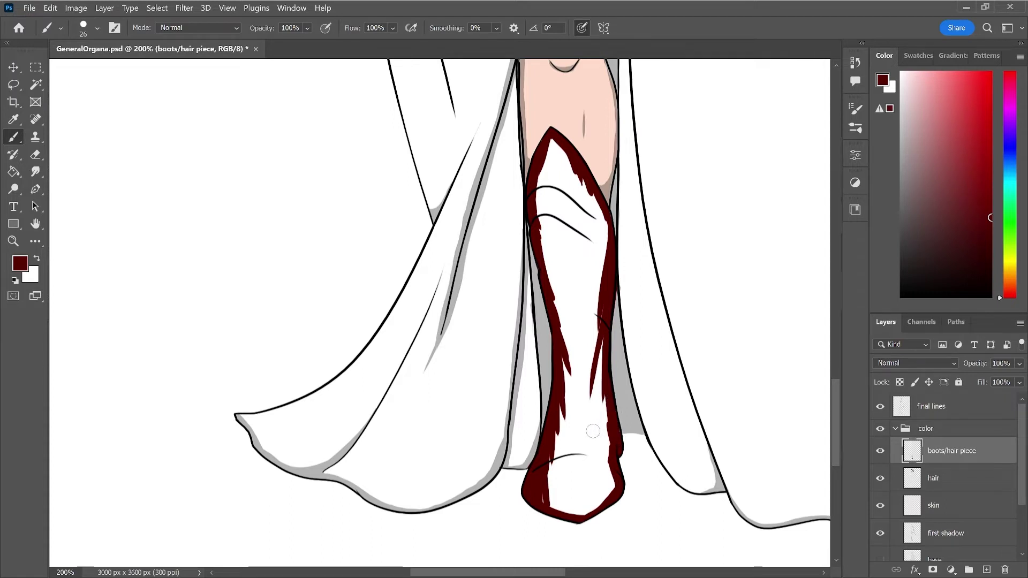
- Fill the boot dark red and paint over the white gaps at its tip and lower right
{"action": "key", "text": "g"}
{"action": "left_click", "coordinate": [566, 501]}
{"action": "key", "text": "b"}
{"action": "mouse_move", "coordinate": [539, 485]}
{"action": "left_mouse_down"}
{"action": "mouse_move", "coordinate": [577, 514]}
{"action": "mouse_move", "coordinate": [596, 497]}
{"action": "left_mouse_up"}
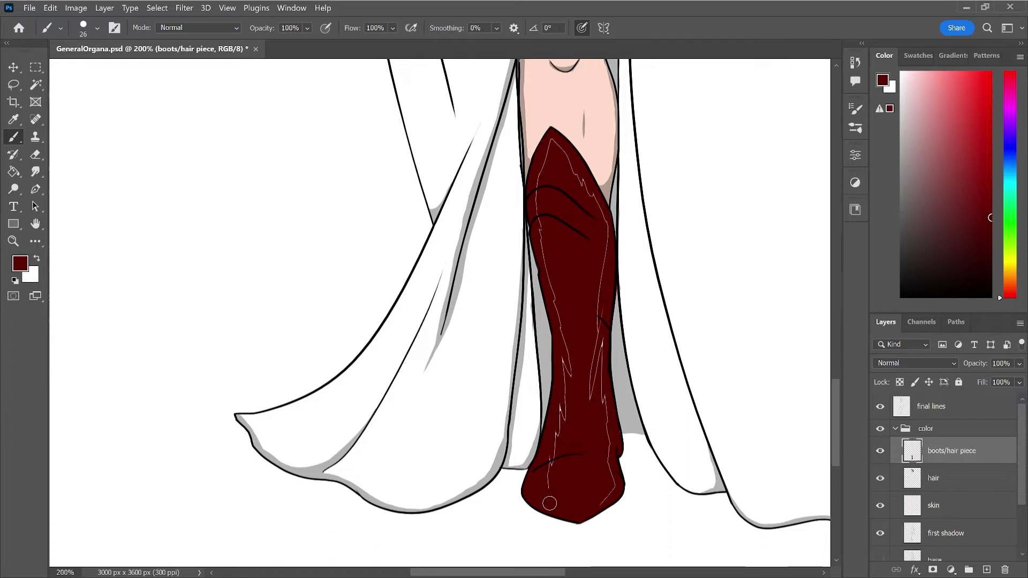
{"action": "mouse_move", "coordinate": [616, 490]}
{"action": "left_mouse_down"}
{"action": "mouse_move", "coordinate": [594, 326]}
{"action": "mouse_move", "coordinate": [592, 413]}
{"action": "mouse_move", "coordinate": [601, 304]}
{"action": "left_mouse_up"}
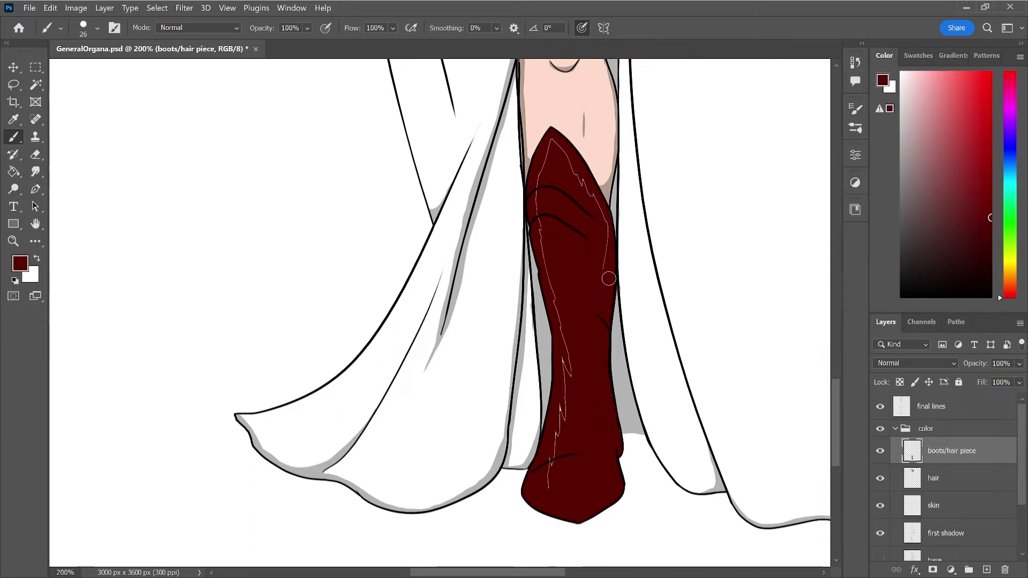
- Paint over the light line left inside the boot, alternating between brush and eraser
{"action": "key", "text": "e"}
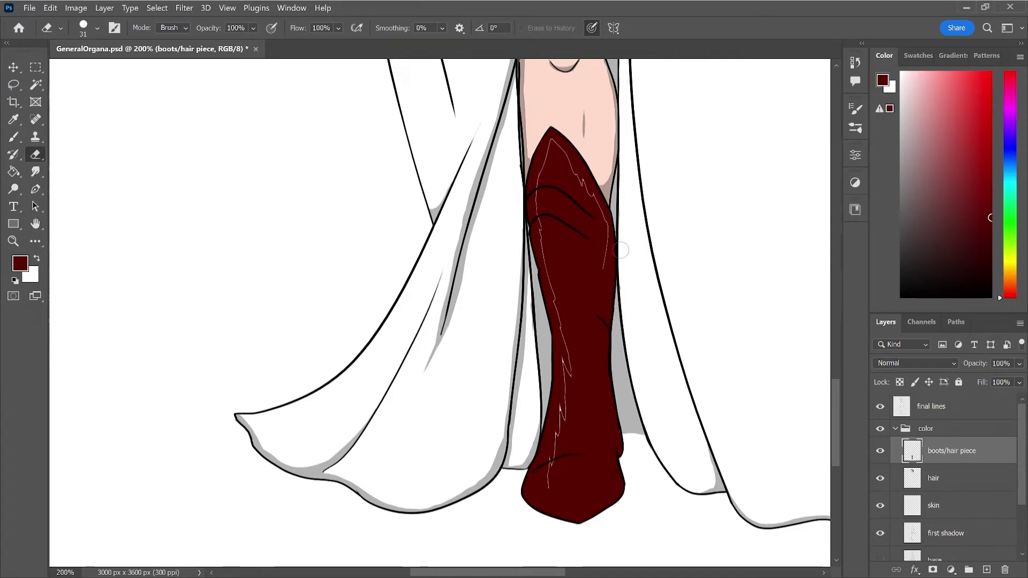
{"action": "key", "text": "b"}
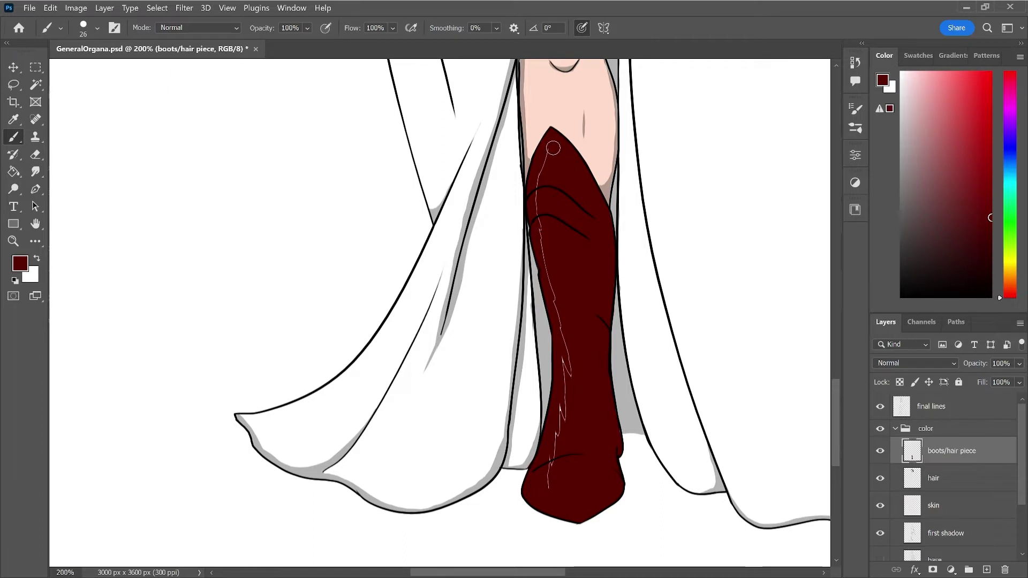
{"action": "mouse_move", "coordinate": [546, 160]}
{"action": "left_mouse_down"}
{"action": "mouse_move", "coordinate": [564, 343]}
{"action": "mouse_move", "coordinate": [565, 430]}
{"action": "mouse_move", "coordinate": [557, 409]}
{"action": "mouse_move", "coordinate": [546, 475]}
{"action": "mouse_move", "coordinate": [555, 498]}
{"action": "left_mouse_up"}
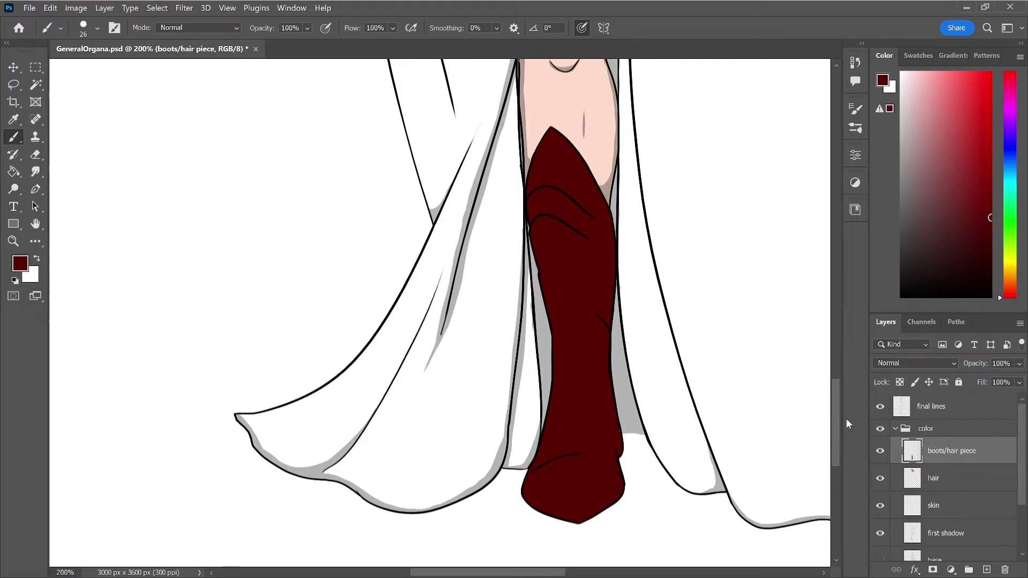
{"action": "mouse_move", "coordinate": [833, 414]}
{"action": "left_mouse_down"}
{"action": "mouse_move", "coordinate": [833, 392]}
{"action": "mouse_move", "coordinate": [836, 421]}
{"action": "left_mouse_up"}
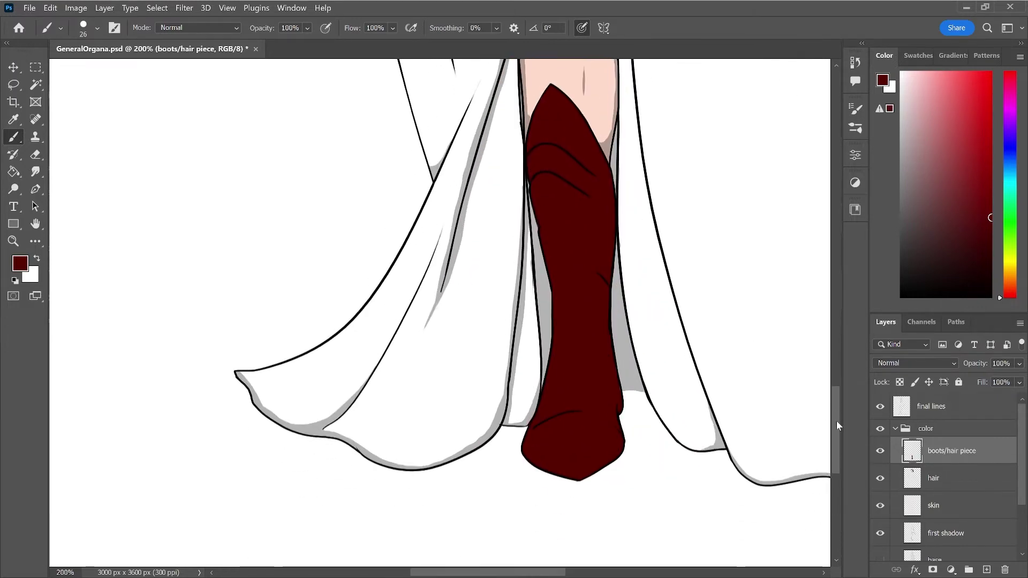
{"action": "key", "text": "e"}
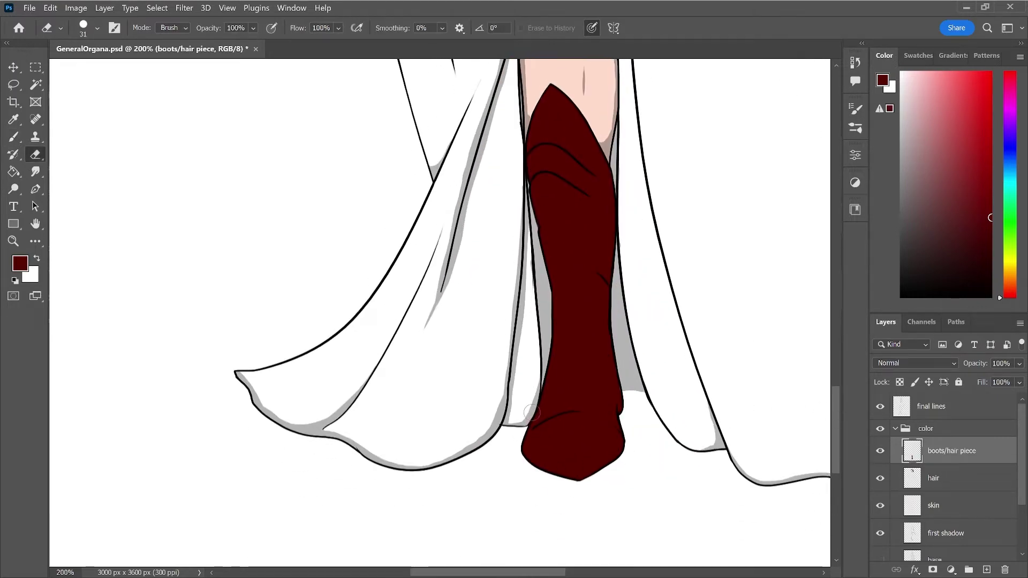
{"action": "key", "text": "b"}
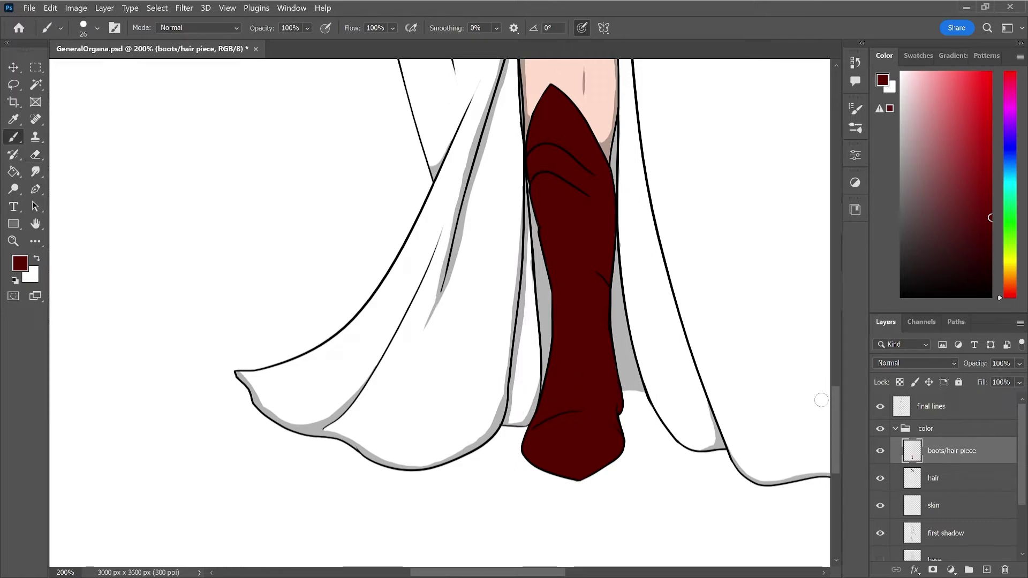
{"action": "key", "text": "e"}
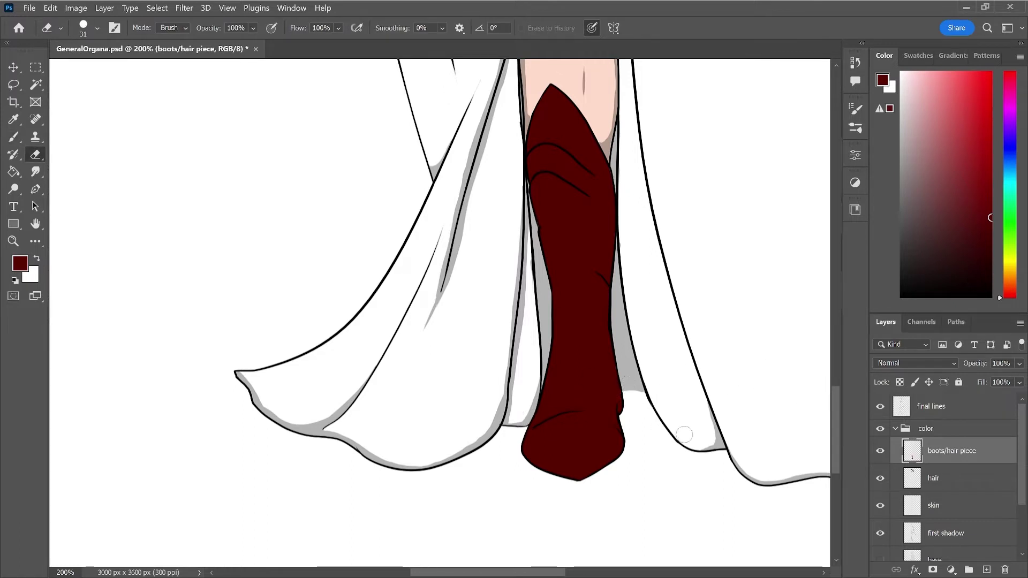
{"action": "mouse_move", "coordinate": [835, 397]}
{"action": "left_mouse_down"}
{"action": "mouse_move", "coordinate": [820, 236]}
{"action": "mouse_move", "coordinate": [803, 176]}
{"action": "left_mouse_up"}
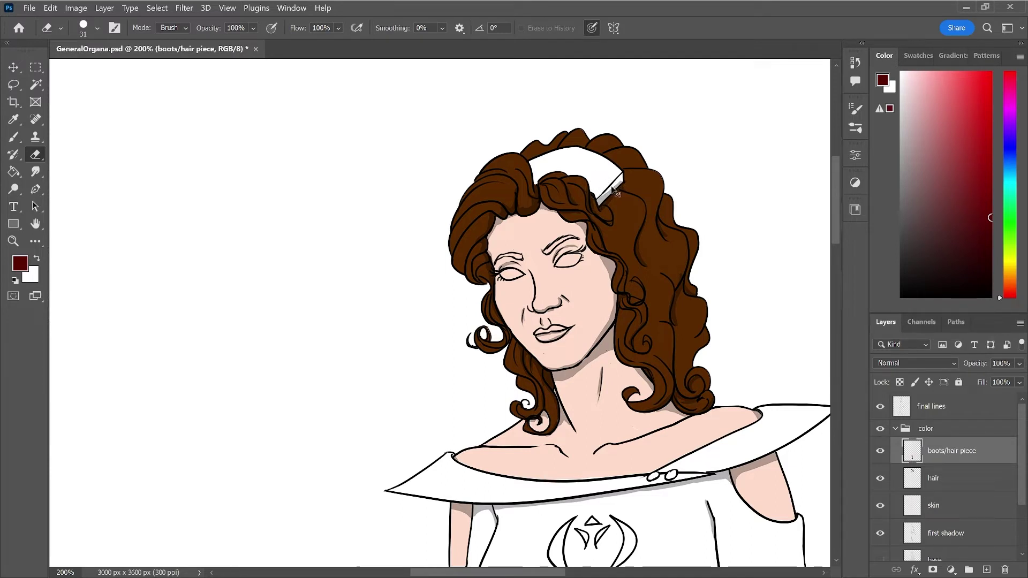
- Paint the white hair piece dark red and load the hair shapes' outline as a selection
{"action": "key", "text": "b"}
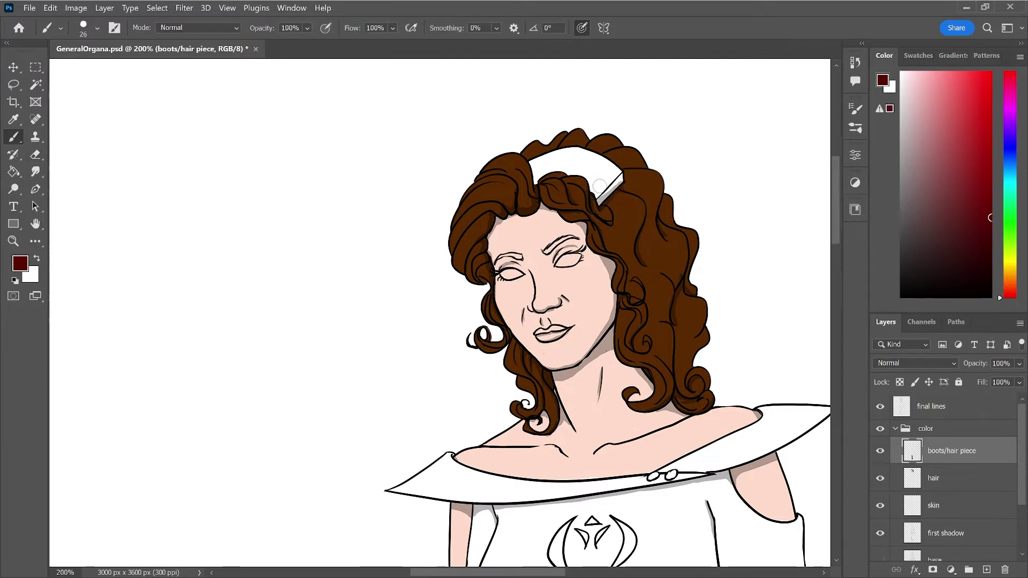
{"action": "left_click", "coordinate": [598, 200]}
{"action": "mouse_move", "coordinate": [599, 202]}
{"action": "left_mouse_down"}
{"action": "mouse_move", "coordinate": [616, 183]}
{"action": "mouse_move", "coordinate": [599, 155]}
{"action": "mouse_move", "coordinate": [561, 148]}
{"action": "mouse_move", "coordinate": [531, 164]}
{"action": "mouse_move", "coordinate": [591, 154]}
{"action": "mouse_move", "coordinate": [589, 171]}
{"action": "mouse_move", "coordinate": [610, 190]}
{"action": "mouse_move", "coordinate": [602, 174]}
{"action": "mouse_move", "coordinate": [551, 158]}
{"action": "left_mouse_up"}
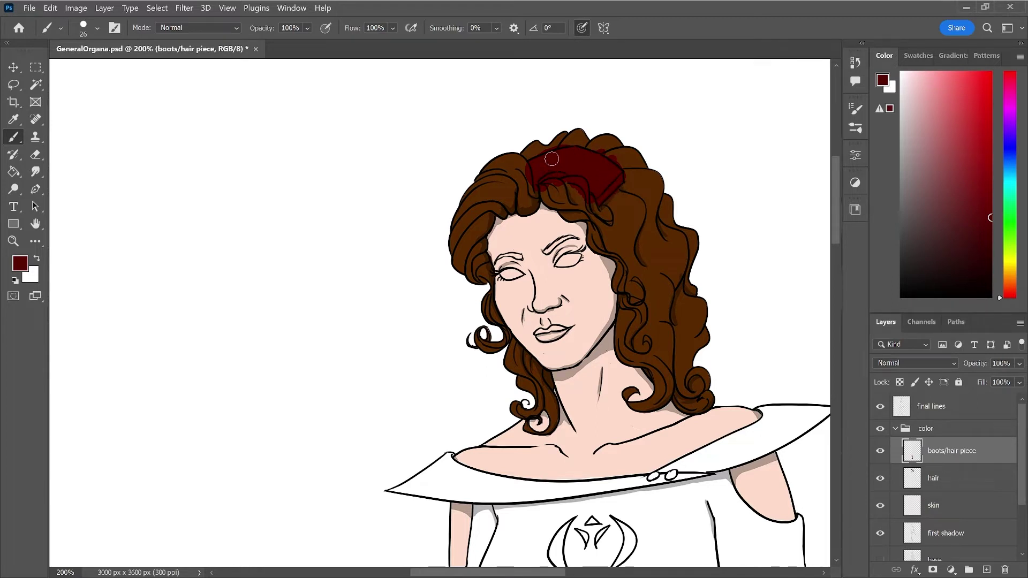
{"action": "left_click", "coordinate": [956, 483]}
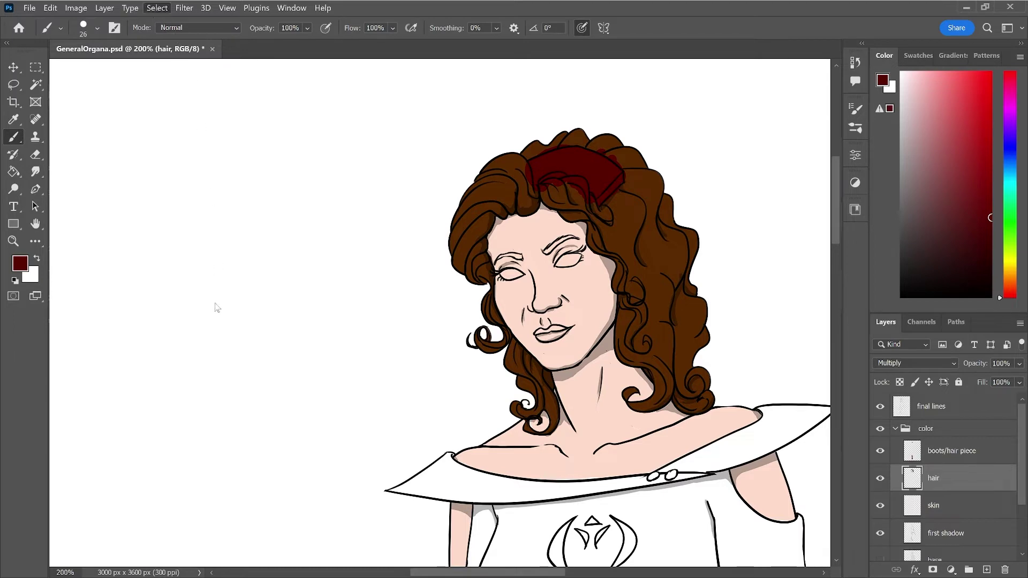
{"action": "left_click", "coordinate": [911, 478], "text": "ctrl"}
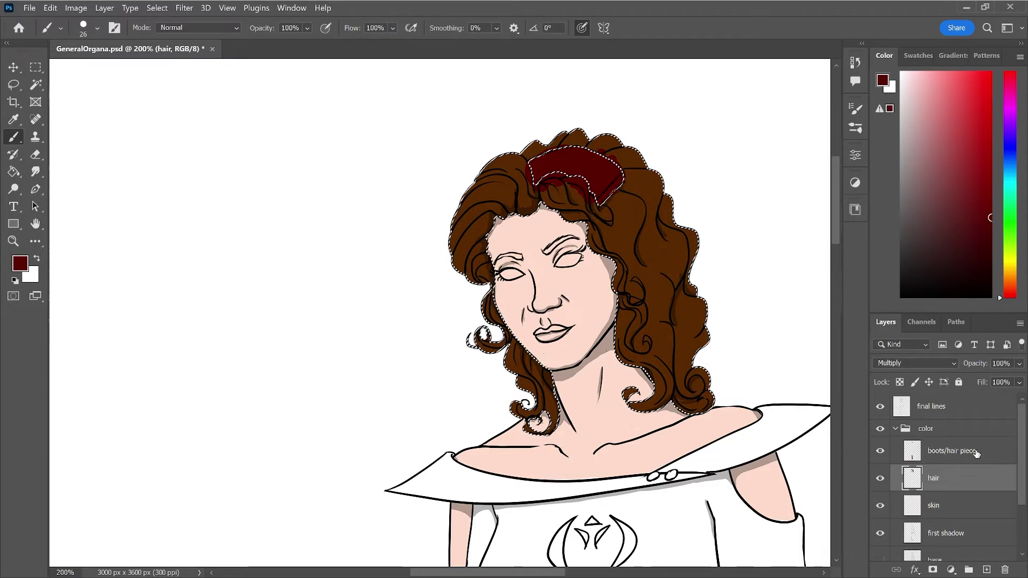
{"action": "left_click", "coordinate": [976, 454]}
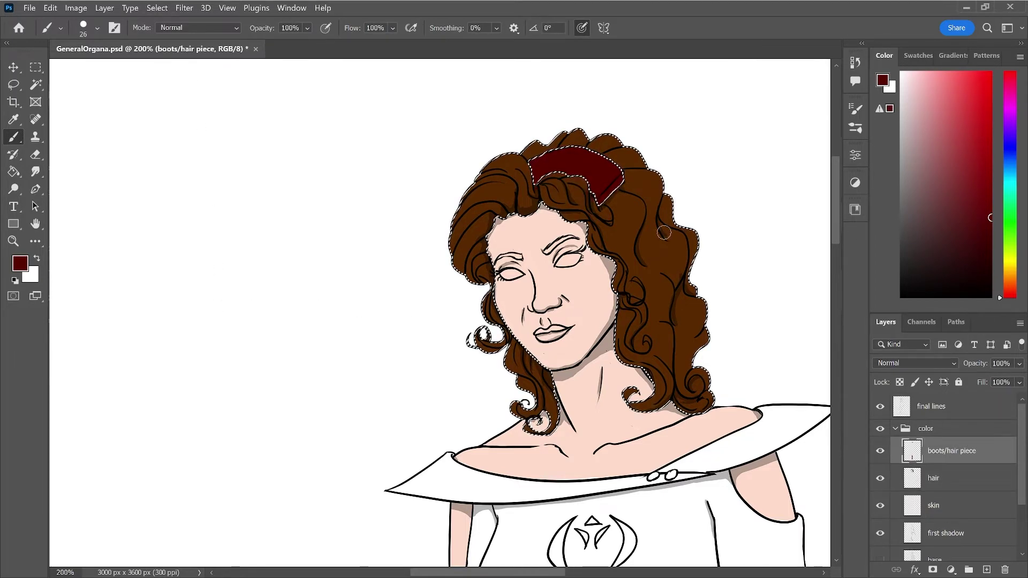
- Deselect, erase stray red along the hair piece's lower-left edge, fill its right edge, and zoom out
{"action": "key", "text": "l"}
{"action": "key", "text": "ctrl+d"}
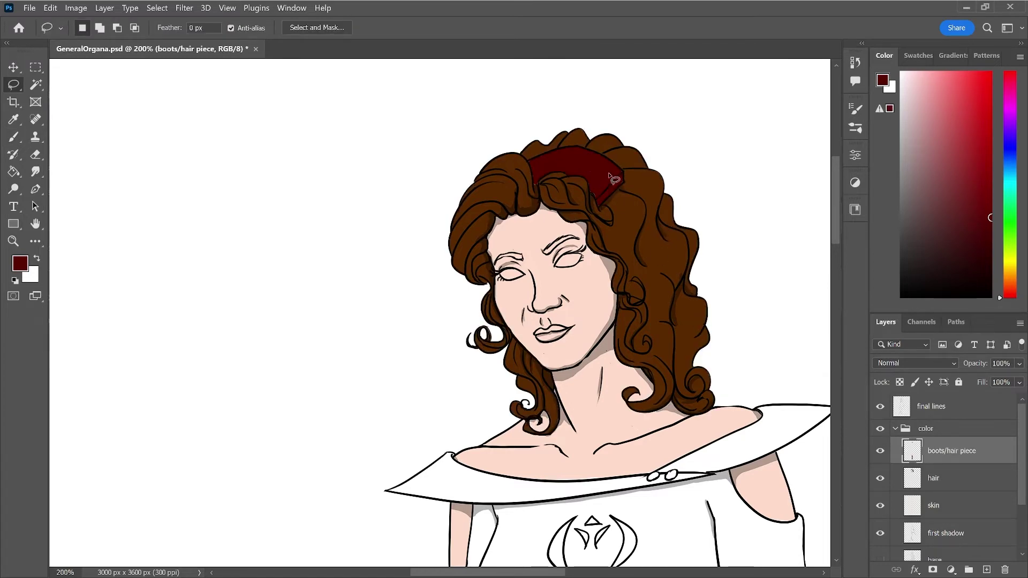
{"action": "key", "text": "b"}
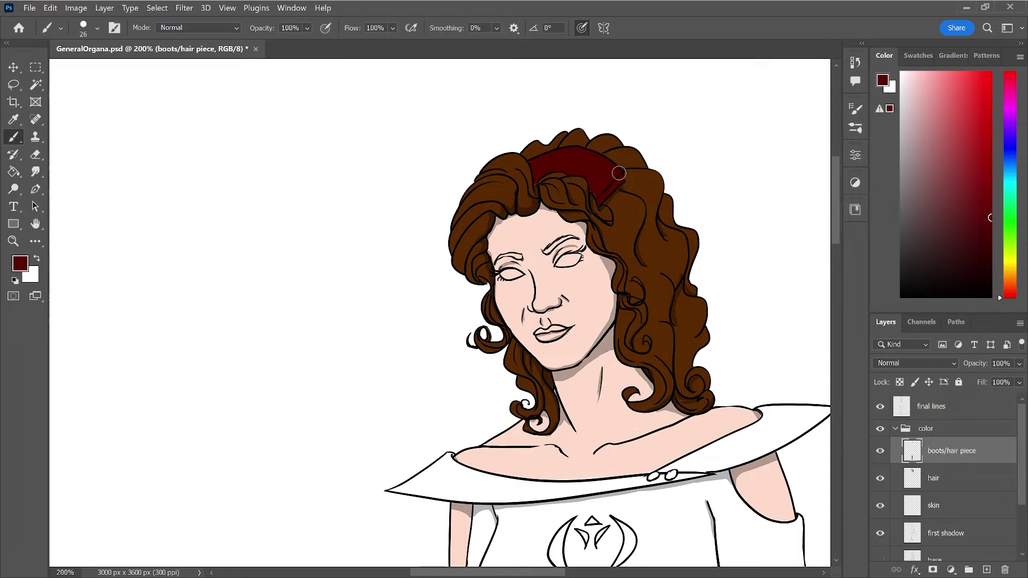
{"action": "left_click_drag", "start_coordinate": [620, 182], "coordinate": [593, 191]}
{"action": "left_click_drag", "start_coordinate": [534, 181], "coordinate": [531, 159]}
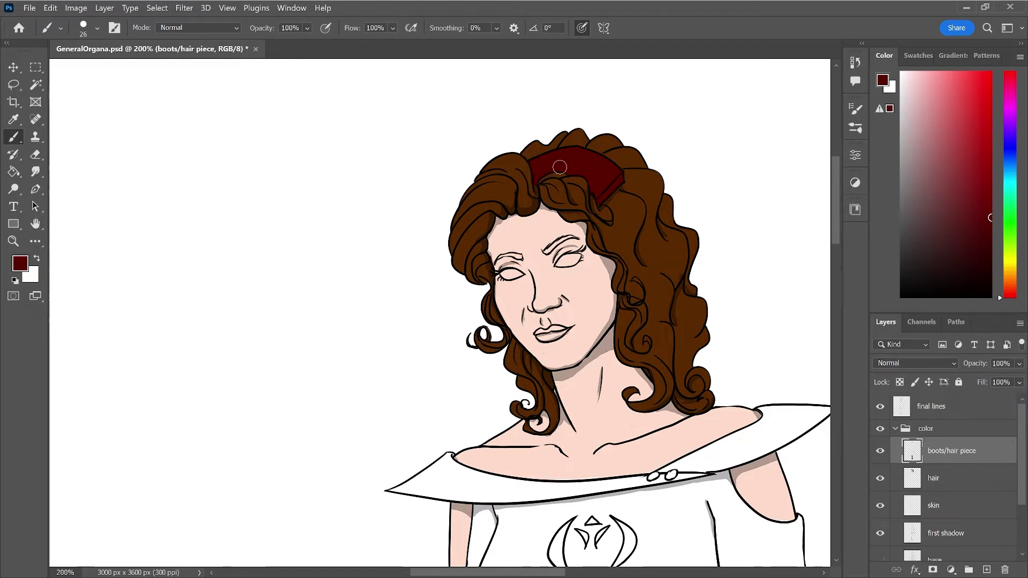
{"action": "key", "text": "e"}
{"action": "left_click_drag", "start_coordinate": [530, 172], "coordinate": [536, 202]}
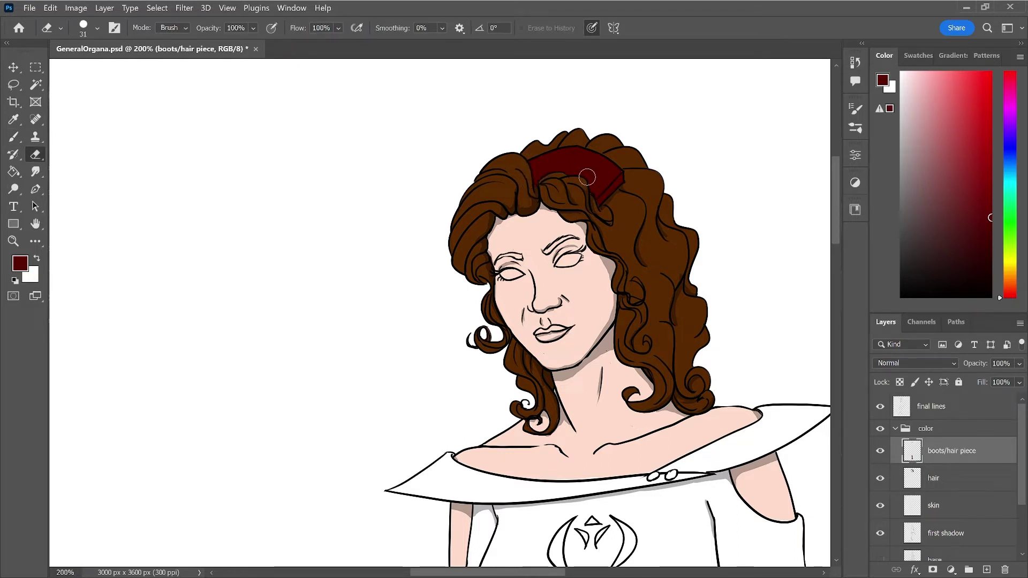
{"action": "key", "text": "b"}
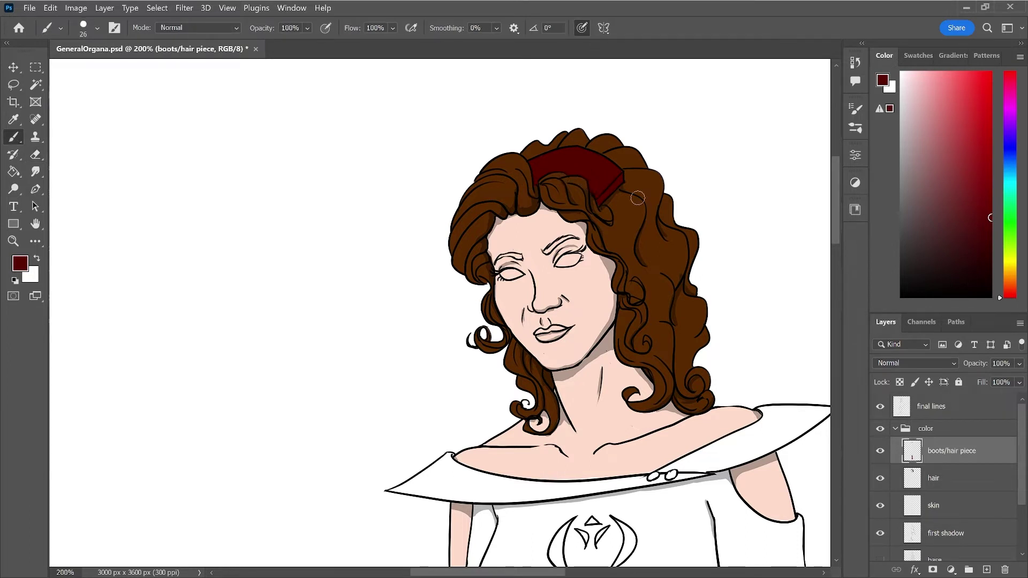
{"action": "left_click_drag", "start_coordinate": [621, 173], "coordinate": [616, 184]}
{"action": "key", "text": "e"}
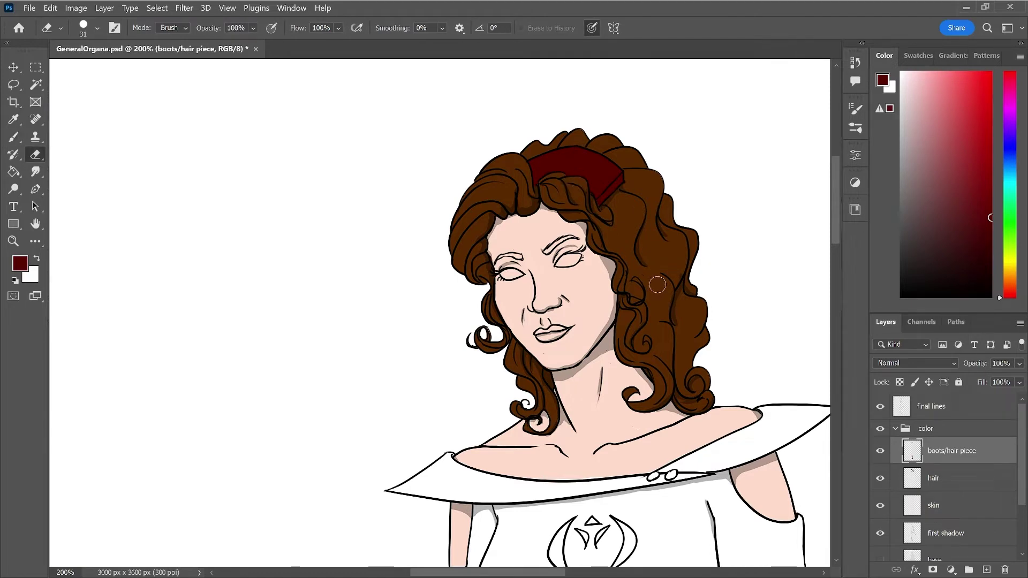
{"action": "key", "text": "ctrl+minus"}
{"action": "key", "text": "ctrl+minus"}
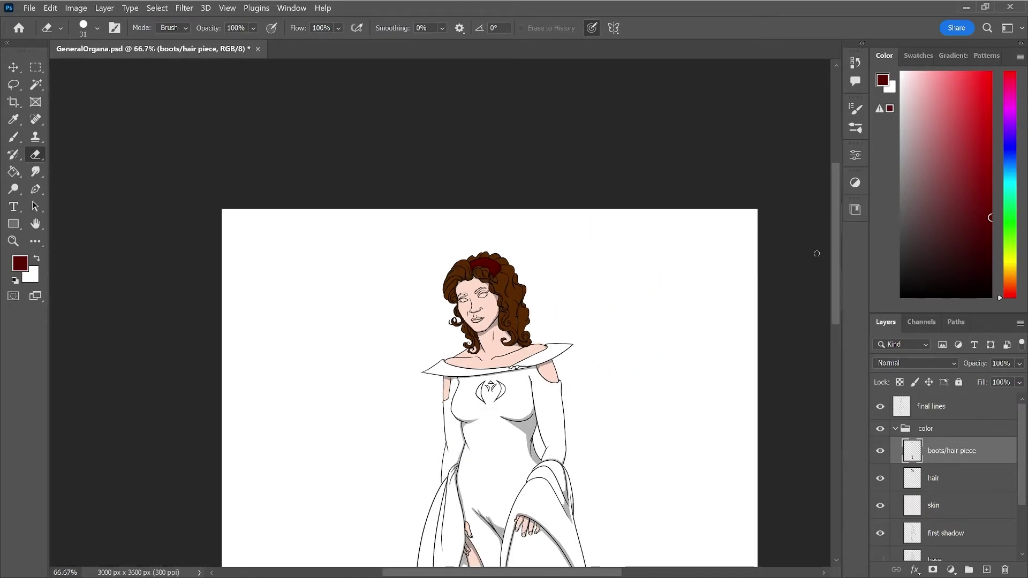
- Switch the boots/hair piece layer to Multiply so it reads dark navy, and save the file
{"action": "left_click_drag", "start_coordinate": [838, 259], "coordinate": [838, 306]}
{"action": "scroll", "coordinate": [928, 362], "scroll_direction": "down", "scroll_amount": 3}
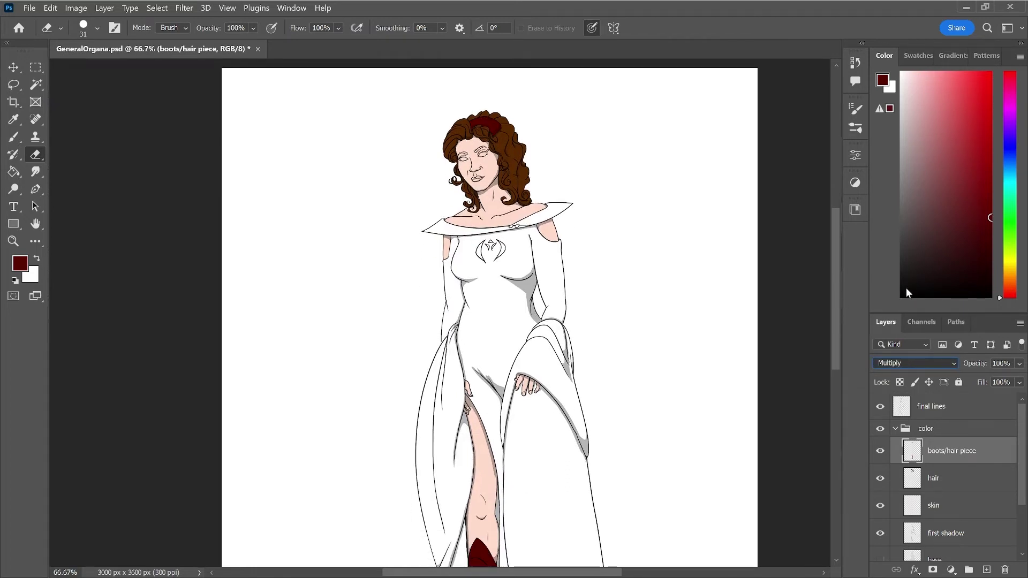
{"action": "key", "text": "ctrl+minus"}
{"action": "key", "text": "ctrl+minus"}
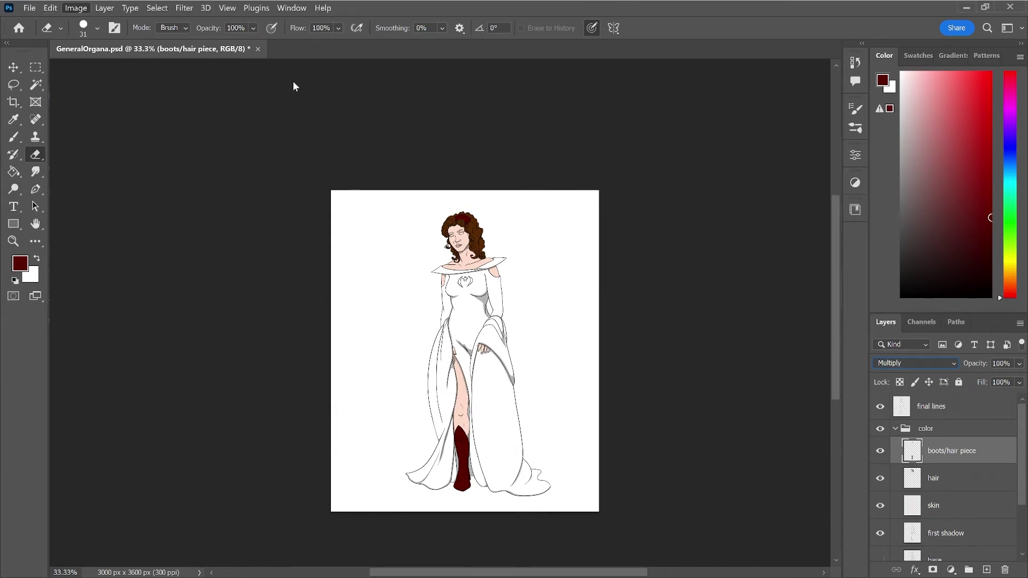
{"action": "key", "text": "i"}
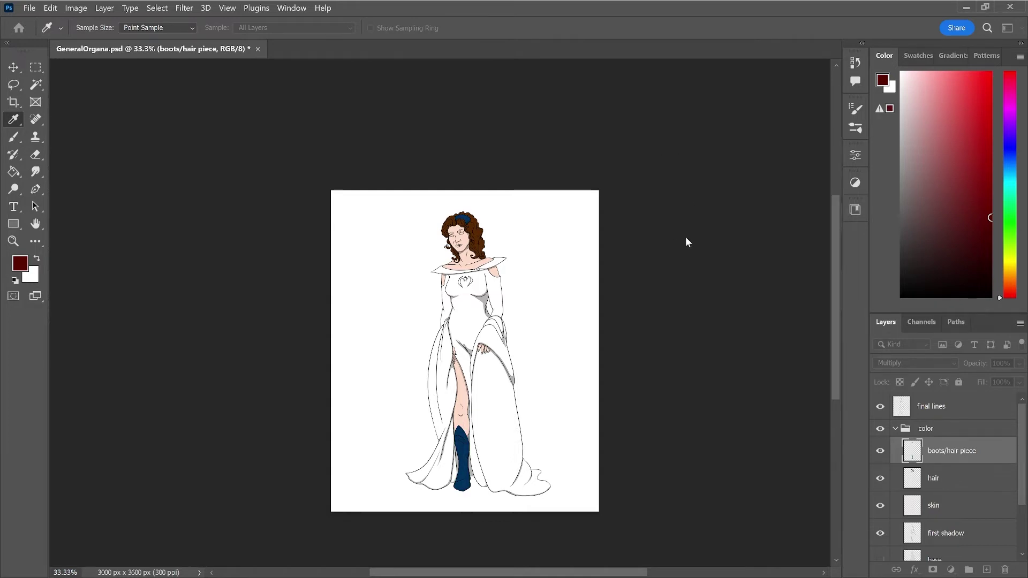
{"action": "key", "text": "ctrl+plus"}
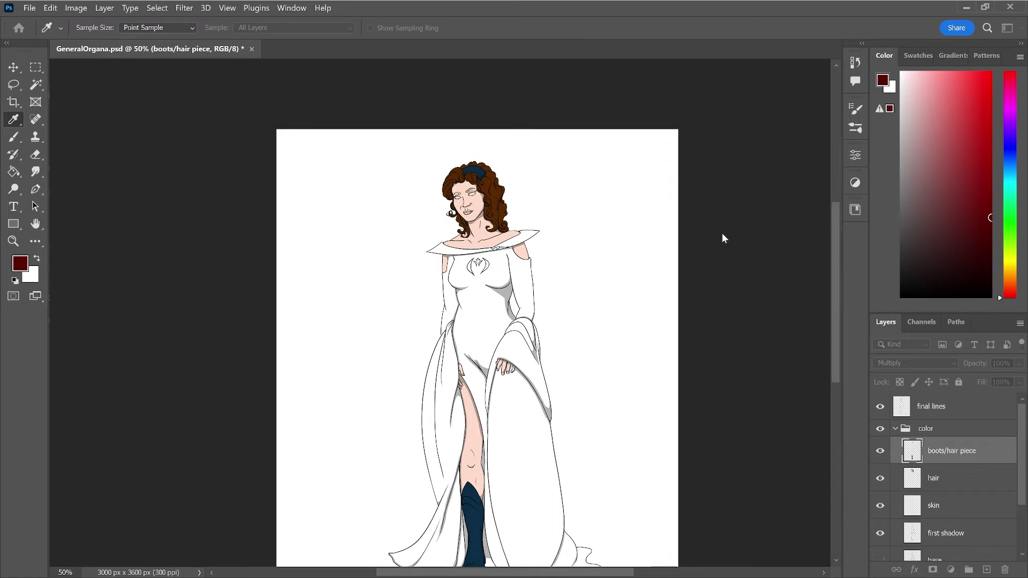
{"action": "key", "text": "e"}
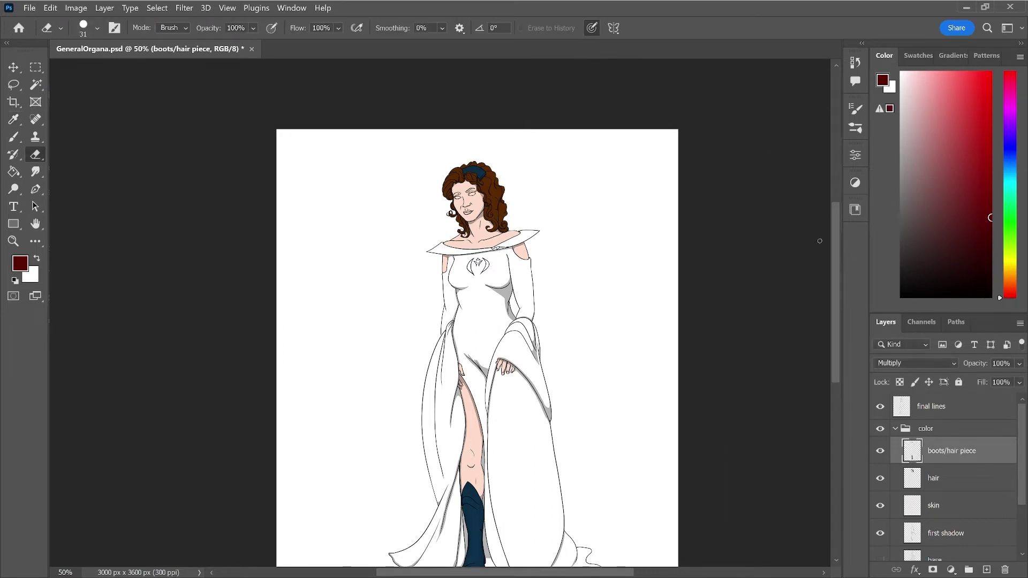
{"action": "key", "text": "ctrl+s"}
{"action": "left_click_drag", "start_coordinate": [836, 229], "coordinate": [836, 257]}
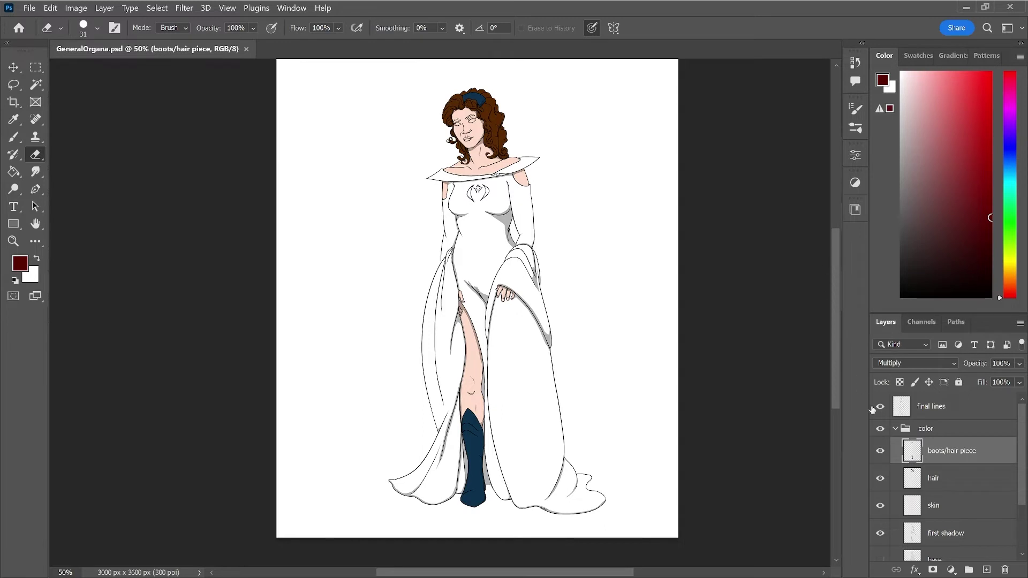
- Add a new layer above boots/hair piece and name it 'flag'
{"action": "left_click", "coordinate": [986, 569]}
{"action": "double_click", "coordinate": [935, 453]}
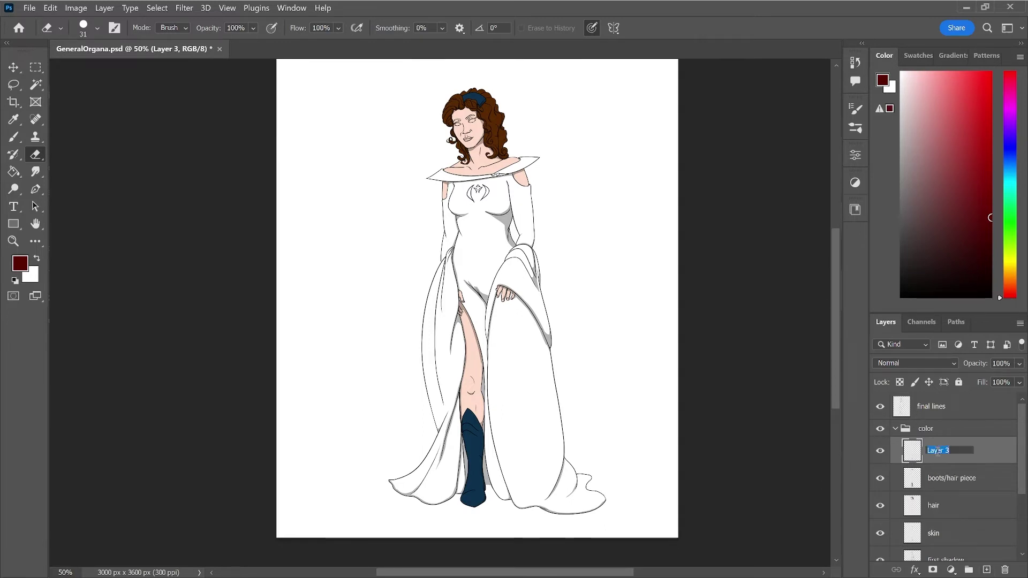
{"action": "type", "text": "flag"}
{"action": "key", "text": "Return"}
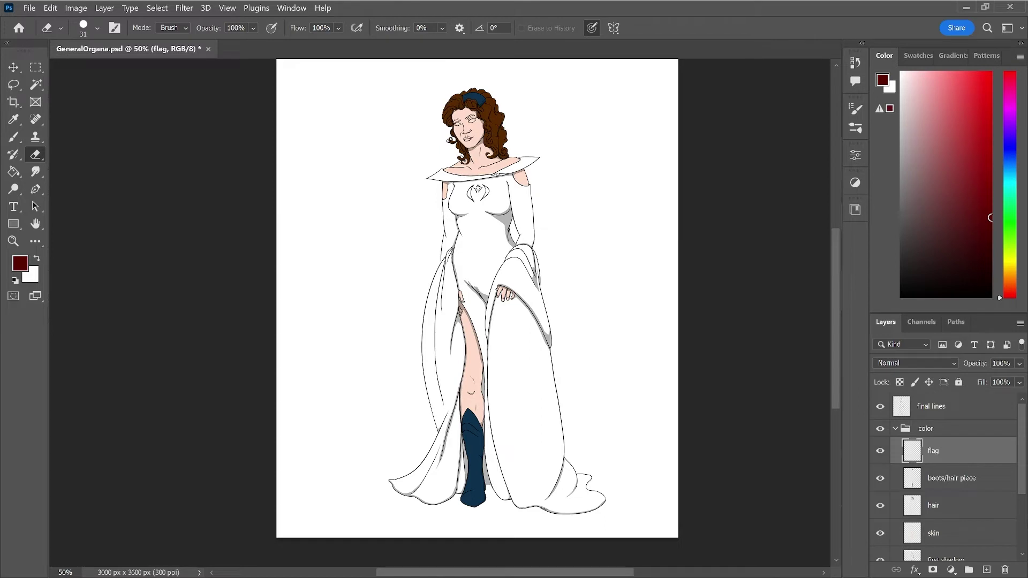
{"action": "left_click_drag", "start_coordinate": [1023, 467], "coordinate": [1020, 547]}
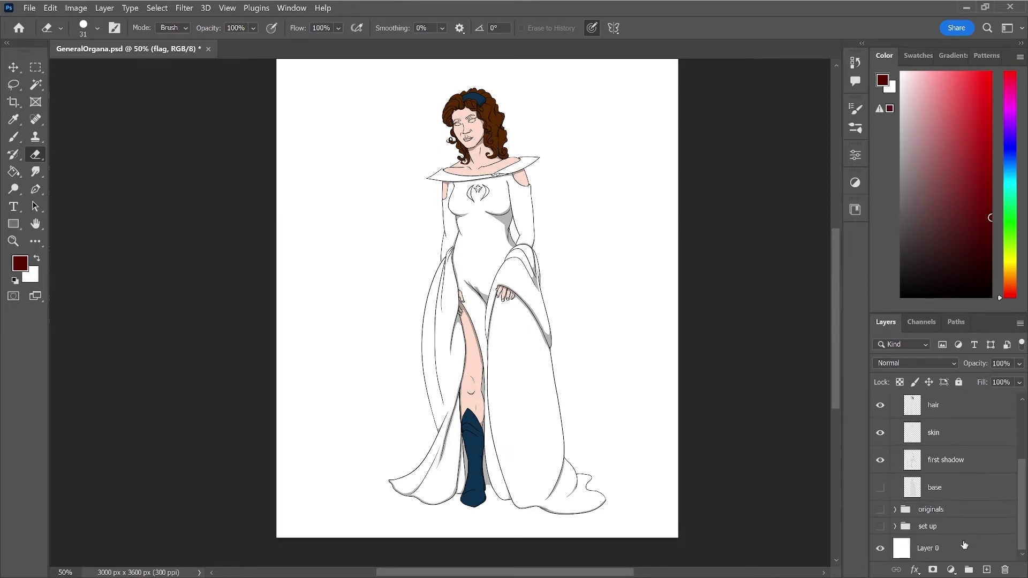
- Add a new layer above Layer 0 and fill it with black
{"action": "left_click", "coordinate": [964, 545]}
{"action": "left_click", "coordinate": [986, 570]}
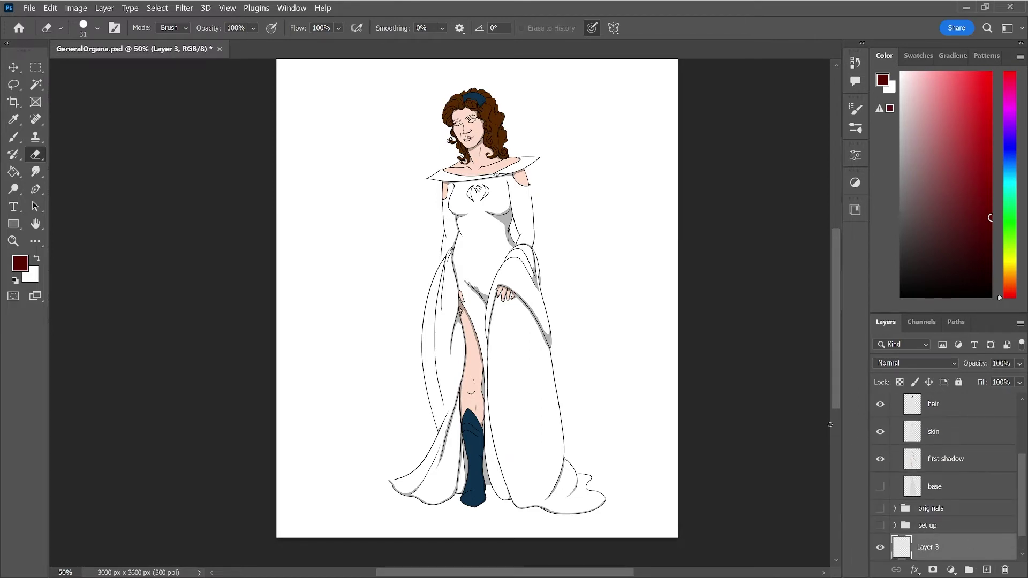
{"action": "key", "text": "g"}
{"action": "key", "text": "d"}
{"action": "left_click", "coordinate": [636, 351]}
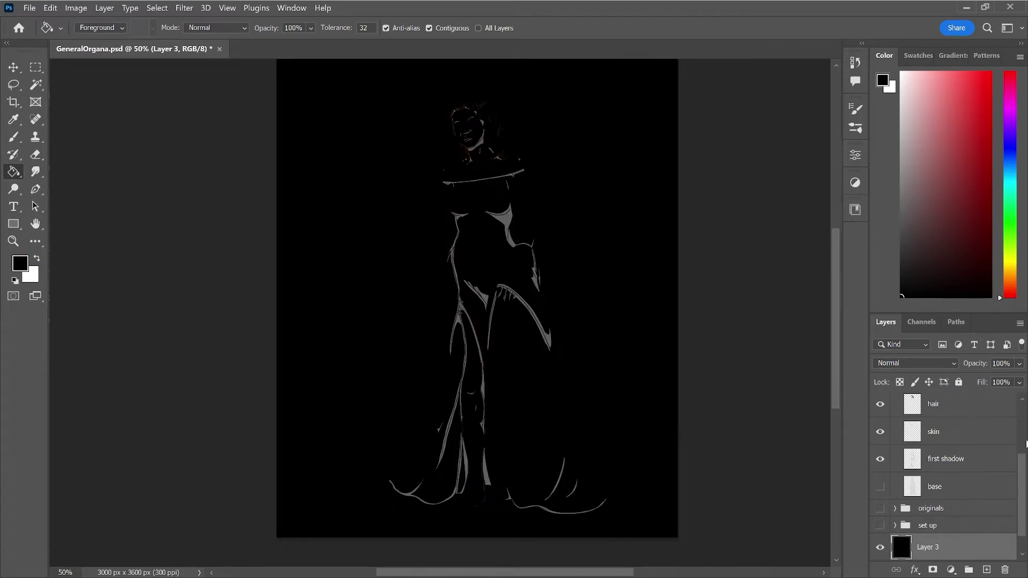
{"action": "left_click_drag", "start_coordinate": [1023, 473], "coordinate": [1024, 456]}
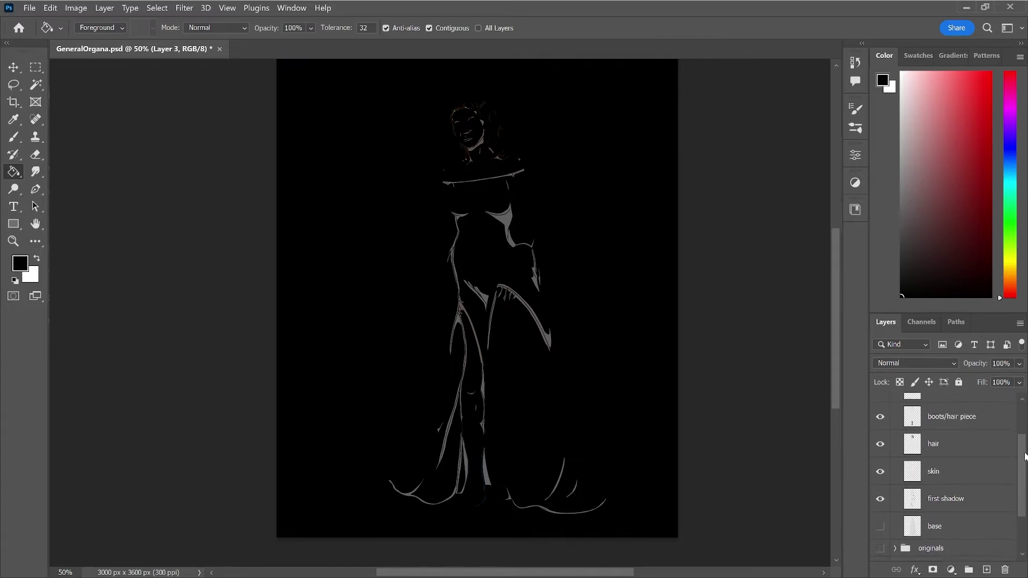
{"action": "left_click_drag", "start_coordinate": [1024, 456], "coordinate": [1024, 423]}
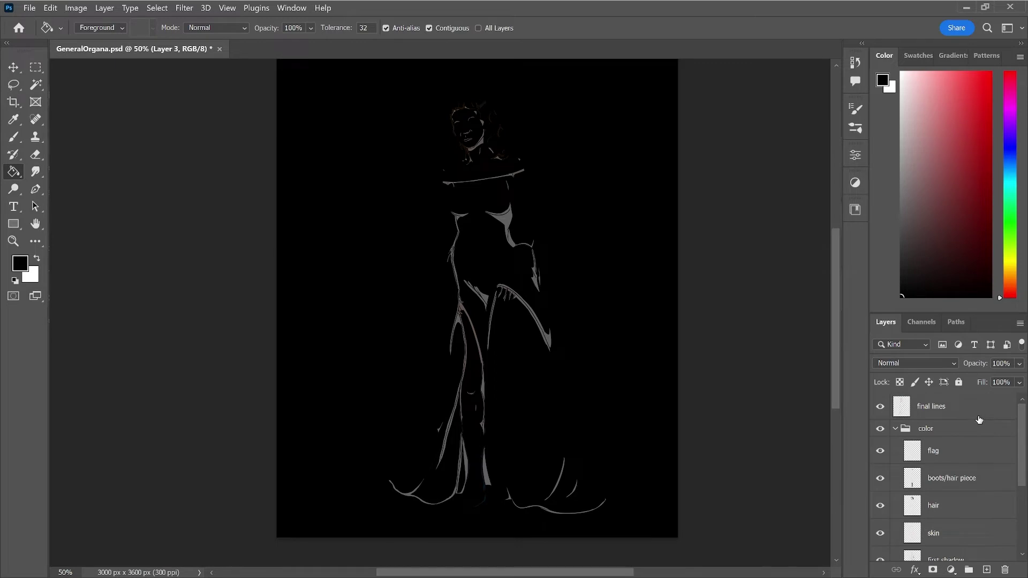
- Magic Wand the background on final lines, inverse to select the figure, and activate Layer 3
{"action": "left_click", "coordinate": [978, 415]}
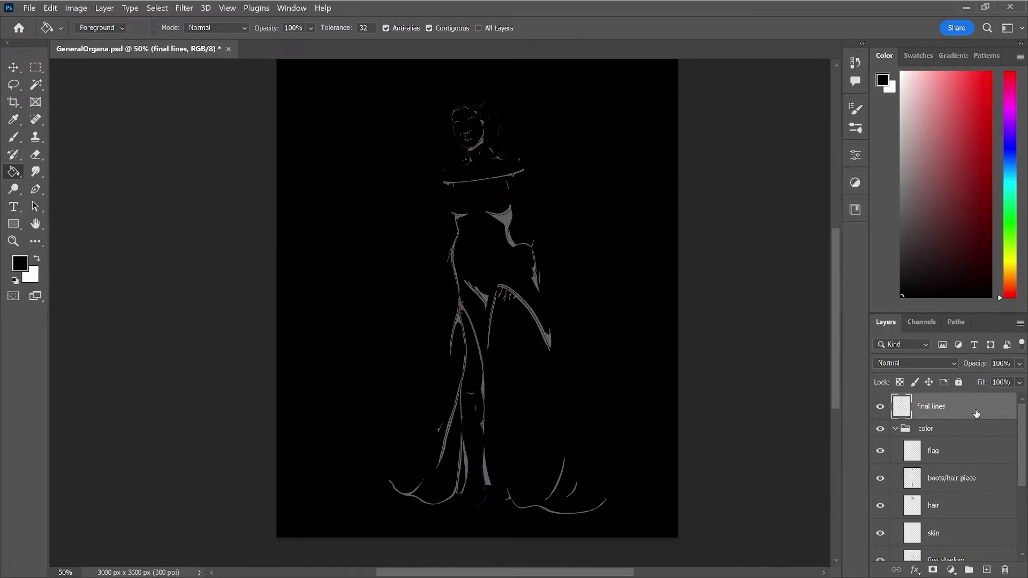
{"action": "key", "text": "w"}
{"action": "left_click", "coordinate": [595, 208]}
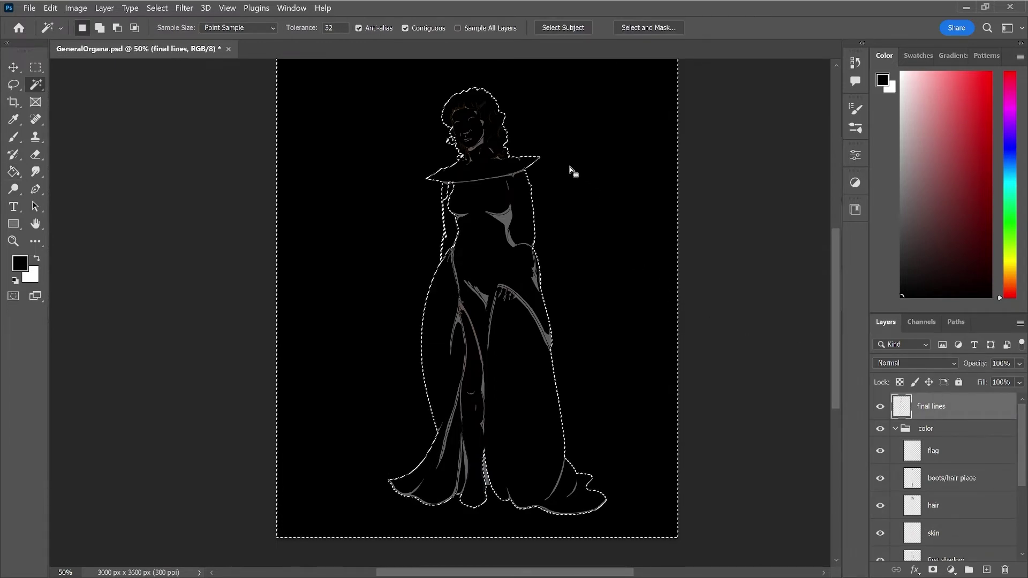
{"action": "key", "text": "ctrl+shift+i"}
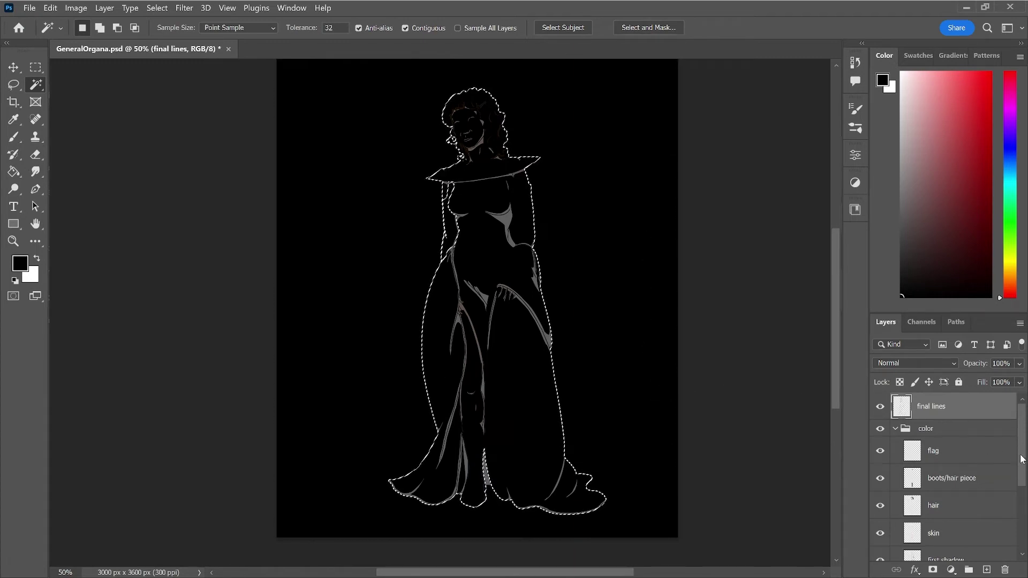
{"action": "scroll", "coordinate": [964, 482], "scroll_direction": "down", "scroll_amount": 3}
{"action": "scroll", "coordinate": [969, 520], "scroll_direction": "down", "scroll_amount": 2}
{"action": "left_click", "coordinate": [970, 520]}
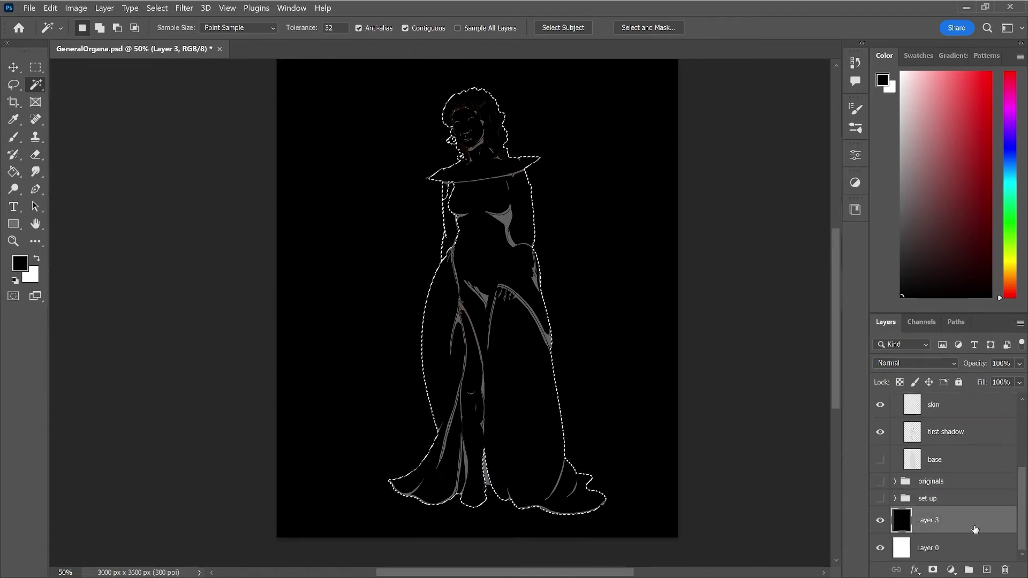
- Fill the figure selection on Layer 3 with white and deselect
{"action": "key", "text": "ctrl+BackSpace"}
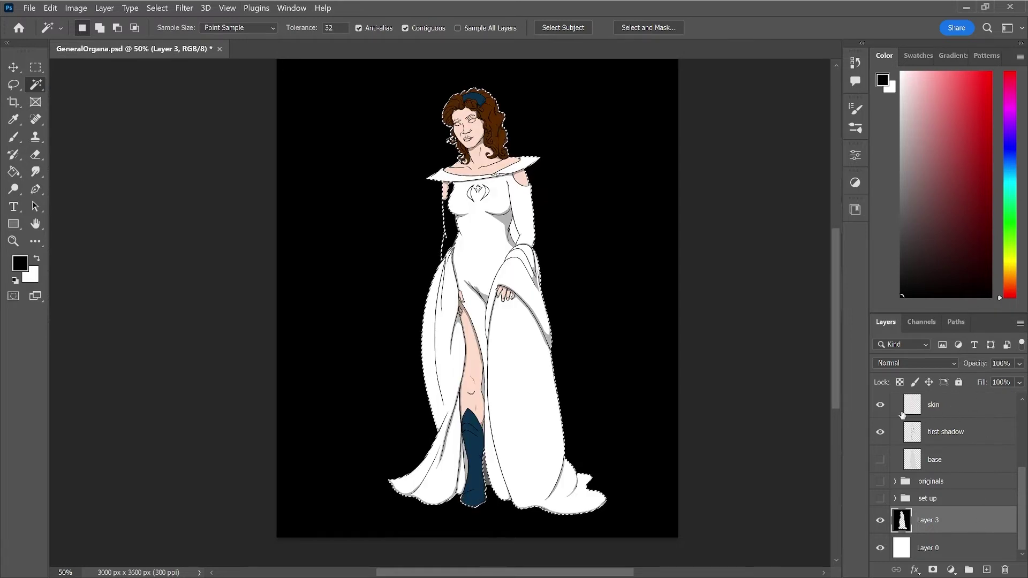
{"action": "key", "text": "l"}
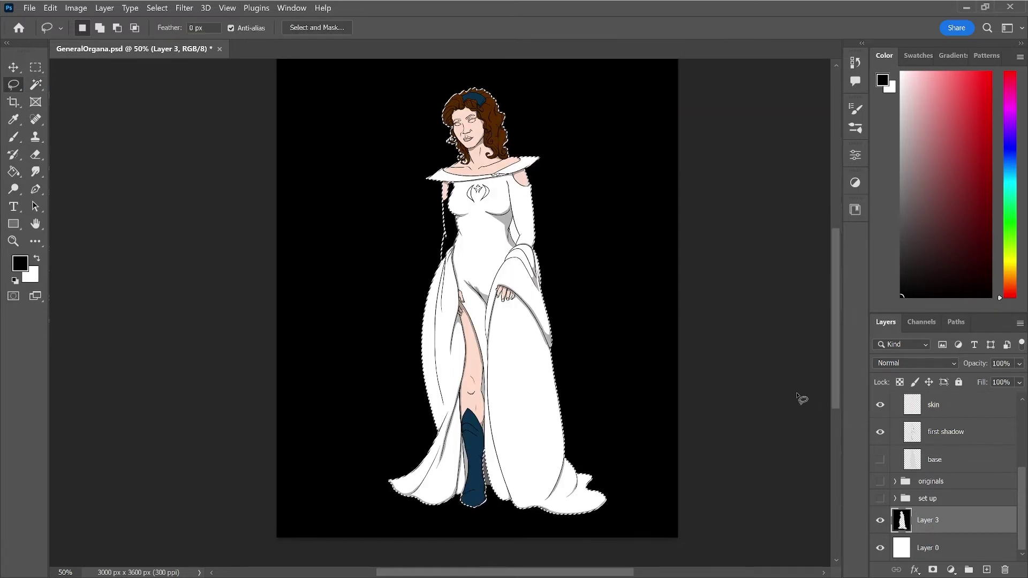
{"action": "key", "text": "ctrl+d"}
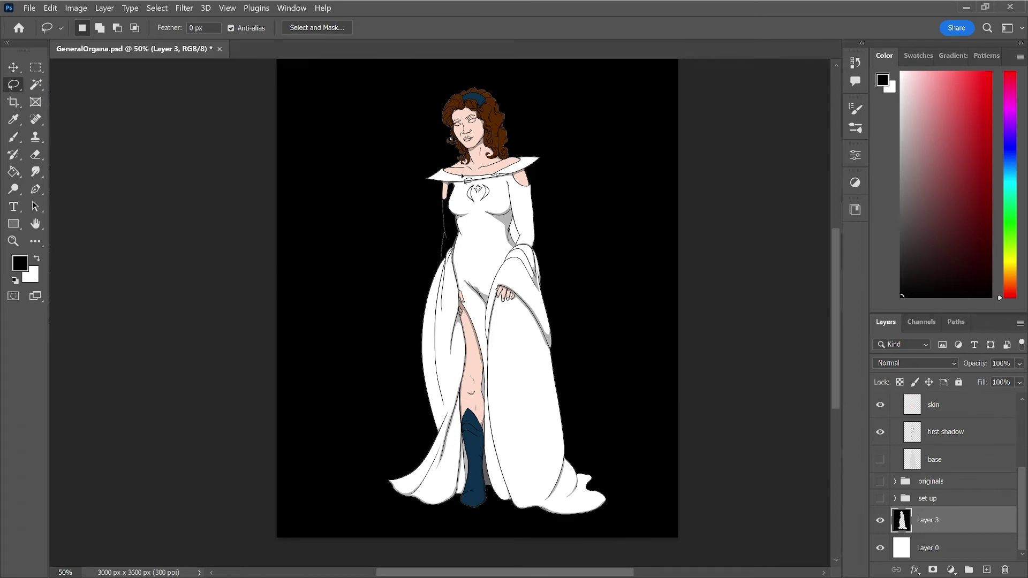
- Show the grey base layer, Magic Wand the figure on it, then hide Layer 3 and deselect
{"action": "left_click", "coordinate": [961, 461]}
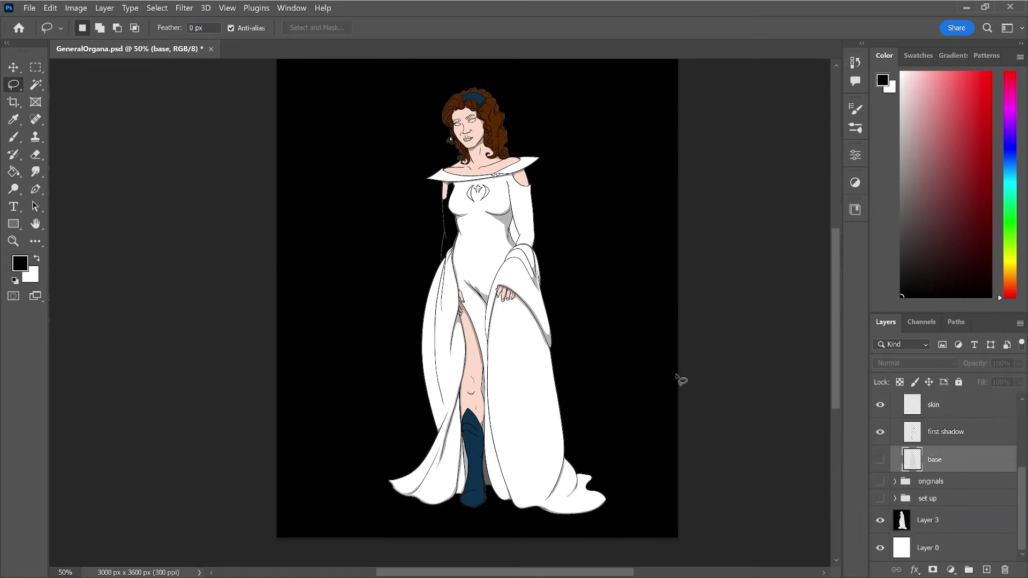
{"action": "left_click", "coordinate": [879, 459]}
{"action": "key", "text": "w"}
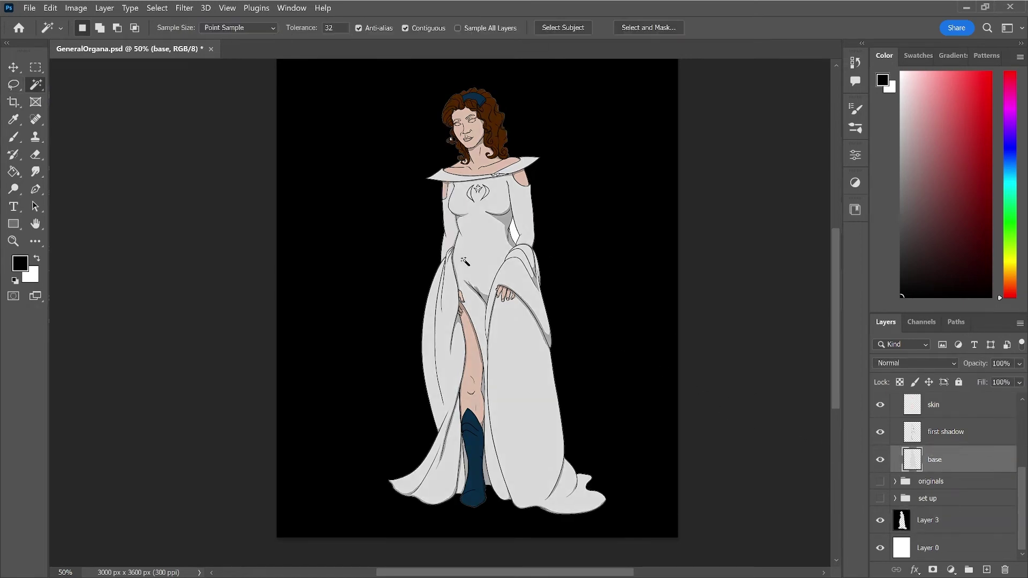
{"action": "left_click", "coordinate": [469, 236]}
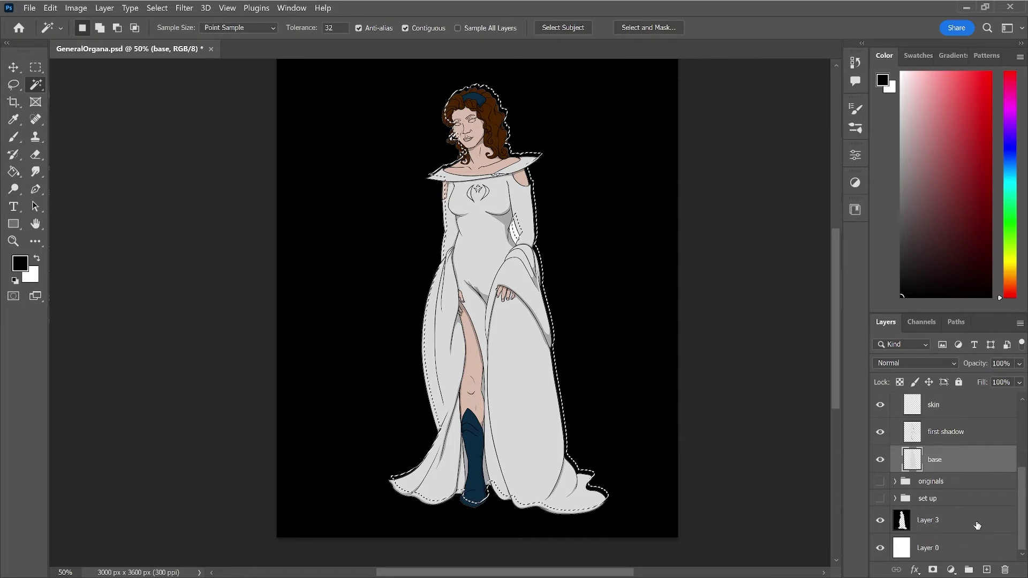
{"action": "left_click", "coordinate": [976, 525]}
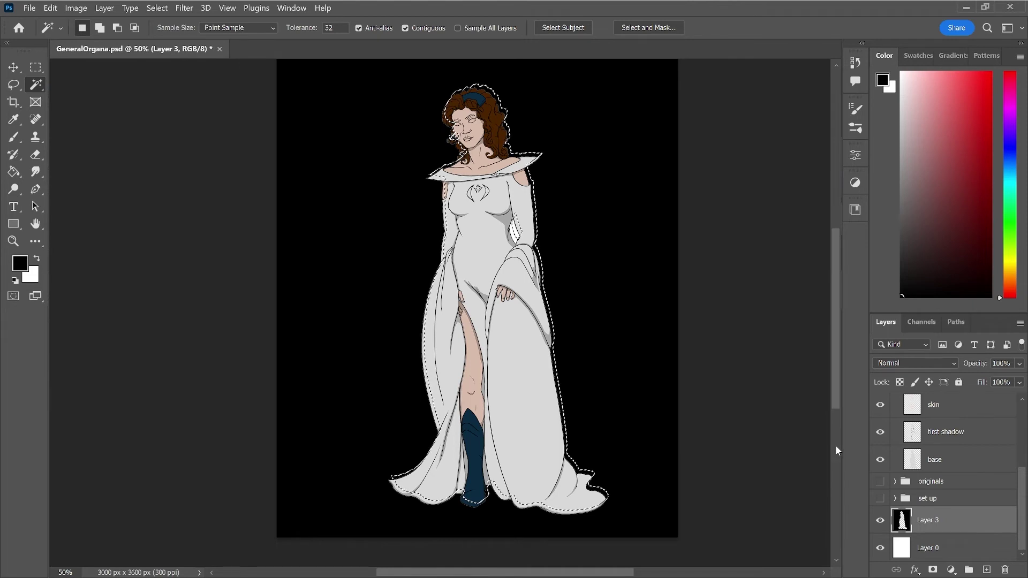
{"action": "left_click", "coordinate": [879, 520]}
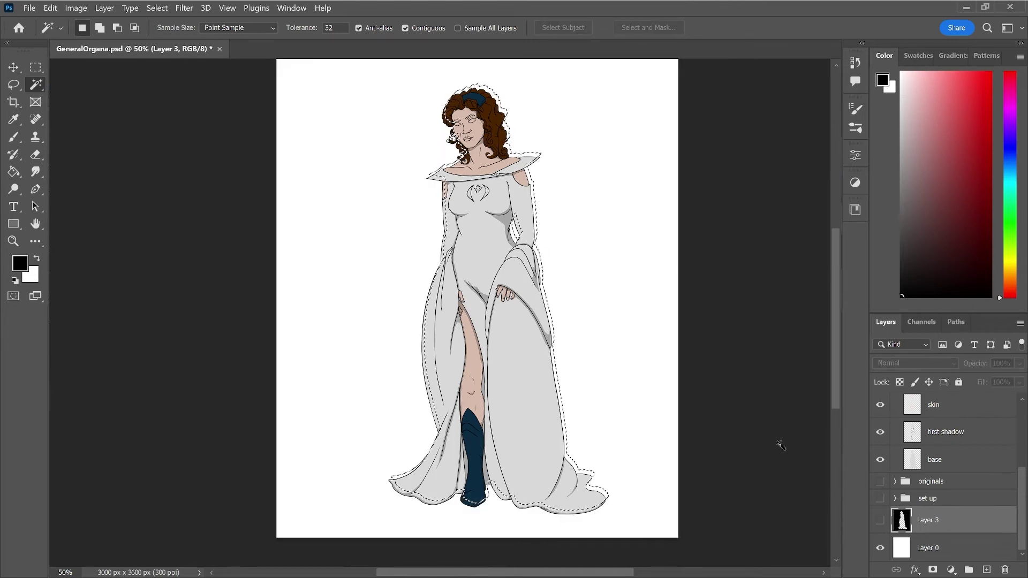
{"action": "key", "text": "l"}
{"action": "key", "text": "ctrl+d"}
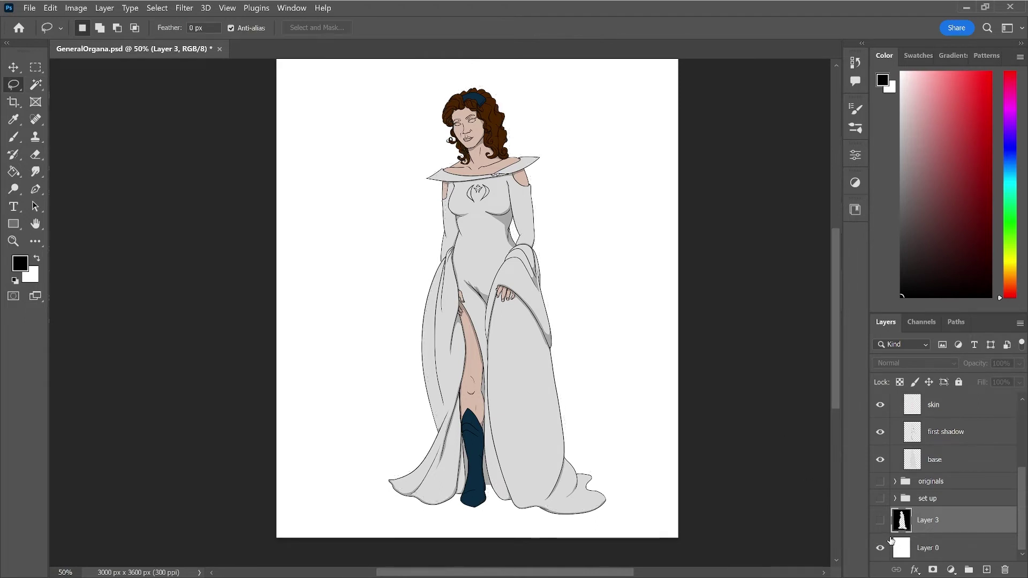
- Show the black backdrop, toggle the grey base layer to compare, and make the base layer active
{"action": "left_click", "coordinate": [880, 521]}
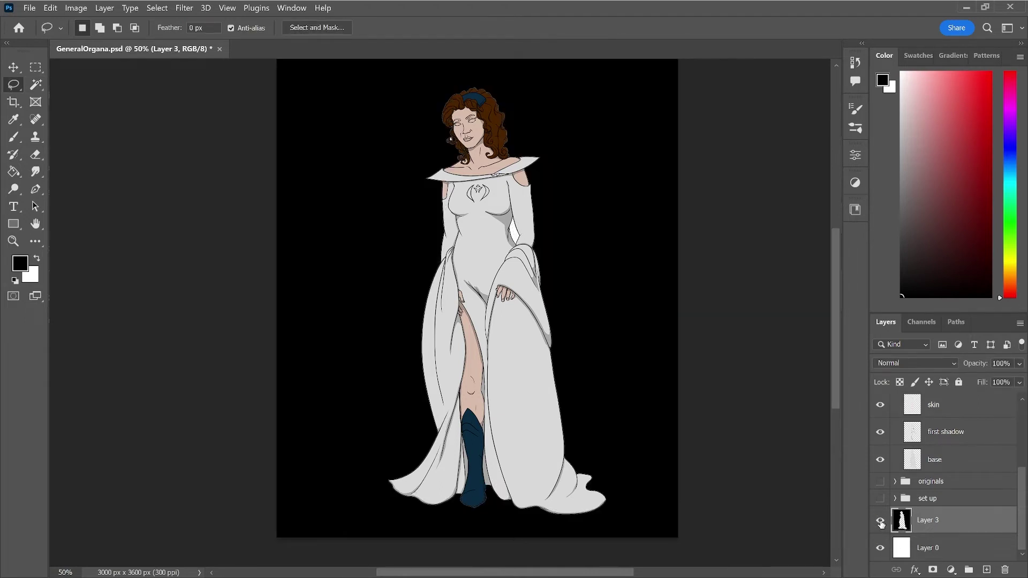
{"action": "left_click", "coordinate": [880, 461]}
{"action": "left_click", "coordinate": [880, 459]}
{"action": "left_click_drag", "start_coordinate": [1021, 496], "coordinate": [965, 440]}
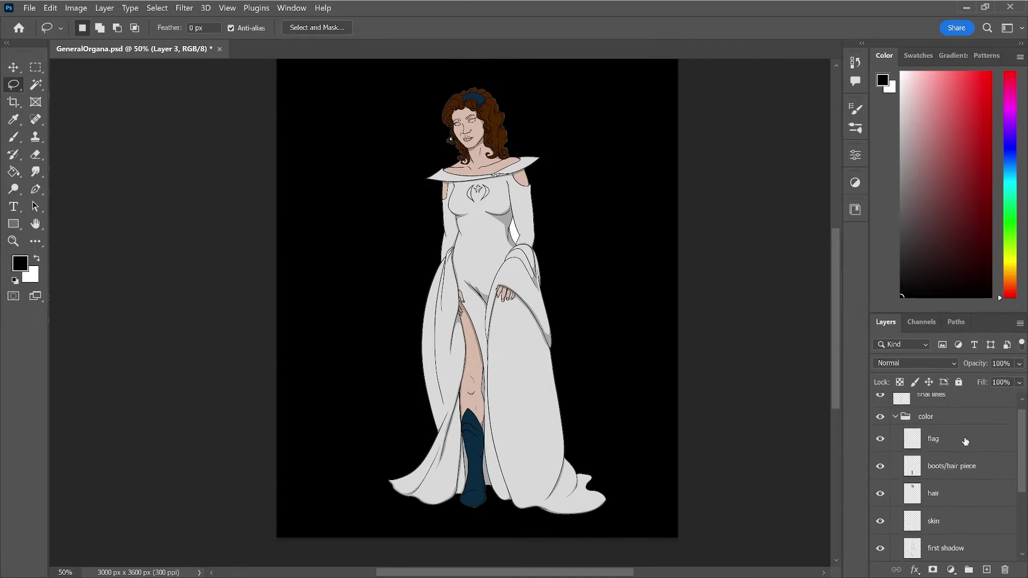
{"action": "left_click", "coordinate": [965, 440]}
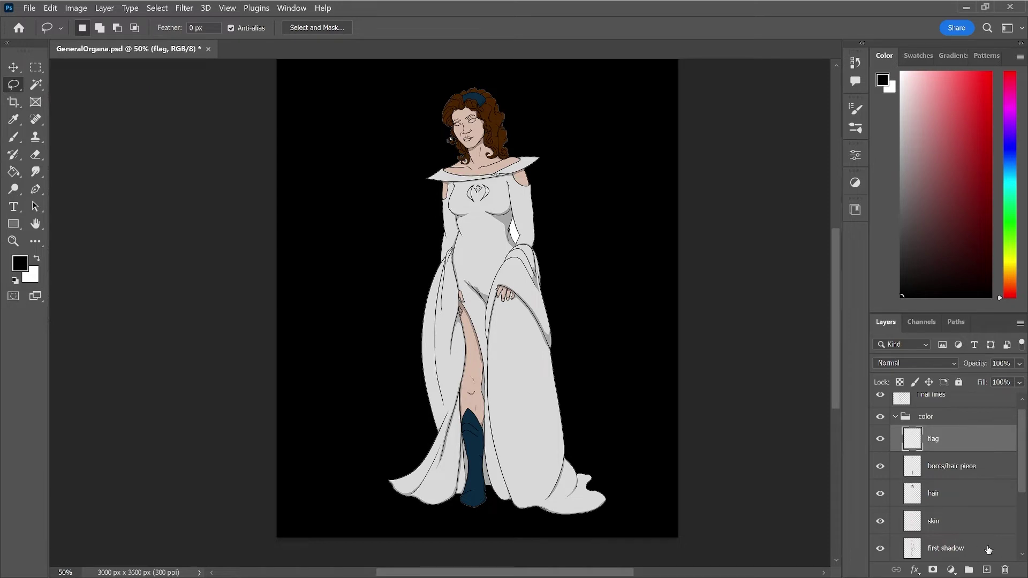
{"action": "left_click", "coordinate": [987, 550]}
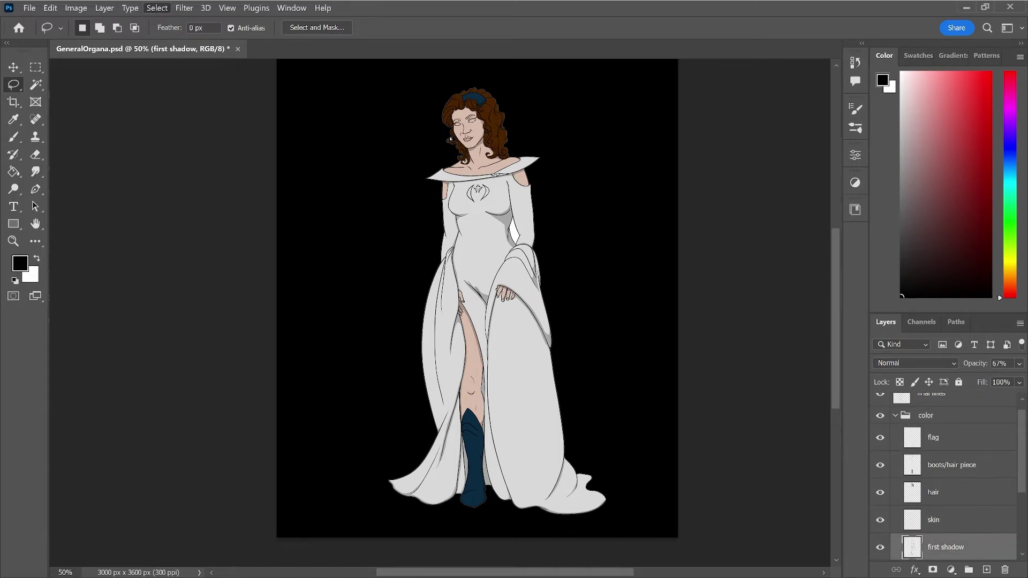
{"action": "scroll", "coordinate": [995, 498], "scroll_direction": "down", "scroll_amount": 2}
{"action": "left_click", "coordinate": [960, 532]}
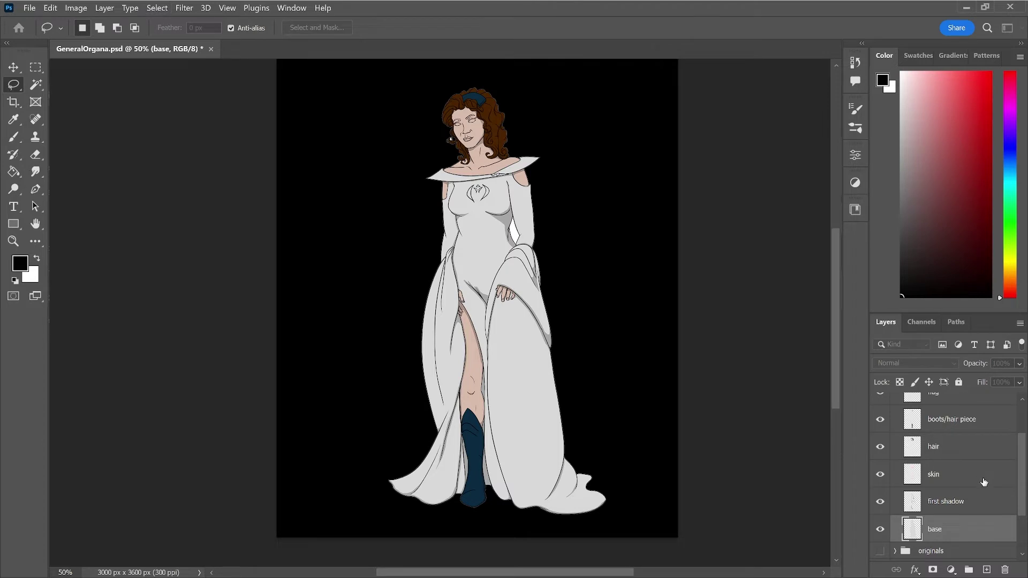
{"action": "scroll", "coordinate": [990, 466], "scroll_direction": "up", "scroll_amount": 2}
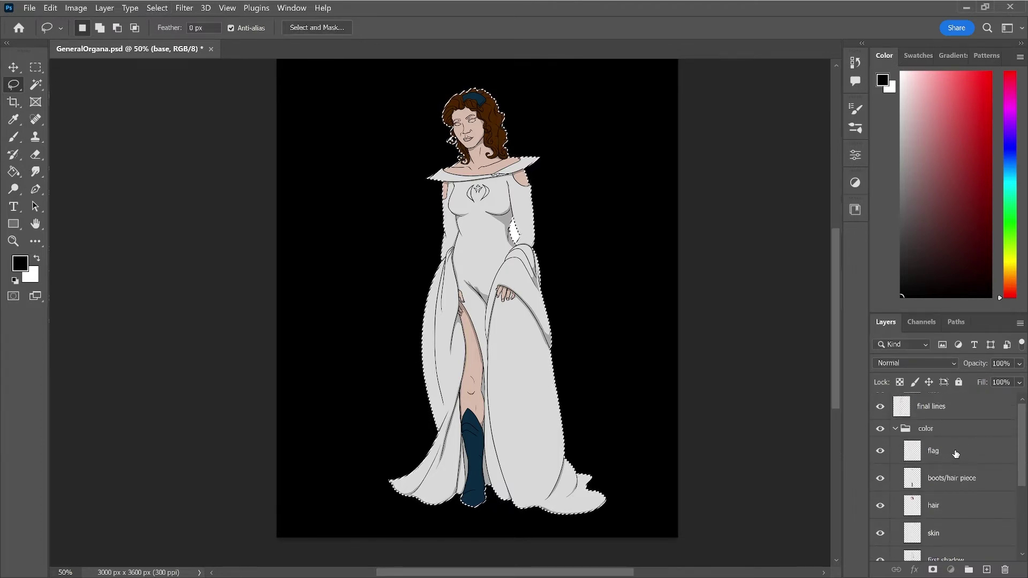
- Pick a red brush on the flag layer and zoom in on the dress
{"action": "left_click", "coordinate": [956, 453]}
{"action": "key", "text": "b"}
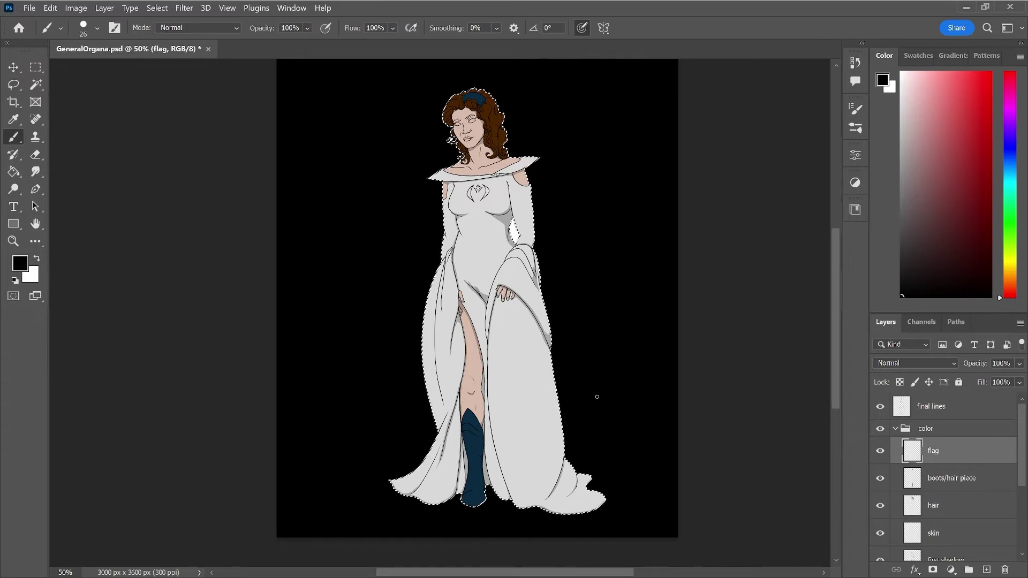
{"action": "key", "text": "x"}
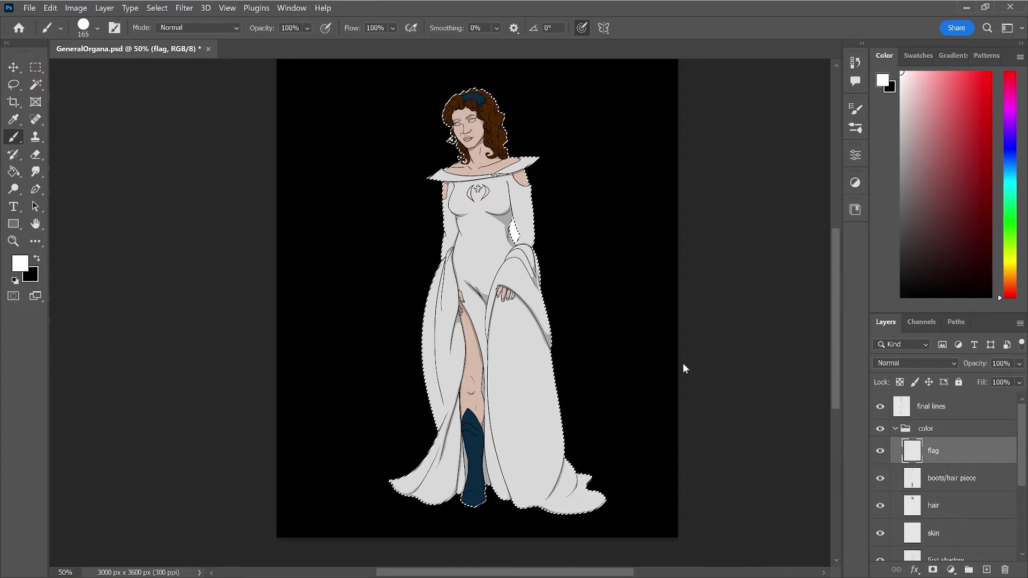
{"action": "left_click", "coordinate": [968, 128]}
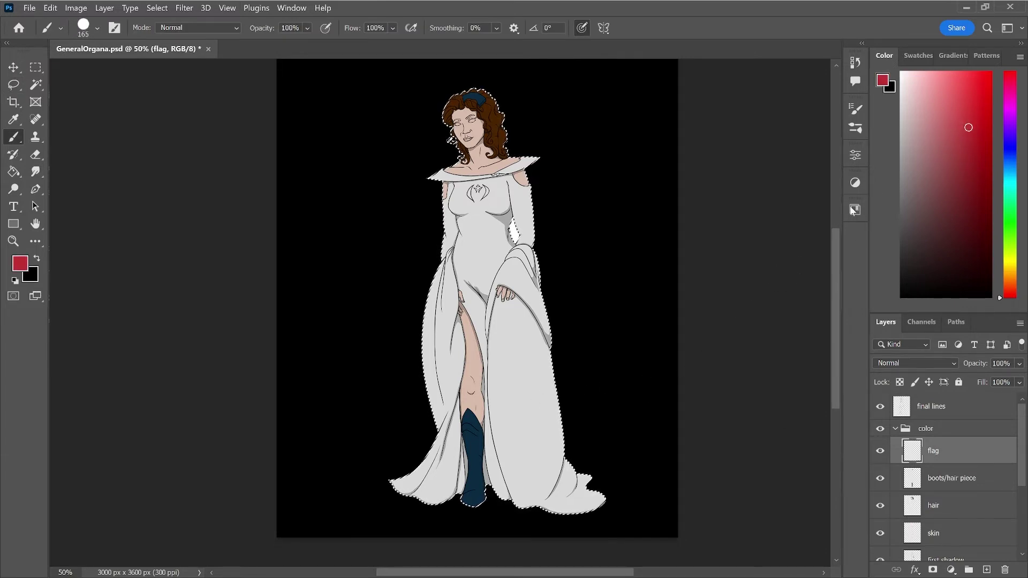
{"action": "left_click_drag", "start_coordinate": [835, 265], "coordinate": [834, 299]}
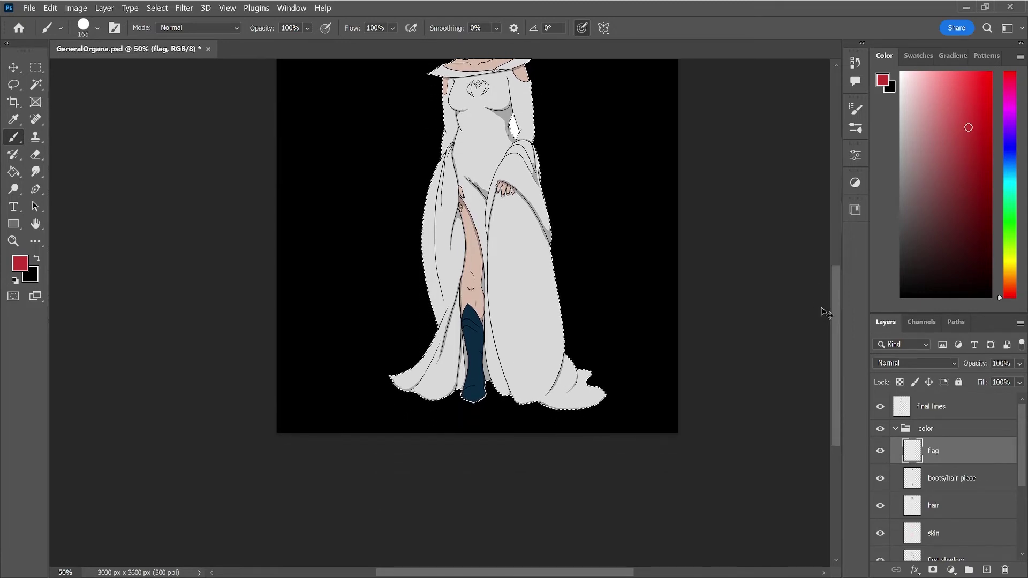
{"action": "key", "text": "ctrl+plus"}
- Paint red over the lower right drape, the right dress flap, and the left hem
{"action": "mouse_move", "coordinate": [532, 359]}
{"action": "left_mouse_down"}
{"action": "mouse_move", "coordinate": [554, 425]}
{"action": "mouse_move", "coordinate": [603, 447]}
{"action": "mouse_move", "coordinate": [589, 353]}
{"action": "mouse_move", "coordinate": [650, 420]}
{"action": "mouse_move", "coordinate": [632, 374]}
{"action": "left_mouse_up"}
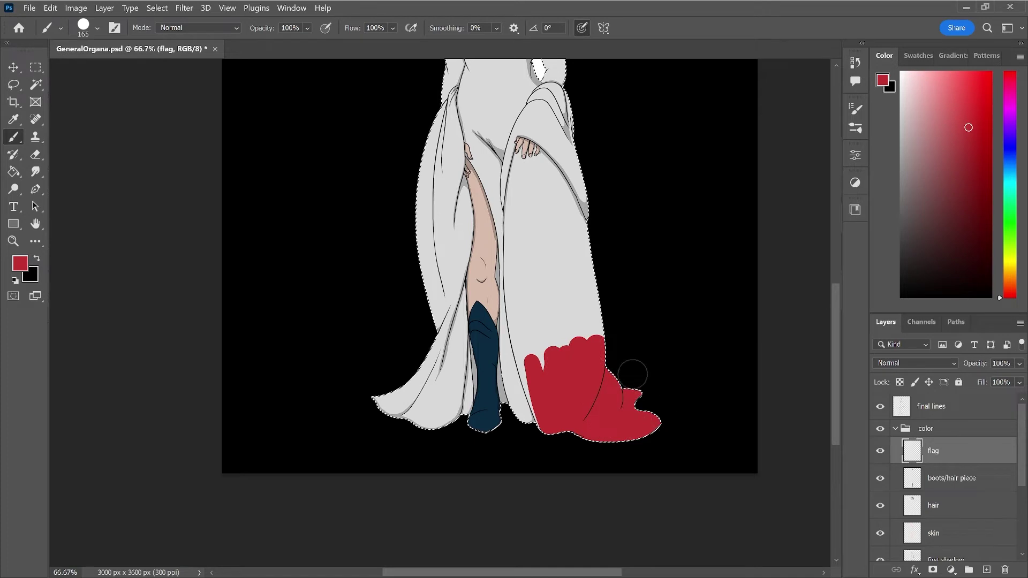
{"action": "key", "text": "ctrl+d"}
{"action": "mouse_move", "coordinate": [575, 212]}
{"action": "left_mouse_down"}
{"action": "mouse_move", "coordinate": [586, 338]}
{"action": "mouse_move", "coordinate": [584, 246]}
{"action": "mouse_move", "coordinate": [591, 317]}
{"action": "left_mouse_up"}
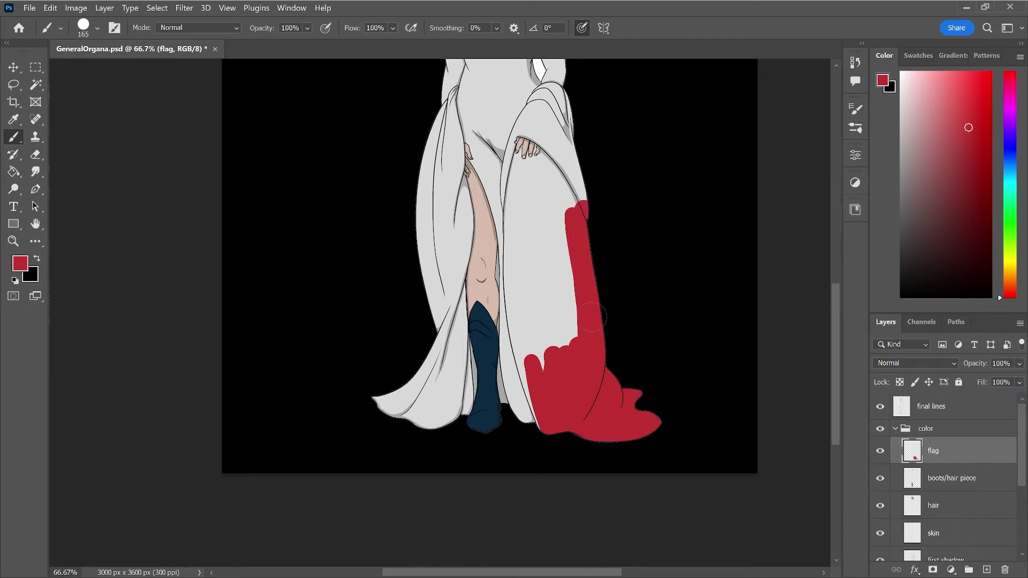
{"action": "mouse_move", "coordinate": [368, 388]}
{"action": "left_mouse_down"}
{"action": "mouse_move", "coordinate": [374, 381]}
{"action": "mouse_move", "coordinate": [418, 445]}
{"action": "mouse_move", "coordinate": [435, 438]}
{"action": "mouse_move", "coordinate": [449, 402]}
{"action": "left_mouse_up"}
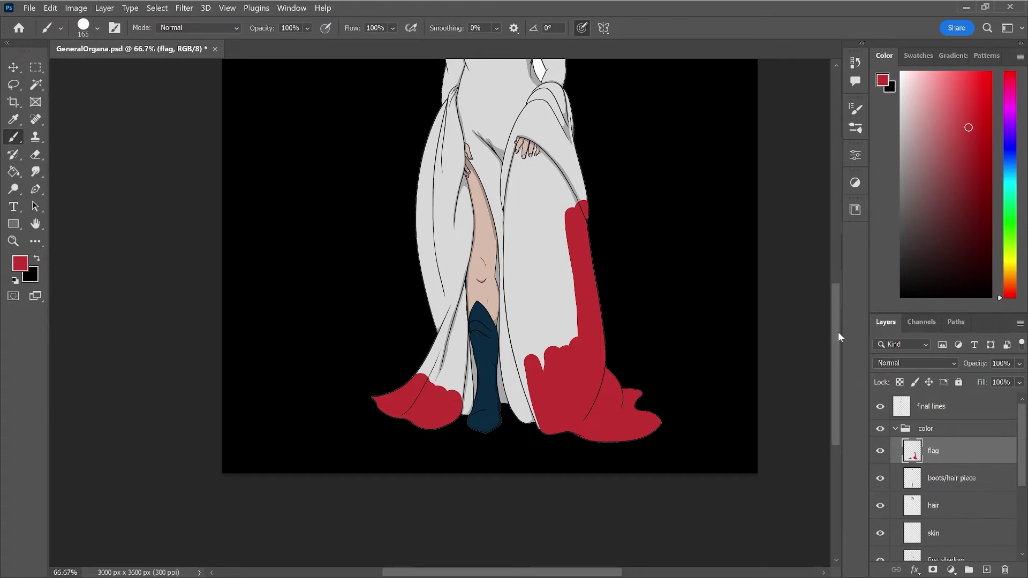
{"action": "left_click_drag", "start_coordinate": [838, 335], "coordinate": [838, 317]}
- Paint thin red lines from the left waist down the leg, then fill the left fold red
{"action": "key", "text": "bracketleft"}
{"action": "key", "text": "bracketleft"}
{"action": "key", "text": "bracketleft"}
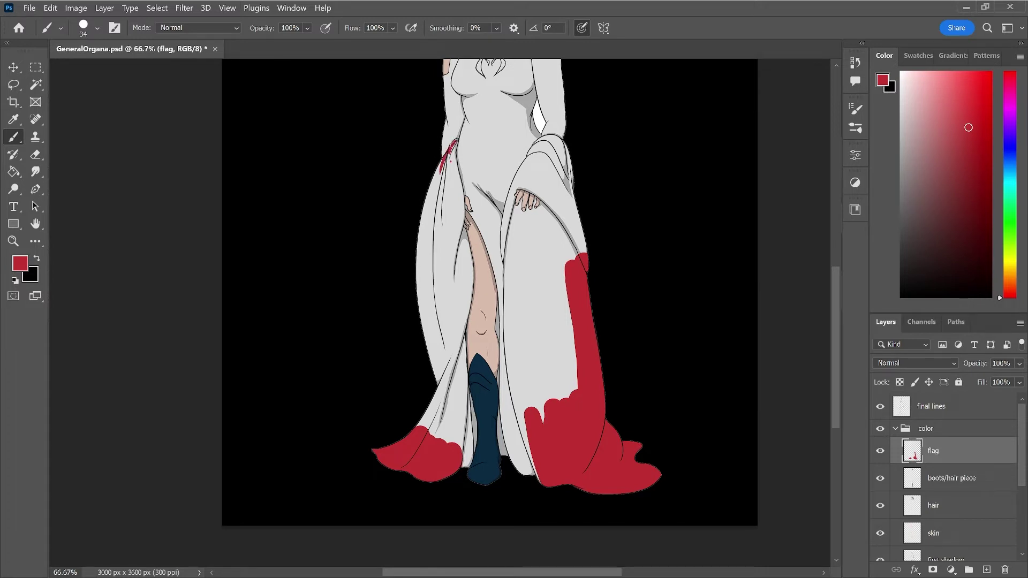
{"action": "left_click_drag", "start_coordinate": [456, 141], "coordinate": [448, 159]}
{"action": "left_click_drag", "start_coordinate": [451, 149], "coordinate": [428, 208]}
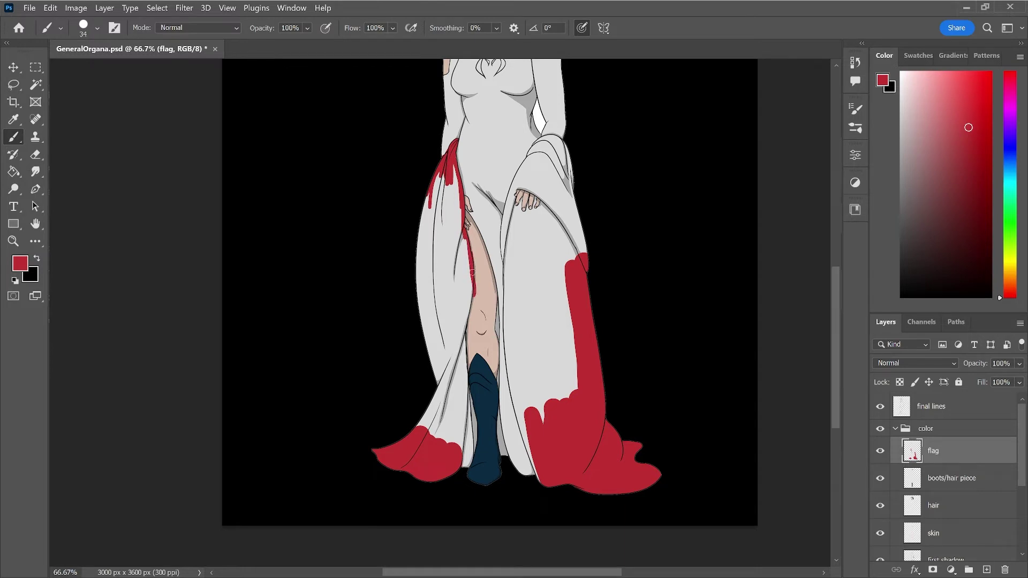
{"action": "left_click_drag", "start_coordinate": [472, 291], "coordinate": [462, 374]}
{"action": "left_click_drag", "start_coordinate": [460, 453], "coordinate": [460, 412]}
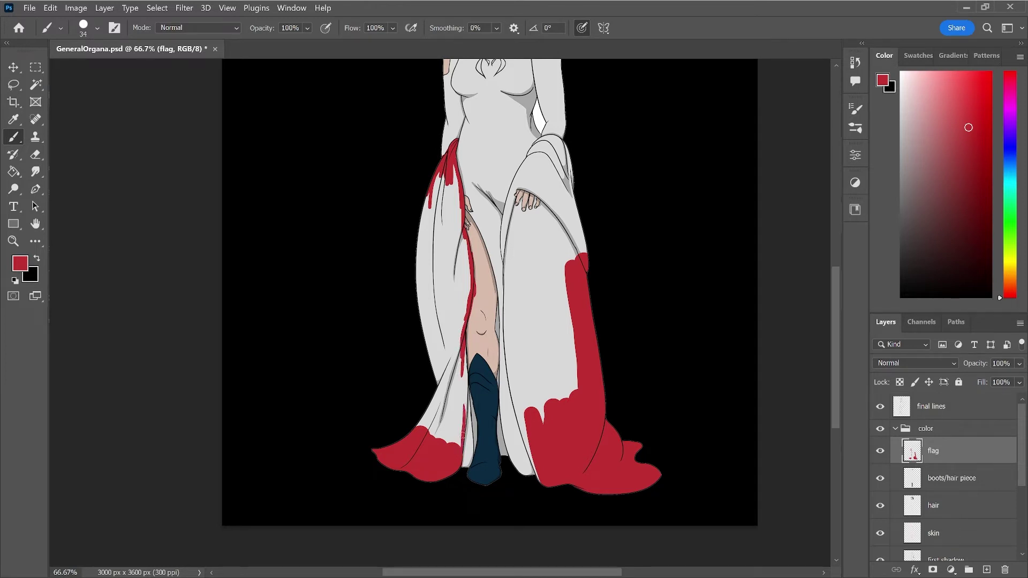
{"action": "left_click_drag", "start_coordinate": [463, 354], "coordinate": [467, 390]}
{"action": "key", "text": "bracketright"}
{"action": "key", "text": "bracketright"}
{"action": "key", "text": "bracketright"}
{"action": "left_click_drag", "start_coordinate": [434, 173], "coordinate": [429, 398]}
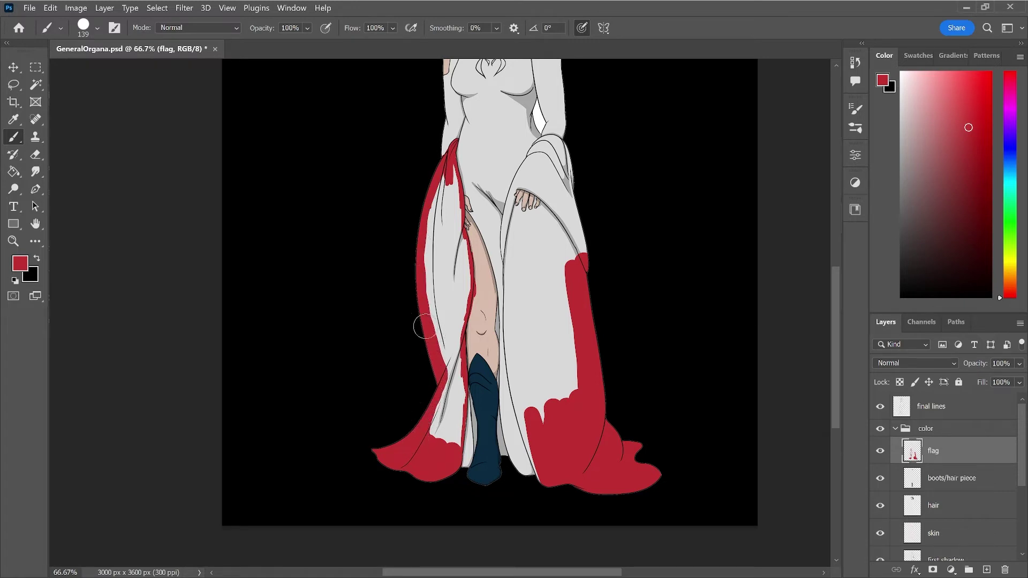
{"action": "key", "text": "g"}
{"action": "left_click", "coordinate": [448, 289]}
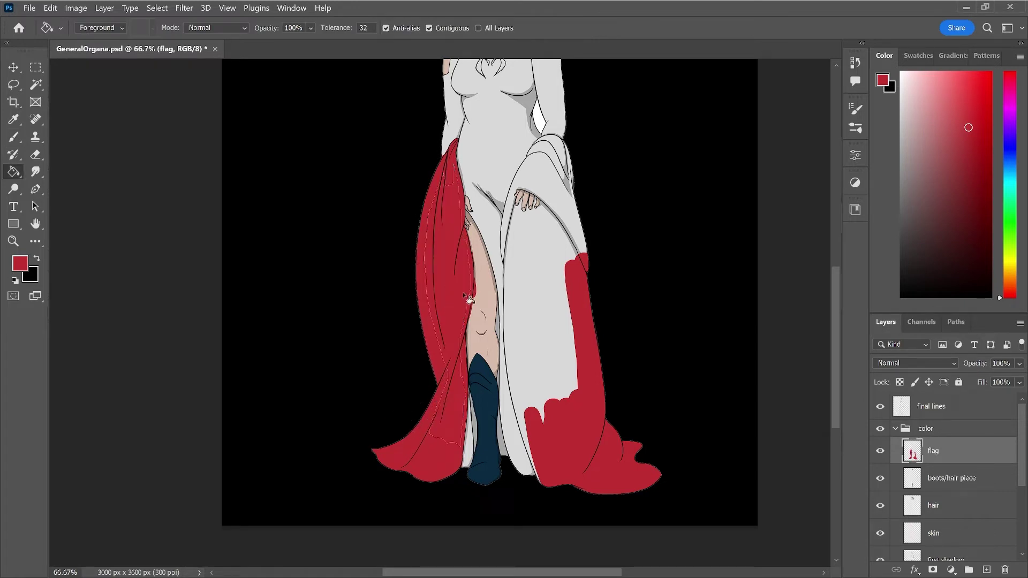
- Brush broad red strokes down the right fold and over the grey knot
{"action": "key", "text": "b"}
{"action": "left_click_drag", "start_coordinate": [515, 224], "coordinate": [540, 413]}
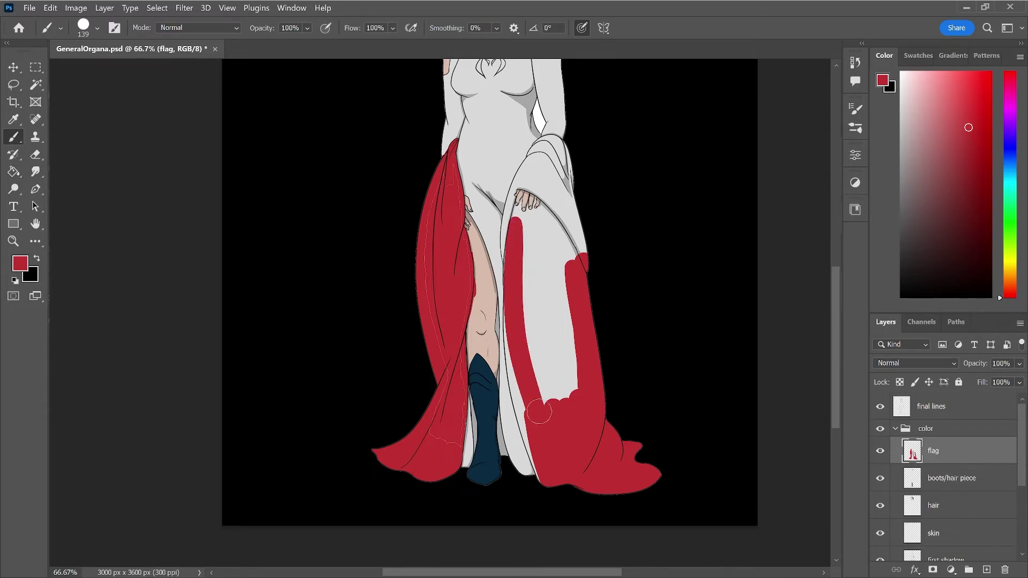
{"action": "left_click_drag", "start_coordinate": [550, 143], "coordinate": [591, 286]}
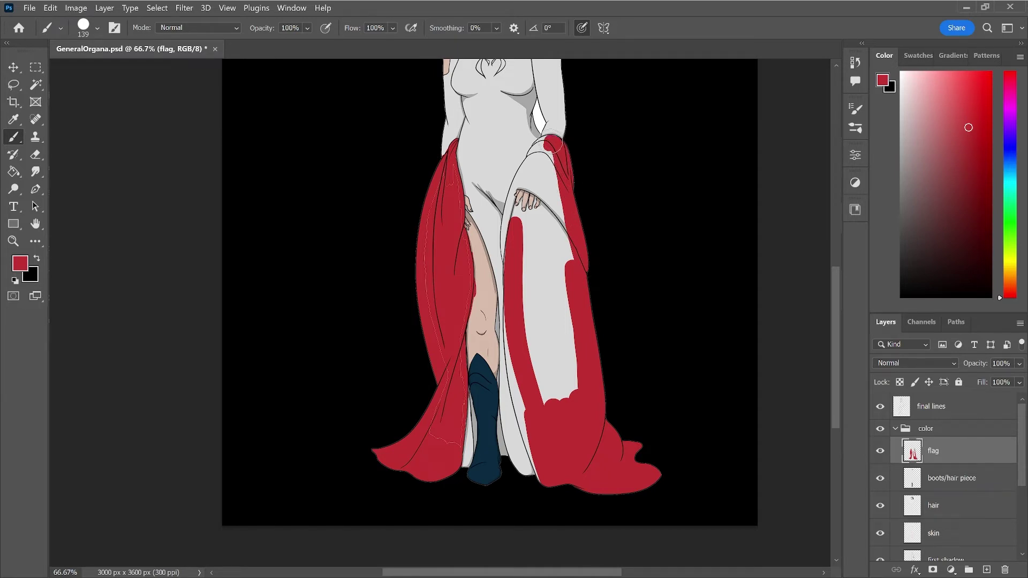
{"action": "left_click_drag", "start_coordinate": [555, 142], "coordinate": [538, 149]}
{"action": "left_click_drag", "start_coordinate": [546, 144], "coordinate": [536, 152]}
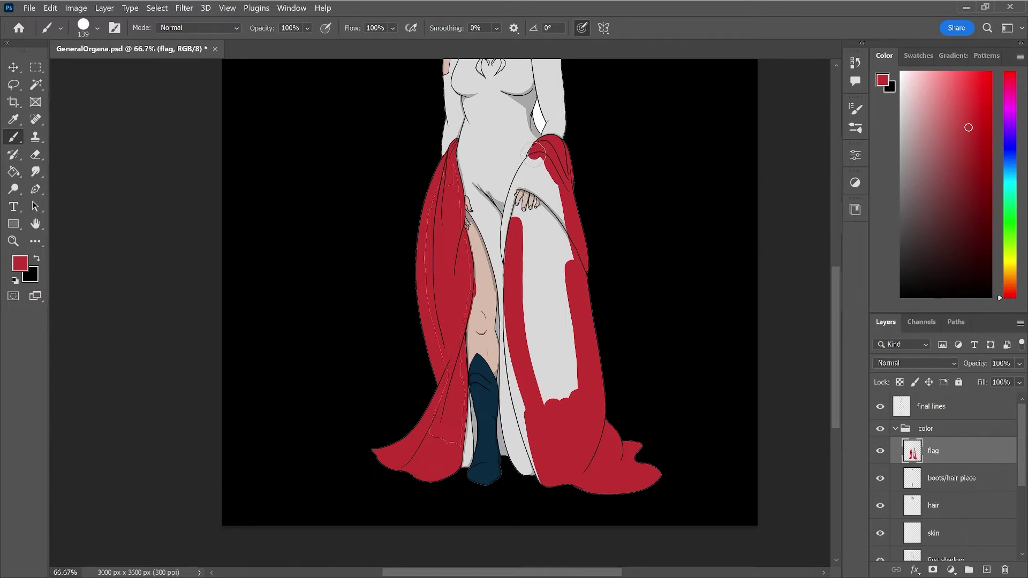
{"action": "left_click_drag", "start_coordinate": [537, 151], "coordinate": [533, 155]}
- Paint over the remaining white gaps in the left drape
{"action": "mouse_move", "coordinate": [442, 420]}
{"action": "left_mouse_down"}
{"action": "mouse_move", "coordinate": [431, 420]}
{"action": "mouse_move", "coordinate": [456, 424]}
{"action": "mouse_move", "coordinate": [456, 265]}
{"action": "left_mouse_up"}
{"action": "mouse_move", "coordinate": [436, 370]}
{"action": "left_mouse_down"}
{"action": "mouse_move", "coordinate": [445, 364]}
{"action": "mouse_move", "coordinate": [427, 270]}
{"action": "mouse_move", "coordinate": [429, 316]}
{"action": "mouse_move", "coordinate": [431, 191]}
{"action": "mouse_move", "coordinate": [437, 175]}
{"action": "mouse_move", "coordinate": [436, 231]}
{"action": "mouse_move", "coordinate": [446, 159]}
{"action": "mouse_move", "coordinate": [467, 279]}
{"action": "mouse_move", "coordinate": [454, 326]}
{"action": "mouse_move", "coordinate": [461, 305]}
{"action": "left_mouse_up"}
{"action": "key", "text": "e"}
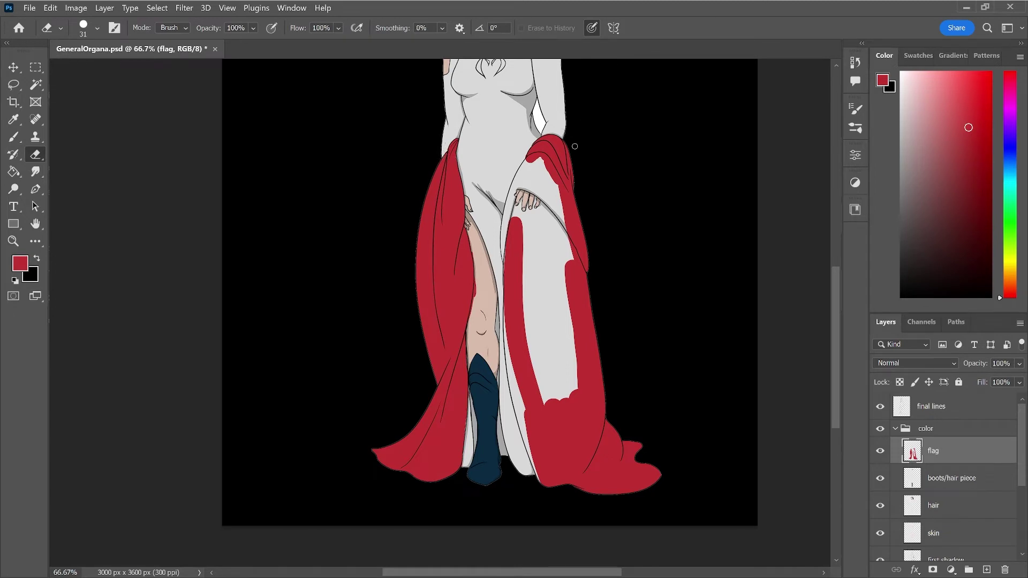
- Paint red over every white gap inside the right drape, including beside the hand
{"action": "key", "text": "b"}
{"action": "left_click_drag", "start_coordinate": [562, 188], "coordinate": [566, 383]}
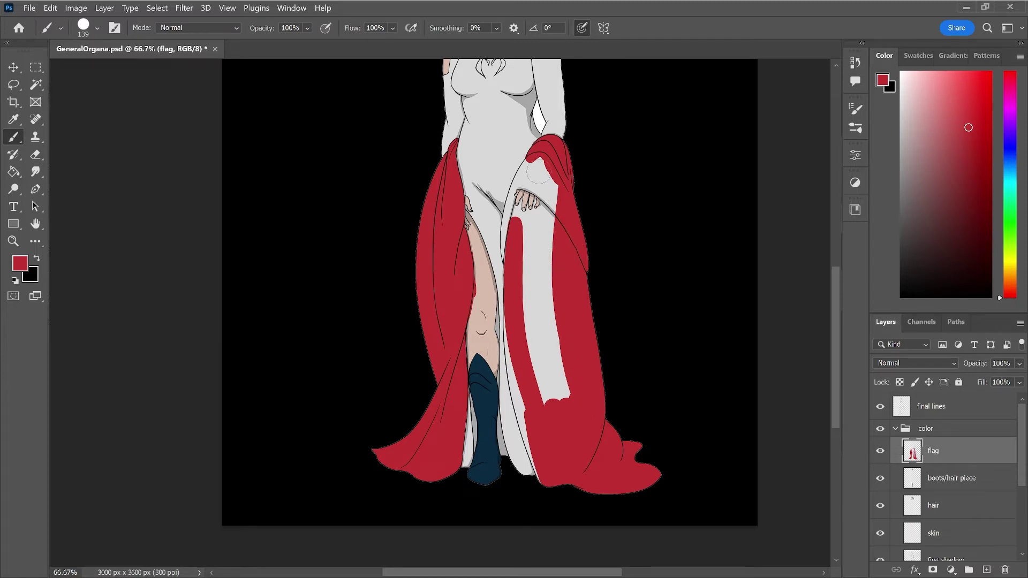
{"action": "mouse_move", "coordinate": [543, 169]}
{"action": "left_mouse_down"}
{"action": "mouse_move", "coordinate": [558, 226]}
{"action": "mouse_move", "coordinate": [541, 161]}
{"action": "mouse_move", "coordinate": [556, 295]}
{"action": "left_mouse_up"}
{"action": "mouse_move", "coordinate": [540, 241]}
{"action": "left_mouse_down"}
{"action": "mouse_move", "coordinate": [562, 303]}
{"action": "mouse_move", "coordinate": [557, 399]}
{"action": "mouse_move", "coordinate": [537, 383]}
{"action": "mouse_move", "coordinate": [528, 303]}
{"action": "mouse_move", "coordinate": [544, 387]}
{"action": "left_mouse_up"}
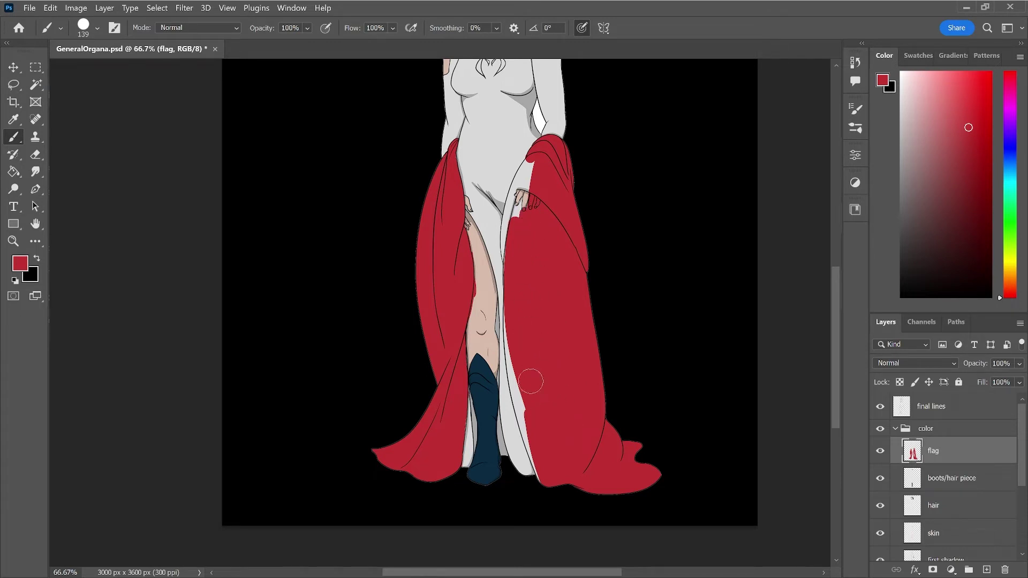
{"action": "left_click_drag", "start_coordinate": [538, 155], "coordinate": [525, 227]}
{"action": "mouse_move", "coordinate": [532, 155]}
{"action": "left_mouse_down"}
{"action": "mouse_move", "coordinate": [529, 192]}
{"action": "mouse_move", "coordinate": [528, 164]}
{"action": "left_mouse_up"}
{"action": "mouse_move", "coordinate": [523, 174]}
{"action": "left_mouse_down"}
{"action": "mouse_move", "coordinate": [516, 222]}
{"action": "mouse_move", "coordinate": [523, 174]}
{"action": "left_mouse_up"}
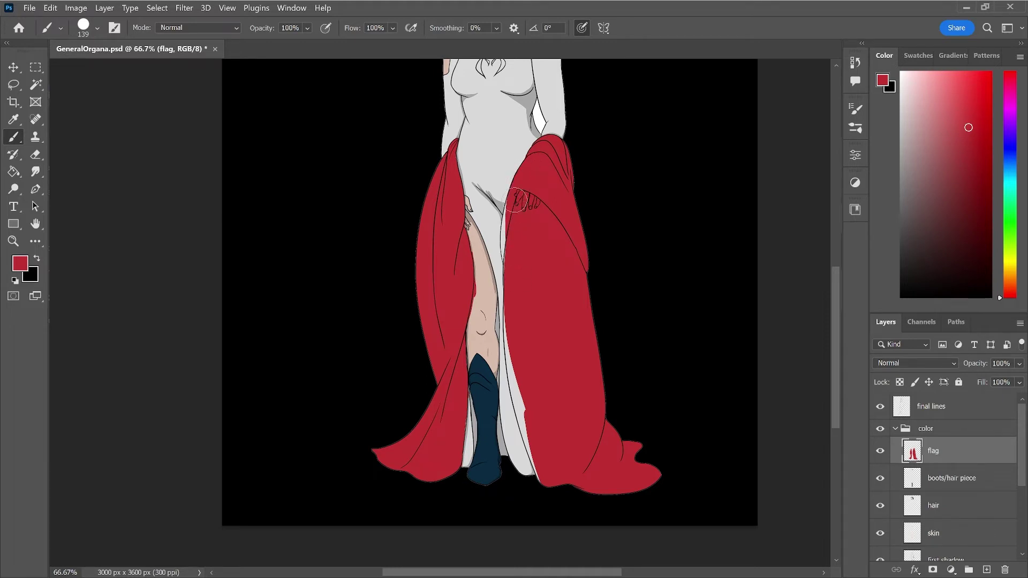
{"action": "left_click_drag", "start_coordinate": [512, 226], "coordinate": [512, 196]}
- Alternate between eraser and brush, then shrink the brush for detail work
{"action": "key", "text": "e"}
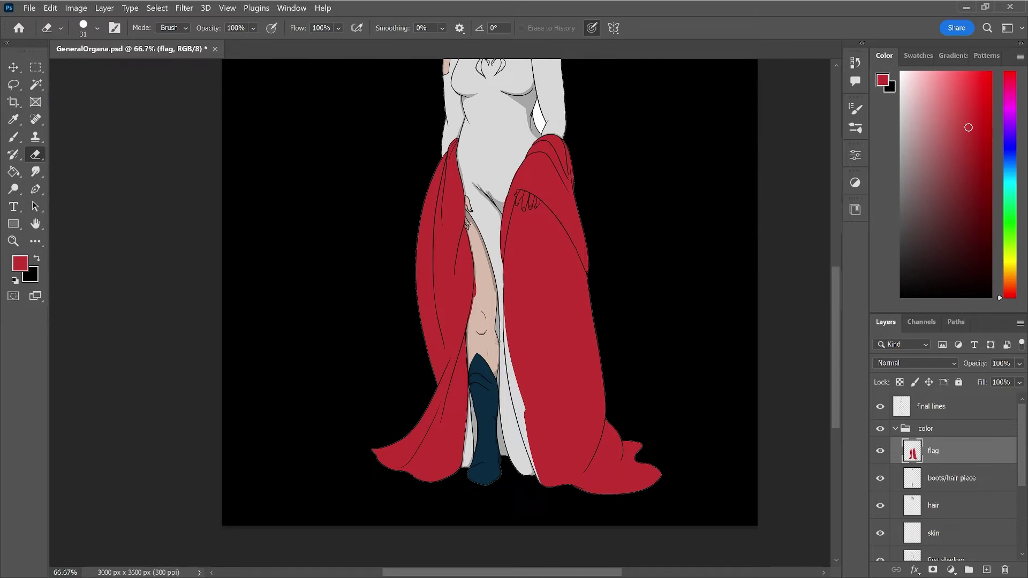
{"action": "key", "text": "b"}
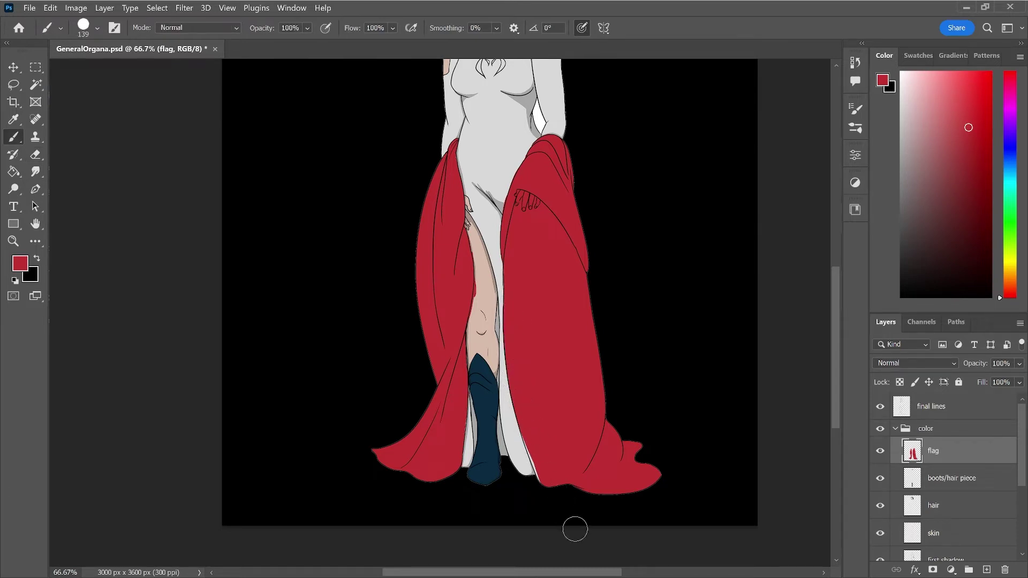
{"action": "key", "text": "e"}
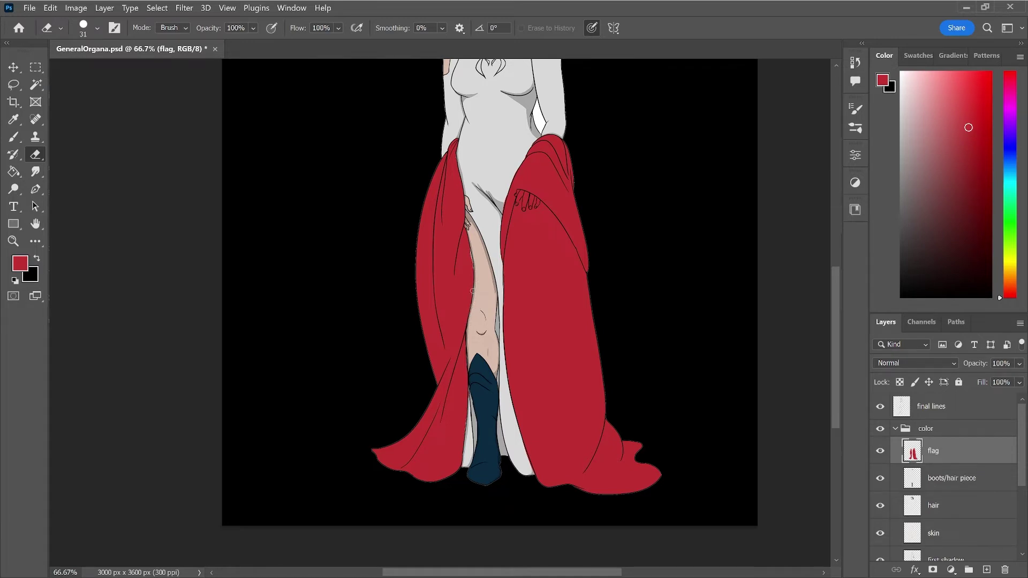
{"action": "key", "text": "b"}
{"action": "key", "text": "bracketleft"}
{"action": "key", "text": "bracketleft"}
{"action": "key", "text": "bracketleft"}
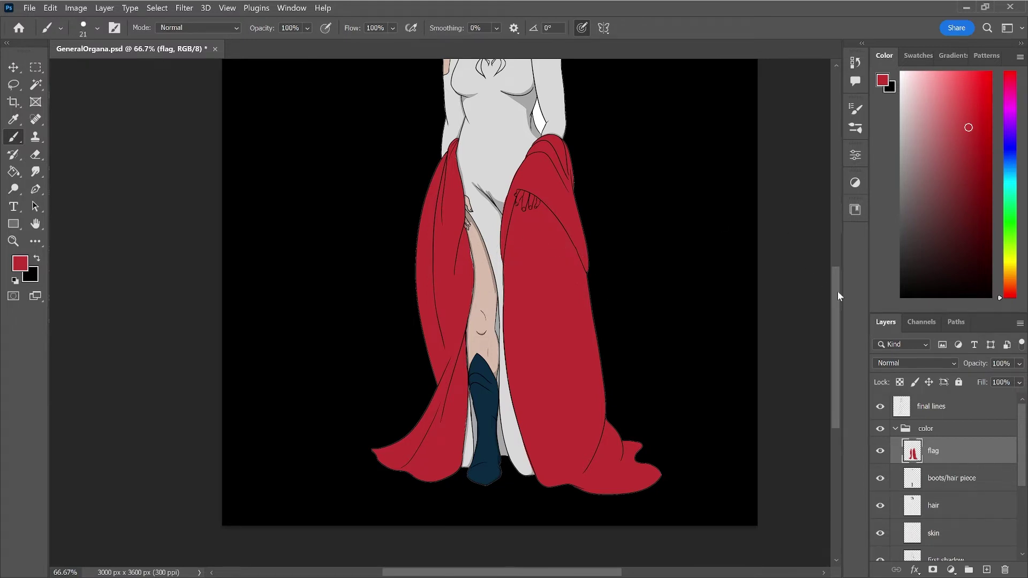
{"action": "left_click_drag", "start_coordinate": [838, 291], "coordinate": [833, 317]}
{"action": "scroll", "coordinate": [467, 336], "scroll_direction": "up", "scroll_amount": 1}
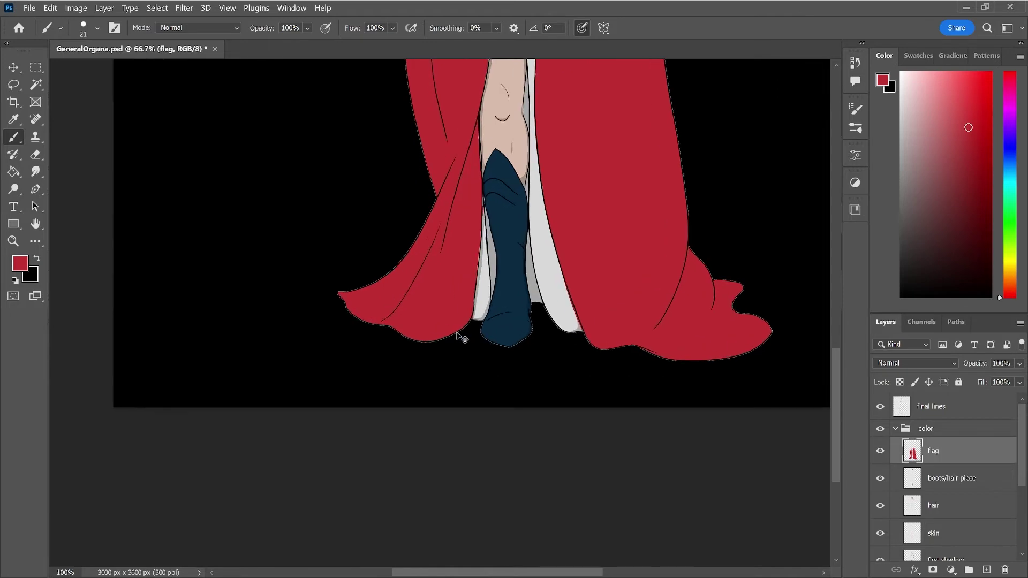
- Erase red spill along the cape edge and beside the white lining
{"action": "scroll", "coordinate": [465, 336], "scroll_direction": "up", "scroll_amount": 1}
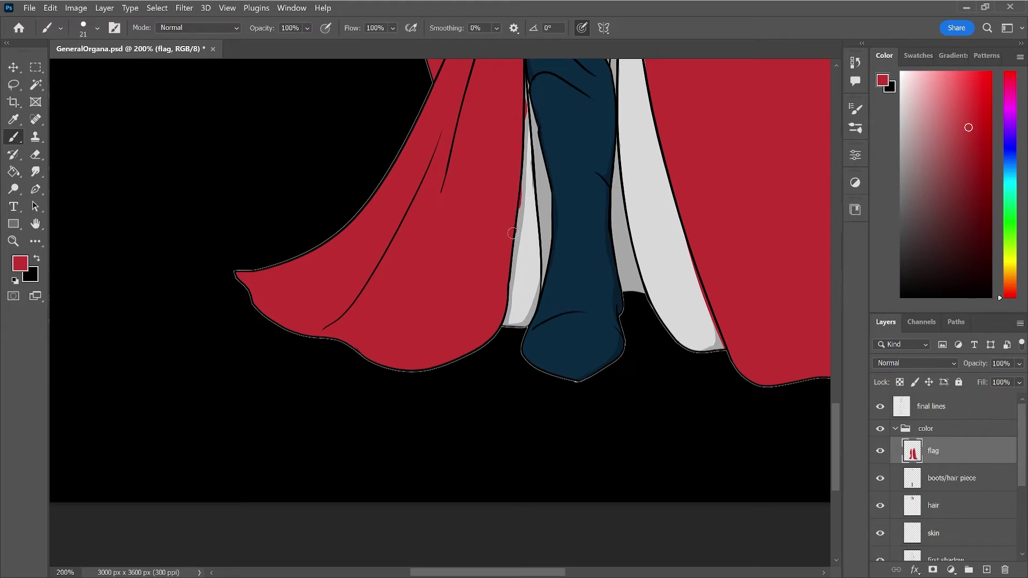
{"action": "key", "text": "e"}
{"action": "left_click_drag", "start_coordinate": [519, 187], "coordinate": [519, 249]}
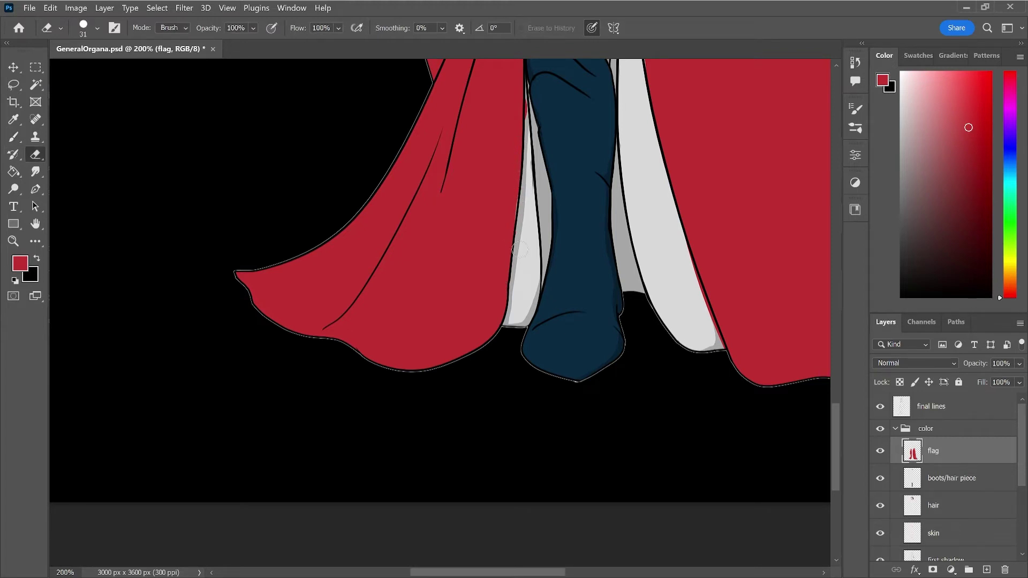
{"action": "mouse_move", "coordinate": [691, 246]}
{"action": "left_mouse_down"}
{"action": "mouse_move", "coordinate": [711, 349]}
{"action": "mouse_move", "coordinate": [704, 318]}
{"action": "left_mouse_up"}
{"action": "left_click_drag", "start_coordinate": [687, 259], "coordinate": [715, 355]}
{"action": "left_click_drag", "start_coordinate": [693, 273], "coordinate": [710, 330]}
{"action": "left_click_drag", "start_coordinate": [834, 425], "coordinate": [833, 372]}
{"action": "left_click_drag", "start_coordinate": [529, 399], "coordinate": [525, 415]}
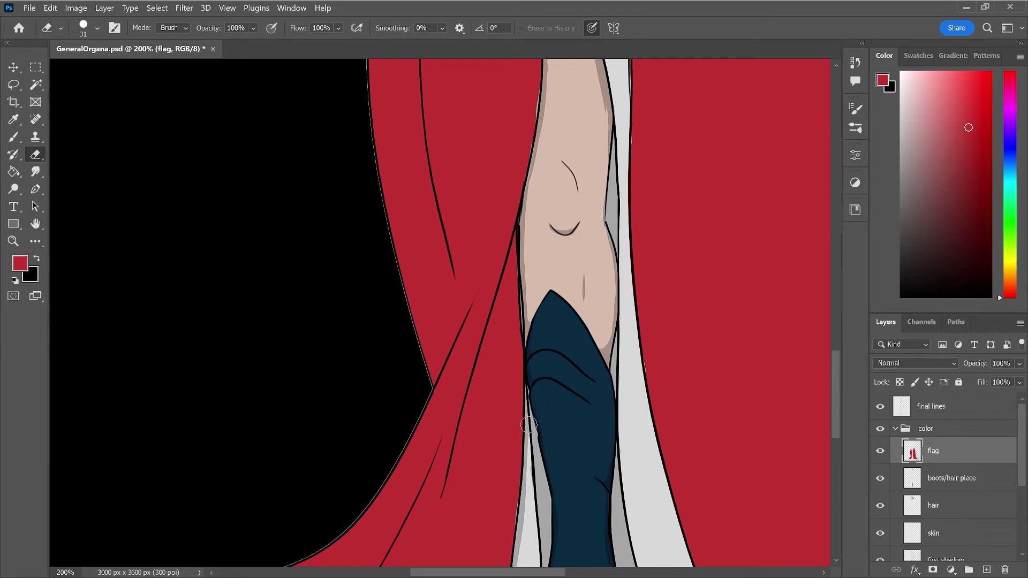
- Fill the light gap along the skin outline with red
{"action": "key", "text": "b"}
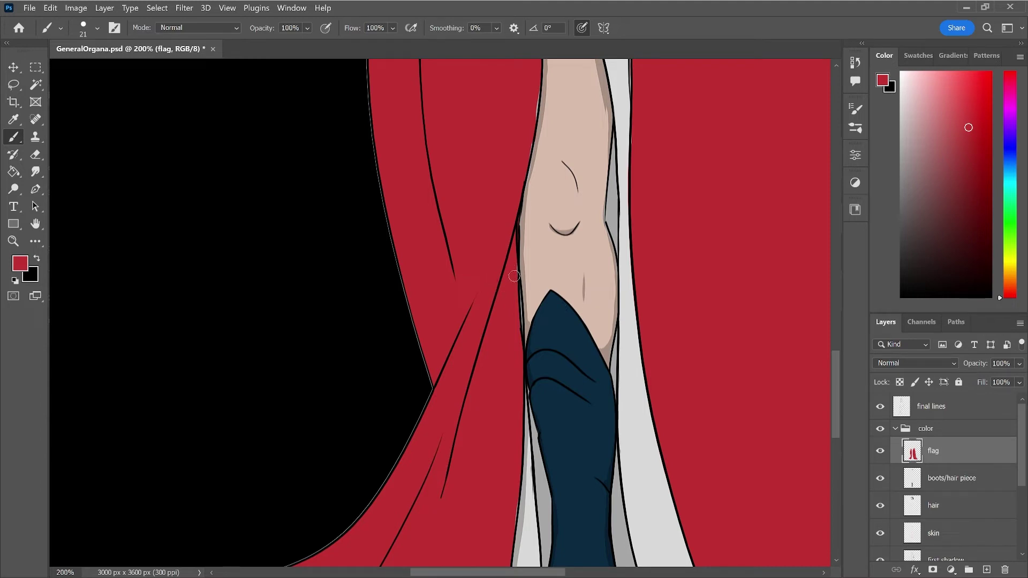
{"action": "key", "text": "e"}
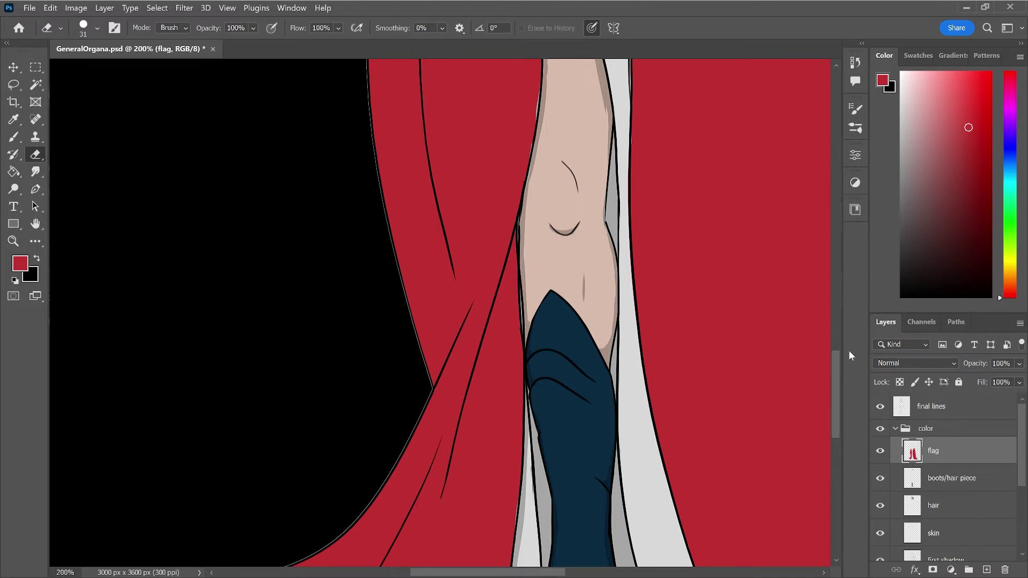
{"action": "left_click_drag", "start_coordinate": [836, 366], "coordinate": [841, 324]}
{"action": "key", "text": "b"}
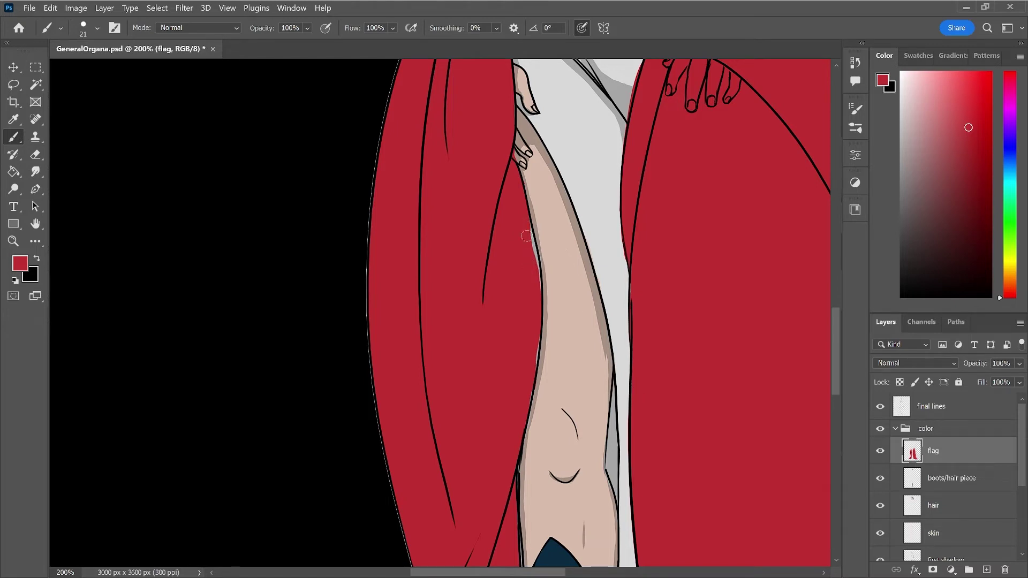
{"action": "left_click_drag", "start_coordinate": [527, 226], "coordinate": [533, 273]}
{"action": "key", "text": "e"}
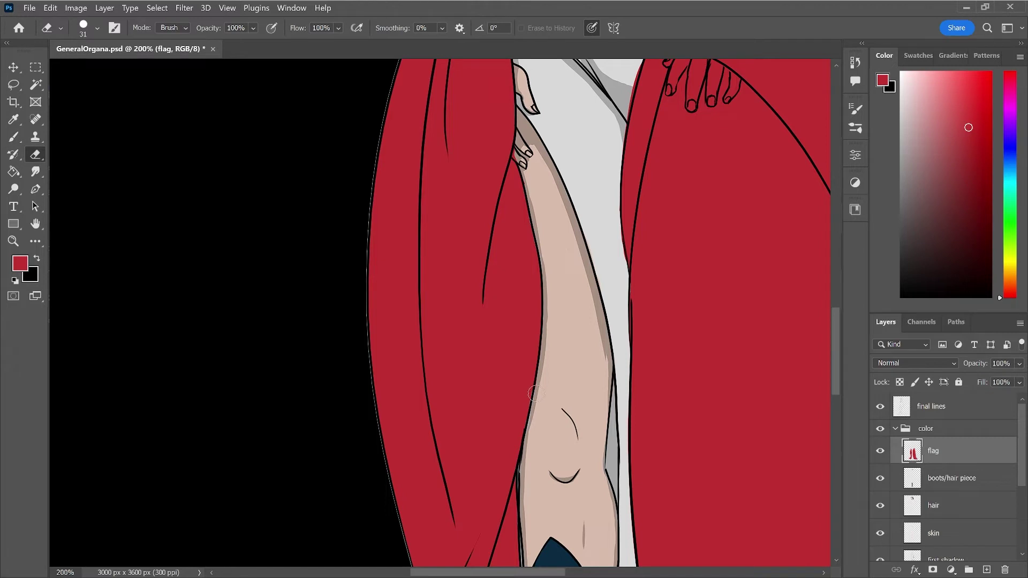
{"action": "key", "text": "b"}
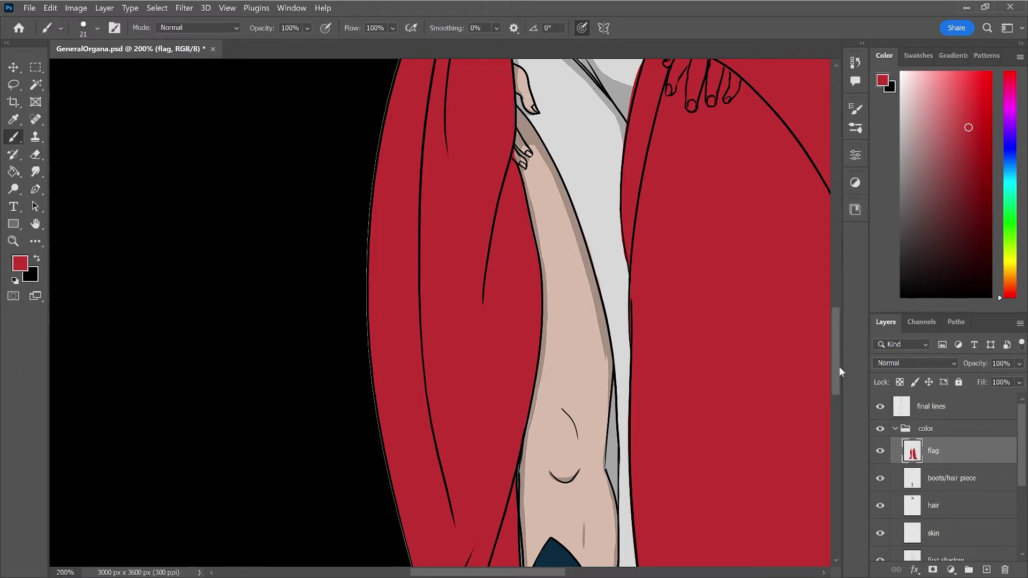
{"action": "left_click_drag", "start_coordinate": [839, 369], "coordinate": [840, 343]}
- Erase red flag bits around the fingers and paint spilling past the outline
{"action": "key", "text": "e"}
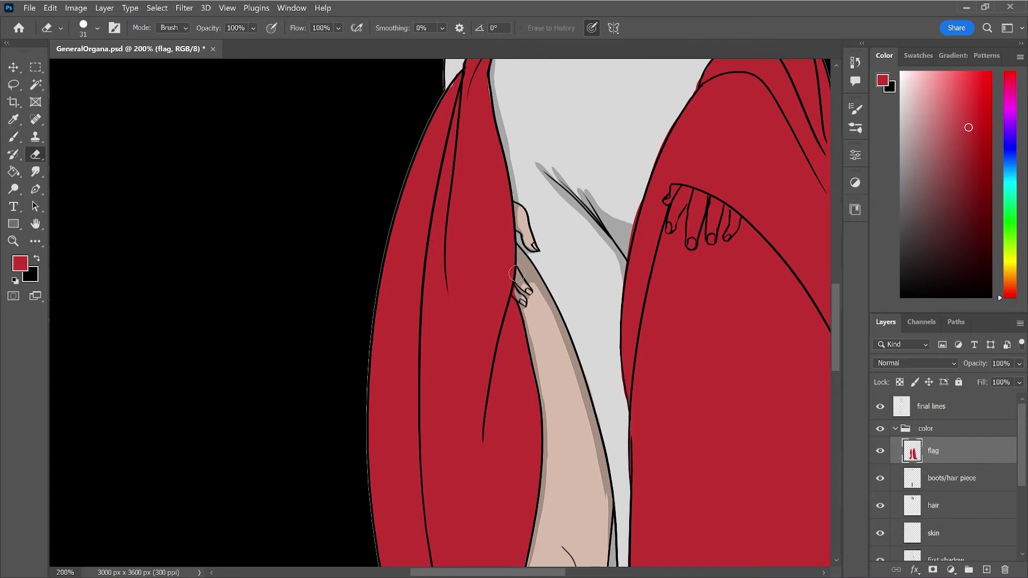
{"action": "left_click_drag", "start_coordinate": [516, 289], "coordinate": [519, 293]}
{"action": "key", "text": "b"}
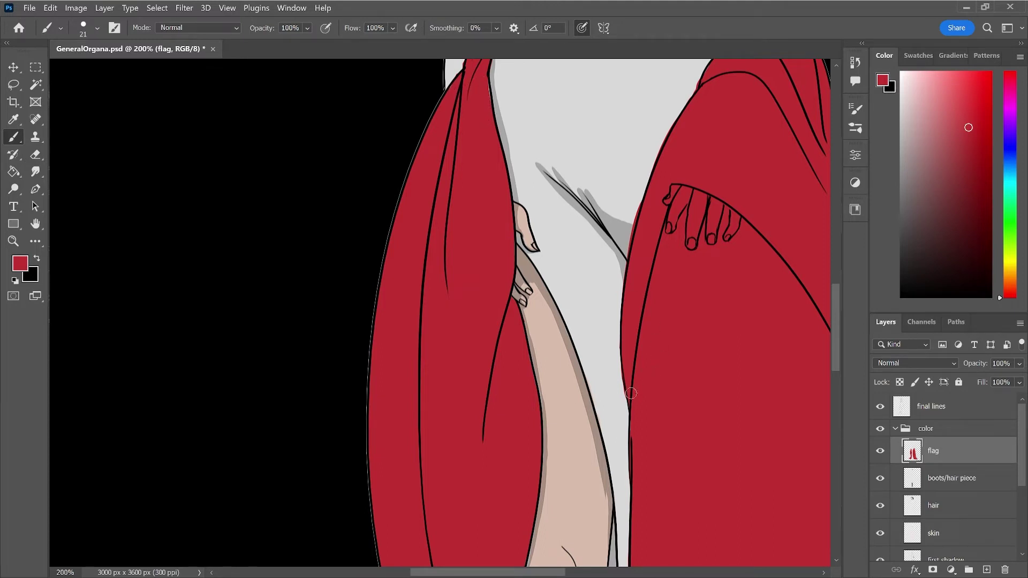
{"action": "key", "text": "e"}
{"action": "left_click_drag", "start_coordinate": [622, 405], "coordinate": [617, 347]}
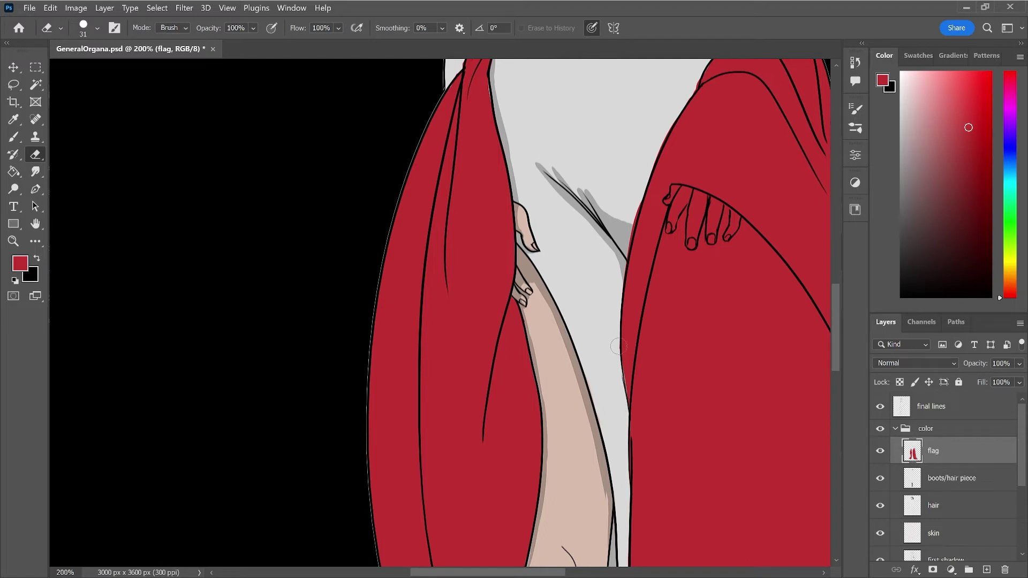
{"action": "key", "text": "b"}
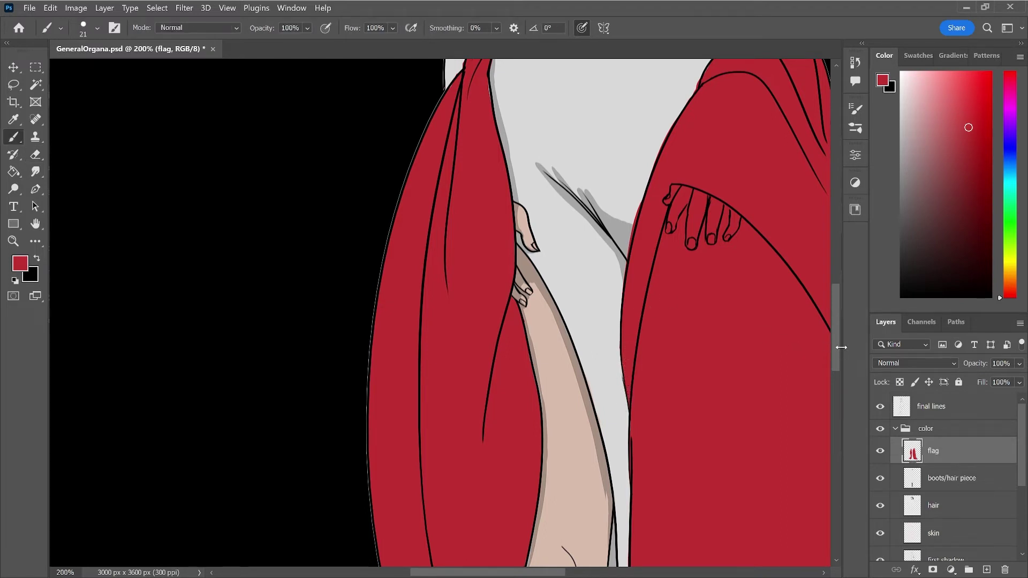
{"action": "left_click_drag", "start_coordinate": [837, 348], "coordinate": [840, 326]}
- Paint red along the flag edge beside the hand, then make the skin layer active
{"action": "key", "text": "e"}
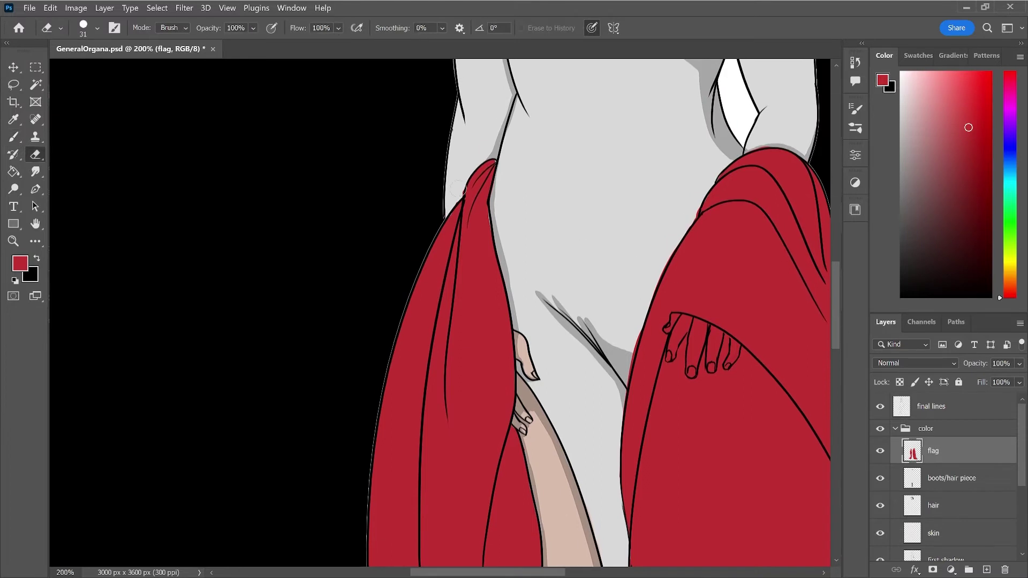
{"action": "key", "text": "b"}
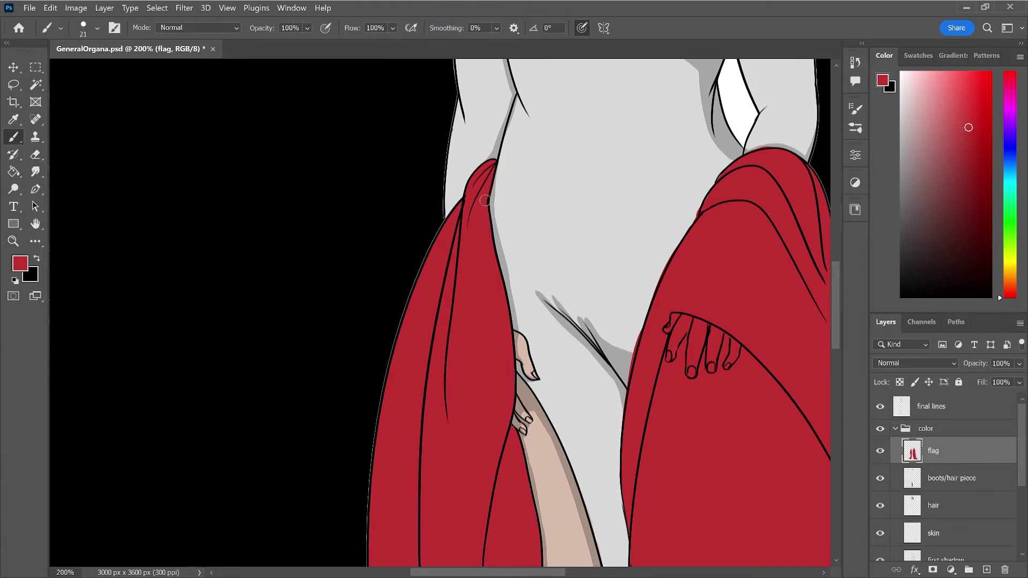
{"action": "left_click_drag", "start_coordinate": [513, 367], "coordinate": [504, 397]}
{"action": "key", "text": "e"}
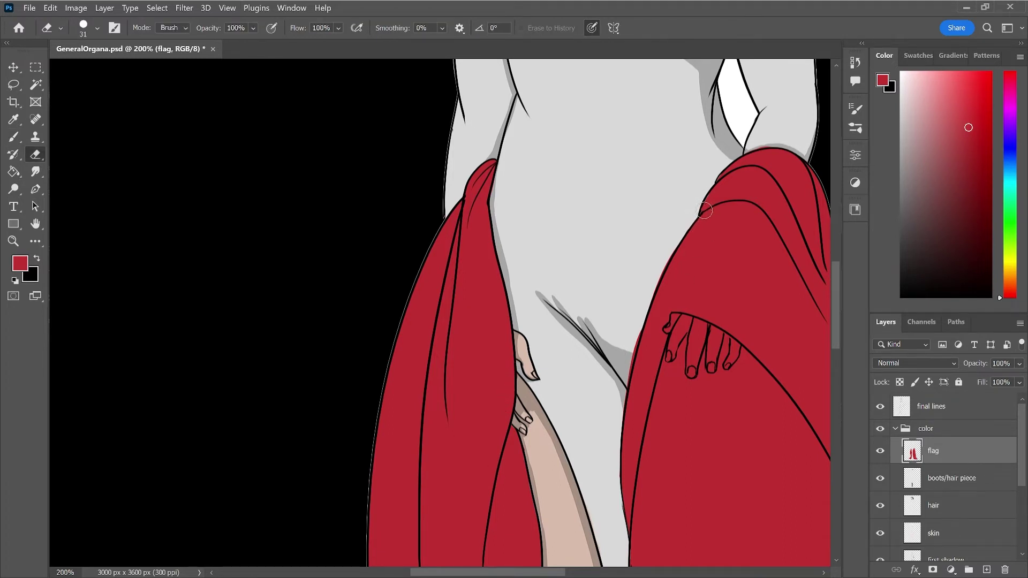
{"action": "key", "text": "b"}
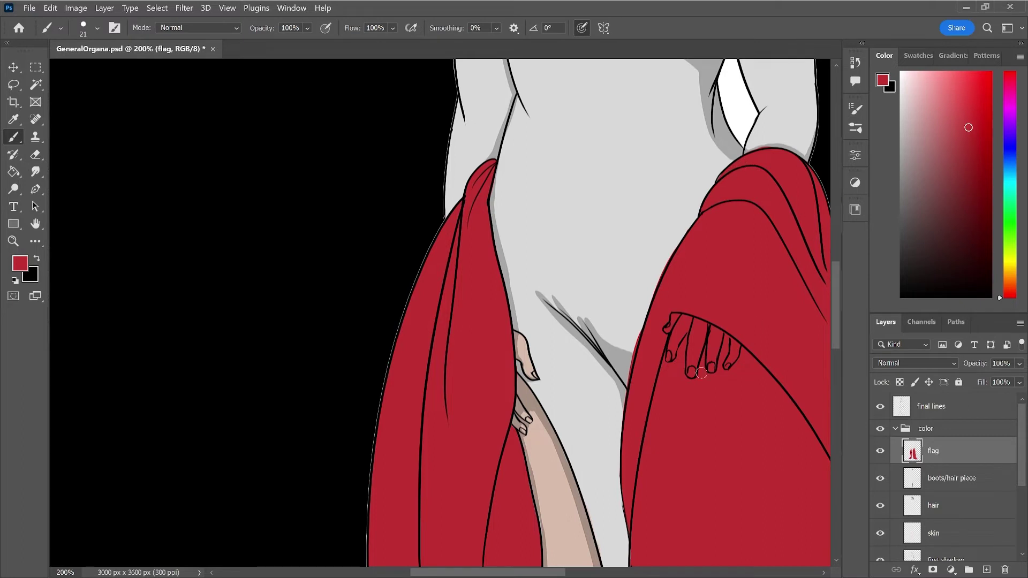
{"action": "key", "text": "e"}
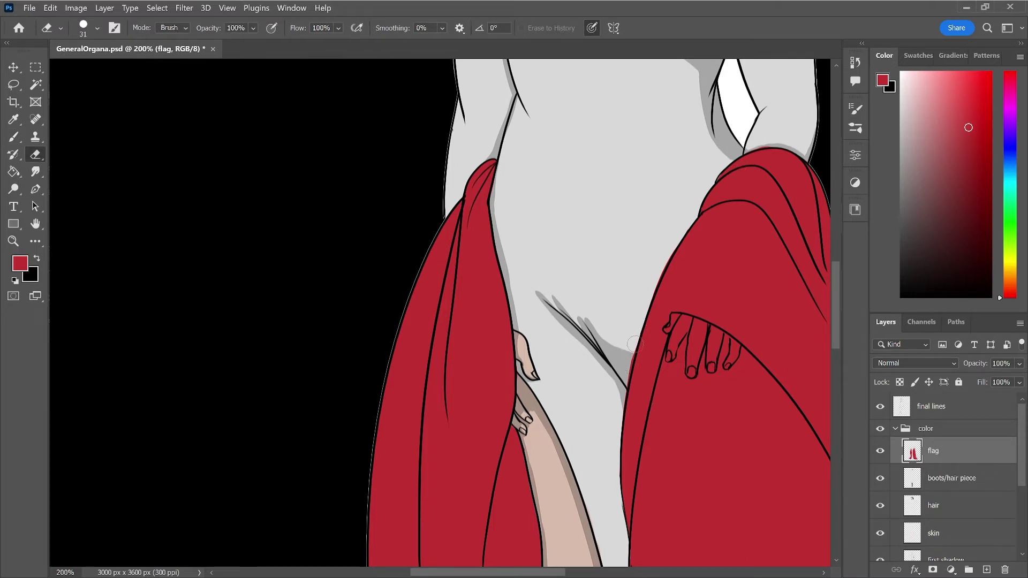
{"action": "left_click", "coordinate": [976, 537]}
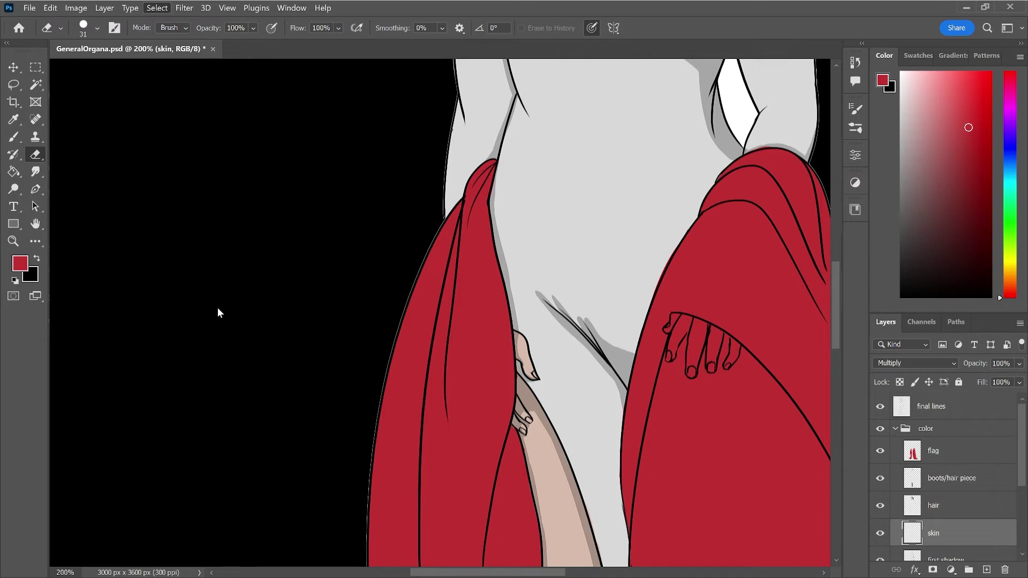
- Clear flag paint covering the hands using the skin layer's selection, then deselect
{"action": "left_click", "coordinate": [911, 533], "text": "ctrl"}
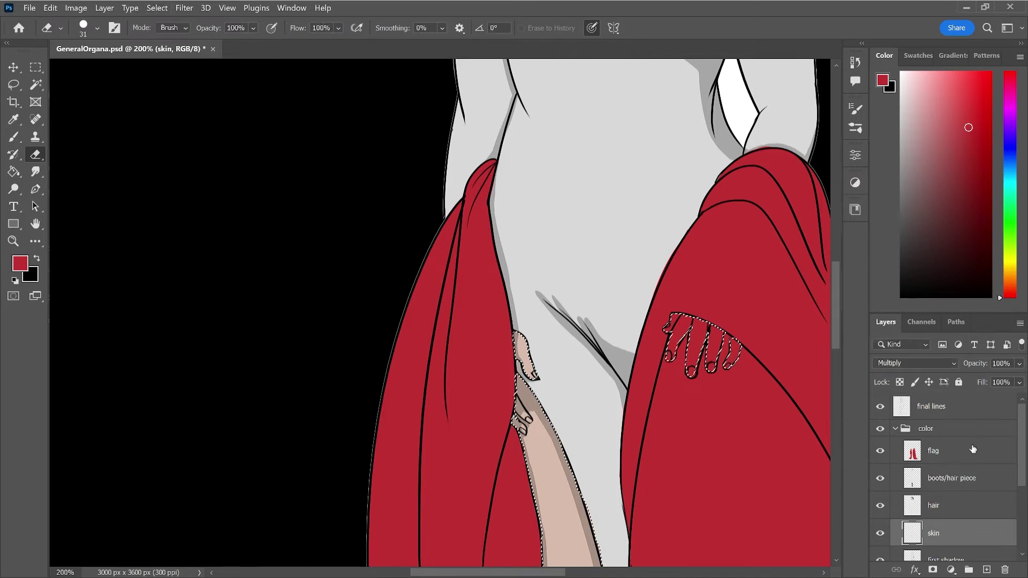
{"action": "left_click", "coordinate": [972, 449]}
{"action": "key", "text": "Delete"}
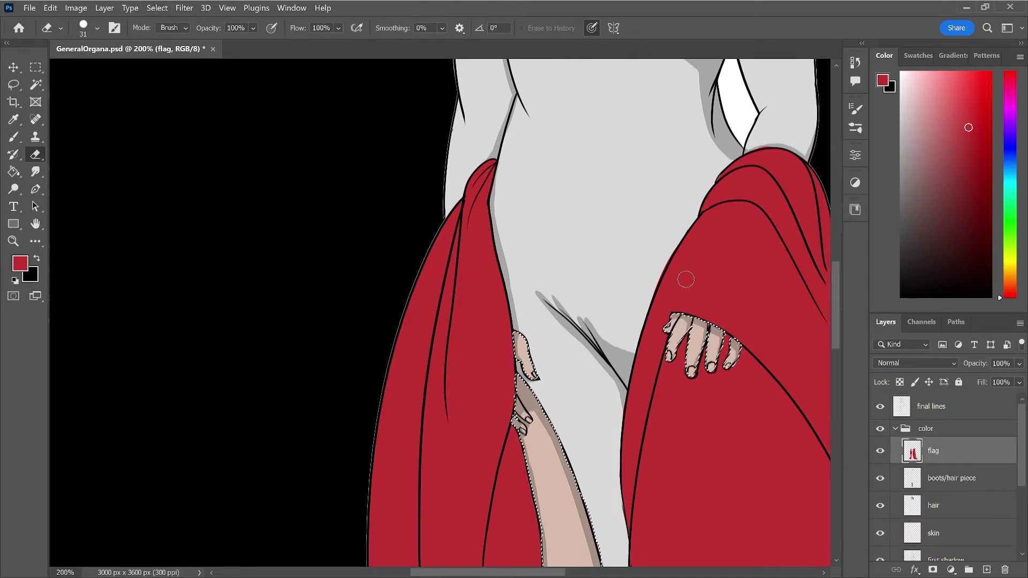
{"action": "key", "text": "l"}
{"action": "key", "text": "ctrl+d"}
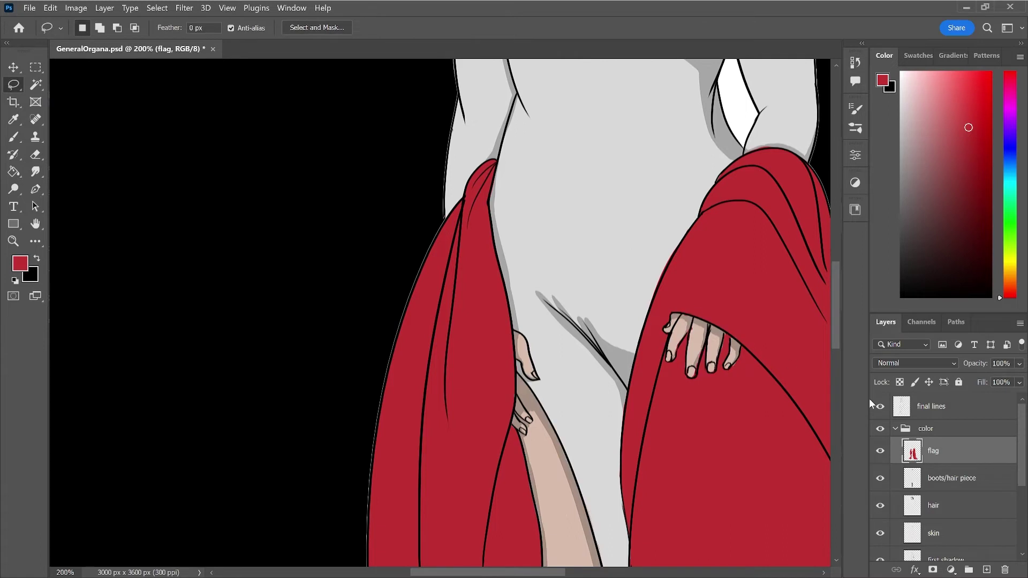
- Touch up the fingers, filling the gap between ring and little finger red
{"action": "key", "text": "e"}
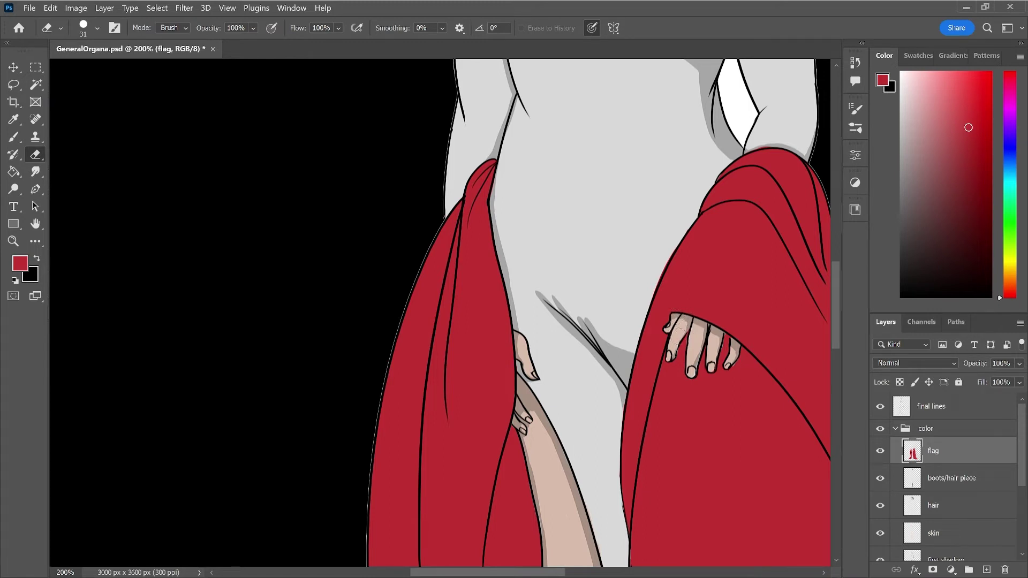
{"action": "key", "text": "b"}
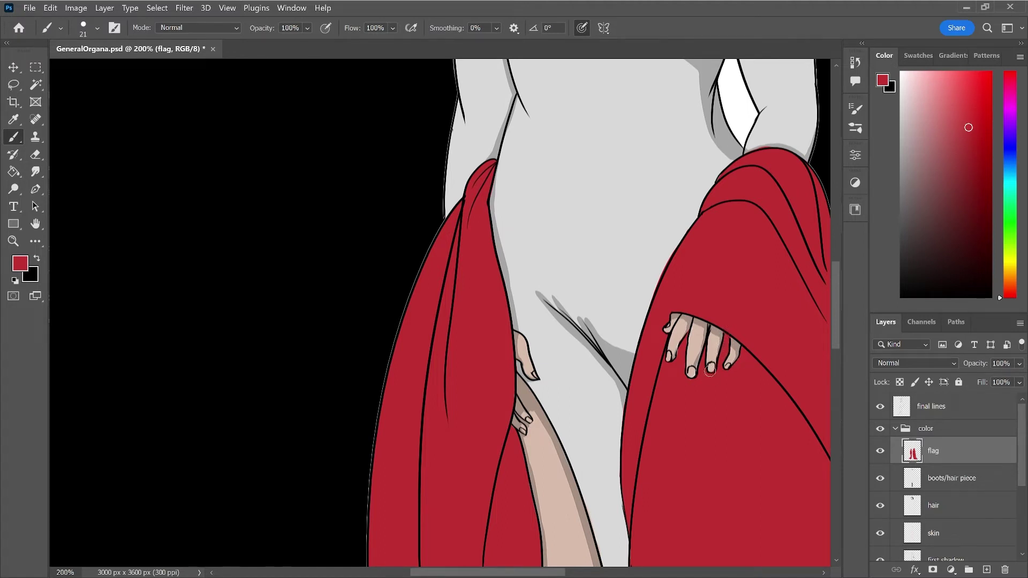
{"action": "key", "text": "e"}
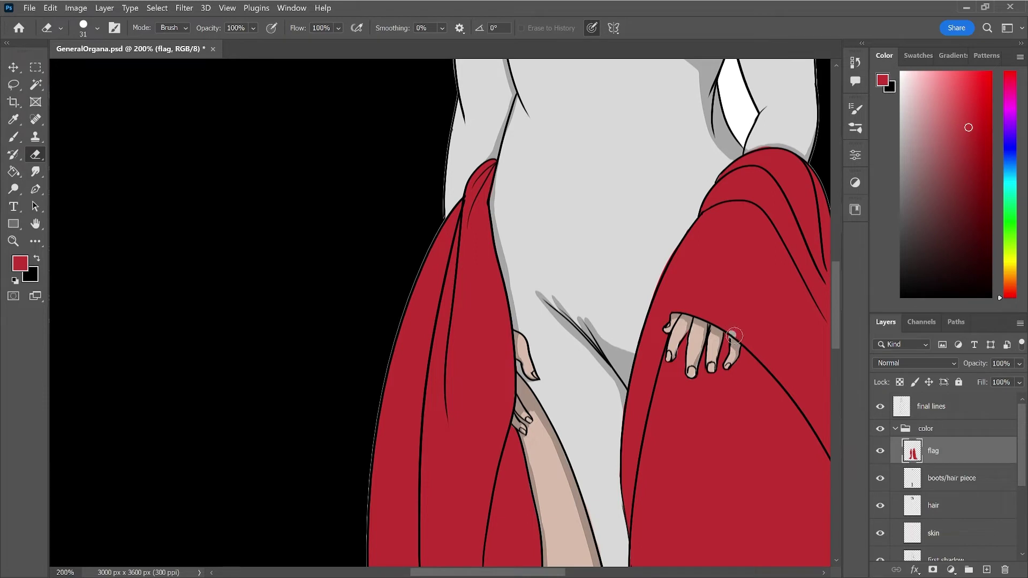
{"action": "key", "text": "b"}
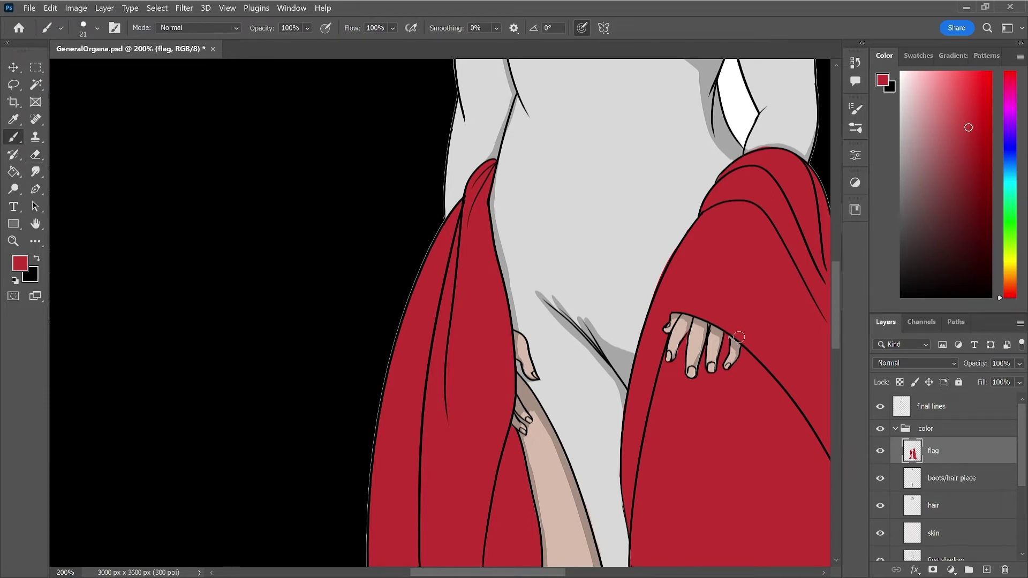
{"action": "left_click_drag", "start_coordinate": [727, 338], "coordinate": [729, 334]}
{"action": "key", "text": "e"}
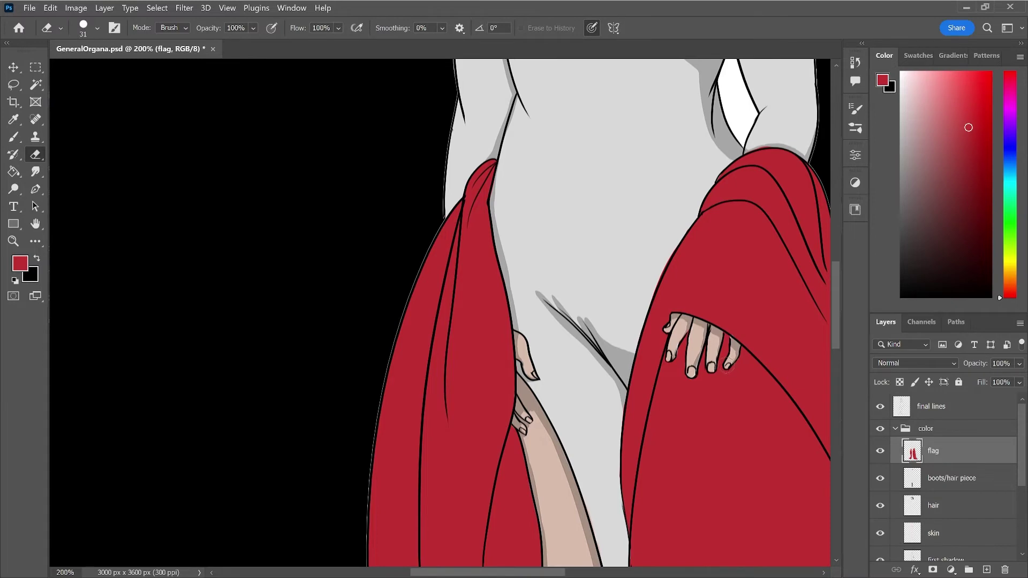
{"action": "key", "text": "ctrl+minus"}
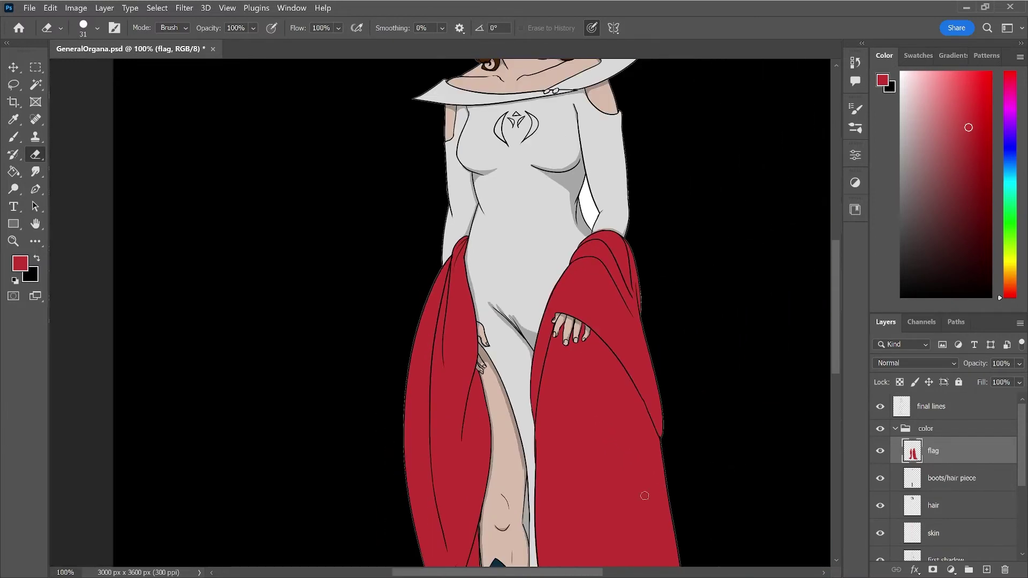
- Zoom in to inspect the hands and the right flag folds
{"action": "key", "text": "ctrl+plus"}
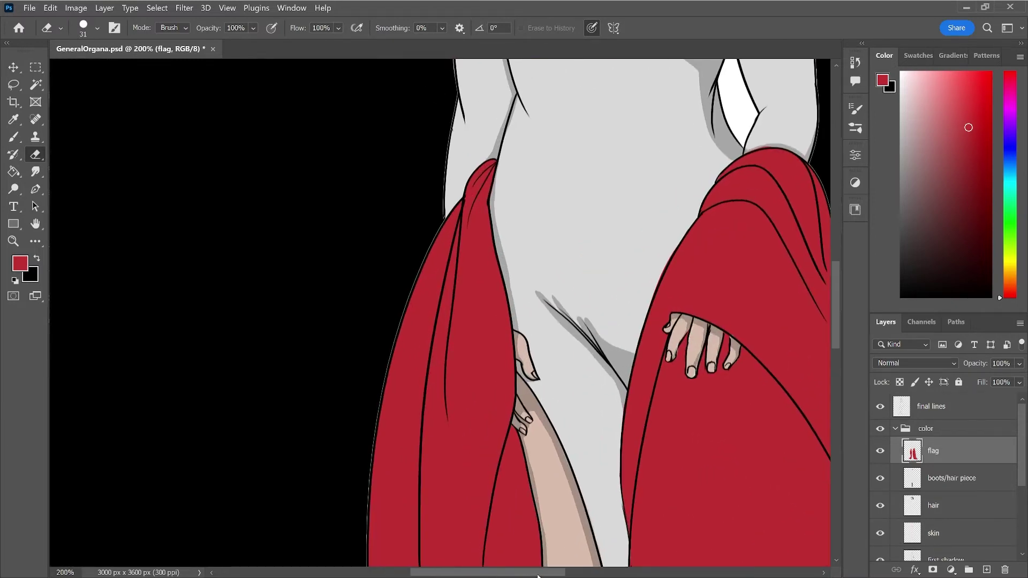
{"action": "left_click_drag", "start_coordinate": [538, 575], "coordinate": [603, 575]}
{"action": "key", "text": "ctrl+plus"}
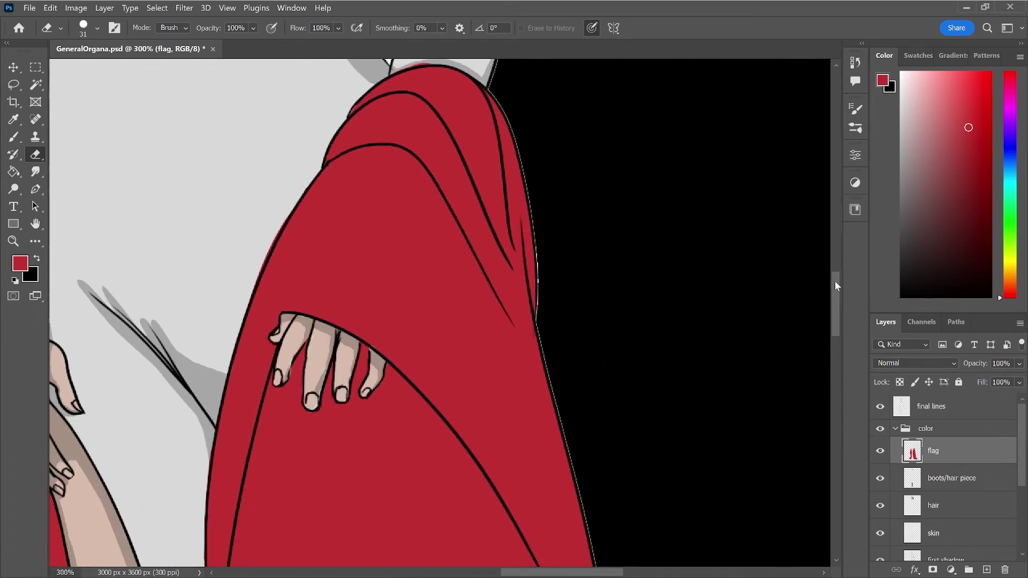
{"action": "left_click_drag", "start_coordinate": [837, 284], "coordinate": [837, 270]}
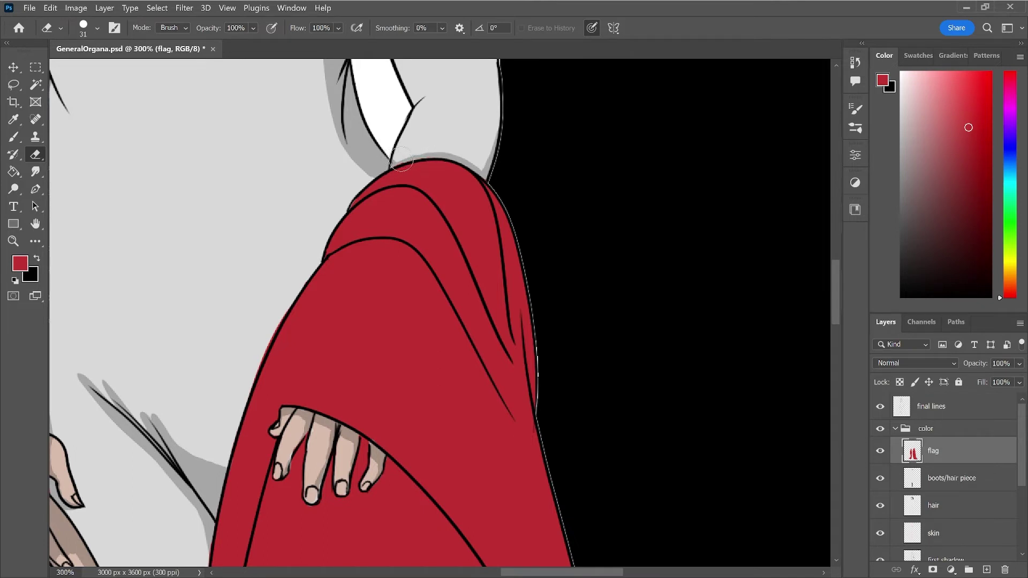
{"action": "left_click_drag", "start_coordinate": [837, 304], "coordinate": [828, 470]}
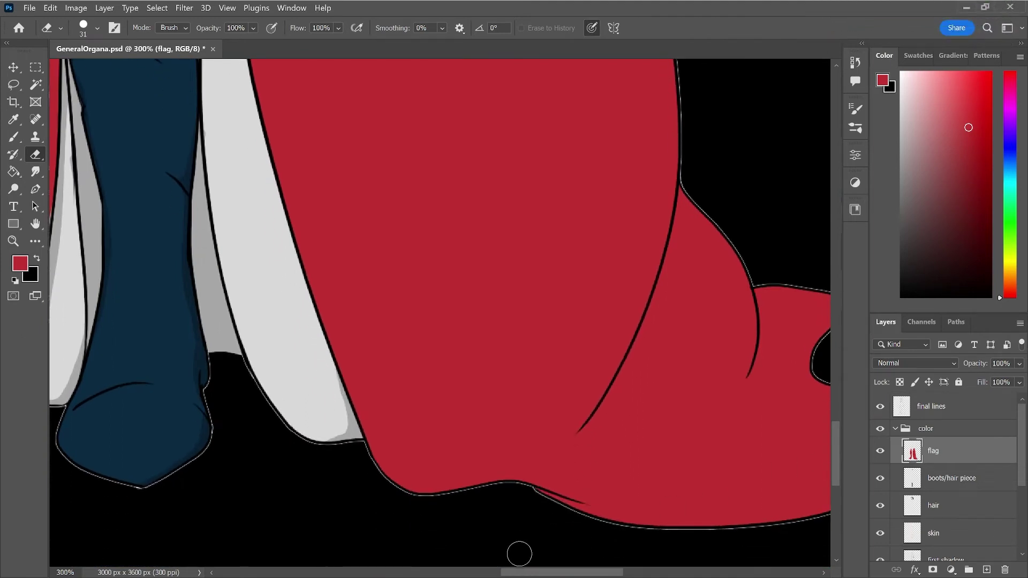
{"action": "left_click_drag", "start_coordinate": [538, 573], "coordinate": [492, 572]}
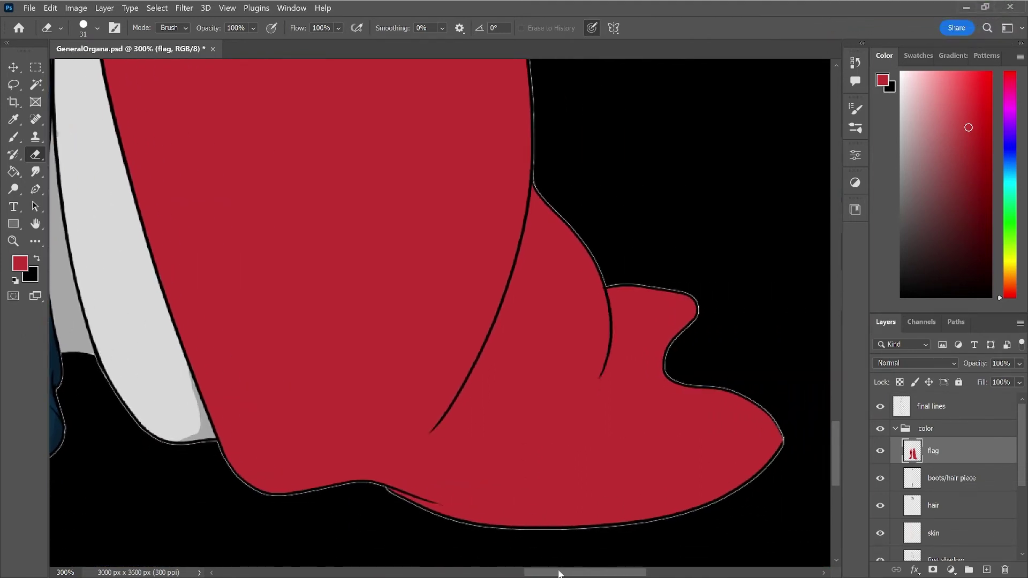
- Zoom out to show the whole figure and save the illustration
{"action": "key", "text": "ctrl+minus"}
{"action": "key", "text": "ctrl+minus"}
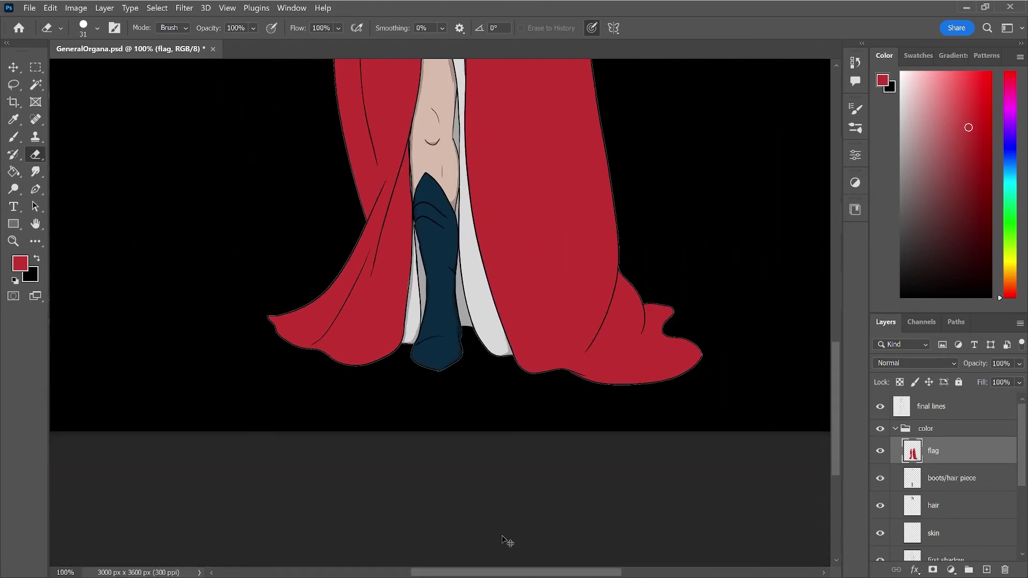
{"action": "key", "text": "ctrl+minus"}
{"action": "key", "text": "ctrl+minus"}
{"action": "scroll", "coordinate": [506, 535], "scroll_direction": "up", "scroll_amount": 3}
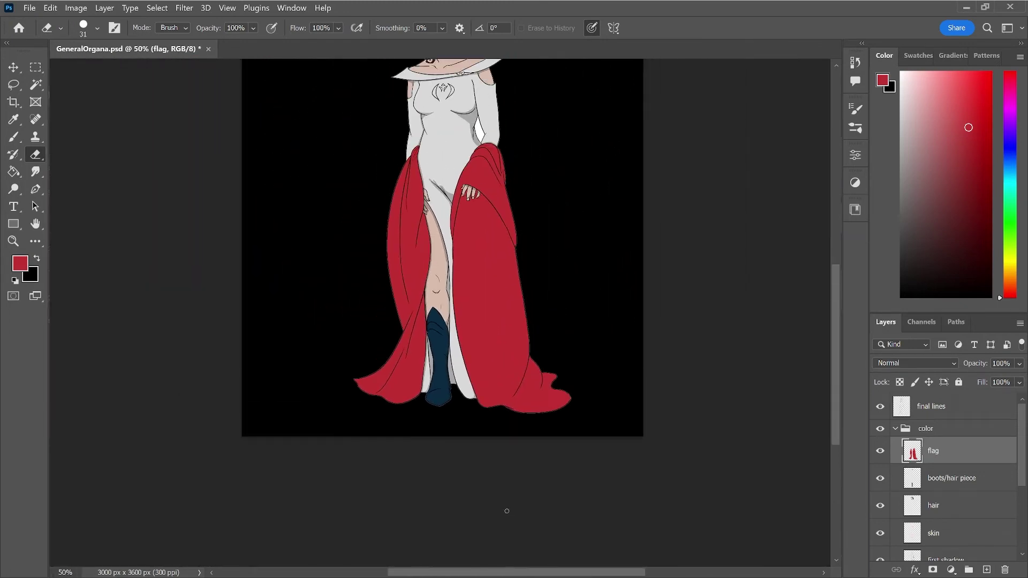
{"action": "scroll", "coordinate": [503, 498], "scroll_direction": "up", "scroll_amount": 1}
{"action": "scroll", "coordinate": [535, 460], "scroll_direction": "up", "scroll_amount": 3}
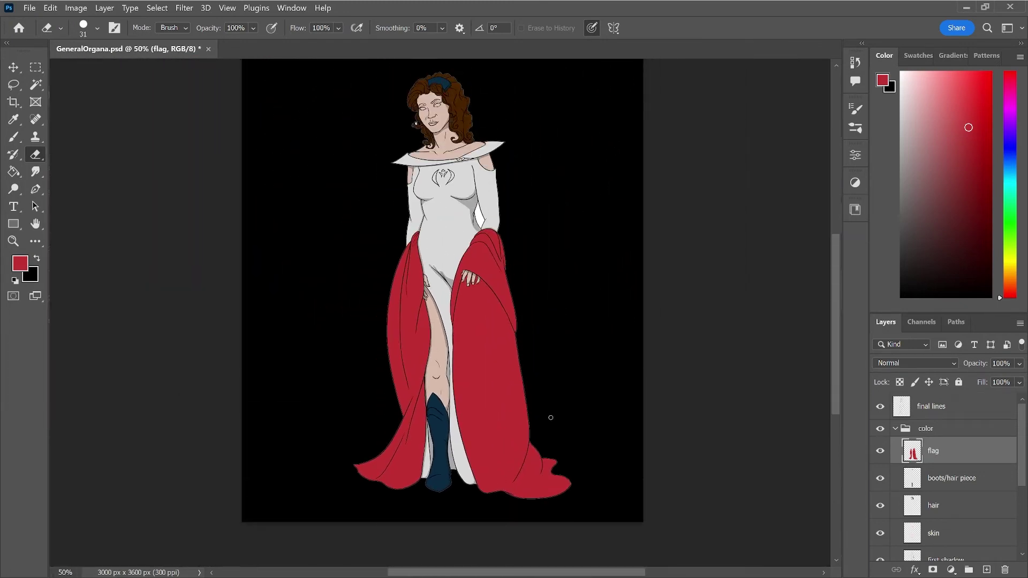
{"action": "key", "text": "ctrl+s"}
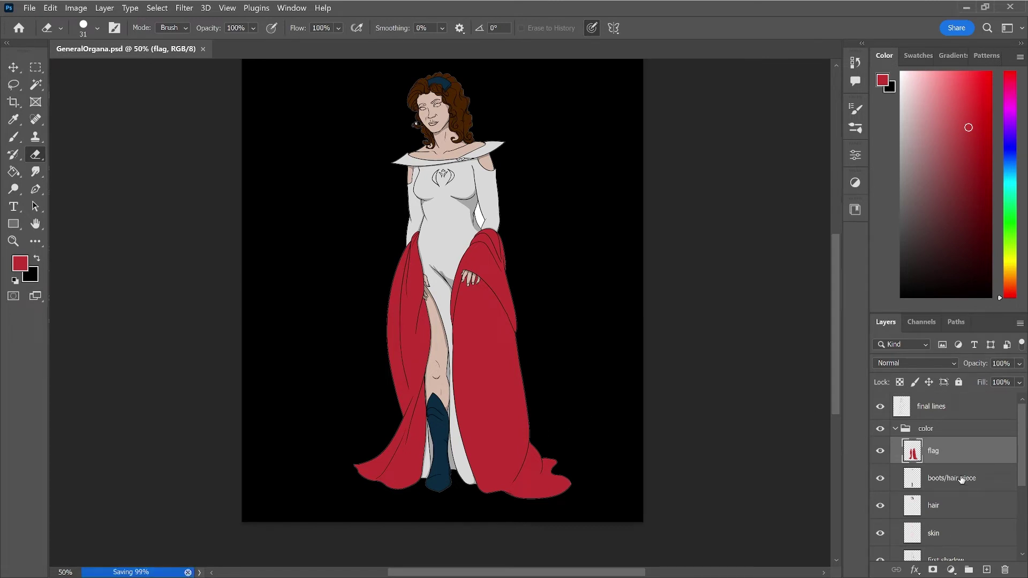
{"action": "scroll", "coordinate": [958, 498], "scroll_direction": "down", "scroll_amount": 2}
{"action": "scroll", "coordinate": [920, 535], "scroll_direction": "down", "scroll_amount": 3}
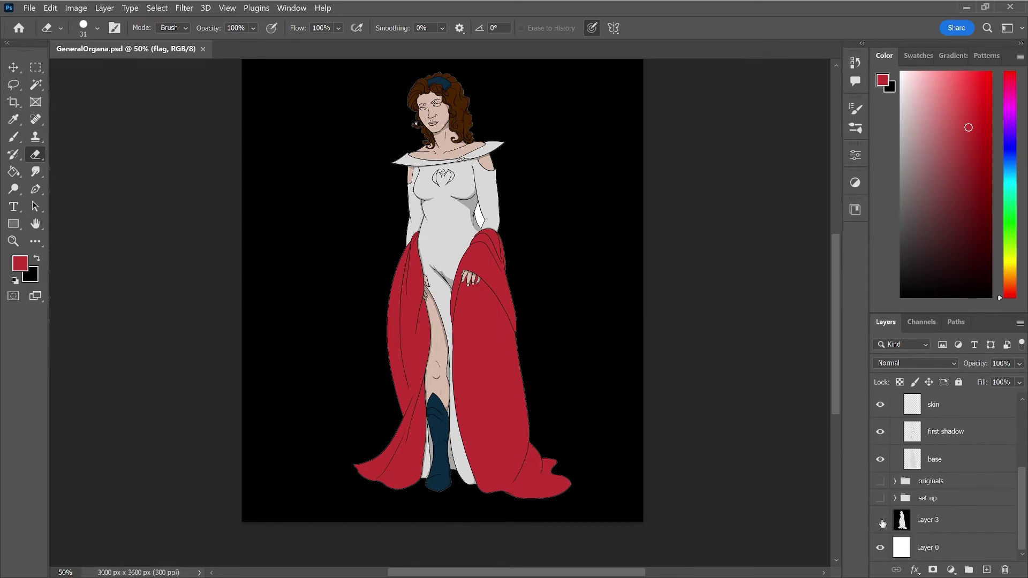
- Hide the black background layer and make the base layer active
{"action": "left_click", "coordinate": [880, 520]}
{"action": "scroll", "coordinate": [944, 500], "scroll_direction": "up", "scroll_amount": 4}
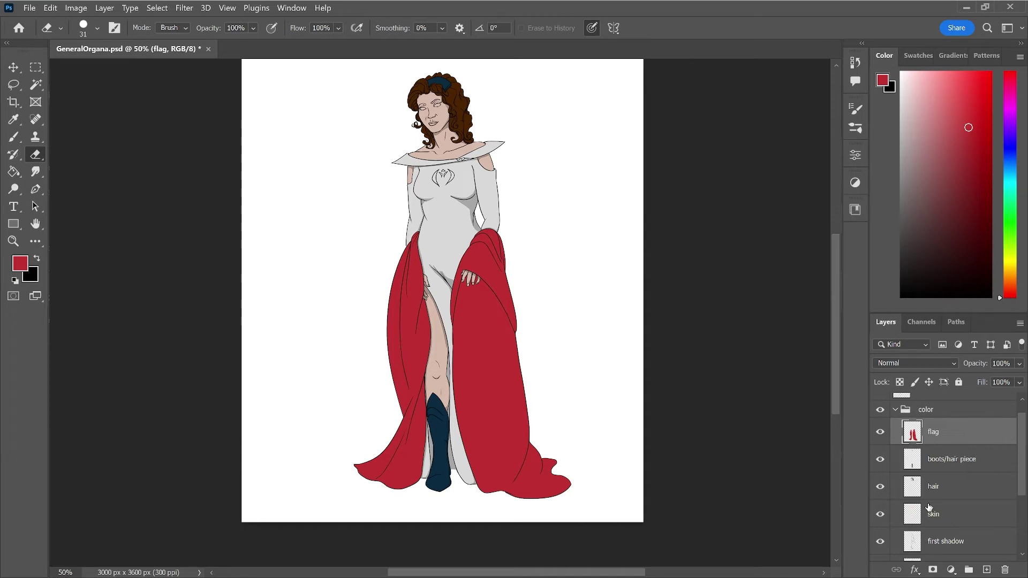
{"action": "scroll", "coordinate": [966, 525], "scroll_direction": "down", "scroll_amount": 3}
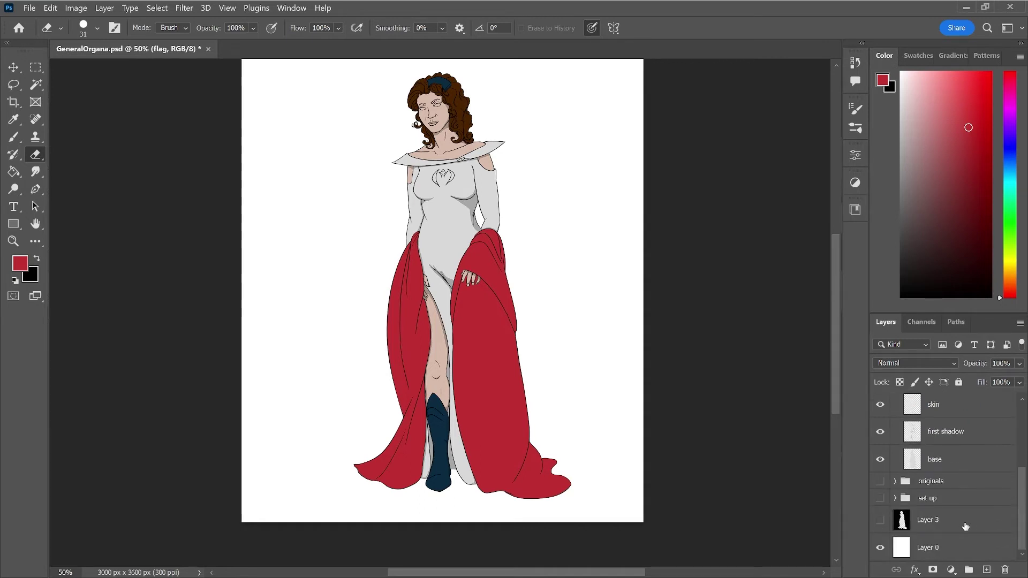
{"action": "left_click", "coordinate": [958, 463]}
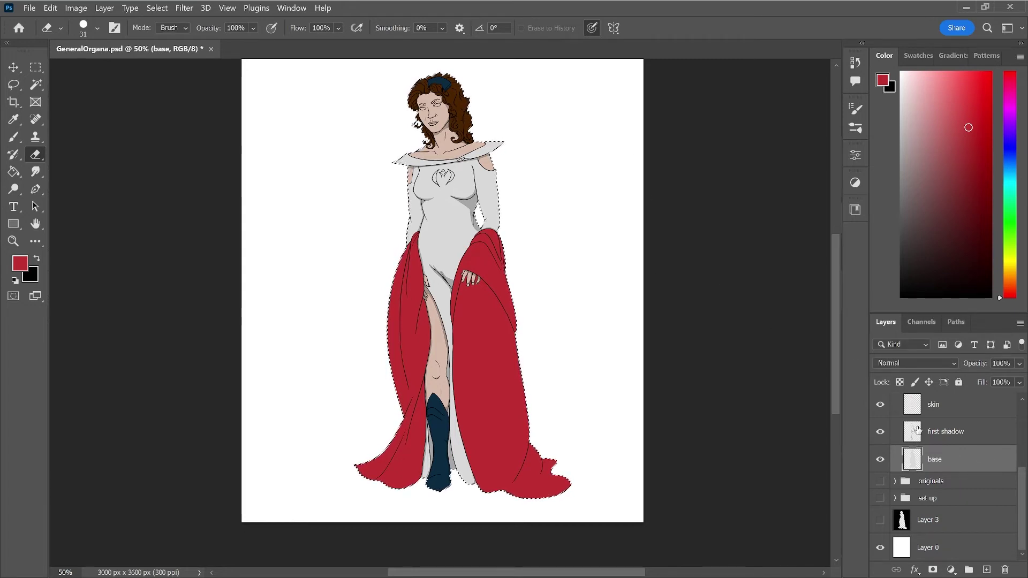
{"action": "scroll", "coordinate": [982, 439], "scroll_direction": "up", "scroll_amount": 3}
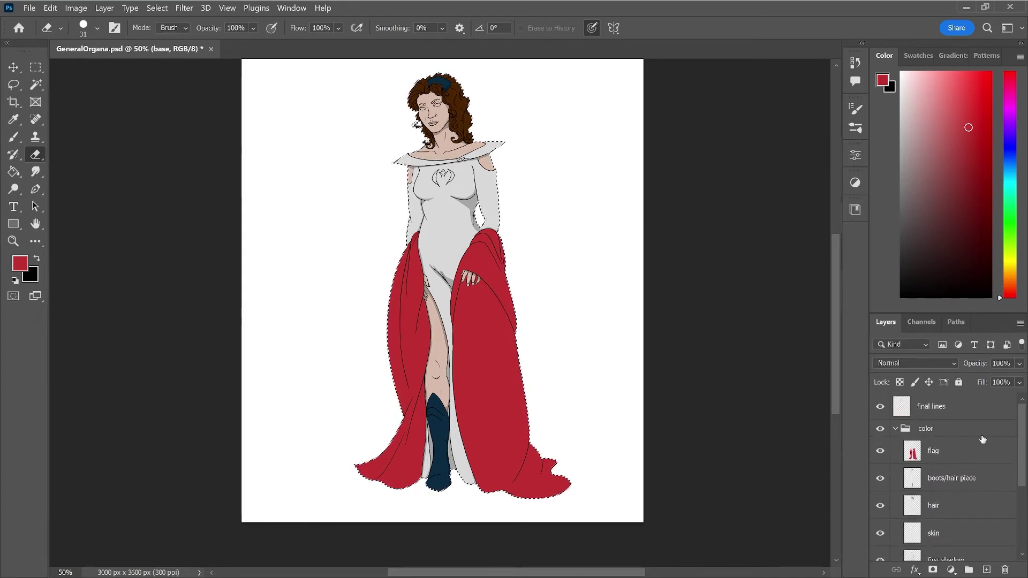
{"action": "scroll", "coordinate": [982, 440], "scroll_direction": "down", "scroll_amount": 1}
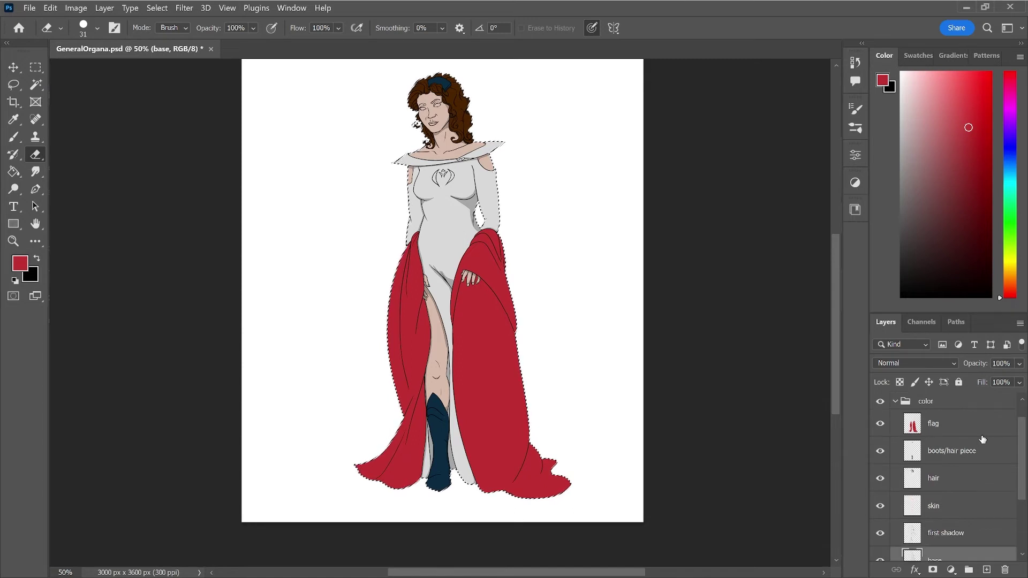
- Add a new empty layer below skin and name it 'dress'
{"action": "left_click", "coordinate": [982, 513]}
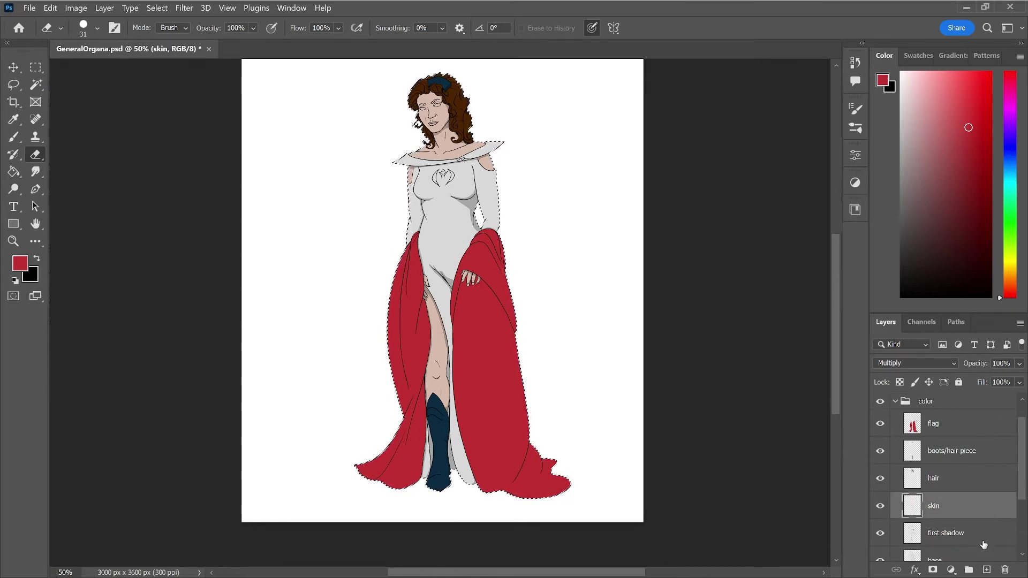
{"action": "left_click", "coordinate": [986, 569], "text": "ctrl"}
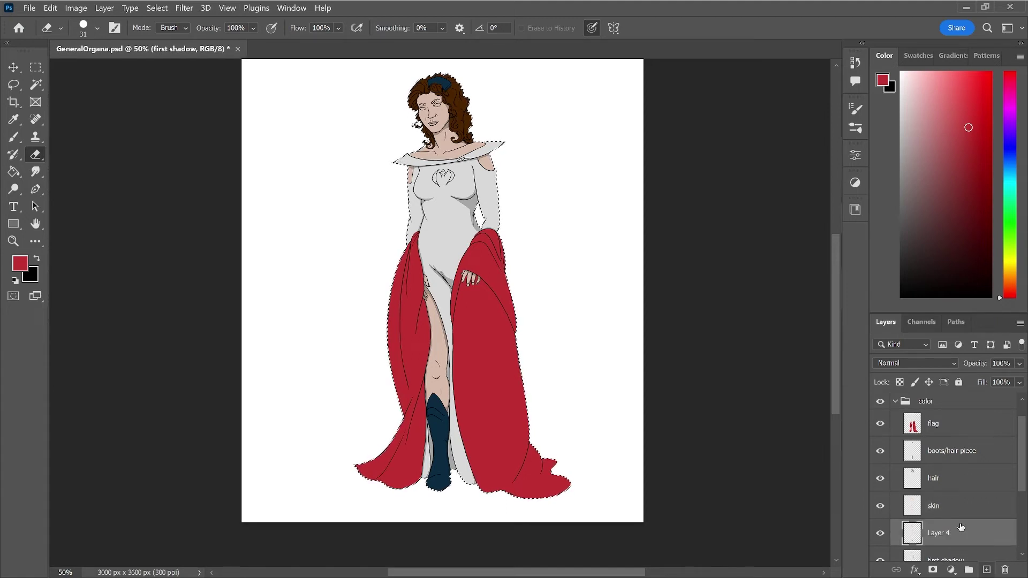
{"action": "double_click", "coordinate": [949, 534]}
{"action": "type", "text": "dress"}
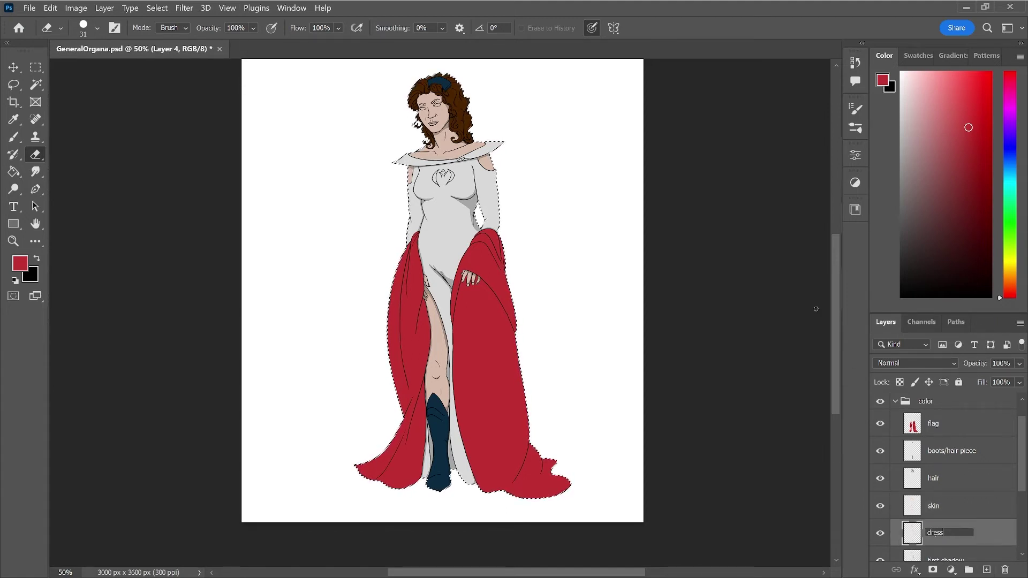
{"action": "key", "text": "Return"}
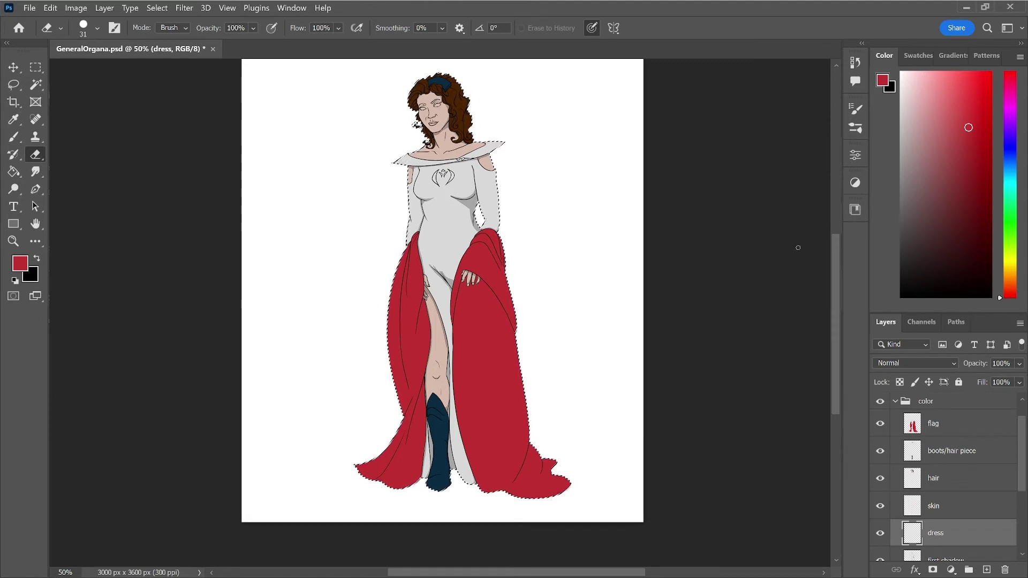
- Fill the gown area with a muted gray using the Paint Bucket
{"action": "left_click_drag", "start_coordinate": [914, 218], "coordinate": [911, 206]}
{"action": "key", "text": "g"}
{"action": "left_click", "coordinate": [444, 229]}
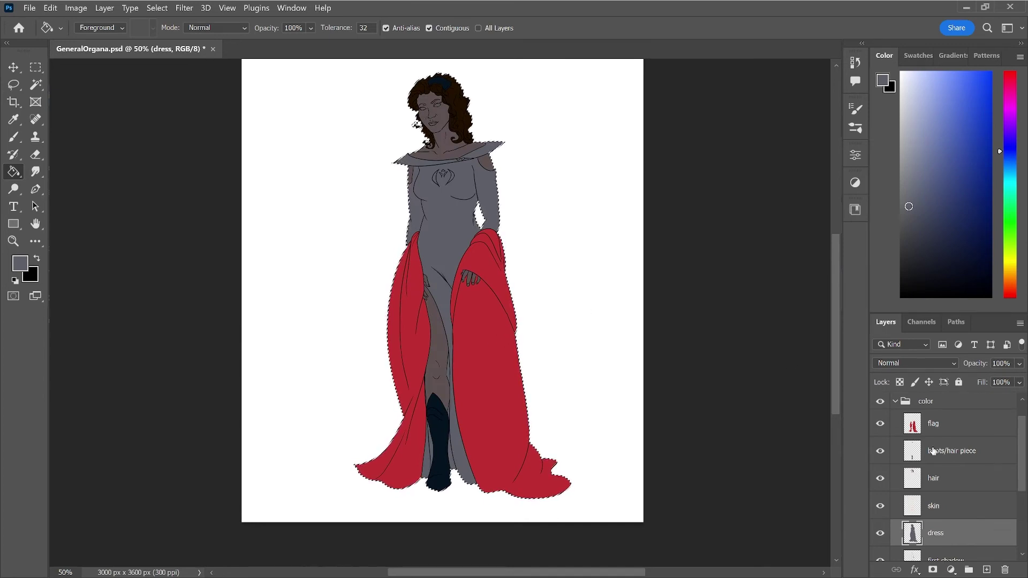
- Remove the gray covering the skin areas on the dress layer
{"action": "left_click", "coordinate": [961, 508]}
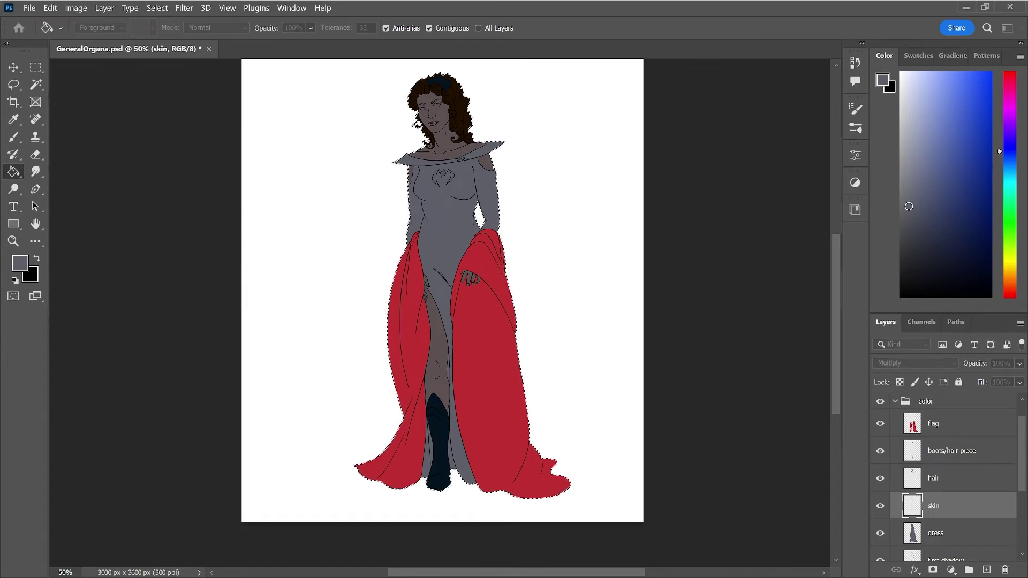
{"action": "left_click", "coordinate": [961, 533]}
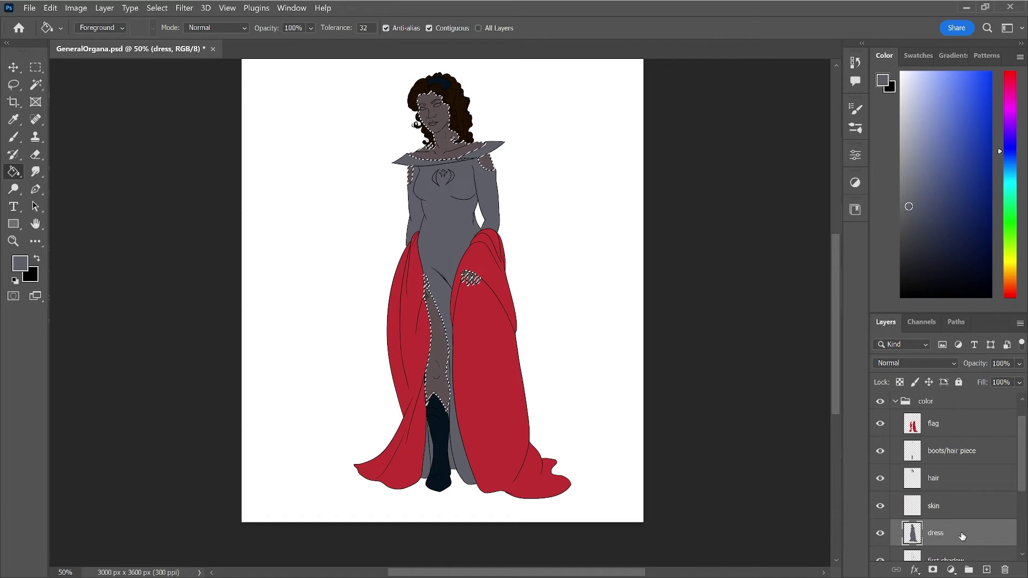
{"action": "key", "text": "ctrl+z"}
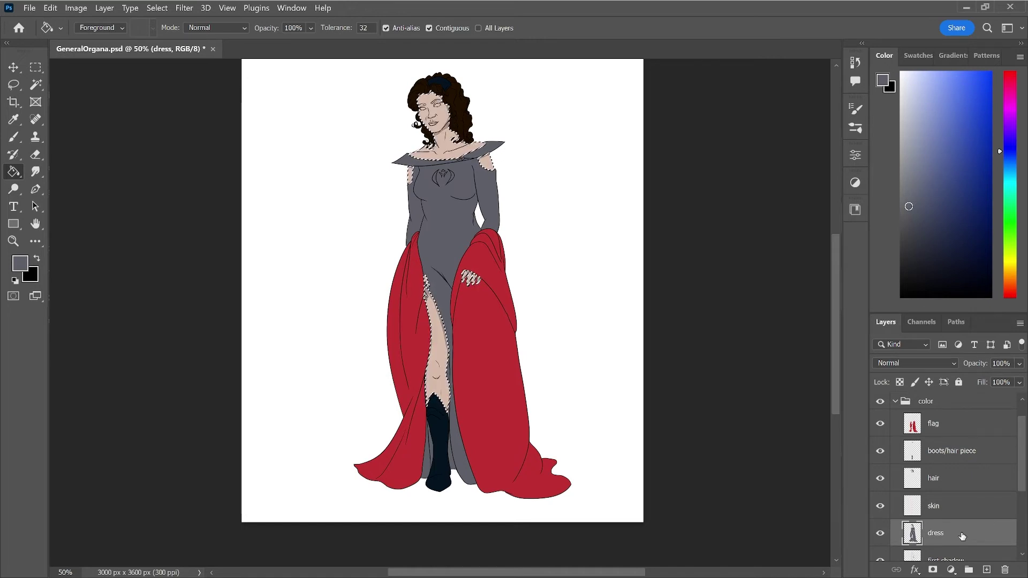
{"action": "left_click", "coordinate": [969, 455]}
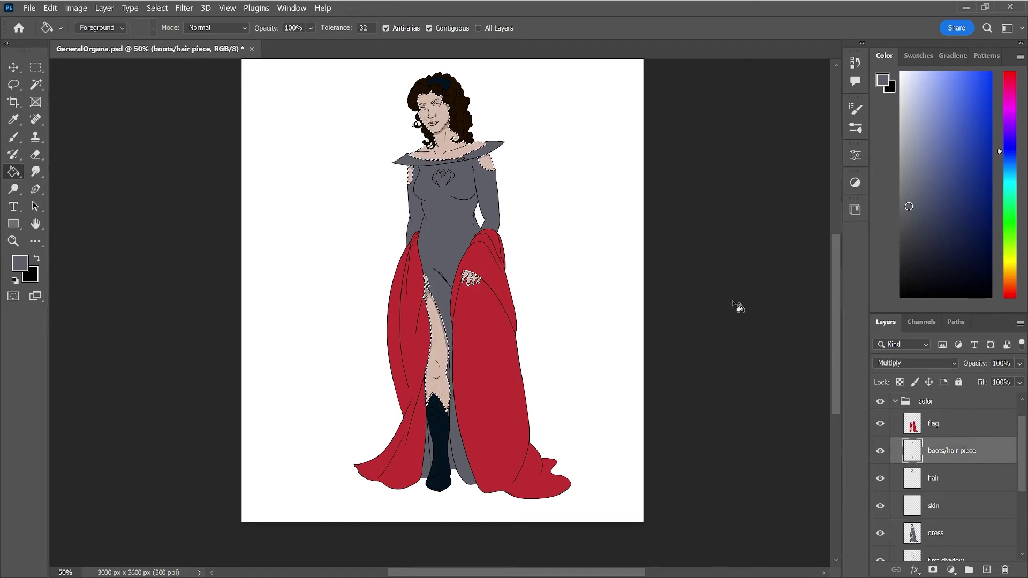
{"action": "left_click", "coordinate": [160, 7]}
- Clear the gray fill from the boots and hair piece on the dress layer
{"action": "left_click", "coordinate": [911, 451], "text": "ctrl"}
{"action": "left_click", "coordinate": [961, 535]}
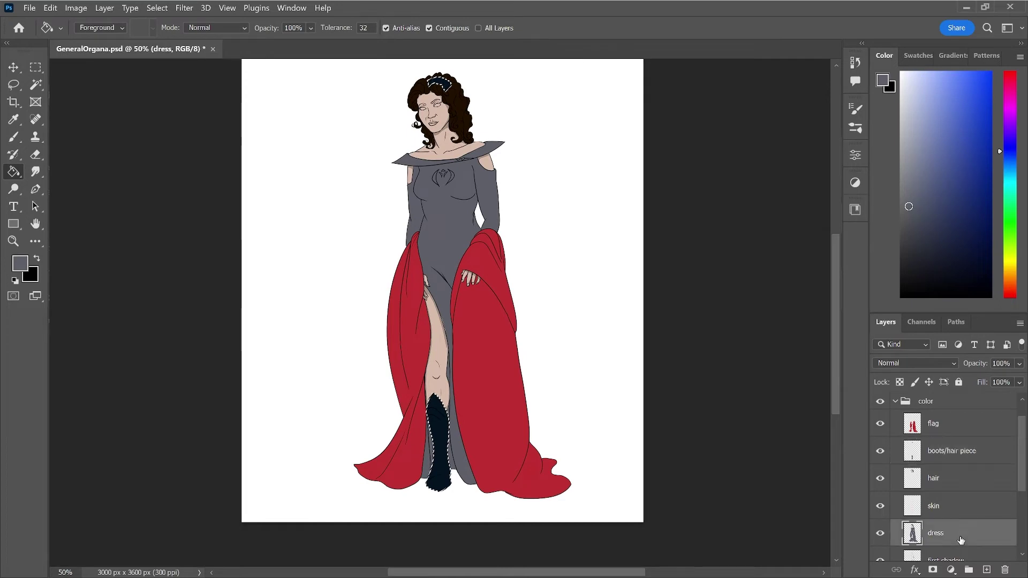
{"action": "key", "text": "Delete"}
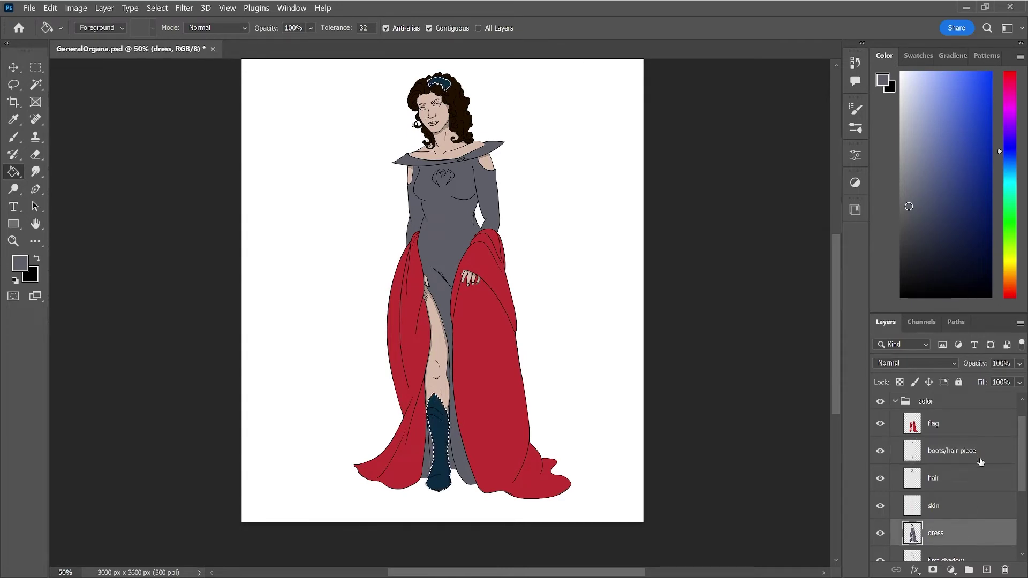
- Load the hair and red flag shape selections against the dress layer
{"action": "left_click", "coordinate": [978, 476]}
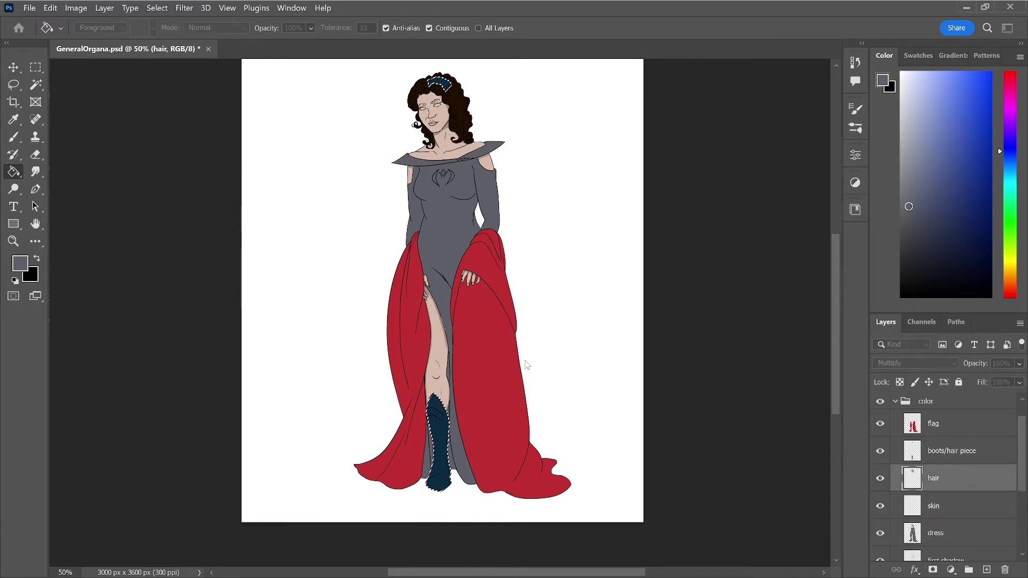
{"action": "left_click", "coordinate": [911, 478], "text": "ctrl"}
{"action": "left_click", "coordinate": [966, 534]}
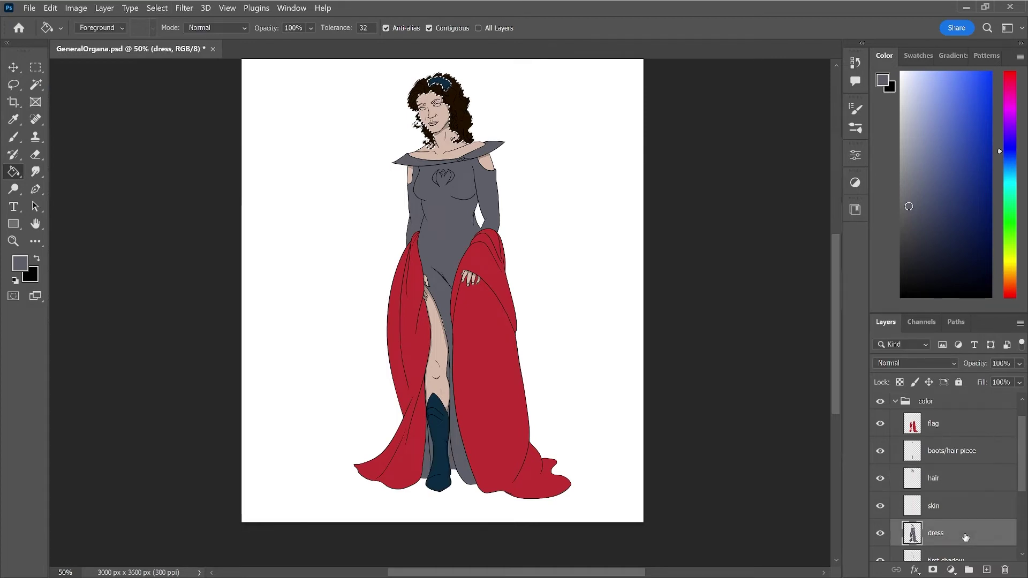
{"action": "left_click", "coordinate": [967, 424]}
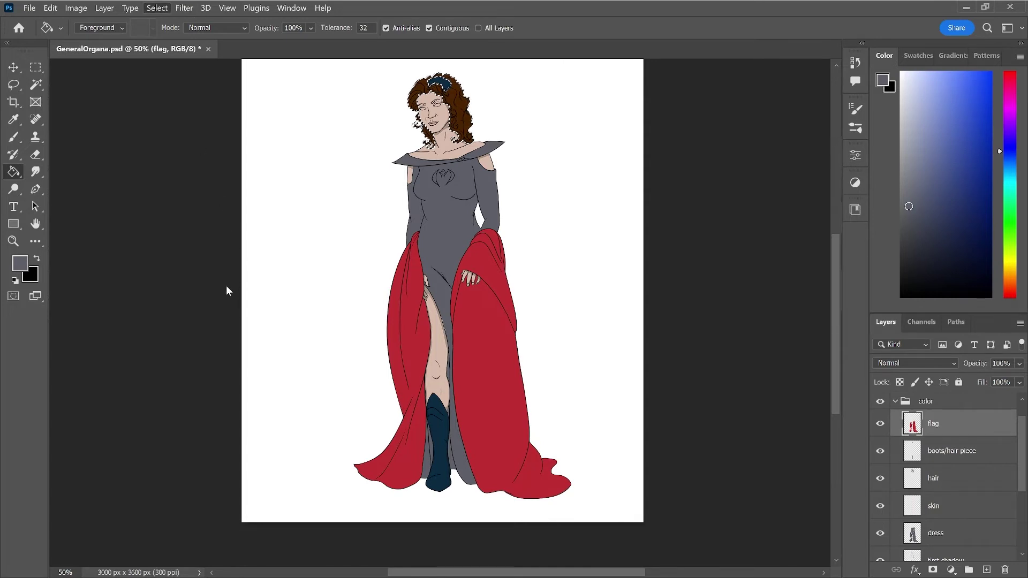
{"action": "left_click", "coordinate": [911, 423], "text": "ctrl"}
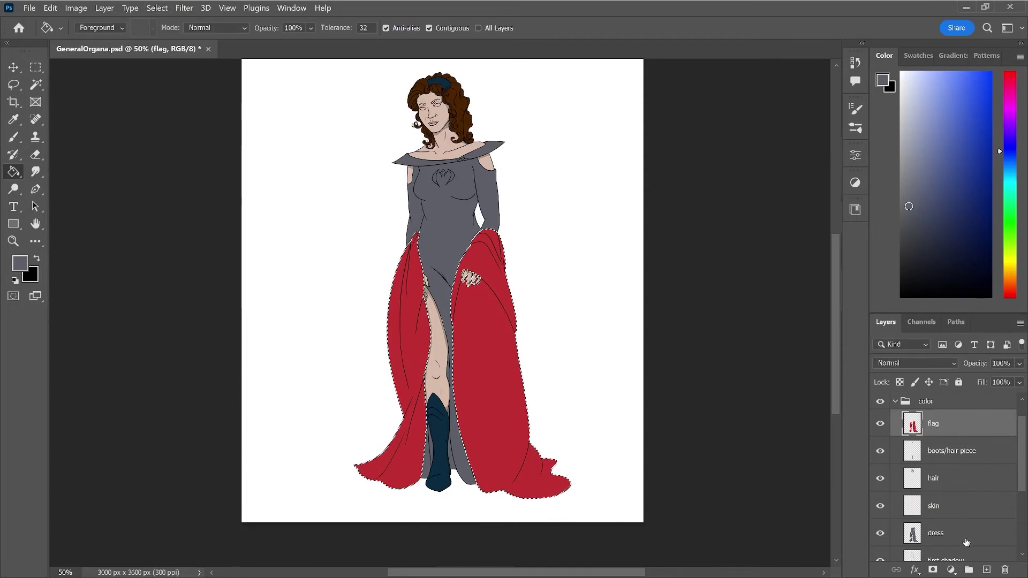
{"action": "left_click", "coordinate": [966, 542]}
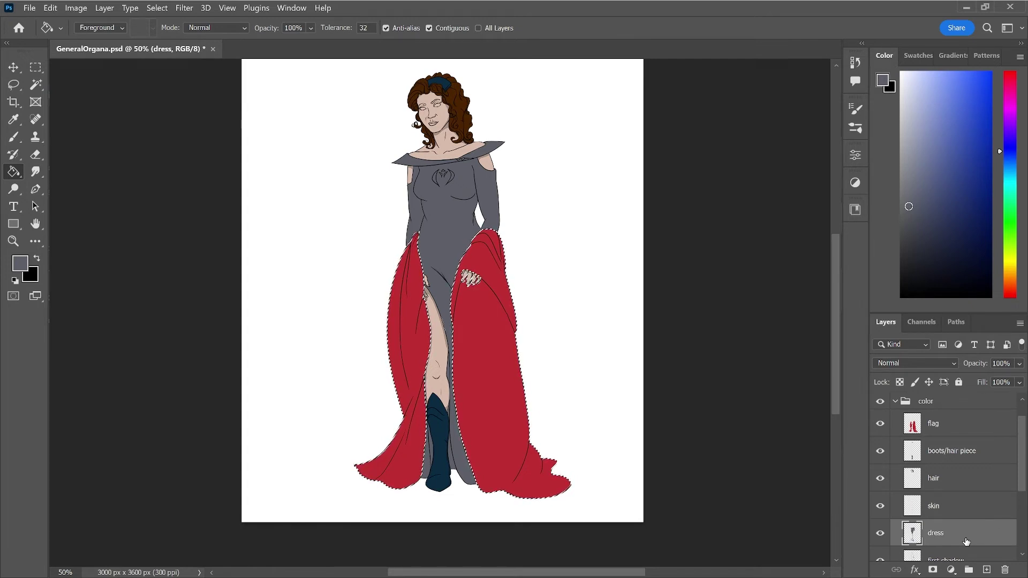
- Deselect and touch up the right side of the gown with brush and eraser
{"action": "key", "text": "l"}
{"action": "key", "text": "ctrl+d"}
{"action": "scroll", "coordinate": [535, 311], "scroll_direction": "up", "scroll_amount": 2}
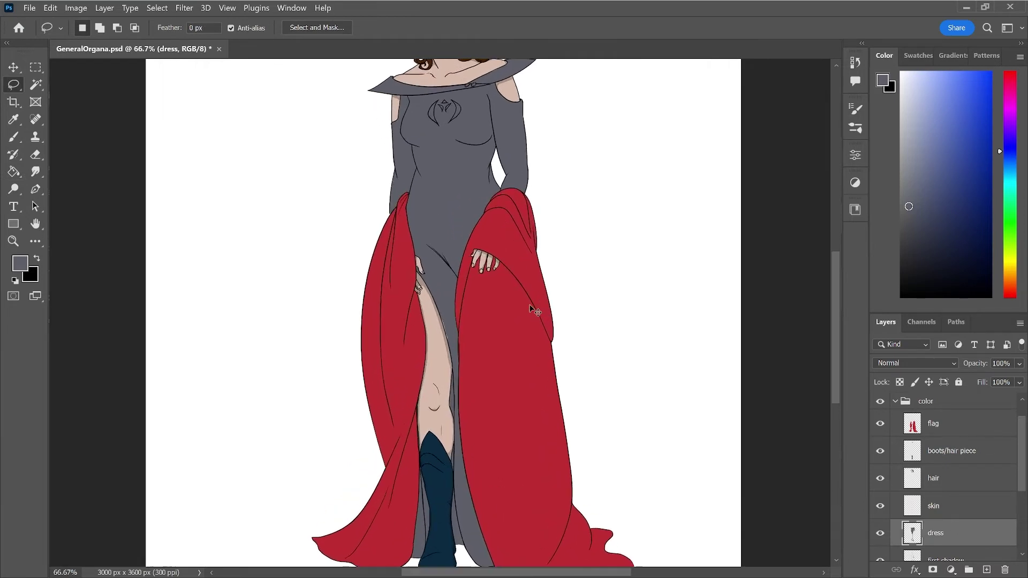
{"action": "scroll", "coordinate": [536, 311], "scroll_direction": "up", "scroll_amount": 1}
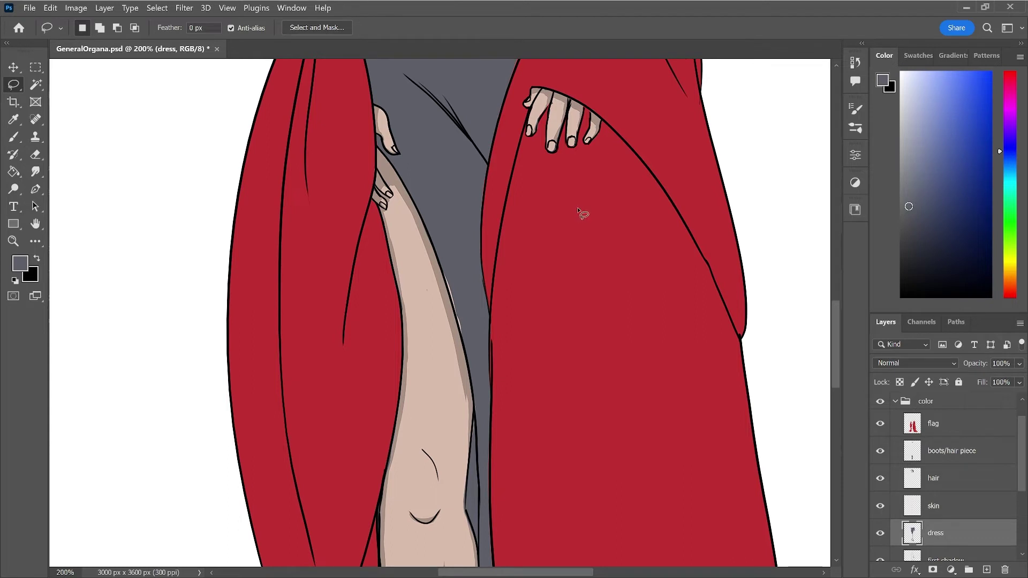
{"action": "key", "text": "b"}
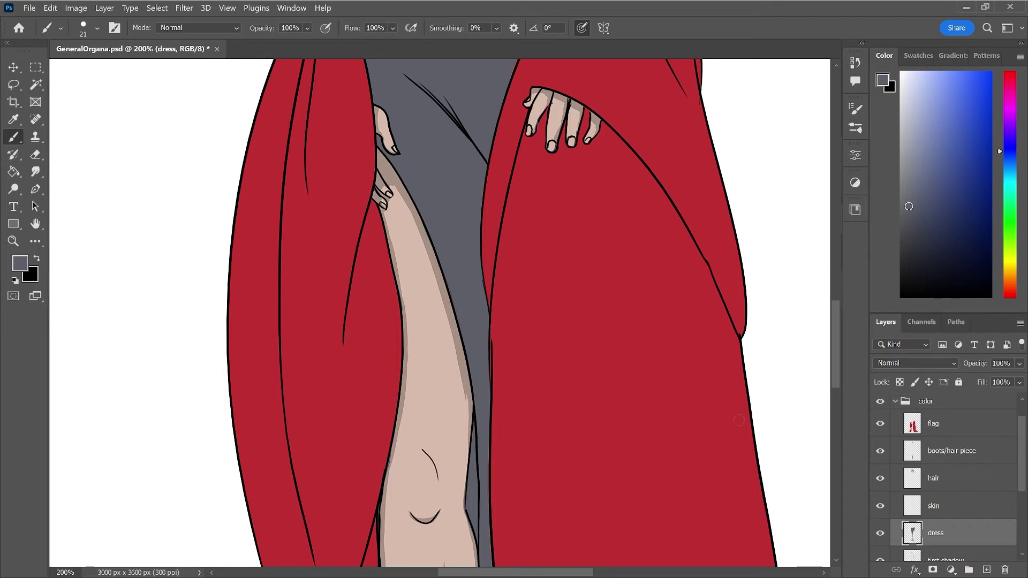
{"action": "key", "text": "e"}
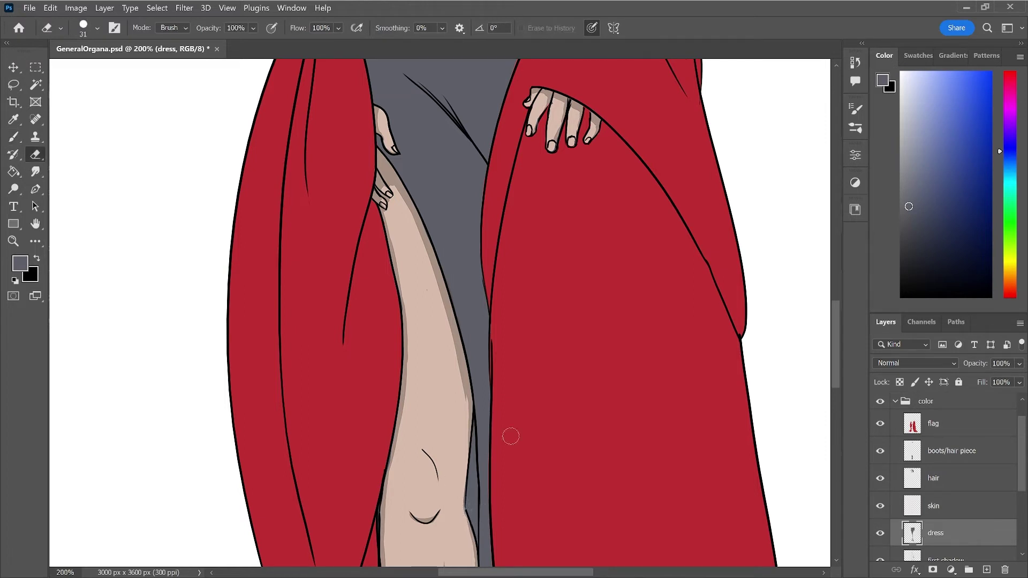
{"action": "left_click_drag", "start_coordinate": [833, 330], "coordinate": [837, 294]}
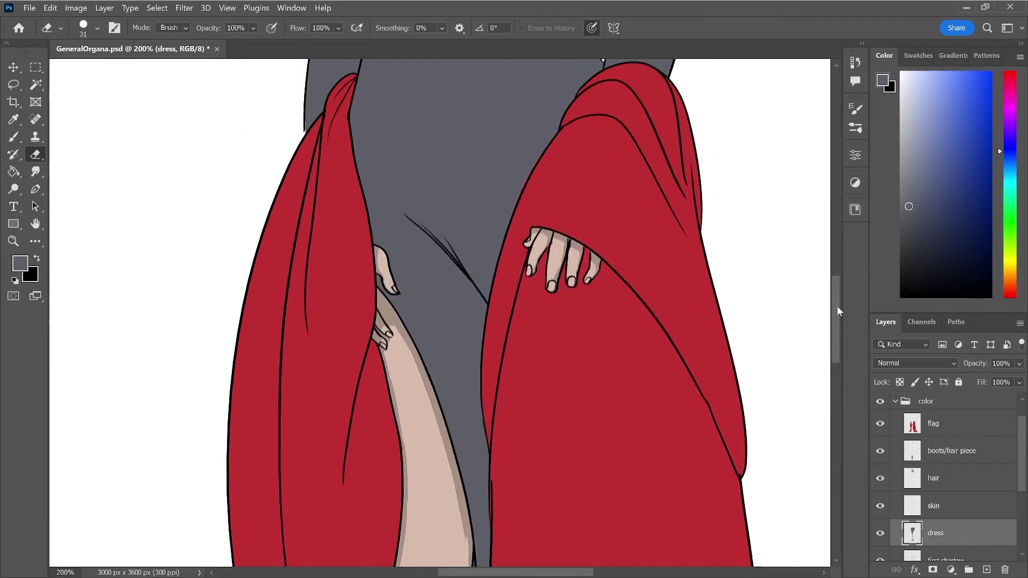
{"action": "key", "text": "b"}
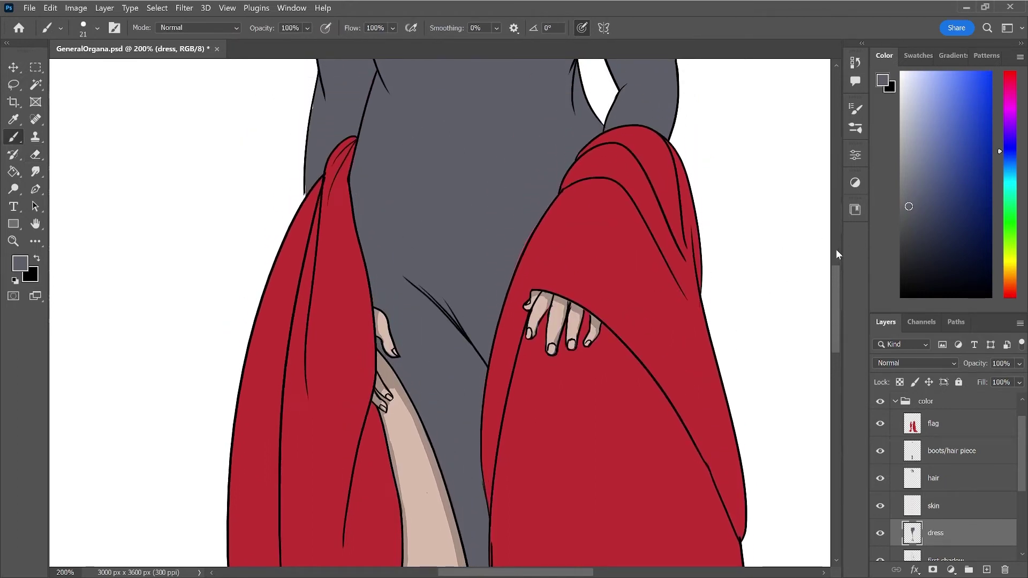
{"action": "left_click_drag", "start_coordinate": [836, 285], "coordinate": [837, 256]}
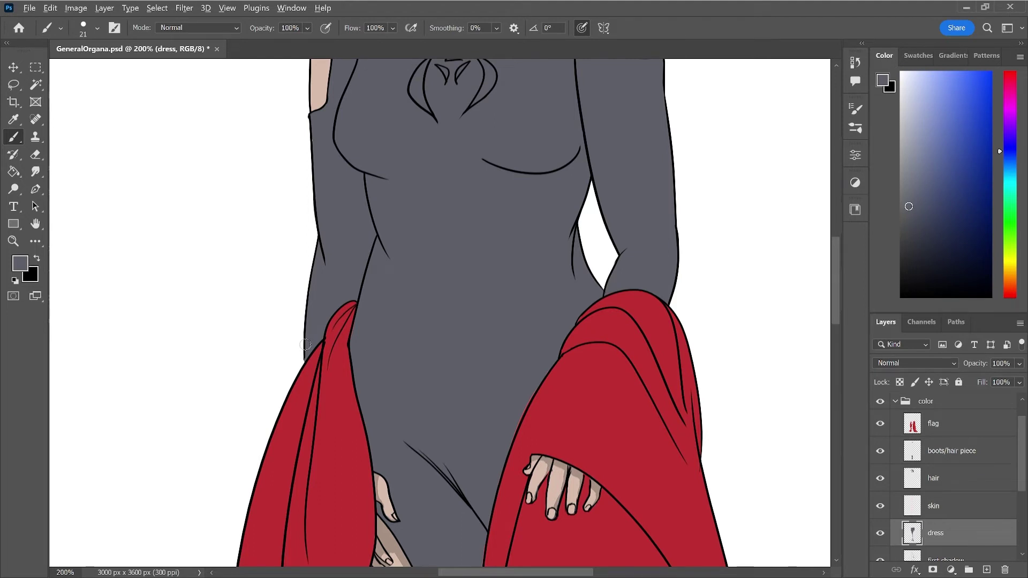
{"action": "left_click_drag", "start_coordinate": [833, 307], "coordinate": [834, 324]}
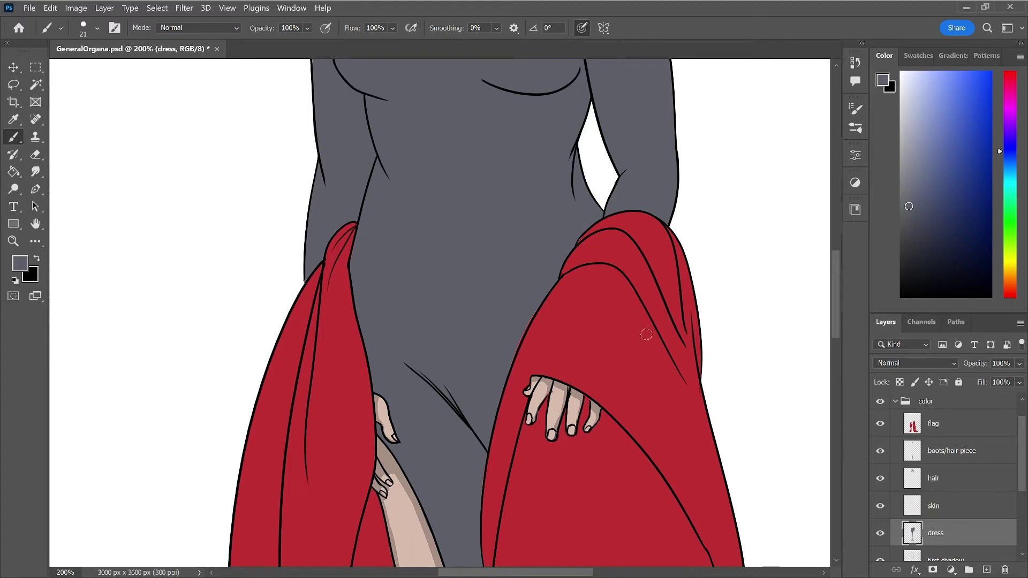
- Erase stray flag colour on its left edge and fill the gown's white gap grey
{"action": "left_click", "coordinate": [956, 421]}
{"action": "key", "text": "e"}
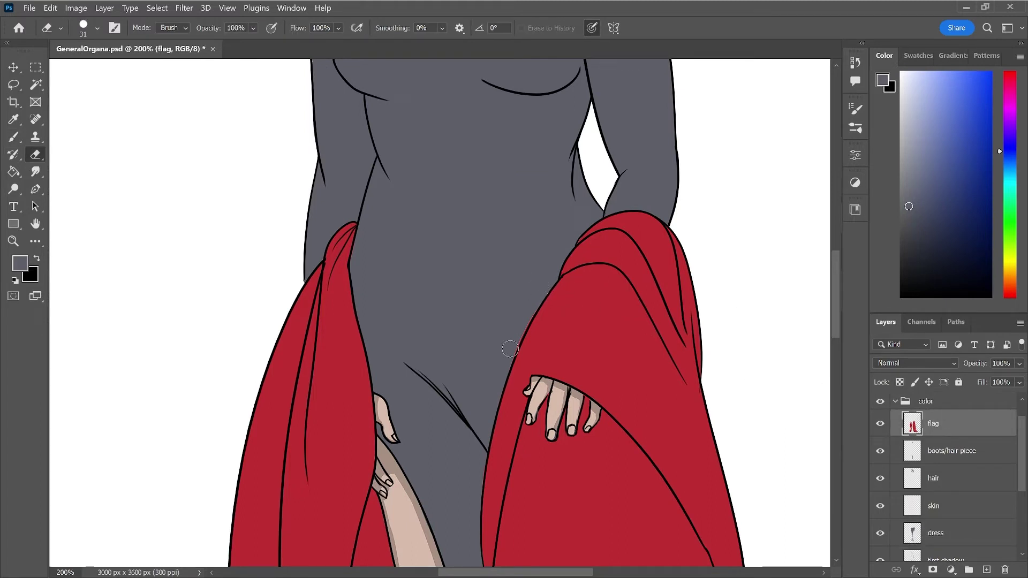
{"action": "left_click_drag", "start_coordinate": [531, 309], "coordinate": [507, 365]}
{"action": "left_click", "coordinate": [973, 536]}
{"action": "key", "text": "b"}
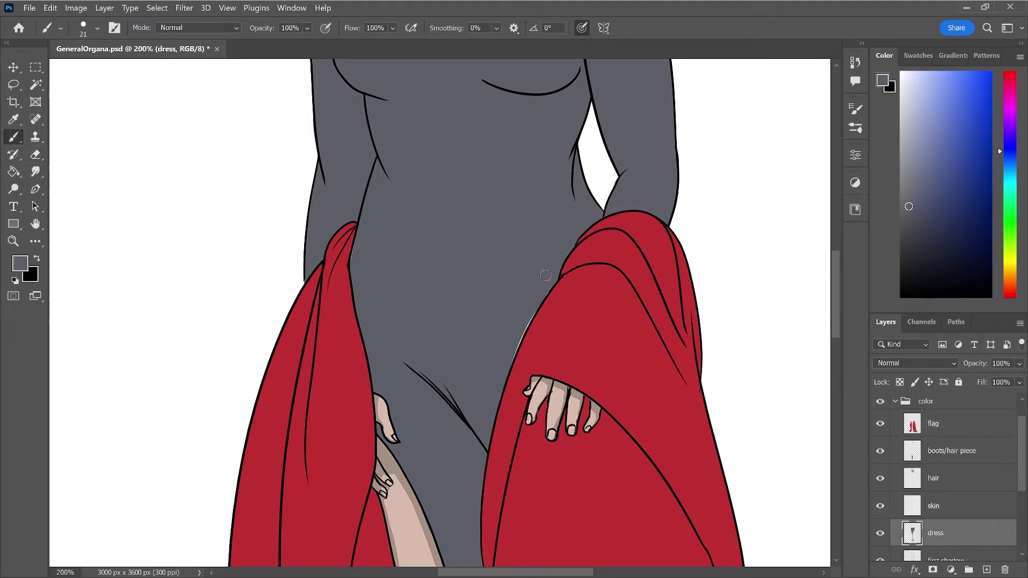
{"action": "left_click_drag", "start_coordinate": [543, 297], "coordinate": [514, 351]}
- Erase more flag colour, then paint grey along the gown's right edge
{"action": "left_click", "coordinate": [962, 426]}
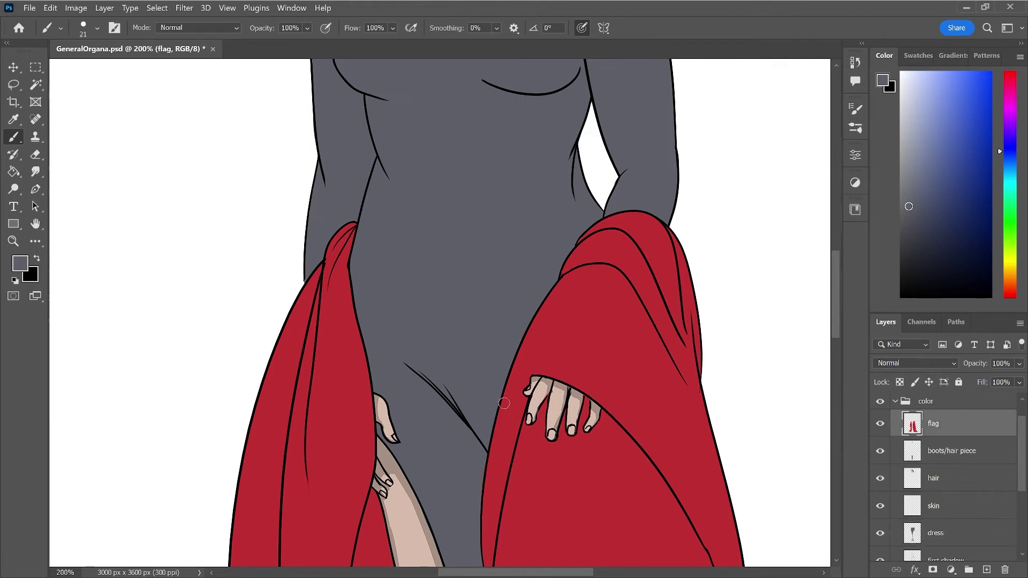
{"action": "key", "text": "e"}
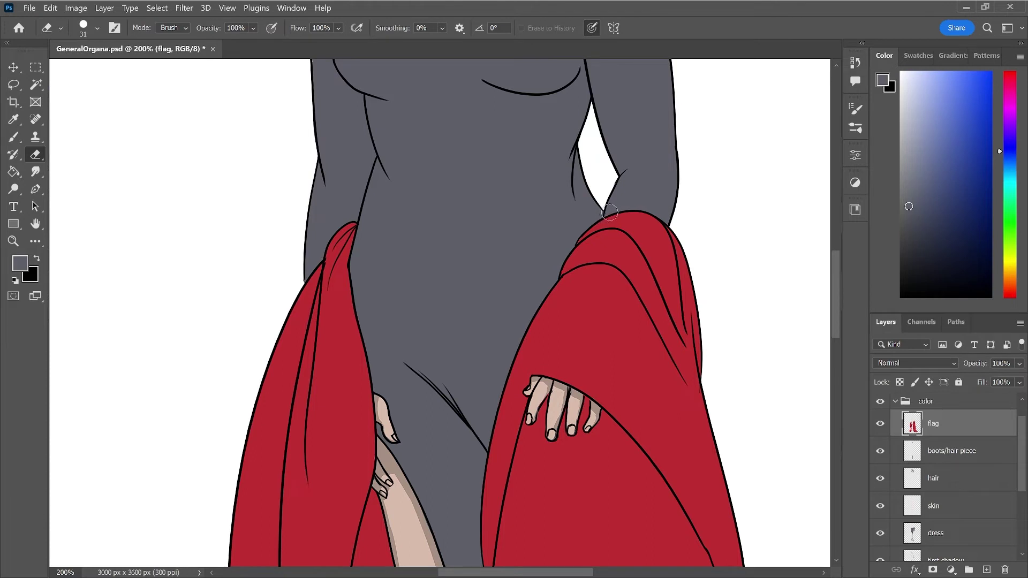
{"action": "left_click", "coordinate": [945, 531]}
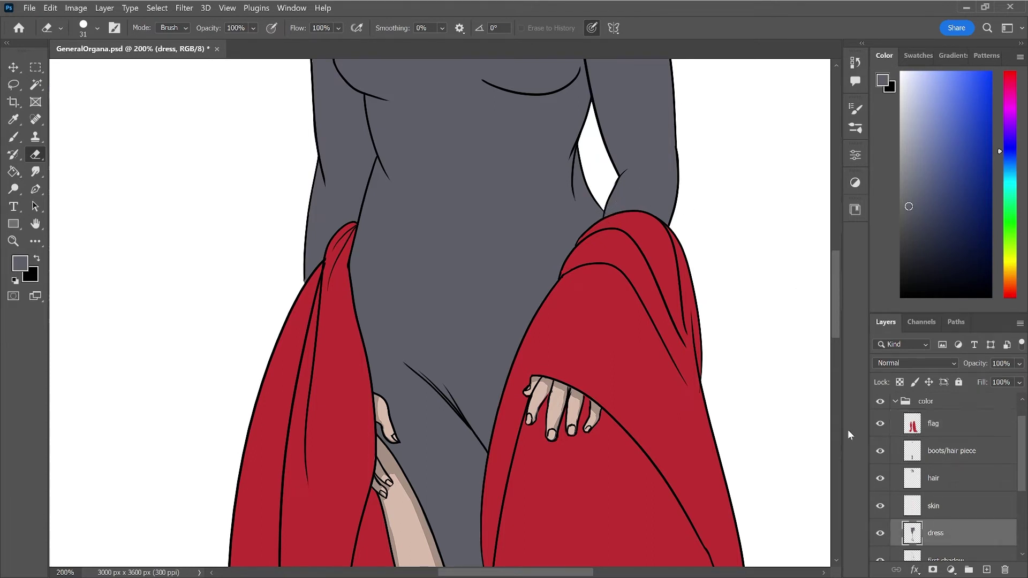
{"action": "key", "text": "b"}
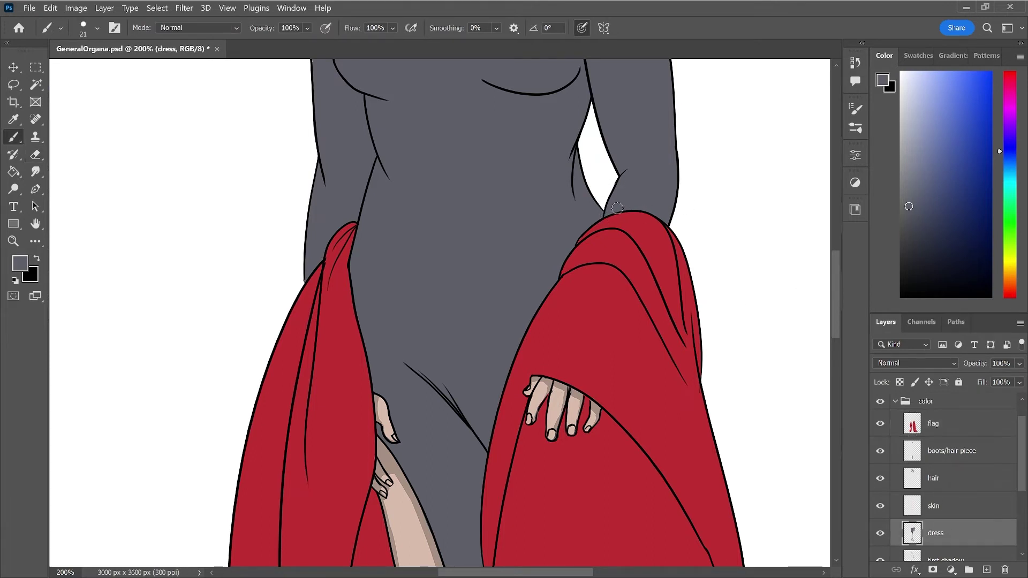
{"action": "left_click_drag", "start_coordinate": [834, 276], "coordinate": [833, 221]}
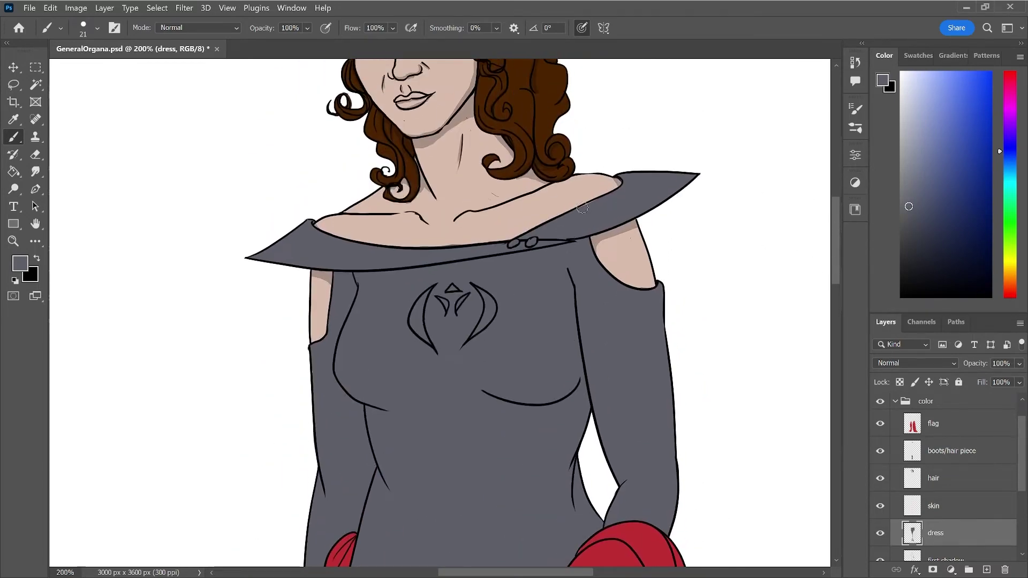
- Paint grey dress colour along the collar edge
{"action": "left_click_drag", "start_coordinate": [577, 210], "coordinate": [602, 198]}
{"action": "scroll", "coordinate": [838, 236], "scroll_direction": "up", "scroll_amount": 2}
{"action": "scroll", "coordinate": [838, 236], "scroll_direction": "up", "scroll_amount": 2}
{"action": "key", "text": "e"}
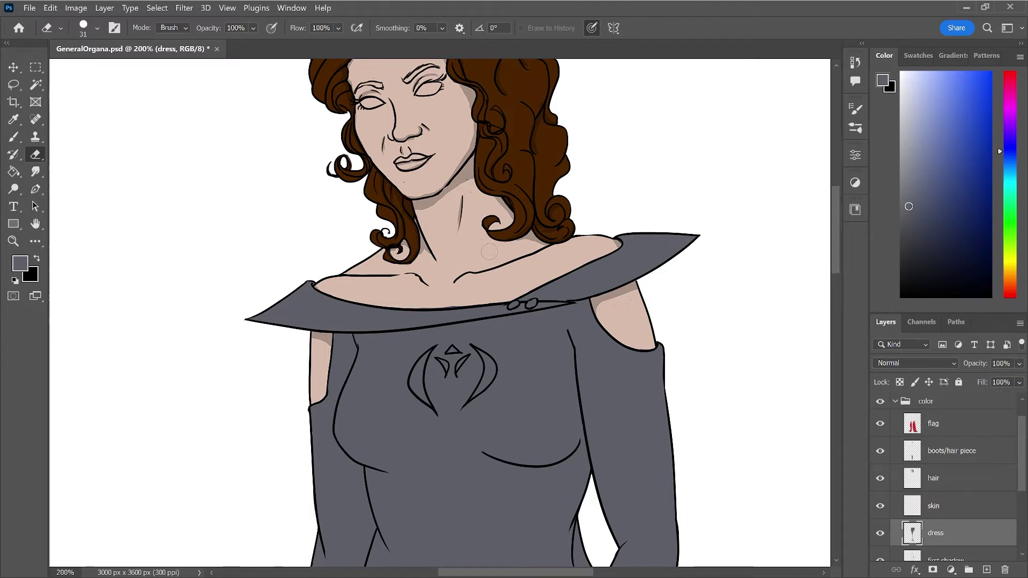
- Hide the base layer to lighten the skin and sample the skin colour from the neck
{"action": "left_click", "coordinate": [958, 508]}
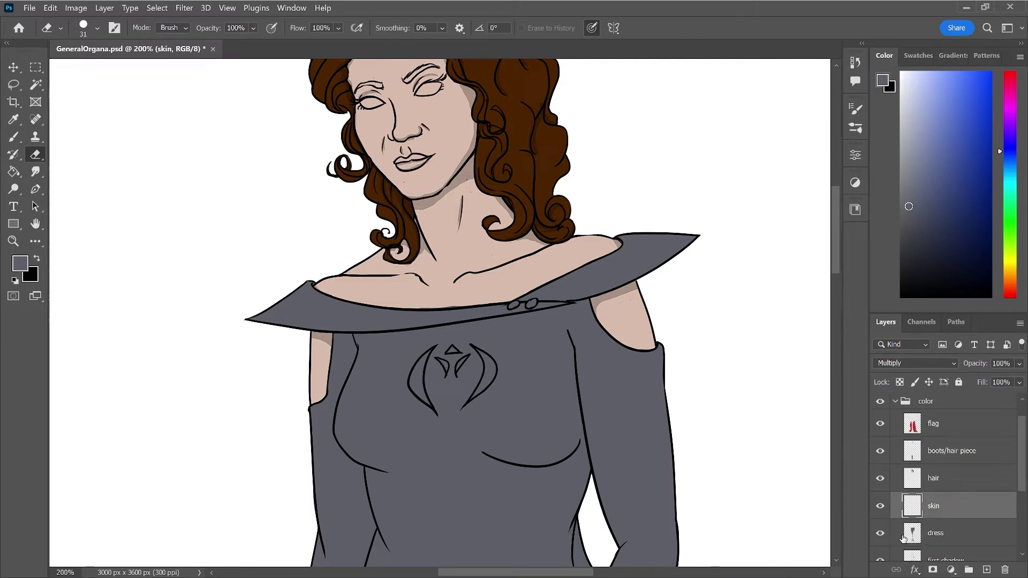
{"action": "left_click_drag", "start_coordinate": [1023, 469], "coordinate": [1024, 494]}
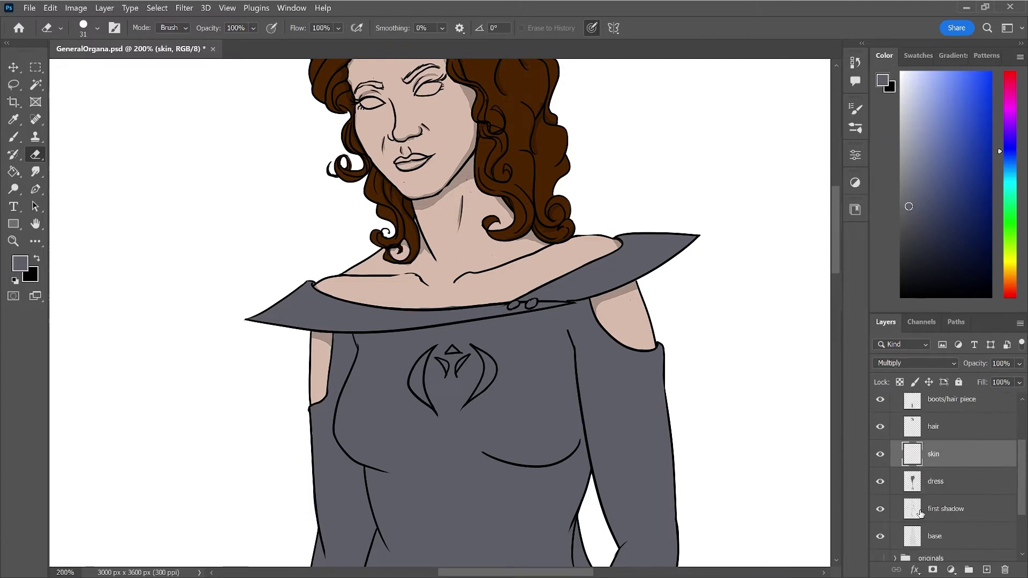
{"action": "left_click", "coordinate": [880, 536]}
{"action": "key", "text": "x"}
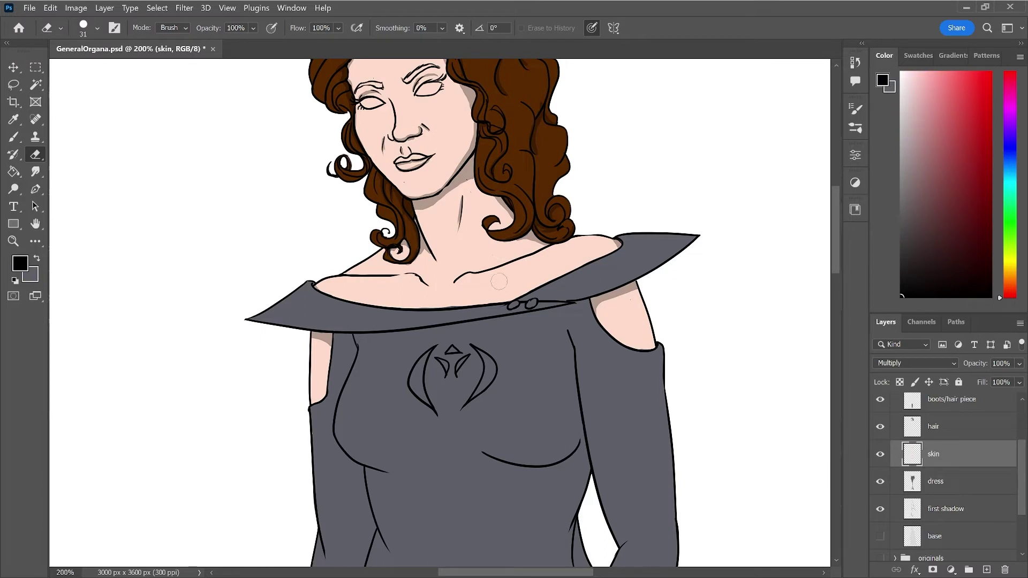
{"action": "key", "text": "i"}
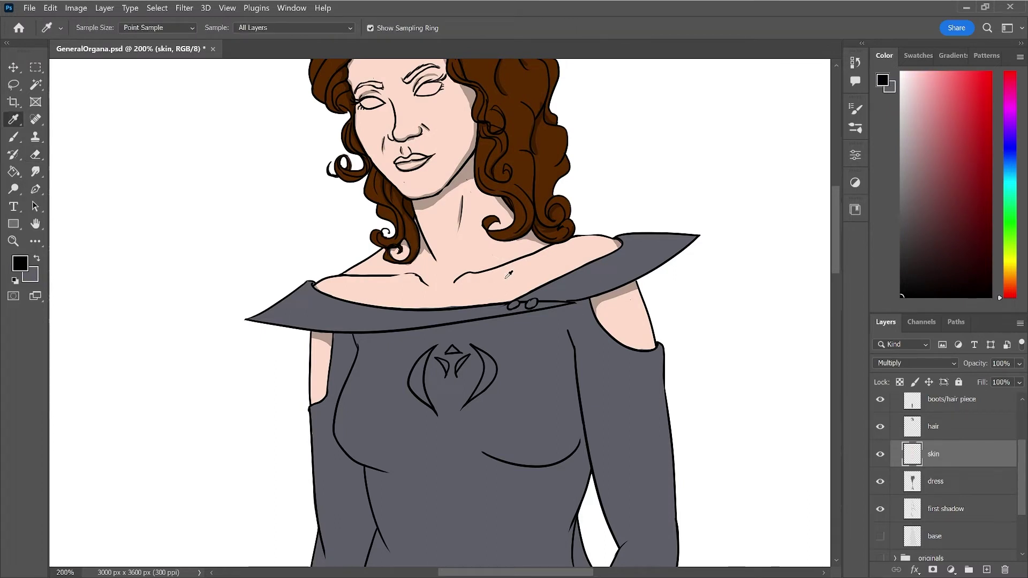
{"action": "left_click", "coordinate": [508, 274]}
{"action": "key", "text": "b"}
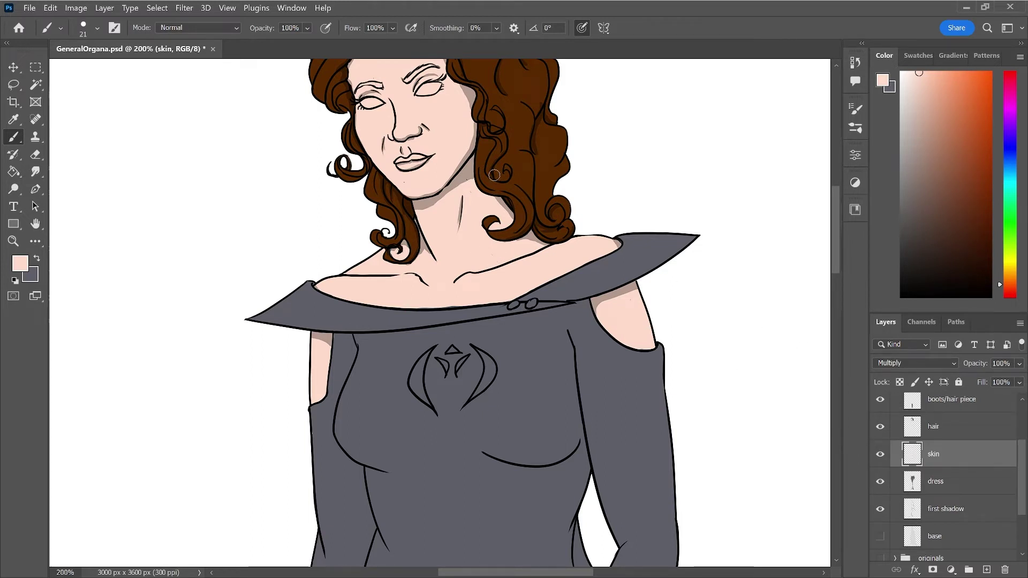
- Touch up the gown edges on the dress layer with grey
{"action": "left_click", "coordinate": [963, 483]}
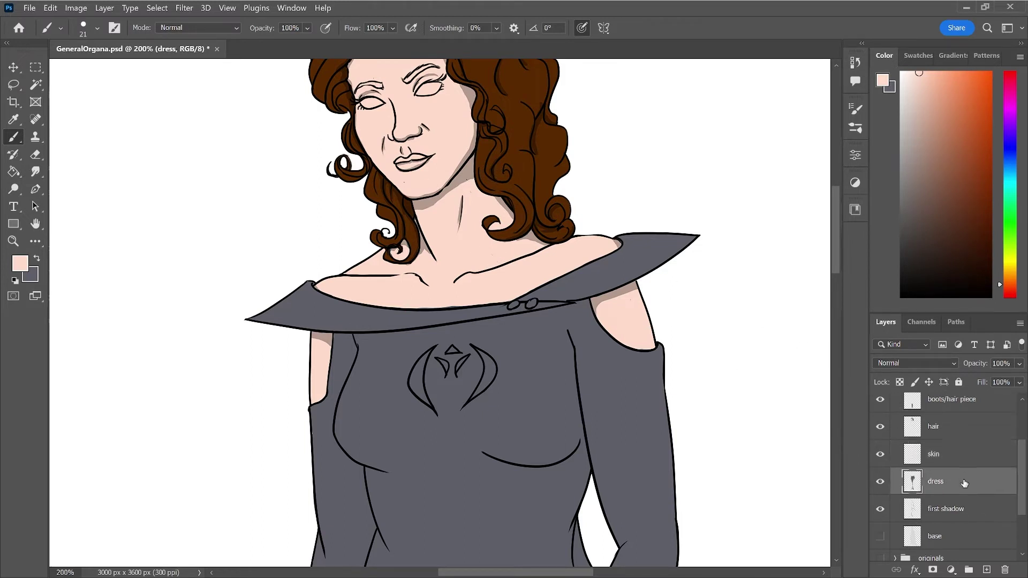
{"action": "key", "text": "e"}
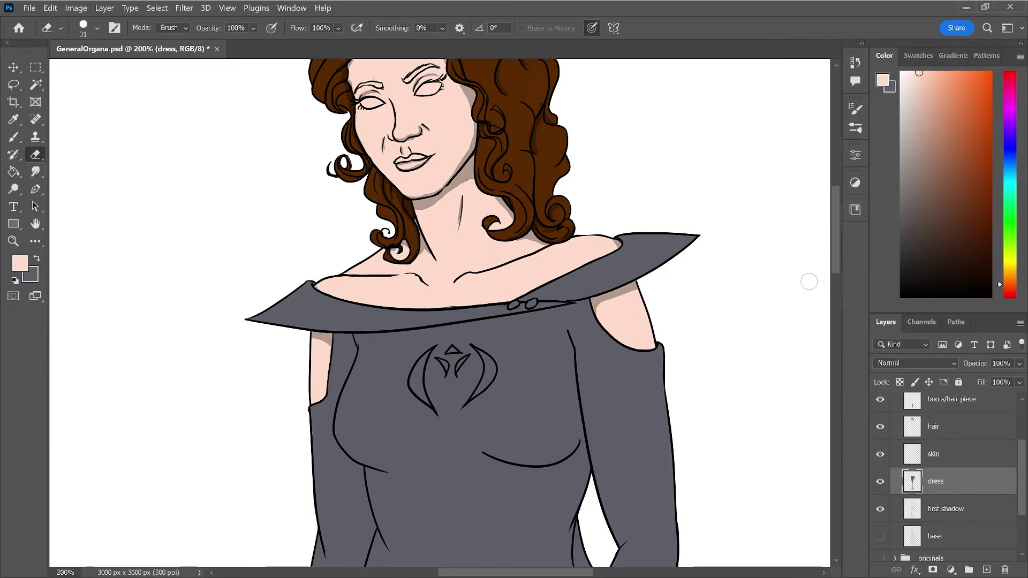
{"action": "key", "text": "b"}
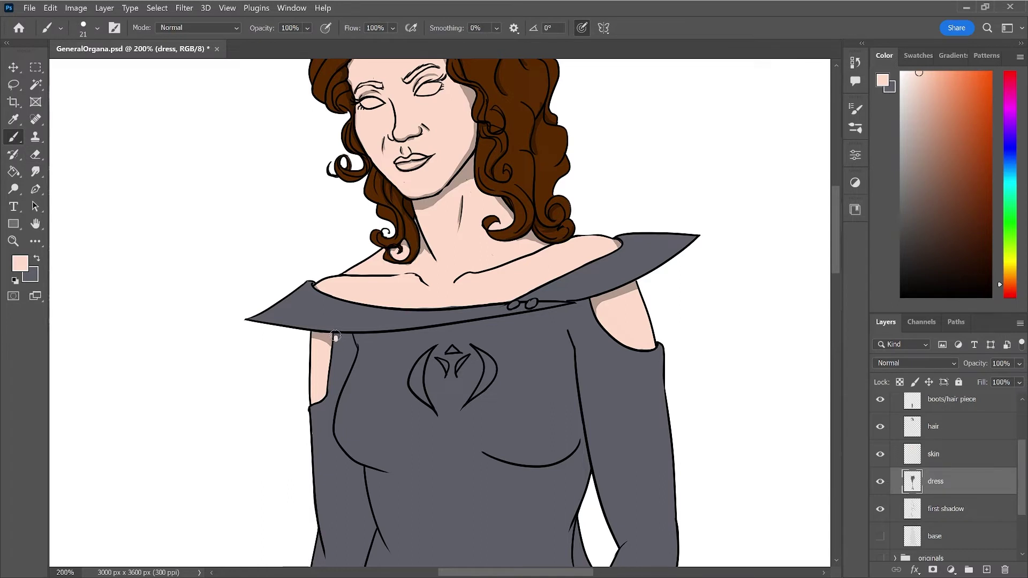
{"action": "key", "text": "x"}
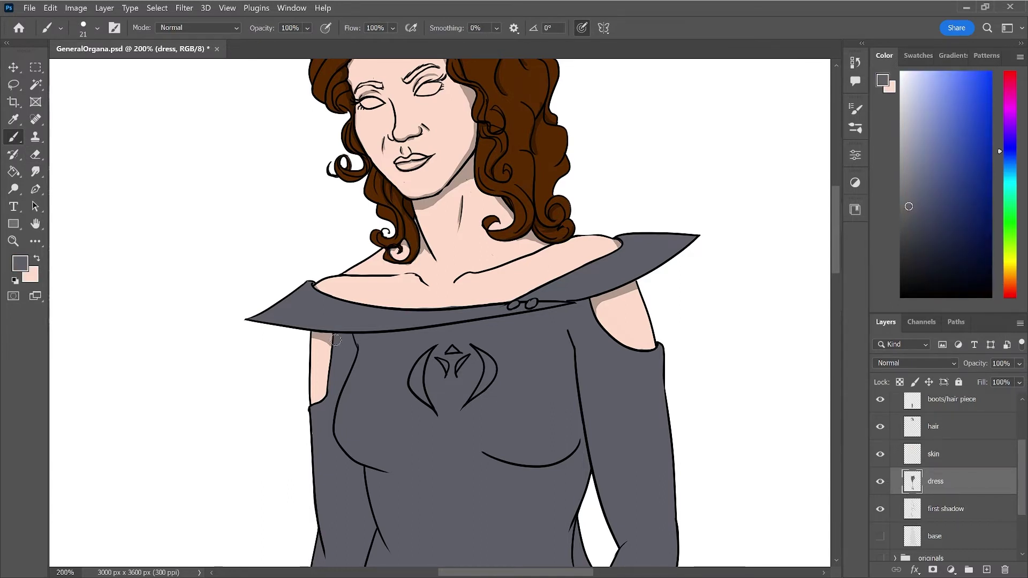
{"action": "key", "text": "e"}
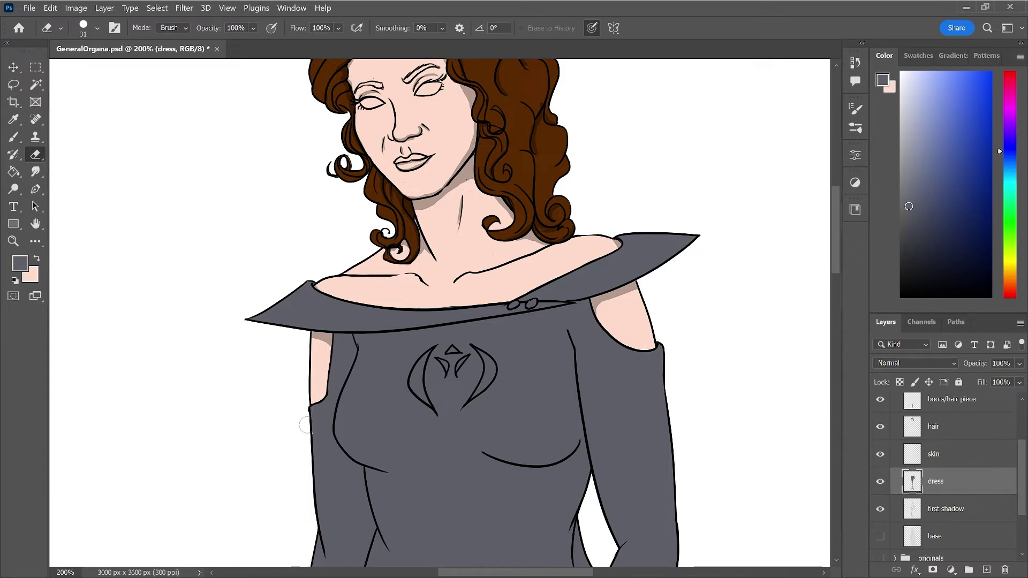
{"action": "key", "text": "b"}
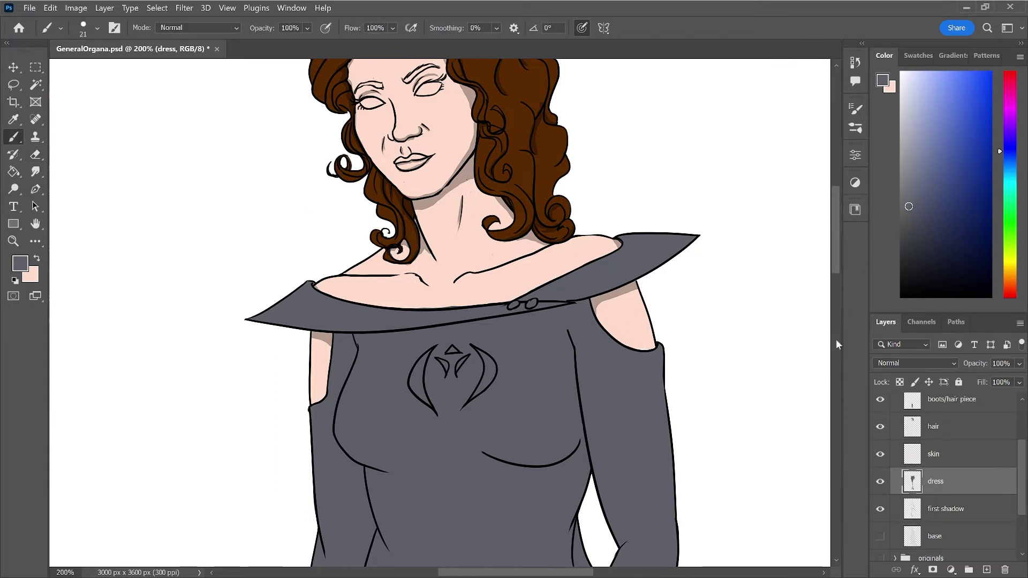
{"action": "left_click_drag", "start_coordinate": [834, 264], "coordinate": [833, 247]}
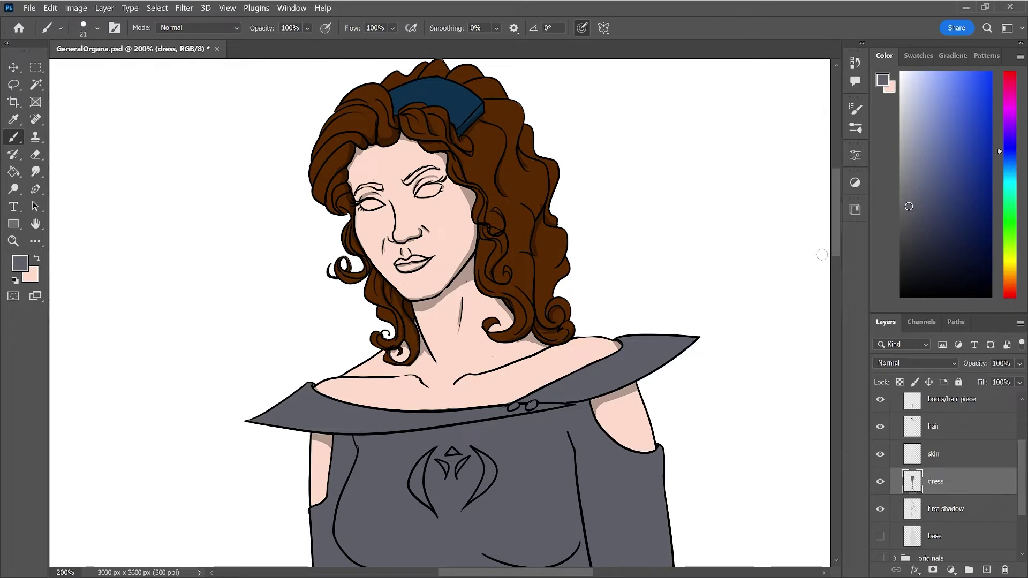
- Magic-wand the white background, lasso the head and neckline, then deselect for erasing
{"action": "key", "text": "l"}
{"action": "key", "text": "w"}
{"action": "left_click", "coordinate": [679, 268]}
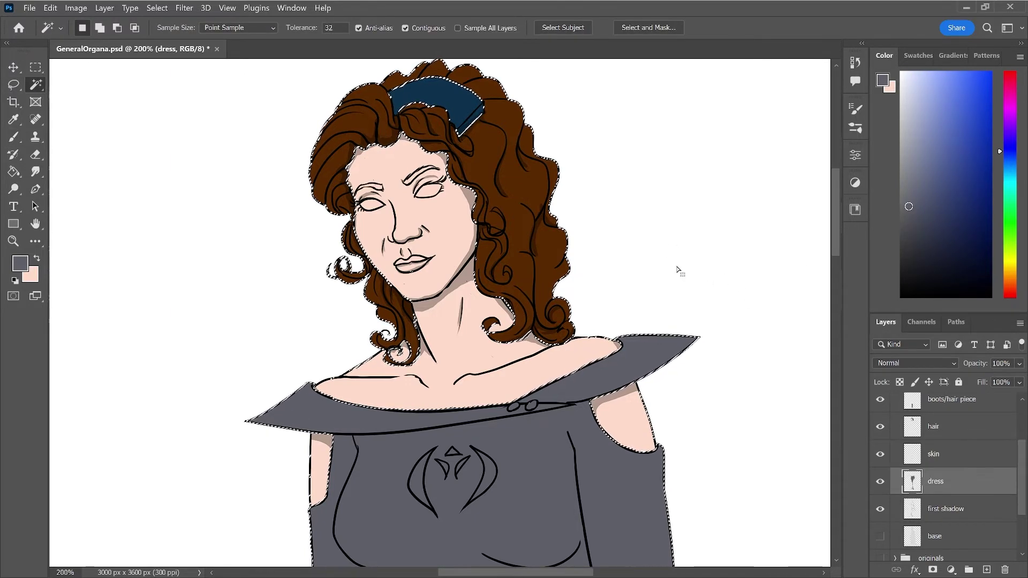
{"action": "key", "text": "l"}
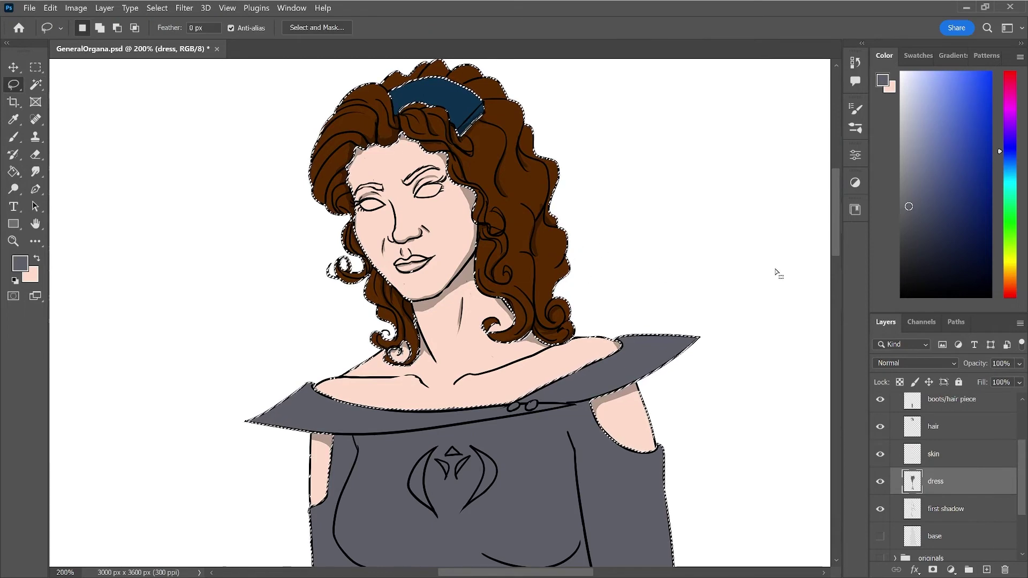
{"action": "scroll", "coordinate": [833, 244], "scroll_direction": "up", "scroll_amount": 2}
{"action": "scroll", "coordinate": [833, 243], "scroll_direction": "up", "scroll_amount": 1}
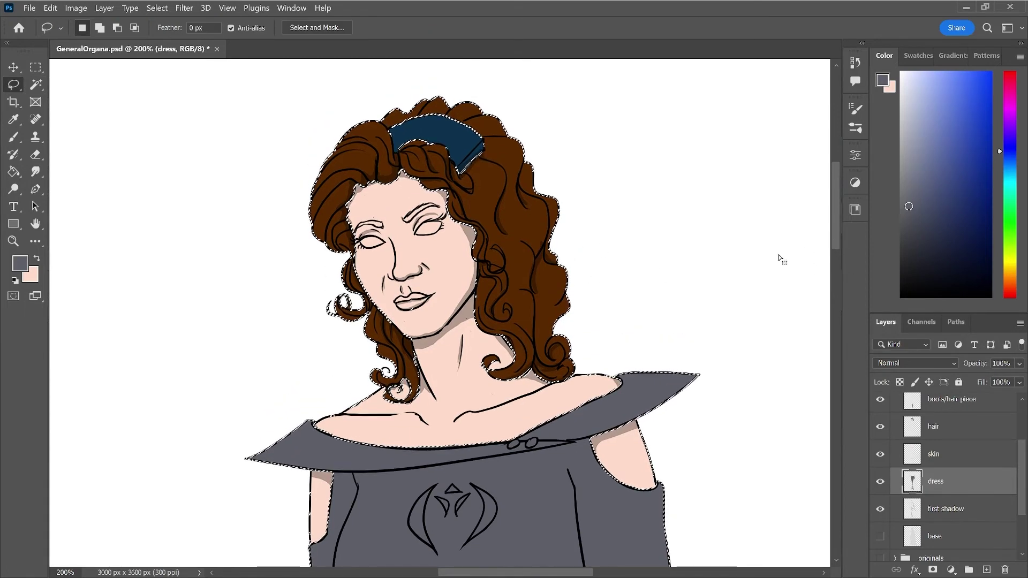
{"action": "left_click", "coordinate": [606, 355]}
{"action": "mouse_move", "coordinate": [609, 346]}
{"action": "left_mouse_down"}
{"action": "mouse_move", "coordinate": [588, 400]}
{"action": "mouse_move", "coordinate": [511, 427]}
{"action": "mouse_move", "coordinate": [388, 445]}
{"action": "mouse_move", "coordinate": [314, 422]}
{"action": "mouse_move", "coordinate": [256, 145]}
{"action": "mouse_move", "coordinate": [570, 89]}
{"action": "mouse_move", "coordinate": [613, 375]}
{"action": "left_mouse_up"}
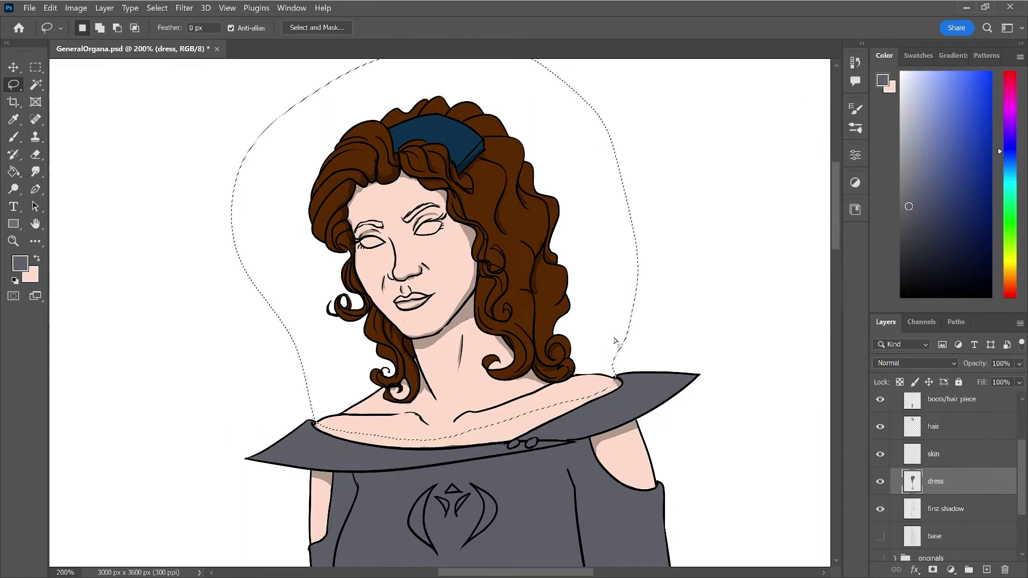
{"action": "left_click", "coordinate": [670, 293]}
{"action": "key", "text": "e"}
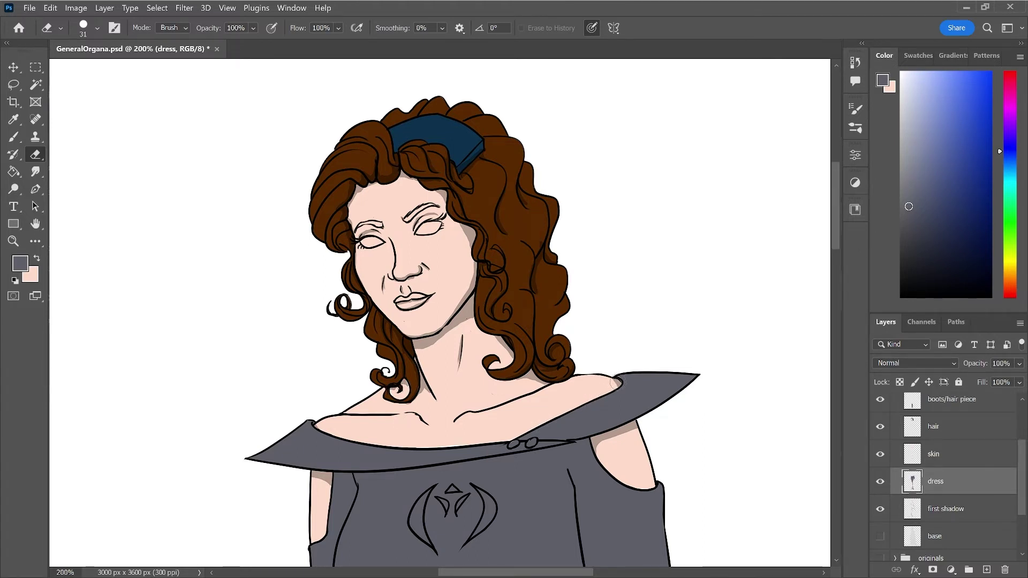
- Switch to the skin layer, brush with the skin pink, and zoom out to the whole figure
{"action": "key", "text": "b"}
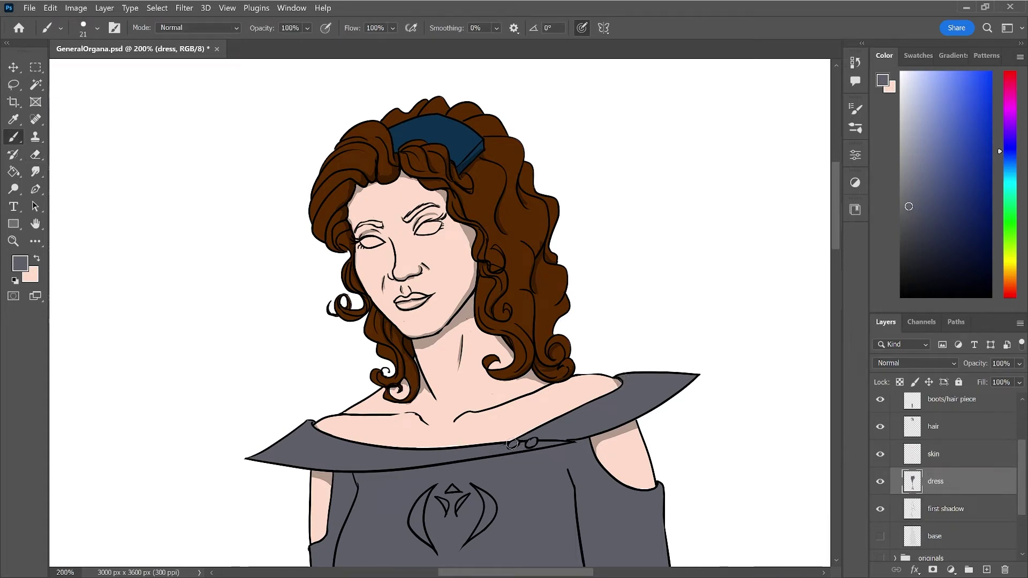
{"action": "key", "text": "e"}
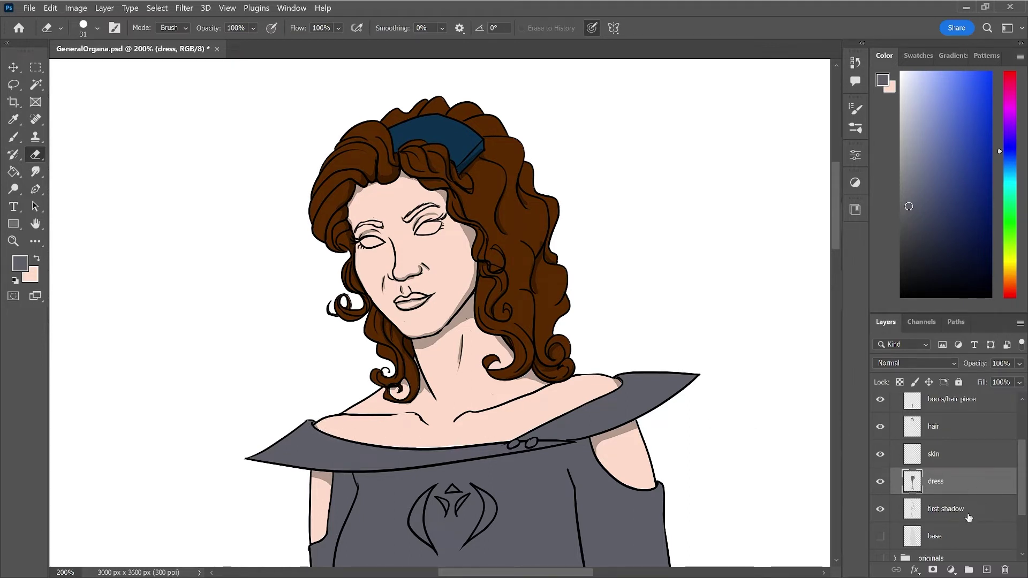
{"action": "left_click", "coordinate": [963, 460]}
{"action": "key", "text": "x"}
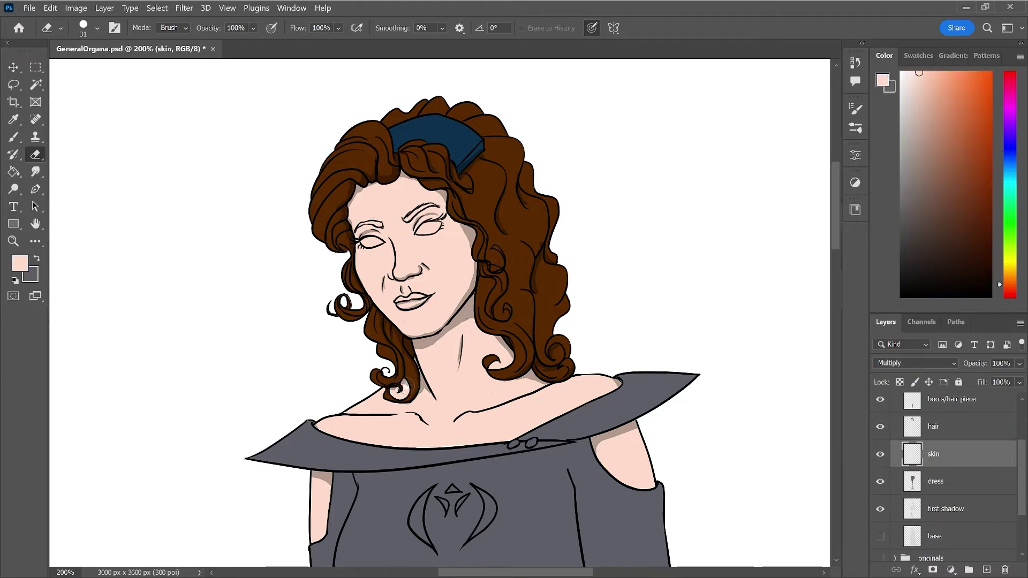
{"action": "key", "text": "b"}
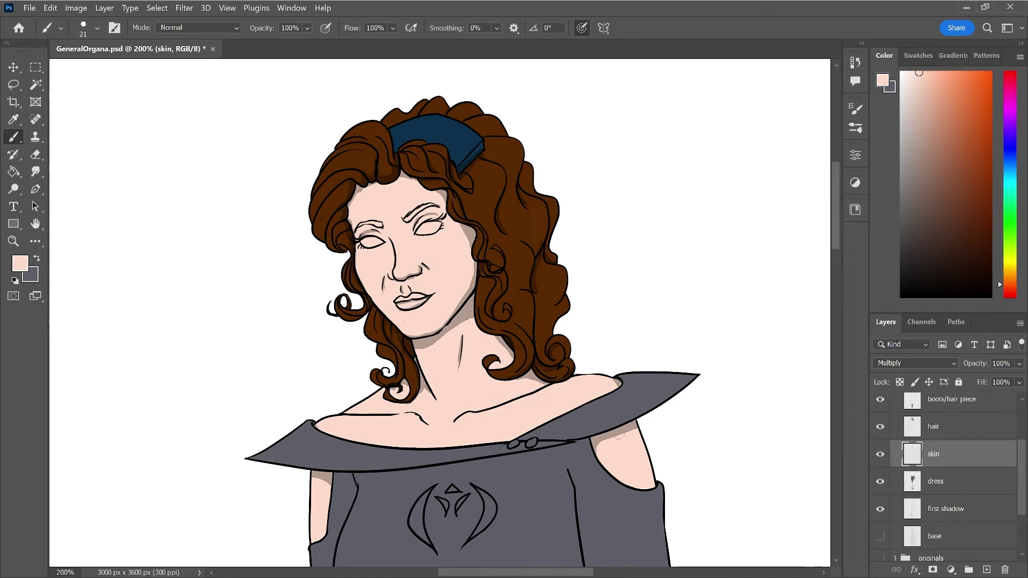
{"action": "key", "text": "ctrl+minus"}
{"action": "key", "text": "ctrl+minus"}
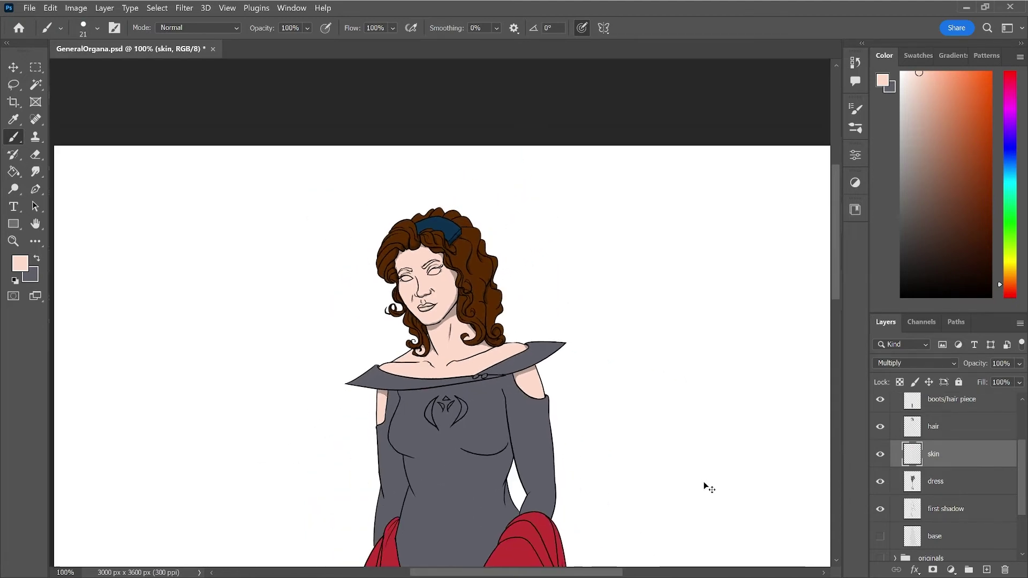
- On the hair layer, sample the dark brown and paint over both eyebrows
{"action": "left_click", "coordinate": [957, 435]}
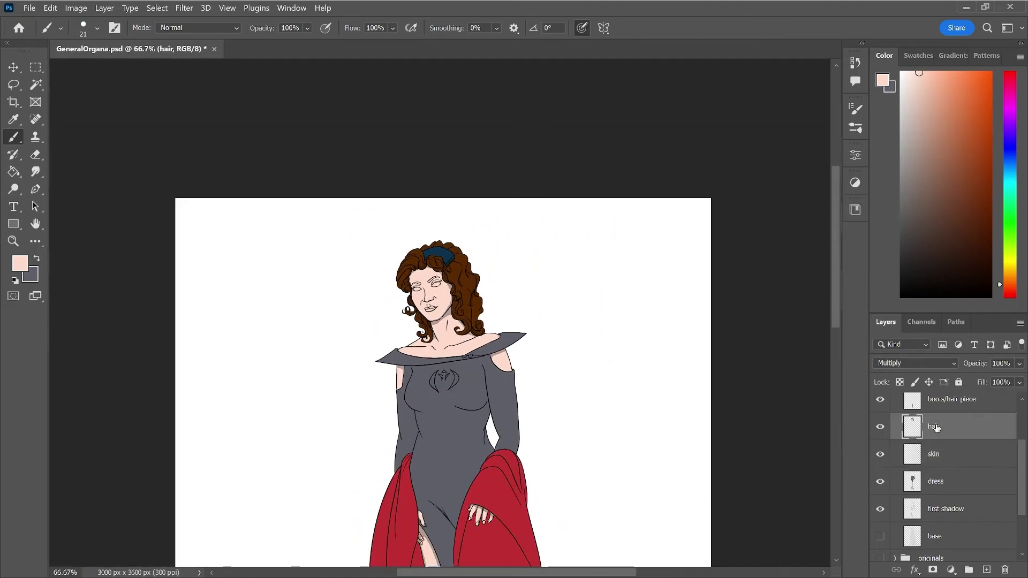
{"action": "key", "text": "ctrl+plus"}
{"action": "key", "text": "ctrl+plus"}
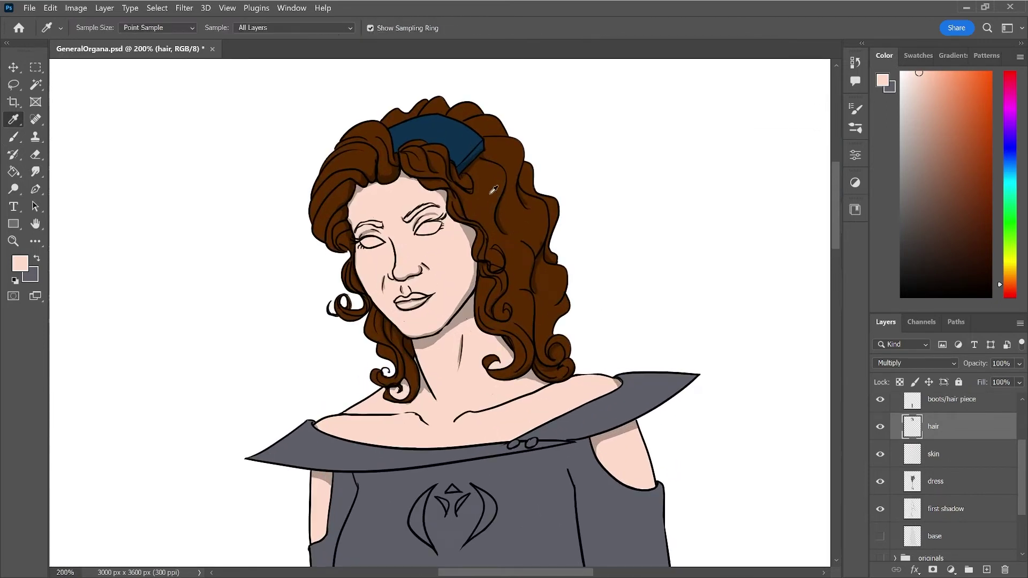
{"action": "left_click", "coordinate": [487, 188], "text": "alt"}
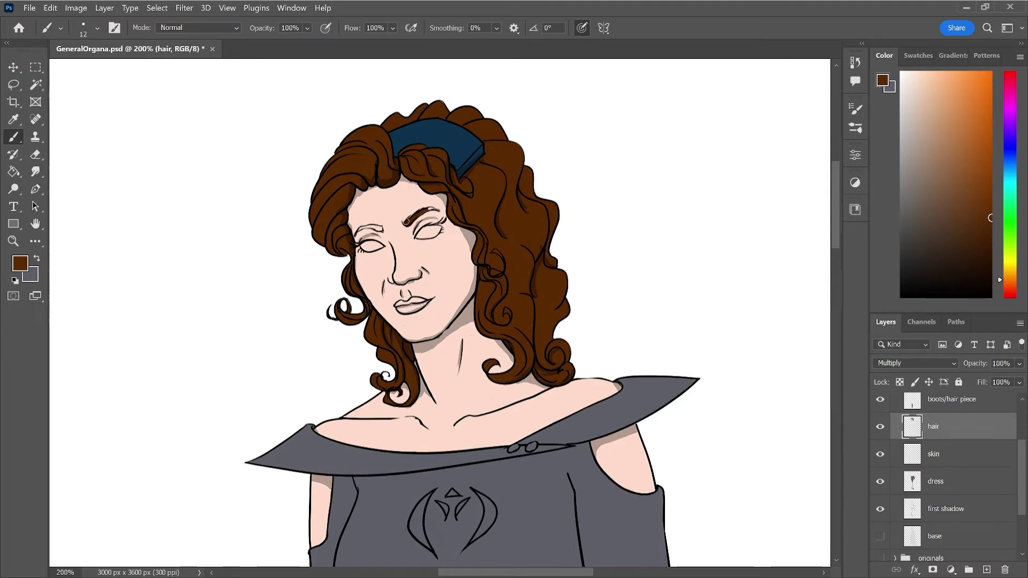
{"action": "left_click_drag", "start_coordinate": [419, 212], "coordinate": [429, 209]}
{"action": "left_click", "coordinate": [379, 228]}
{"action": "left_click_drag", "start_coordinate": [378, 228], "coordinate": [369, 225]}
{"action": "left_click_drag", "start_coordinate": [372, 227], "coordinate": [368, 228]}
{"action": "scroll", "coordinate": [1019, 455], "scroll_direction": "up", "scroll_amount": 2}
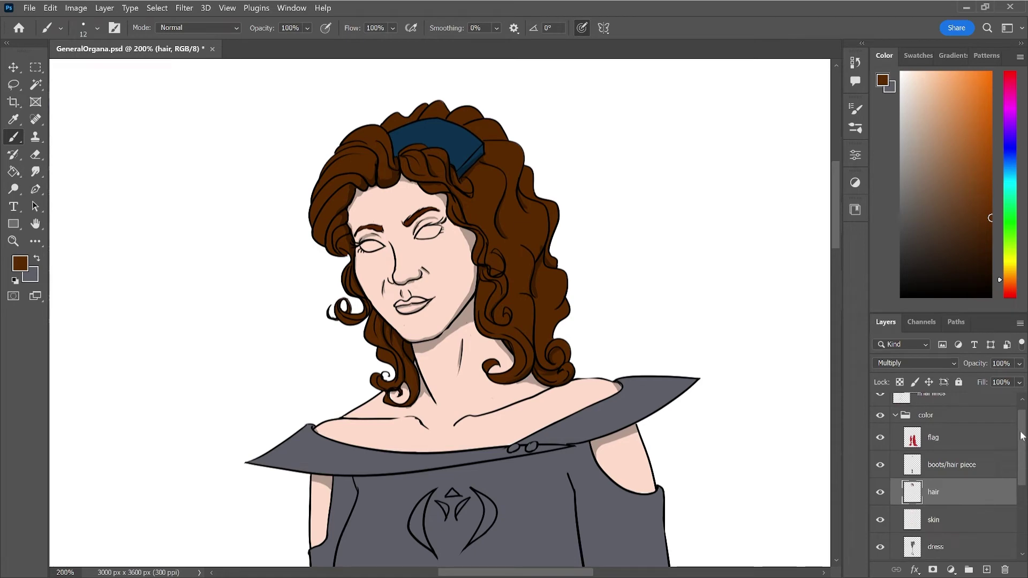
{"action": "scroll", "coordinate": [1023, 436], "scroll_direction": "up", "scroll_amount": 1}
{"action": "left_click", "coordinate": [949, 411]}
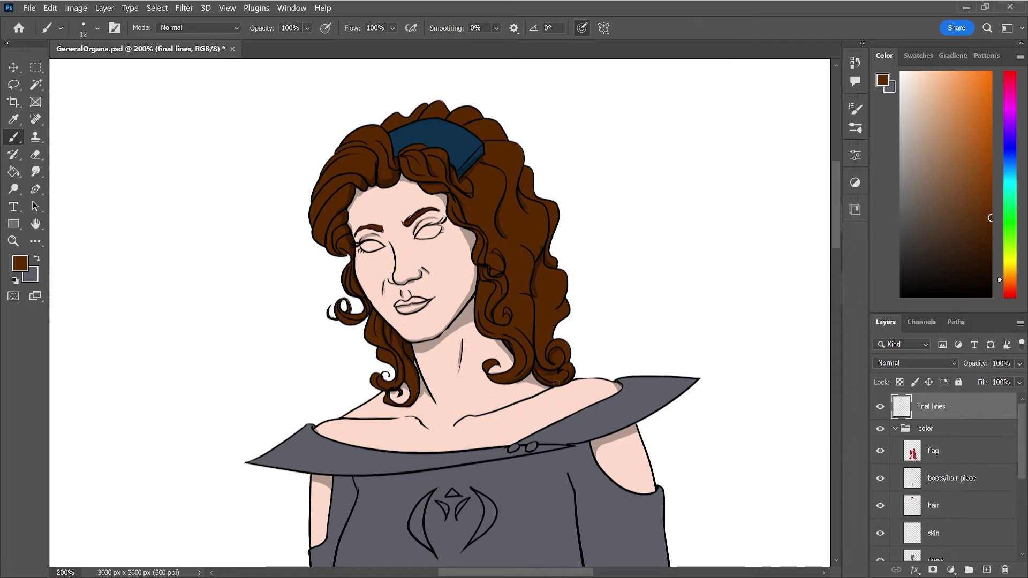
{"action": "key", "text": "e"}
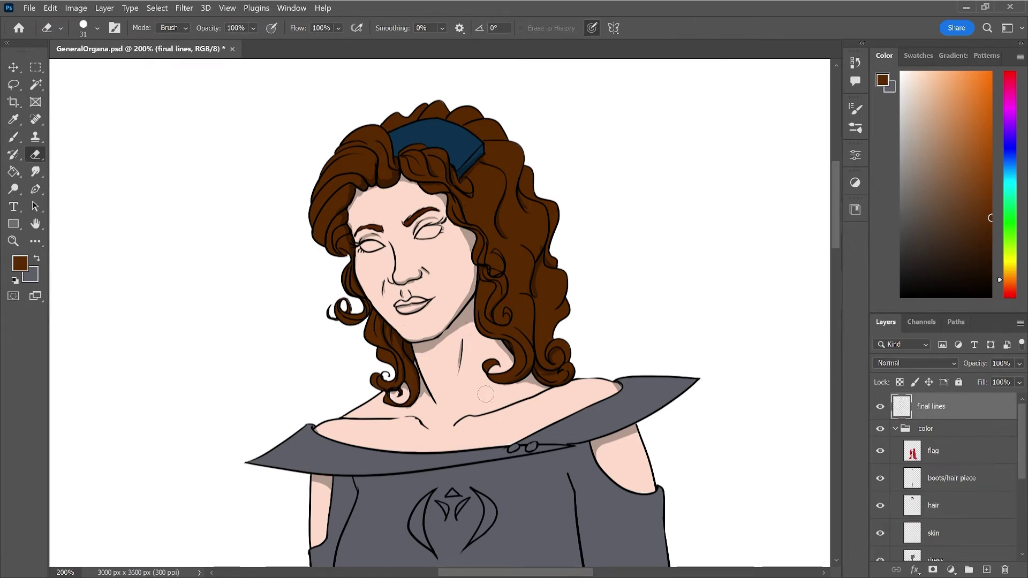
{"action": "left_click", "coordinate": [879, 429]}
{"action": "left_click", "coordinate": [879, 428]}
{"action": "scroll", "coordinate": [1022, 436], "scroll_direction": "down", "scroll_amount": 5}
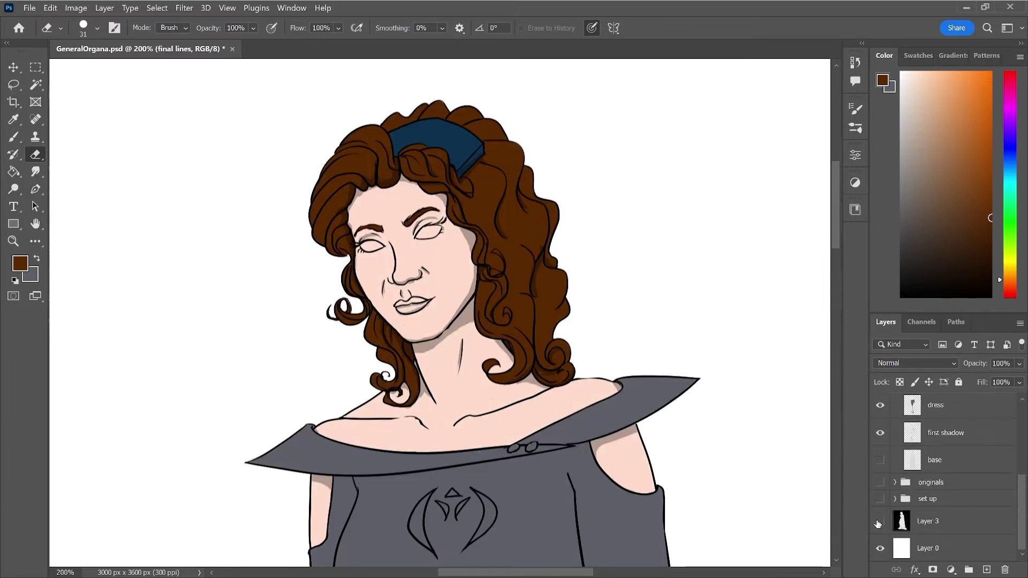
{"action": "left_click", "coordinate": [880, 522]}
{"action": "left_click", "coordinate": [881, 549]}
{"action": "left_click", "coordinate": [880, 432]}
{"action": "left_click", "coordinate": [881, 433]}
{"action": "left_click_drag", "start_coordinate": [1020, 492], "coordinate": [1013, 442]}
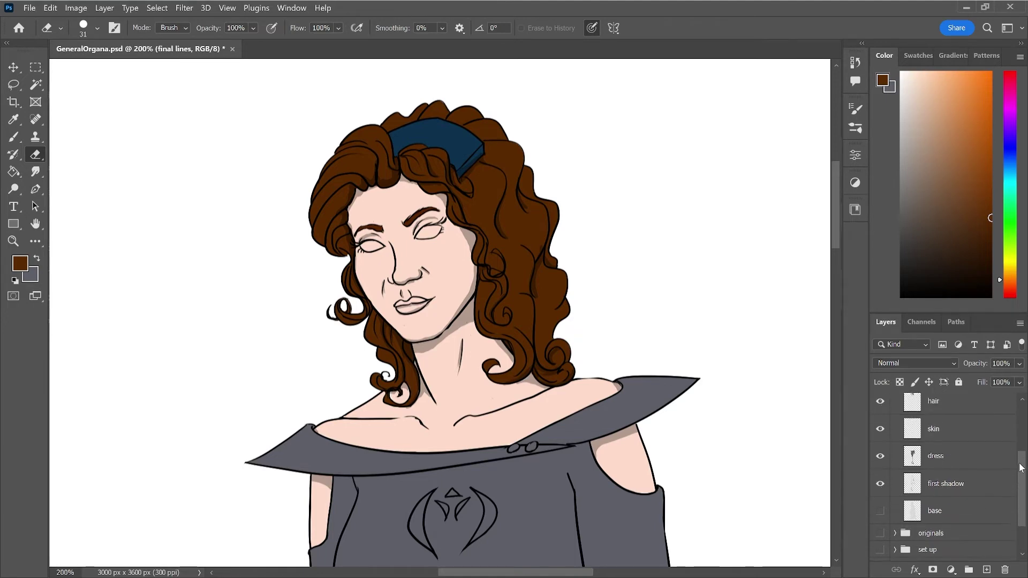
{"action": "left_click", "coordinate": [879, 459]}
{"action": "left_click", "coordinate": [934, 463]}
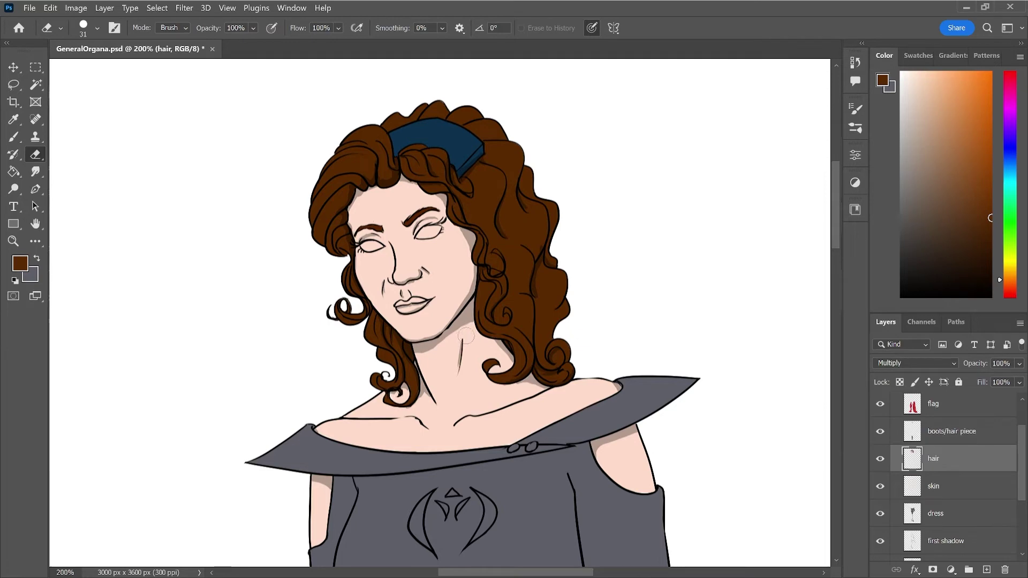
{"action": "key", "text": "w"}
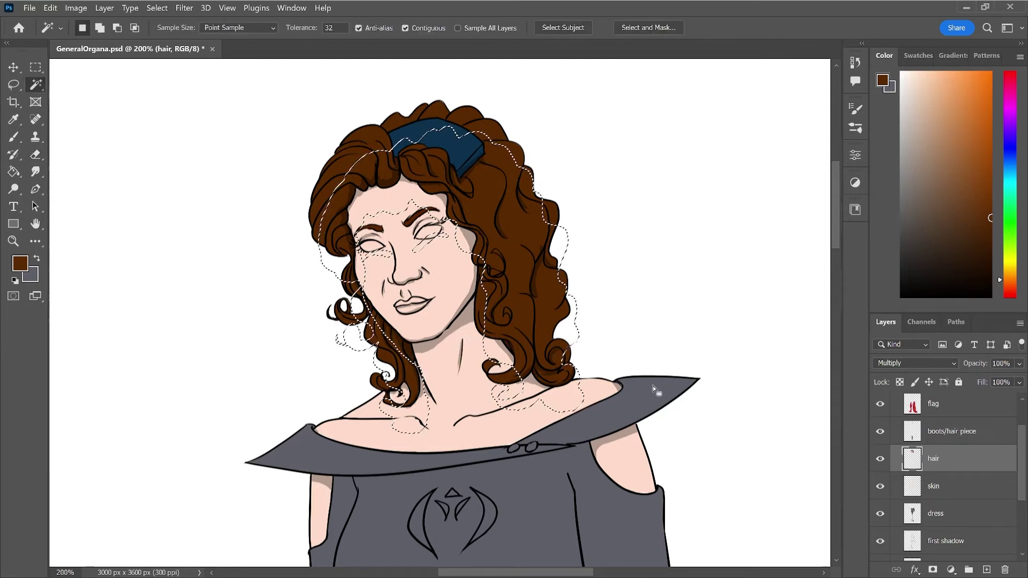
- Select then drop the hair fill, zoom out to the whole figure, and save
{"action": "left_click", "coordinate": [623, 238]}
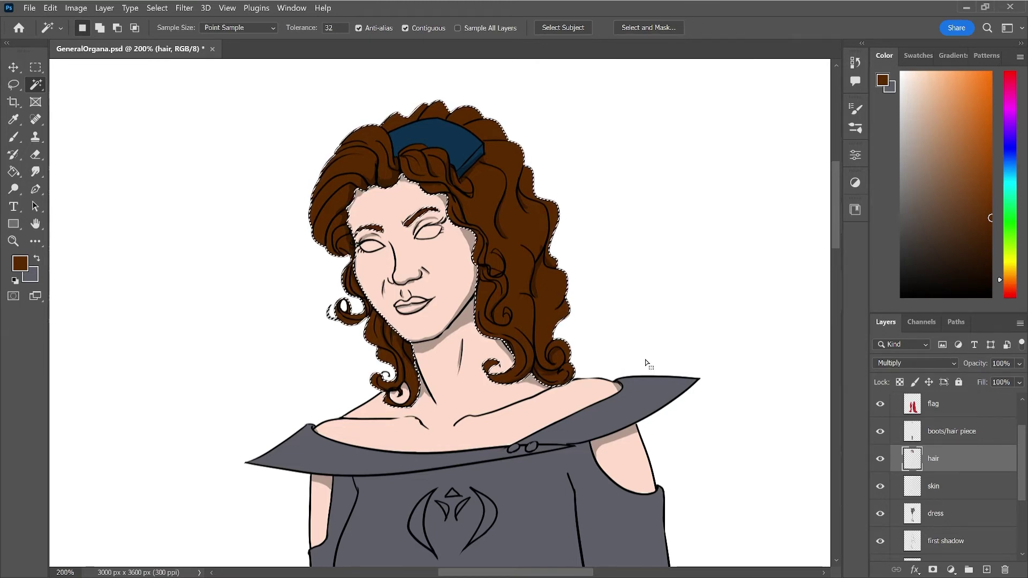
{"action": "key", "text": "l"}
{"action": "key", "text": "ctrl+d"}
{"action": "key", "text": "ctrl+minus"}
{"action": "key", "text": "ctrl+minus"}
{"action": "key", "text": "ctrl+minus"}
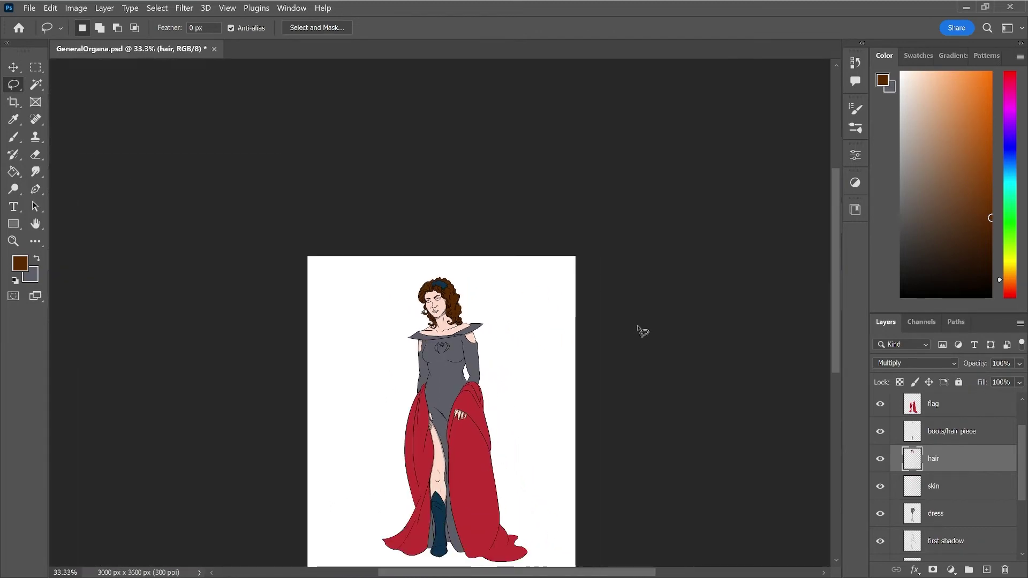
{"action": "key", "text": "ctrl+s"}
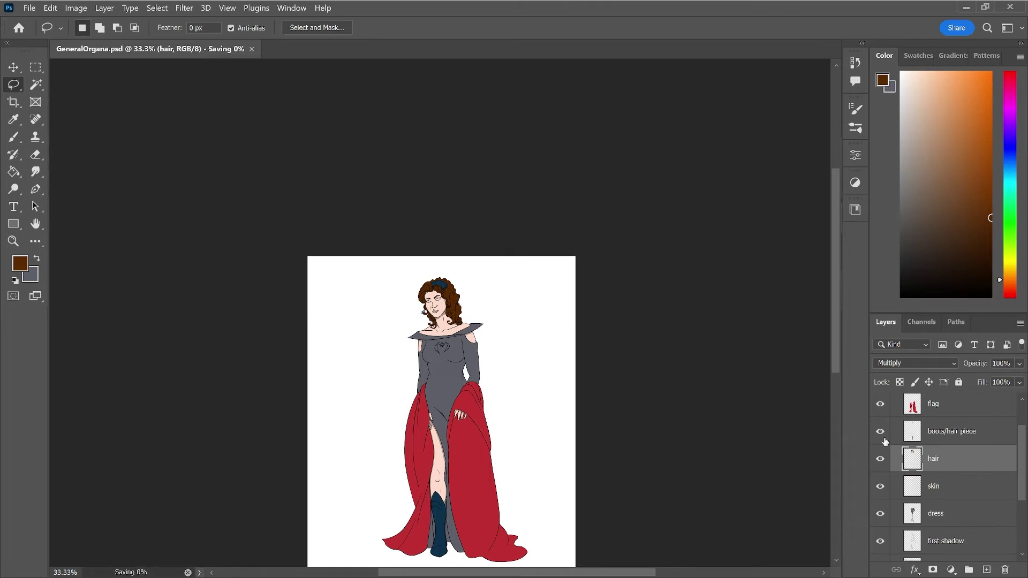
- Set the dress layer's blend mode to Multiply and save the document
{"action": "left_click", "coordinate": [956, 520]}
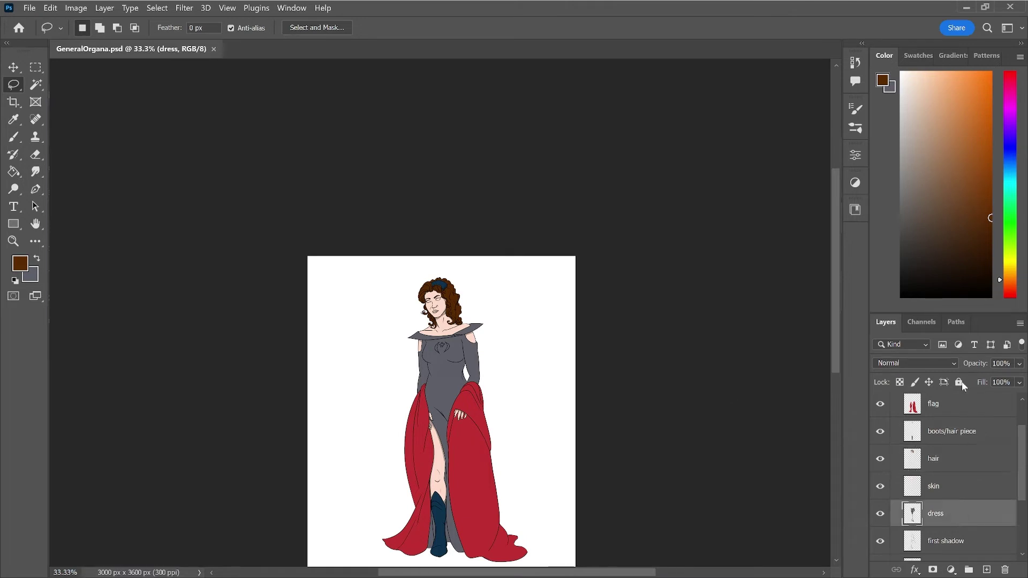
{"action": "left_click", "coordinate": [950, 364]}
{"action": "left_click", "coordinate": [918, 291]}
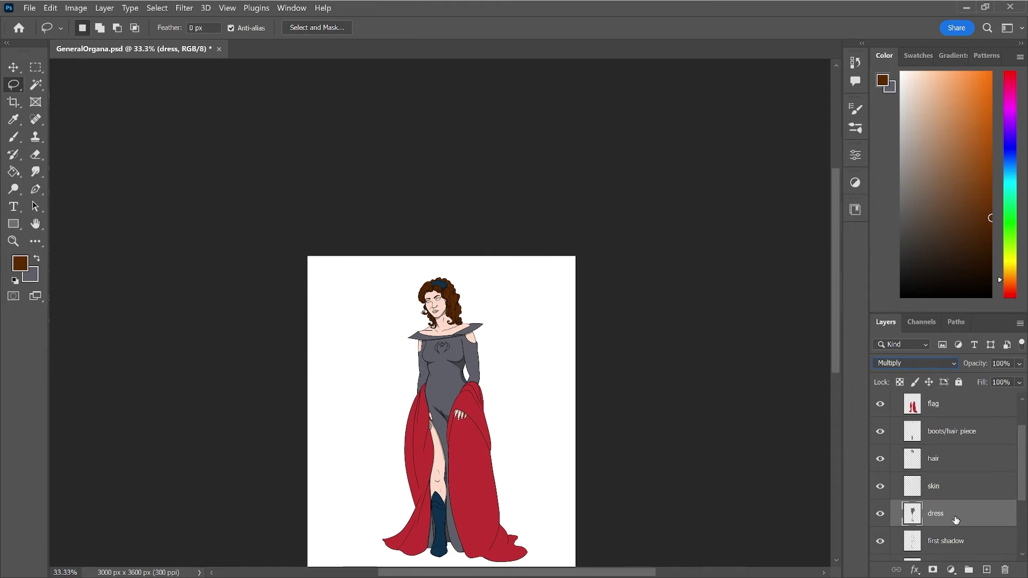
{"action": "key", "text": "ctrl+s"}
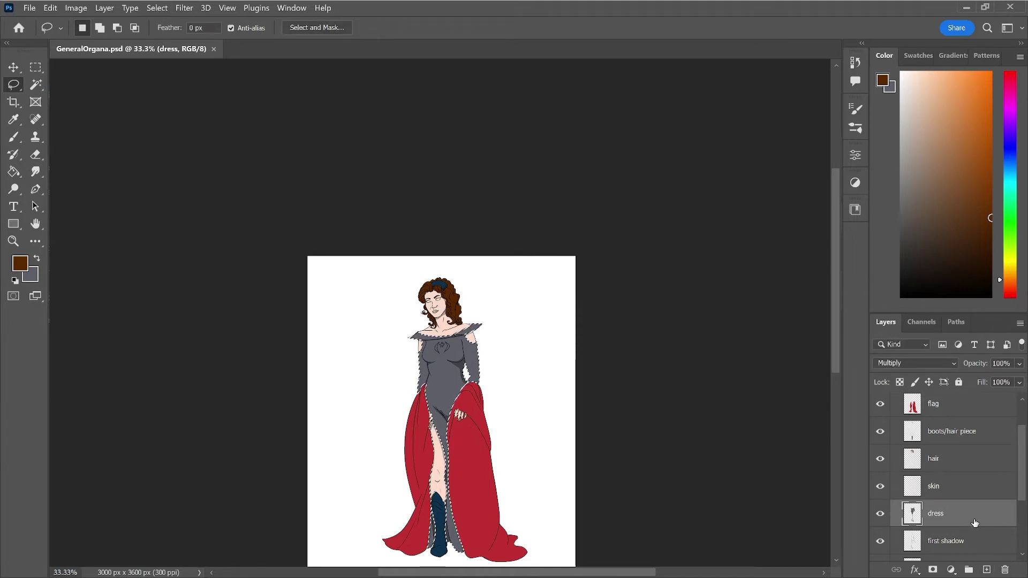
- Clear the dress selection and remove the trial purple colour overlay
{"action": "key", "text": "ctrl+d"}
{"action": "key", "text": "space"}
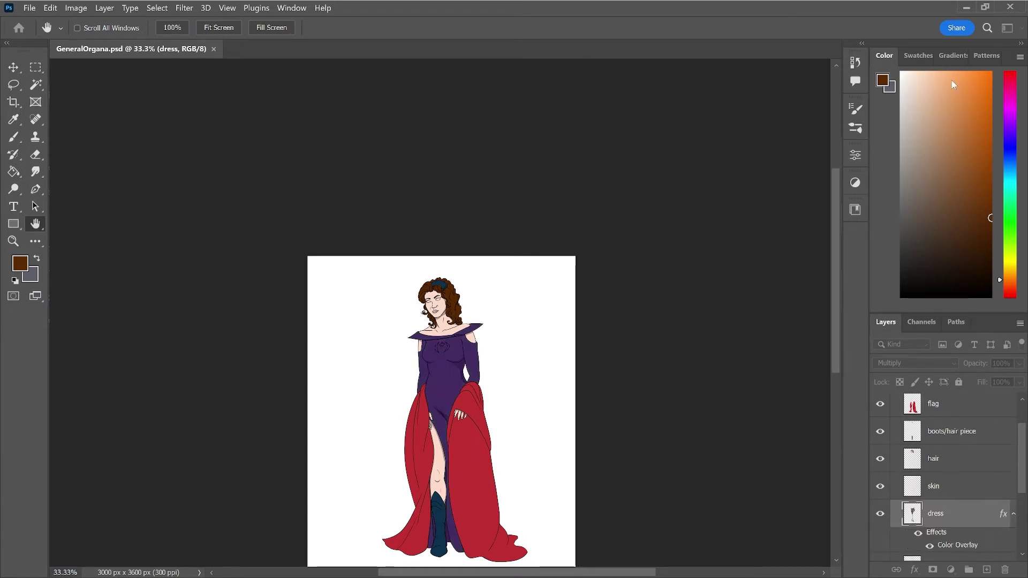
{"action": "key", "text": "ctrl+z"}
{"action": "key", "text": "x"}
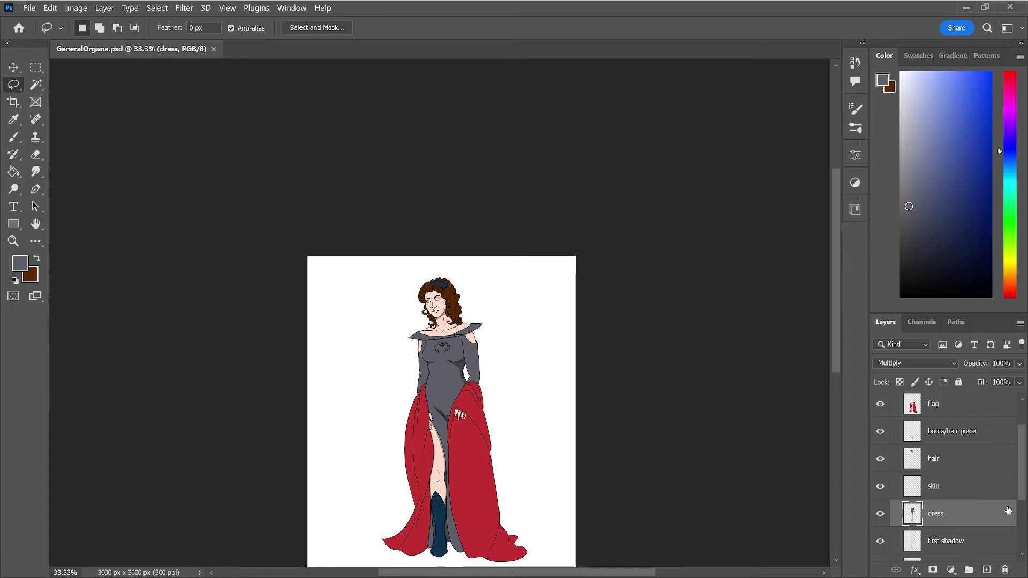
{"action": "key", "text": "space"}
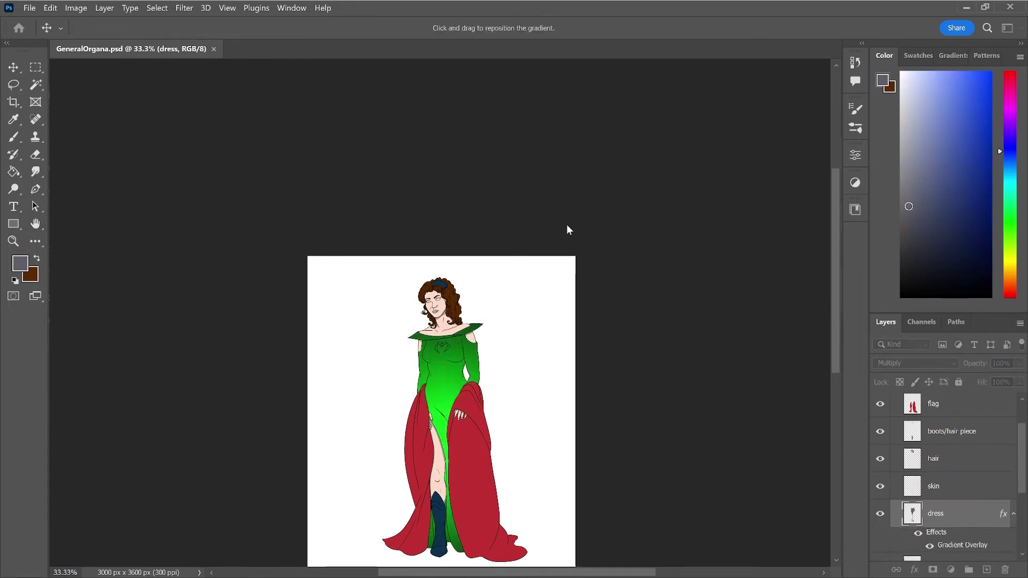
- Apply a dark near-black-to-grey gradient overlay to the dress and add Layer 4
{"action": "key", "text": "i"}
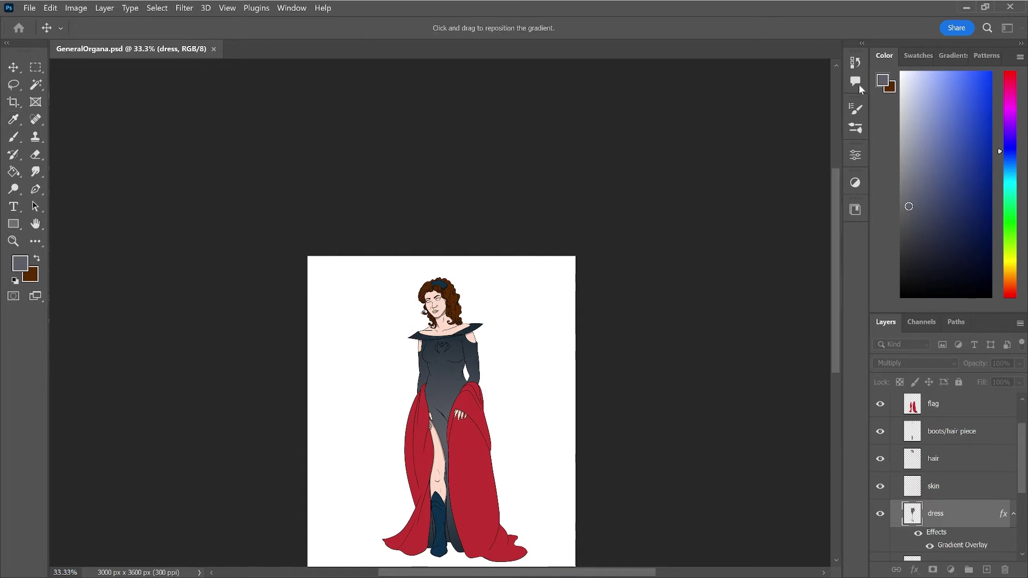
{"action": "key", "text": "Return"}
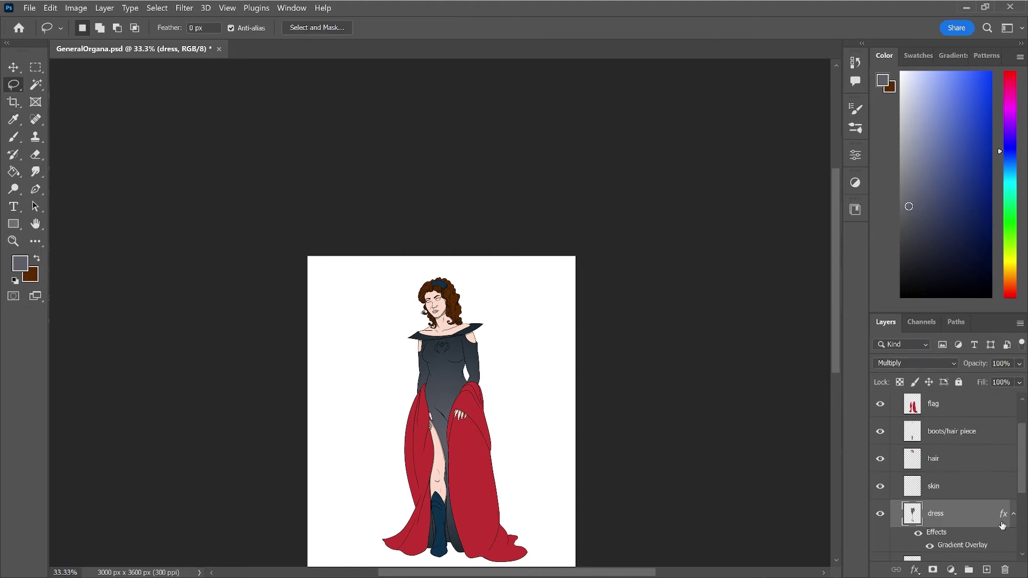
{"action": "left_click", "coordinate": [987, 569]}
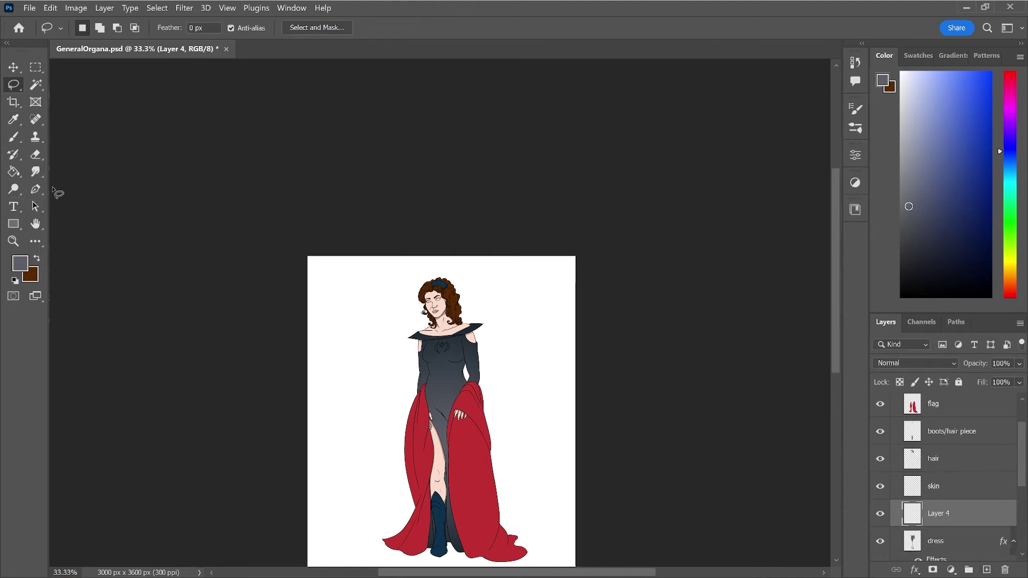
- Save, then add a new layer named 'symbol' above the colour group
{"action": "key", "text": "ctrl+s"}
{"action": "scroll", "coordinate": [986, 457], "scroll_direction": "up", "scroll_amount": 2}
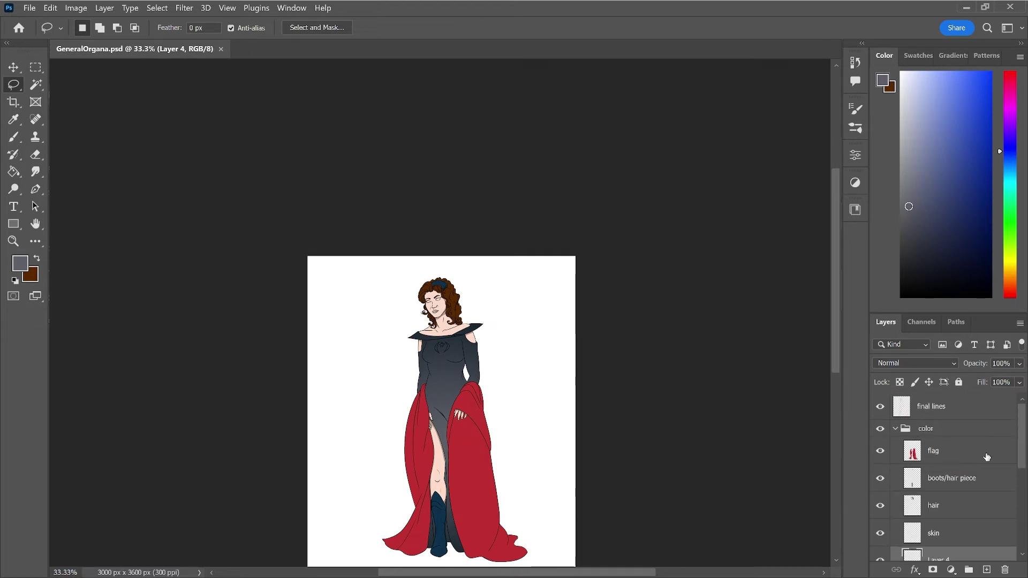
{"action": "key", "text": "ctrl+shift+alt+n"}
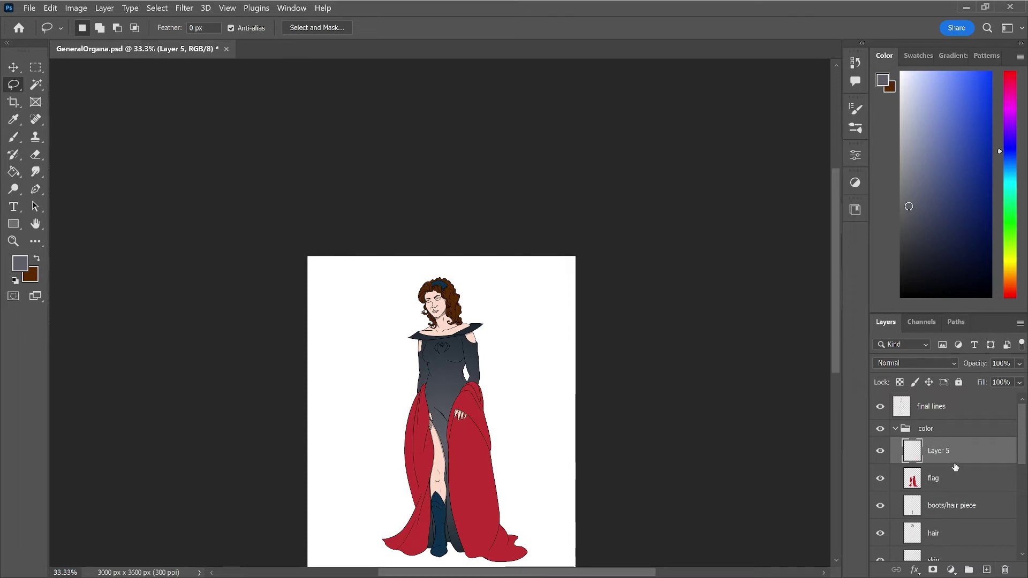
{"action": "double_click", "coordinate": [945, 452]}
{"action": "type", "text": "sy"}
{"action": "key", "text": "Return"}
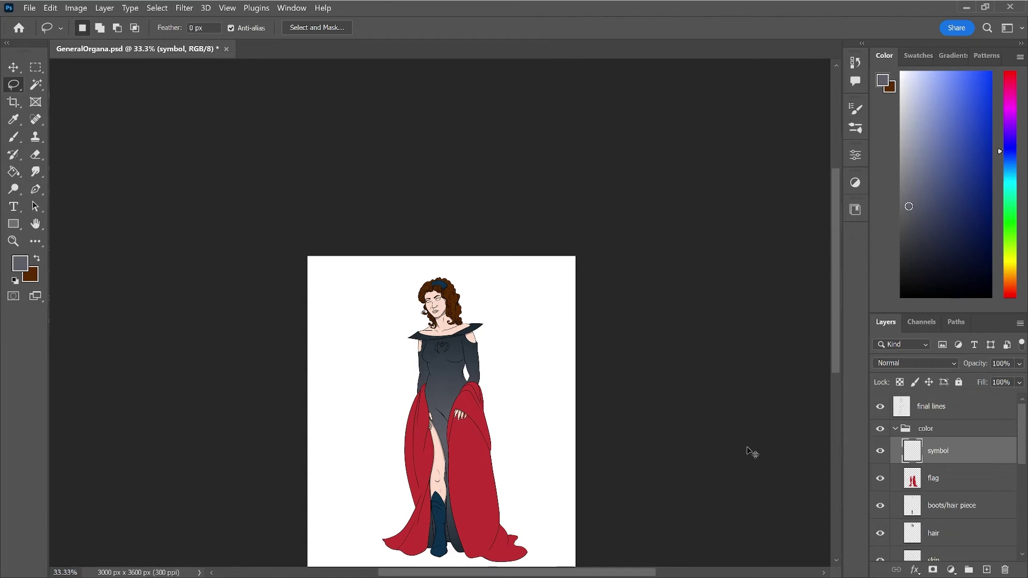
- Zoom to 200% on the chest symbol and set the Brush to a red hue
{"action": "key", "text": "ctrl+1"}
{"action": "key", "text": "ctrl+plus"}
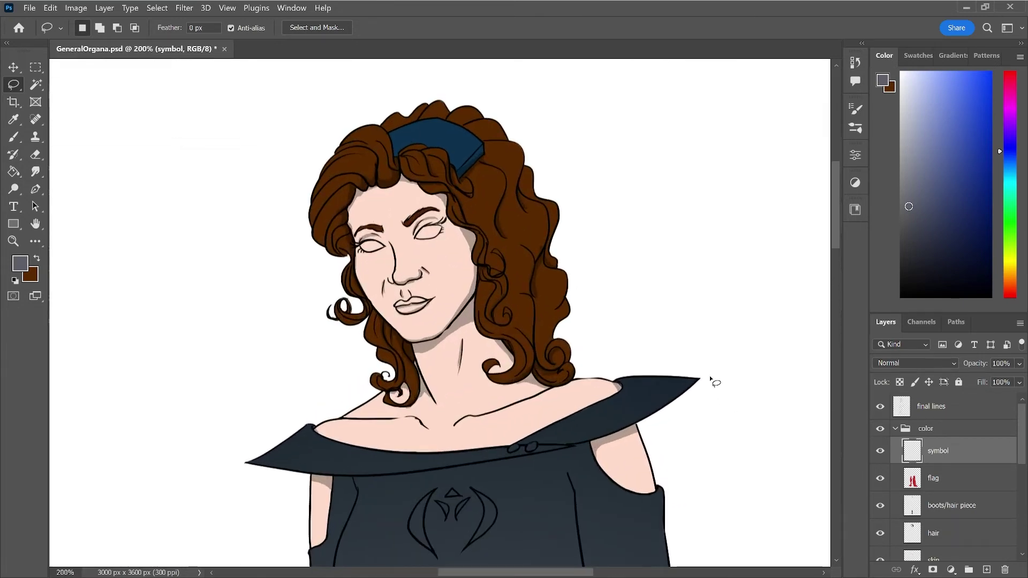
{"action": "scroll", "coordinate": [712, 381], "scroll_direction": "down", "scroll_amount": 3}
{"action": "scroll", "coordinate": [709, 361], "scroll_direction": "down", "scroll_amount": 2}
{"action": "scroll", "coordinate": [707, 360], "scroll_direction": "up", "scroll_amount": 3}
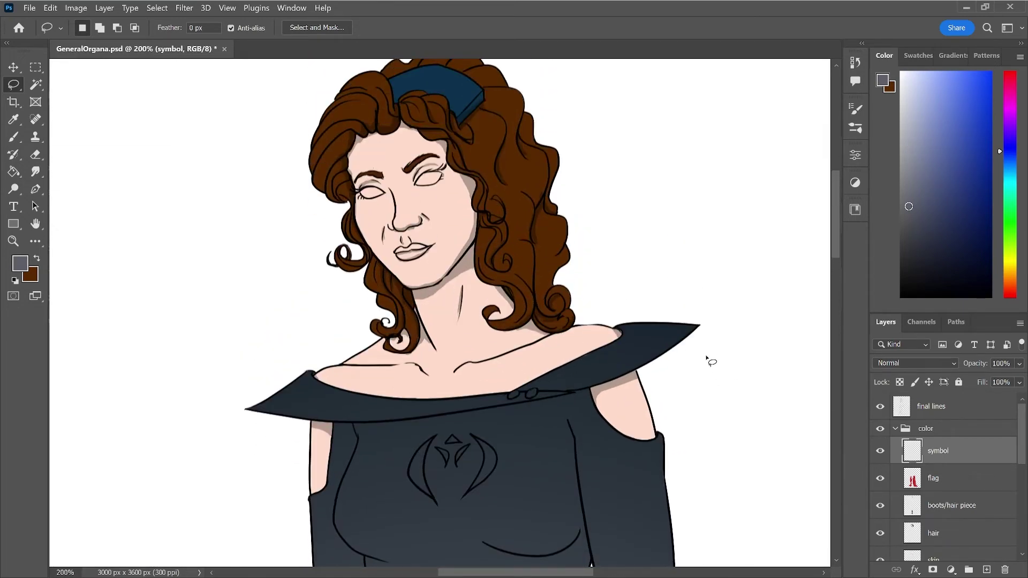
{"action": "scroll", "coordinate": [707, 360], "scroll_direction": "down", "scroll_amount": 2}
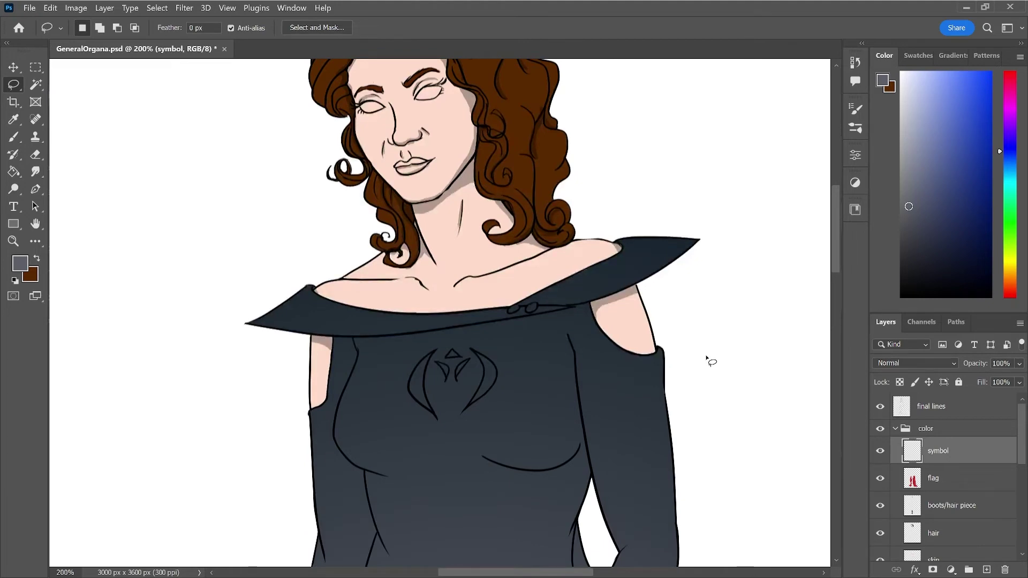
{"action": "key", "text": "b"}
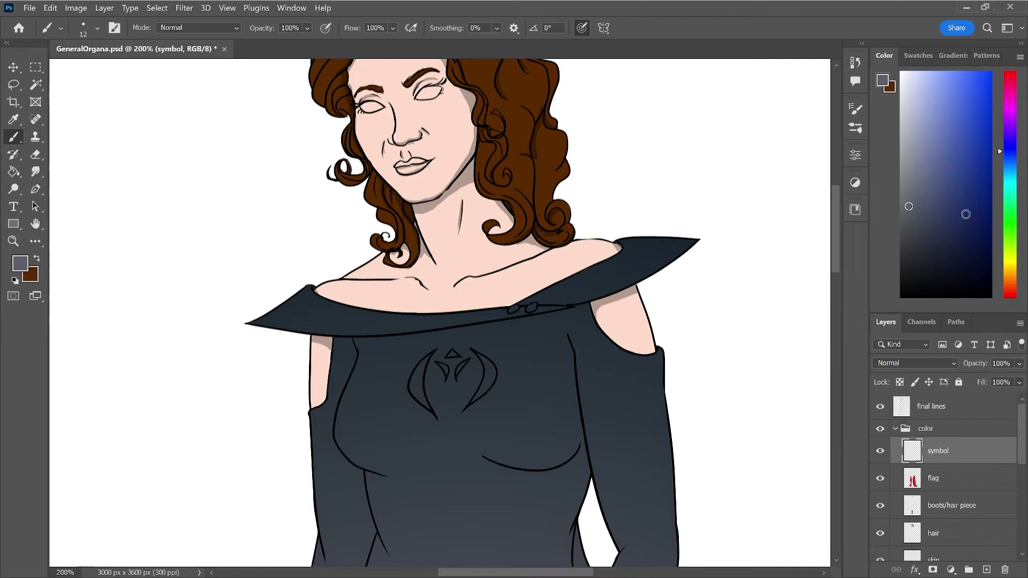
{"action": "left_click_drag", "start_coordinate": [1013, 294], "coordinate": [1012, 308]}
- Pick dark red and paint the symbol's top triangle and both curved spikes
{"action": "mouse_move", "coordinate": [977, 128]}
{"action": "left_mouse_down"}
{"action": "mouse_move", "coordinate": [996, 129]}
{"action": "mouse_move", "coordinate": [990, 174]}
{"action": "left_mouse_up"}
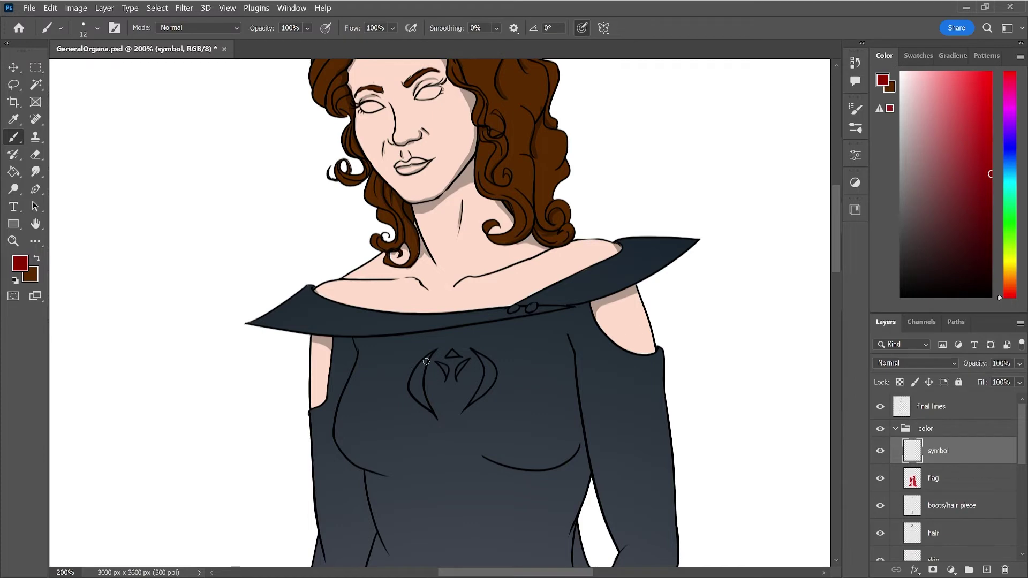
{"action": "key", "text": "ctrl+plus"}
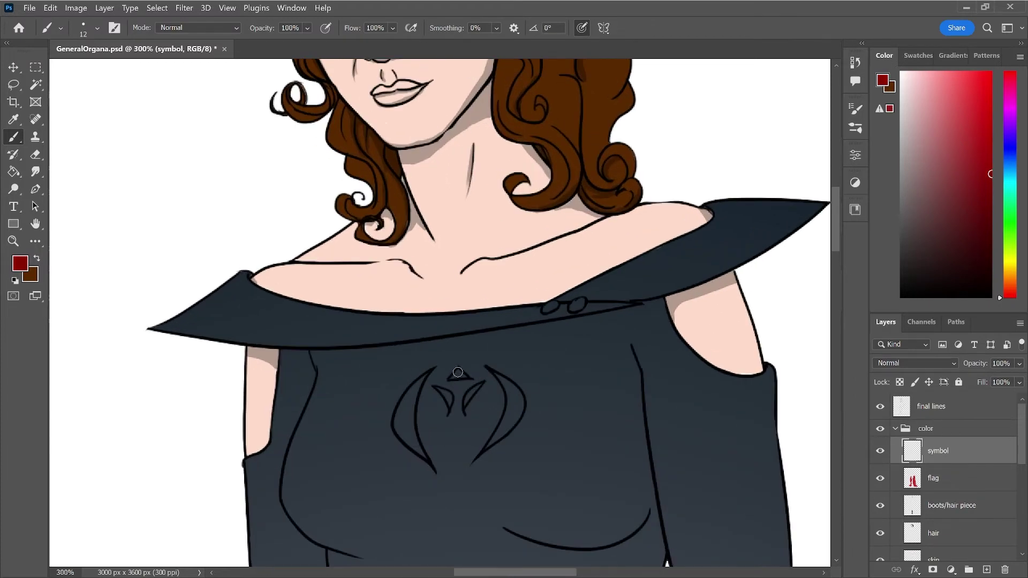
{"action": "mouse_move", "coordinate": [452, 377]}
{"action": "left_mouse_down"}
{"action": "mouse_move", "coordinate": [466, 376]}
{"action": "mouse_move", "coordinate": [453, 378]}
{"action": "mouse_move", "coordinate": [466, 403]}
{"action": "mouse_move", "coordinate": [479, 384]}
{"action": "mouse_move", "coordinate": [440, 392]}
{"action": "mouse_move", "coordinate": [450, 409]}
{"action": "mouse_move", "coordinate": [437, 388]}
{"action": "left_mouse_up"}
{"action": "mouse_move", "coordinate": [420, 380]}
{"action": "left_mouse_down"}
{"action": "mouse_move", "coordinate": [395, 425]}
{"action": "mouse_move", "coordinate": [428, 461]}
{"action": "left_mouse_up"}
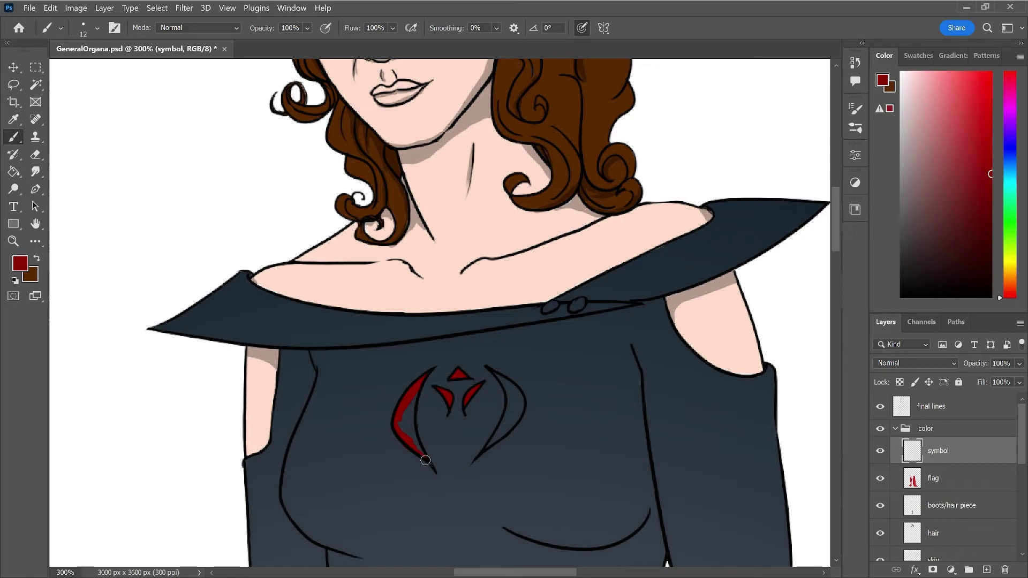
{"action": "mouse_move", "coordinate": [428, 461]}
{"action": "left_mouse_down"}
{"action": "mouse_move", "coordinate": [411, 422]}
{"action": "mouse_move", "coordinate": [418, 384]}
{"action": "mouse_move", "coordinate": [409, 431]}
{"action": "left_mouse_up"}
{"action": "mouse_move", "coordinate": [498, 377]}
{"action": "left_mouse_down"}
{"action": "mouse_move", "coordinate": [513, 394]}
{"action": "mouse_move", "coordinate": [512, 422]}
{"action": "left_mouse_up"}
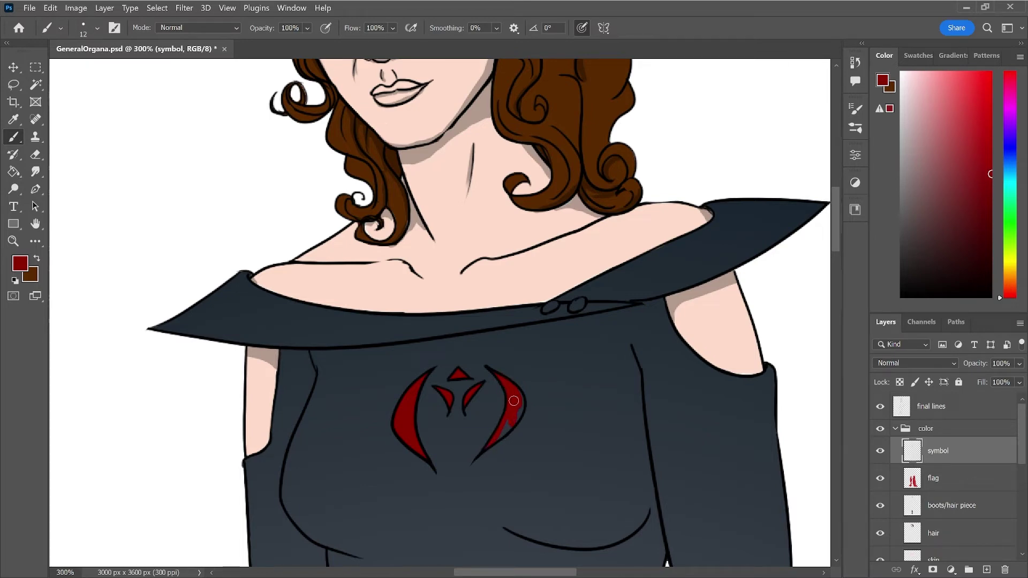
{"action": "left_click_drag", "start_coordinate": [523, 398], "coordinate": [510, 414]}
- Add a new layer named 'flag symbol' and zoom out to the whole figure
{"action": "key", "text": "e"}
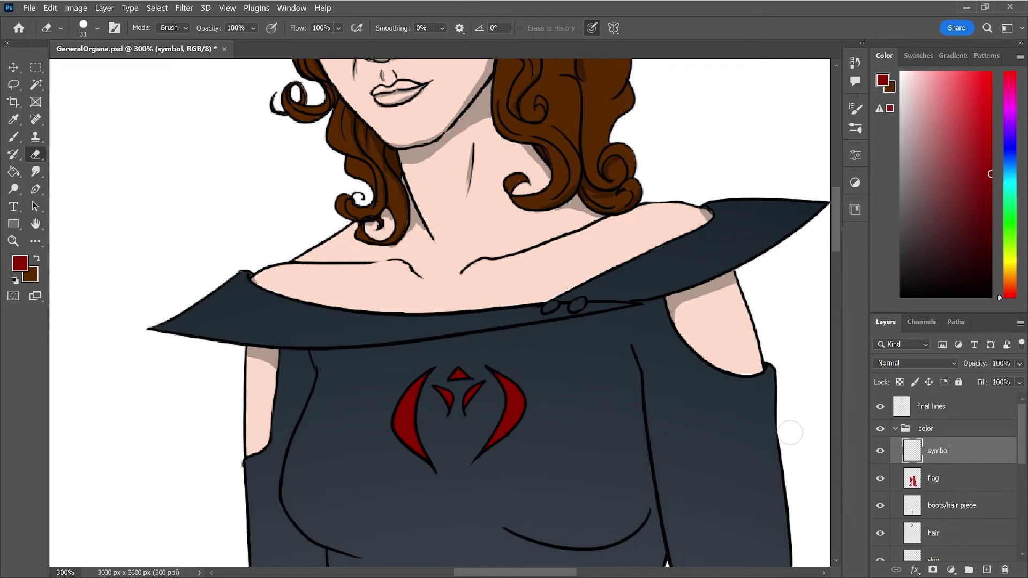
{"action": "key", "text": "b"}
{"action": "left_click", "coordinate": [986, 570]}
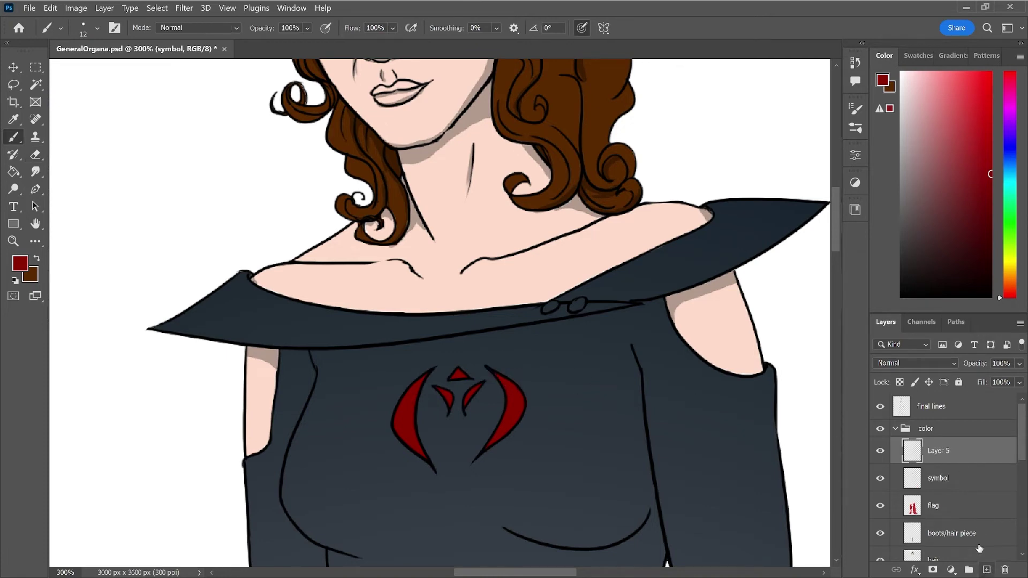
{"action": "double_click", "coordinate": [934, 452]}
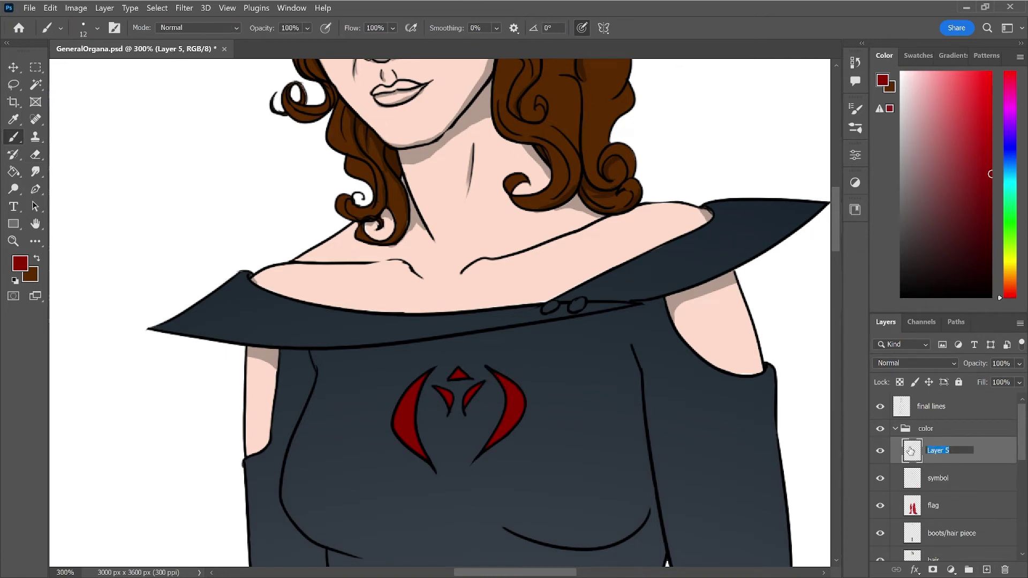
{"action": "type", "text": "flage"}
{"action": "type", "text": "mbol"}
{"action": "key", "text": "Return"}
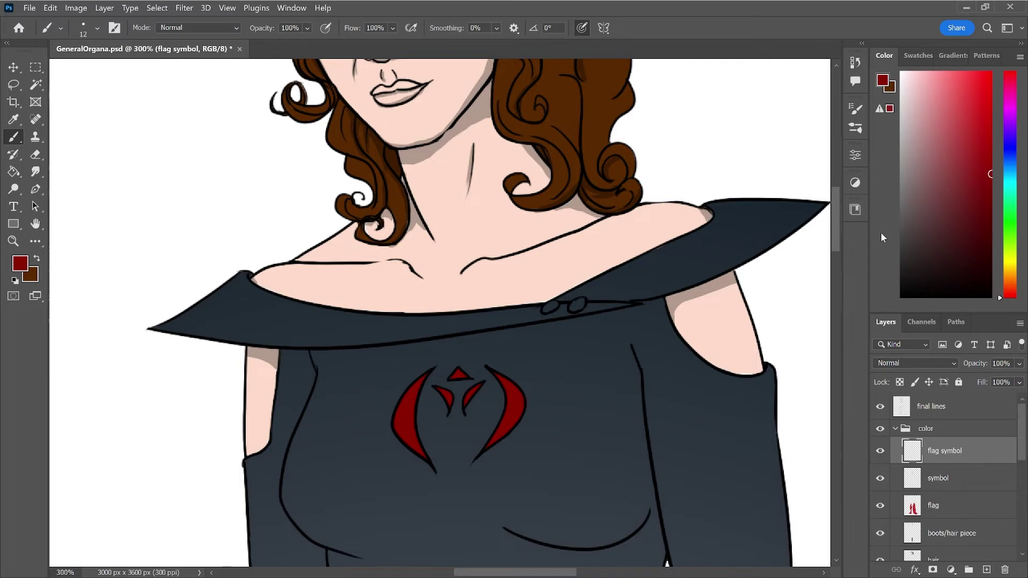
{"action": "left_click_drag", "start_coordinate": [835, 240], "coordinate": [839, 287]}
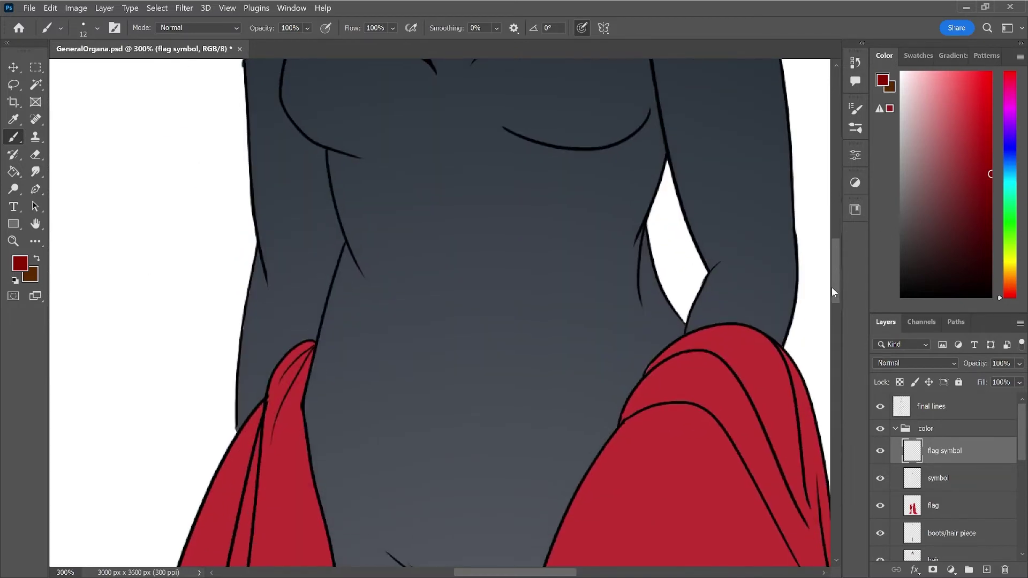
{"action": "key", "text": "ctrl+minus"}
{"action": "key", "text": "ctrl+minus"}
{"action": "key", "text": "ctrl+minus"}
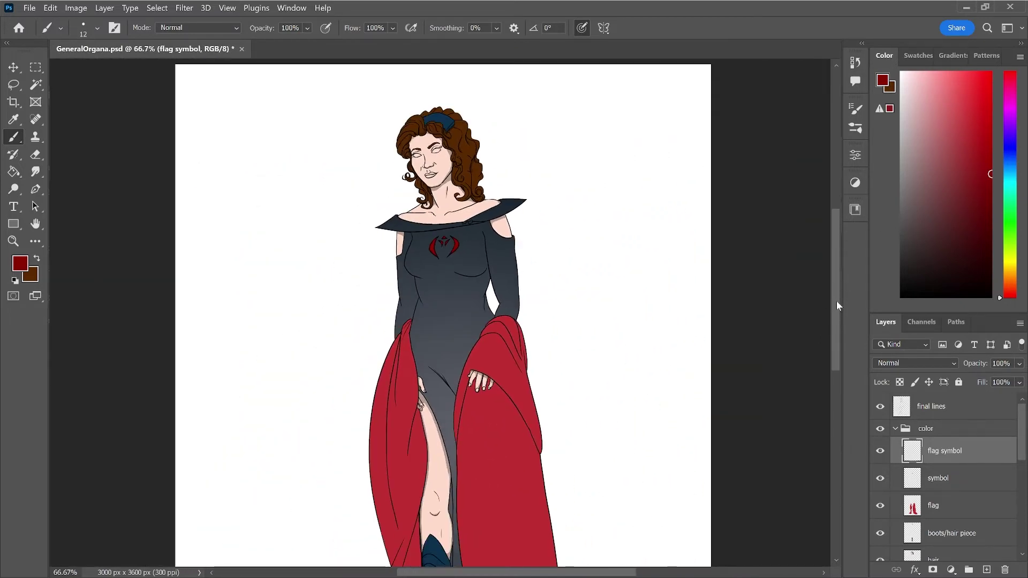
{"action": "left_click_drag", "start_coordinate": [838, 314], "coordinate": [838, 351]}
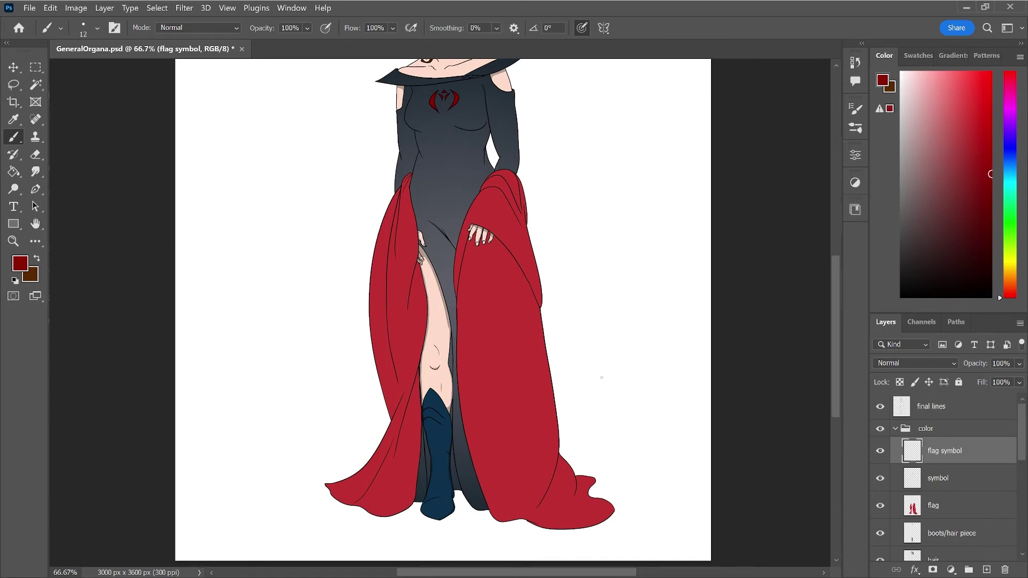
- Draw a closed curling Pen path over the right half of the flag
{"action": "key", "text": "p"}
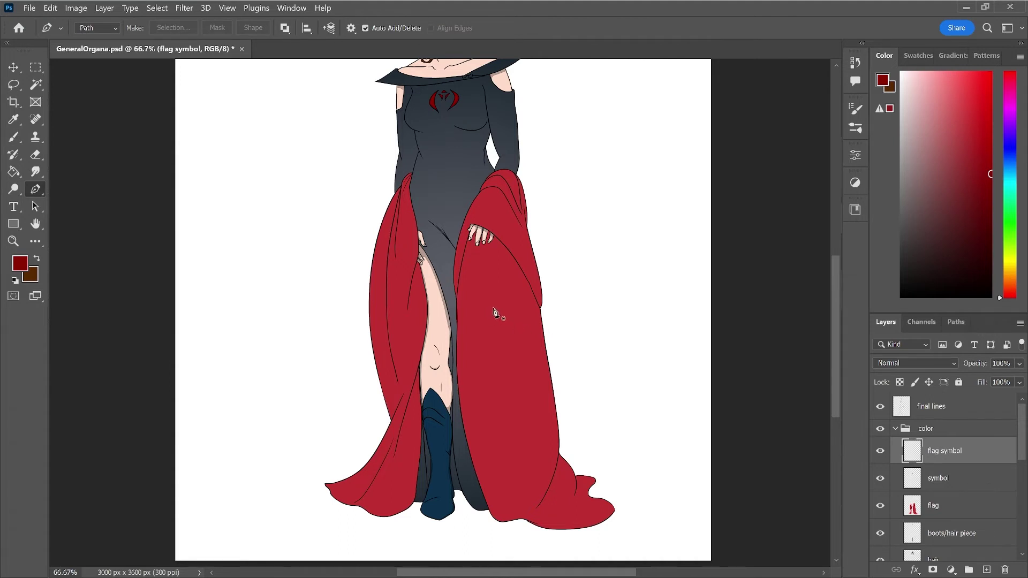
{"action": "left_click", "coordinate": [495, 297]}
{"action": "left_click", "coordinate": [547, 459]}
{"action": "left_click_drag", "start_coordinate": [548, 460], "coordinate": [593, 476]}
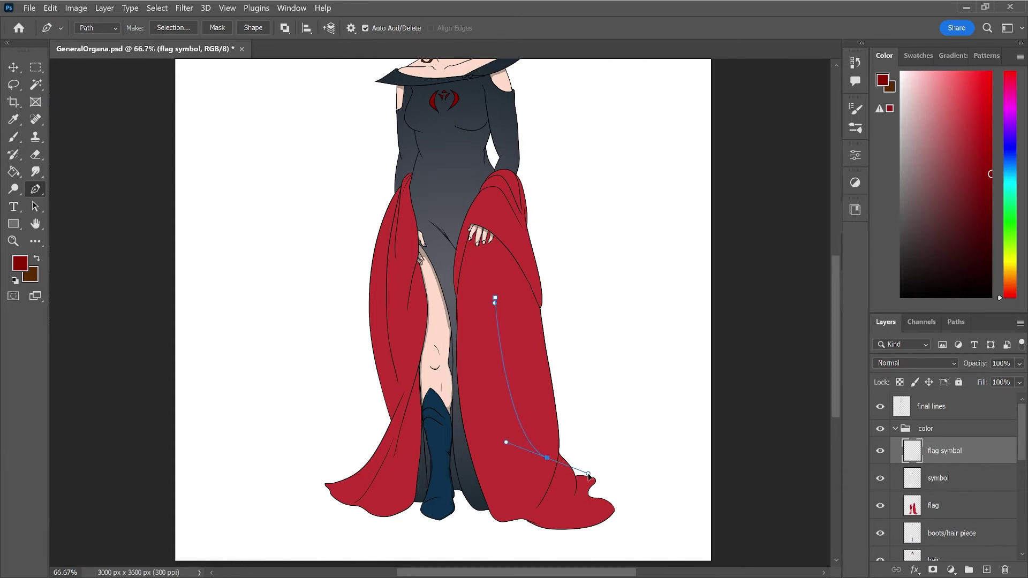
{"action": "left_click_drag", "start_coordinate": [617, 459], "coordinate": [631, 435]}
{"action": "left_click_drag", "start_coordinate": [591, 382], "coordinate": [580, 380]}
{"action": "left_click", "coordinate": [568, 418]}
{"action": "left_click_drag", "start_coordinate": [572, 432], "coordinate": [574, 434]}
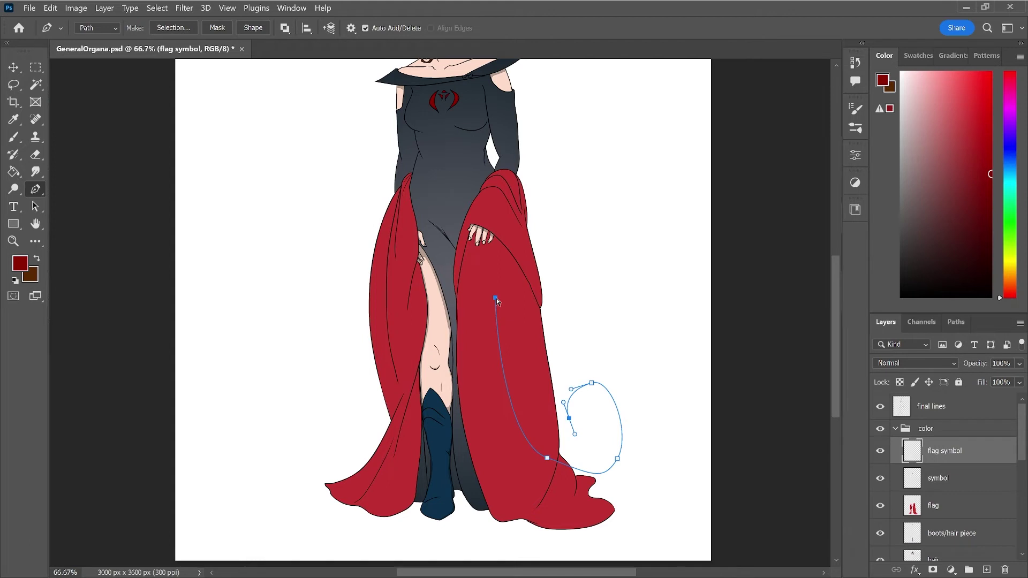
{"action": "left_click_drag", "start_coordinate": [496, 298], "coordinate": [506, 283]}
{"action": "left_click_drag", "start_coordinate": [502, 444], "coordinate": [472, 451]}
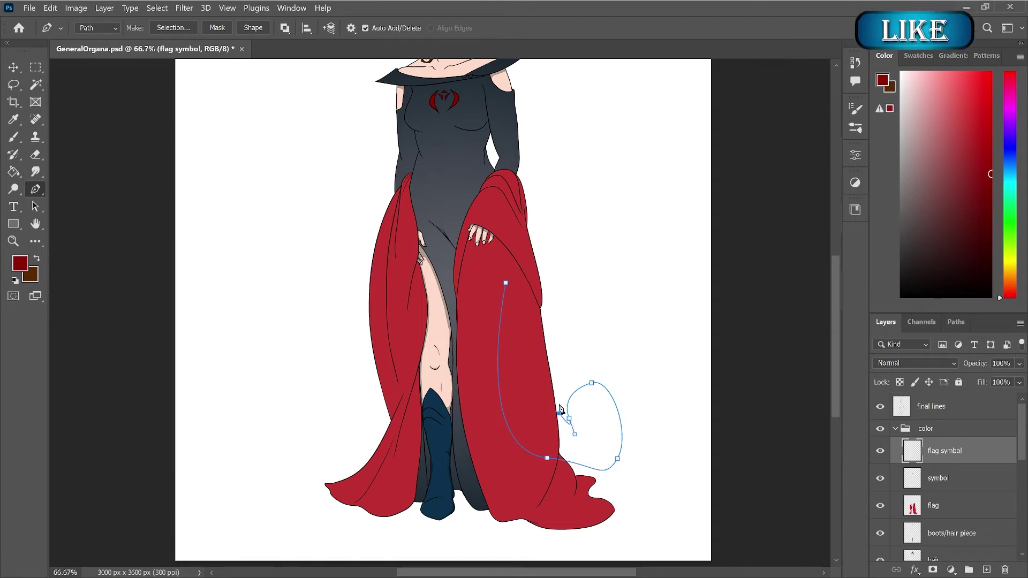
{"action": "left_click_drag", "start_coordinate": [507, 281], "coordinate": [507, 174]}
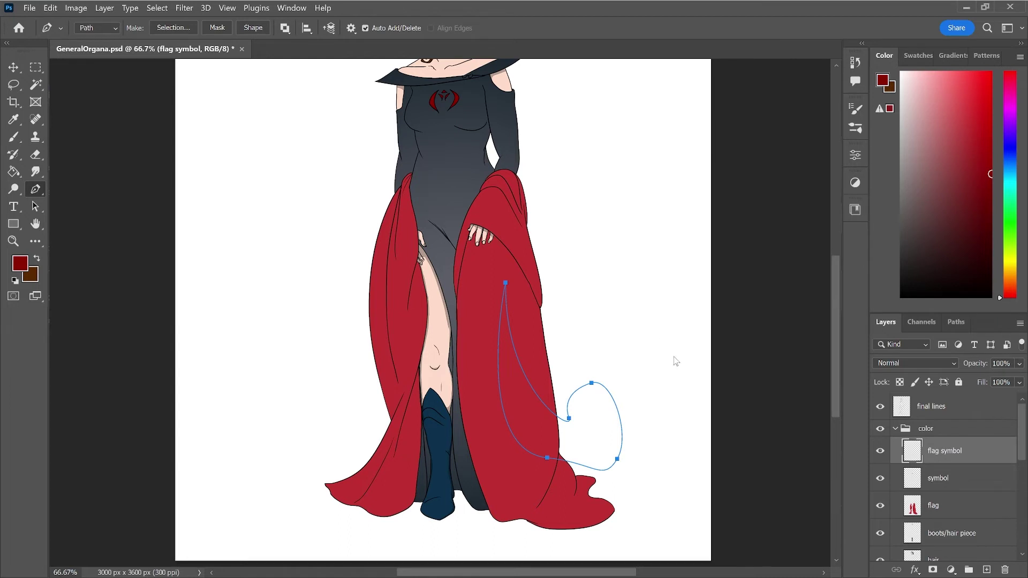
- Fill the closed path with the dark red foreground colour and dismiss the path
{"action": "key", "text": "i"}
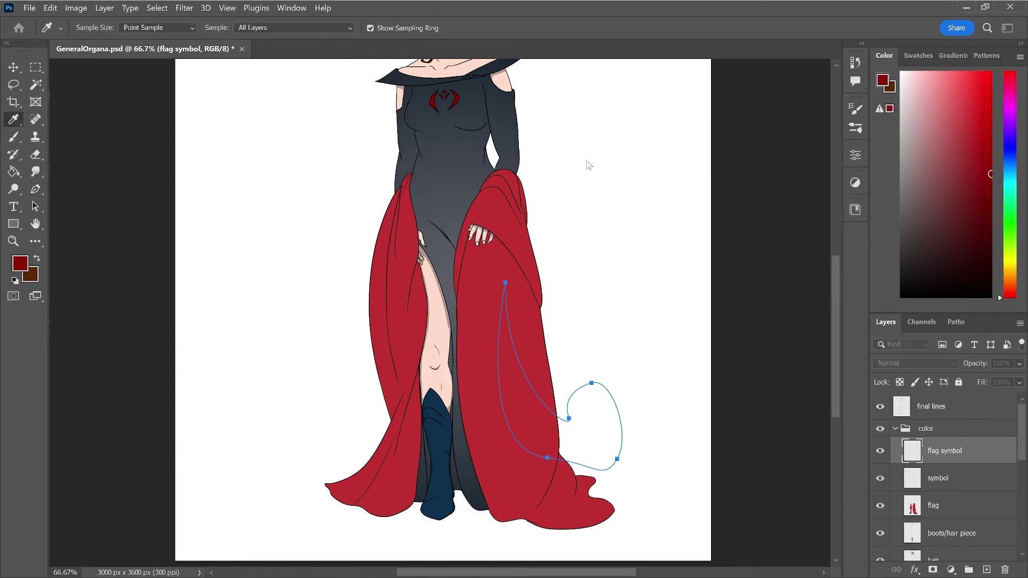
{"action": "key", "text": "p"}
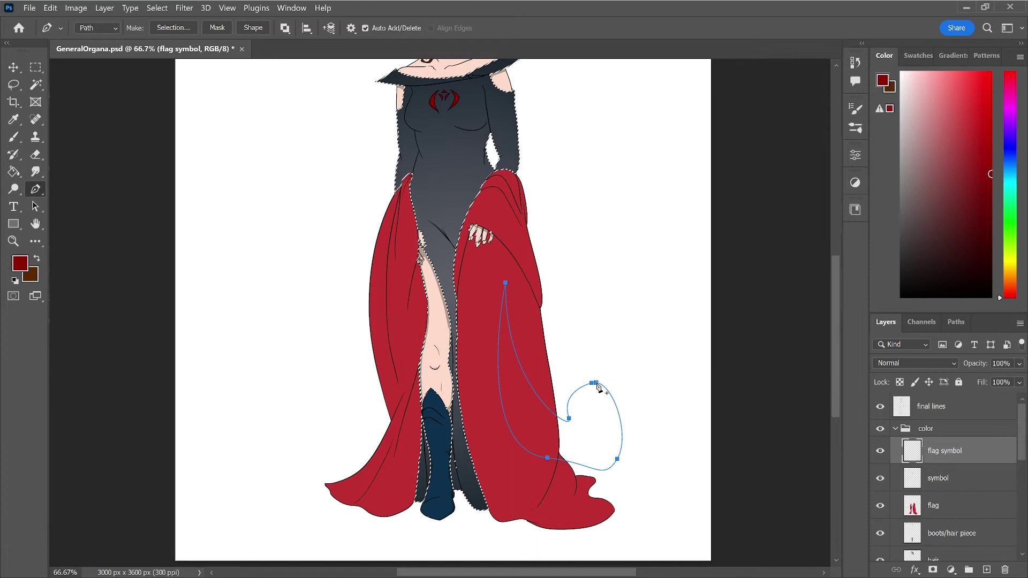
{"action": "key", "text": "l"}
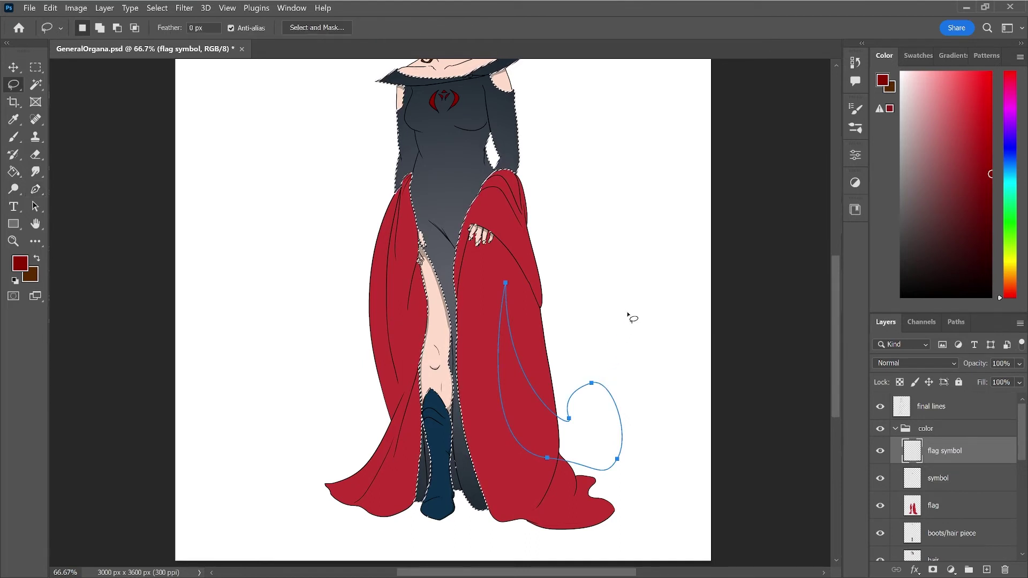
{"action": "key", "text": "ctrl+d"}
{"action": "key", "text": "p"}
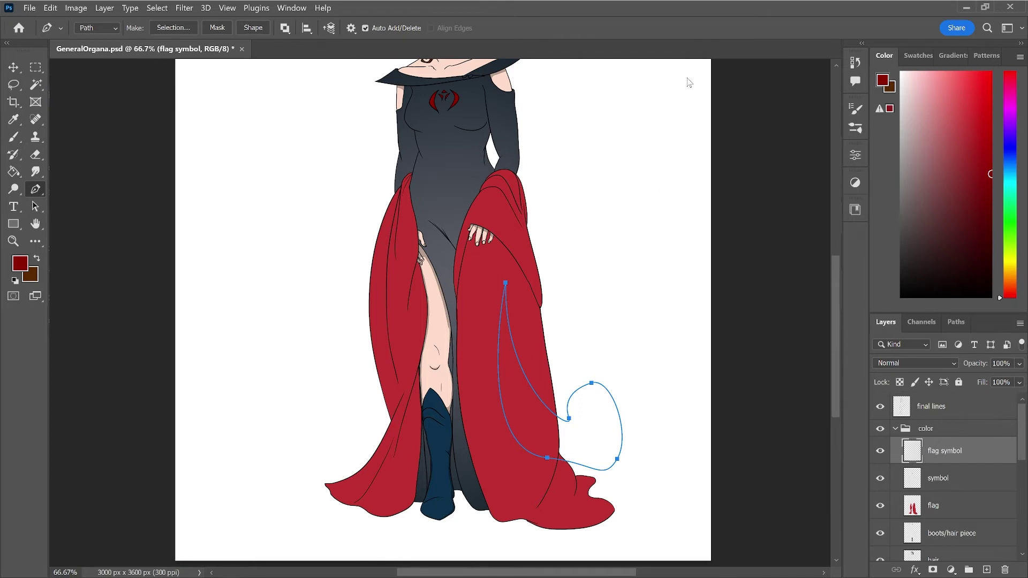
{"action": "key", "text": "alt+BackSpace"}
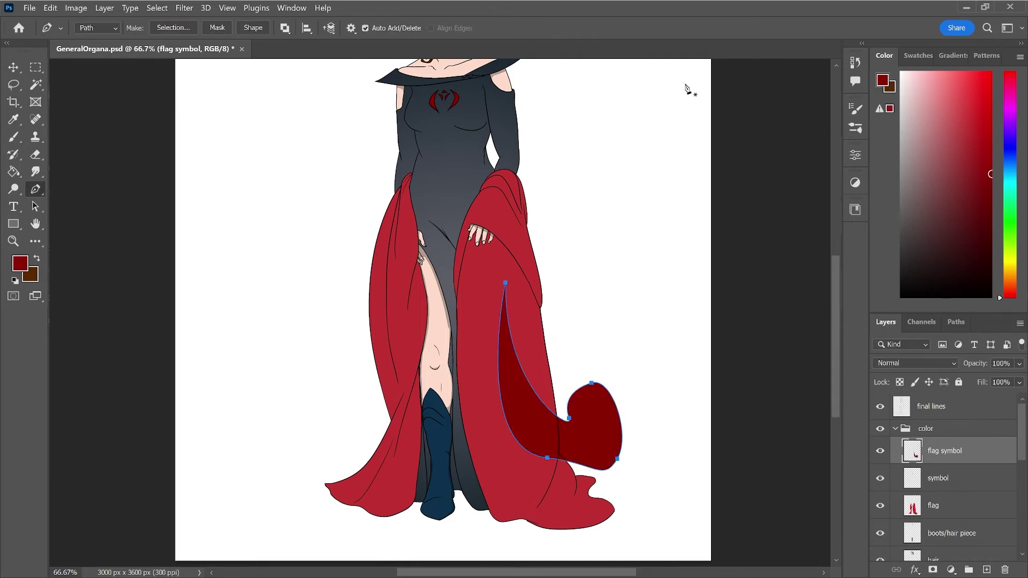
{"action": "key", "text": "Escape"}
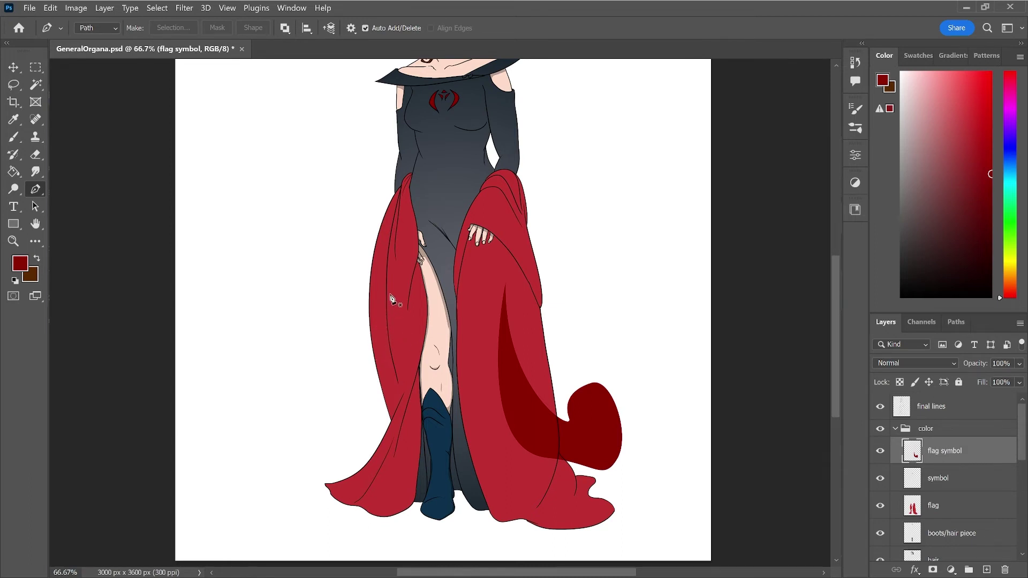
- Draw a closed pointed Pen path along the flag's left edge
{"action": "left_click_drag", "start_coordinate": [395, 290], "coordinate": [390, 292]}
{"action": "left_click", "coordinate": [394, 290]}
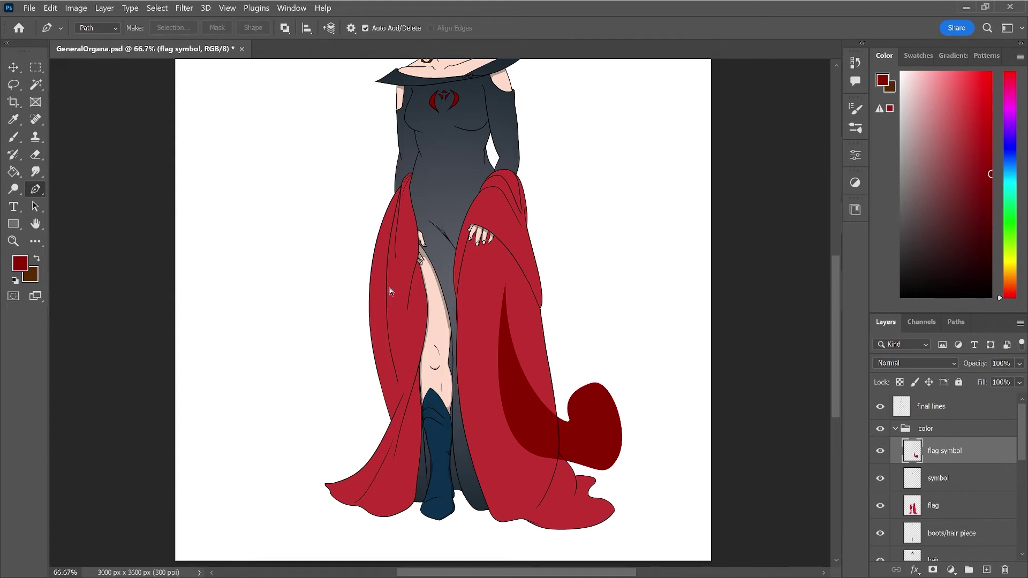
{"action": "left_click", "coordinate": [375, 263]}
{"action": "left_click_drag", "start_coordinate": [381, 266], "coordinate": [380, 264]}
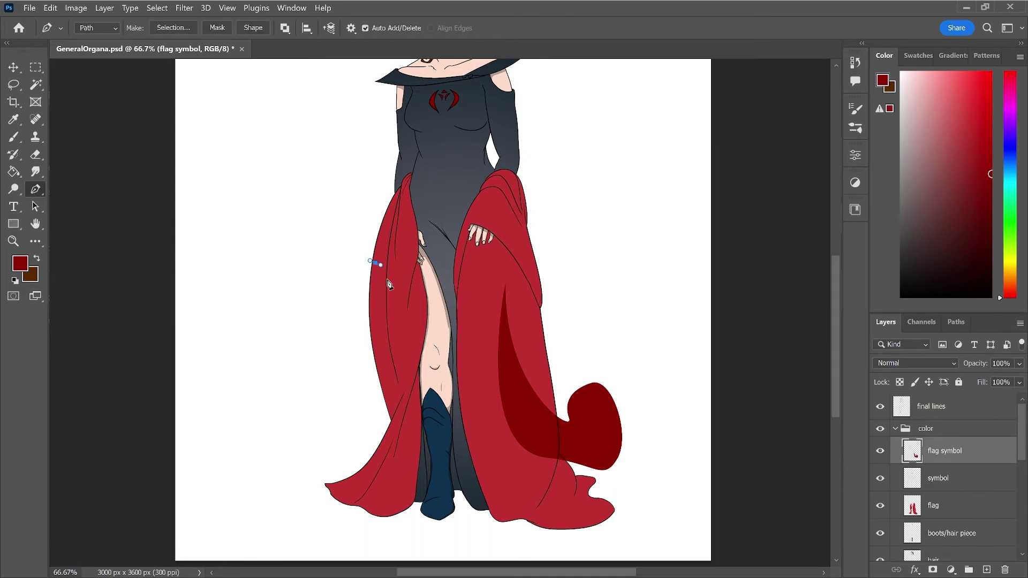
{"action": "left_click", "coordinate": [386, 288]}
{"action": "left_click_drag", "start_coordinate": [380, 396], "coordinate": [386, 414]}
{"action": "left_click_drag", "start_coordinate": [347, 331], "coordinate": [345, 315]}
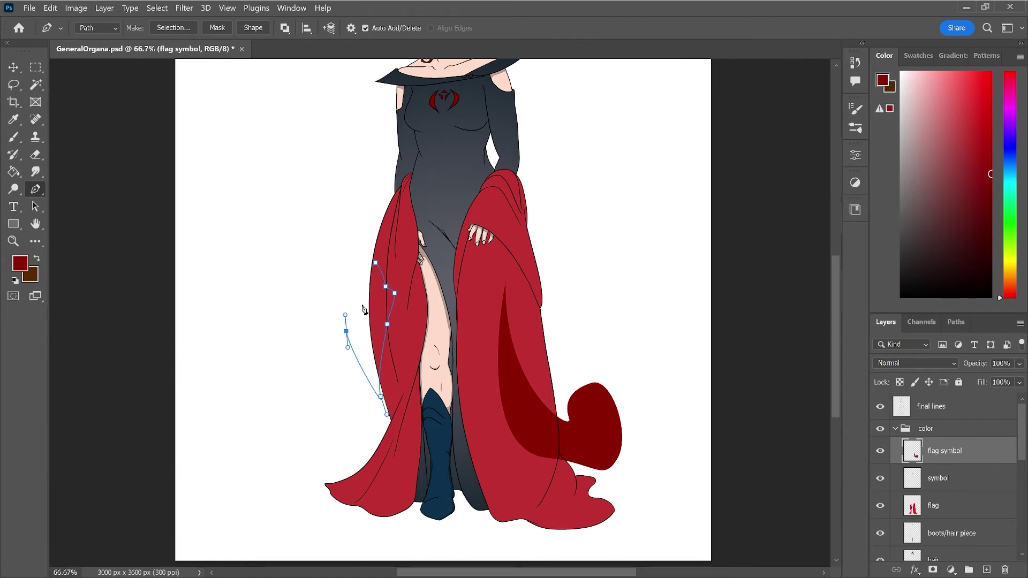
{"action": "left_click", "coordinate": [365, 311]}
{"action": "left_click_drag", "start_coordinate": [367, 316], "coordinate": [368, 313]}
{"action": "left_click", "coordinate": [376, 264]}
{"action": "left_click_drag", "start_coordinate": [376, 264], "coordinate": [372, 253]}
- Fill the path with dark red, dismiss it, and select the flag layer
{"action": "key", "text": "i"}
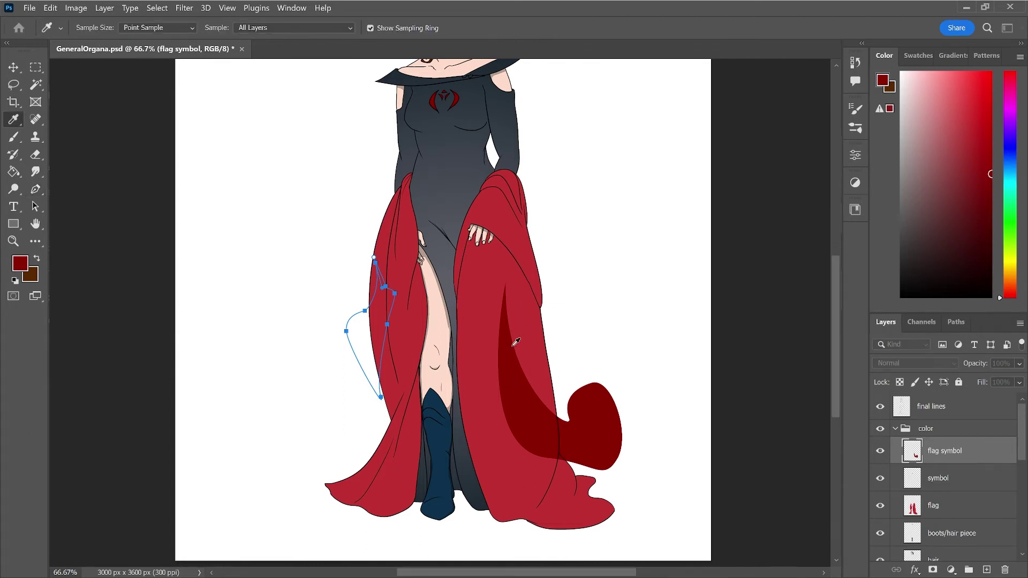
{"action": "key", "text": "p"}
{"action": "key", "text": "alt+BackSpace"}
{"action": "key", "text": "Escape"}
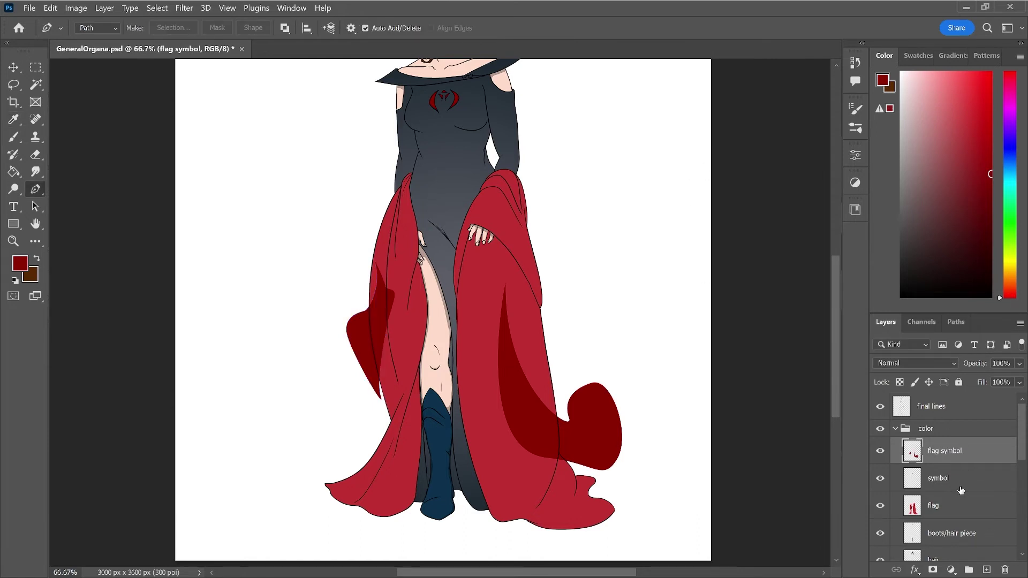
{"action": "left_click", "coordinate": [970, 509]}
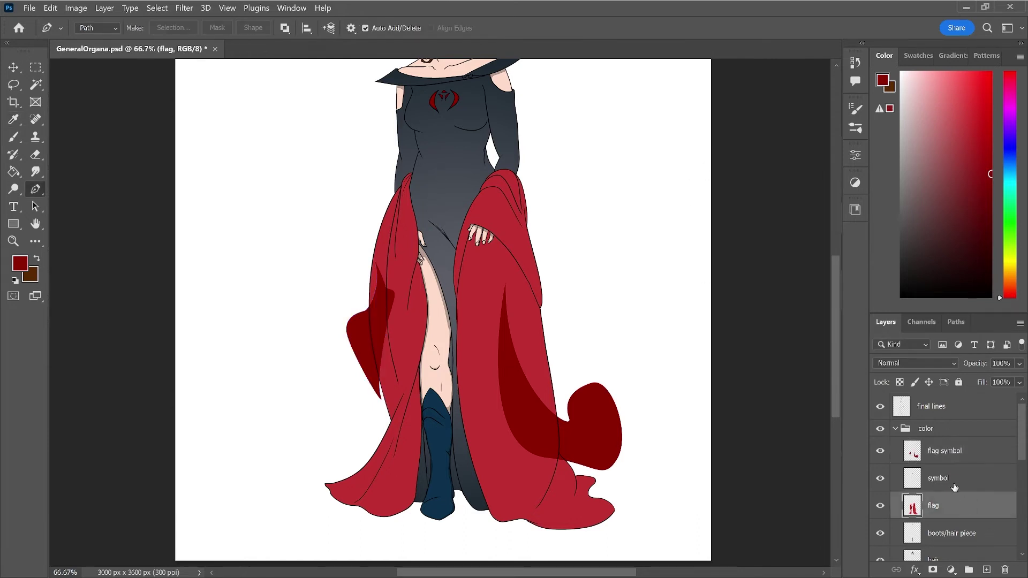
- Magic-wand around the flag and delete the dark red spilling outside the robe
{"action": "key", "text": "w"}
{"action": "left_click", "coordinate": [638, 285]}
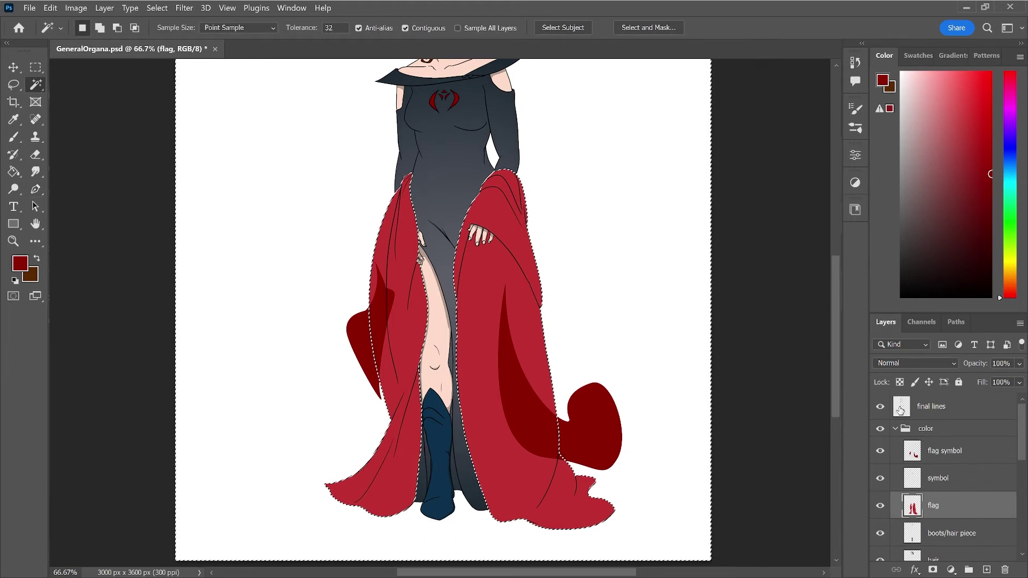
{"action": "left_click", "coordinate": [964, 455]}
{"action": "key", "text": "Delete"}
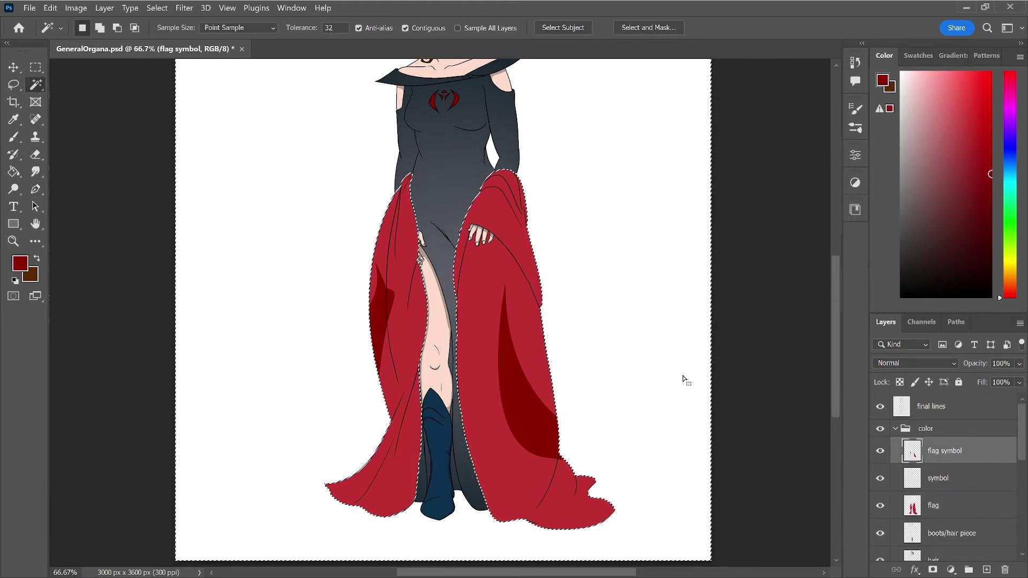
{"action": "key", "text": "l"}
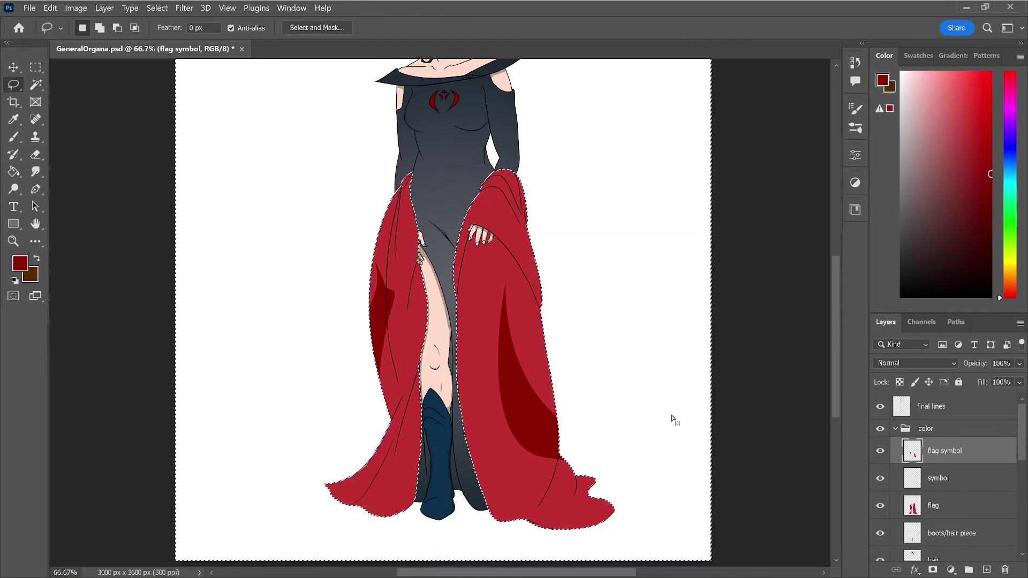
{"action": "key", "text": "ctrl+d"}
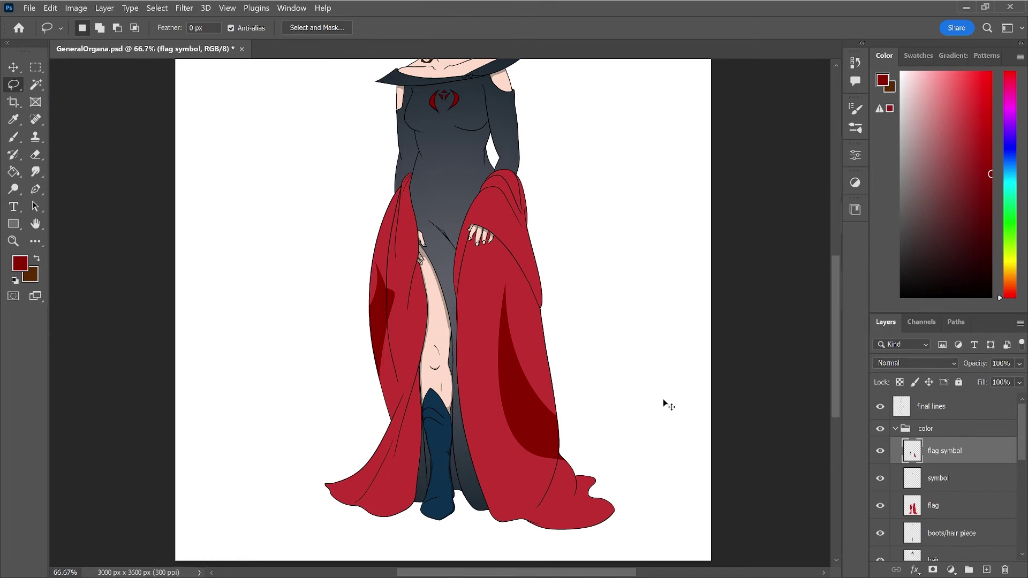
- Erase the left robe shadow's edge into a tapered point at higher zoom
{"action": "key", "text": "ctrl+plus"}
{"action": "key", "text": "e"}
{"action": "left_click_drag", "start_coordinate": [364, 268], "coordinate": [372, 349]}
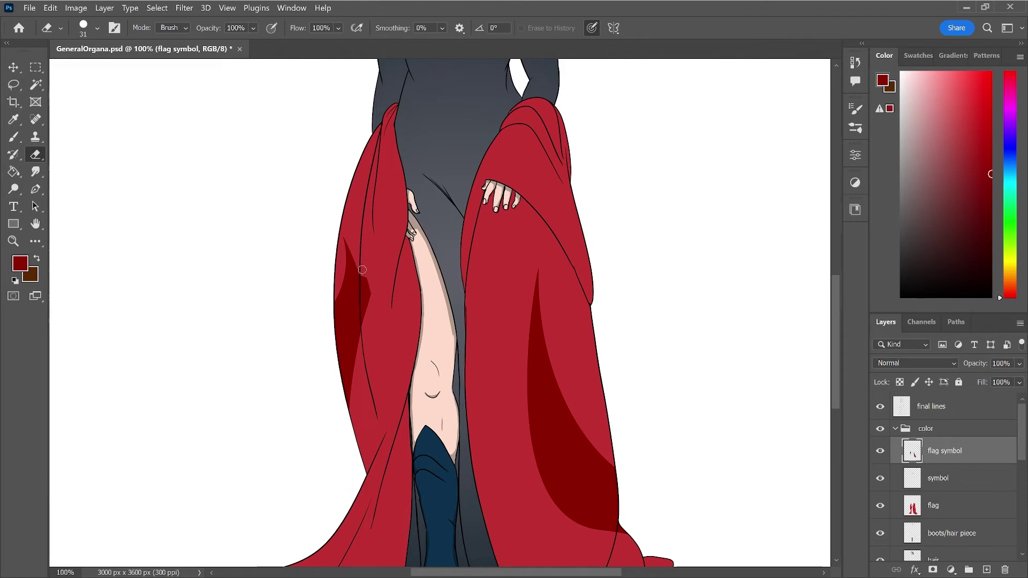
{"action": "left_click_drag", "start_coordinate": [365, 275], "coordinate": [361, 334]}
{"action": "key", "text": "ctrl+z"}
{"action": "left_click_drag", "start_coordinate": [364, 275], "coordinate": [371, 299]}
{"action": "key", "text": "ctrl+plus"}
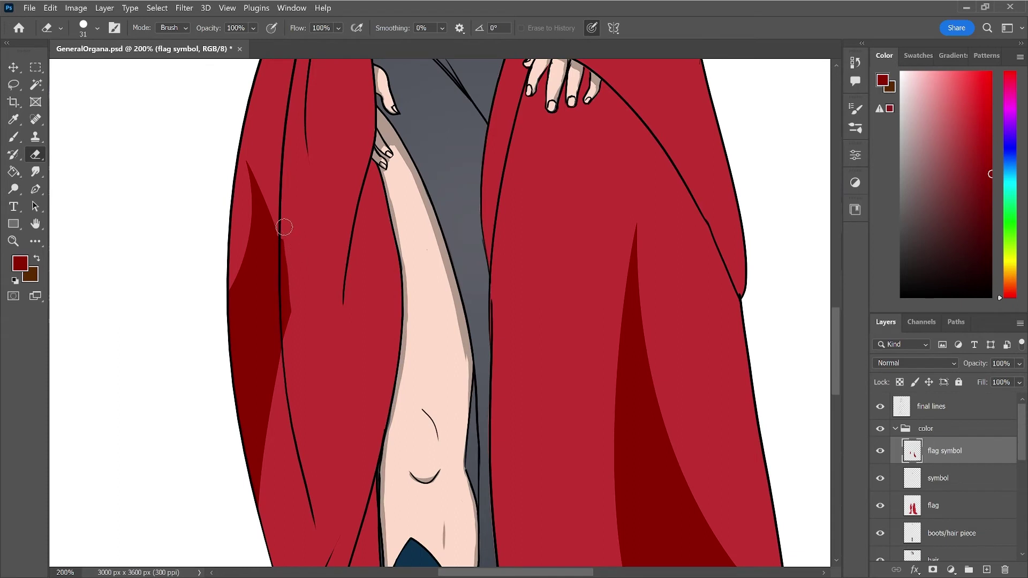
{"action": "left_click_drag", "start_coordinate": [283, 234], "coordinate": [287, 239]}
{"action": "key", "text": "ctrl+minus"}
{"action": "key", "text": "ctrl+minus"}
{"action": "key", "text": "ctrl+minus"}
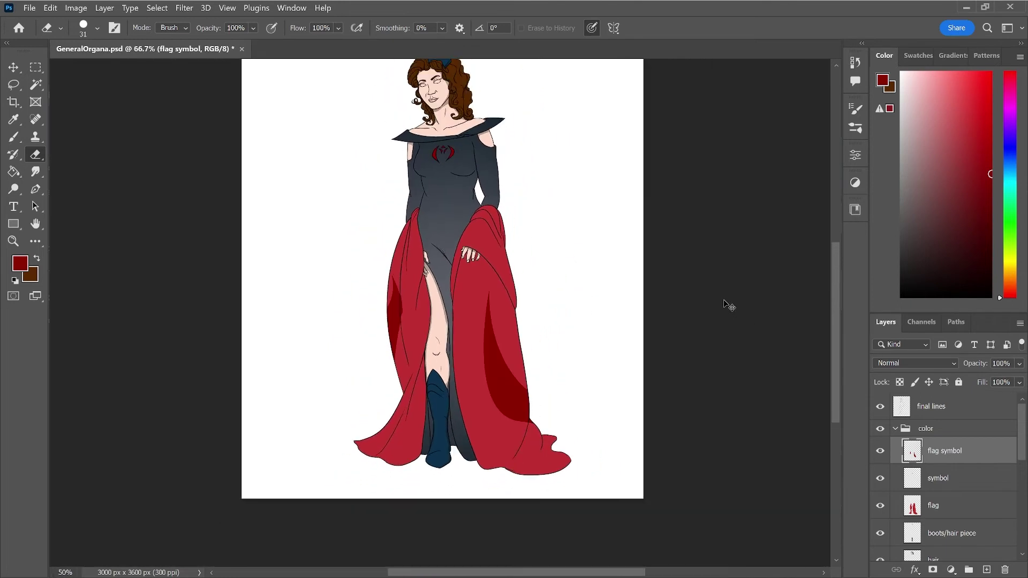
{"action": "key", "text": "ctrl+minus"}
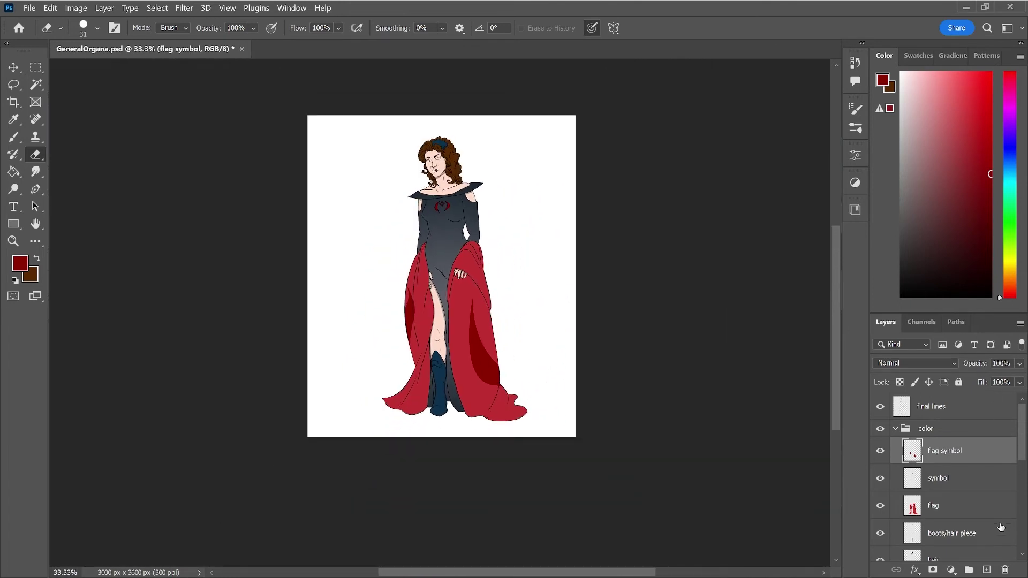
- Select the flag layer and save the document
{"action": "left_click", "coordinate": [977, 505]}
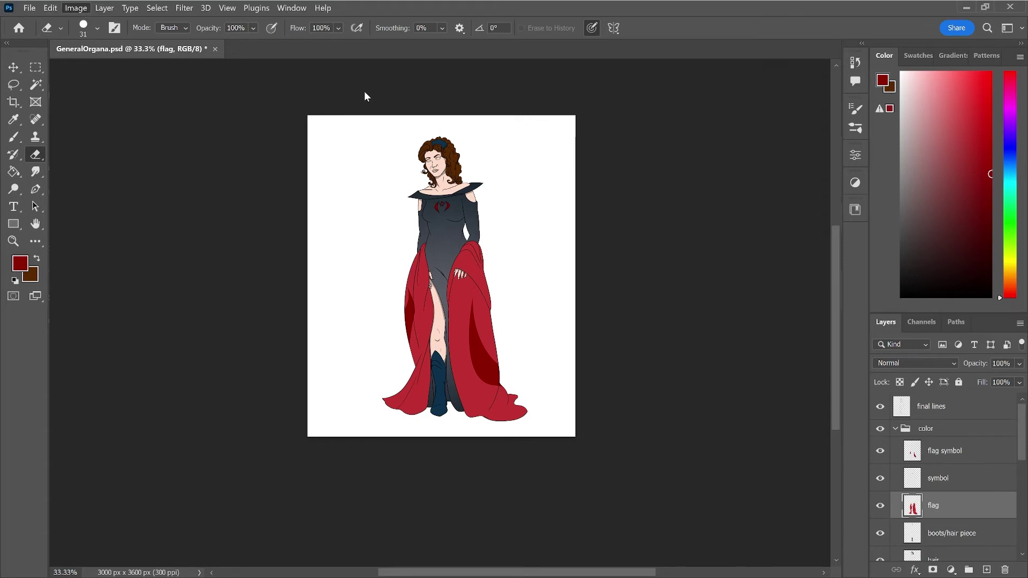
{"action": "key", "text": "i"}
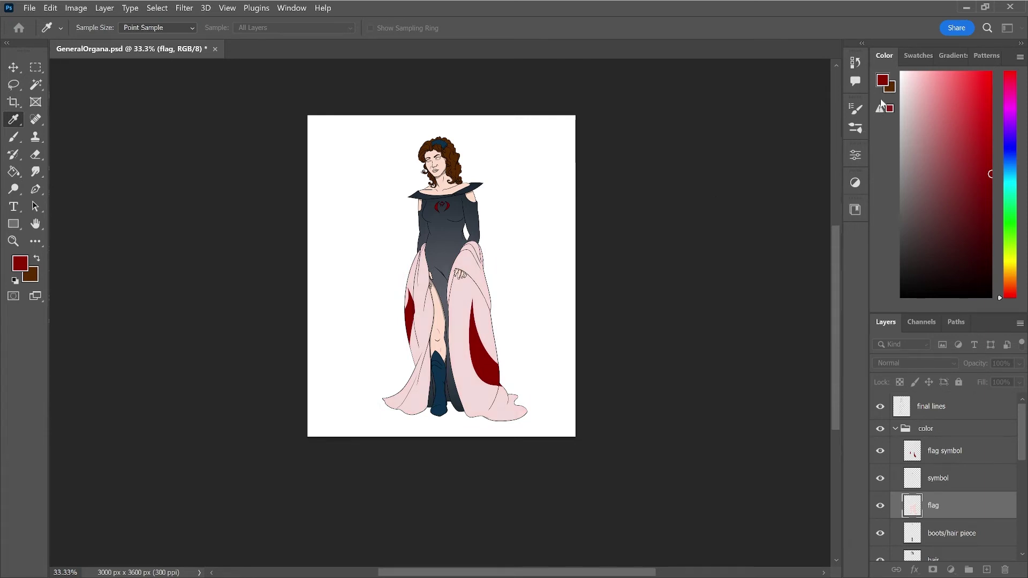
{"action": "key", "text": "e"}
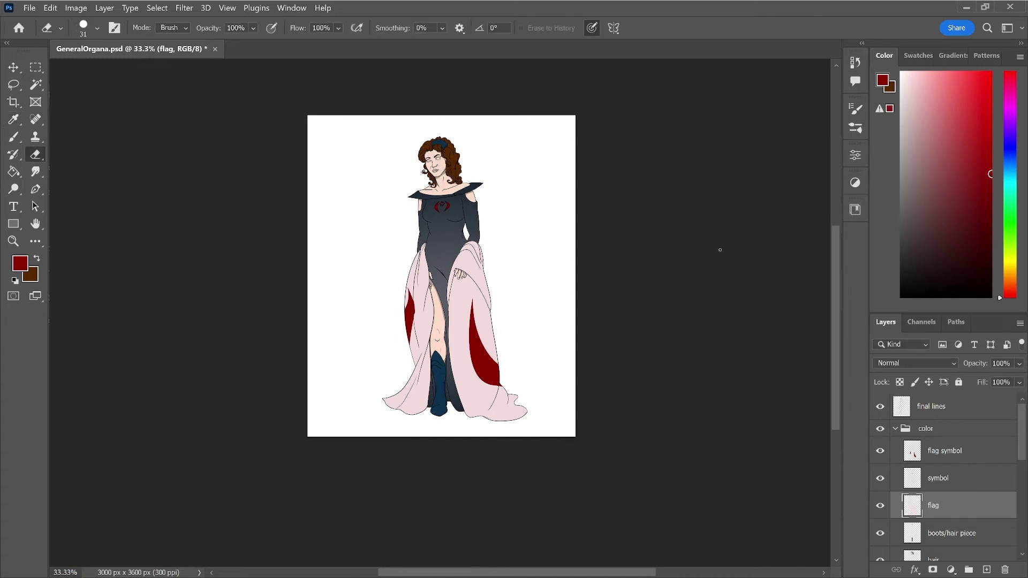
{"action": "key", "text": "ctrl+s"}
- Set the symbol layer's blend mode to Darken
{"action": "left_click", "coordinate": [977, 484]}
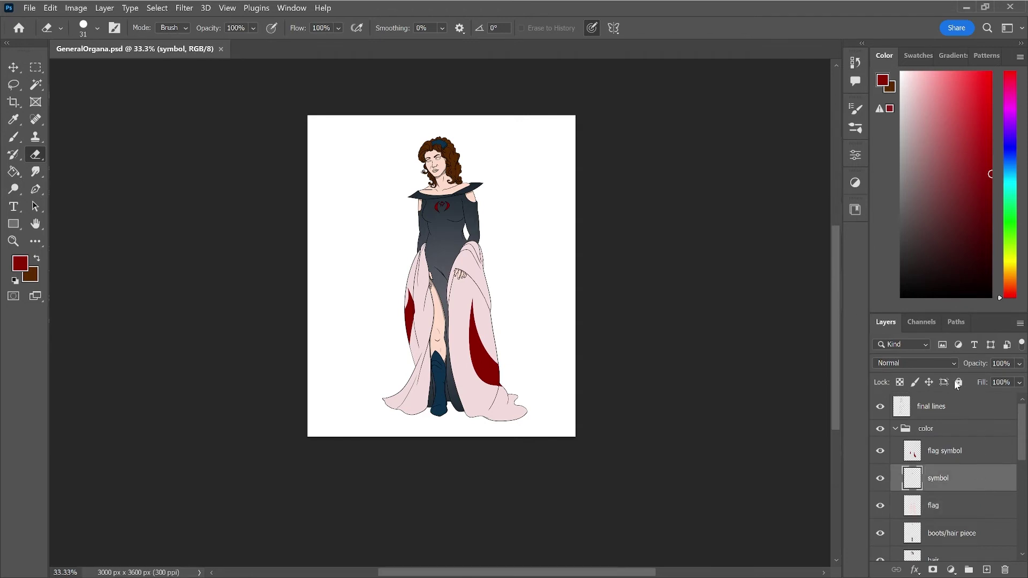
{"action": "scroll", "coordinate": [926, 366], "scroll_direction": "down", "scroll_amount": 1}
{"action": "scroll", "coordinate": [929, 358], "scroll_direction": "down", "scroll_amount": 2}
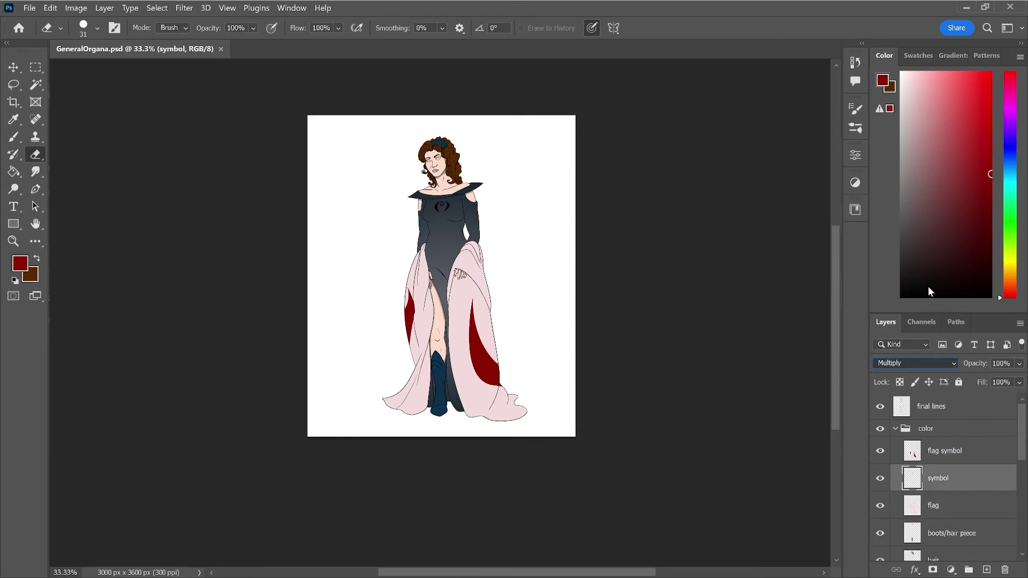
{"action": "key", "text": "Up"}
{"action": "key", "text": "Return"}
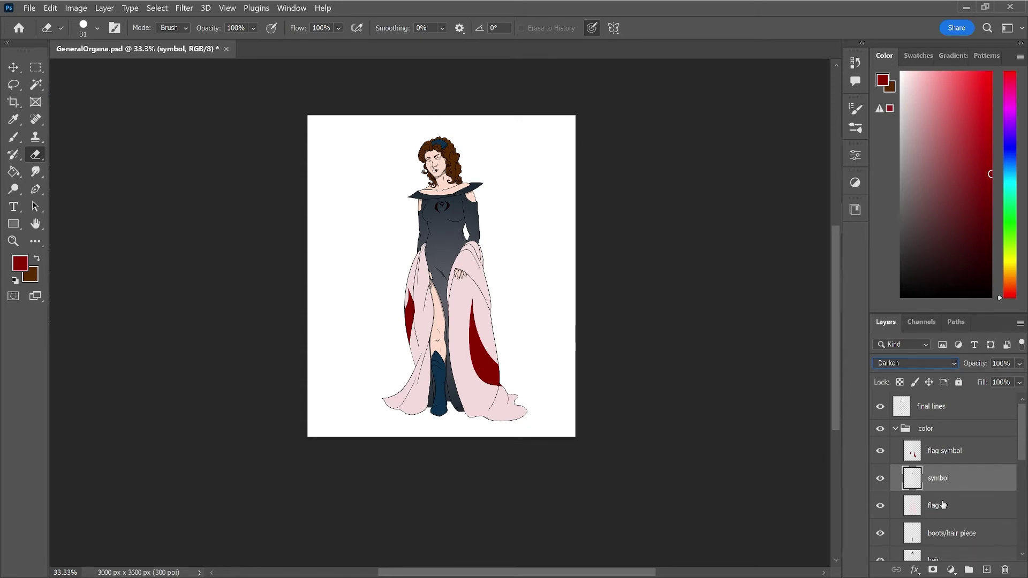
{"action": "scroll", "coordinate": [942, 505], "scroll_direction": "down", "scroll_amount": 3}
{"action": "scroll", "coordinate": [999, 519], "scroll_direction": "down", "scroll_amount": 1}
{"action": "left_click", "coordinate": [973, 503]}
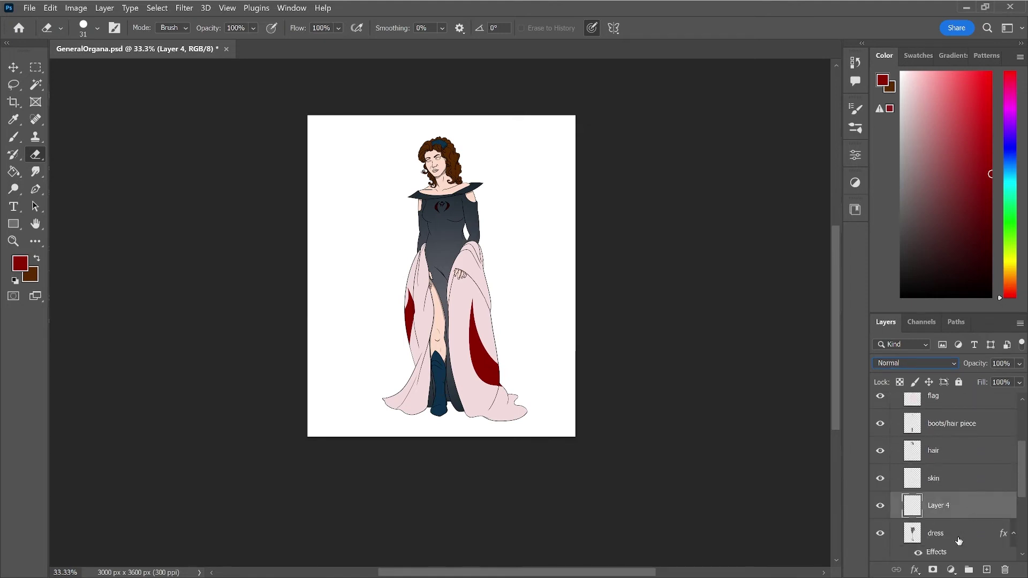
- Load the dress outline and add a new layer named 'star/sparkle' above the dress
{"action": "left_click", "coordinate": [962, 540]}
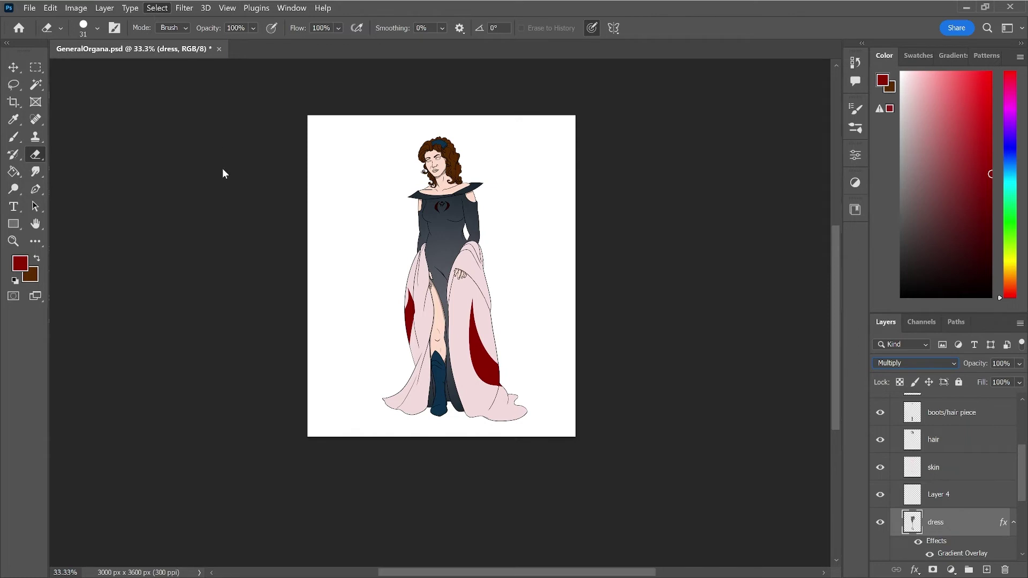
{"action": "left_click_drag", "start_coordinate": [235, 293], "coordinate": [237, 293]}
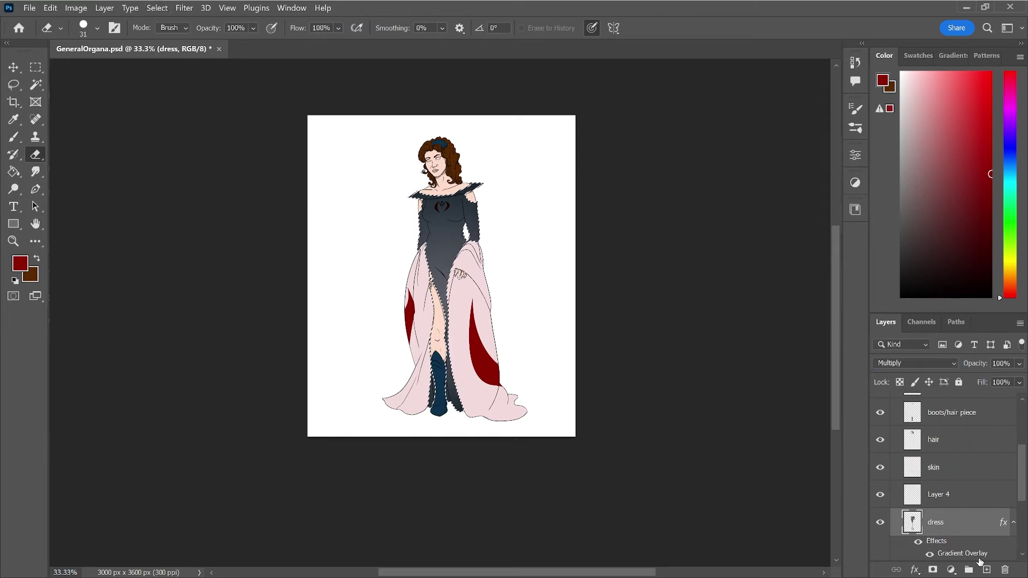
{"action": "left_click", "coordinate": [985, 575]}
{"action": "double_click", "coordinate": [938, 521]}
{"action": "type", "text": "star"}
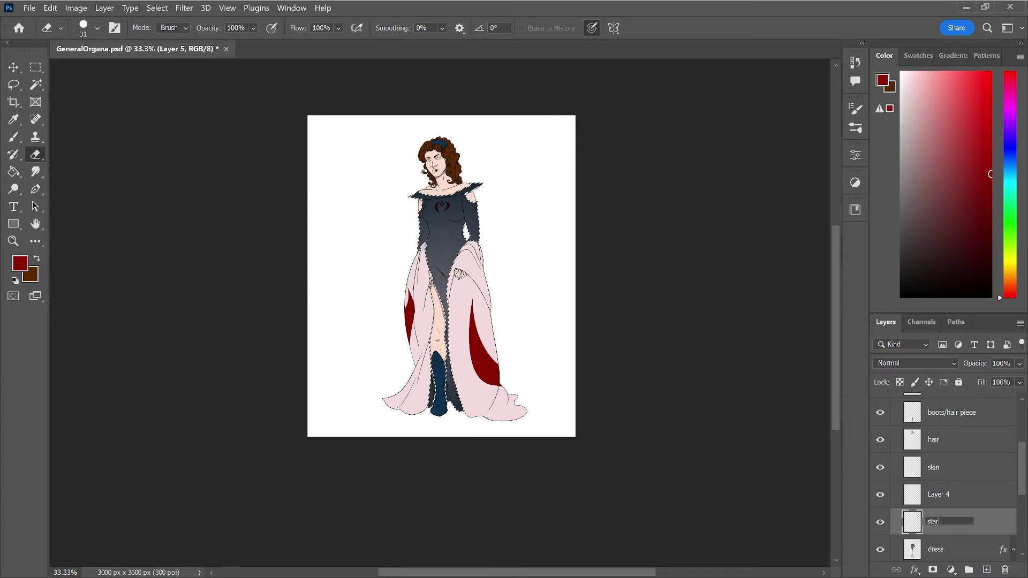
{"action": "type", "text": "/sparkle"}
{"action": "key", "text": "Return"}
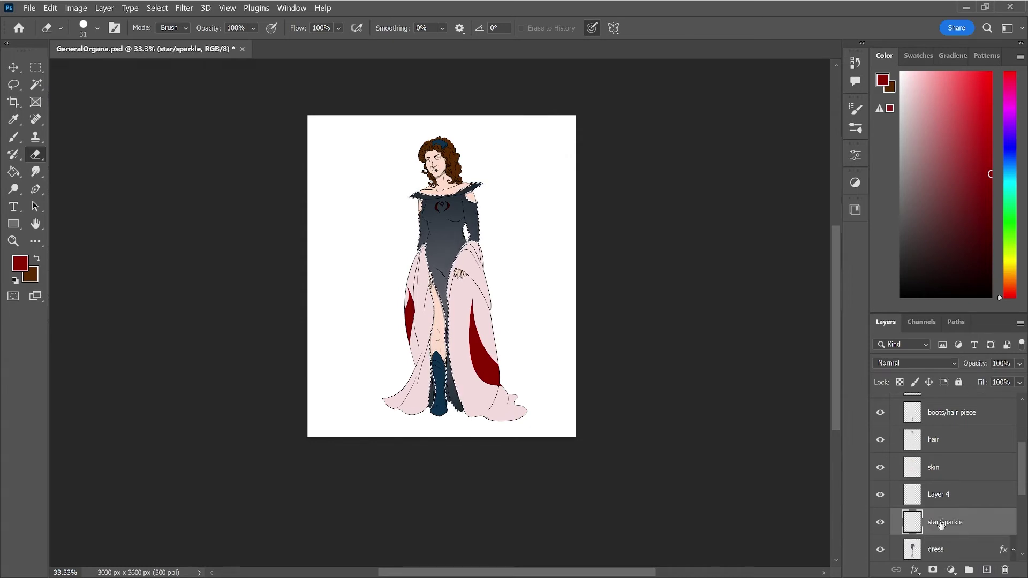
{"action": "key", "text": "ctrl+d"}
{"action": "key", "text": "b"}
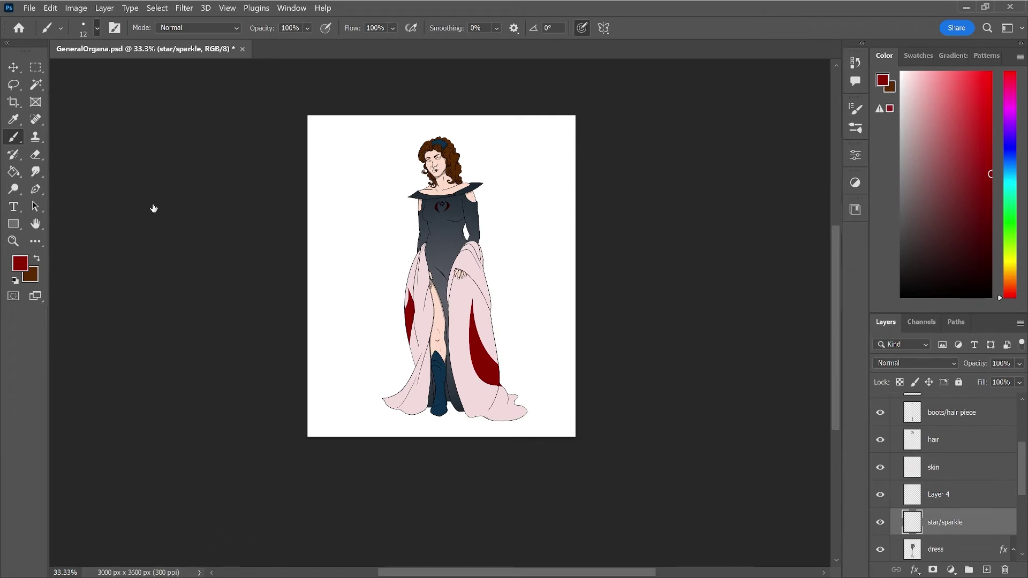
- Load a large soft white sparkle brush and try sparkles across the bodice and sleeve
{"action": "key", "text": "period"}
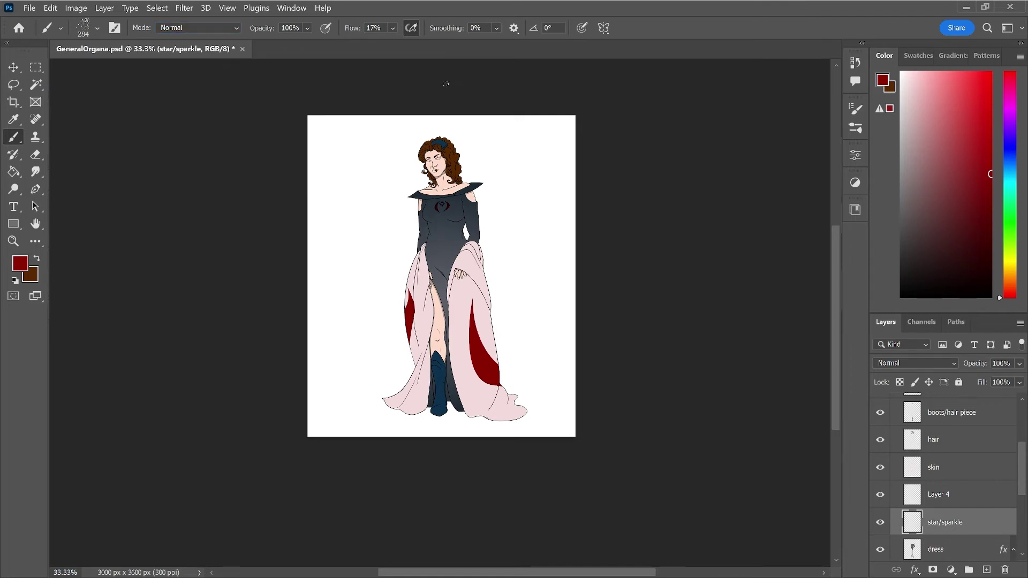
{"action": "key", "text": "d"}
{"action": "key", "text": "x"}
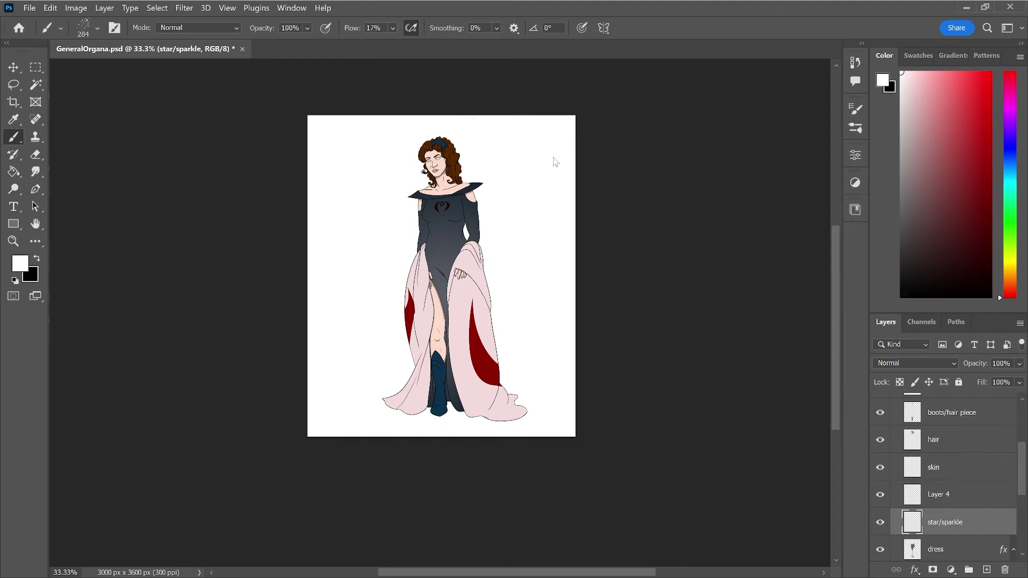
{"action": "key", "text": "bracketright"}
{"action": "key", "text": "bracketright"}
{"action": "key", "text": "bracketright"}
{"action": "left_click", "coordinate": [454, 220]}
{"action": "left_click_drag", "start_coordinate": [374, 172], "coordinate": [564, 192]}
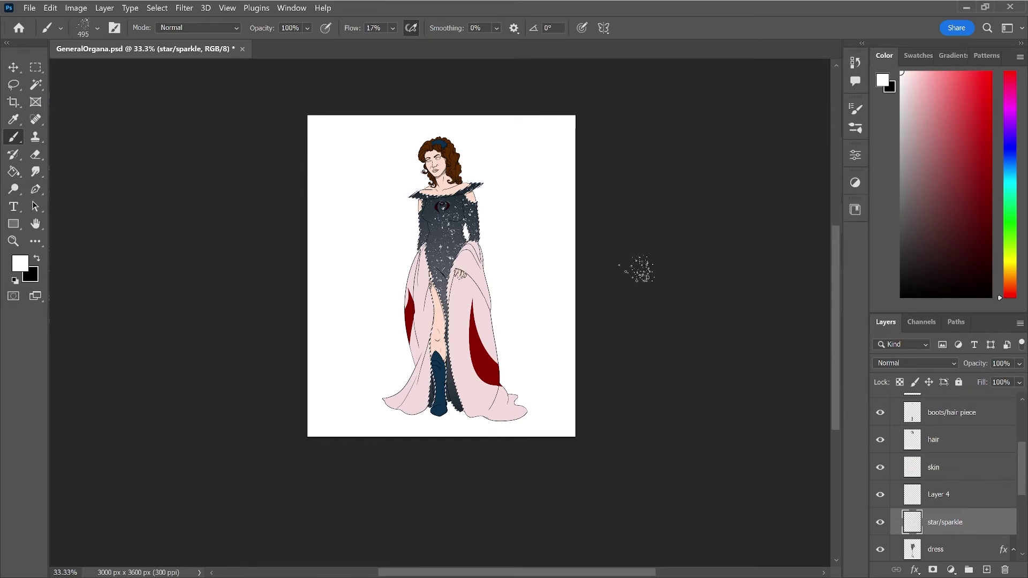
{"action": "key", "text": "ctrl+z"}
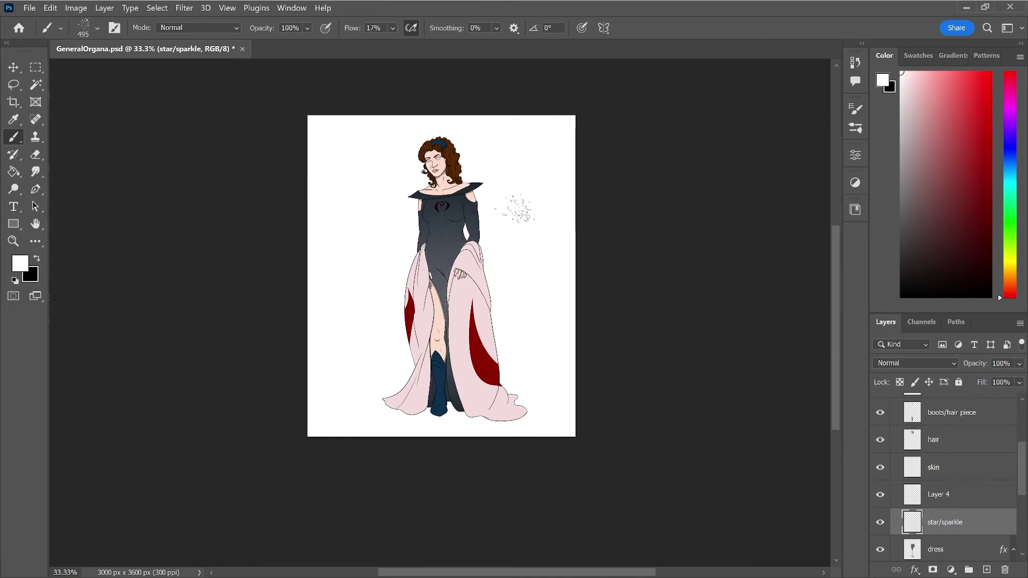
- With a smaller brush, stamp white sparkles on the bodice, sleeve and dress near the boot
{"action": "key", "text": "bracketleft"}
{"action": "key", "text": "bracketleft"}
{"action": "left_click", "coordinate": [449, 387]}
{"action": "left_click", "coordinate": [470, 241]}
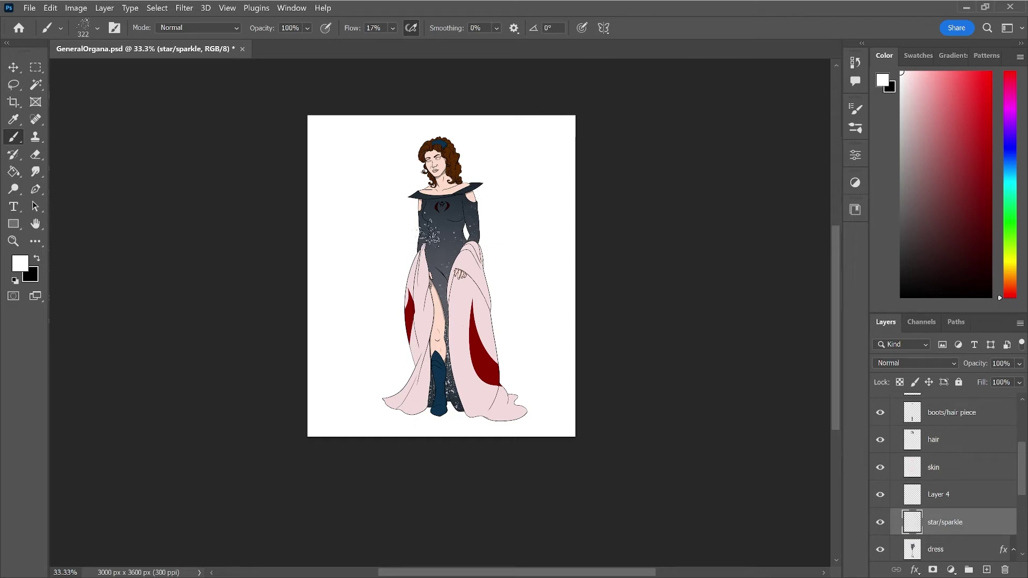
{"action": "left_click", "coordinate": [428, 235]}
{"action": "left_click", "coordinate": [431, 228]}
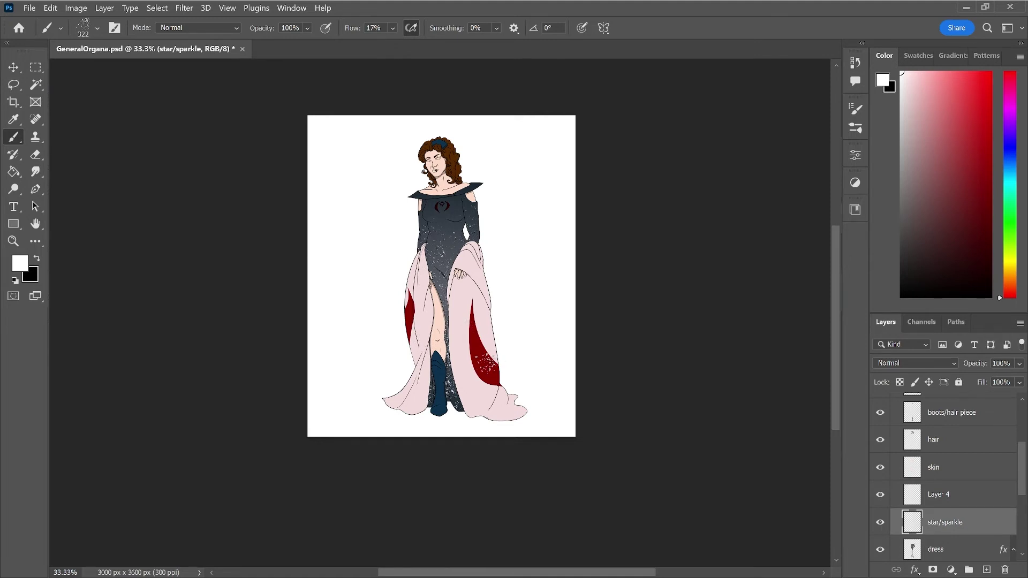
- Zoom in on the collar and bodice, erase stray sparkles, then view the whole figure
{"action": "key", "text": "ctrl+plus"}
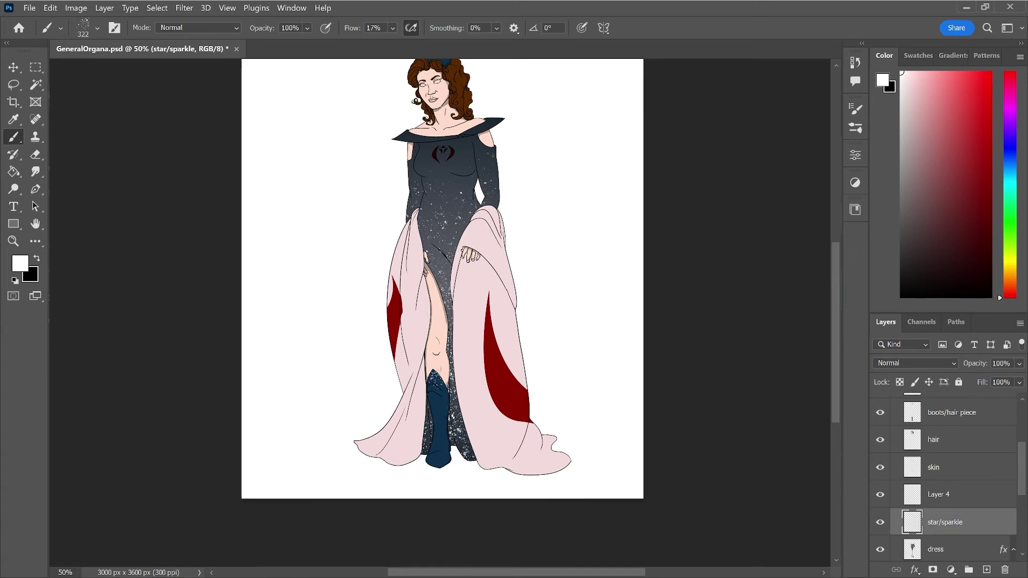
{"action": "key", "text": "ctrl+plus"}
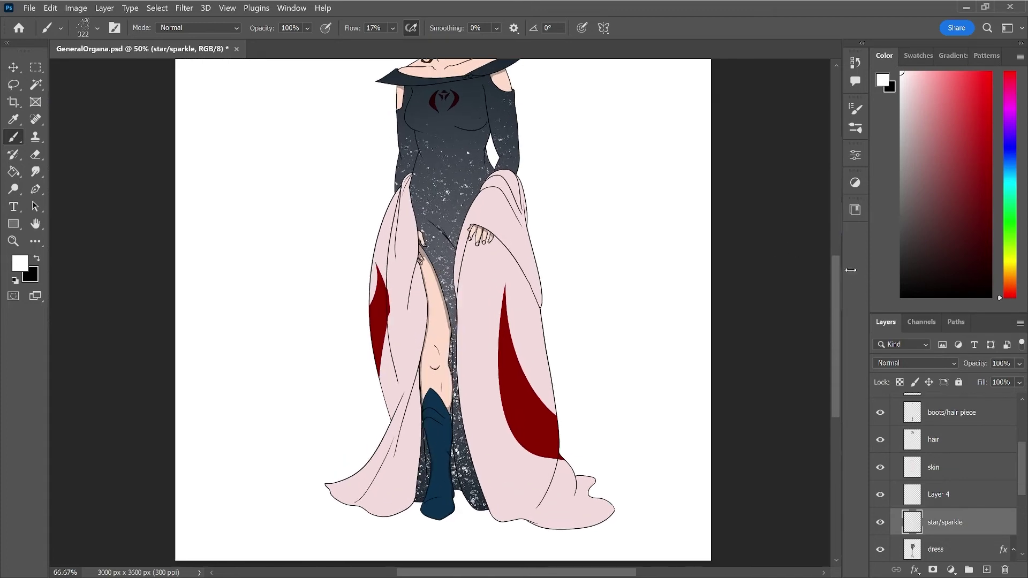
{"action": "left_click_drag", "start_coordinate": [834, 277], "coordinate": [838, 219]}
{"action": "key", "text": "ctrl+plus"}
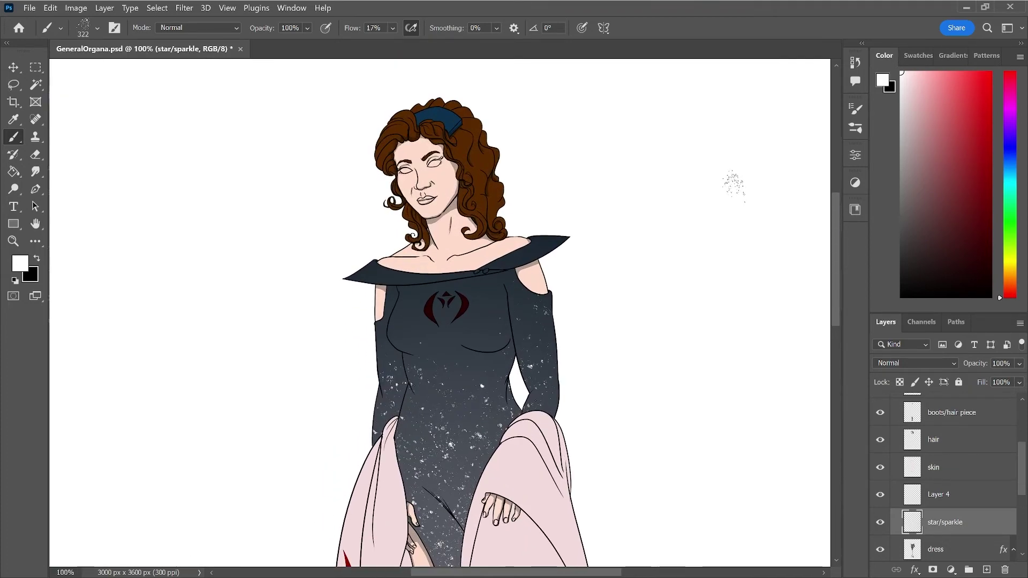
{"action": "key", "text": "e"}
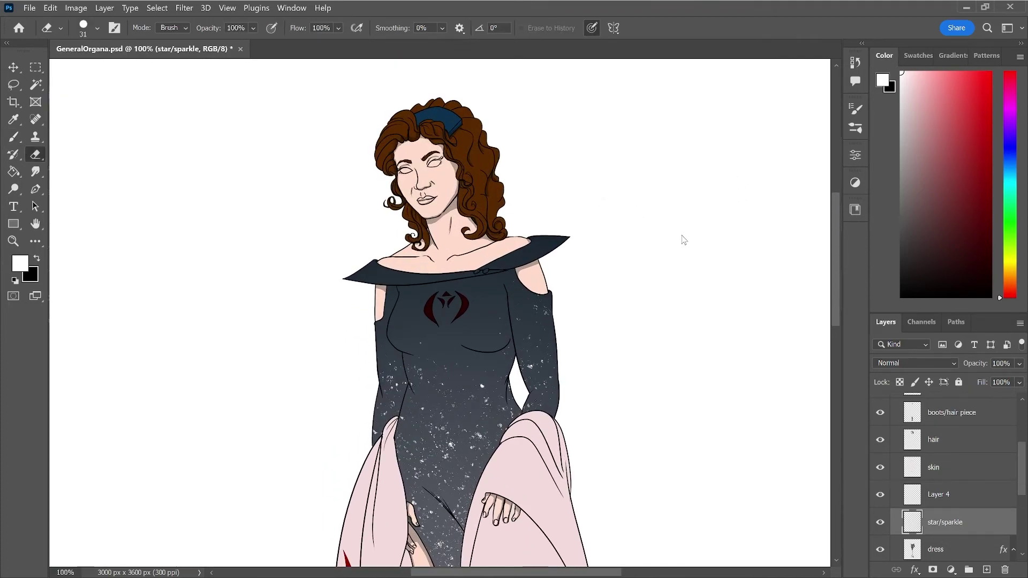
{"action": "key", "text": "bracketright"}
{"action": "key", "text": "bracketright"}
{"action": "key", "text": "bracketright"}
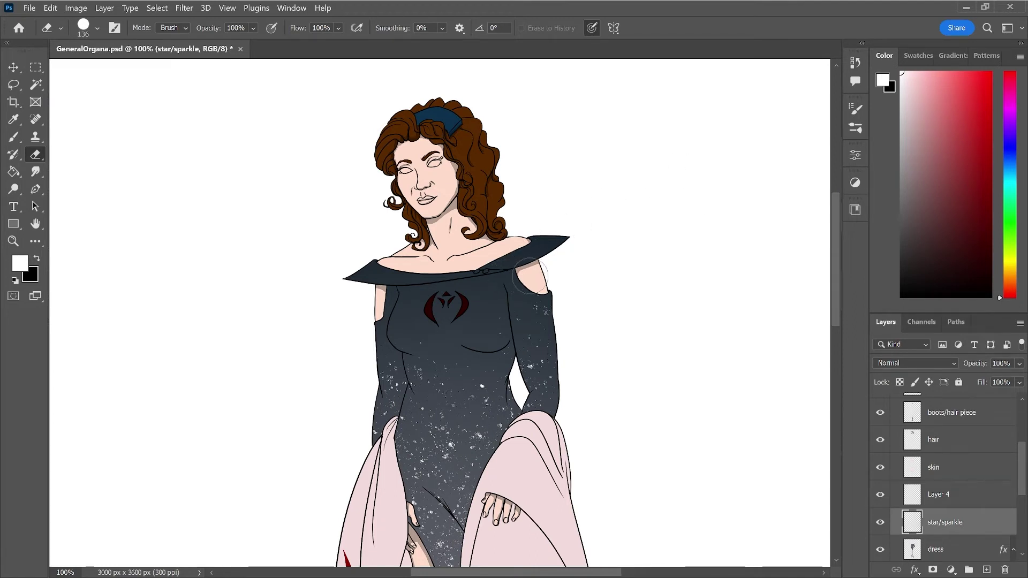
{"action": "key", "text": "b"}
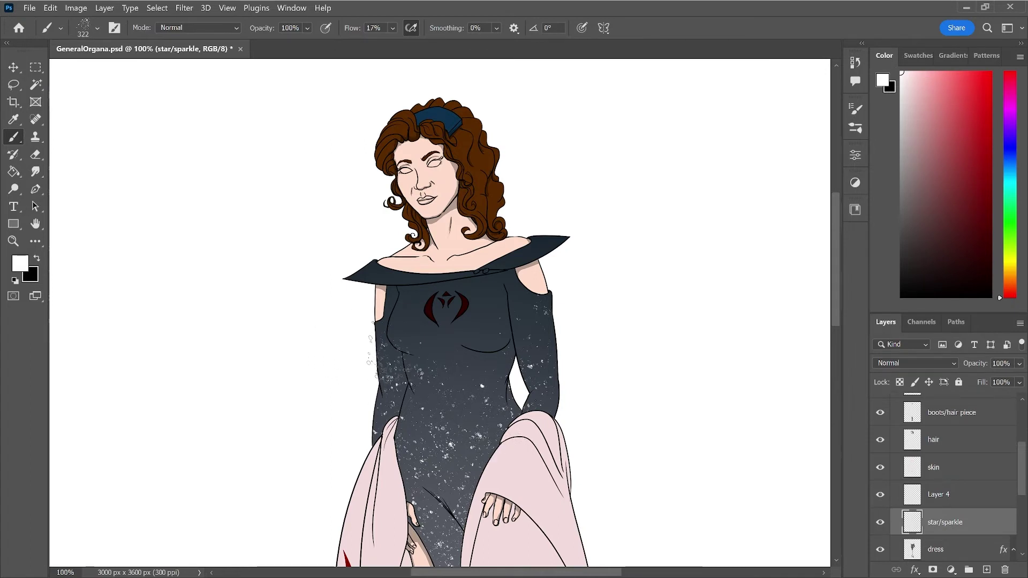
{"action": "key", "text": "e"}
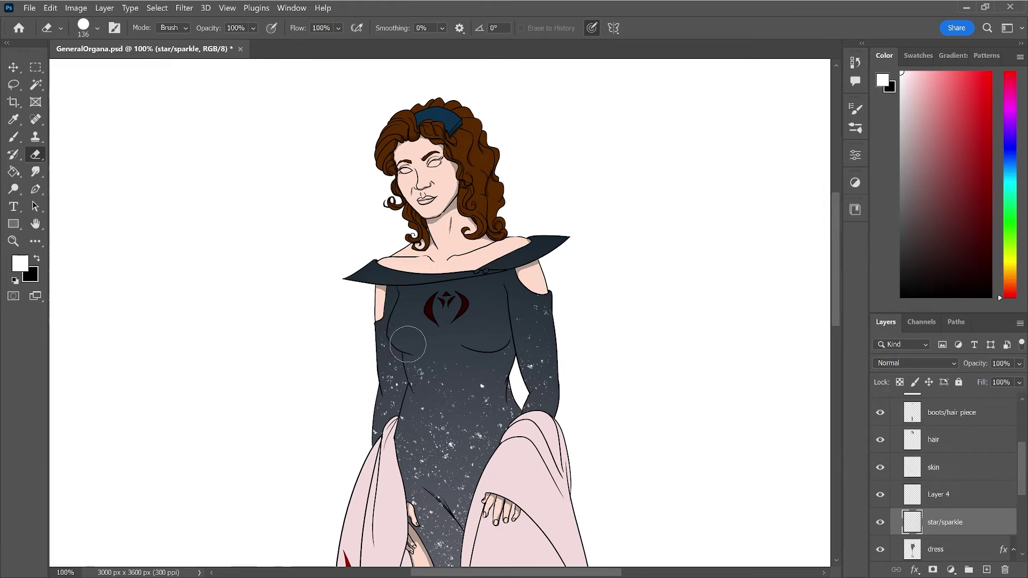
{"action": "key", "text": "ctrl+minus"}
{"action": "key", "text": "ctrl+minus"}
{"action": "key", "text": "ctrl+minus"}
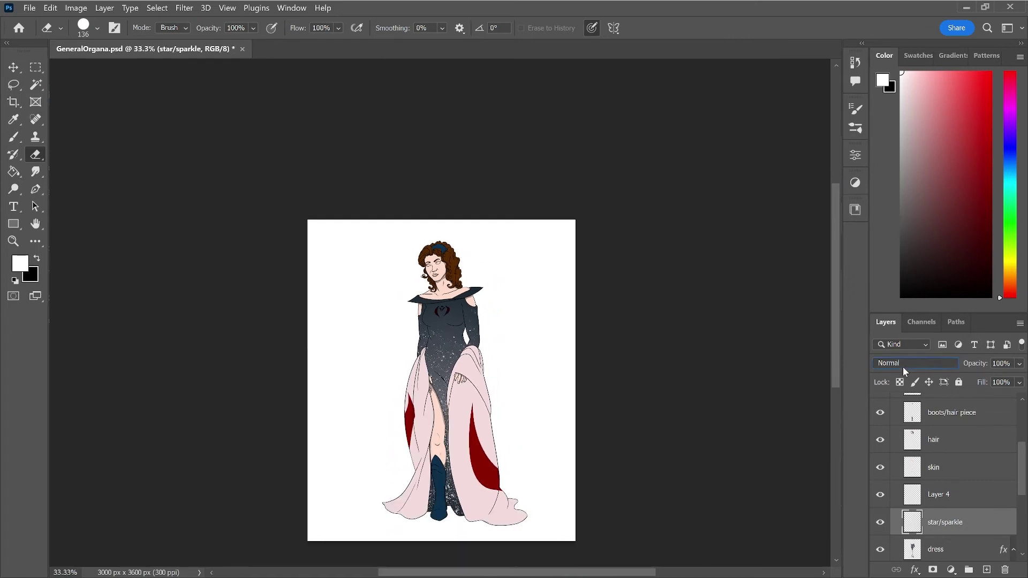
- Restore Normal blending, set the sparkle layer to 35% opacity, and duplicate it
{"action": "scroll", "coordinate": [902, 366], "scroll_direction": "down", "scroll_amount": 3}
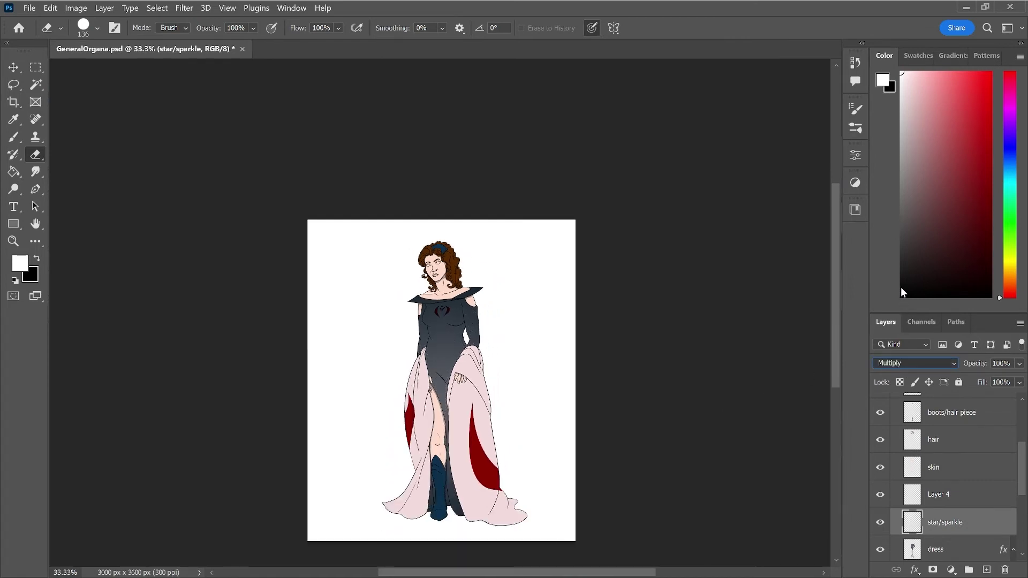
{"action": "key", "text": "Up"}
{"action": "key", "text": "Up"}
{"action": "key", "text": "Up"}
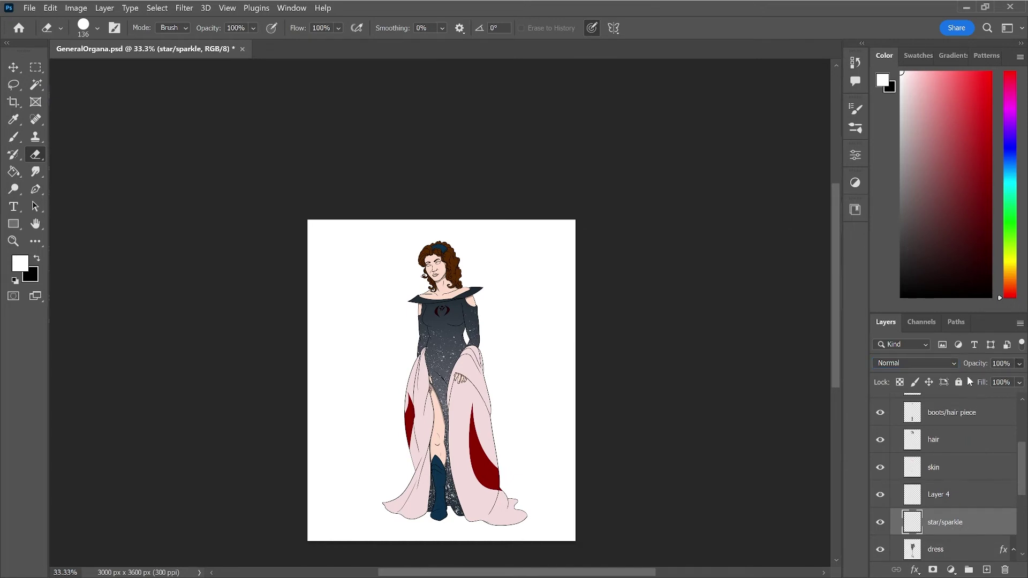
{"action": "type", "text": "35"}
{"action": "key", "text": "ctrl+j"}
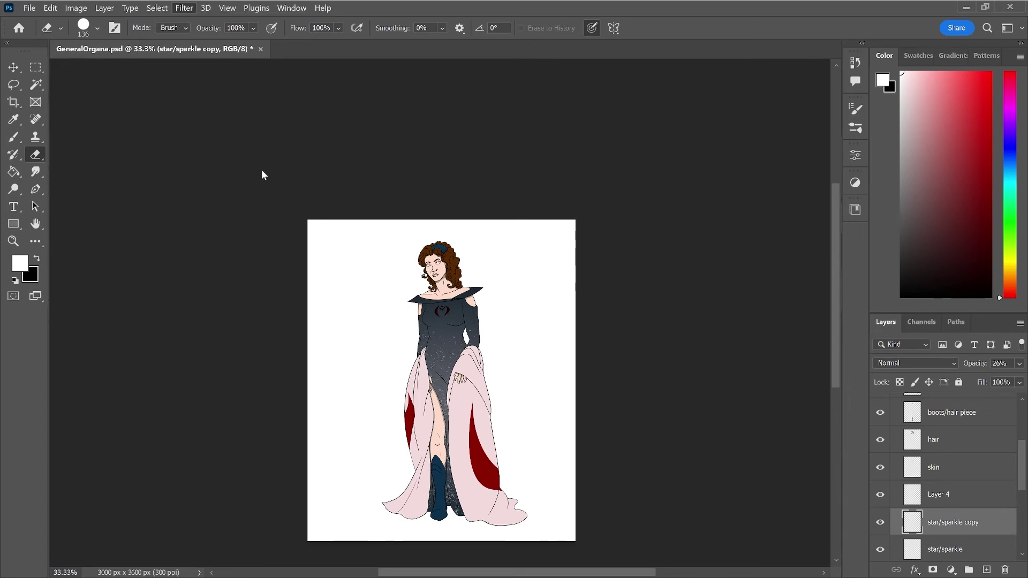
- Check sparkles at 100% zoom, duplicate the sparkle layer again, and select original and copy 2
{"action": "key", "text": "h"}
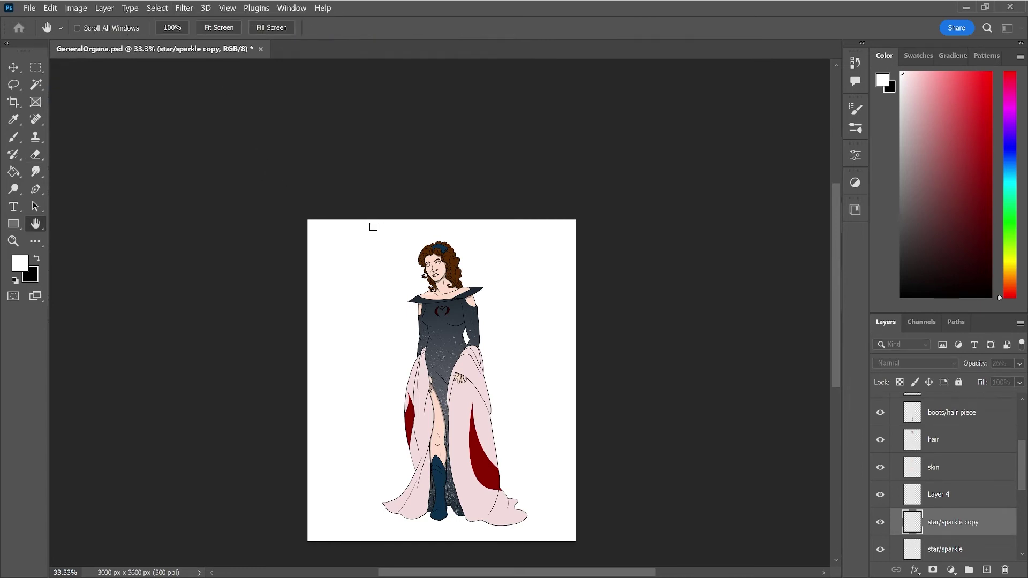
{"action": "key", "text": "ctrl+1"}
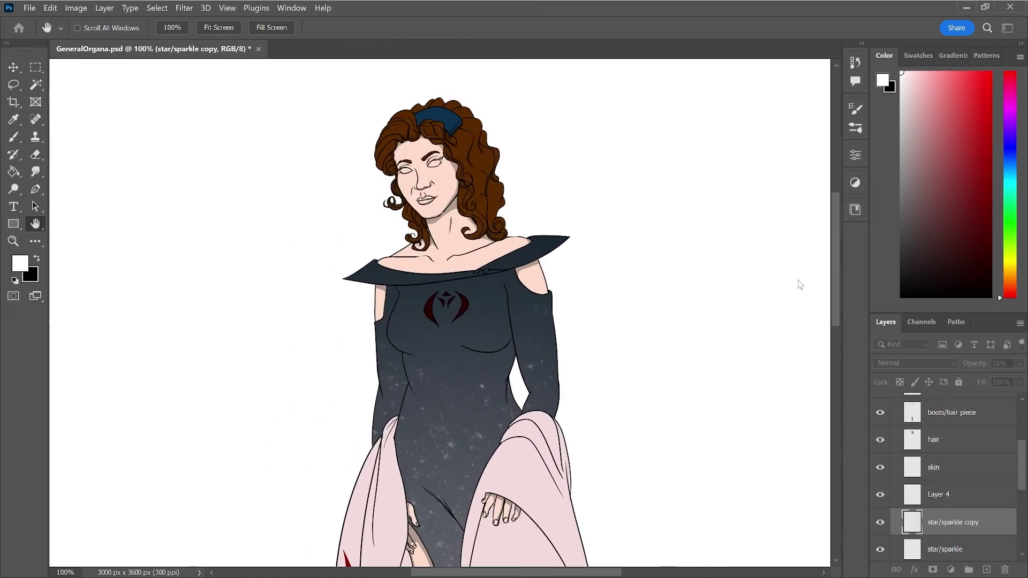
{"action": "key", "text": "e"}
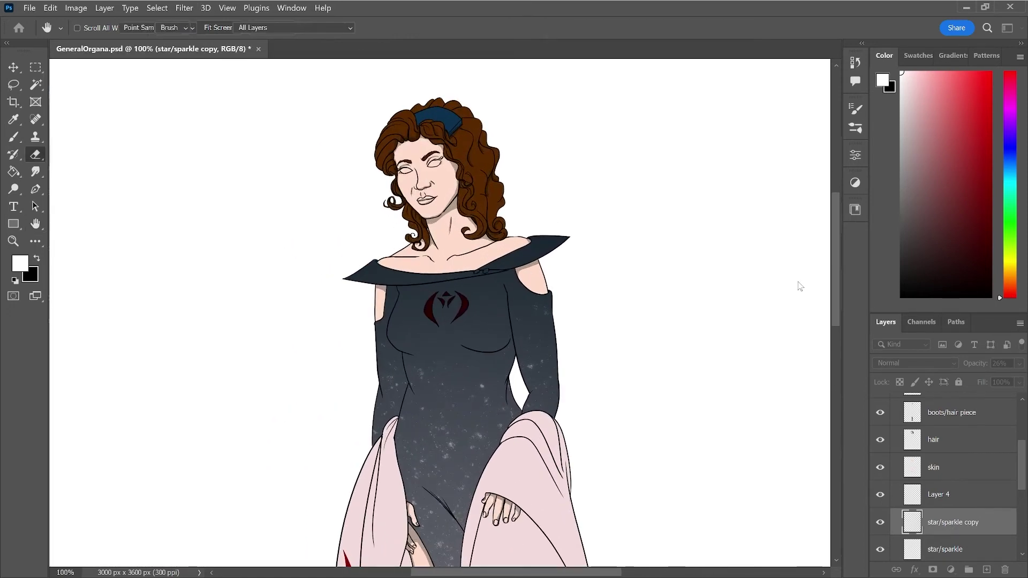
{"action": "key", "text": "ctrl+minus"}
{"action": "key", "text": "ctrl+minus"}
{"action": "key", "text": "ctrl+minus"}
{"action": "key", "text": "ctrl+minus"}
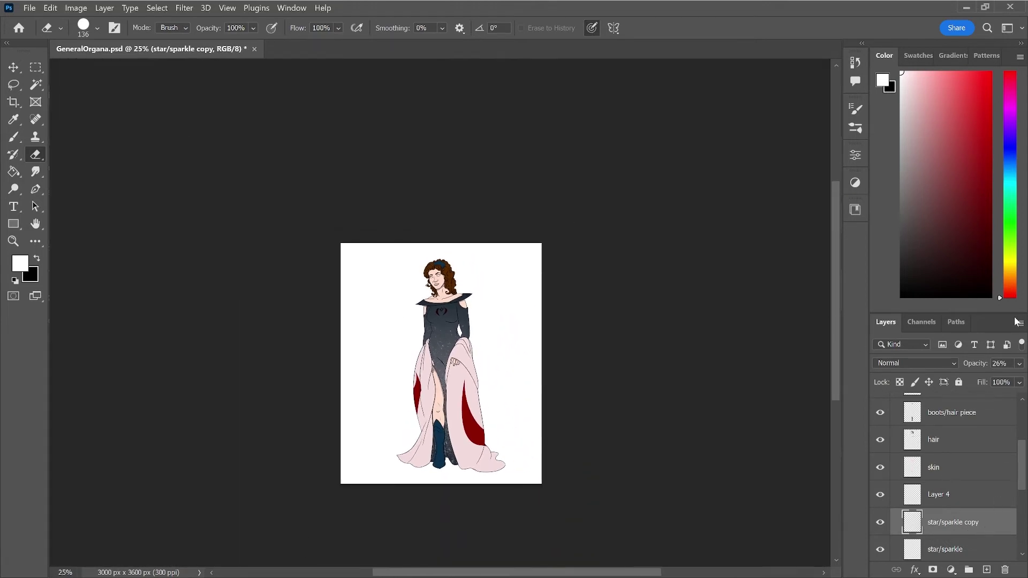
{"action": "key", "text": "ctrl+j"}
{"action": "scroll", "coordinate": [1000, 527], "scroll_direction": "down", "scroll_amount": 1}
{"action": "scroll", "coordinate": [983, 547], "scroll_direction": "down", "scroll_amount": 1}
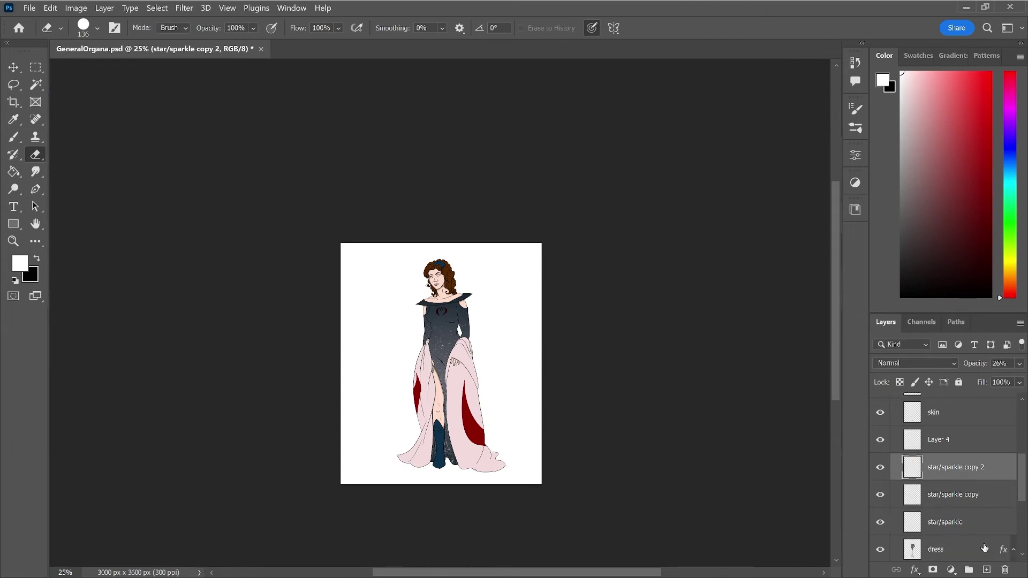
{"action": "left_click", "coordinate": [981, 521]}
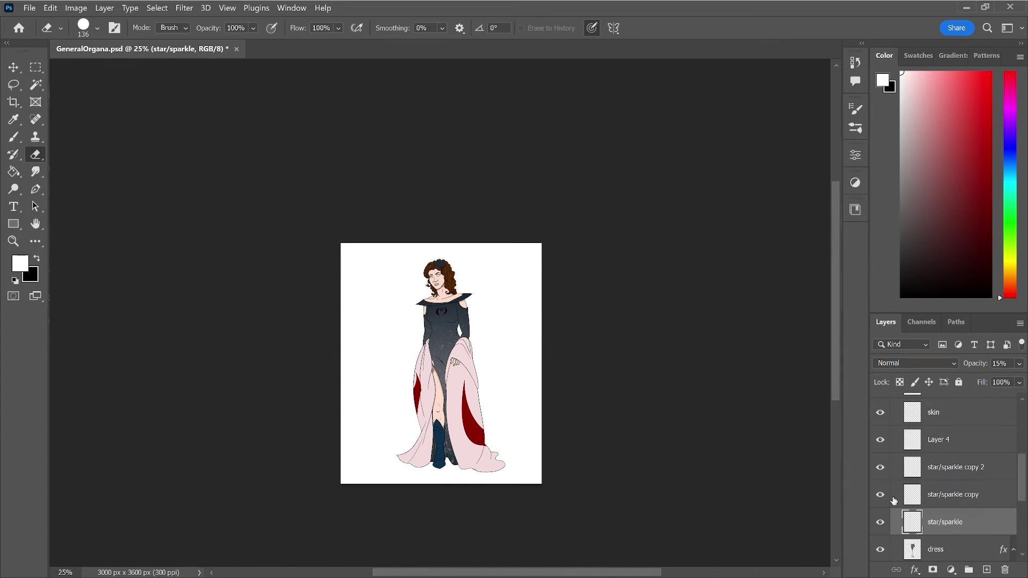
{"action": "left_click", "coordinate": [987, 473]}
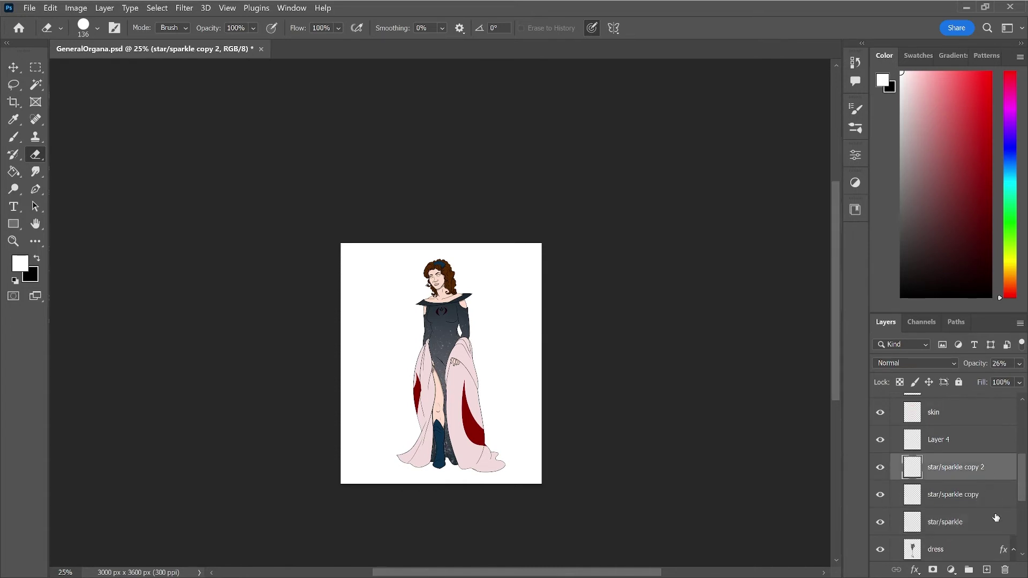
- Add a new layer named 'dark sparkle' above the sparkle layers
{"action": "left_click", "coordinate": [986, 570]}
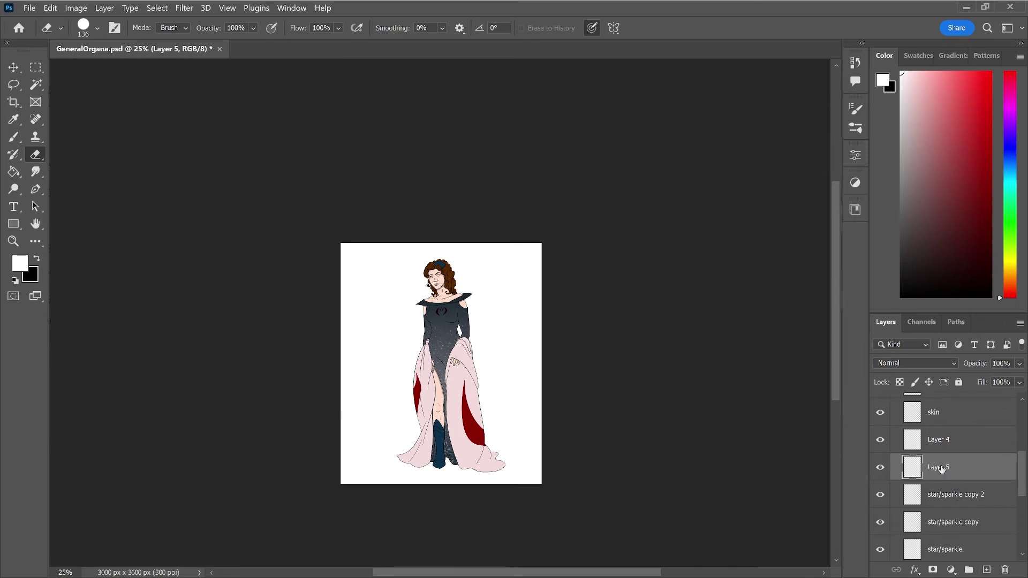
{"action": "double_click", "coordinate": [940, 467]}
{"action": "type", "text": "dark sparkl"}
{"action": "type", "text": "e"}
{"action": "key", "text": "Return"}
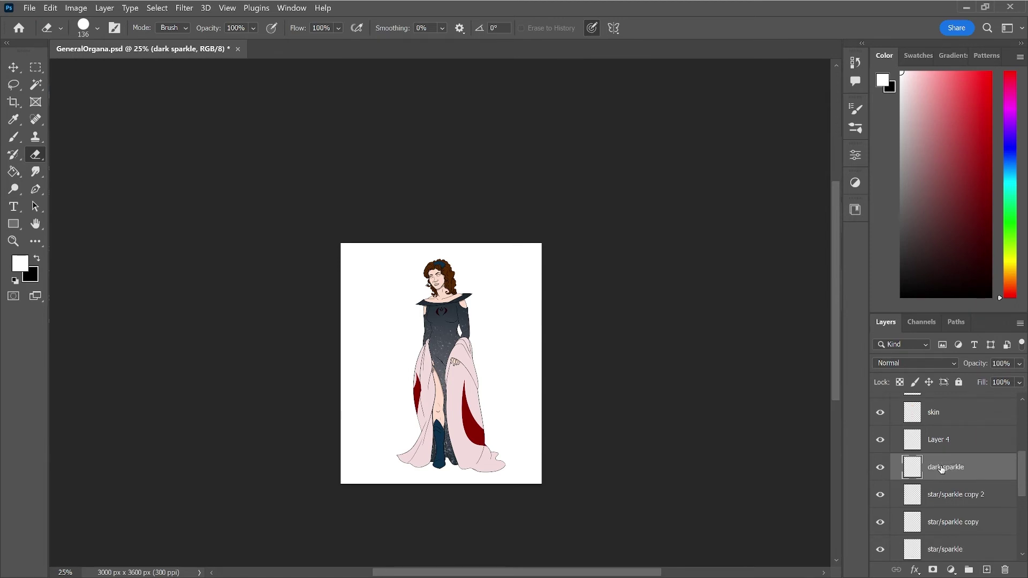
{"action": "key", "text": "Return"}
- Scatter black specks over the dress chest, shoulders and sleeve, then duplicate the layer
{"action": "key", "text": "ctrl+plus"}
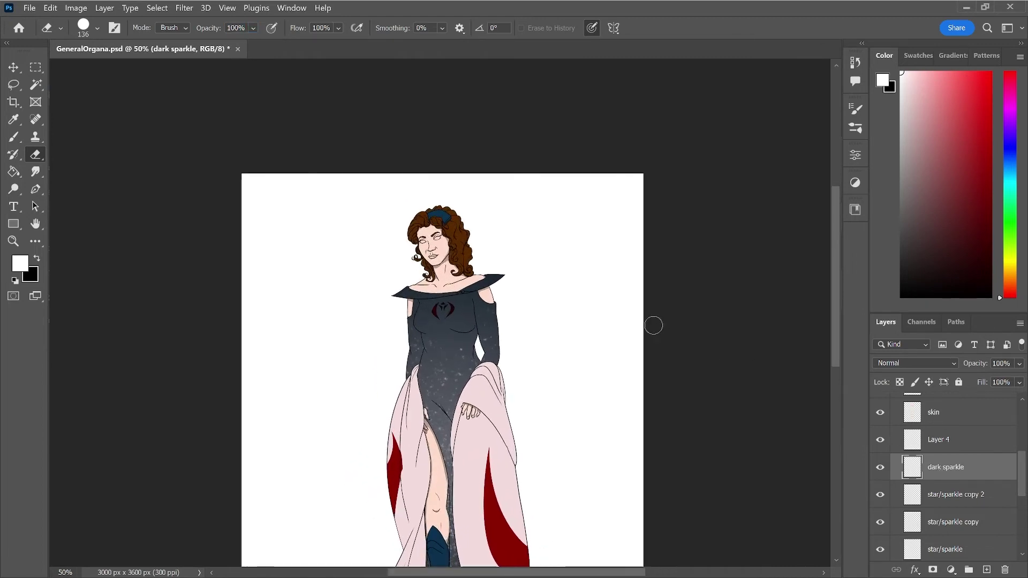
{"action": "key", "text": "b"}
{"action": "key", "text": "x"}
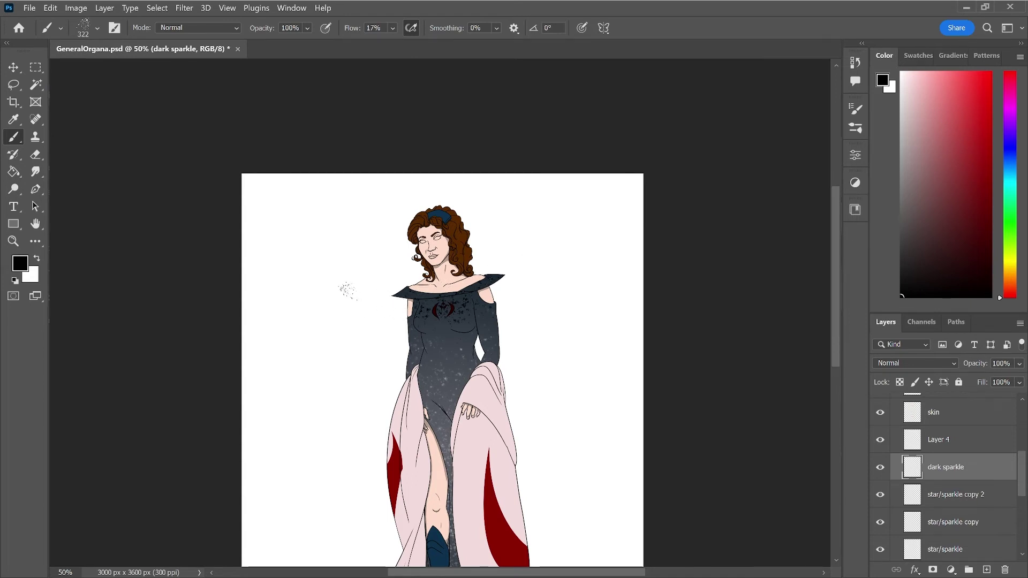
{"action": "left_click", "coordinate": [424, 320]}
{"action": "key", "text": "ctrl+z"}
{"action": "left_click", "coordinate": [442, 316]}
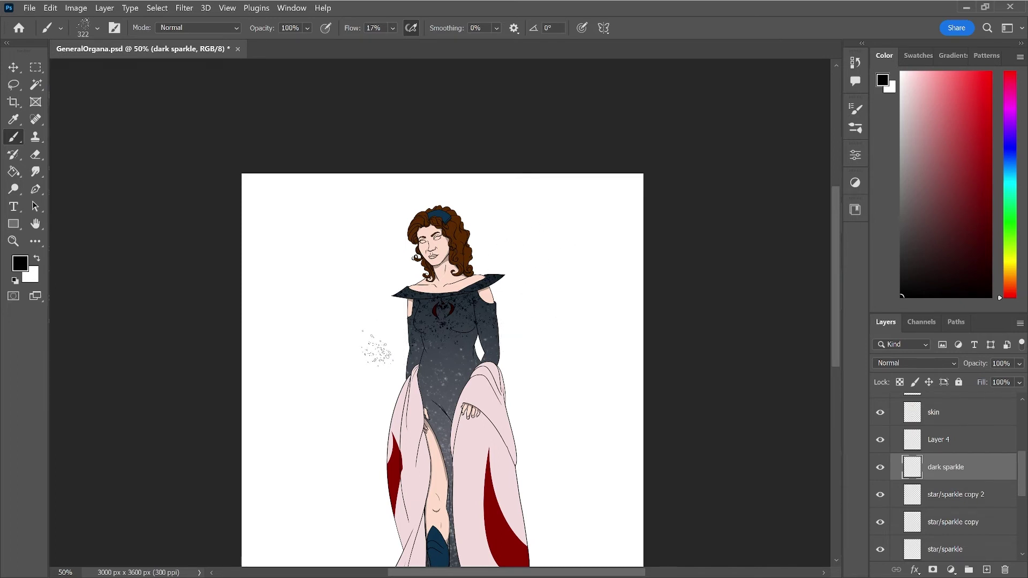
{"action": "left_click", "coordinate": [492, 319]}
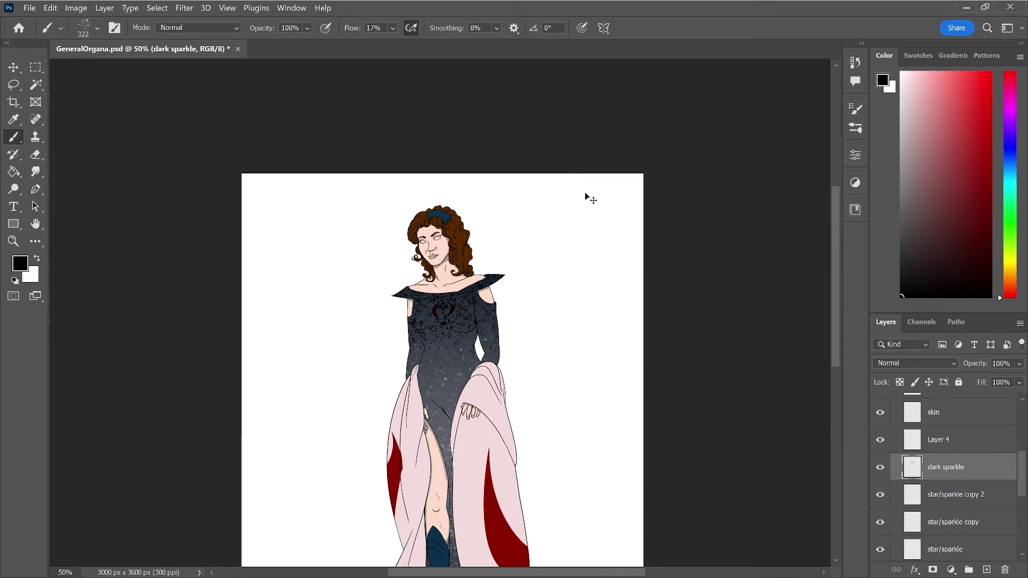
{"action": "key", "text": "ctrl+minus"}
{"action": "key", "text": "ctrl+minus"}
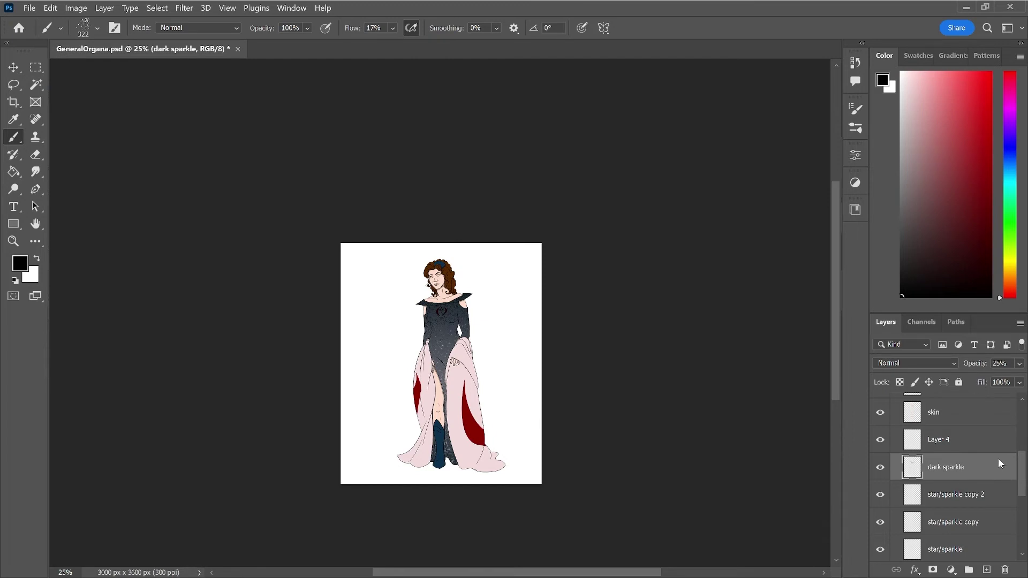
{"action": "key", "text": "ctrl+j"}
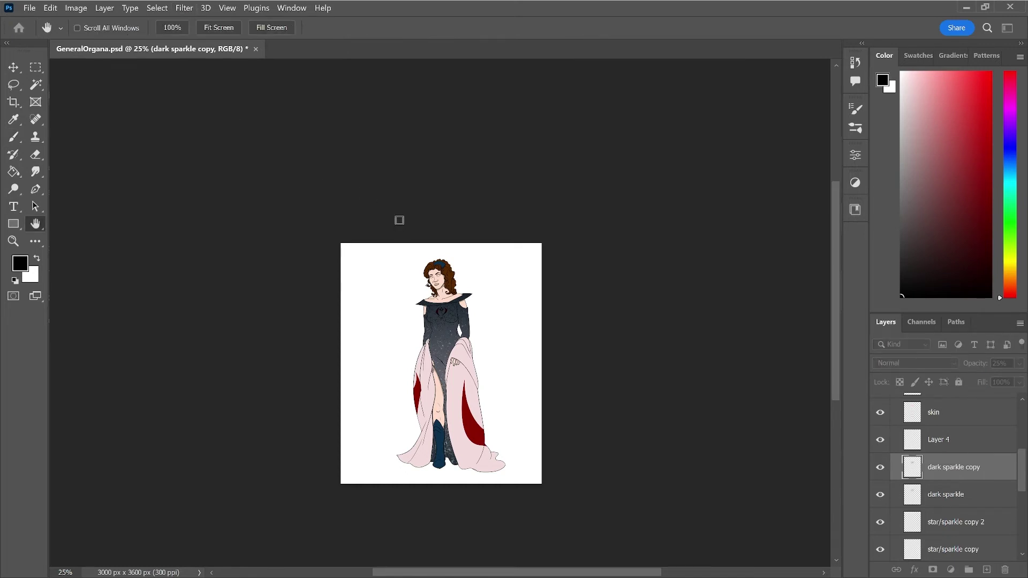
- Add a new layer named 'dress misc' above the dark sparkles
{"action": "key", "text": "ctrl+plus"}
{"action": "key", "text": "ctrl+plus"}
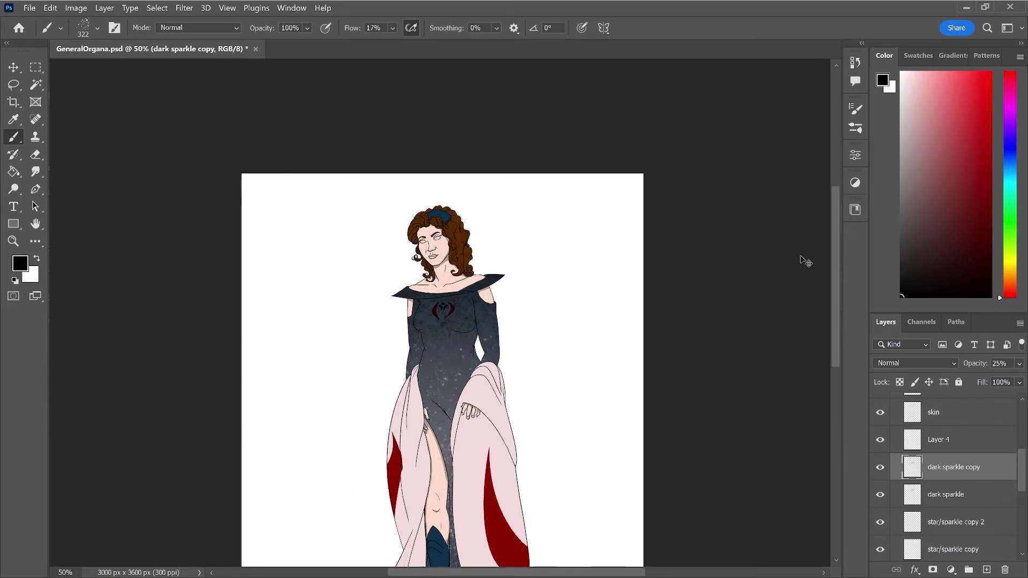
{"action": "key", "text": "ctrl+plus"}
{"action": "key", "text": "ctrl+plus"}
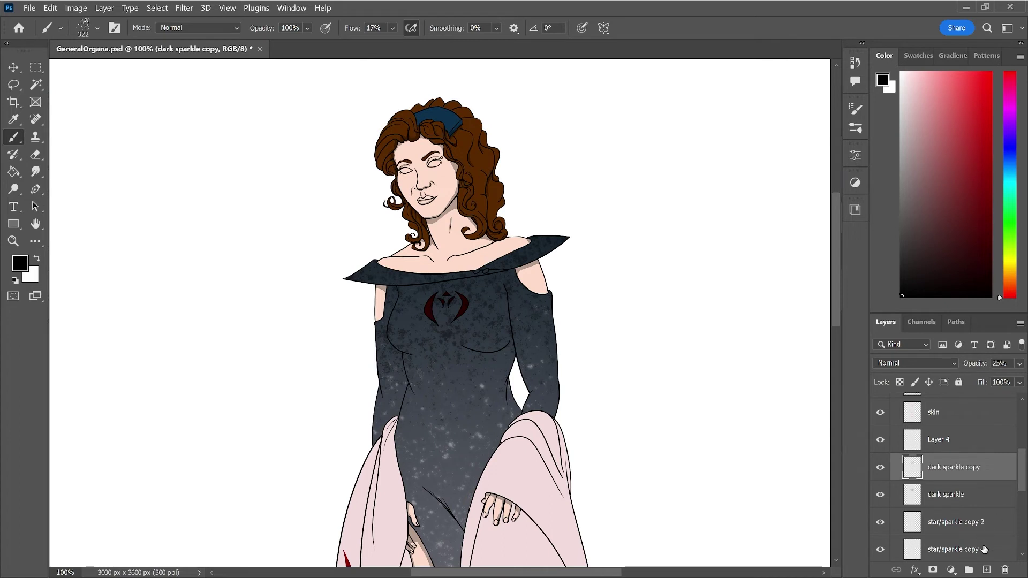
{"action": "left_click", "coordinate": [986, 570]}
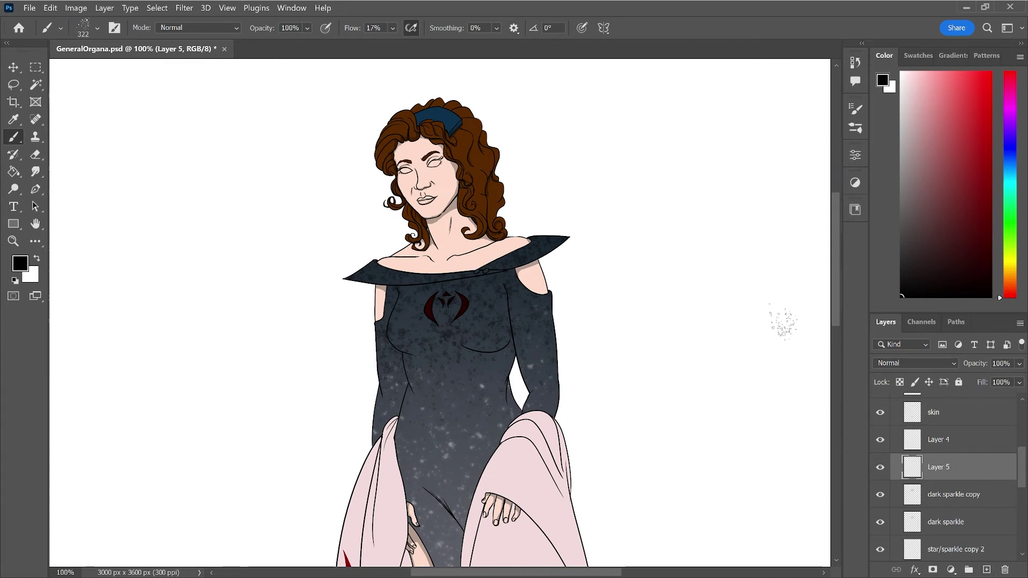
{"action": "double_click", "coordinate": [934, 467]}
{"action": "type", "text": "dress misc"}
{"action": "key", "text": "Return"}
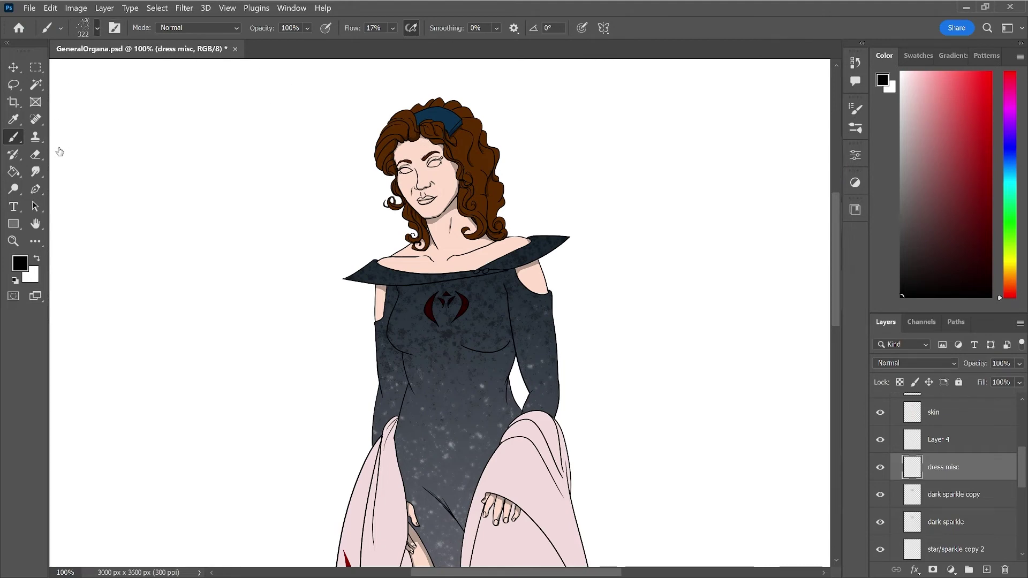
- Paint two small white dots on the collar clasp with a hard round brush at full flow
{"action": "key", "text": "comma"}
{"action": "key", "text": "comma"}
{"action": "key", "text": "x"}
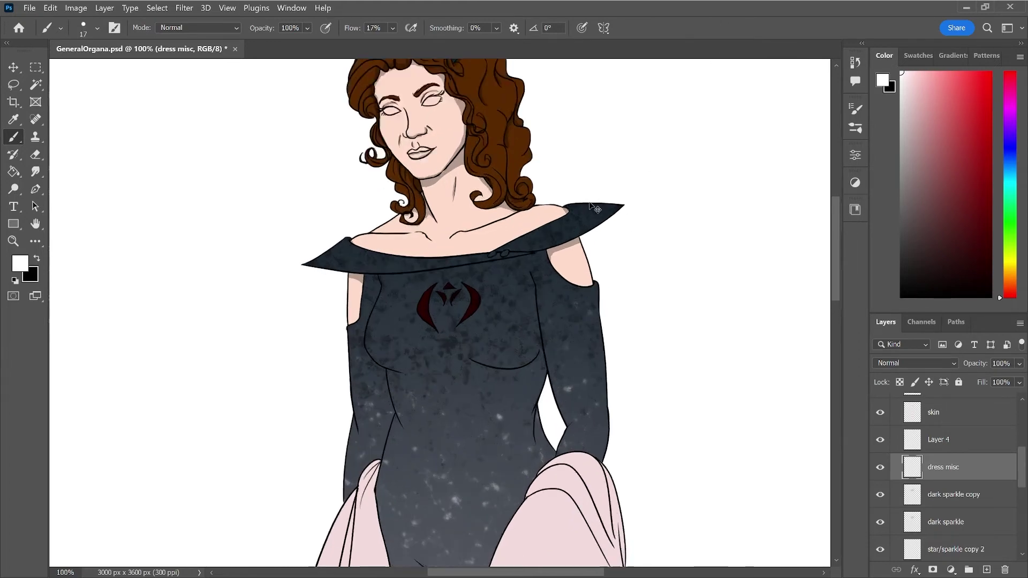
{"action": "key", "text": "ctrl+plus"}
{"action": "left_click_drag", "start_coordinate": [528, 230], "coordinate": [533, 227]}
{"action": "key", "text": "ctrl+z"}
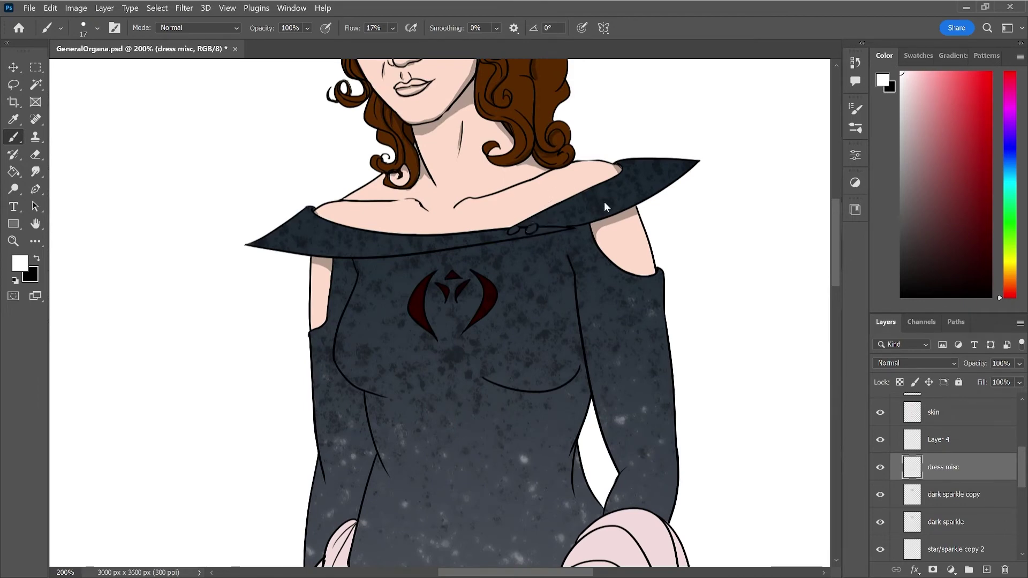
{"action": "key", "text": "["}
{"action": "key", "text": "shift+0"}
{"action": "left_click", "coordinate": [531, 229]}
{"action": "left_click", "coordinate": [513, 229]}
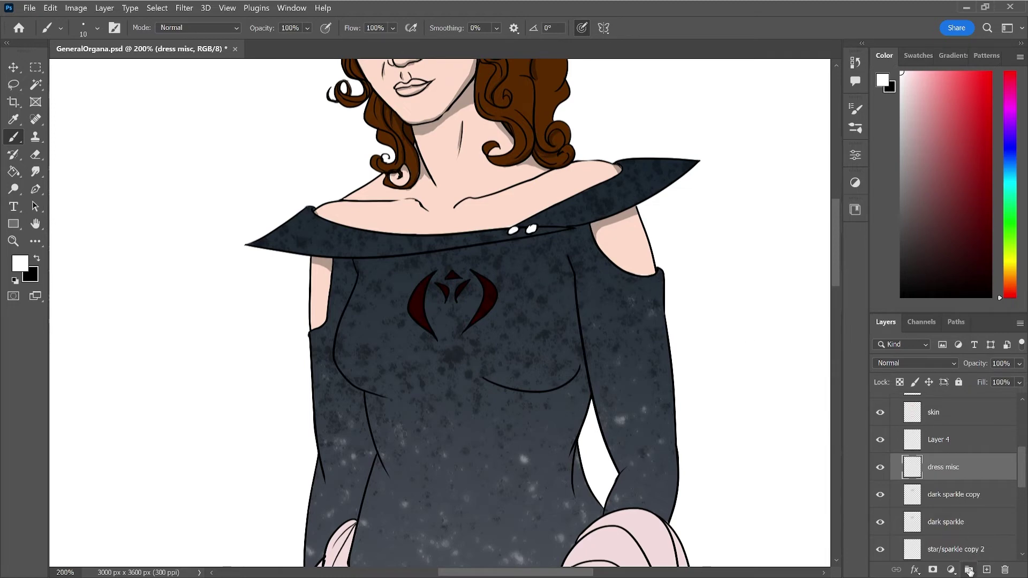
{"action": "left_click", "coordinate": [880, 441]}
{"action": "left_click_drag", "start_coordinate": [1023, 474], "coordinate": [1022, 482]}
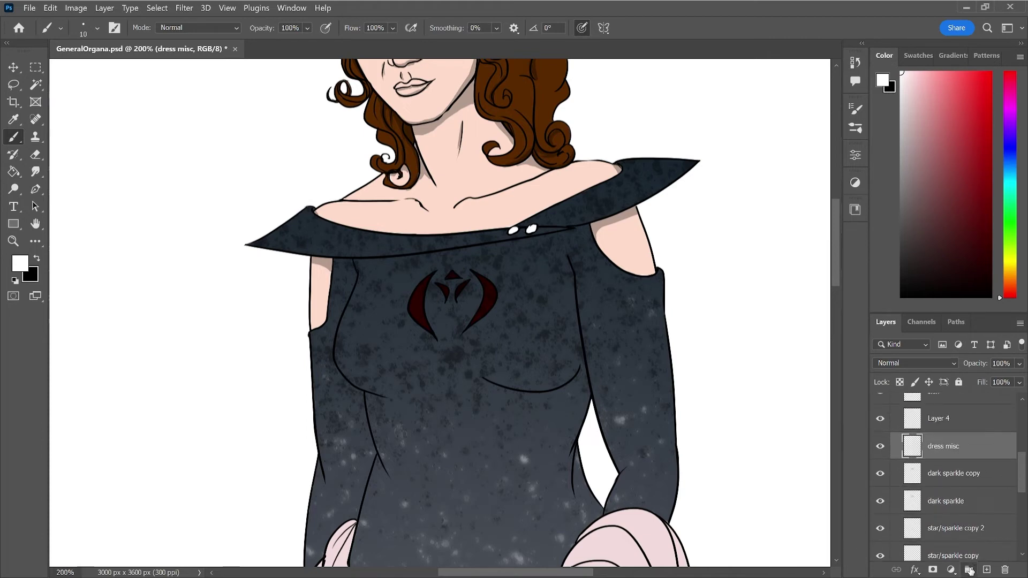
- Create a new layer group and move the dress-related layers into it
{"action": "left_click", "coordinate": [970, 570]}
{"action": "left_click_drag", "start_coordinate": [1021, 459], "coordinate": [1020, 484]}
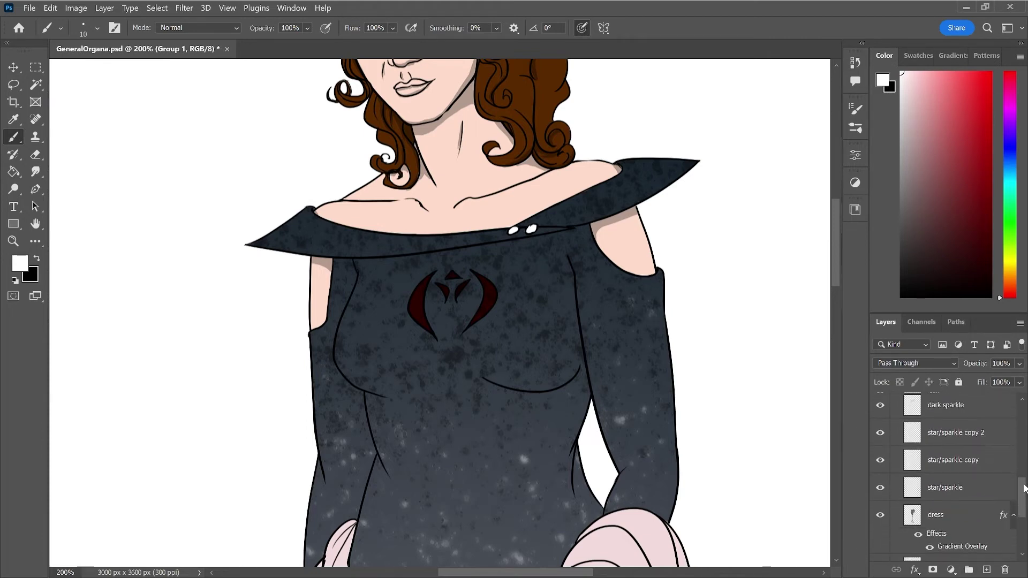
{"action": "left_click", "coordinate": [980, 517]}
{"action": "left_click_drag", "start_coordinate": [1022, 487], "coordinate": [1022, 470]}
{"action": "left_click", "coordinate": [978, 436], "text": "shift"}
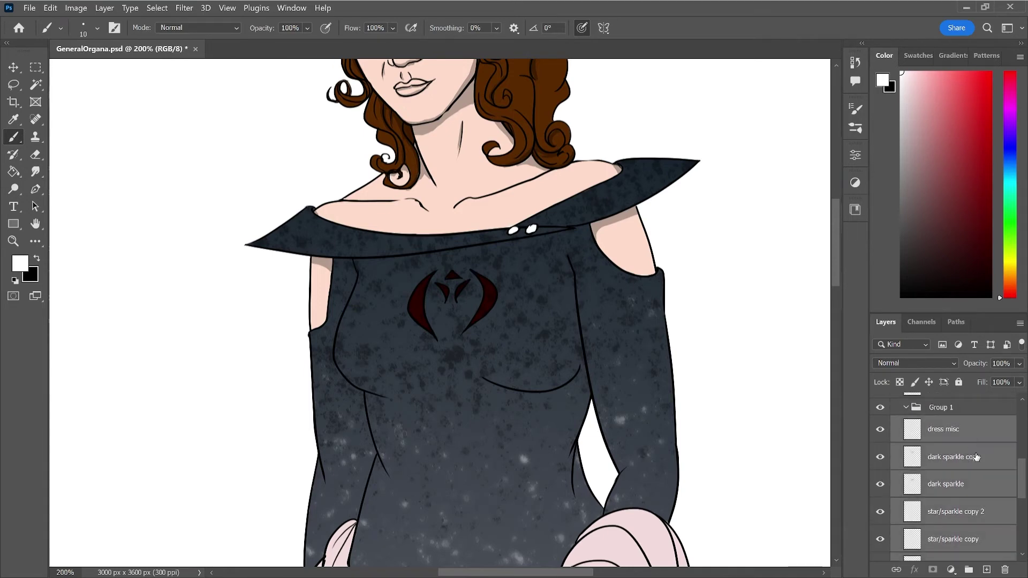
{"action": "left_click_drag", "start_coordinate": [980, 440], "coordinate": [978, 411]}
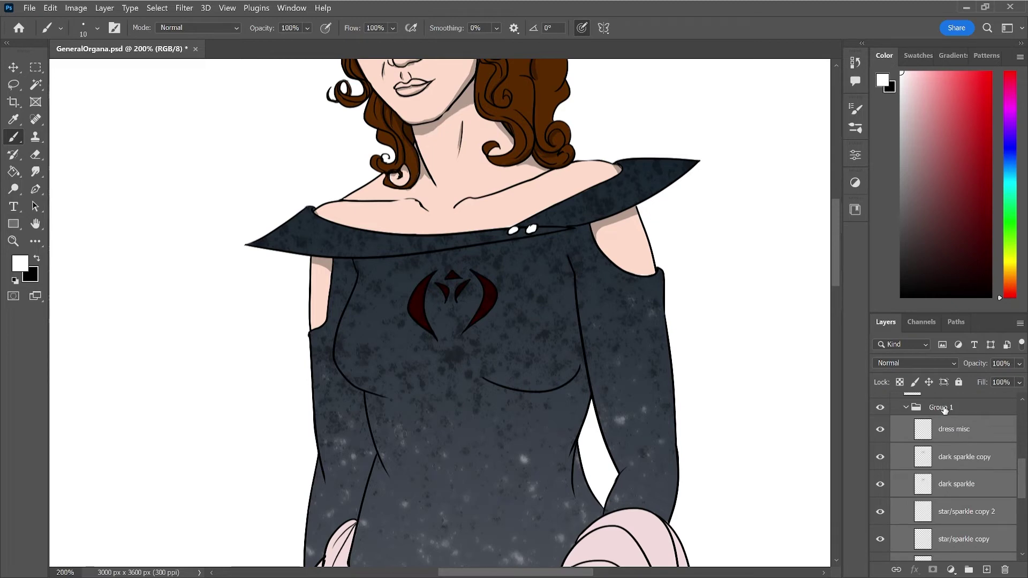
- Rename the new group to 'dress bits'
{"action": "double_click", "coordinate": [948, 407]}
{"action": "type", "text": "d"}
{"action": "key", "text": "ctrl+a"}
{"action": "type", "text": "d"}
{"action": "type", "text": "ress"}
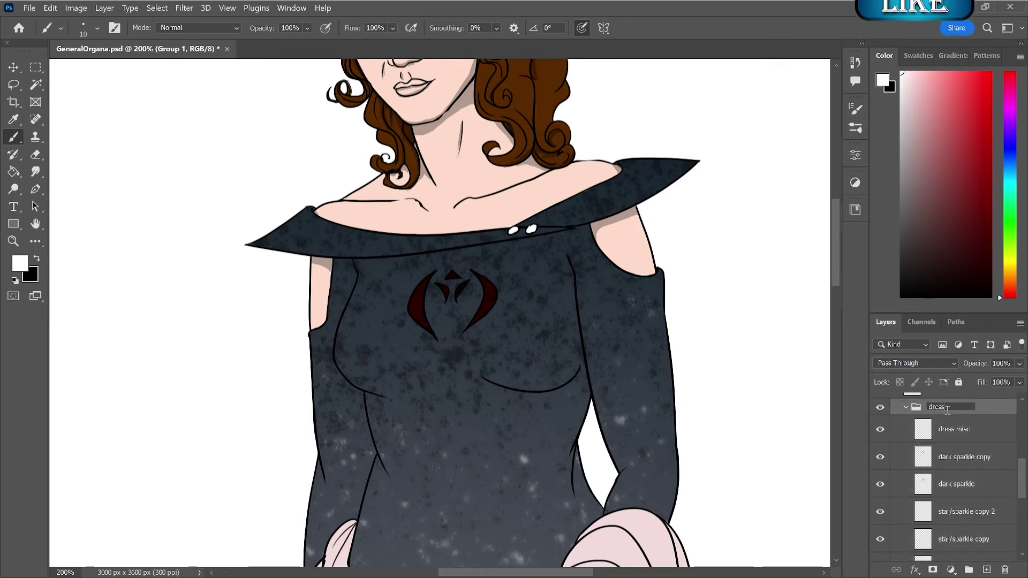
{"action": "type", "text": " bit"}
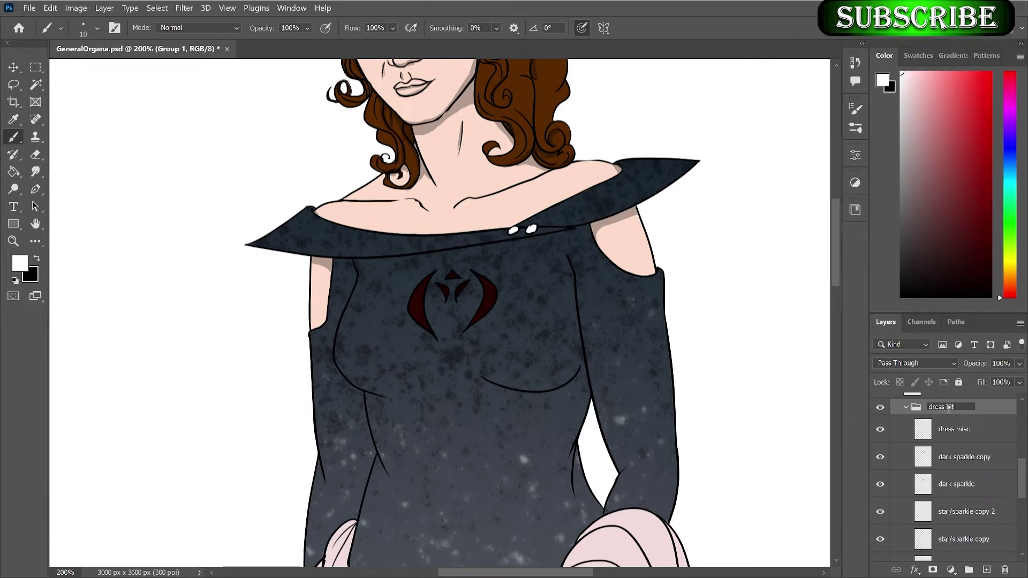
{"action": "type", "text": "s"}
{"action": "left_click", "coordinate": [990, 442]}
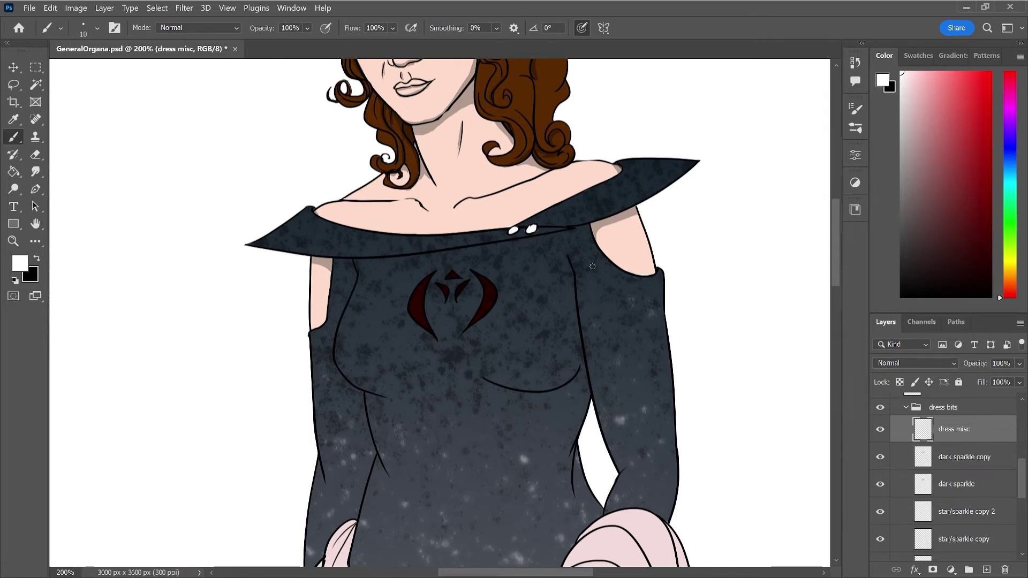
- Move the flag symbol layer into the dress bits group
{"action": "left_click_drag", "start_coordinate": [1023, 477], "coordinate": [1022, 427]}
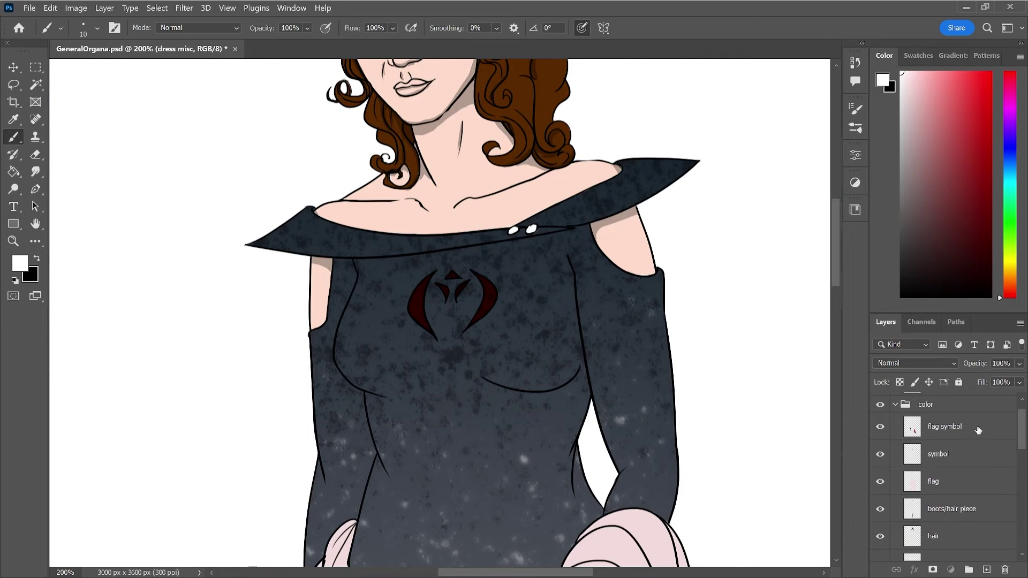
{"action": "left_click", "coordinate": [977, 429]}
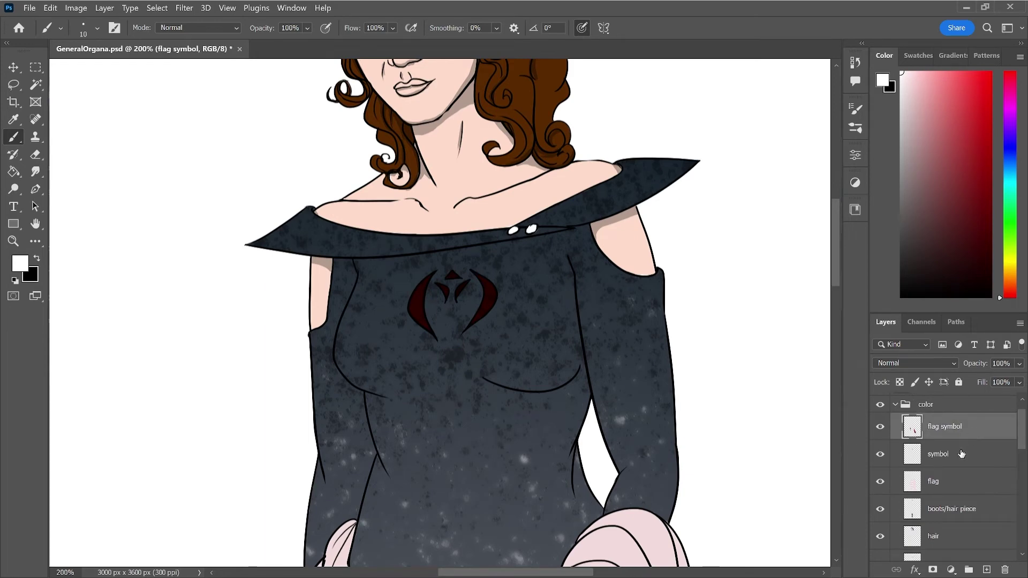
{"action": "mouse_move", "coordinate": [960, 456]}
{"action": "left_mouse_down"}
{"action": "mouse_move", "coordinate": [962, 562]}
{"action": "mouse_move", "coordinate": [950, 558]}
{"action": "mouse_move", "coordinate": [978, 480]}
{"action": "left_mouse_up"}
{"action": "left_click", "coordinate": [880, 466]}
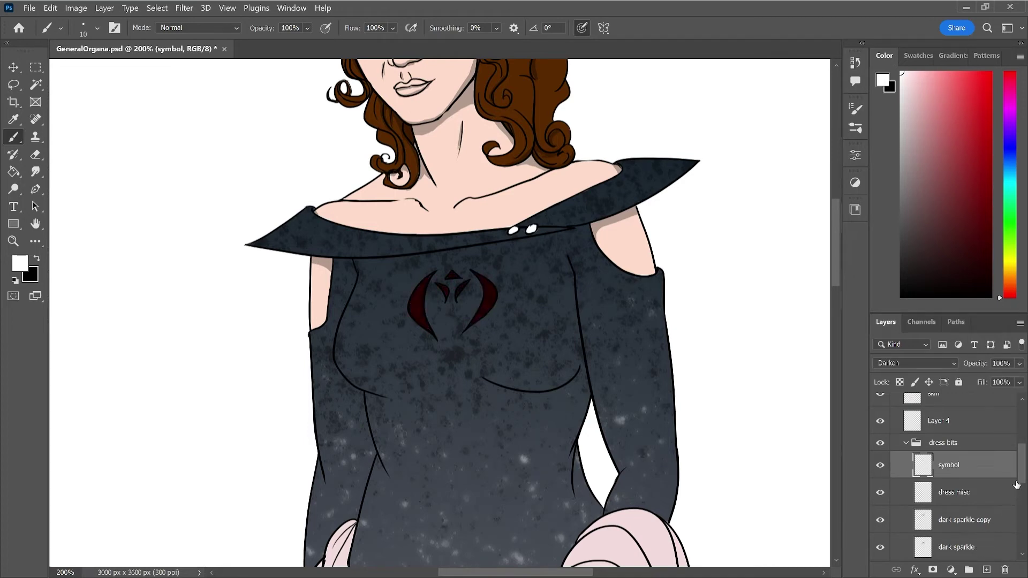
{"action": "scroll", "coordinate": [1024, 459], "scroll_direction": "up", "scroll_amount": 1}
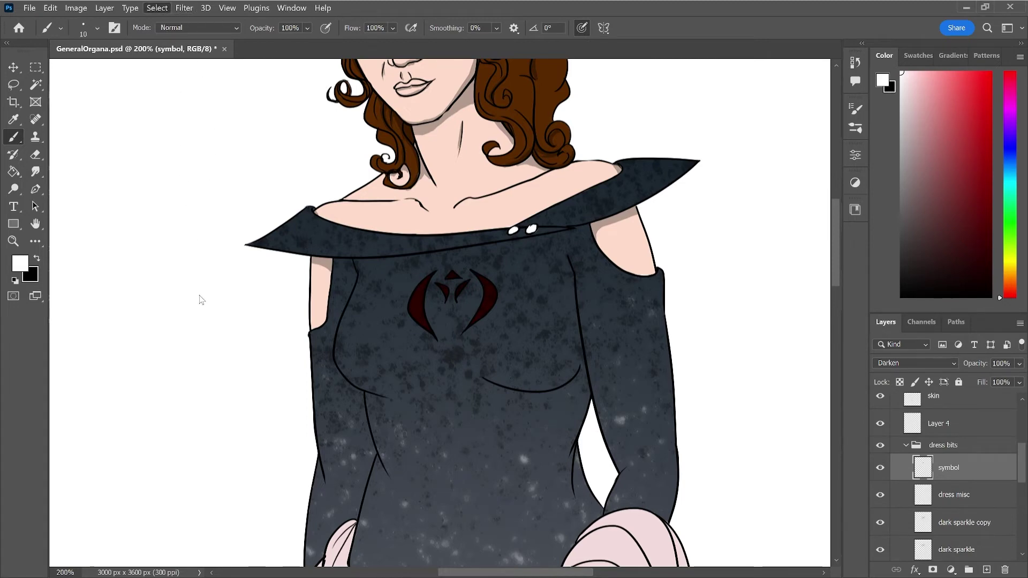
- Select the chest symbol outline, check the dark sparkle layers, then deselect
{"action": "left_click", "coordinate": [922, 467], "text": "ctrl"}
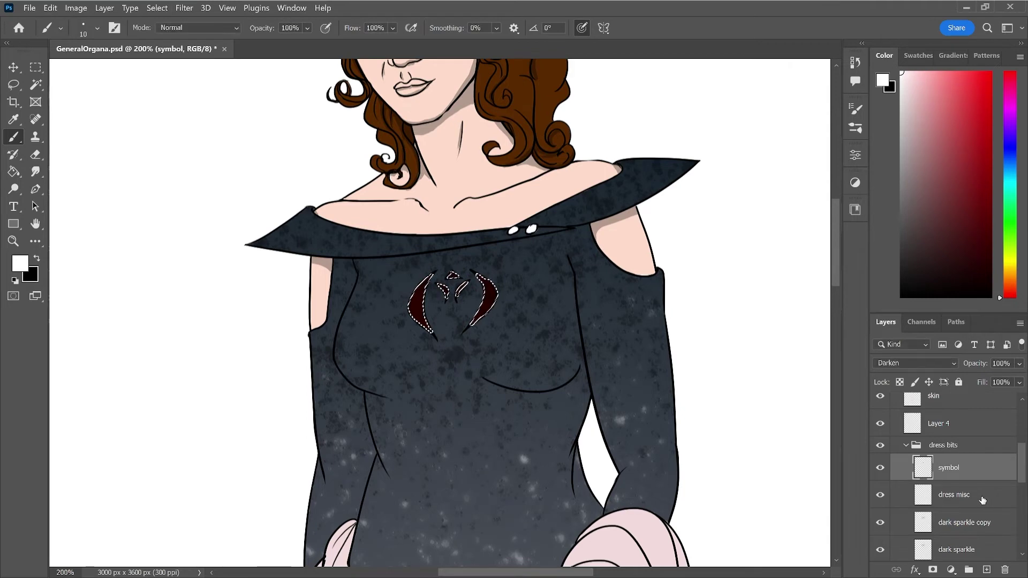
{"action": "left_click", "coordinate": [983, 502]}
{"action": "left_click", "coordinate": [979, 523]}
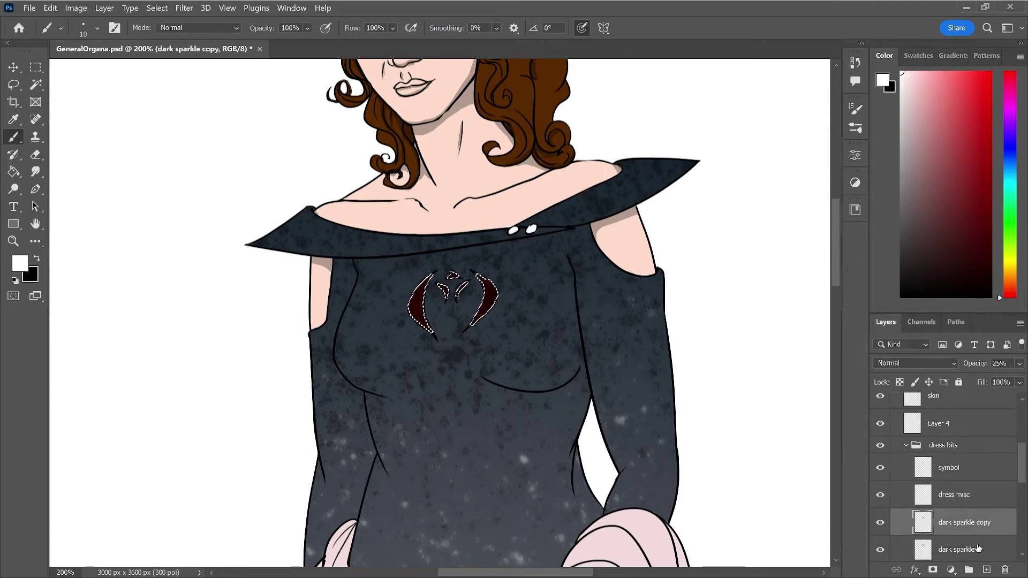
{"action": "left_click", "coordinate": [975, 552]}
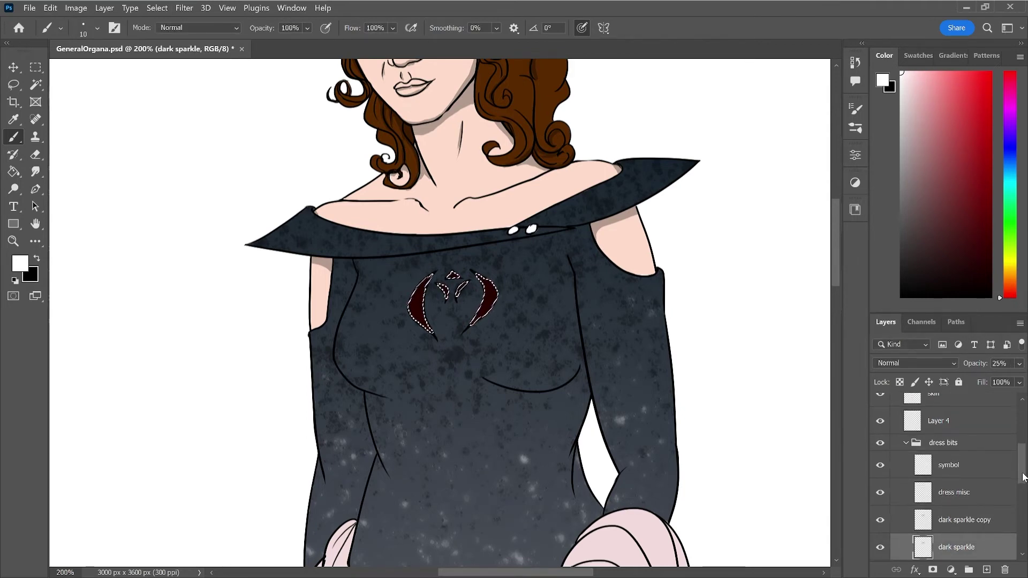
{"action": "key", "text": "ctrl+d"}
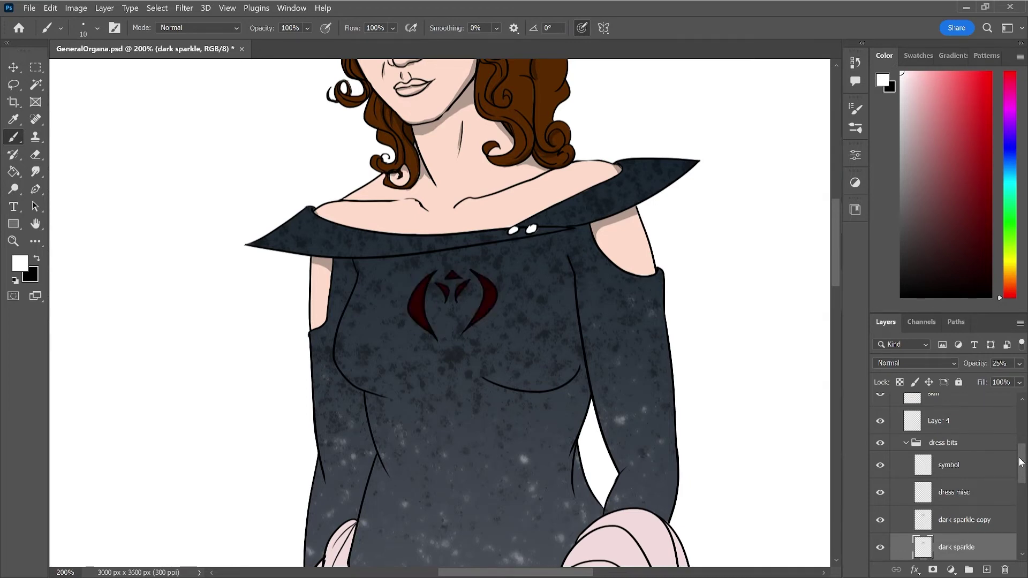
{"action": "scroll", "coordinate": [1024, 481], "scroll_direction": "down", "scroll_amount": 3}
{"action": "scroll", "coordinate": [1023, 484], "scroll_direction": "up", "scroll_amount": 3}
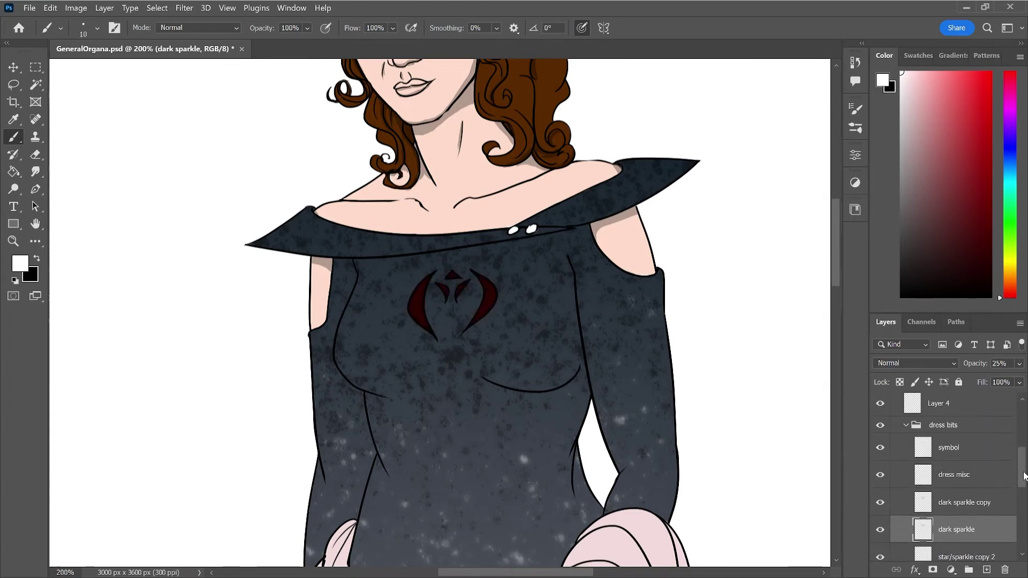
- Add a new empty Layer 5 above dress misc
{"action": "left_click", "coordinate": [990, 489]}
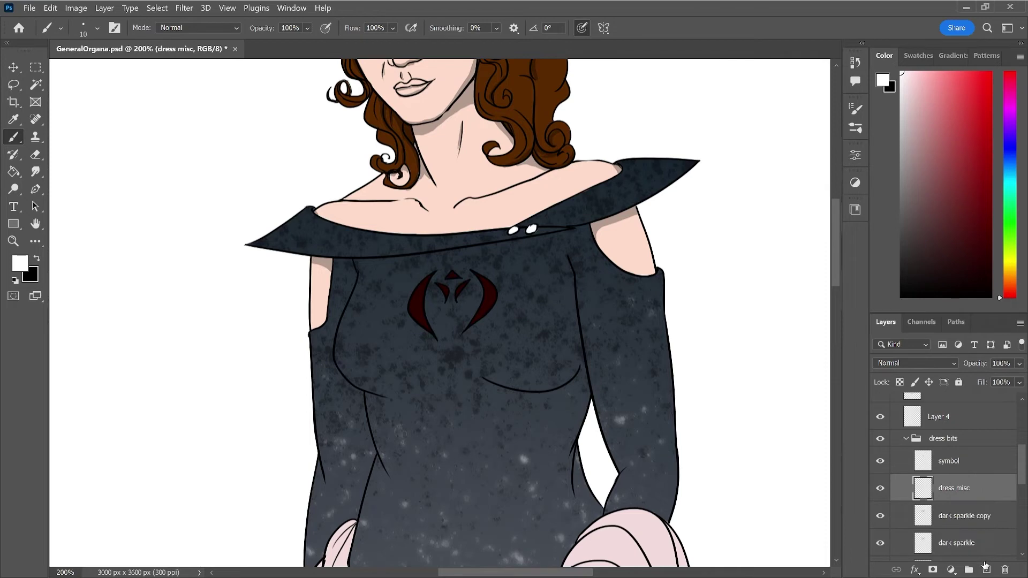
{"action": "left_click", "coordinate": [986, 570]}
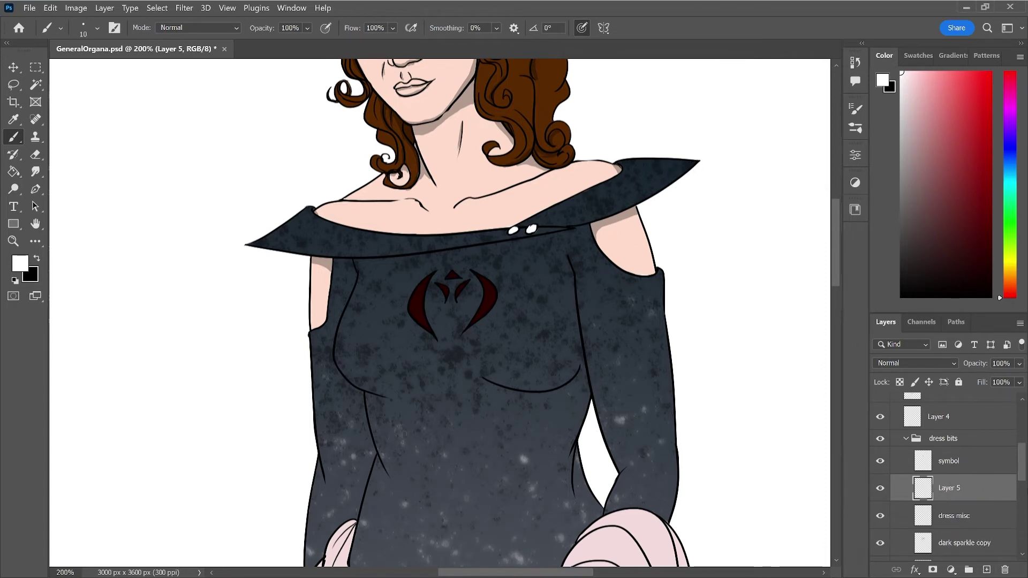
{"action": "scroll", "coordinate": [1022, 480], "scroll_direction": "down", "scroll_amount": 3}
{"action": "scroll", "coordinate": [1022, 480], "scroll_direction": "down", "scroll_amount": 2}
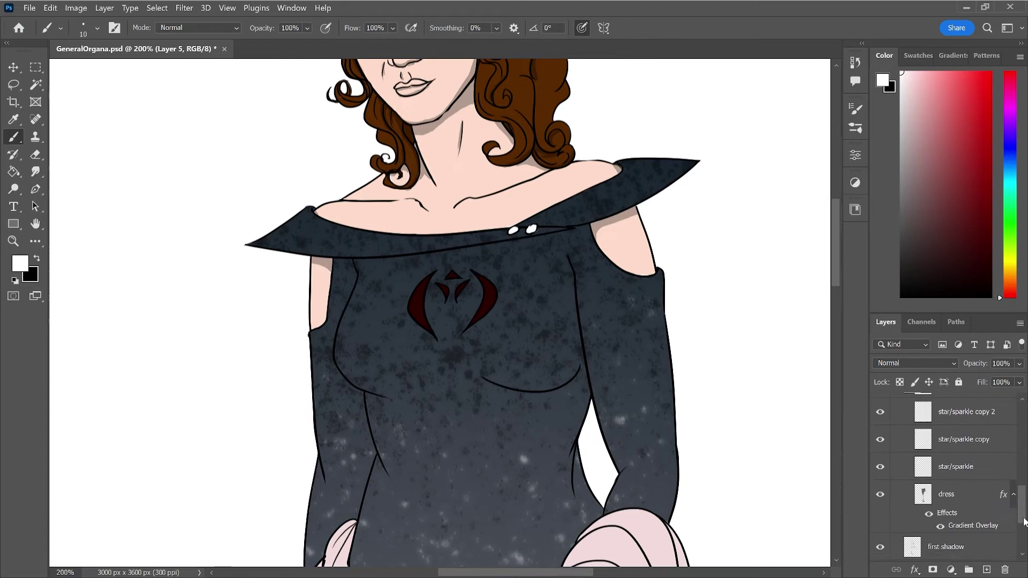
{"action": "left_click", "coordinate": [970, 497]}
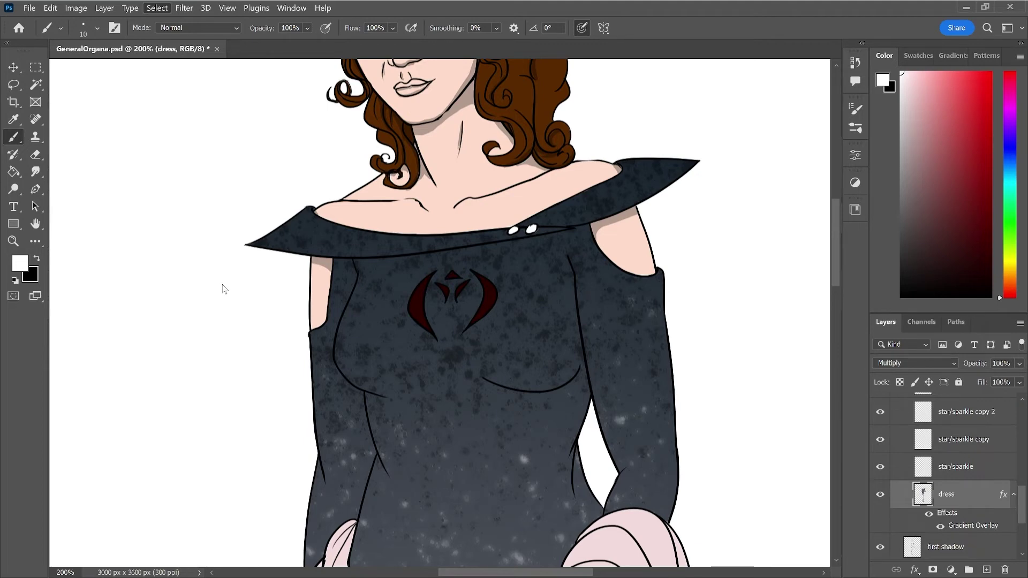
- Load the dress shape as a selection, make Layer 5 active, then deselect
{"action": "left_click", "coordinate": [568, 360]}
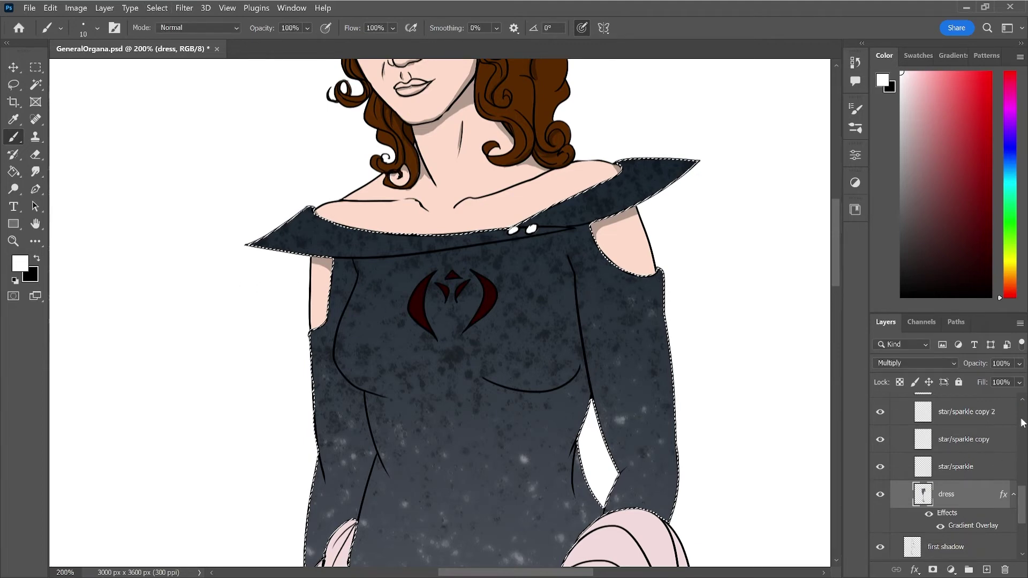
{"action": "scroll", "coordinate": [1020, 423], "scroll_direction": "up", "scroll_amount": 2}
{"action": "scroll", "coordinate": [1006, 412], "scroll_direction": "up", "scroll_amount": 1}
{"action": "scroll", "coordinate": [990, 418], "scroll_direction": "up", "scroll_amount": 1}
{"action": "scroll", "coordinate": [979, 422], "scroll_direction": "up", "scroll_amount": 1}
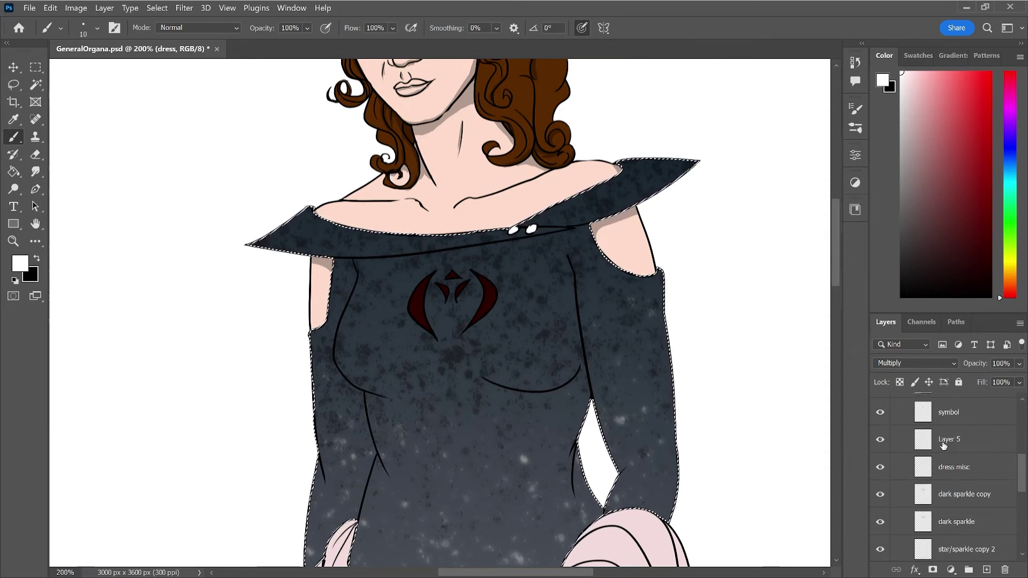
{"action": "left_click", "coordinate": [971, 440]}
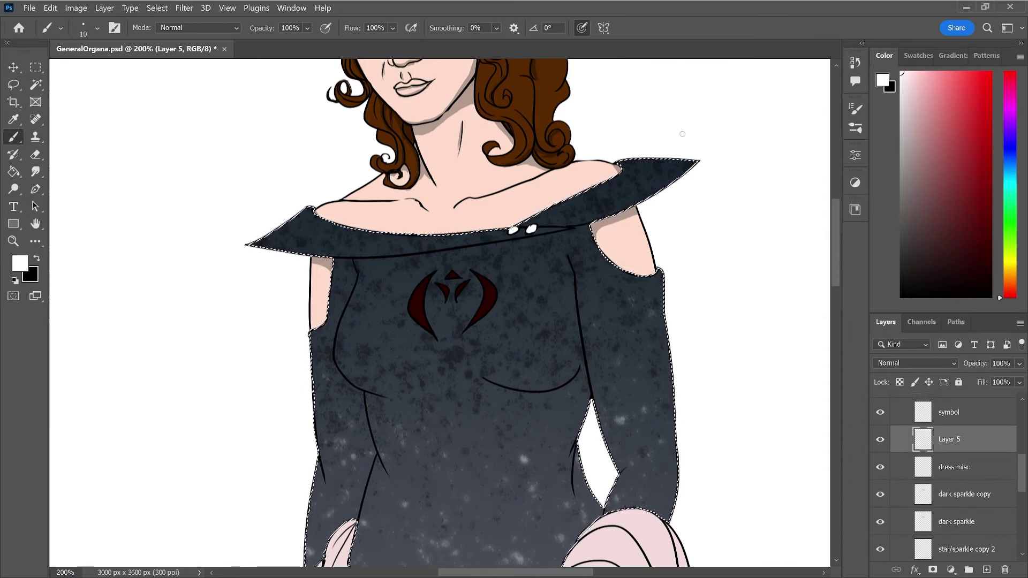
{"action": "key", "text": "ctrl+d"}
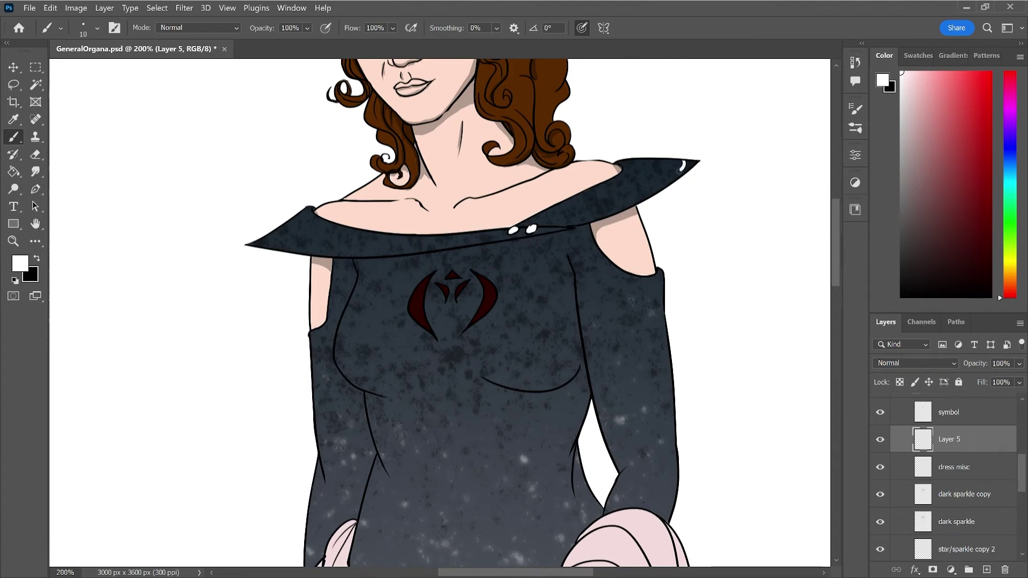
- Brush thin white highlights along the right and left collar tips, undoing overlong strokes
{"action": "left_click_drag", "start_coordinate": [690, 162], "coordinate": [684, 171]}
{"action": "left_click_drag", "start_coordinate": [684, 159], "coordinate": [646, 200]}
{"action": "left_click_drag", "start_coordinate": [270, 232], "coordinate": [285, 250]}
{"action": "key", "text": "ctrl+z"}
{"action": "mouse_move", "coordinate": [265, 236]}
{"action": "left_mouse_down"}
{"action": "mouse_move", "coordinate": [306, 253]}
{"action": "mouse_move", "coordinate": [275, 250]}
{"action": "mouse_move", "coordinate": [262, 237]}
{"action": "mouse_move", "coordinate": [322, 255]}
{"action": "left_mouse_up"}
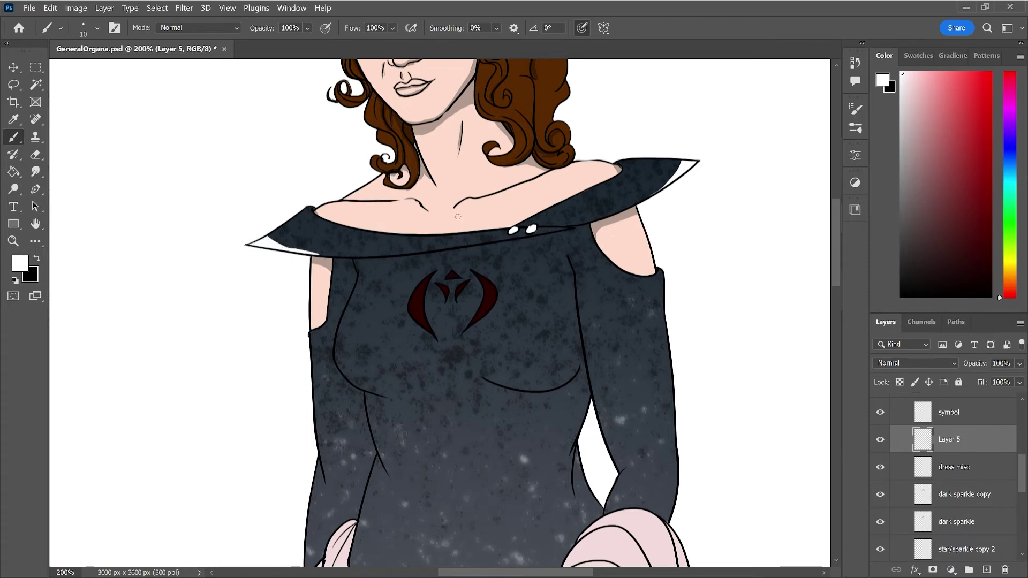
{"action": "key", "text": "ctrl+z"}
{"action": "key", "text": "ctrl+z"}
{"action": "left_click_drag", "start_coordinate": [274, 240], "coordinate": [330, 259]}
{"action": "key", "text": "ctrl+z"}
{"action": "key", "text": "ctrl+z"}
{"action": "left_click_drag", "start_coordinate": [647, 200], "coordinate": [697, 159]}
{"action": "key", "text": "ctrl+minus"}
{"action": "key", "text": "ctrl+minus"}
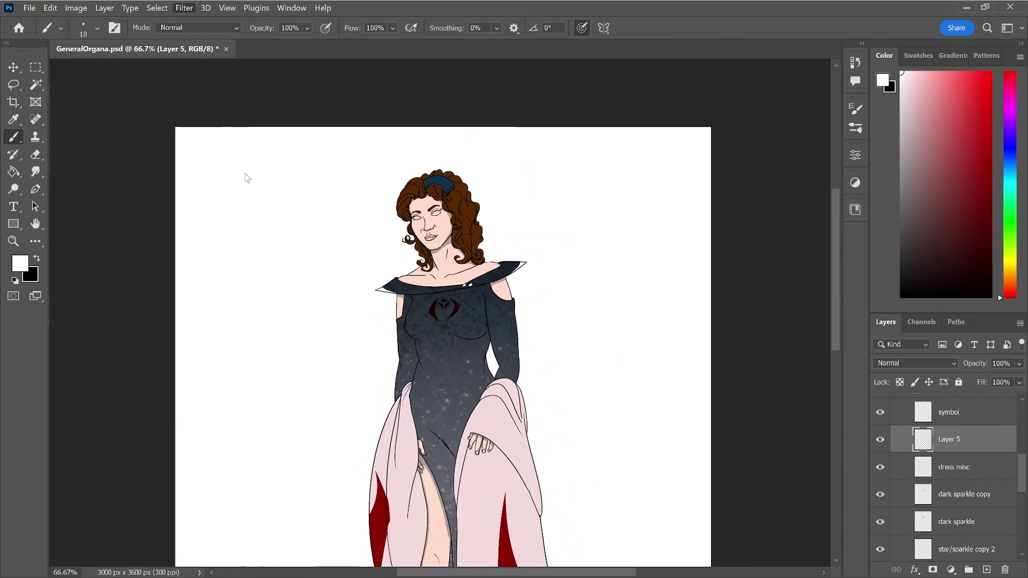
- Duplicate the collar highlight layer twice and merge two of the copies
{"action": "key", "text": "h"}
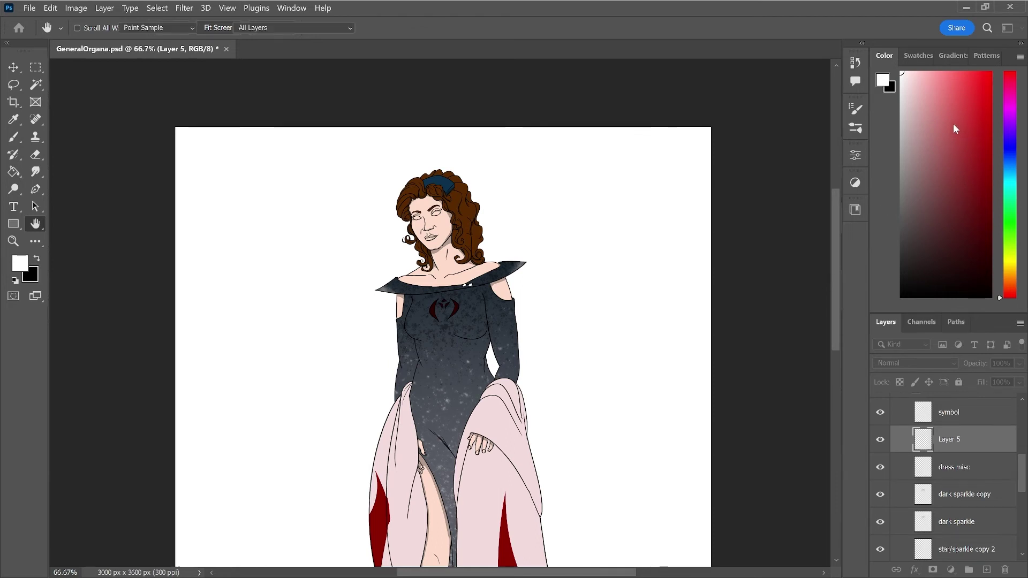
{"action": "key", "text": "b"}
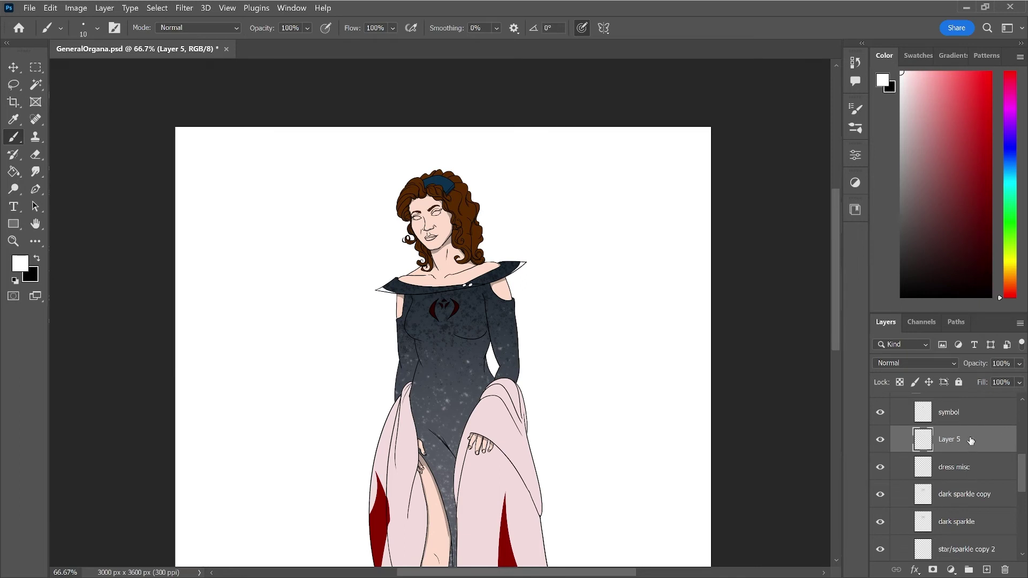
{"action": "key", "text": "ctrl+j"}
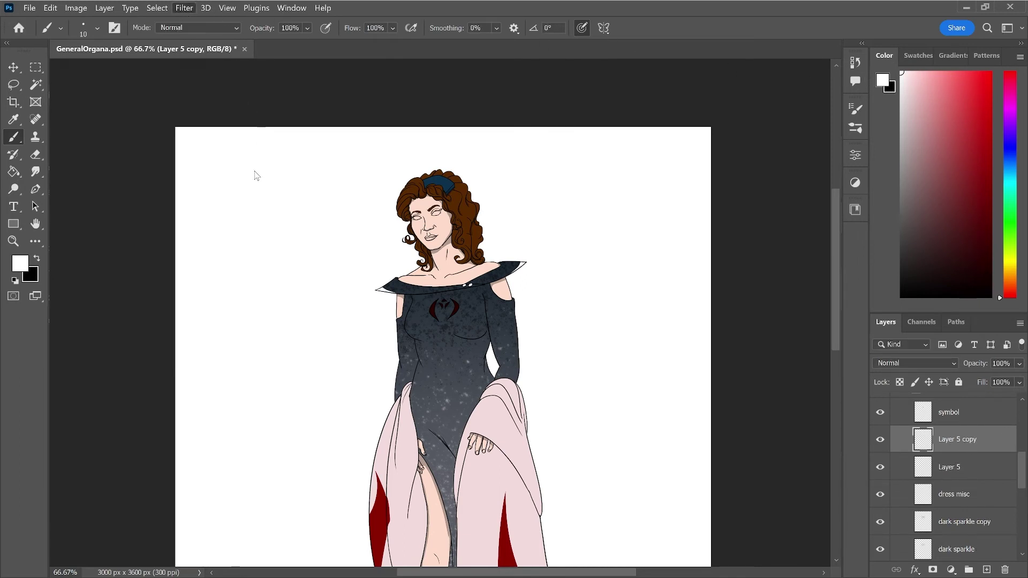
{"action": "key", "text": "space"}
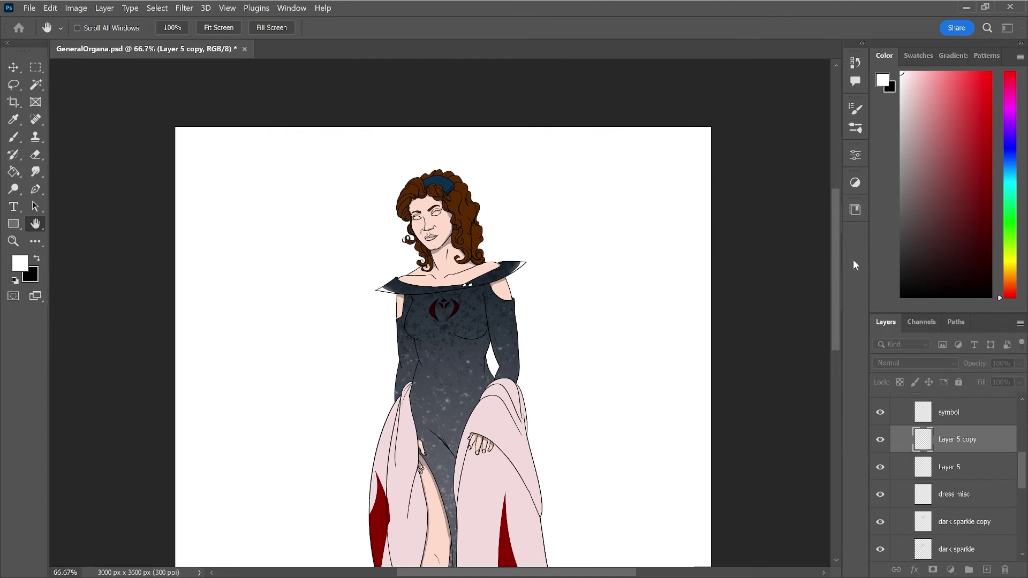
{"action": "key", "text": "b"}
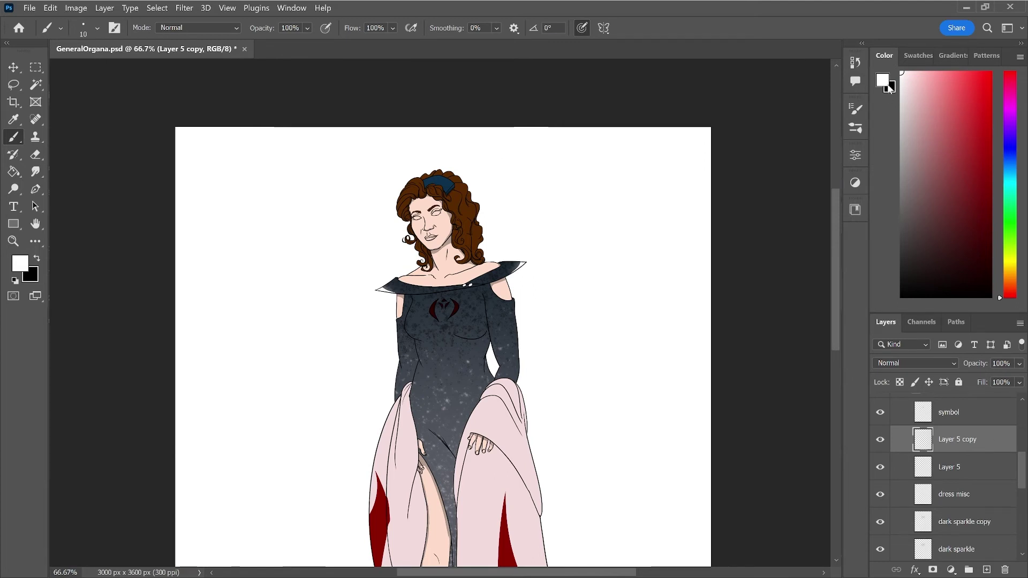
{"action": "key", "text": "ctrl+j"}
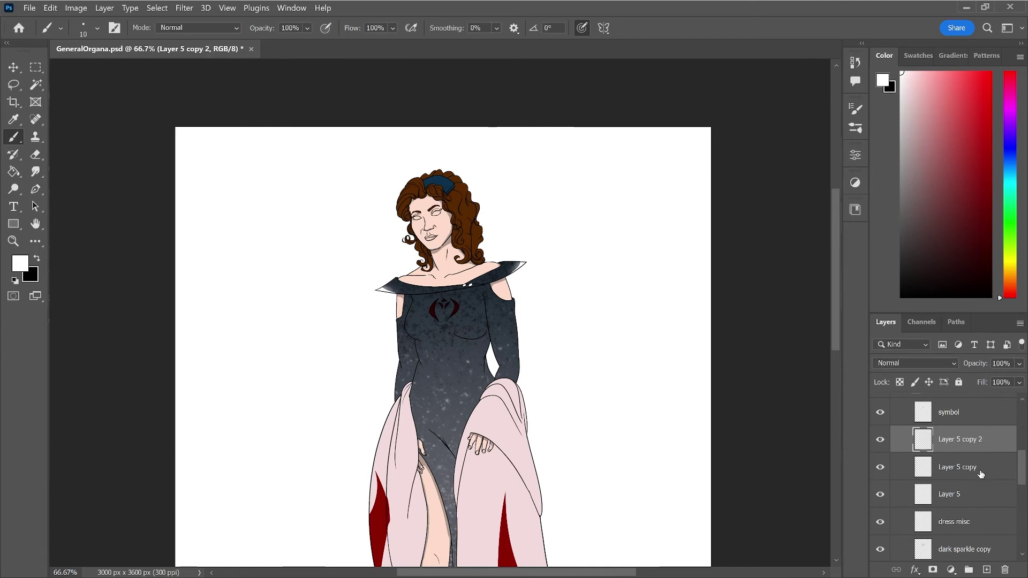
{"action": "left_click", "coordinate": [980, 471], "text": "shift"}
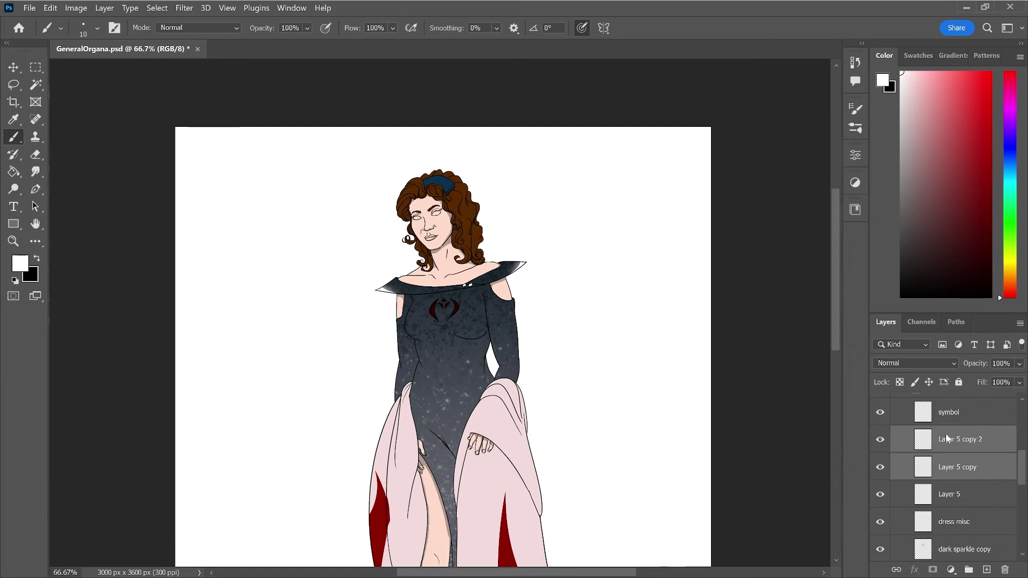
{"action": "key", "text": "ctrl+e"}
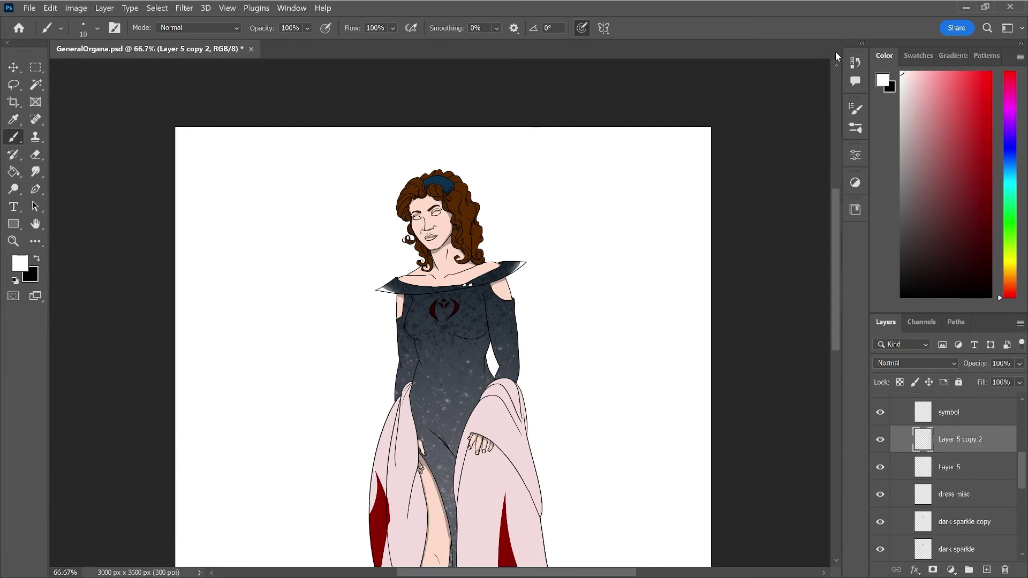
- Duplicate the highlight layers again and merge copies 2–5 into Layer 5 copy 5
{"action": "key", "text": "ctrl+j"}
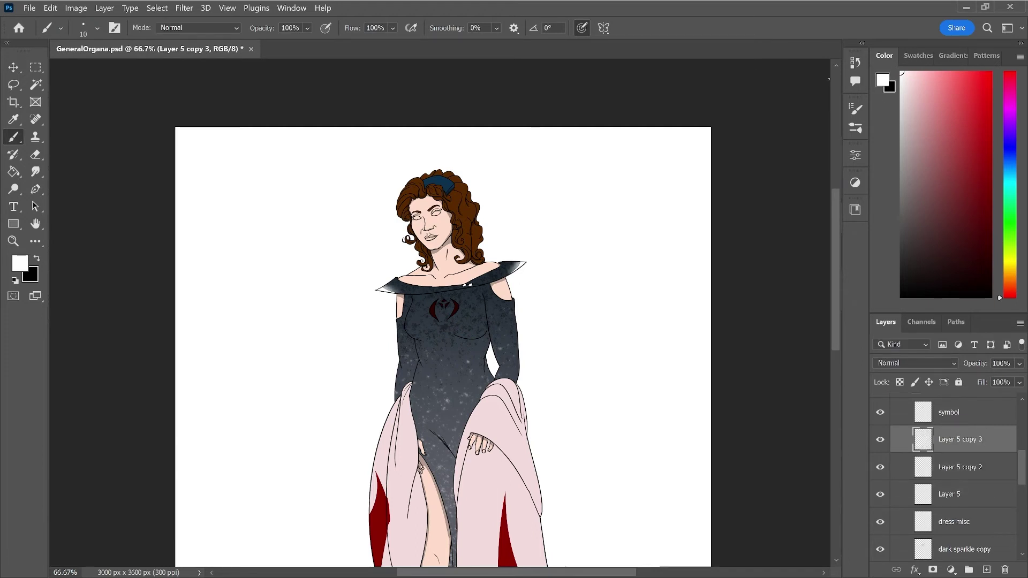
{"action": "left_click", "coordinate": [990, 472], "text": "shift"}
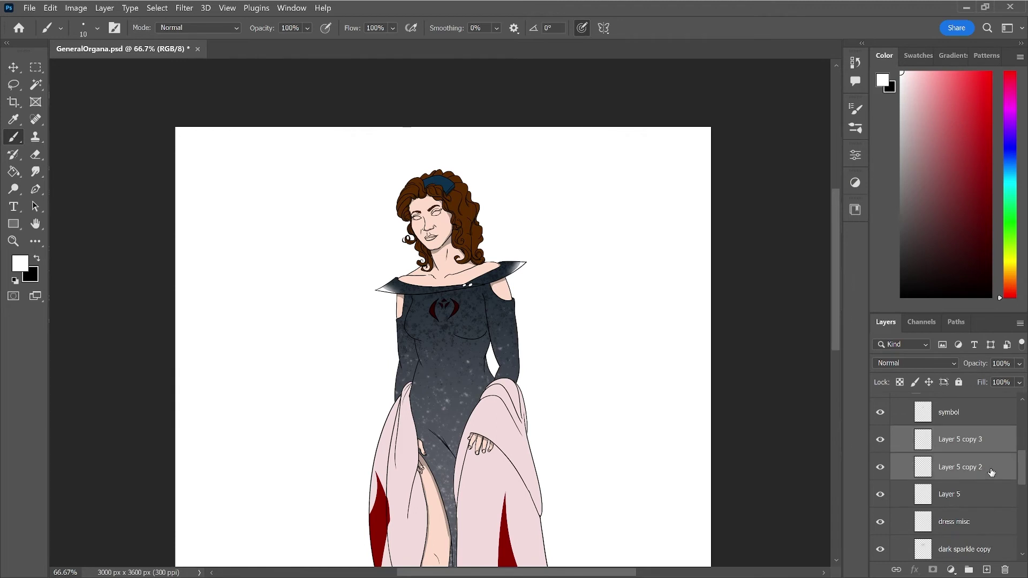
{"action": "key", "text": "ctrl+j"}
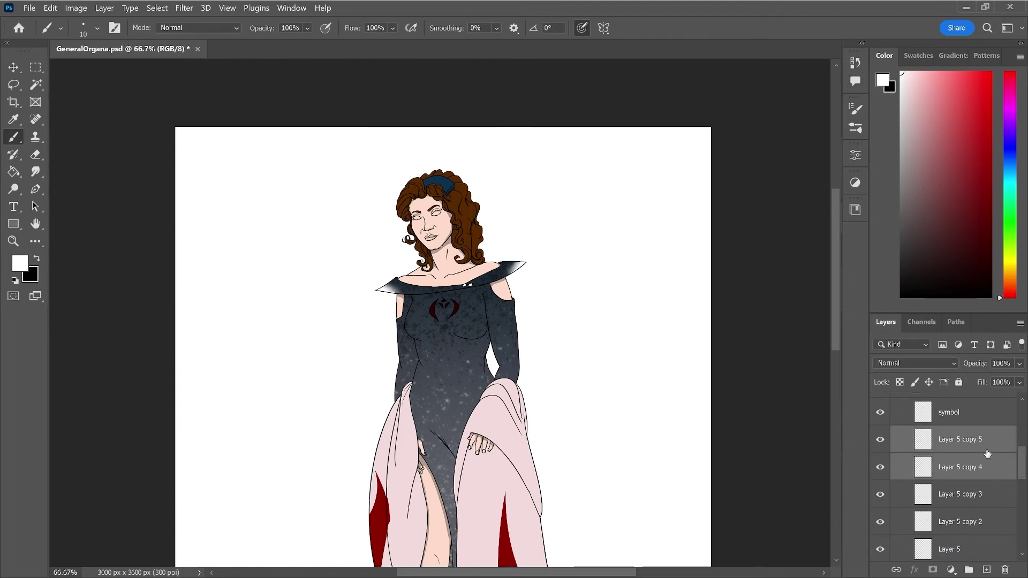
{"action": "left_click", "coordinate": [988, 447]}
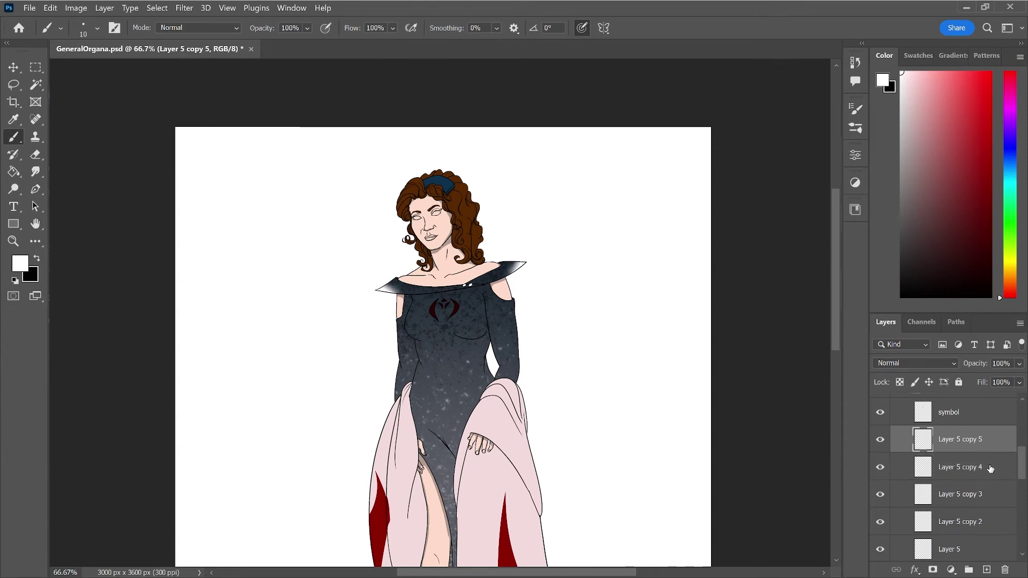
{"action": "left_click", "coordinate": [981, 527], "text": "shift"}
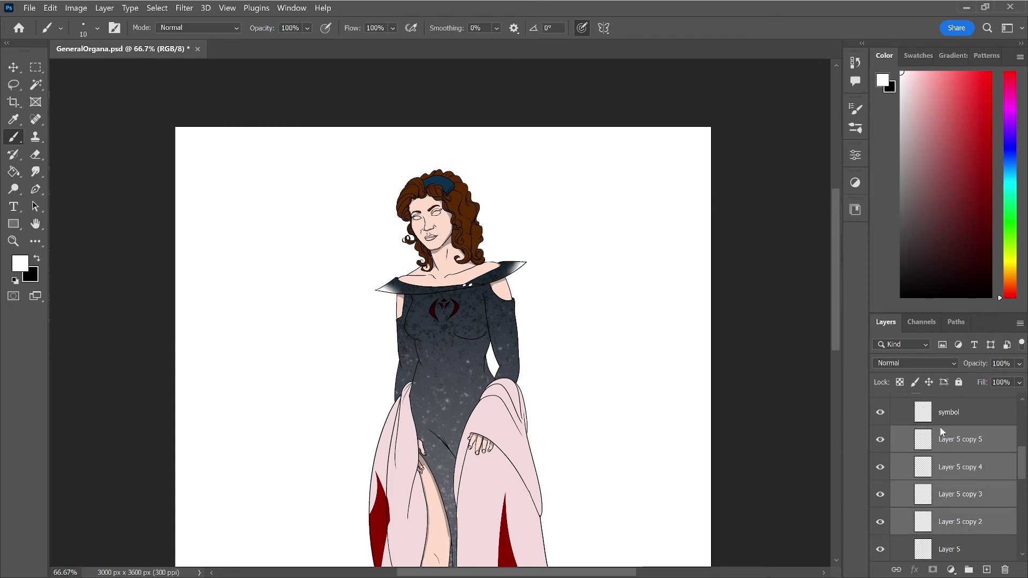
{"action": "key", "text": "ctrl+e"}
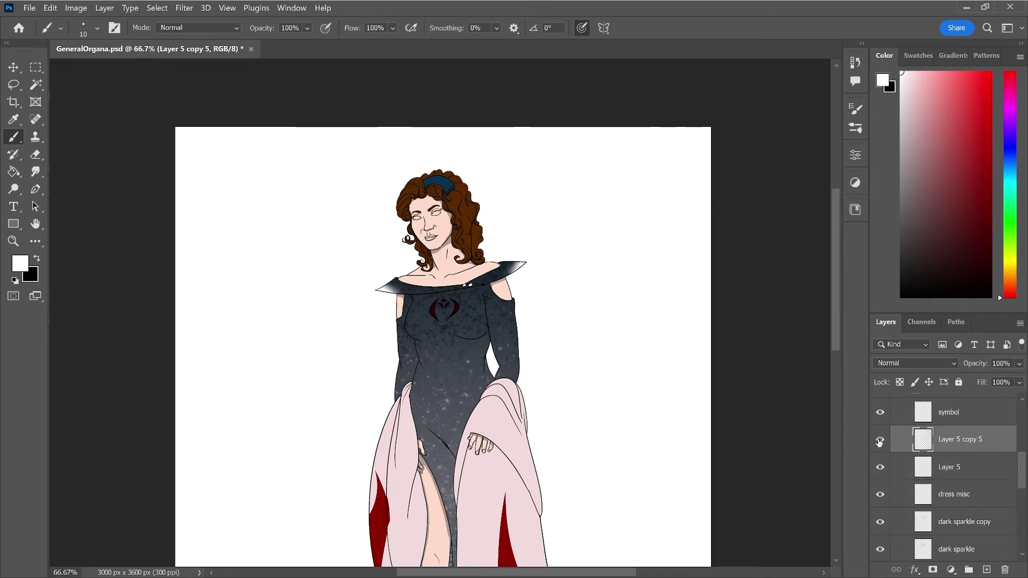
- Toggle Layer 5 copy 5 to compare the highlights, then duplicate Layer 5
{"action": "left_click", "coordinate": [879, 440]}
{"action": "left_click", "coordinate": [880, 440]}
{"action": "left_click", "coordinate": [991, 465]}
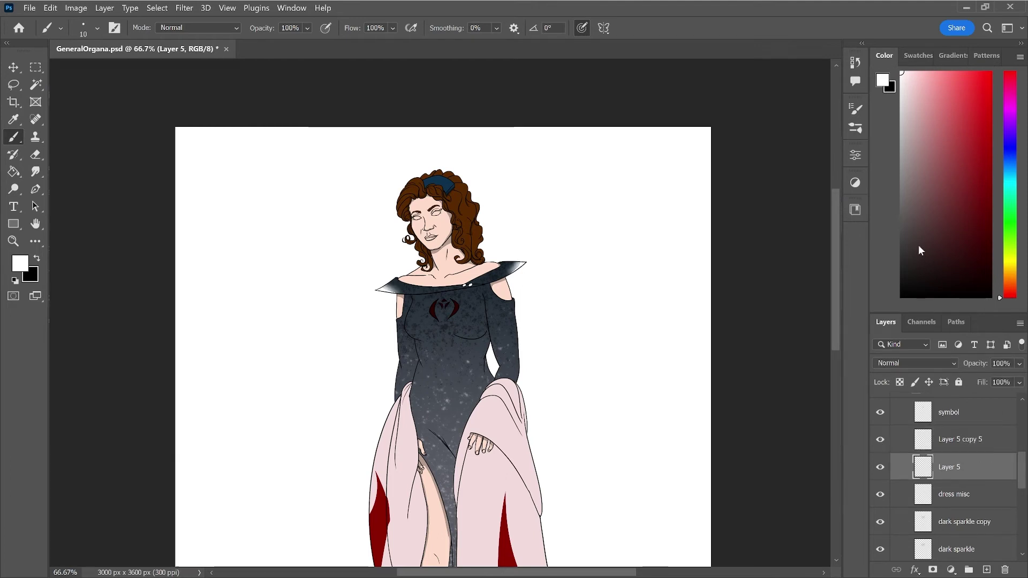
{"action": "key", "text": "ctrl+j"}
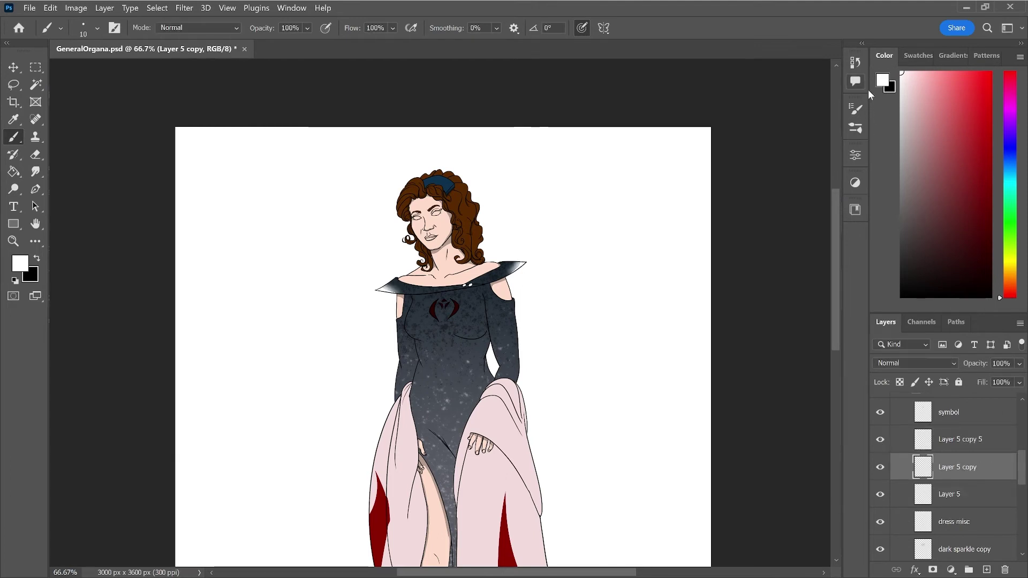
{"action": "key", "text": "ctrl+plus"}
{"action": "key", "text": "ctrl+plus"}
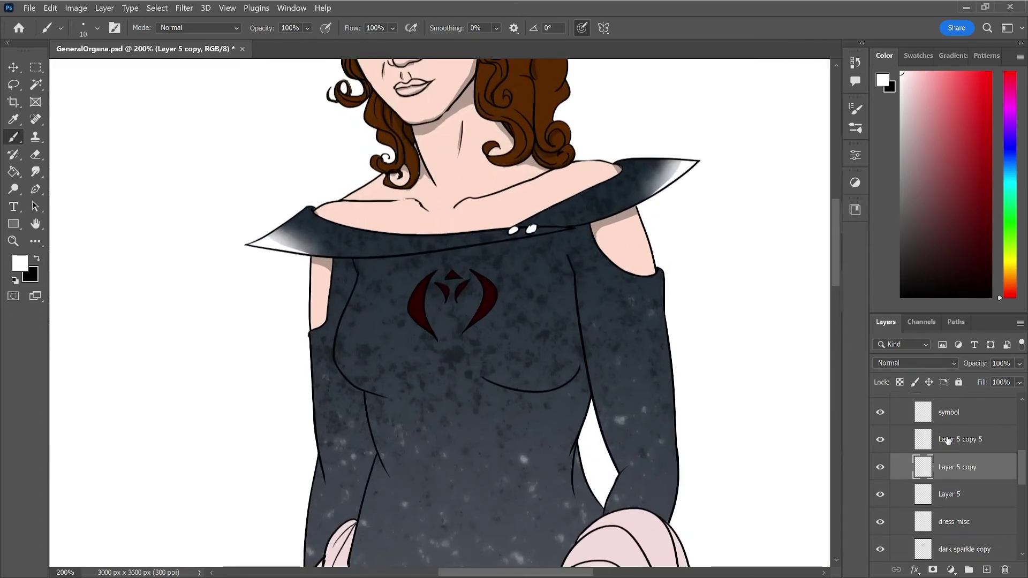
- Hide Layer 5 and smudge both collar-tip highlights on Layer 5 copy toward their points
{"action": "key", "text": "r"}
{"action": "left_click_drag", "start_coordinate": [270, 241], "coordinate": [276, 243]}
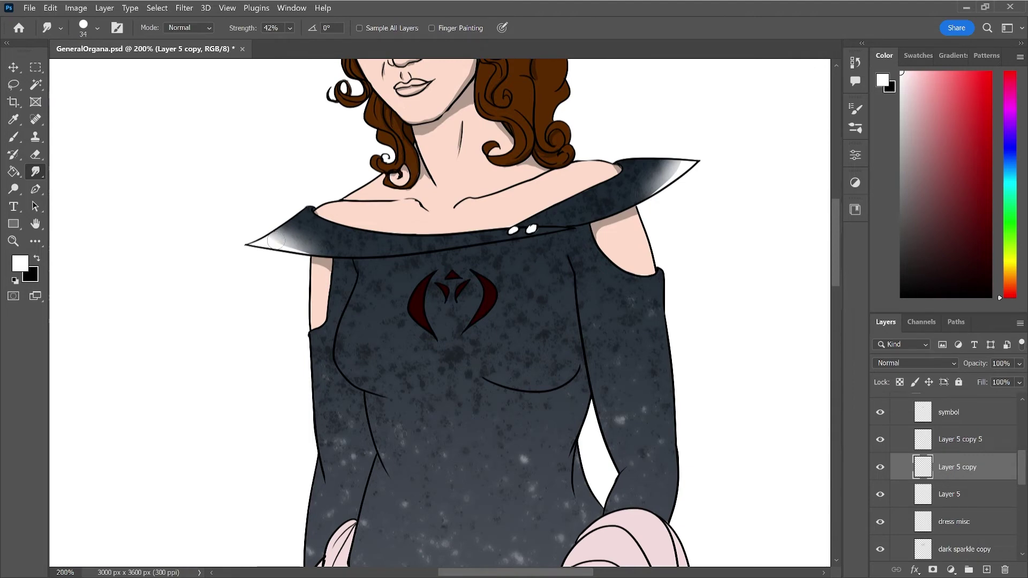
{"action": "left_click", "coordinate": [880, 494]}
{"action": "mouse_move", "coordinate": [259, 236]}
{"action": "left_mouse_down"}
{"action": "mouse_move", "coordinate": [309, 252]}
{"action": "mouse_move", "coordinate": [286, 246]}
{"action": "left_mouse_up"}
{"action": "mouse_move", "coordinate": [661, 152]}
{"action": "left_mouse_down"}
{"action": "mouse_move", "coordinate": [679, 166]}
{"action": "mouse_move", "coordinate": [659, 190]}
{"action": "left_mouse_up"}
{"action": "mouse_move", "coordinate": [673, 176]}
{"action": "left_mouse_down"}
{"action": "mouse_move", "coordinate": [680, 162]}
{"action": "mouse_move", "coordinate": [642, 194]}
{"action": "left_mouse_up"}
- Smudge both collar-tip edges on Layer 5 copy 5 with a larger brush, then zoom out
{"action": "left_click", "coordinate": [991, 444]}
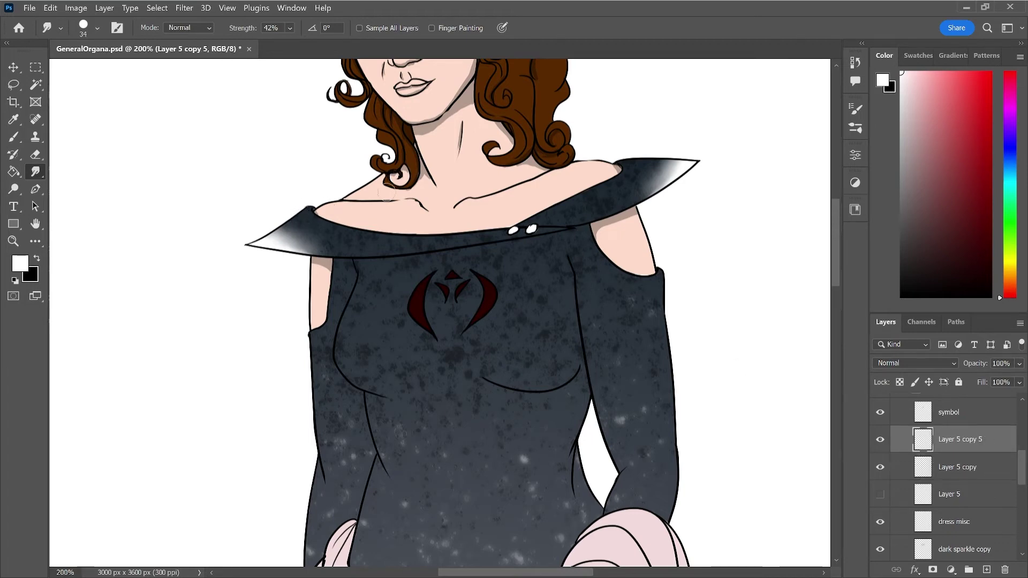
{"action": "key", "text": "bracketright"}
{"action": "key", "text": "bracketright"}
{"action": "key", "text": "bracketright"}
{"action": "left_click_drag", "start_coordinate": [307, 224], "coordinate": [325, 230]}
{"action": "left_click_drag", "start_coordinate": [620, 171], "coordinate": [629, 190]}
{"action": "key", "text": "ctrl+minus"}
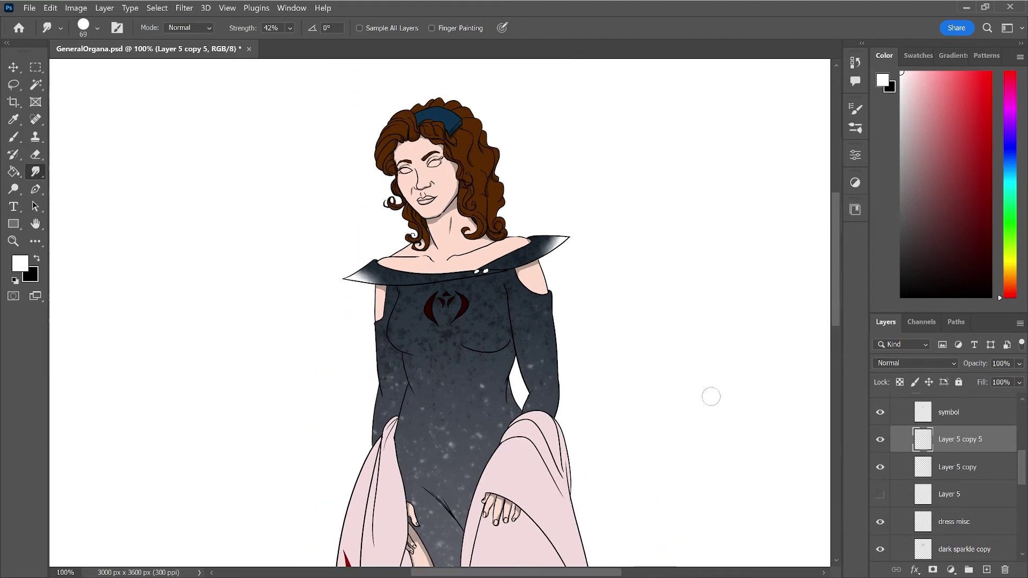
{"action": "left_click", "coordinate": [992, 471]}
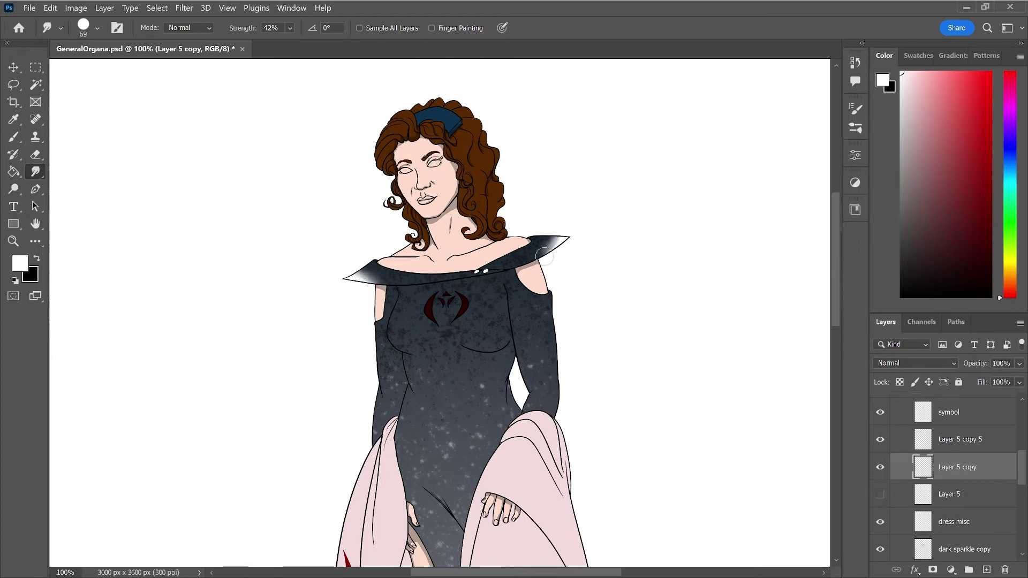
{"action": "key", "text": "ctrl+minus"}
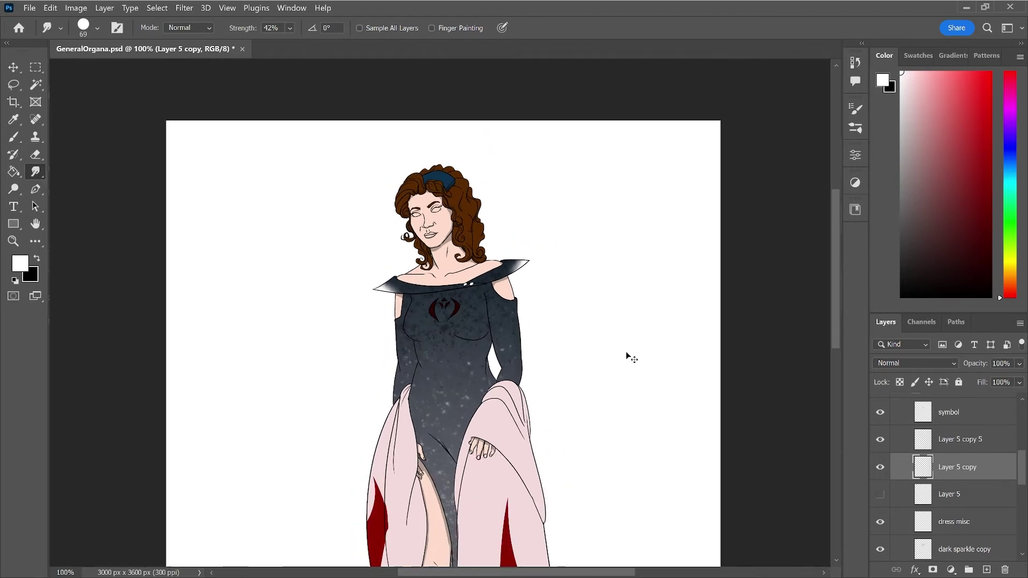
{"action": "key", "text": "ctrl+minus"}
{"action": "key", "text": "ctrl+minus"}
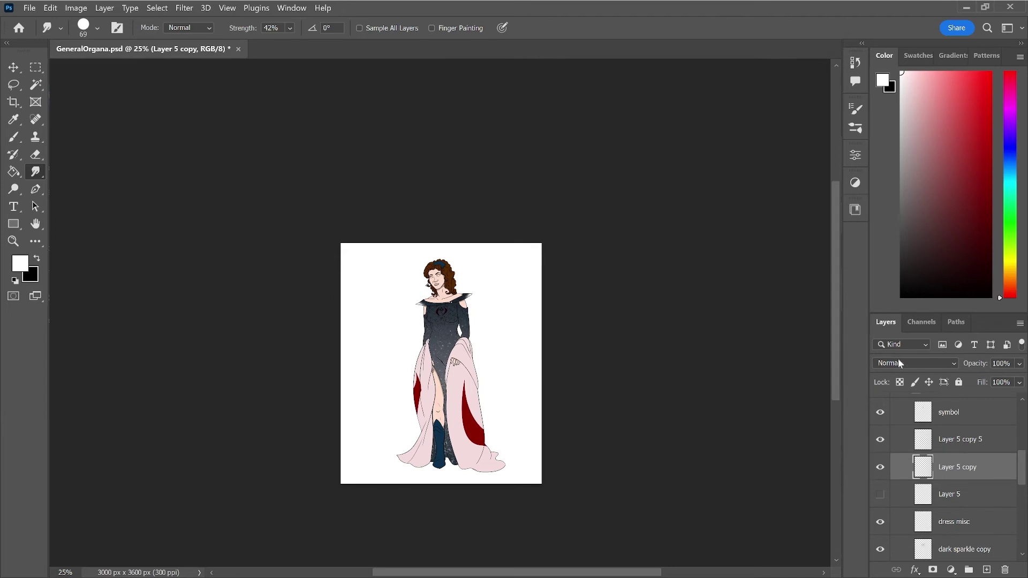
- Step through dress bits, the Layer 5 copies and dress misc, ending on the dress layer
{"action": "scroll", "coordinate": [979, 498], "scroll_direction": "up", "scroll_amount": 4}
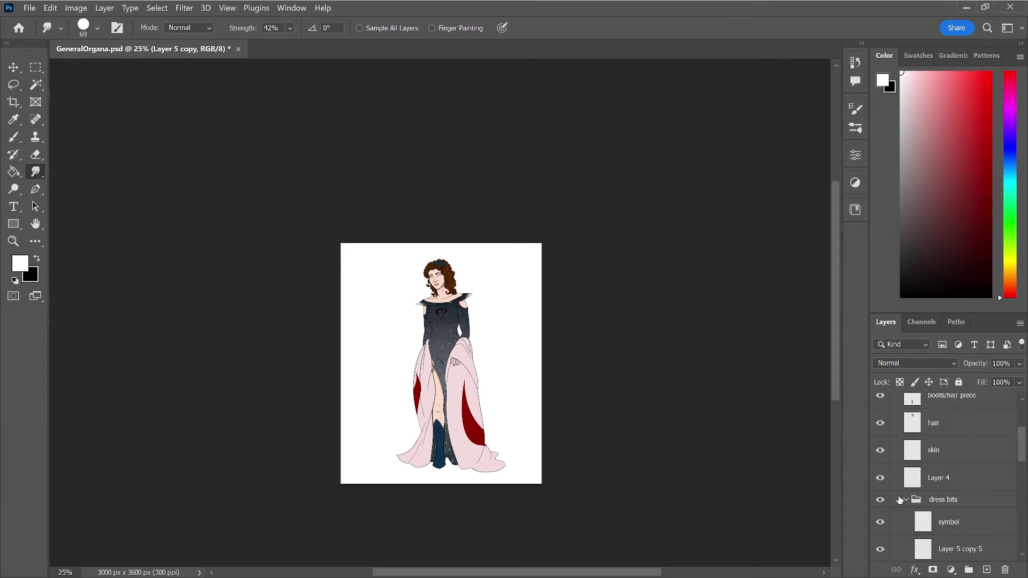
{"action": "left_click", "coordinate": [903, 501]}
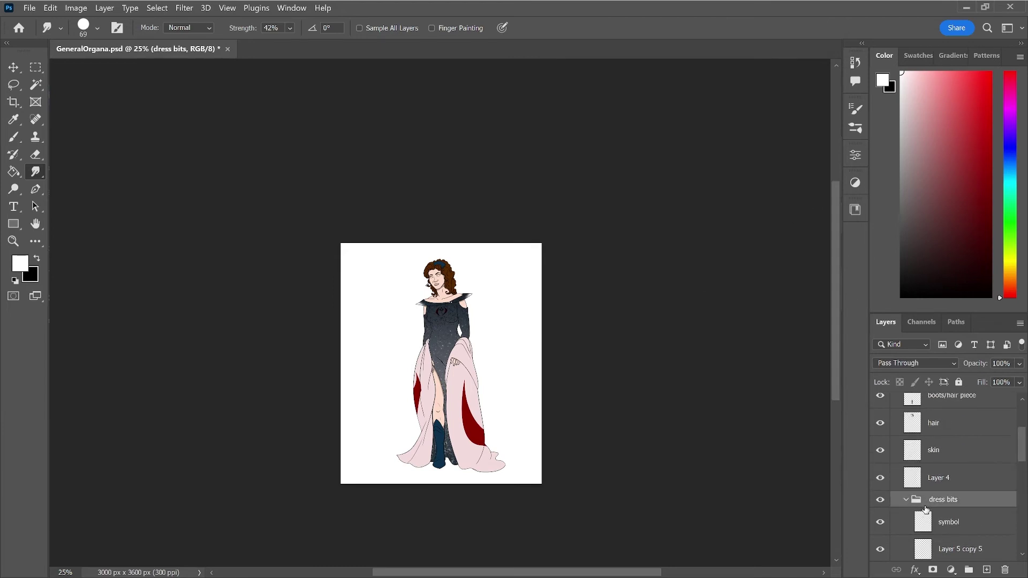
{"action": "scroll", "coordinate": [973, 526], "scroll_direction": "down", "scroll_amount": 1}
{"action": "scroll", "coordinate": [973, 526], "scroll_direction": "down", "scroll_amount": 2}
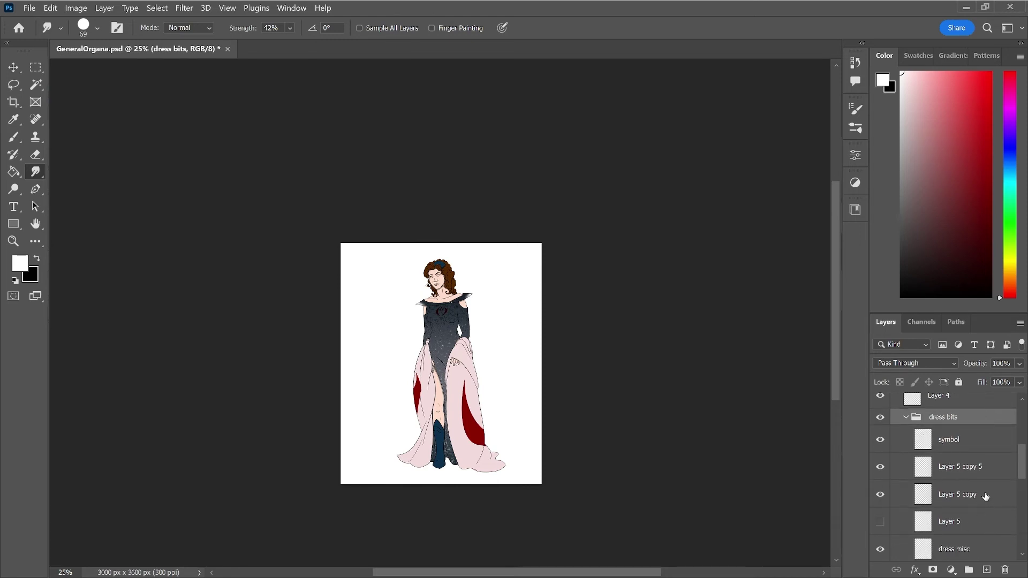
{"action": "left_click", "coordinate": [984, 498]}
{"action": "left_click", "coordinate": [987, 471], "text": "shift"}
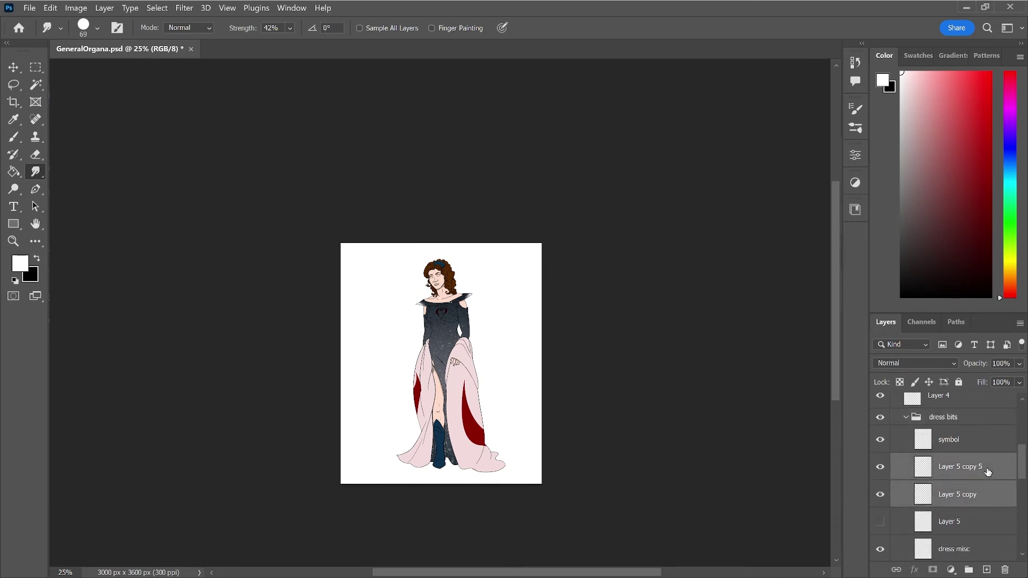
{"action": "scroll", "coordinate": [989, 523], "scroll_direction": "down", "scroll_amount": 1}
{"action": "left_click", "coordinate": [991, 521]}
{"action": "scroll", "coordinate": [992, 524], "scroll_direction": "down", "scroll_amount": 2}
{"action": "scroll", "coordinate": [992, 528], "scroll_direction": "down", "scroll_amount": 1}
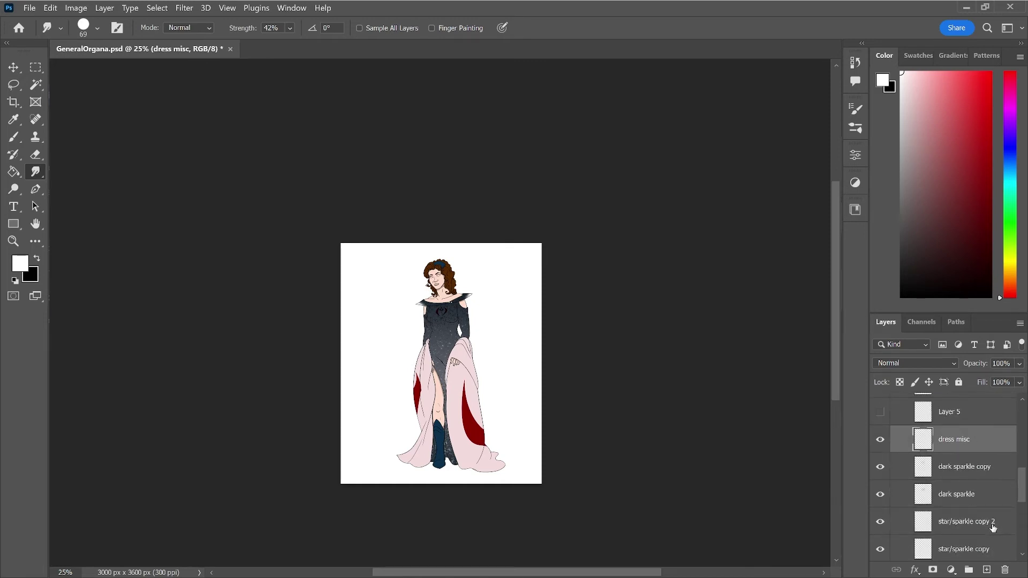
{"action": "scroll", "coordinate": [993, 527], "scroll_direction": "down", "scroll_amount": 1}
{"action": "scroll", "coordinate": [990, 533], "scroll_direction": "down", "scroll_amount": 1}
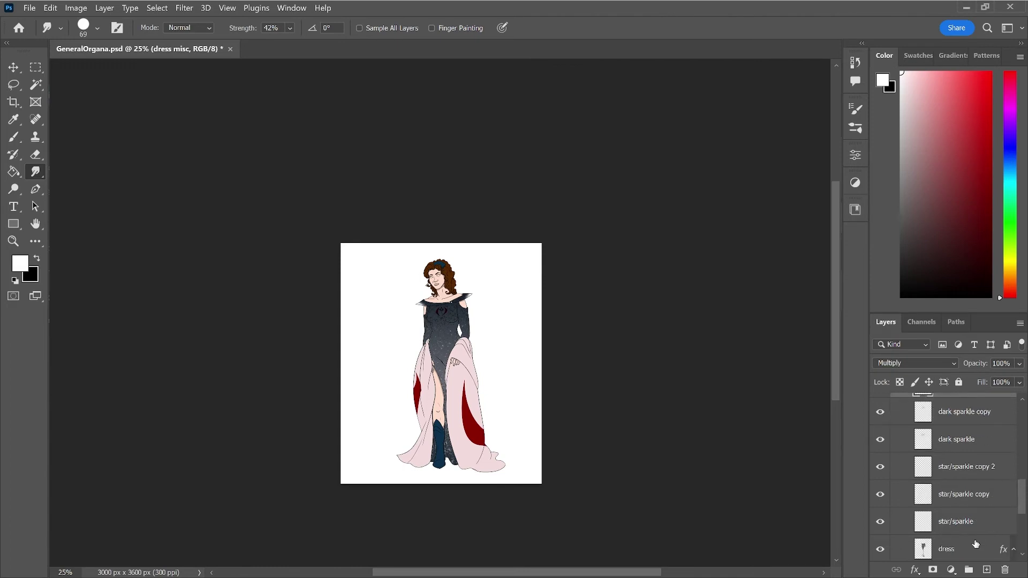
{"action": "scroll", "coordinate": [979, 541], "scroll_direction": "down", "scroll_amount": 1}
{"action": "left_click", "coordinate": [975, 543]}
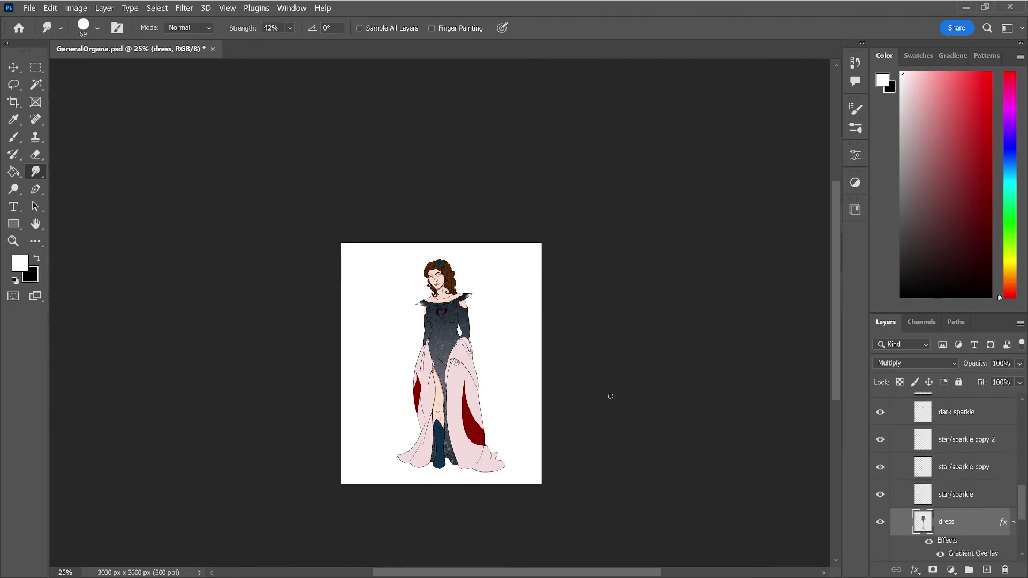
- Zoom in on the figure and fold away the dress layer's effects list
{"action": "key", "text": "ctrl+plus"}
{"action": "key", "text": "ctrl+plus"}
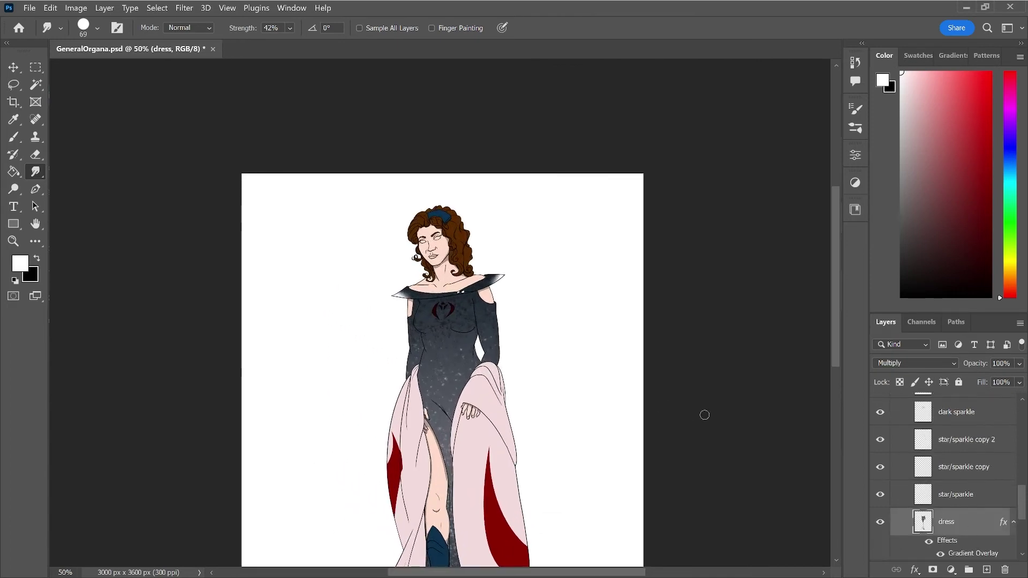
{"action": "scroll", "coordinate": [986, 473], "scroll_direction": "up", "scroll_amount": 2}
{"action": "scroll", "coordinate": [986, 473], "scroll_direction": "up", "scroll_amount": 2}
{"action": "scroll", "coordinate": [986, 473], "scroll_direction": "up", "scroll_amount": 3}
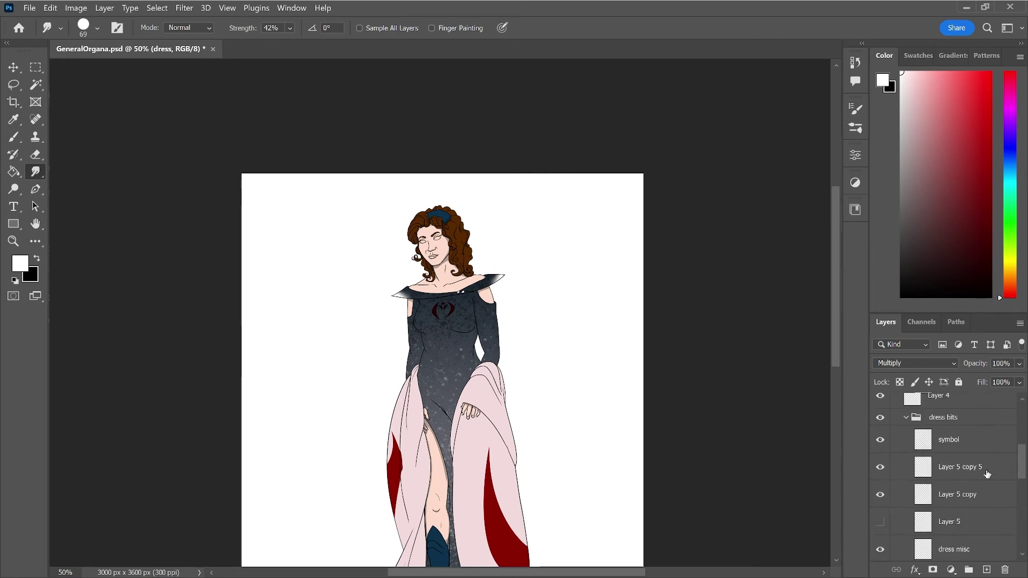
{"action": "scroll", "coordinate": [987, 473], "scroll_direction": "down", "scroll_amount": 3}
{"action": "scroll", "coordinate": [967, 479], "scroll_direction": "down", "scroll_amount": 3}
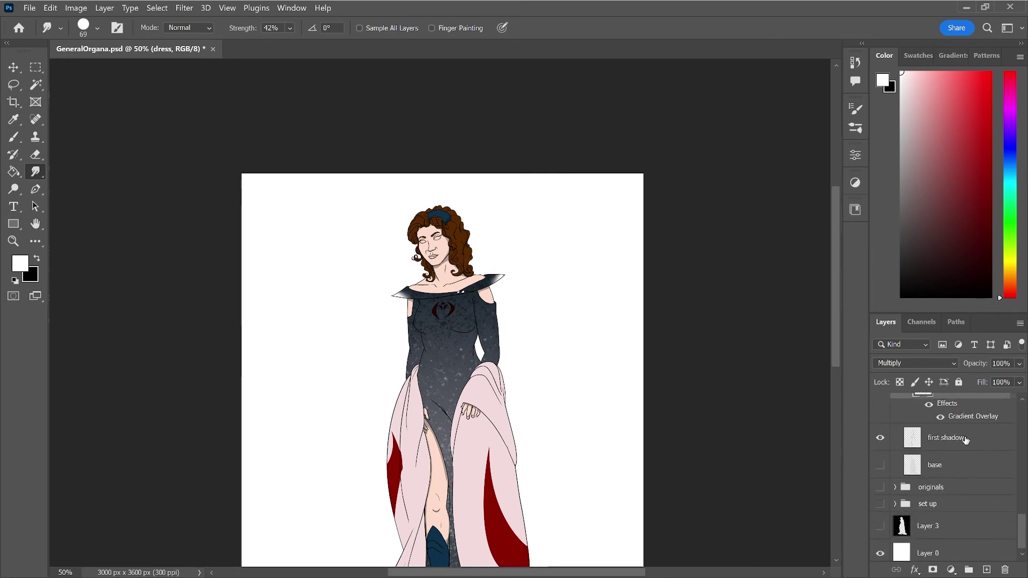
{"action": "scroll", "coordinate": [965, 439], "scroll_direction": "up", "scroll_amount": 1}
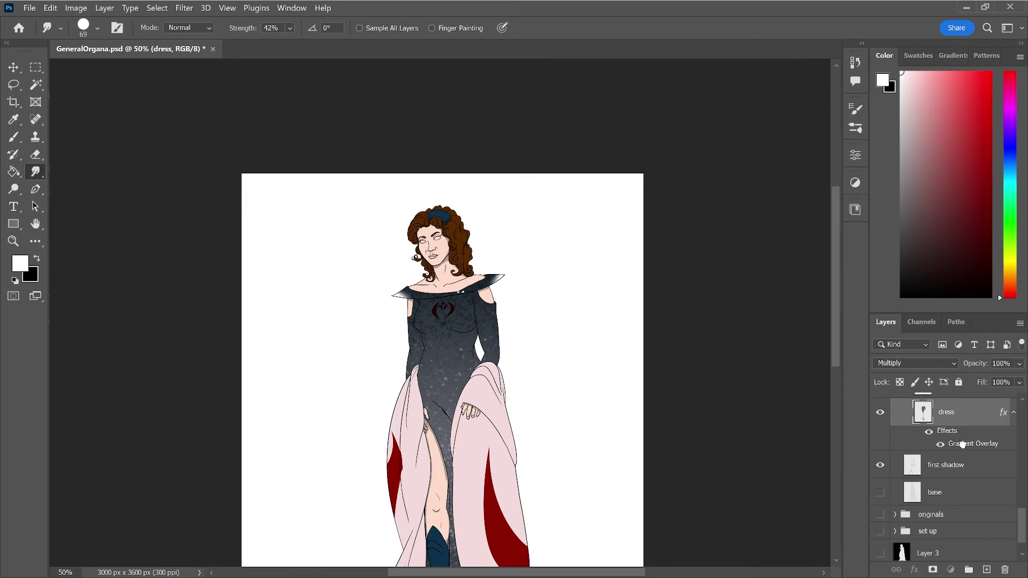
{"action": "left_click", "coordinate": [962, 454], "text": "alt"}
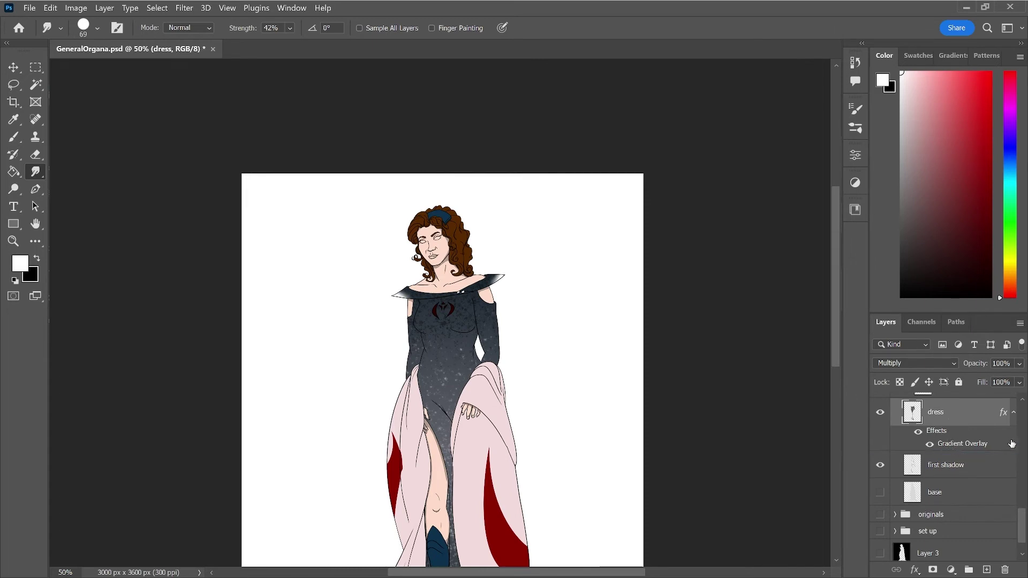
{"action": "left_click", "coordinate": [1013, 412]}
- Collapse the dress bits group and toggle the dress layer's visibility to compare
{"action": "scroll", "coordinate": [974, 477], "scroll_direction": "up", "scroll_amount": 4}
{"action": "scroll", "coordinate": [974, 477], "scroll_direction": "up", "scroll_amount": 3}
{"action": "scroll", "coordinate": [972, 470], "scroll_direction": "up", "scroll_amount": 2}
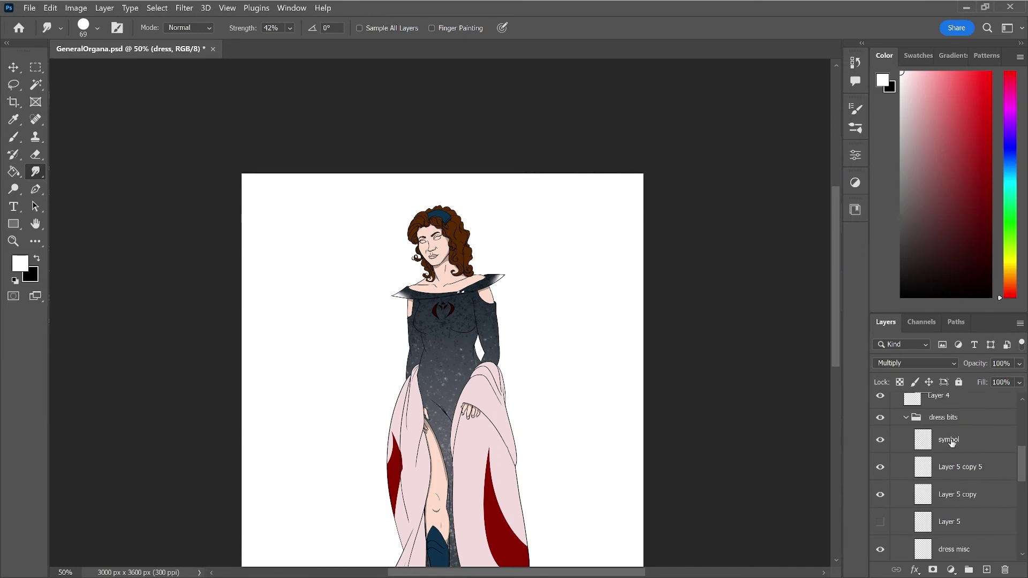
{"action": "left_click", "coordinate": [906, 417]}
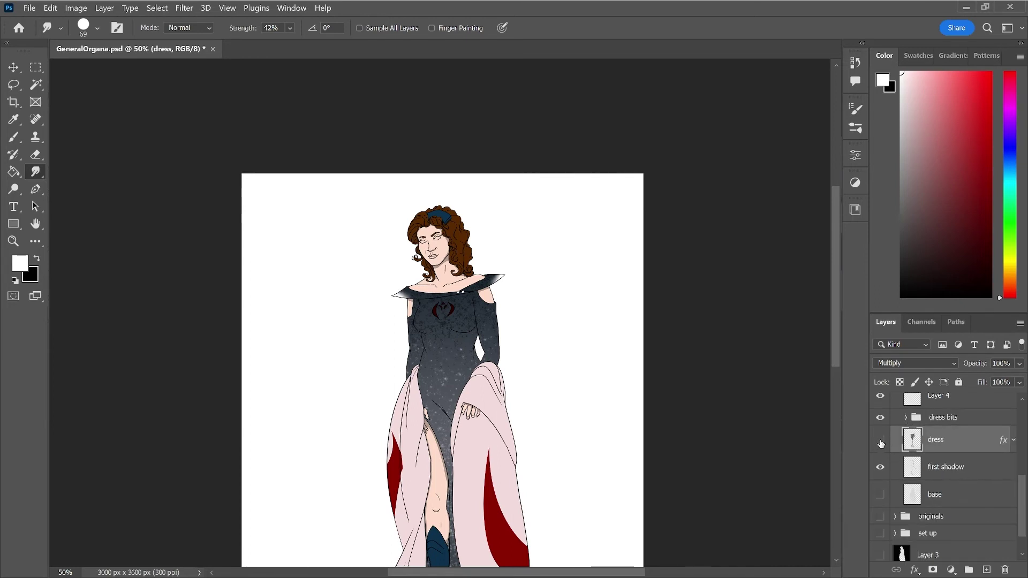
{"action": "left_click", "coordinate": [880, 442]}
{"action": "left_click", "coordinate": [880, 442]}
- Darken the dress's Gradient Overlay to near-black, pan the view, and pick the Eyedropper
{"action": "left_click_drag", "start_coordinate": [957, 438], "coordinate": [963, 439]}
{"action": "key", "text": "space"}
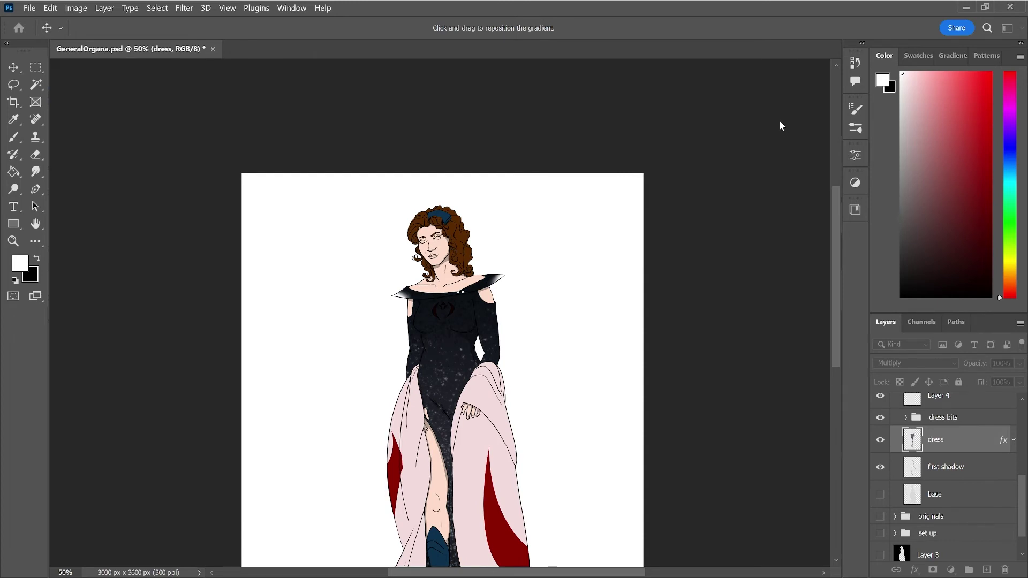
{"action": "key", "text": "i"}
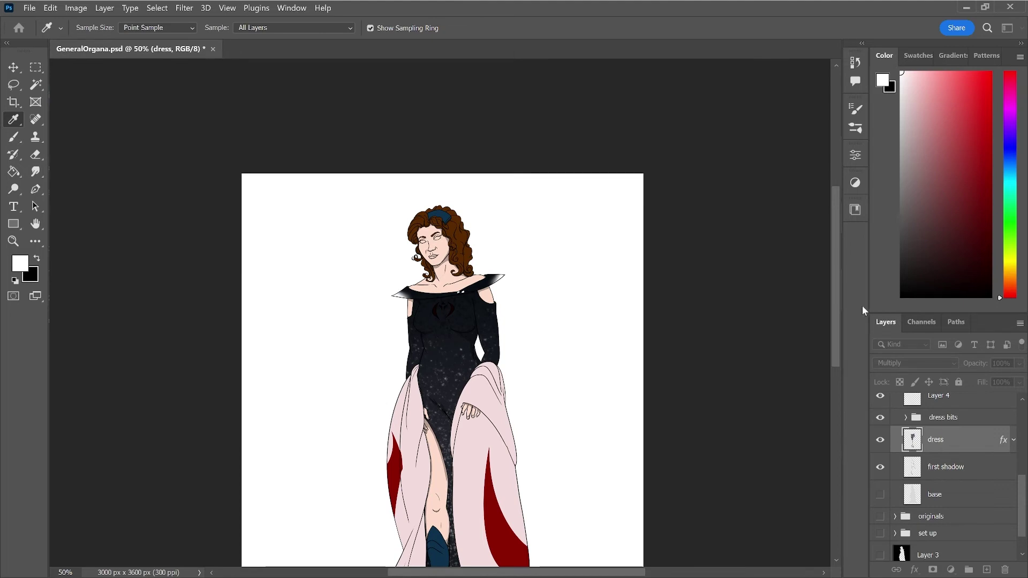
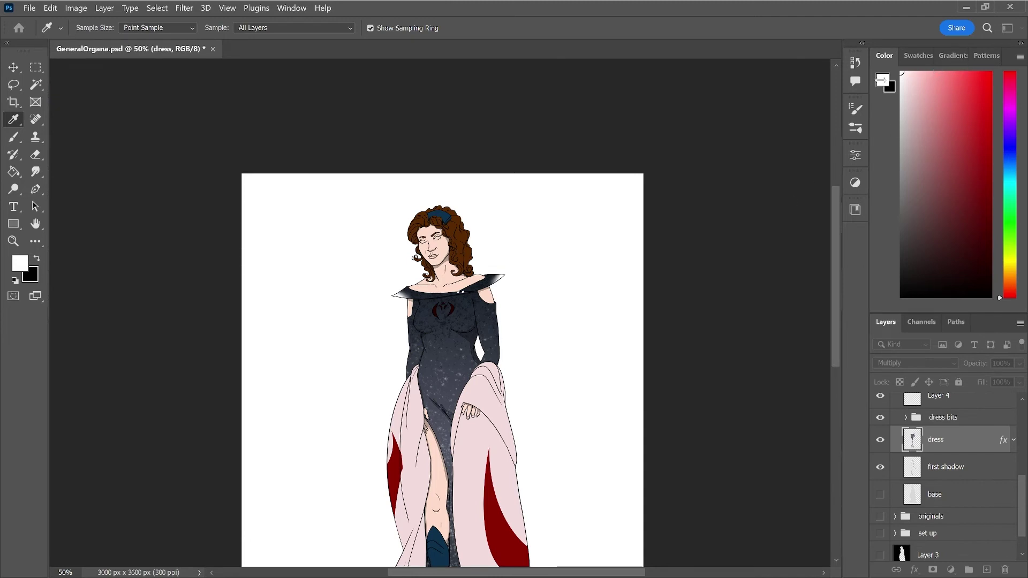
- Zoom out to view the whole figure and save the illustration
{"action": "key", "text": "v"}
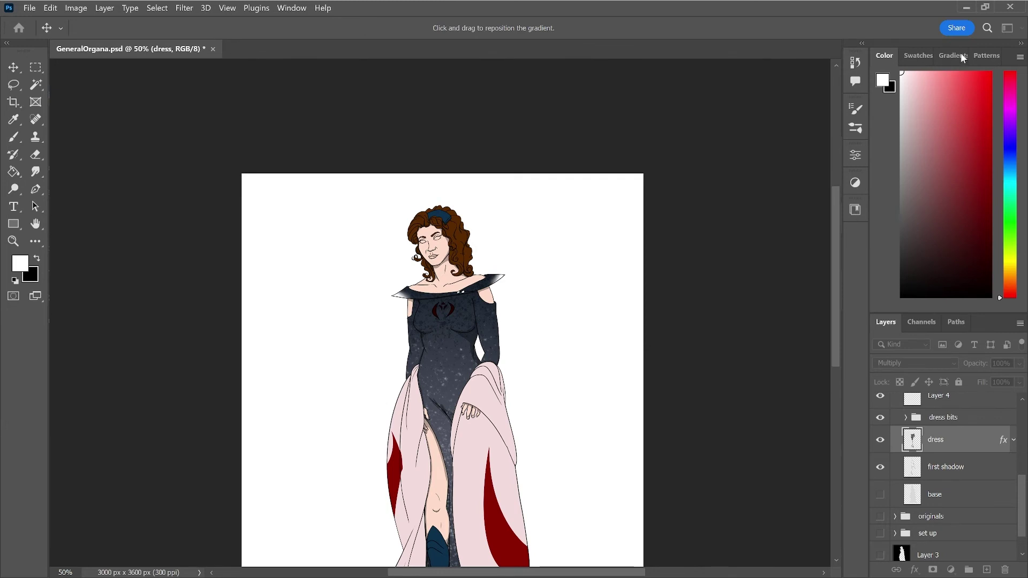
{"action": "key", "text": "r"}
{"action": "key", "text": "ctrl+minus"}
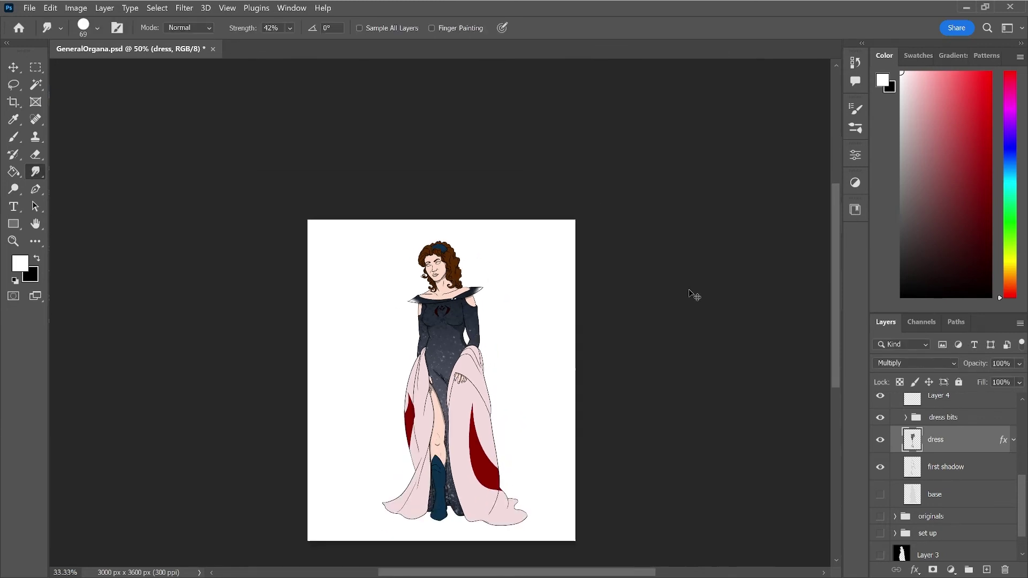
{"action": "key", "text": "ctrl+s"}
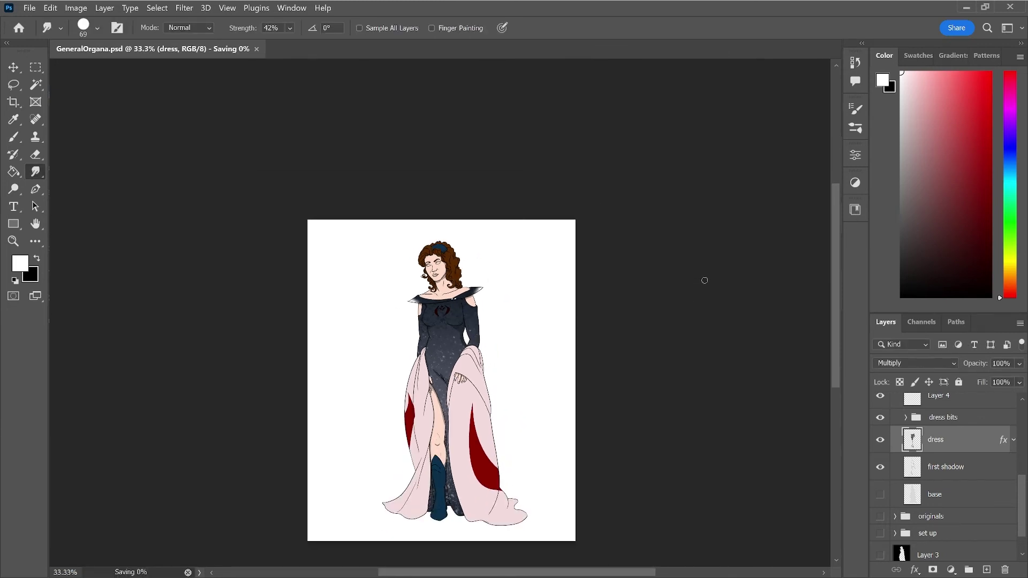
{"action": "scroll", "coordinate": [942, 448], "scroll_direction": "up", "scroll_amount": 3}
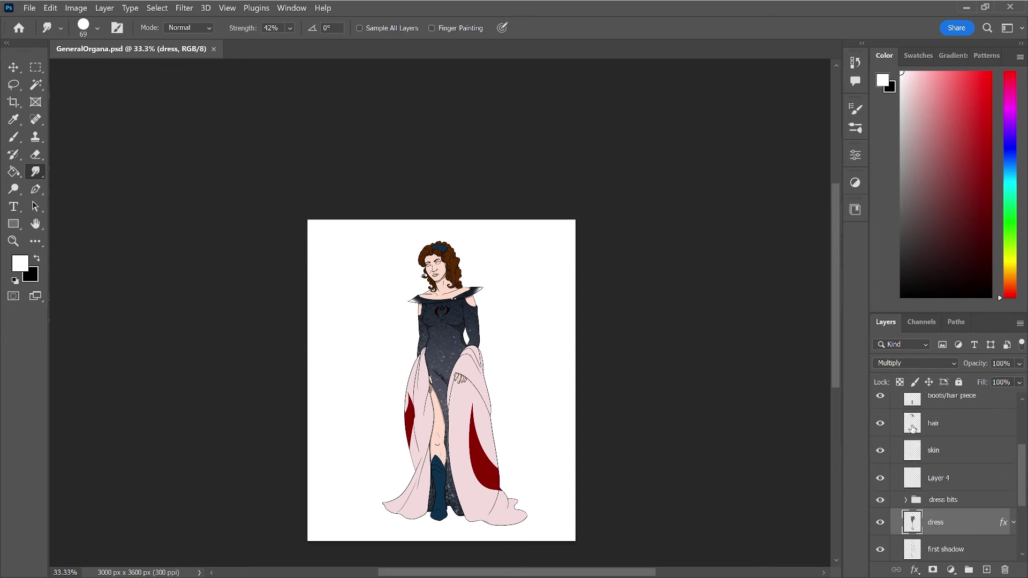
{"action": "scroll", "coordinate": [958, 448], "scroll_direction": "up", "scroll_amount": 3}
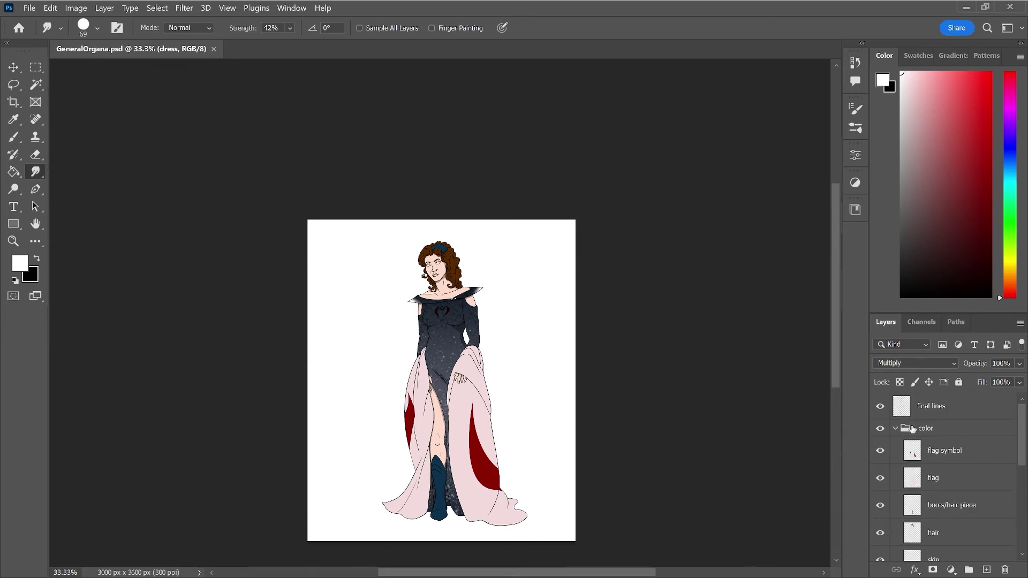
- Select the boots/hair piece layer, load its outline, then clear the selection
{"action": "left_click", "coordinate": [992, 511]}
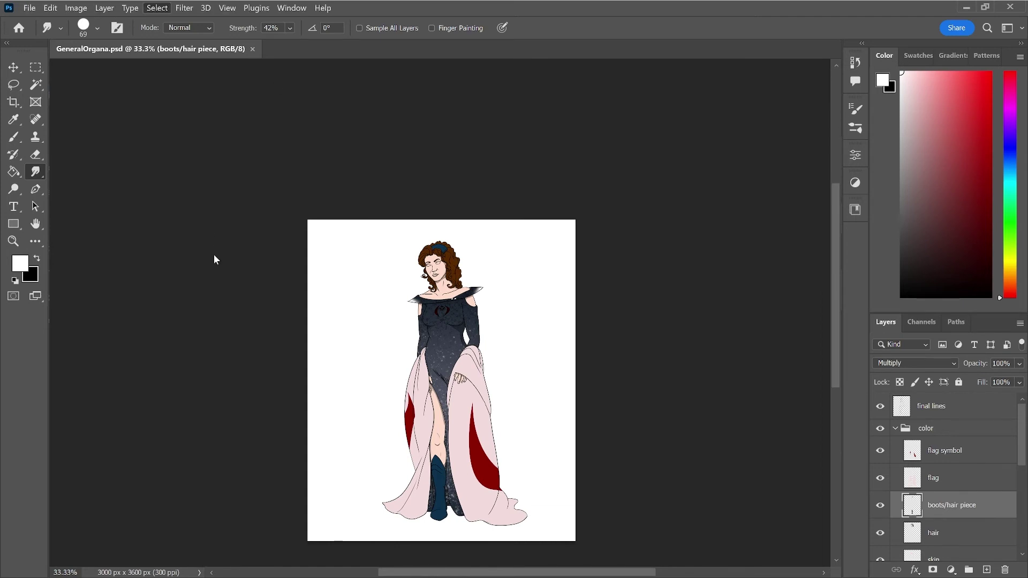
{"action": "key", "text": "ctrl+shift+d"}
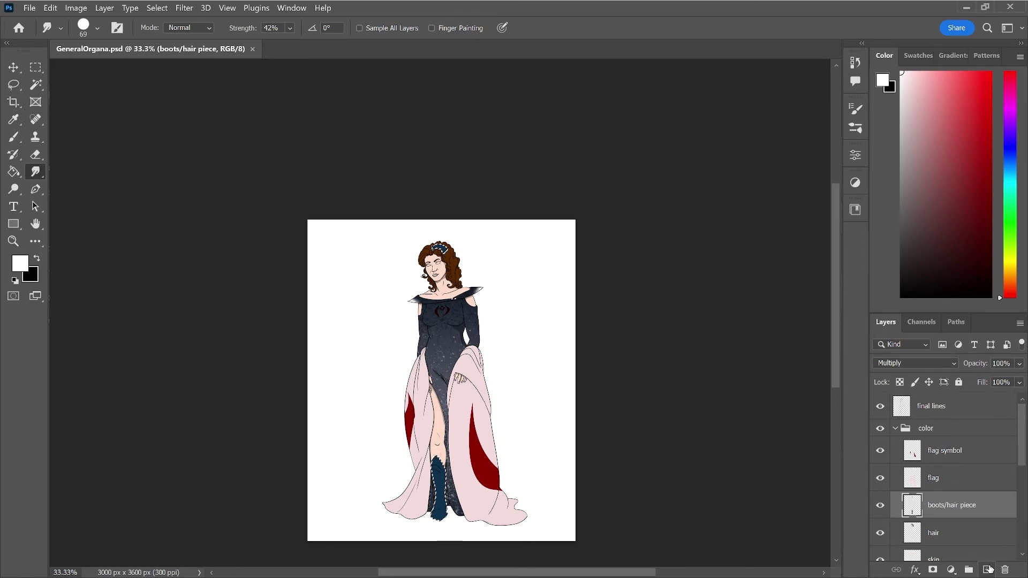
{"action": "key", "text": "ctrl+d"}
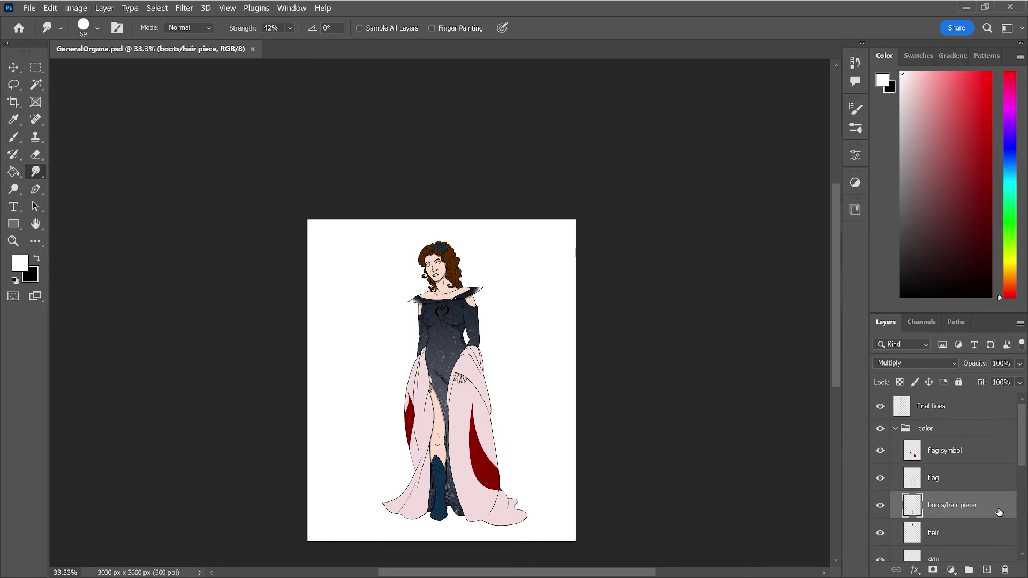
{"action": "key", "text": "h"}
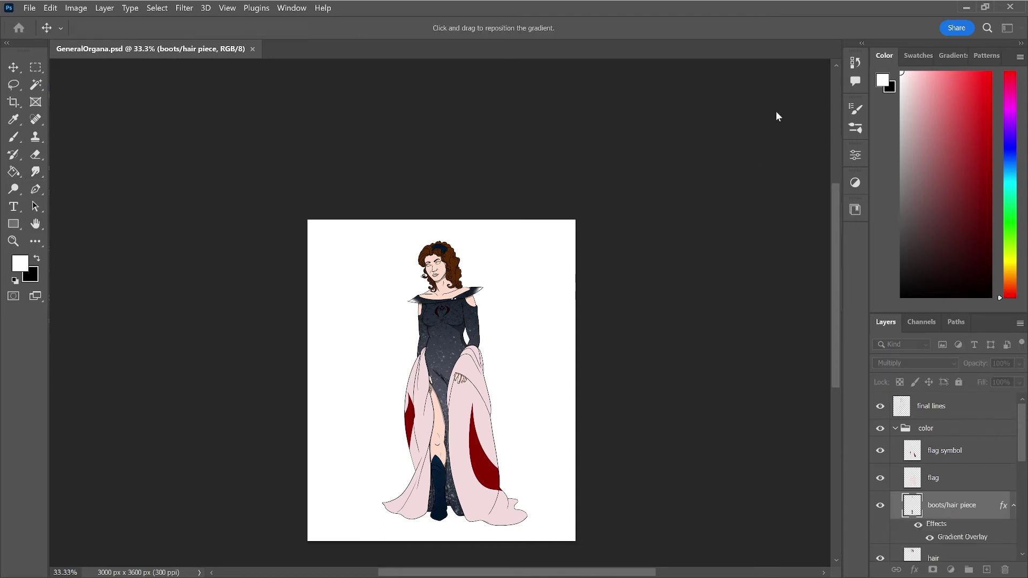
{"action": "key", "text": "i"}
{"action": "key", "text": "Return"}
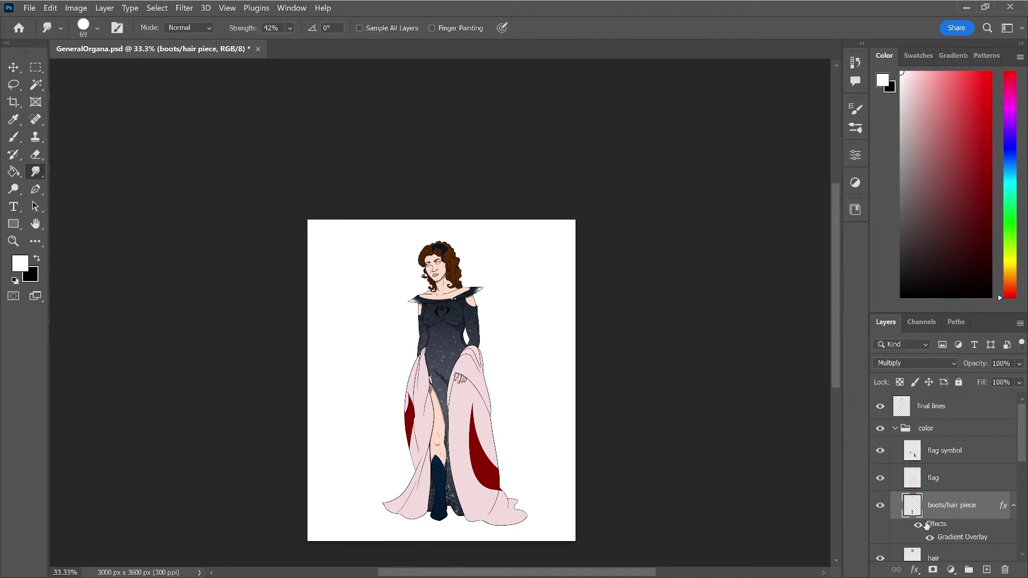
- Toggle the boots/hair piece gradient overlay off and on, save, and collapse the color group
{"action": "left_click", "coordinate": [918, 526]}
{"action": "left_click", "coordinate": [917, 526]}
{"action": "key", "text": "ctrl+s"}
{"action": "left_click", "coordinate": [1010, 506]}
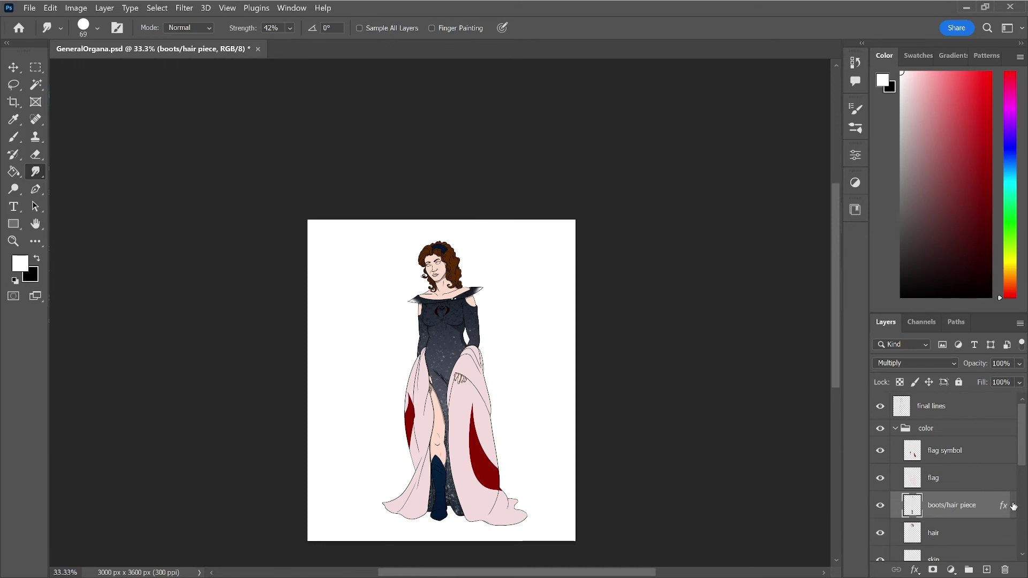
{"action": "left_click", "coordinate": [896, 429]}
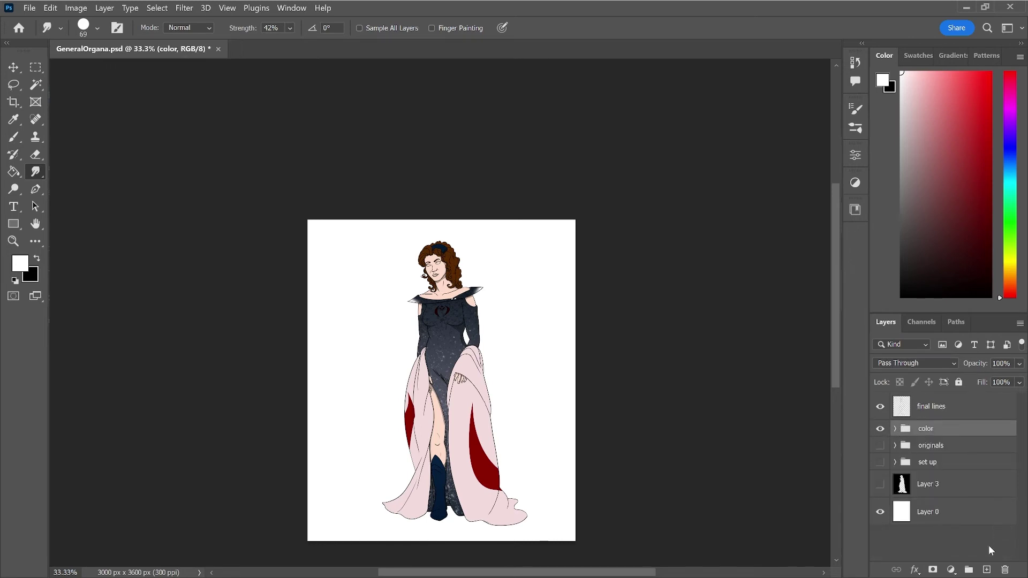
- Create a new group named 'face' inside the color group
{"action": "left_click", "coordinate": [968, 569]}
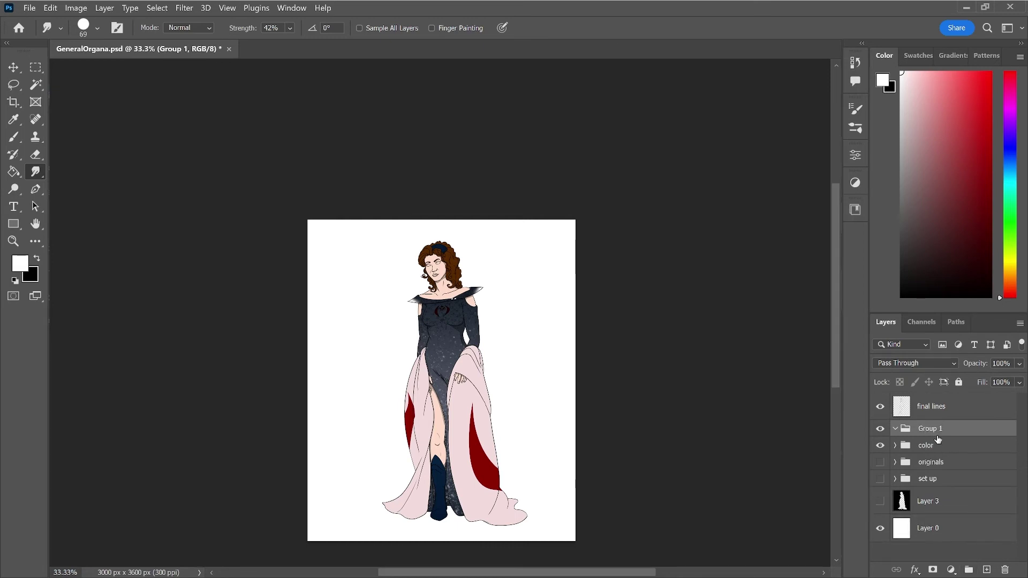
{"action": "key", "text": "ctrl+z"}
{"action": "left_click", "coordinate": [895, 429]}
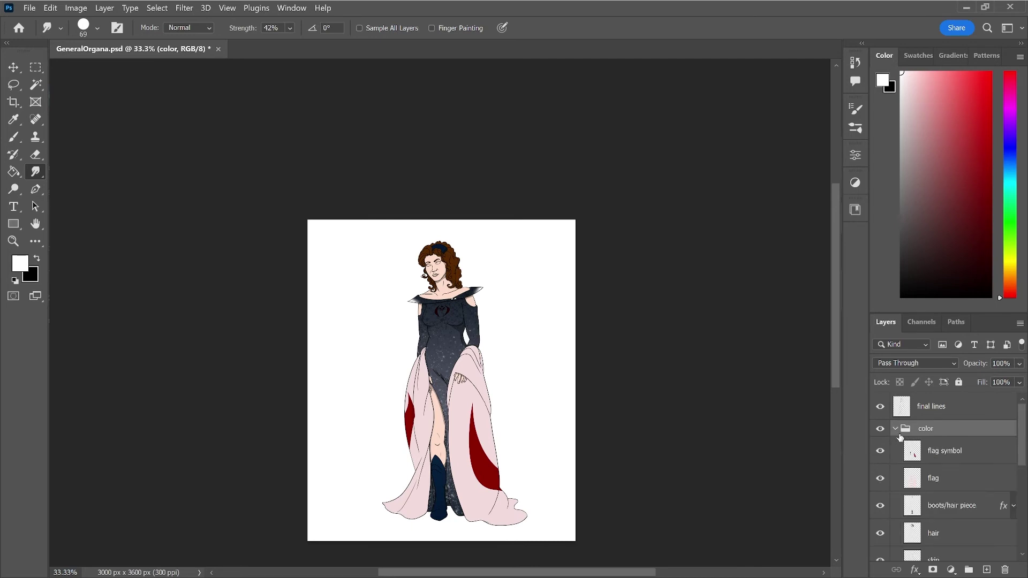
{"action": "key", "text": "ctrl+shift+z"}
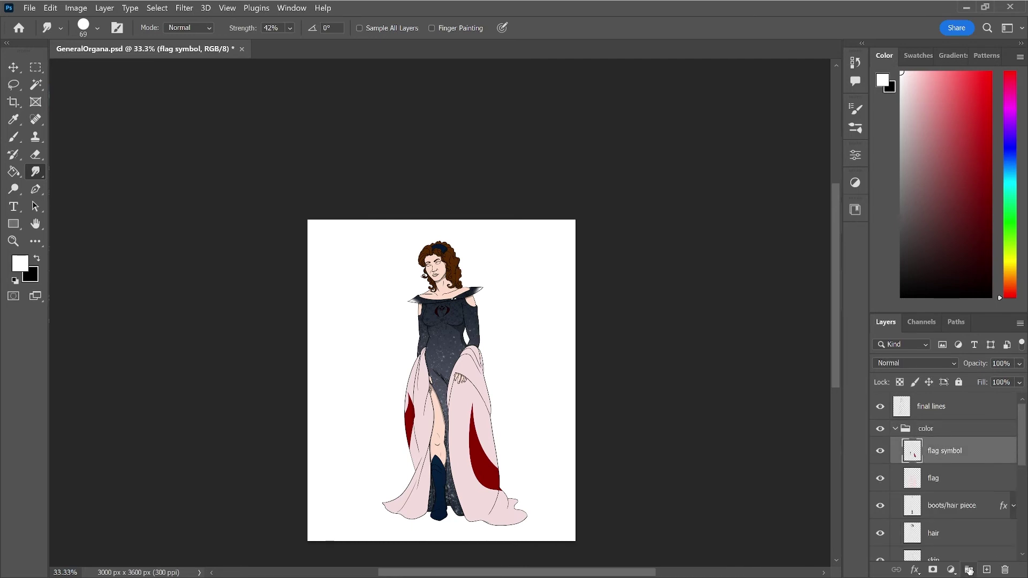
{"action": "double_click", "coordinate": [940, 446]}
{"action": "type", "text": "face"}
{"action": "key", "text": "Return"}
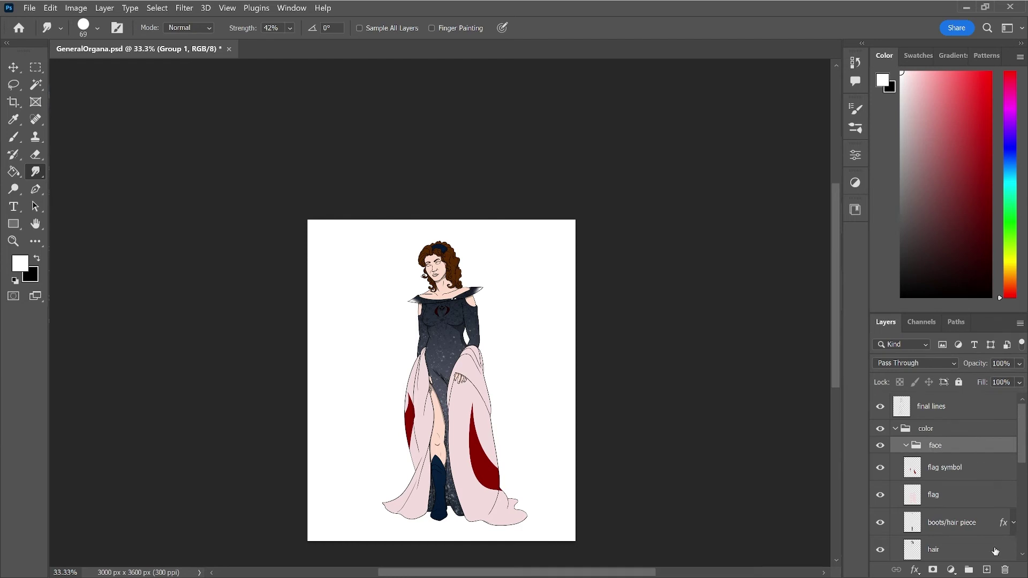
- Add an empty layer to the face group and zoom in on the face
{"action": "left_click", "coordinate": [988, 568]}
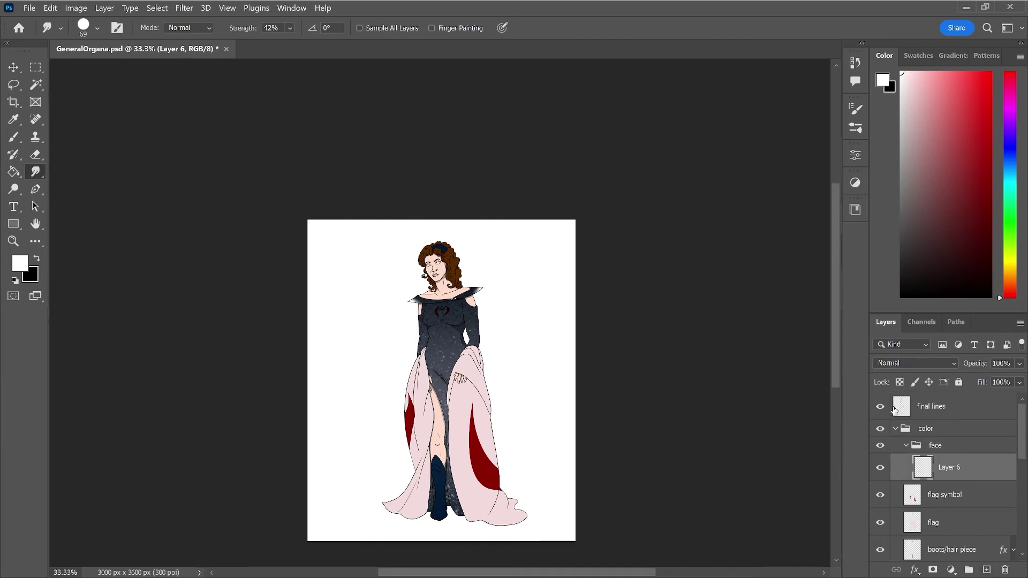
{"action": "key", "text": "ctrl+plus"}
{"action": "key", "text": "ctrl+plus"}
{"action": "key", "text": "ctrl+plus"}
{"action": "scroll", "coordinate": [689, 318], "scroll_direction": "up", "scroll_amount": 3}
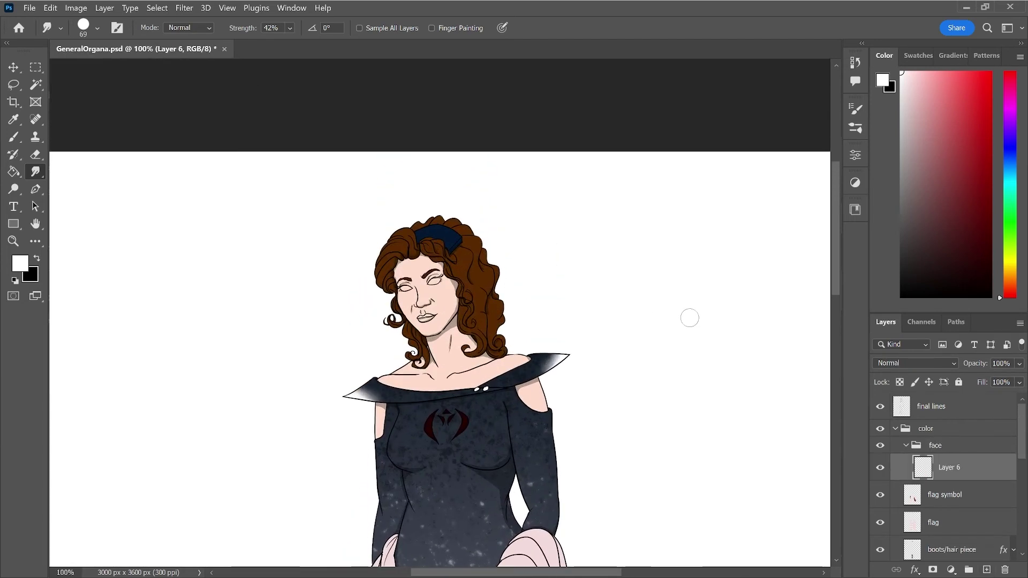
{"action": "key", "text": "ctrl+plus"}
{"action": "key", "text": "ctrl+plus"}
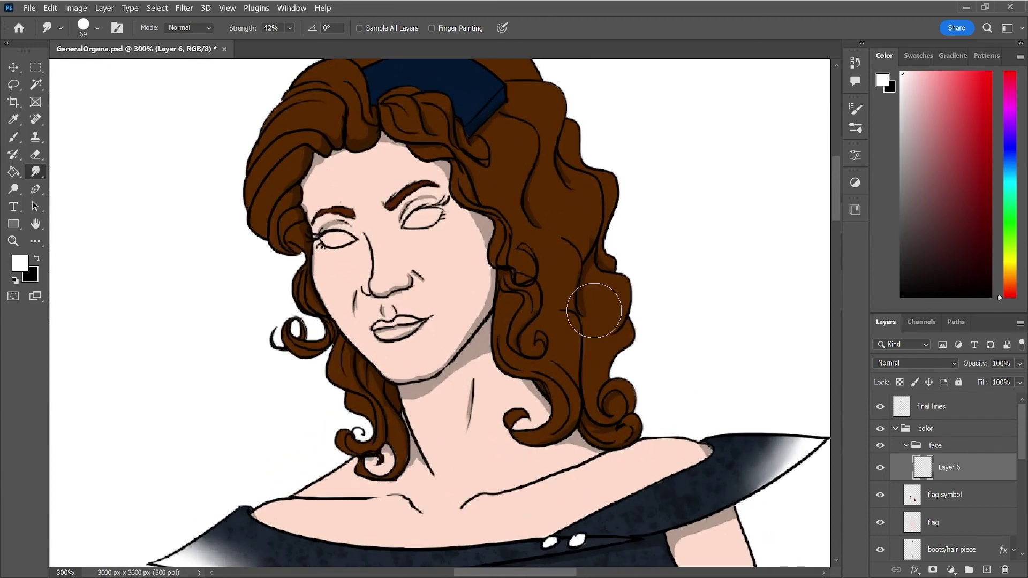
- Choose a pale cream brush colour in the Color panel
{"action": "key", "text": "b"}
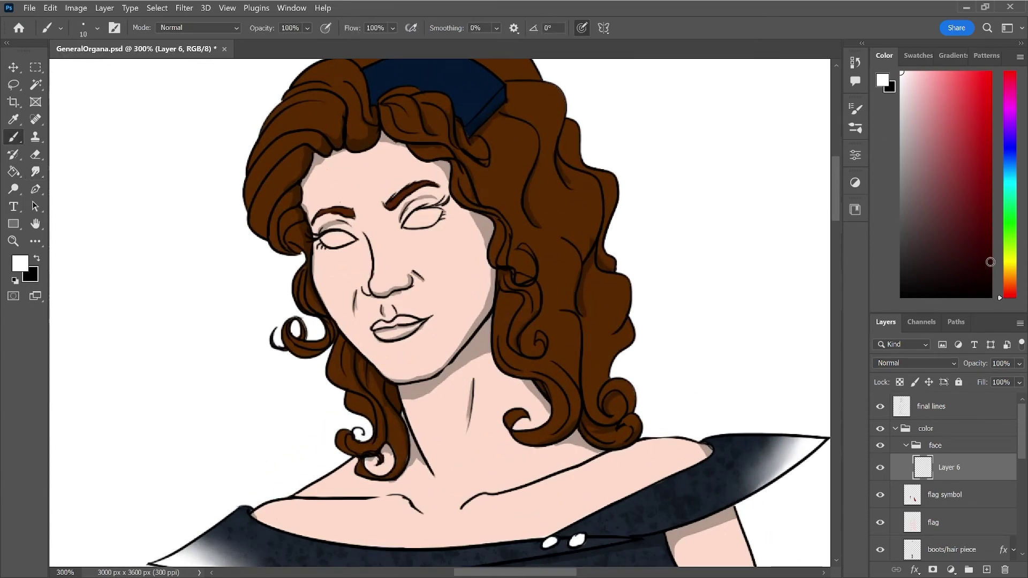
{"action": "left_click", "coordinate": [1010, 258]}
{"action": "left_click", "coordinate": [914, 70]}
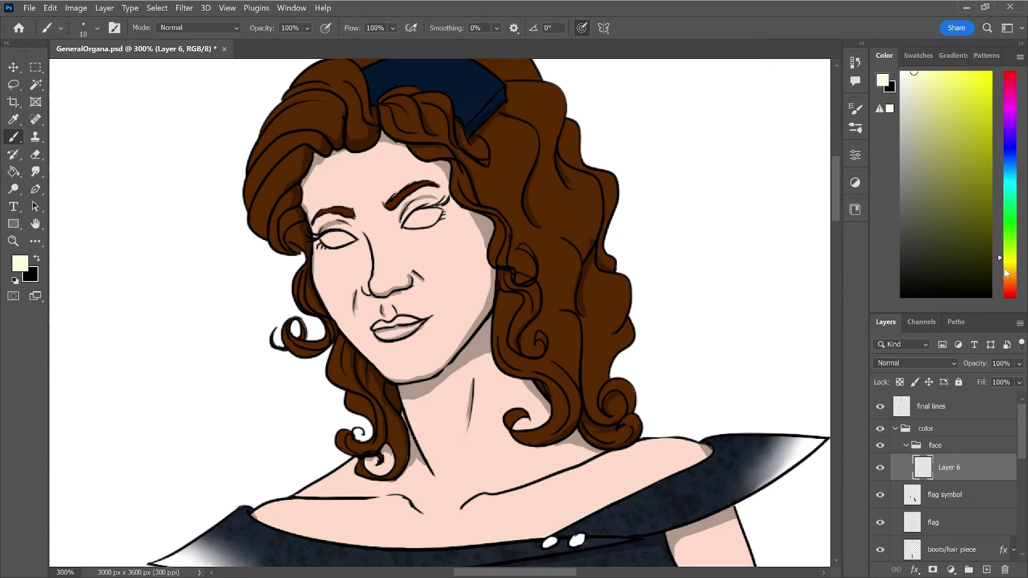
{"action": "left_click", "coordinate": [1003, 269]}
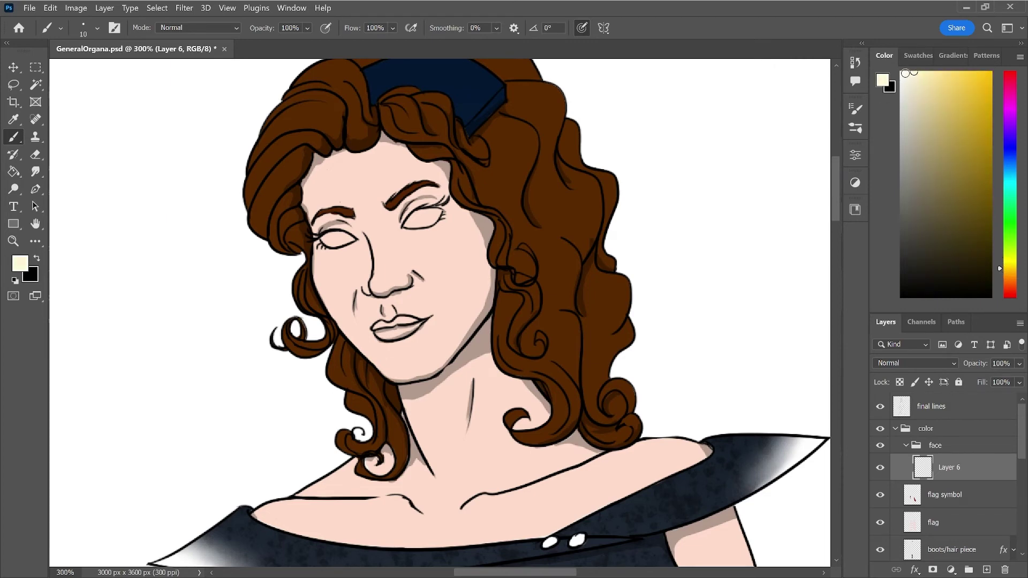
{"action": "left_click", "coordinate": [906, 71]}
- Paint the right and left eye whites in cream
{"action": "key", "text": "l"}
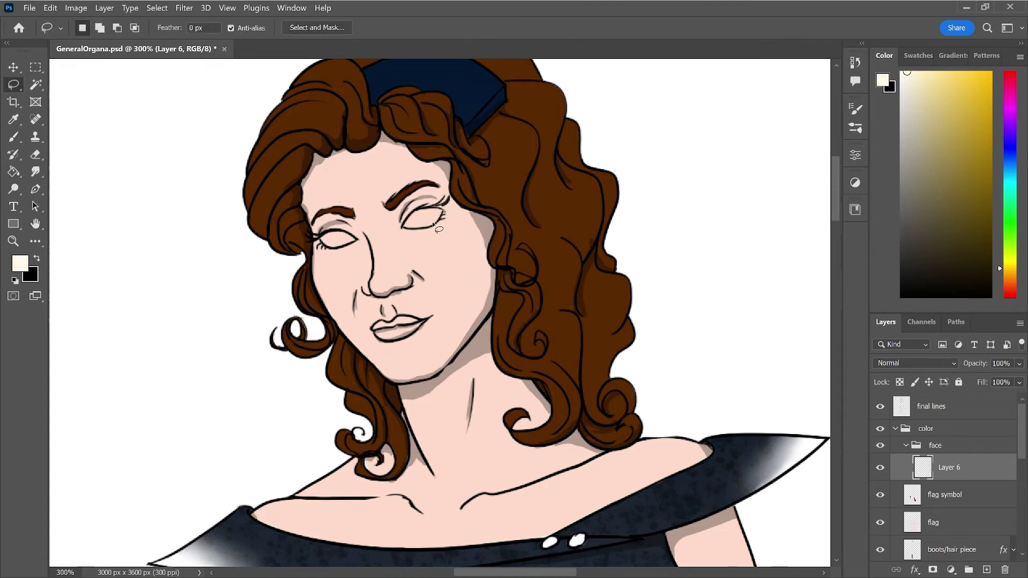
{"action": "key", "text": "b"}
{"action": "left_click", "coordinate": [412, 219]}
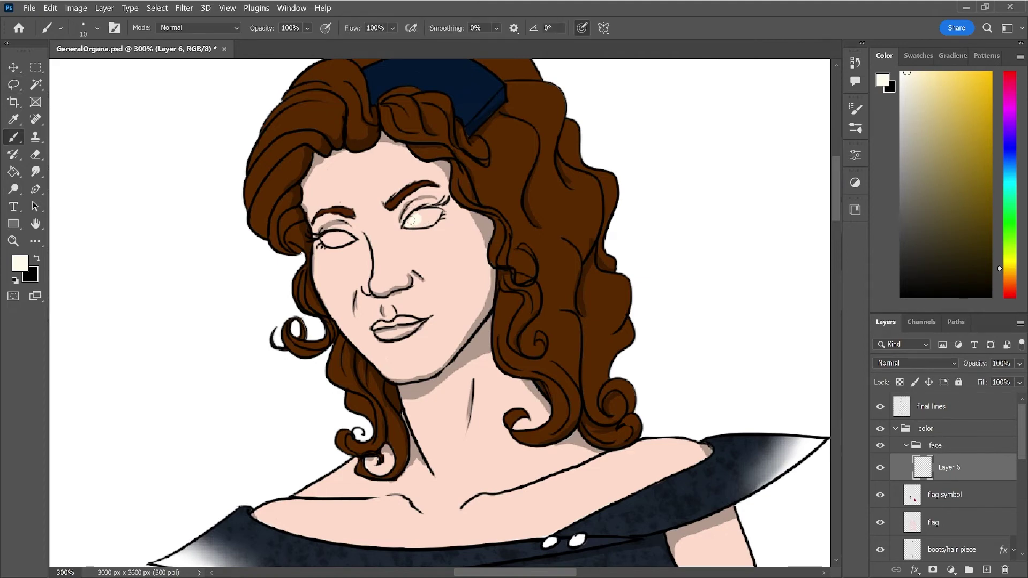
{"action": "mouse_move", "coordinate": [413, 225]}
{"action": "left_mouse_down"}
{"action": "mouse_move", "coordinate": [417, 214]}
{"action": "mouse_move", "coordinate": [431, 218]}
{"action": "left_mouse_up"}
{"action": "mouse_move", "coordinate": [345, 236]}
{"action": "left_mouse_down"}
{"action": "mouse_move", "coordinate": [333, 235]}
{"action": "mouse_move", "coordinate": [345, 239]}
{"action": "left_mouse_up"}
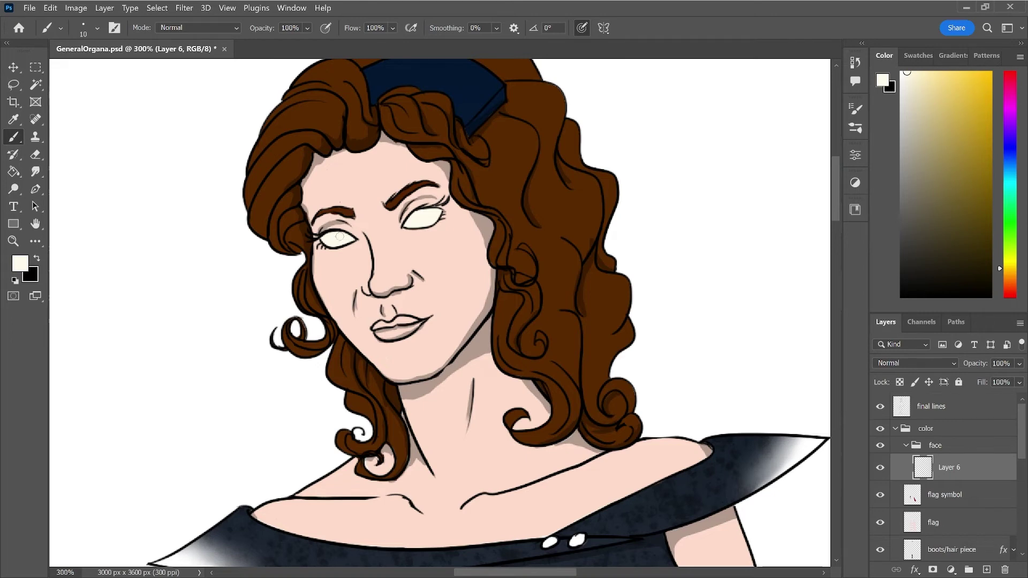
- Pick a light pink, then sample the face's skin tone with the Eyedropper
{"action": "left_click_drag", "start_coordinate": [1012, 97], "coordinate": [1011, 75]}
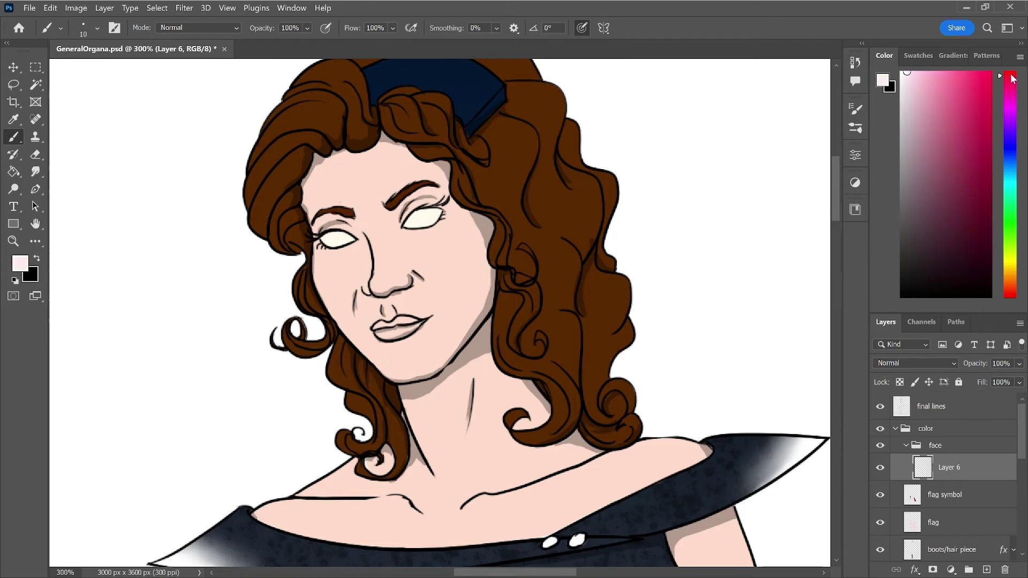
{"action": "left_click", "coordinate": [931, 75]}
{"action": "key", "text": "i"}
{"action": "left_click", "coordinate": [455, 279]}
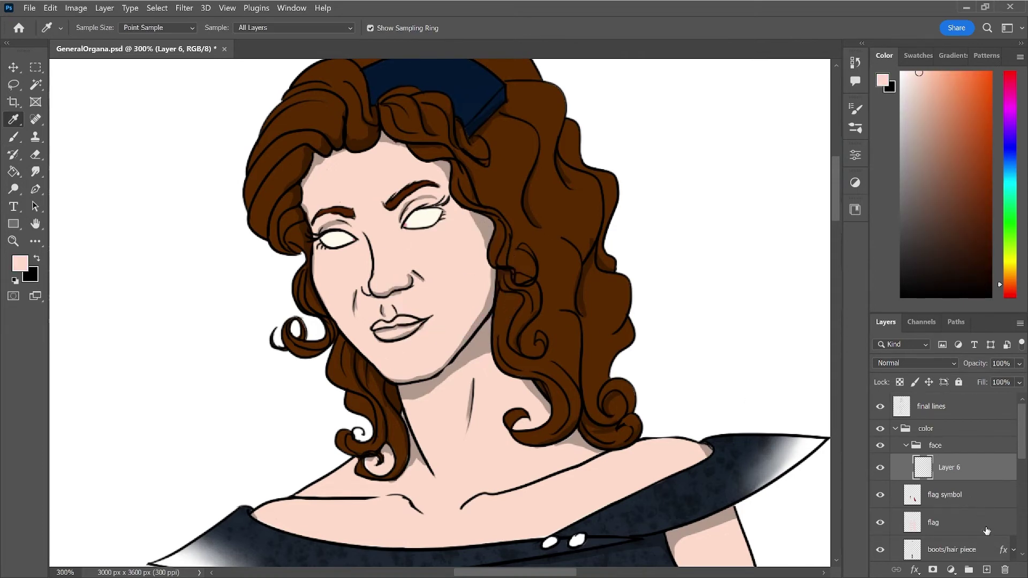
- Paint the lips salmon on a new layer above Layer 6
{"action": "left_click", "coordinate": [987, 569]}
{"action": "key", "text": "b"}
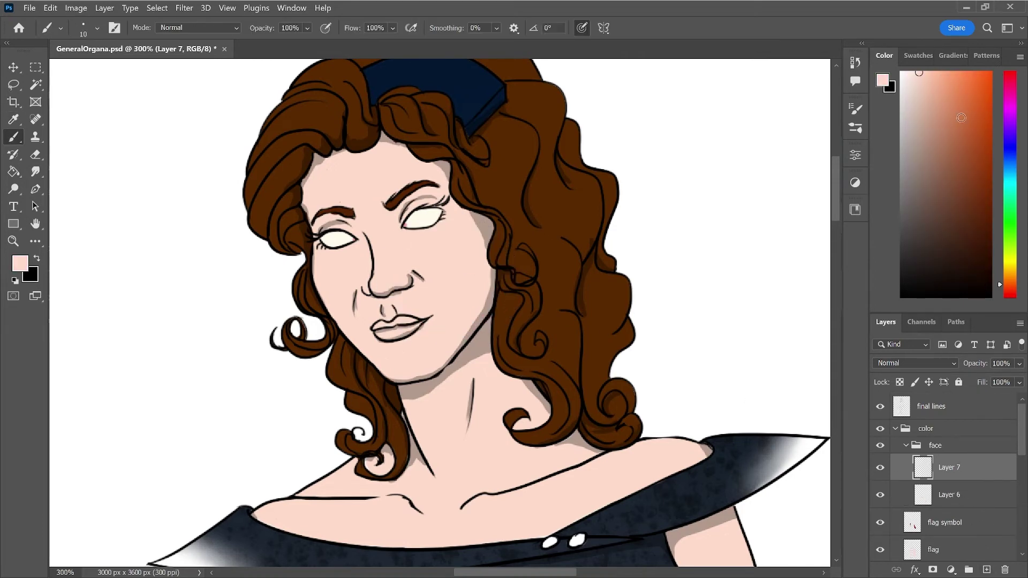
{"action": "left_click", "coordinate": [1001, 289]}
{"action": "left_click_drag", "start_coordinate": [953, 102], "coordinate": [948, 93]}
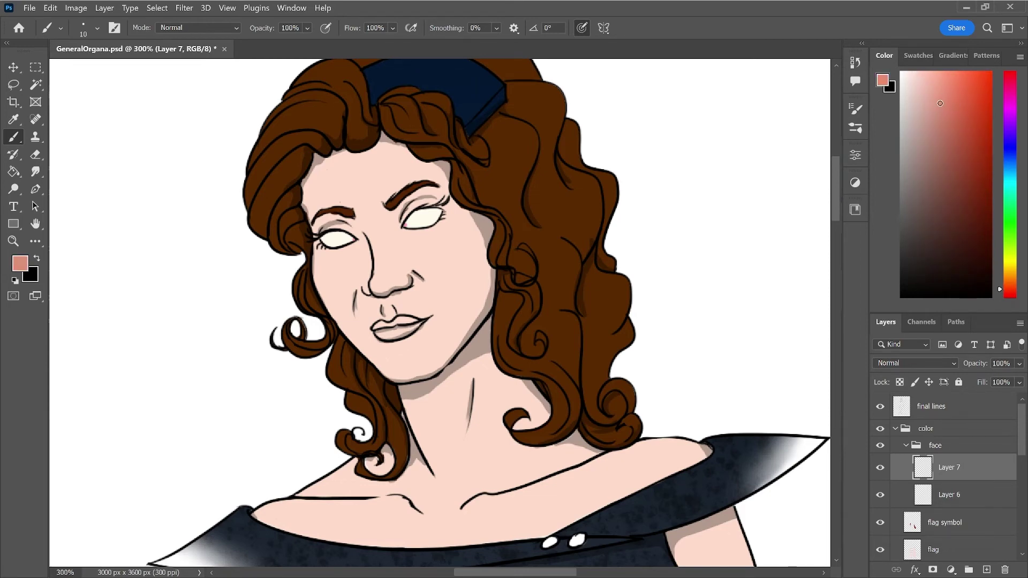
{"action": "left_click_drag", "start_coordinate": [384, 326], "coordinate": [376, 325]}
{"action": "mouse_move", "coordinate": [391, 326]}
{"action": "left_mouse_down"}
{"action": "mouse_move", "coordinate": [405, 319]}
{"action": "mouse_move", "coordinate": [382, 333]}
{"action": "mouse_move", "coordinate": [391, 336]}
{"action": "left_mouse_up"}
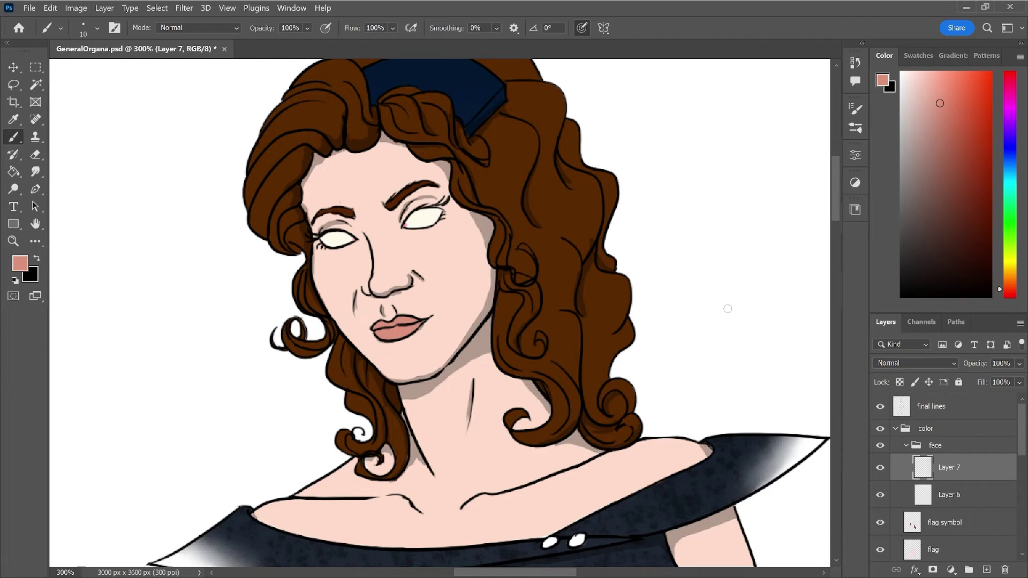
{"action": "scroll", "coordinate": [917, 359], "scroll_direction": "down", "scroll_amount": 3}
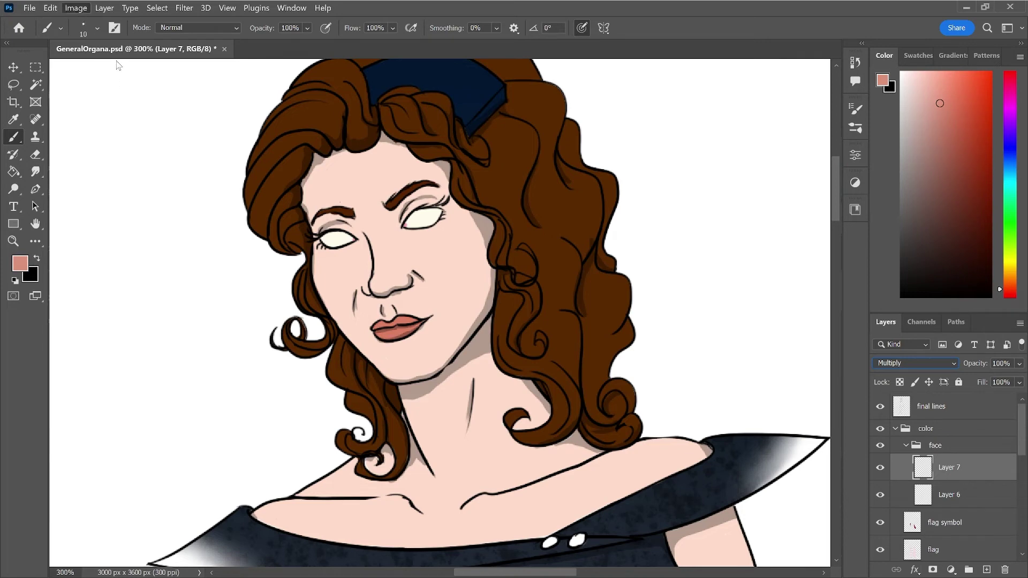
{"action": "key", "text": "i"}
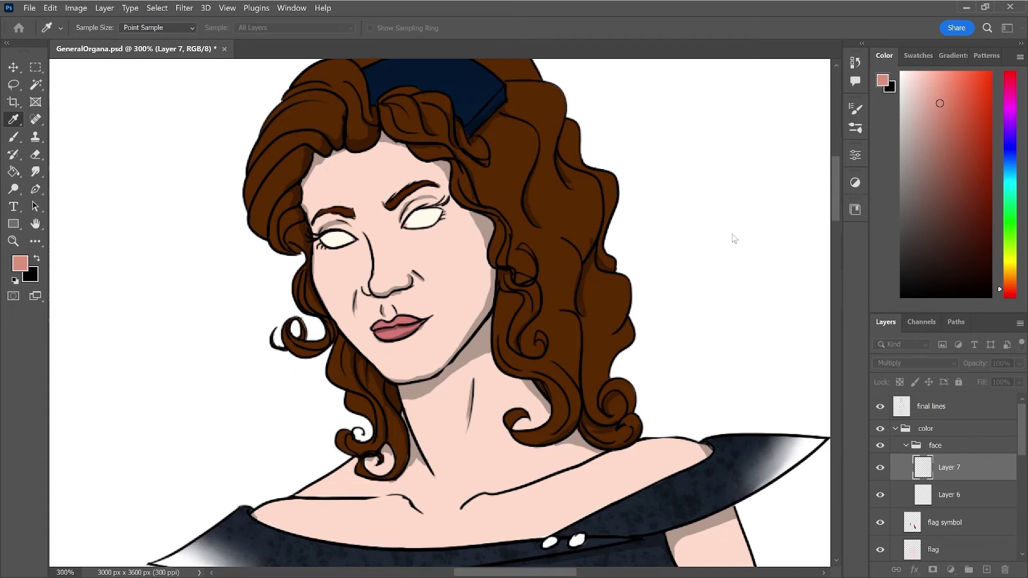
{"action": "key", "text": "b"}
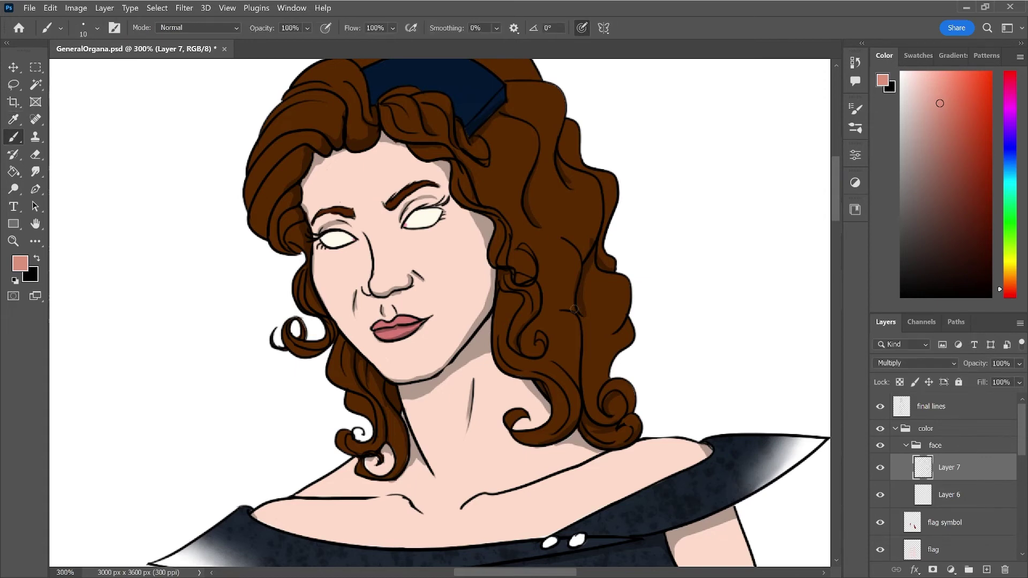
{"action": "key", "text": "r"}
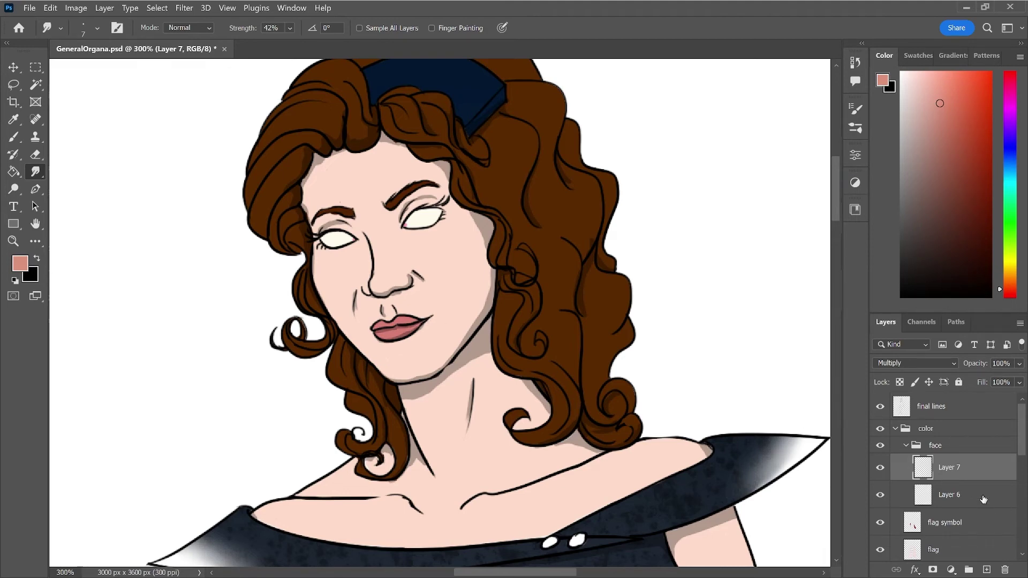
- Rename Layer 7 to 'lips' and Layer 6 to 'eye flat'
{"action": "double_click", "coordinate": [943, 464]}
{"action": "type", "text": "ps"}
{"action": "key", "text": "Return"}
{"action": "double_click", "coordinate": [949, 492]}
{"action": "type", "text": "eye flat"}
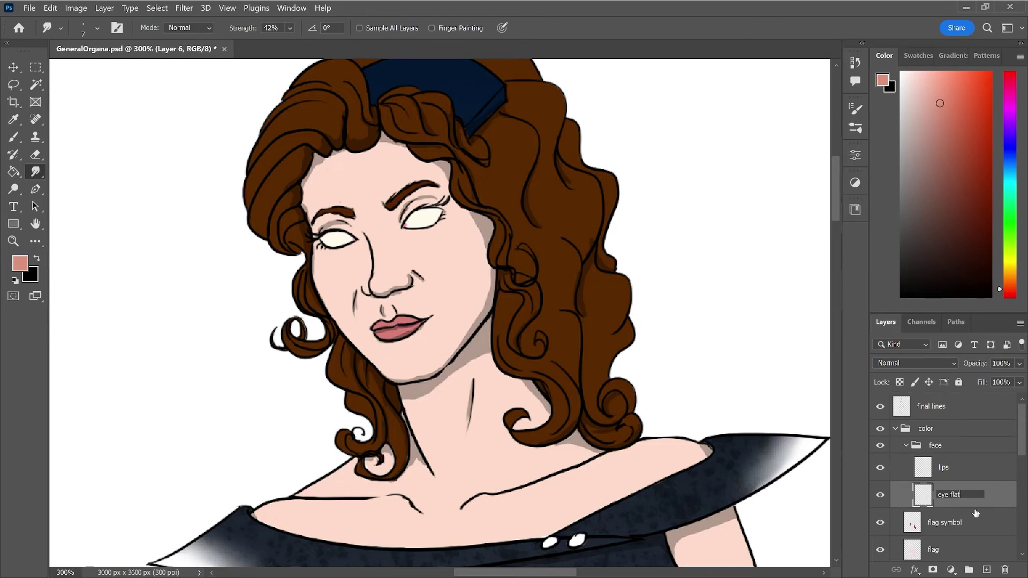
{"action": "key", "text": "Return"}
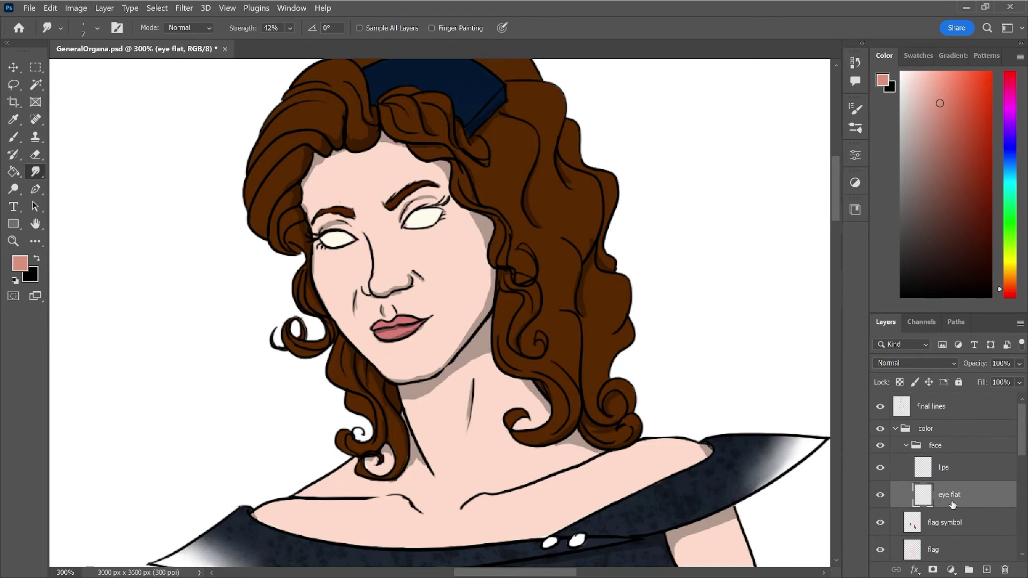
- Create a 'shine' group above the color group holding a new empty layer
{"action": "left_click", "coordinate": [934, 431]}
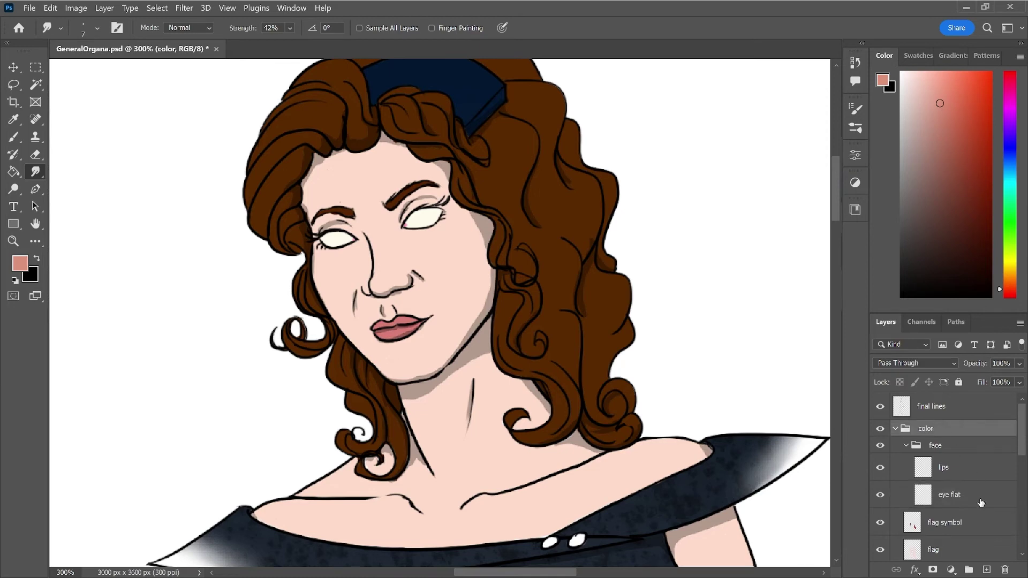
{"action": "left_click", "coordinate": [968, 570]}
{"action": "double_click", "coordinate": [930, 428]}
{"action": "type", "text": "shine"}
{"action": "left_click", "coordinate": [986, 569]}
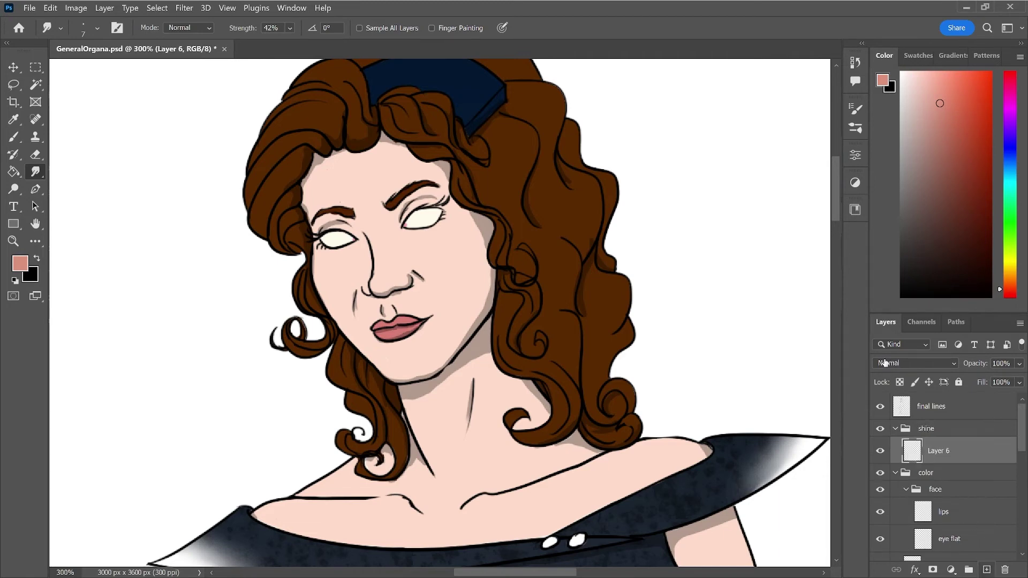
- Paint a tapered white highlight along the headband's top edge
{"action": "left_click_drag", "start_coordinate": [833, 200], "coordinate": [833, 188]}
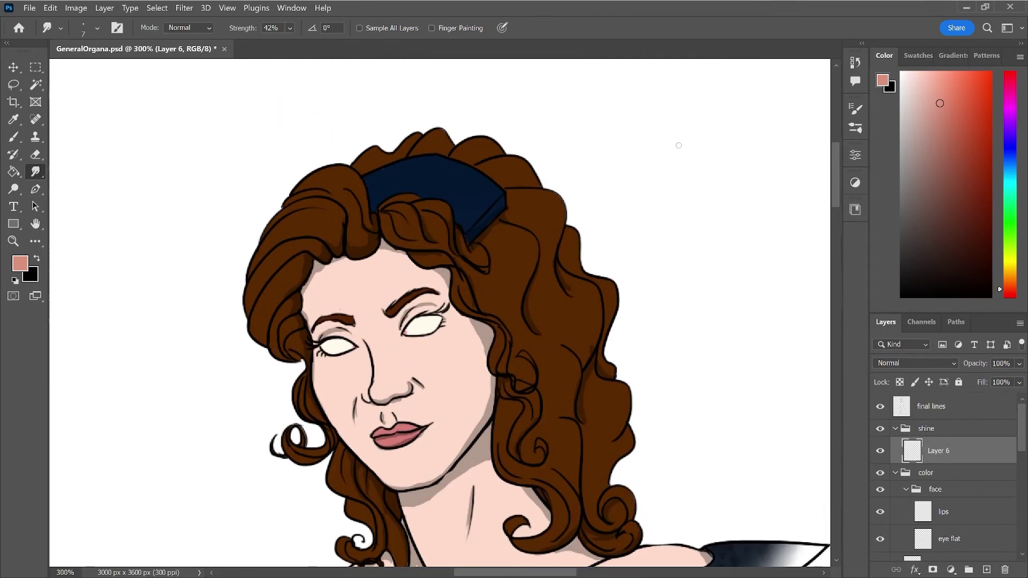
{"action": "key", "text": "b"}
{"action": "key", "text": "d"}
{"action": "key", "text": "x"}
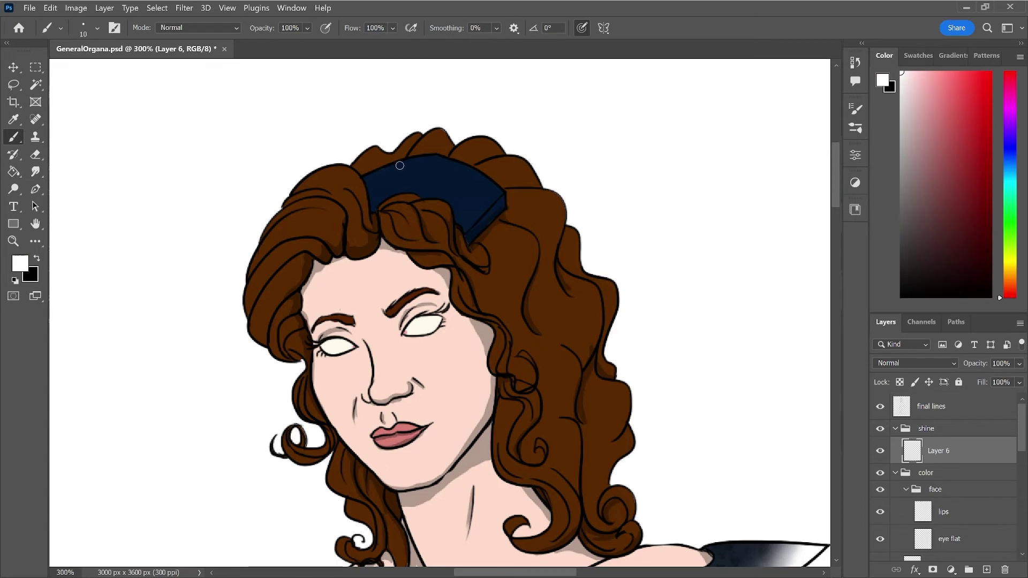
{"action": "left_click_drag", "start_coordinate": [371, 175], "coordinate": [452, 155]}
{"action": "key", "text": "ctrl+z"}
{"action": "left_click_drag", "start_coordinate": [366, 177], "coordinate": [456, 154]}
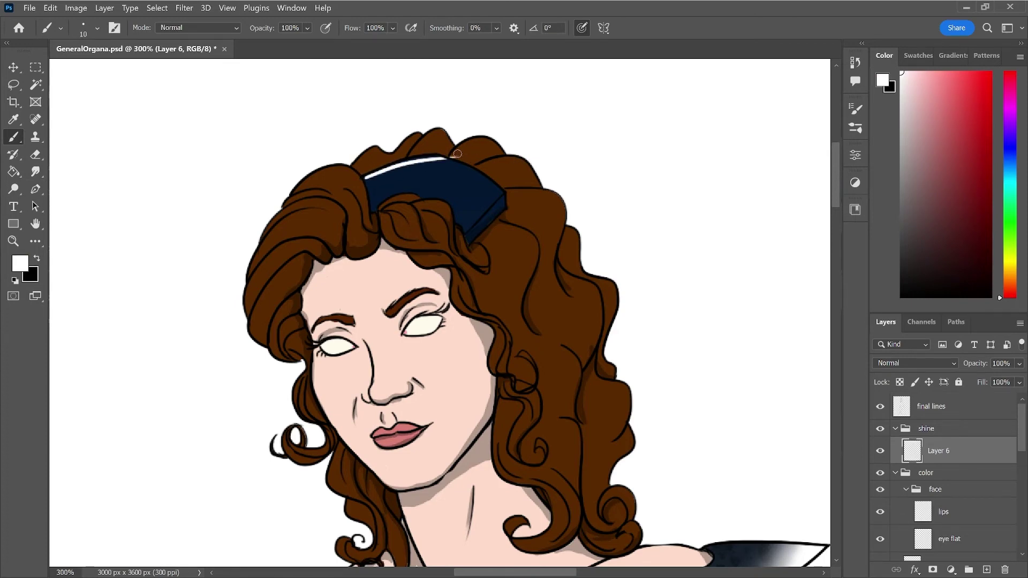
{"action": "key", "text": "ctrl+z"}
{"action": "mouse_move", "coordinate": [364, 176]}
{"action": "left_mouse_down"}
{"action": "mouse_move", "coordinate": [438, 155]}
{"action": "mouse_move", "coordinate": [464, 163]}
{"action": "left_mouse_up"}
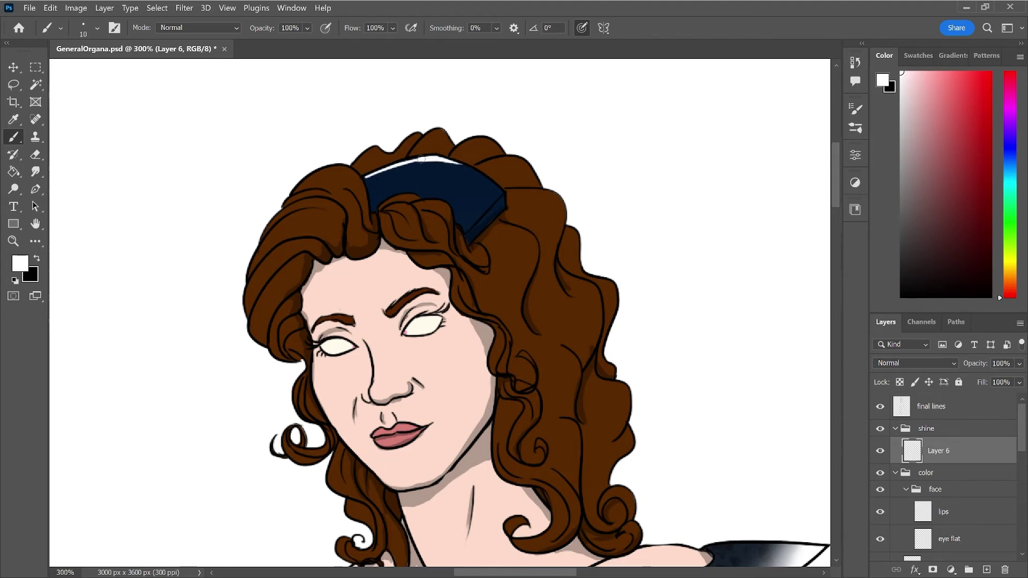
{"action": "left_click_drag", "start_coordinate": [365, 176], "coordinate": [402, 165]}
- Soften the headband shine with a large Smudge brush
{"action": "key", "text": "e"}
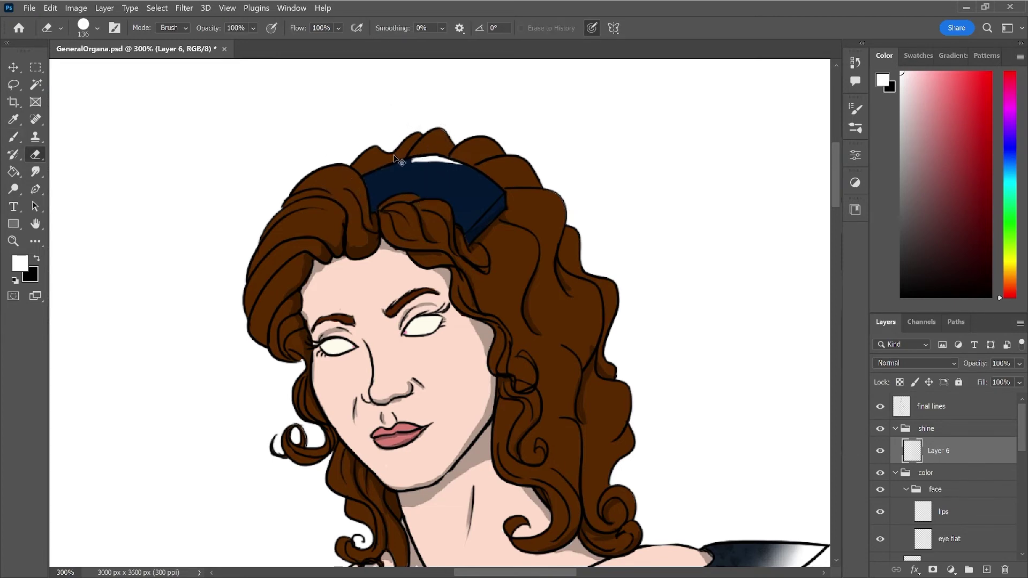
{"action": "key", "text": "bracketleft"}
{"action": "key", "text": "bracketleft"}
{"action": "key", "text": "bracketleft"}
{"action": "key", "text": "r"}
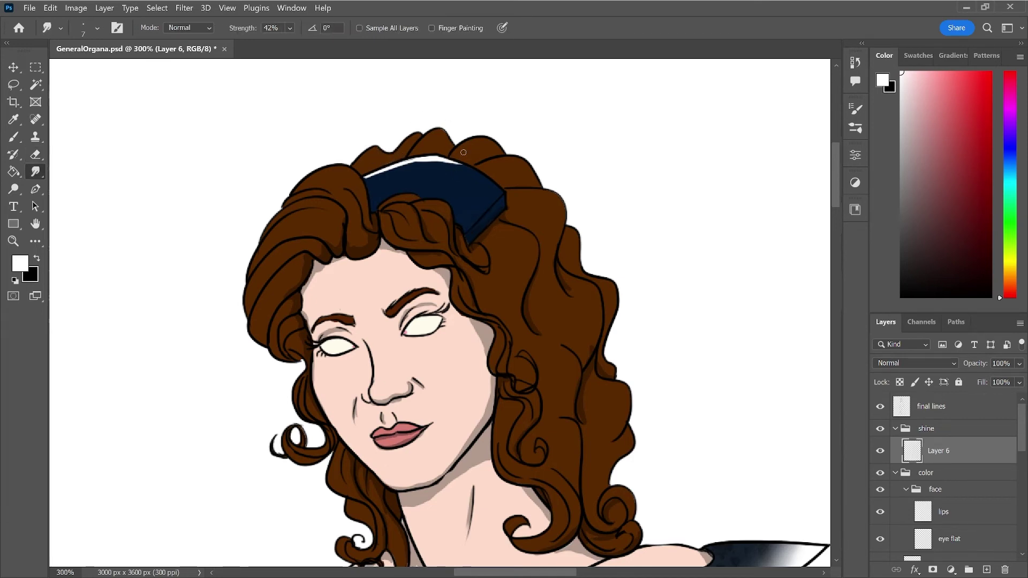
{"action": "key", "text": "bracketright"}
{"action": "key", "text": "bracketright"}
{"action": "key", "text": "bracketright"}
{"action": "key", "text": "bracketright"}
{"action": "key", "text": "bracketright"}
{"action": "key", "text": "bracketright"}
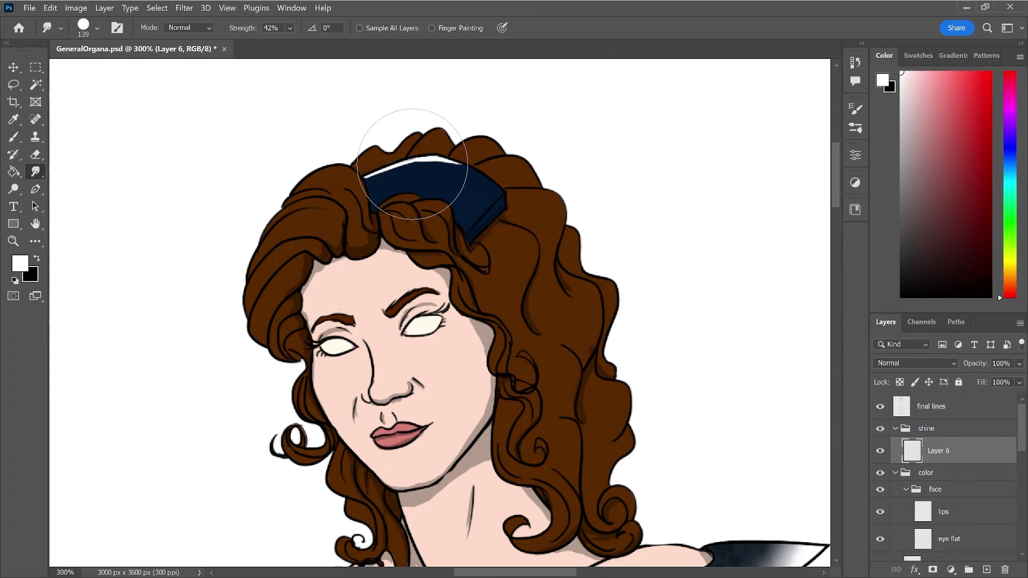
{"action": "left_click_drag", "start_coordinate": [413, 172], "coordinate": [414, 165]}
{"action": "key", "text": "ctrl+z"}
{"action": "key", "text": "bracketright"}
{"action": "key", "text": "bracketright"}
{"action": "key", "text": "bracketright"}
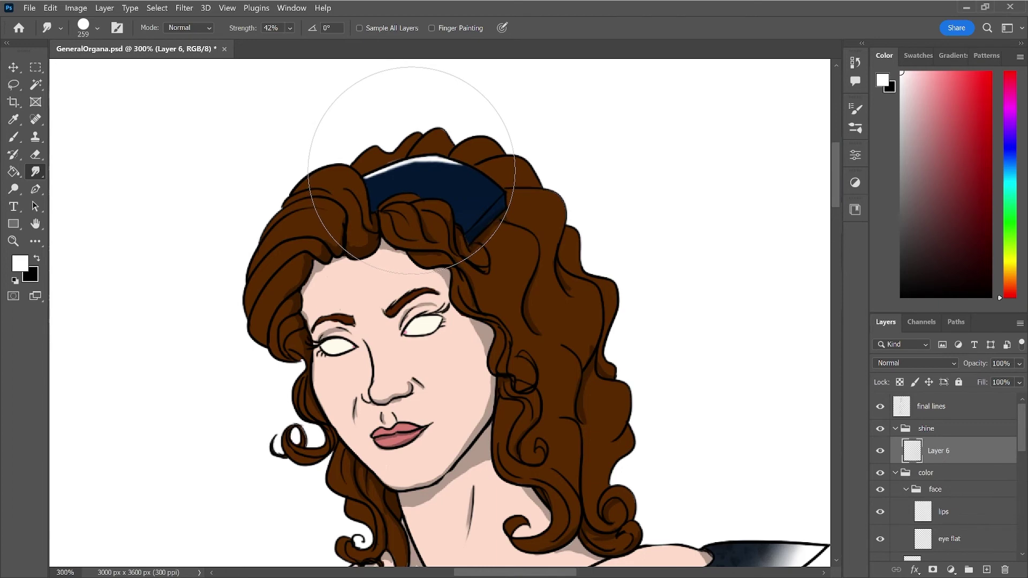
{"action": "left_click_drag", "start_coordinate": [411, 170], "coordinate": [408, 165]}
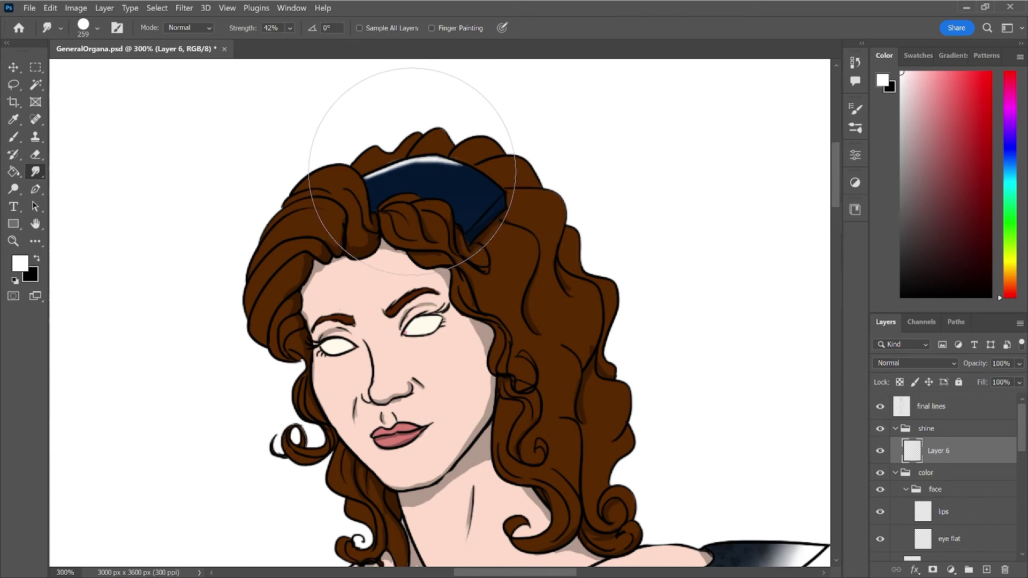
{"action": "key", "text": "e"}
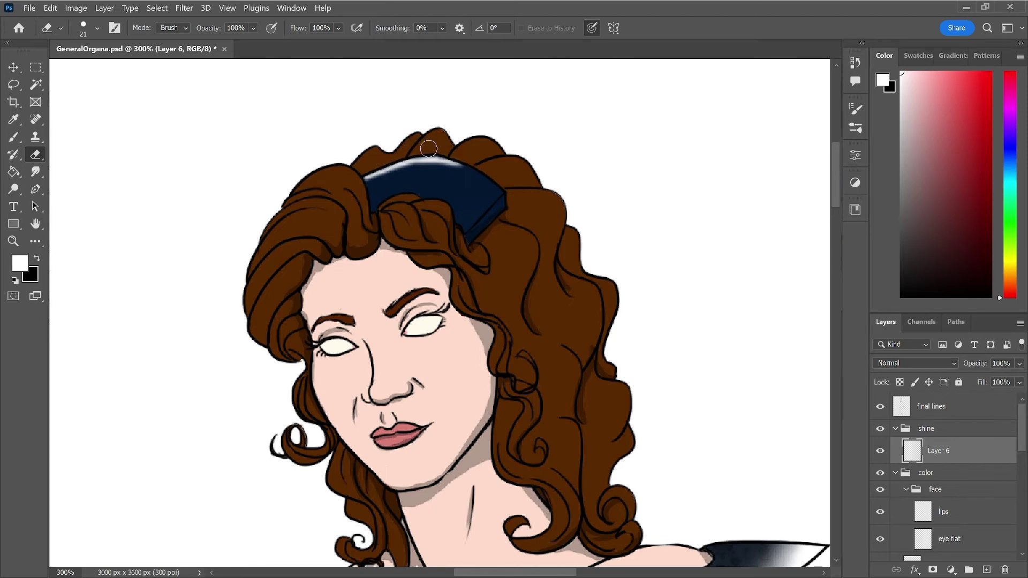
- Rename the highlight layer 'brooch', add an empty layer above it, and zoom out
{"action": "double_click", "coordinate": [936, 451]}
{"action": "type", "text": "brooc"}
{"action": "type", "text": "h"}
{"action": "key", "text": "Return"}
{"action": "left_click", "coordinate": [986, 570]}
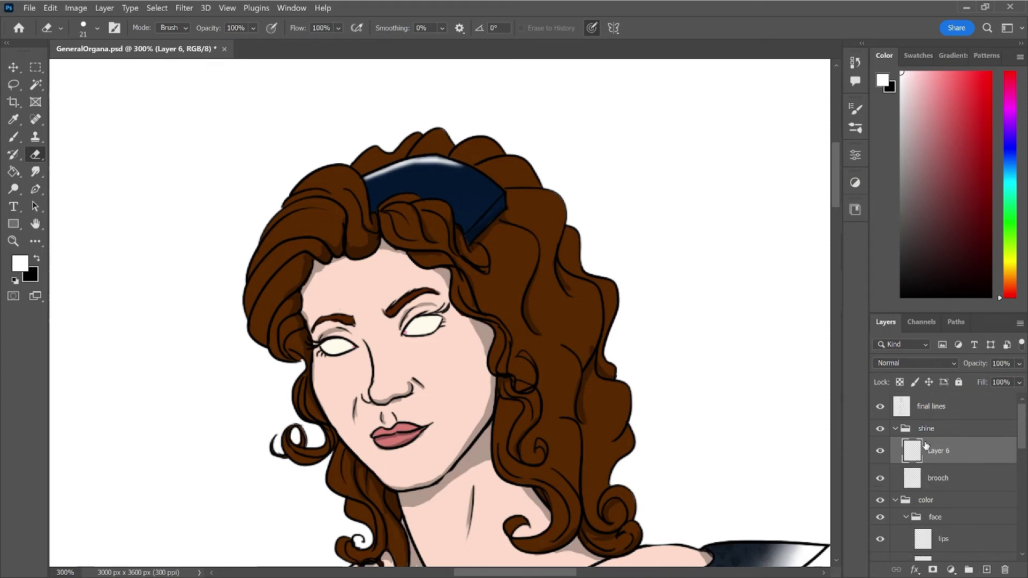
{"action": "key", "text": "ctrl+minus"}
{"action": "key", "text": "ctrl+minus"}
{"action": "key", "text": "ctrl+minus"}
{"action": "key", "text": "ctrl+minus"}
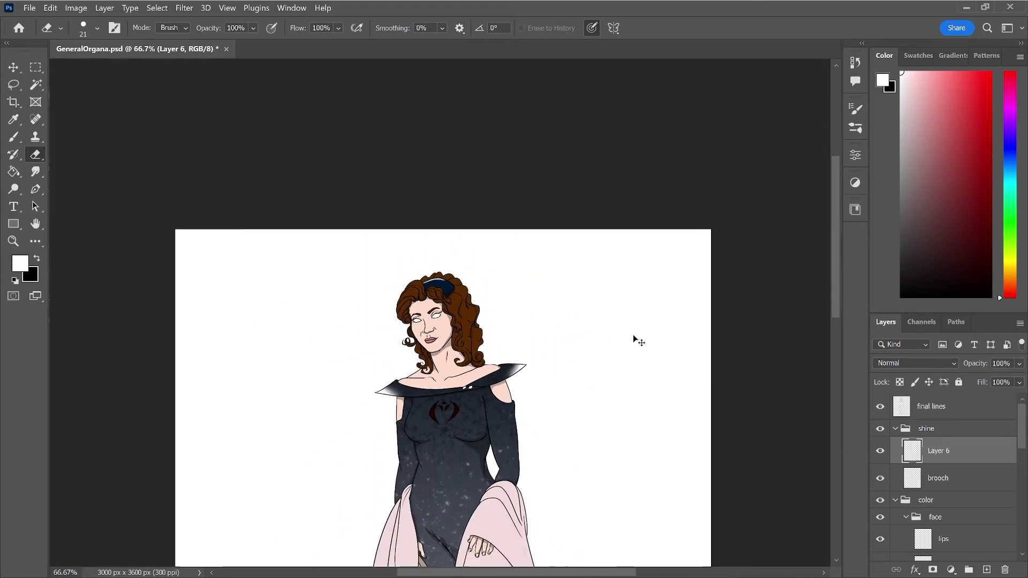
- Set the brooch layer's opacity to 38%
{"action": "left_click", "coordinate": [982, 482]}
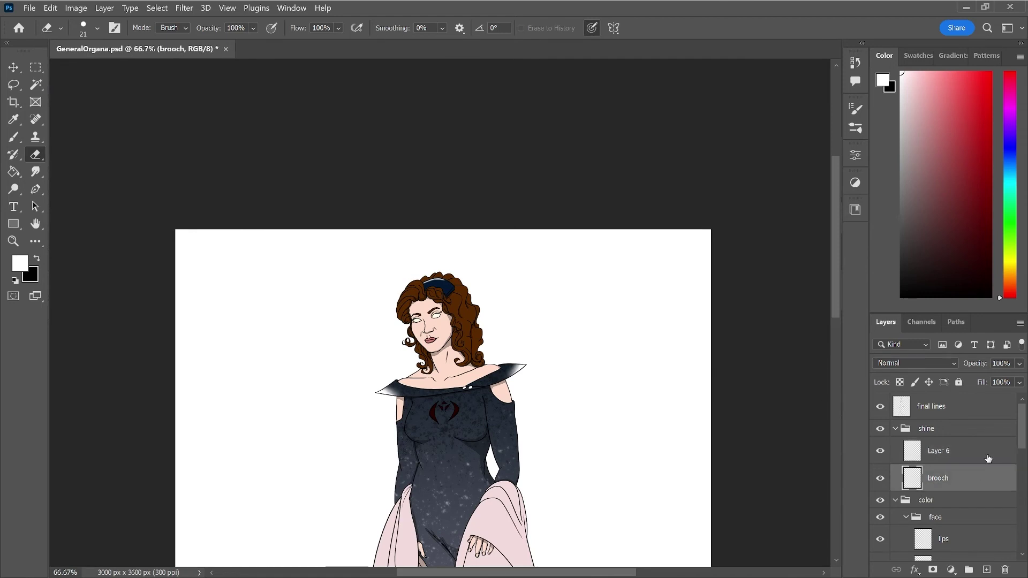
{"action": "type", "text": "38"}
{"action": "key", "text": "Return"}
- Rename the empty layer above brooch to 'hair shine', fixing a typo
{"action": "double_click", "coordinate": [936, 451]}
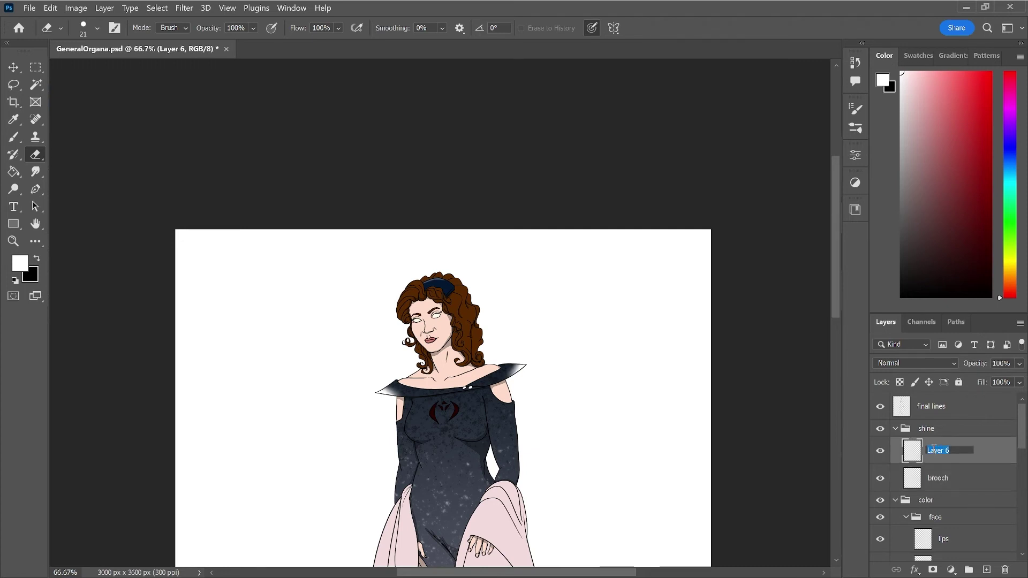
{"action": "type", "text": "h"}
{"action": "type", "text": " sh"}
{"action": "type", "text": "e"}
{"action": "key", "text": "Return"}
{"action": "scroll", "coordinate": [1022, 443], "scroll_direction": "down", "scroll_amount": 2}
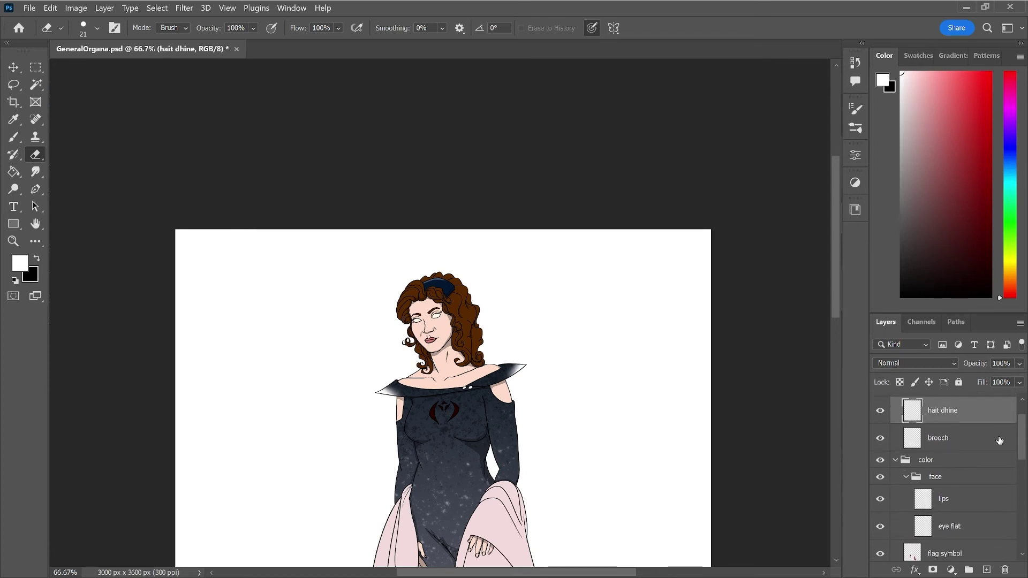
{"action": "double_click", "coordinate": [941, 410]}
{"action": "type", "text": "hi"}
{"action": "type", "text": "ne"}
{"action": "key", "text": "Return"}
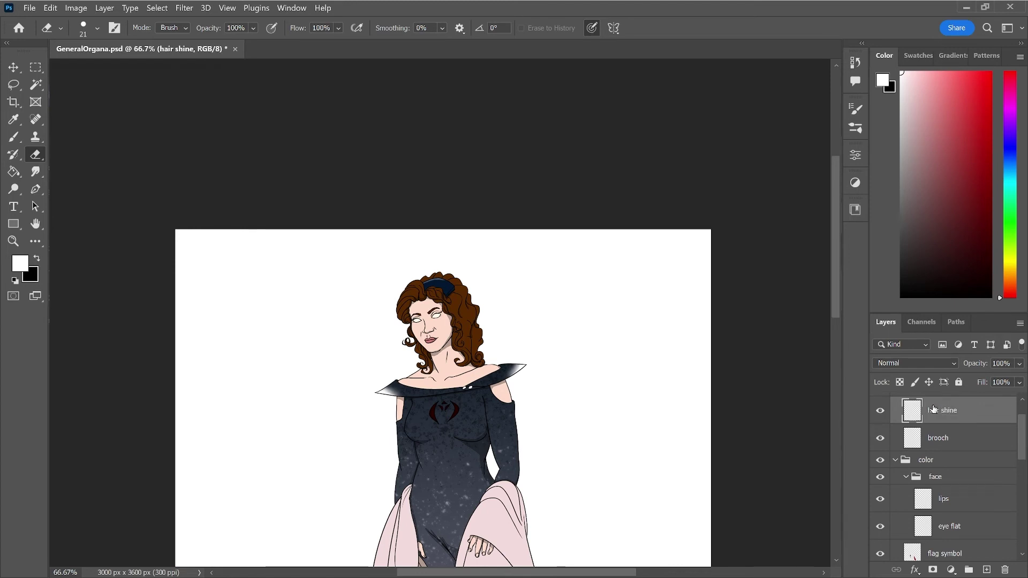
- Select the hair layer, then make hair shine active with the Brush and no visible selection
{"action": "scroll", "coordinate": [1025, 443], "scroll_direction": "down", "scroll_amount": 3}
{"action": "scroll", "coordinate": [1025, 443], "scroll_direction": "down", "scroll_amount": 2}
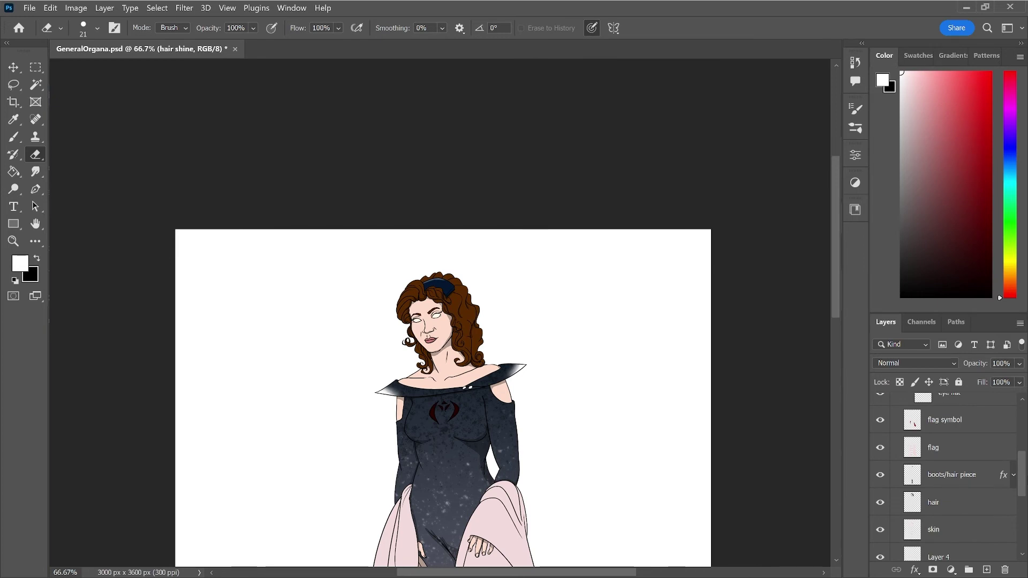
{"action": "scroll", "coordinate": [945, 476], "scroll_direction": "down", "scroll_amount": 2}
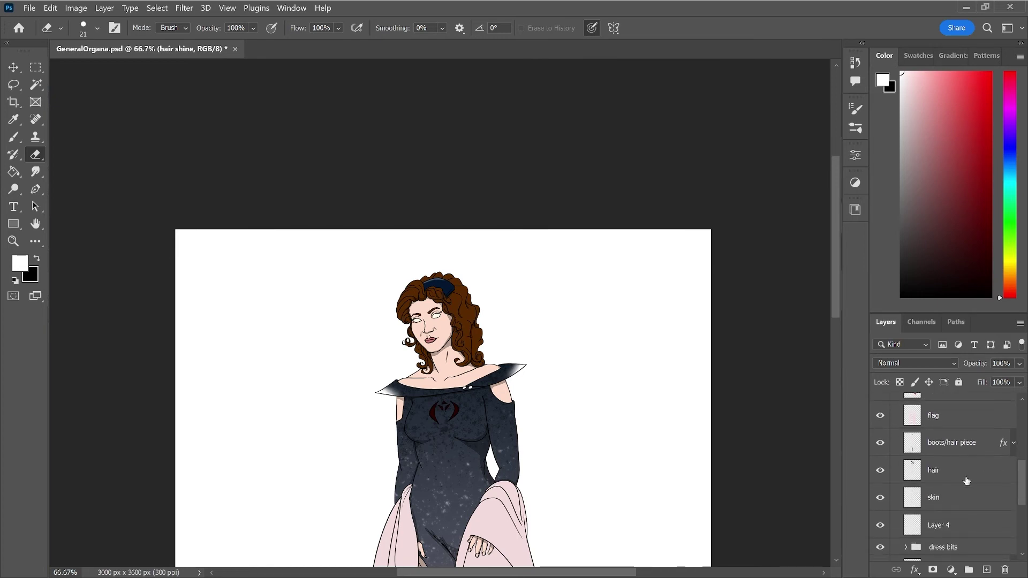
{"action": "left_click", "coordinate": [945, 471]}
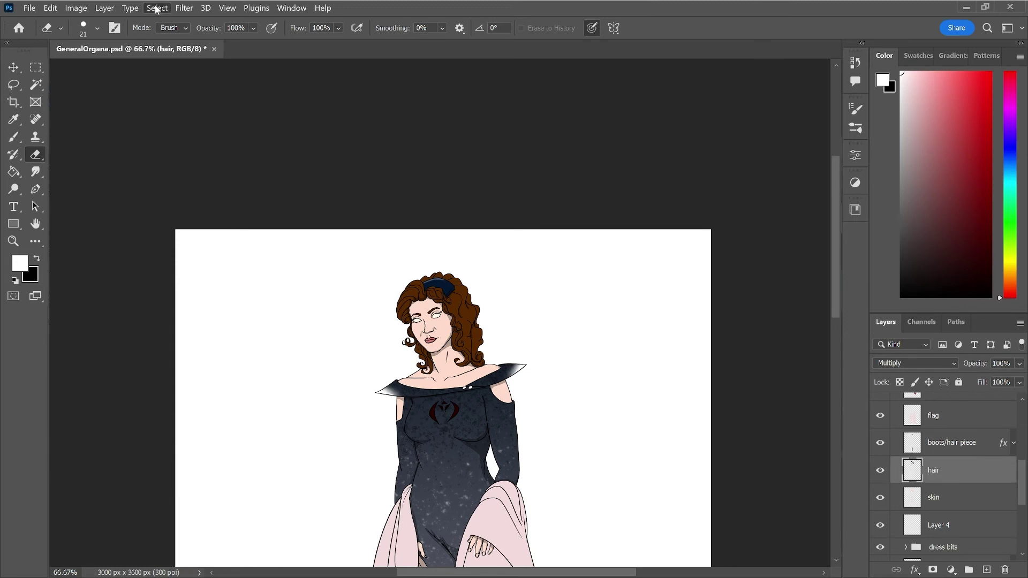
{"action": "left_click_drag", "start_coordinate": [194, 295], "coordinate": [259, 287]}
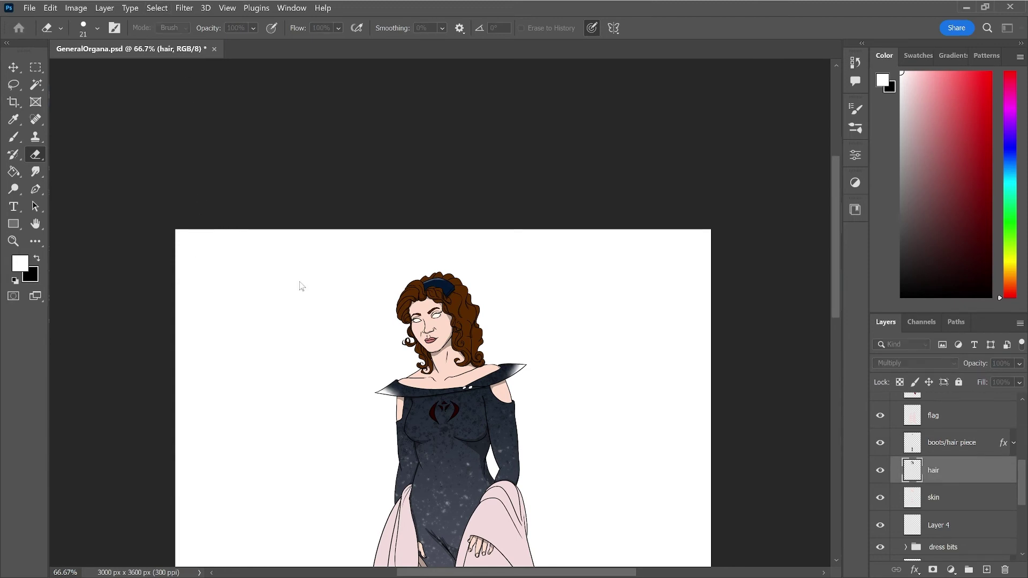
{"action": "left_click_drag", "start_coordinate": [1022, 479], "coordinate": [1024, 438]}
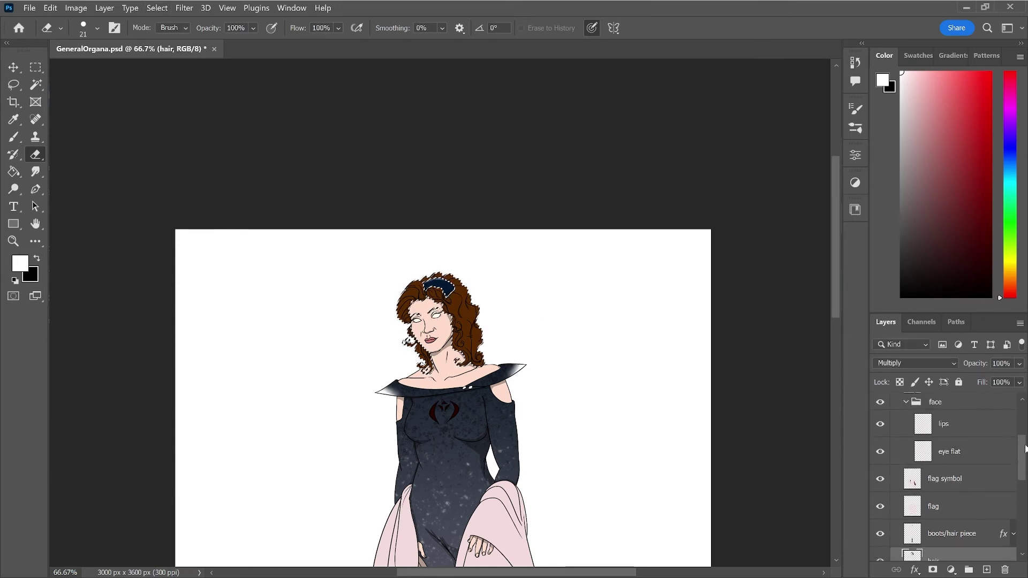
{"action": "scroll", "coordinate": [970, 417], "scroll_direction": "up", "scroll_amount": 2}
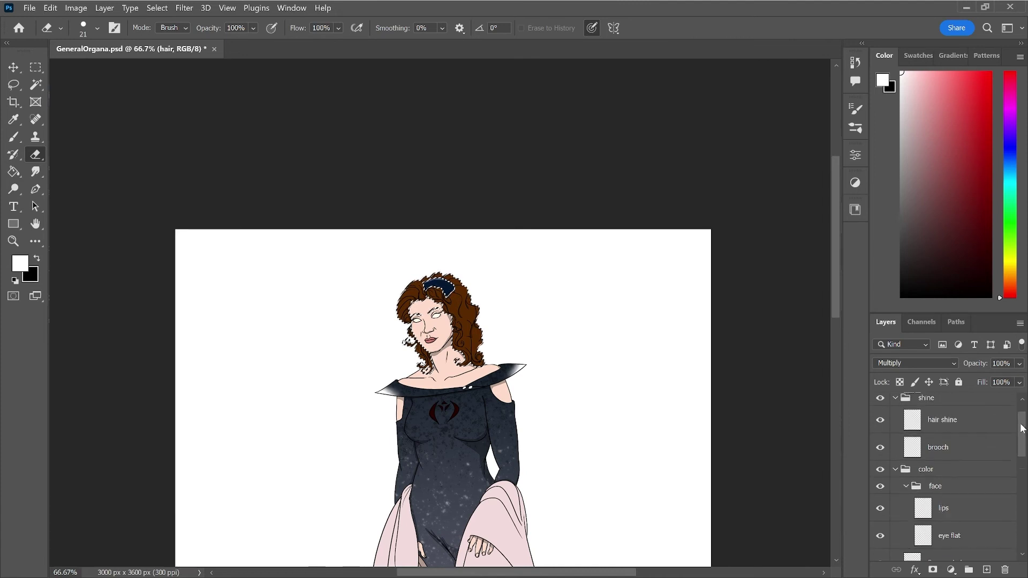
{"action": "left_click", "coordinate": [970, 427]}
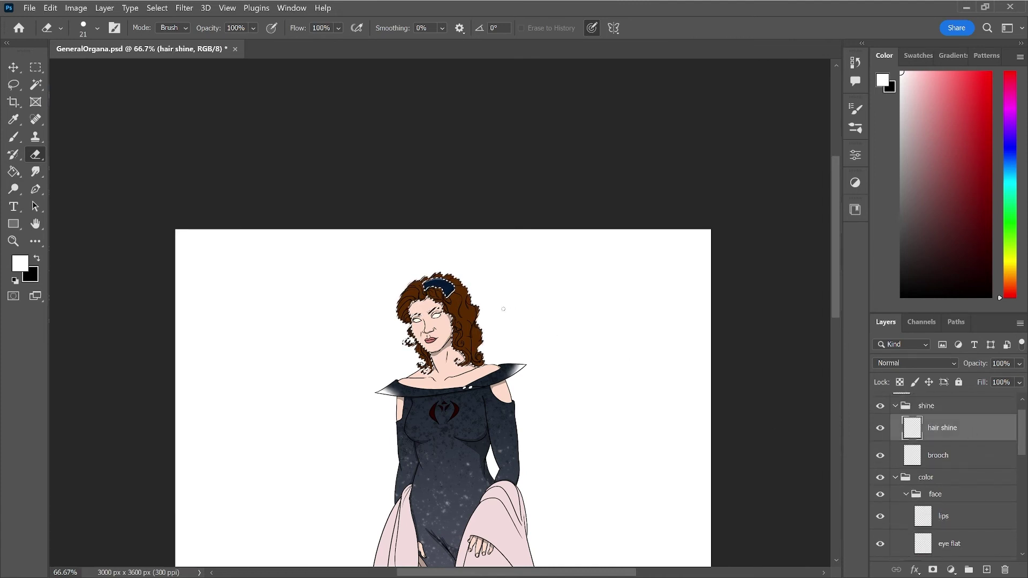
{"action": "key", "text": "b"}
{"action": "key", "text": "ctrl+h"}
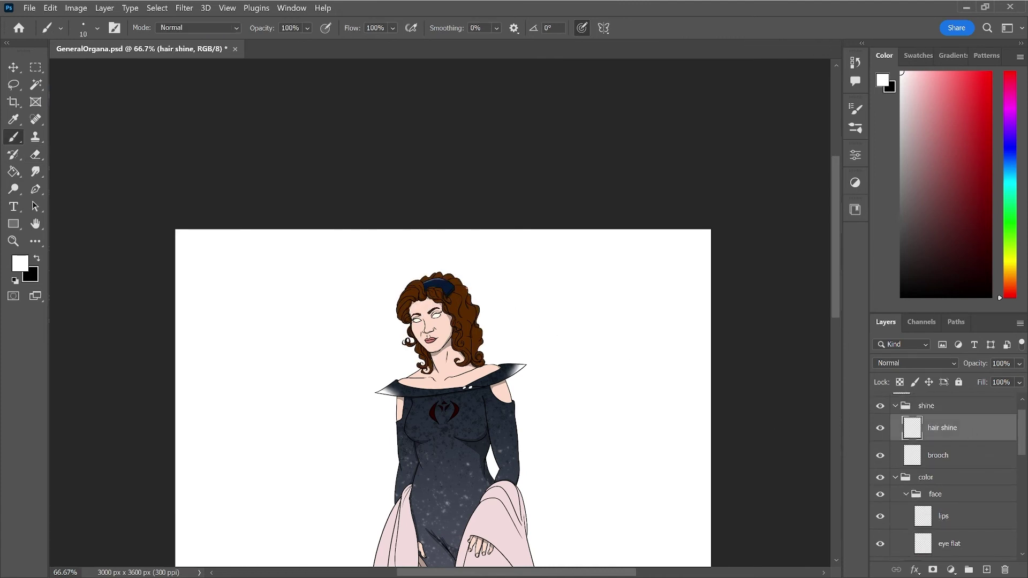
- Paint white shine streaks along the upper-left, top and right-side curls on hair shine
{"action": "key", "text": "bracketright"}
{"action": "key", "text": "bracketright"}
{"action": "key", "text": "bracketright"}
{"action": "key", "text": "ctrl+plus"}
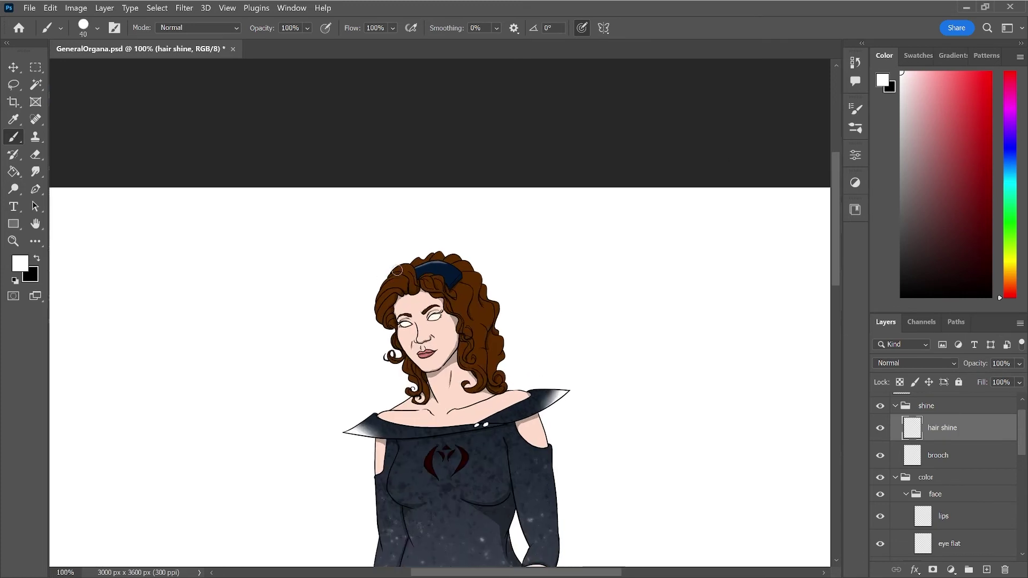
{"action": "left_click_drag", "start_coordinate": [405, 263], "coordinate": [375, 317]}
{"action": "key", "text": "ctrl+z"}
{"action": "left_click_drag", "start_coordinate": [405, 264], "coordinate": [379, 312]}
{"action": "left_click_drag", "start_coordinate": [421, 255], "coordinate": [444, 252]}
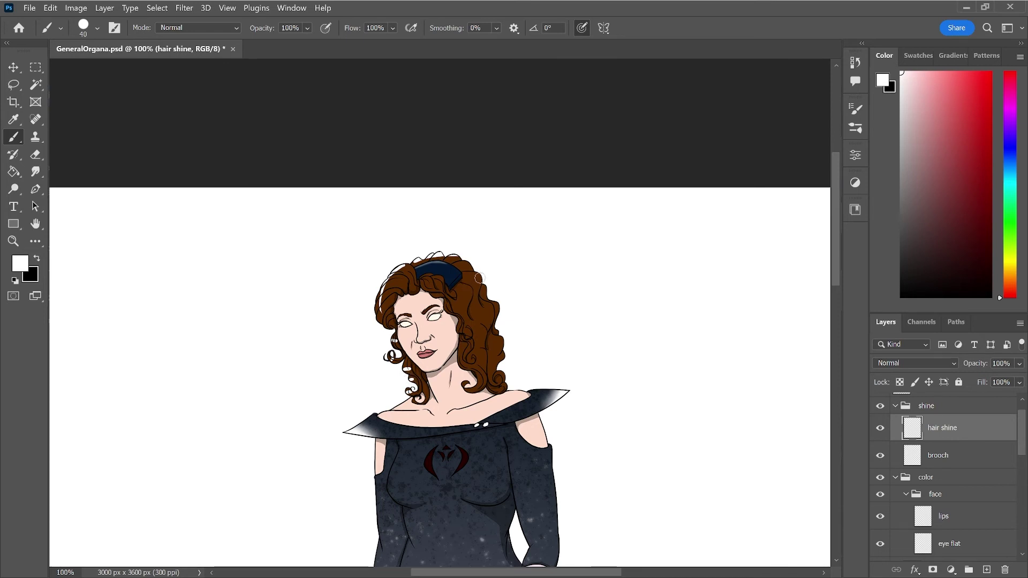
{"action": "left_click_drag", "start_coordinate": [476, 274], "coordinate": [483, 336]}
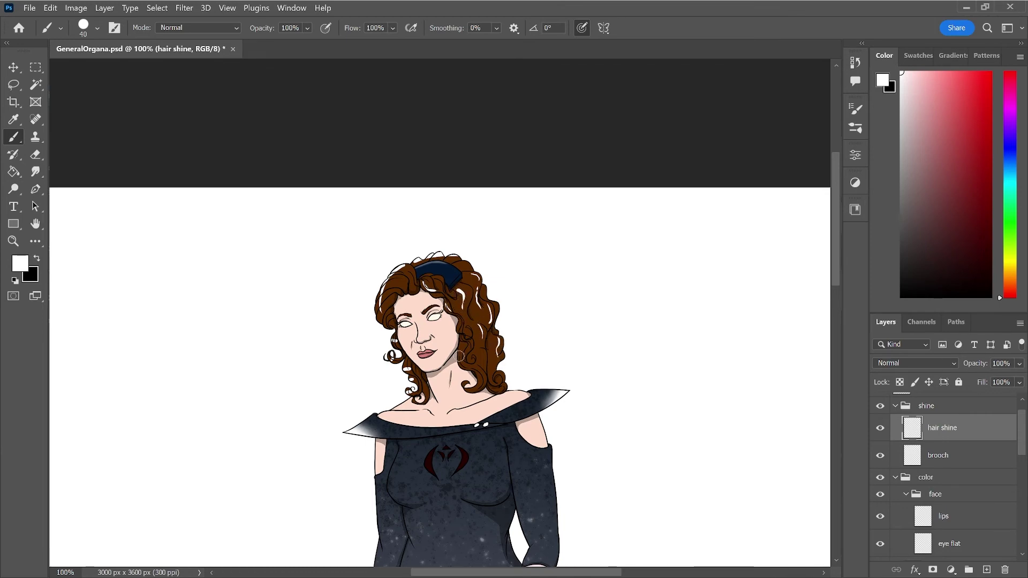
{"action": "key", "text": "r"}
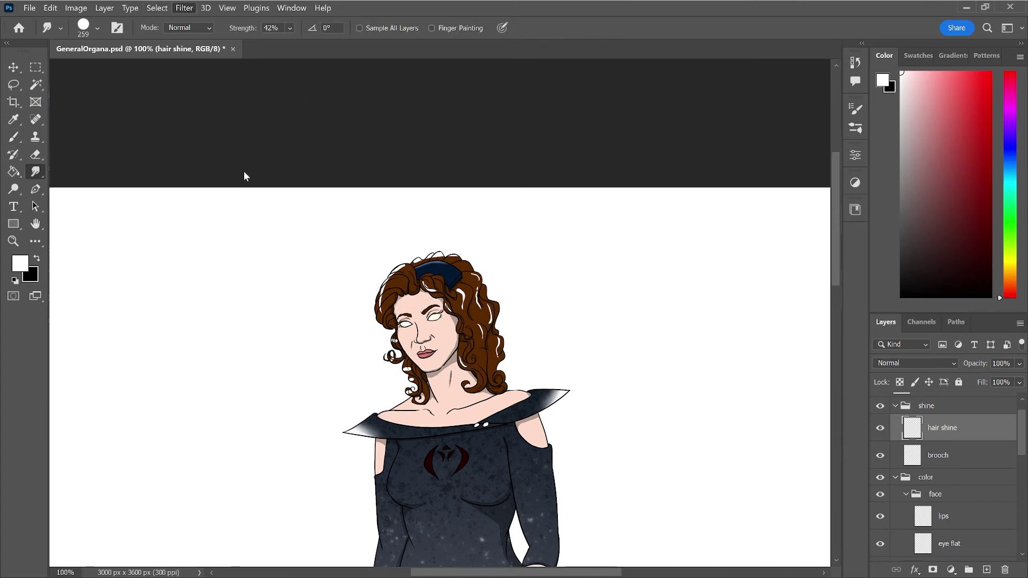
- Toggle the hair shine strokes off and on to compare the look
{"action": "key", "text": "ctrl+z"}
{"action": "key", "text": "h"}
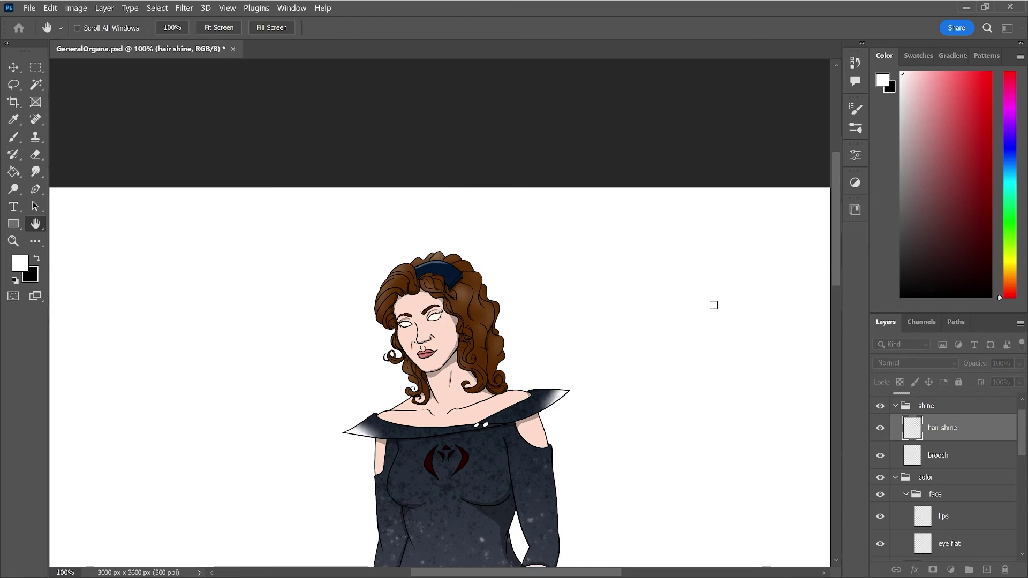
{"action": "key", "text": "ctrl+shift+z"}
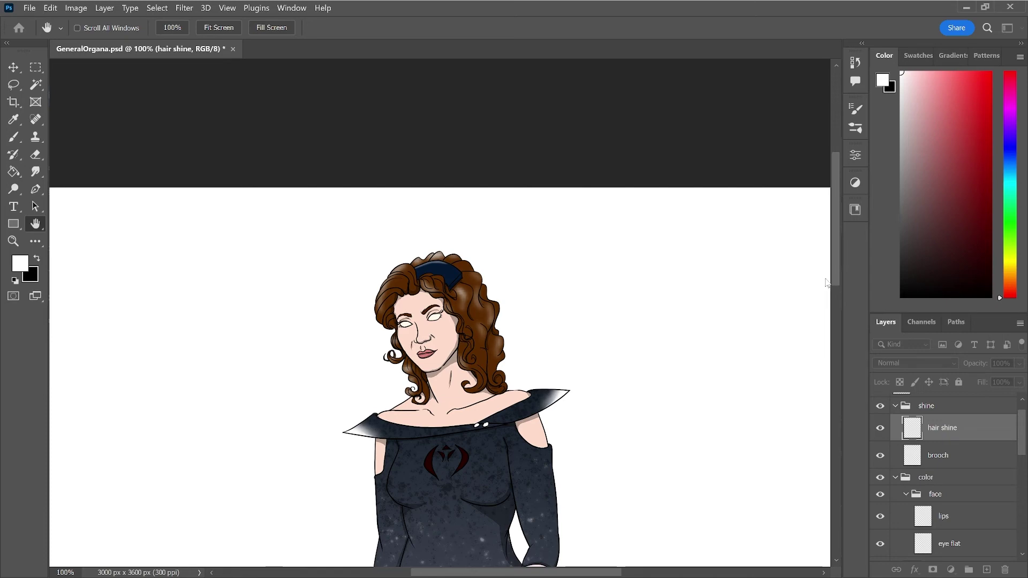
{"action": "key", "text": "ctrl+z"}
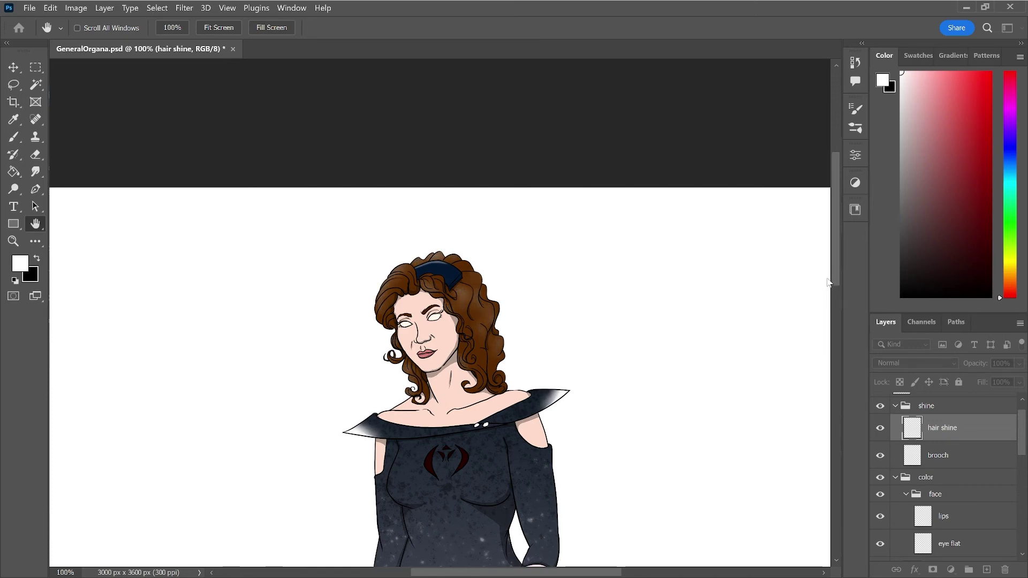
{"action": "key", "text": "ctrl+shift+z"}
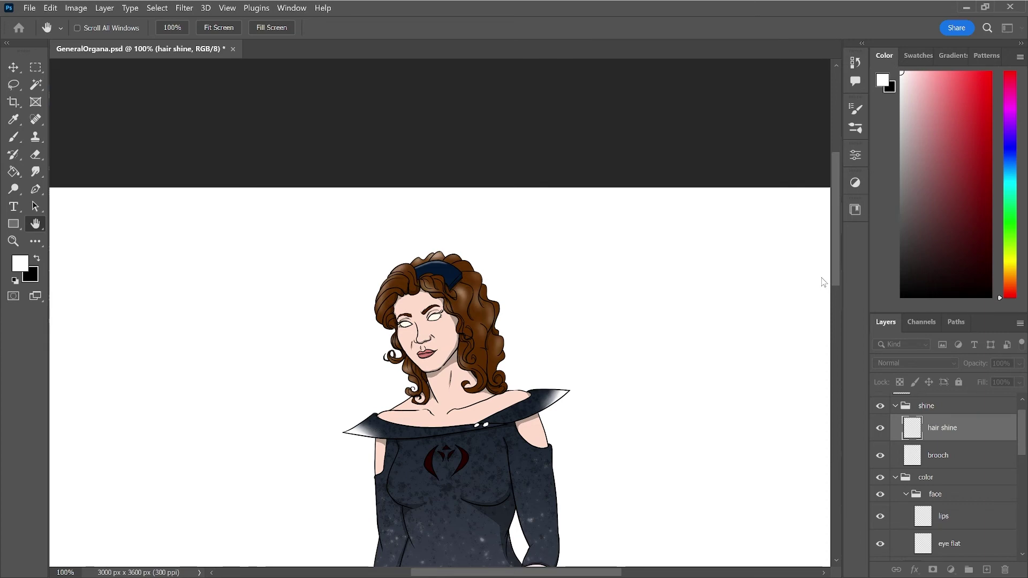
{"action": "key", "text": "r"}
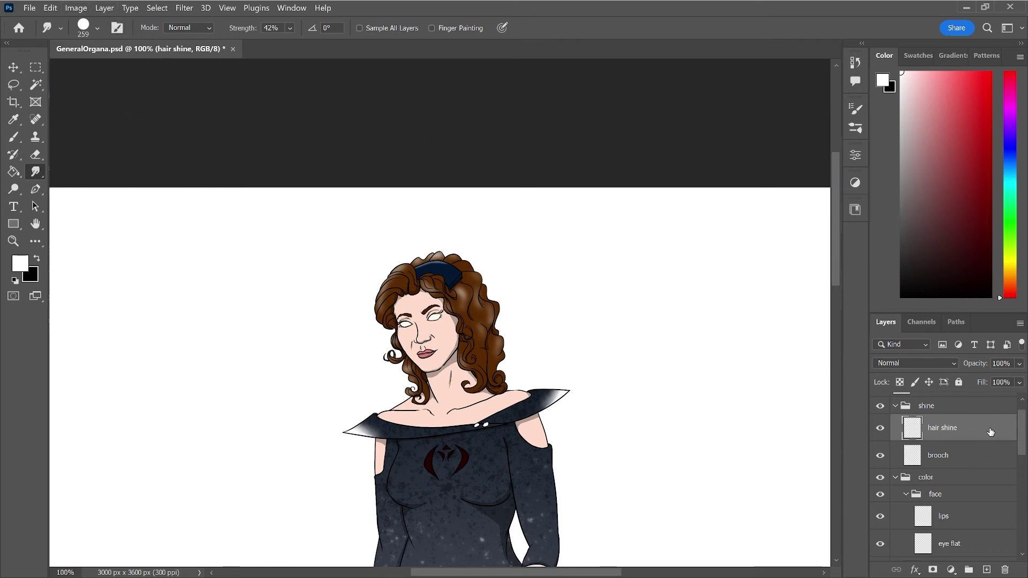
{"action": "key", "text": "h"}
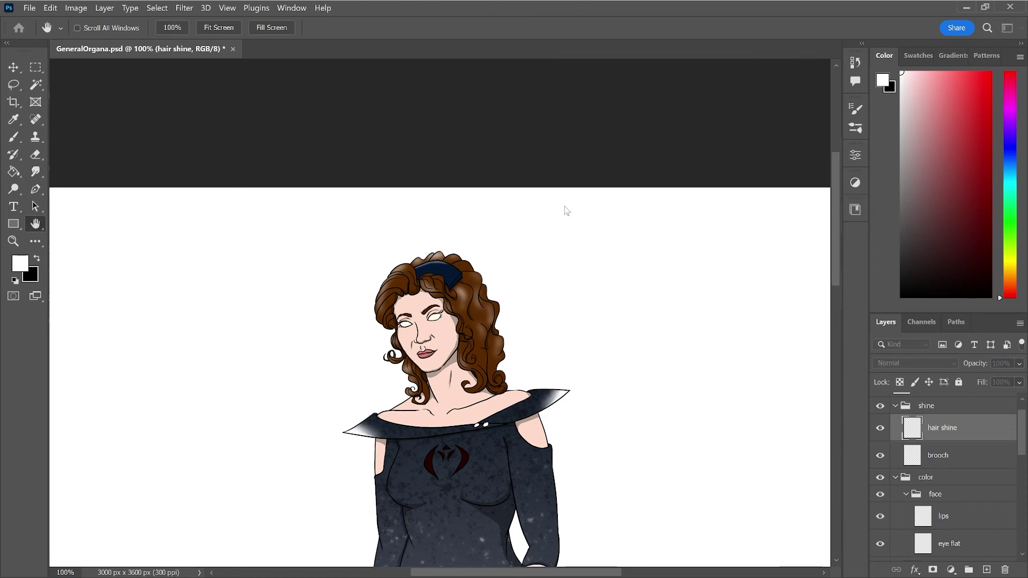
- Add a Color Overlay to the hair shine layer, then collapse its effects list
{"action": "key", "text": "ctrl+shift+z"}
{"action": "key", "text": "i"}
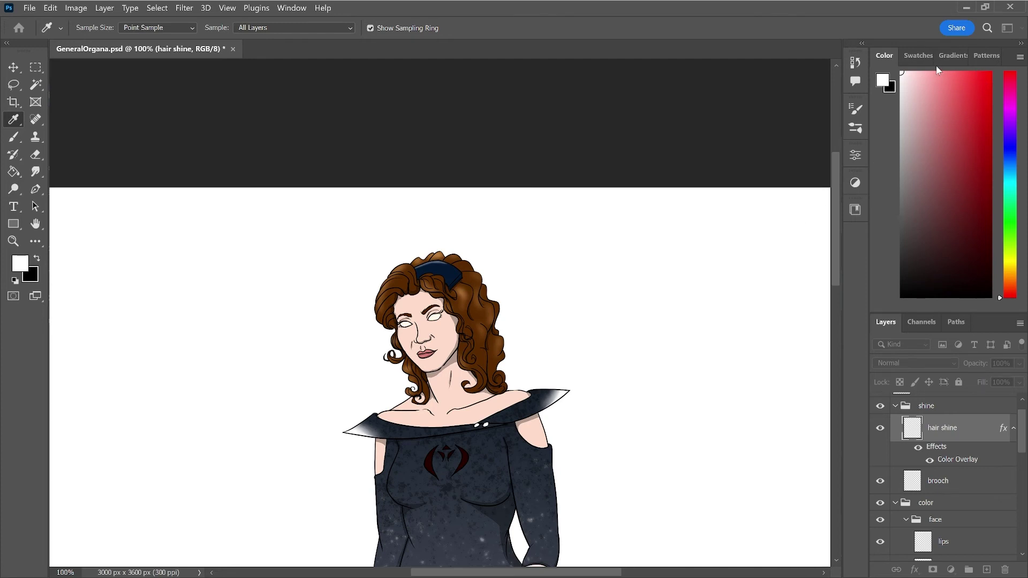
{"action": "key", "text": "h"}
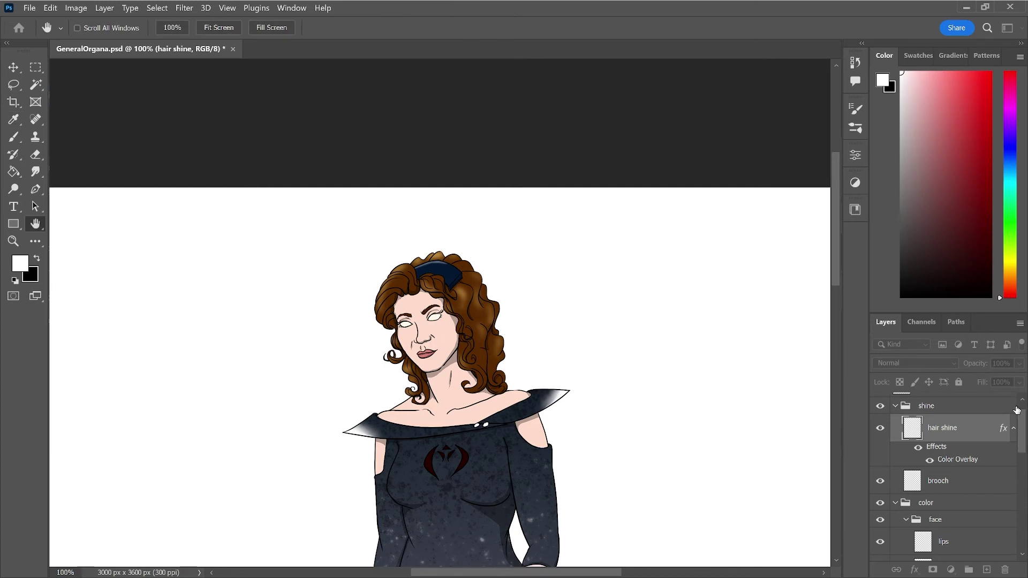
{"action": "key", "text": "r"}
{"action": "left_click", "coordinate": [1012, 428]}
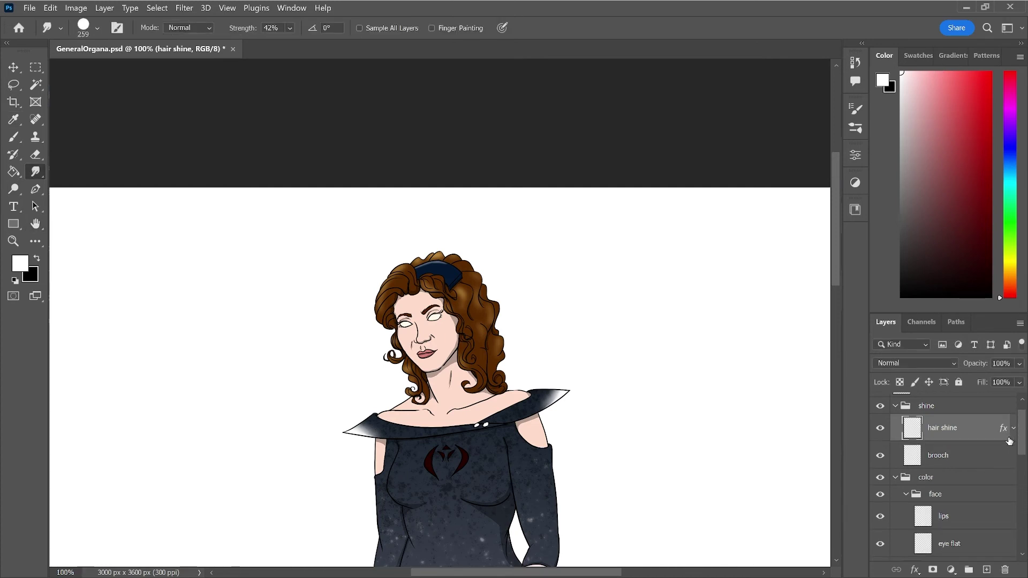
- Add a new layer above hair shine and name it 'darklight'
{"action": "left_click", "coordinate": [985, 569]}
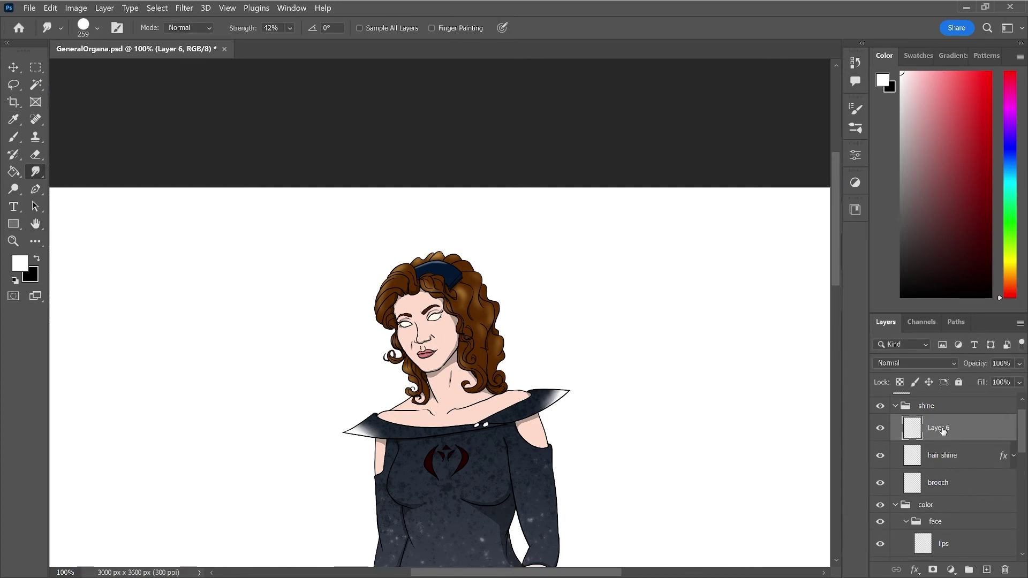
{"action": "double_click", "coordinate": [939, 427]}
{"action": "type", "text": "darklight"}
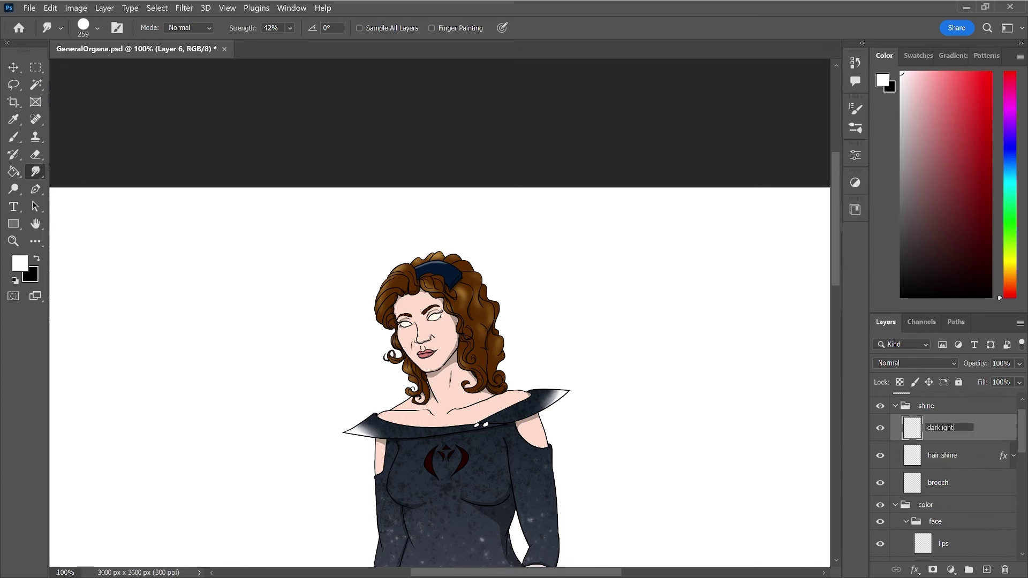
{"action": "key", "text": "Return"}
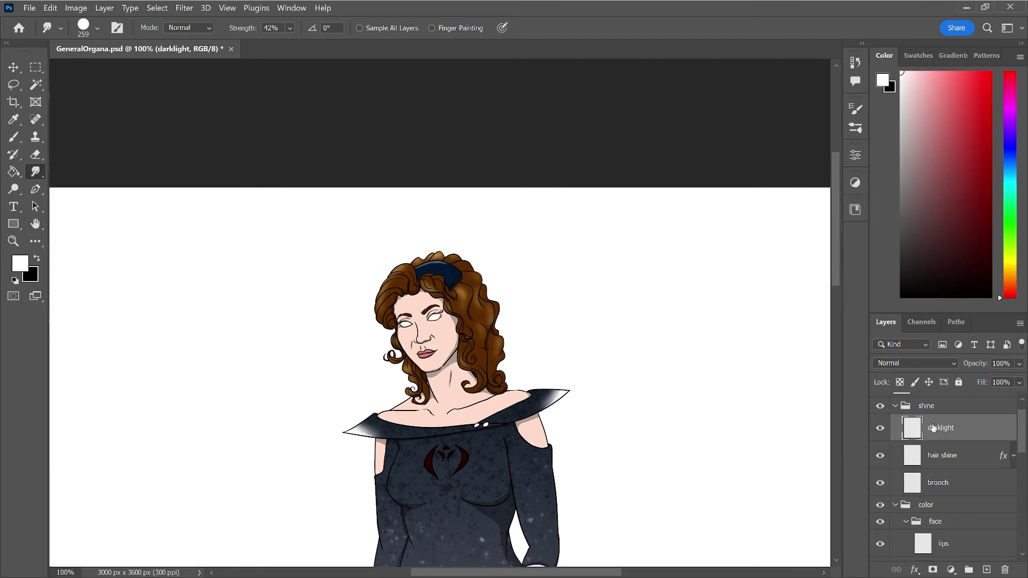
- With a small black brush, shade the hair right of the headband and down the right strand
{"action": "key", "text": "b"}
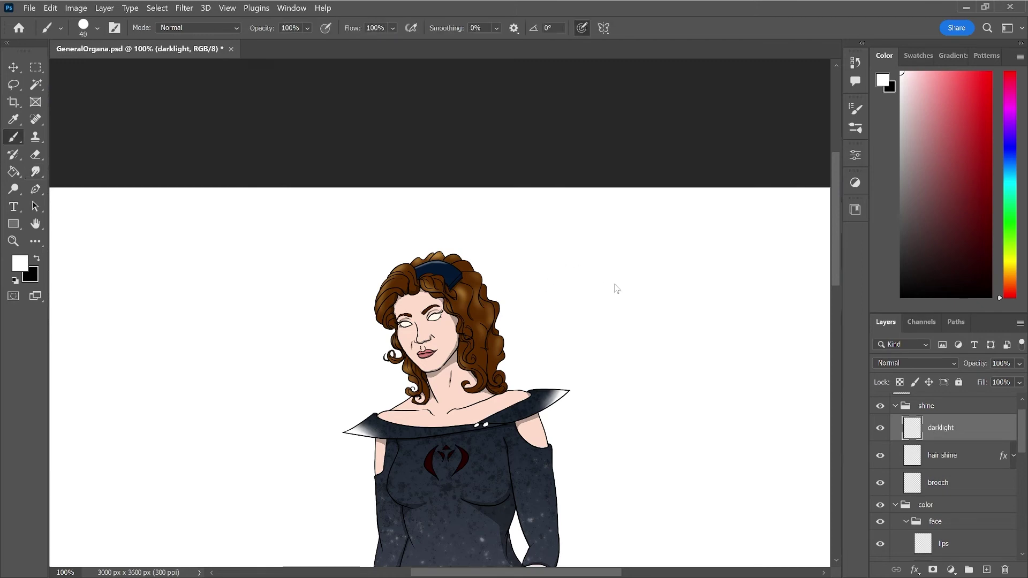
{"action": "key", "text": "bracketleft"}
{"action": "key", "text": "bracketleft"}
{"action": "key", "text": "ctrl+plus"}
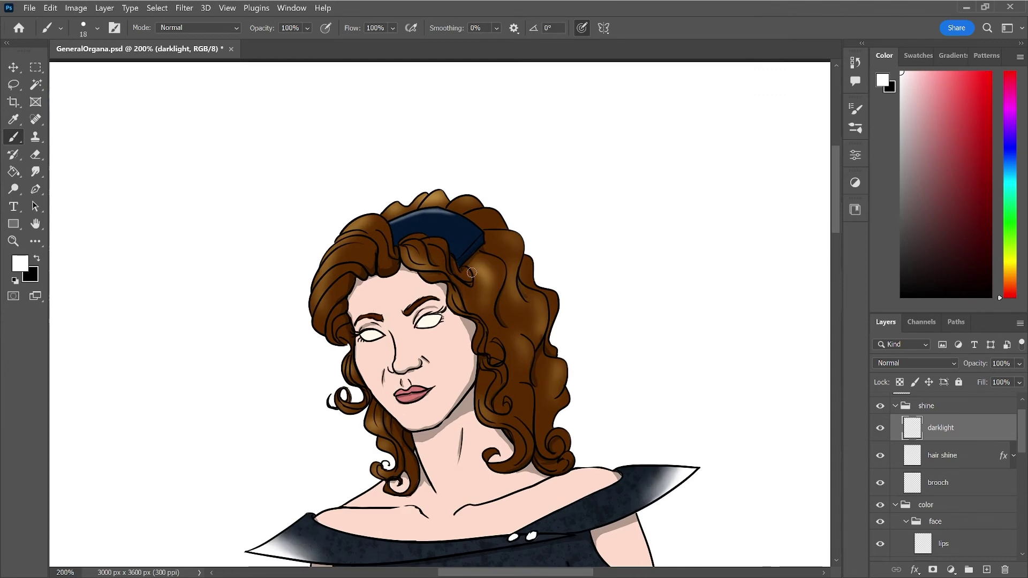
{"action": "key", "text": "x"}
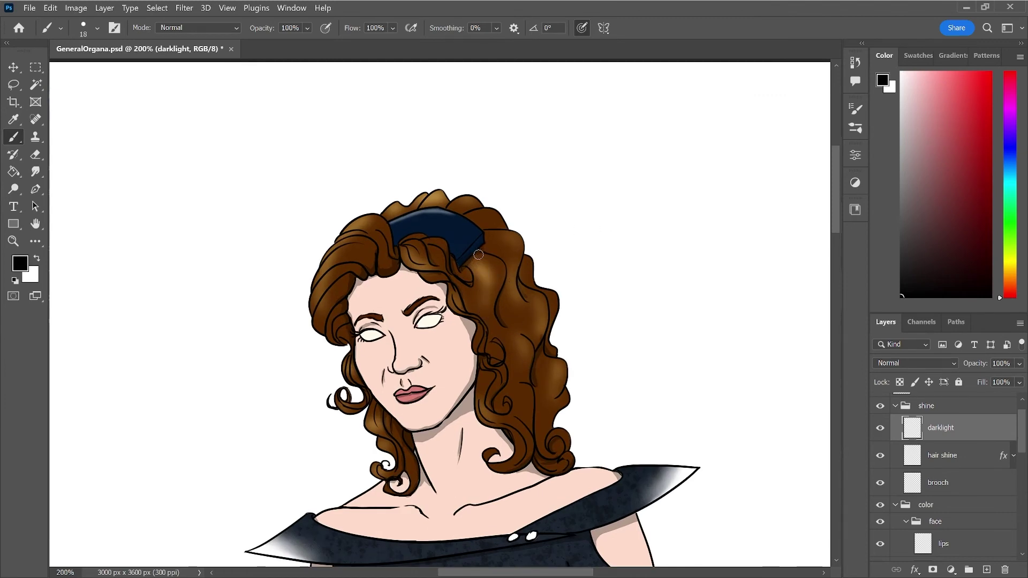
{"action": "left_click_drag", "start_coordinate": [479, 261], "coordinate": [486, 310]}
{"action": "left_click_drag", "start_coordinate": [509, 251], "coordinate": [537, 336]}
{"action": "left_click_drag", "start_coordinate": [542, 360], "coordinate": [555, 435]}
- Redo the right-strand shading and add dark strokes to the upper-left hair and right edge
{"action": "key", "text": "ctrl+z"}
{"action": "left_click_drag", "start_coordinate": [542, 364], "coordinate": [547, 418]}
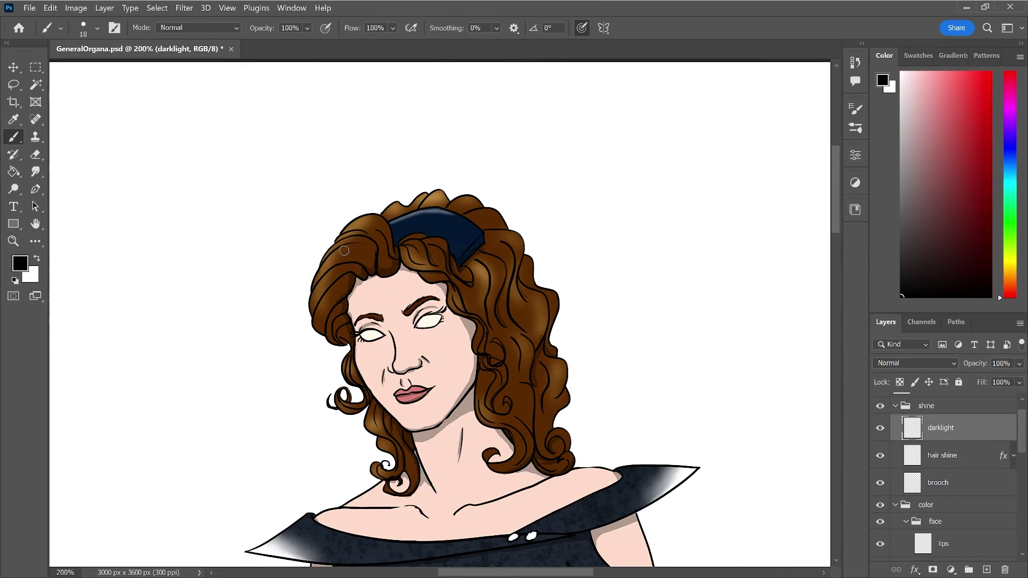
{"action": "left_click_drag", "start_coordinate": [374, 260], "coordinate": [345, 252]}
{"action": "left_click", "coordinate": [346, 332]}
{"action": "left_click_drag", "start_coordinate": [481, 213], "coordinate": [499, 217]}
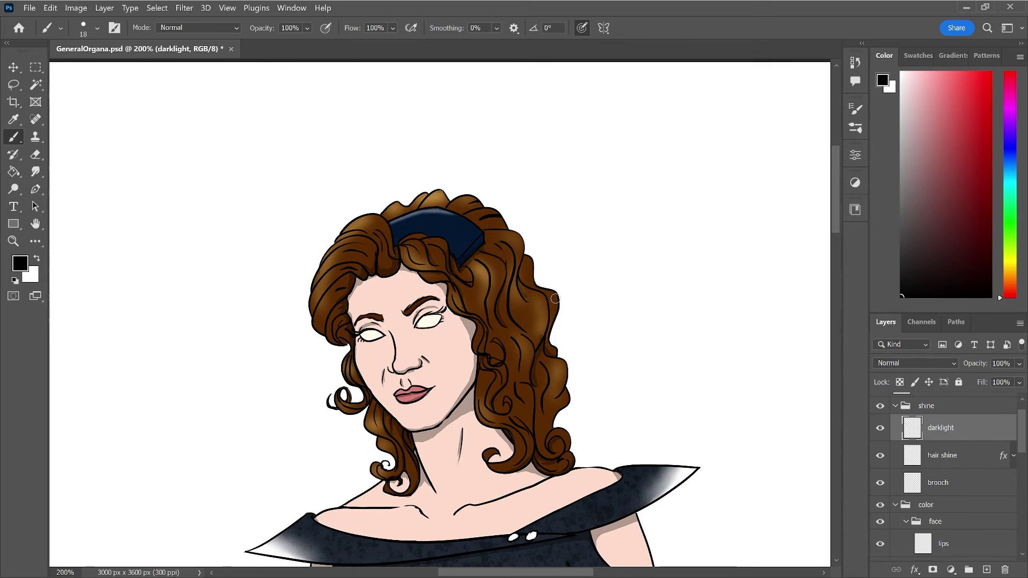
{"action": "left_click_drag", "start_coordinate": [551, 293], "coordinate": [549, 339]}
{"action": "left_click_drag", "start_coordinate": [463, 279], "coordinate": [469, 309]}
- Zoom back out, give darklight a Color Overlay, and duplicate the layer
{"action": "left_click", "coordinate": [182, 8]}
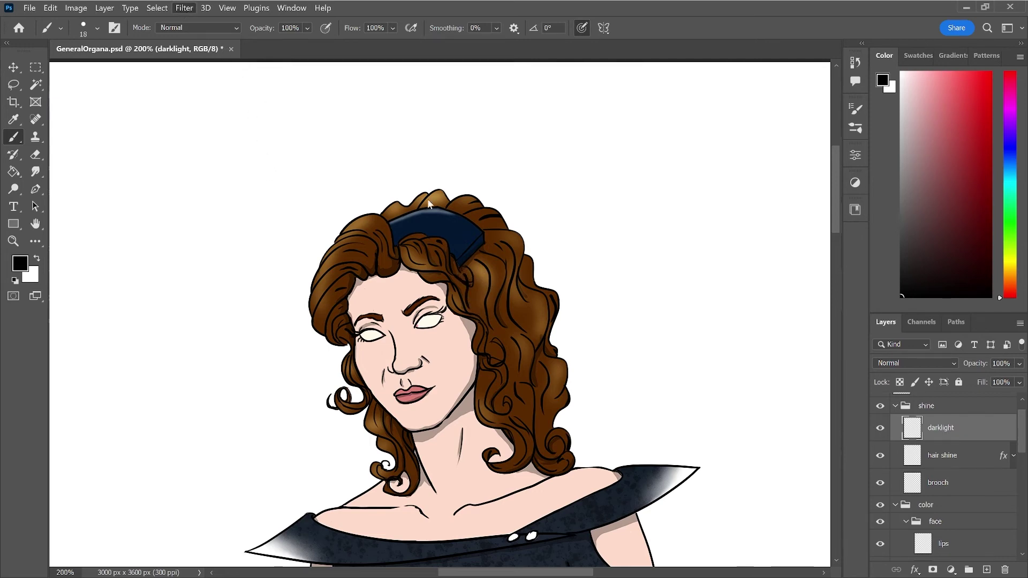
{"action": "key", "text": "h"}
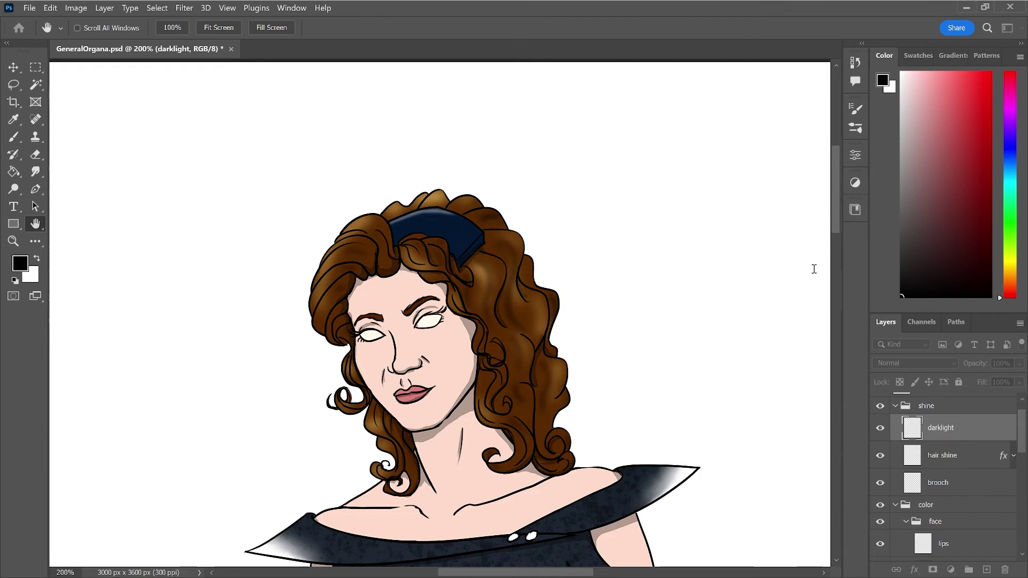
{"action": "key", "text": "b"}
{"action": "key", "text": "ctrl+minus"}
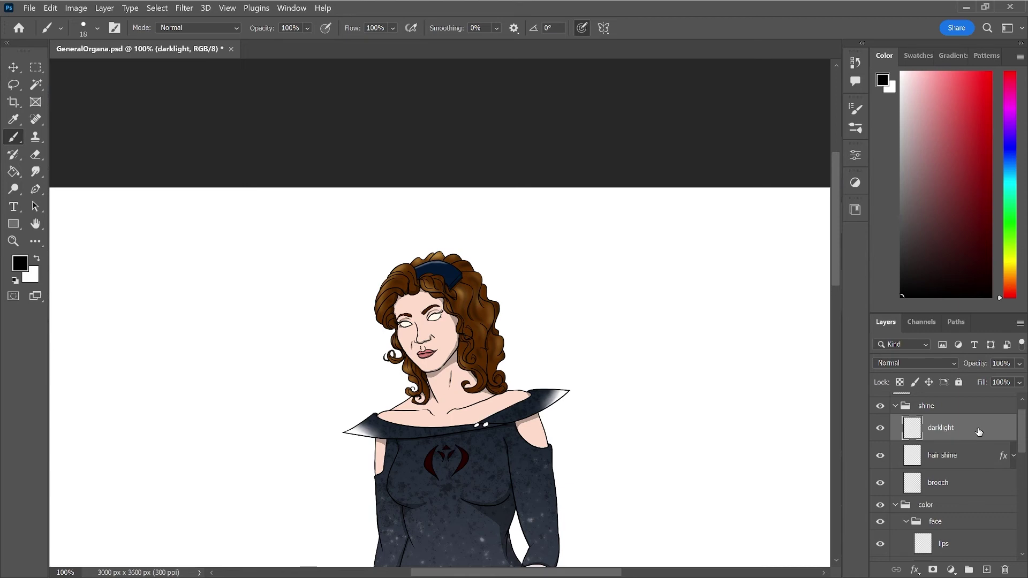
{"action": "key", "text": "h"}
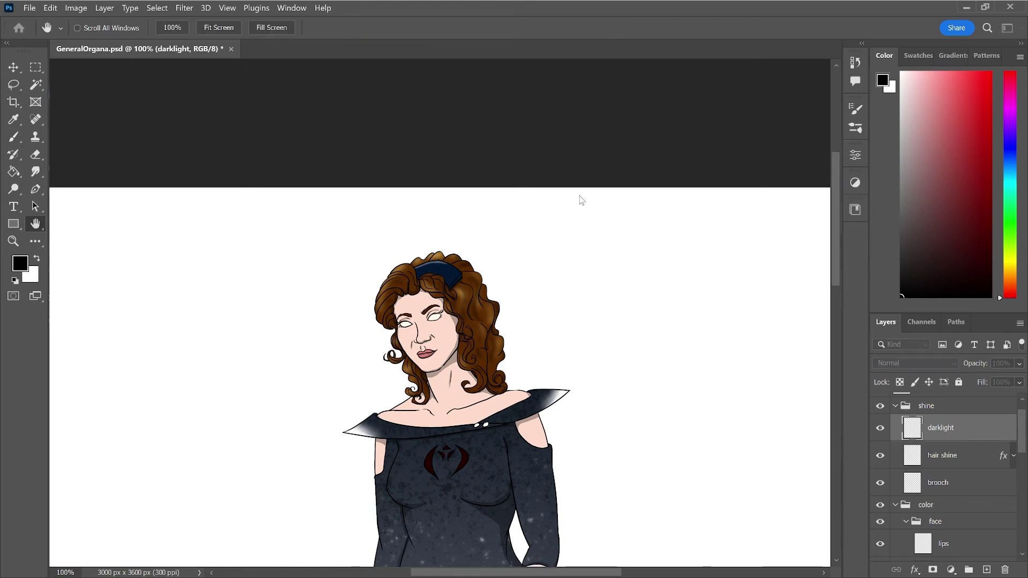
{"action": "key", "text": "ctrl+z"}
{"action": "key", "text": "i"}
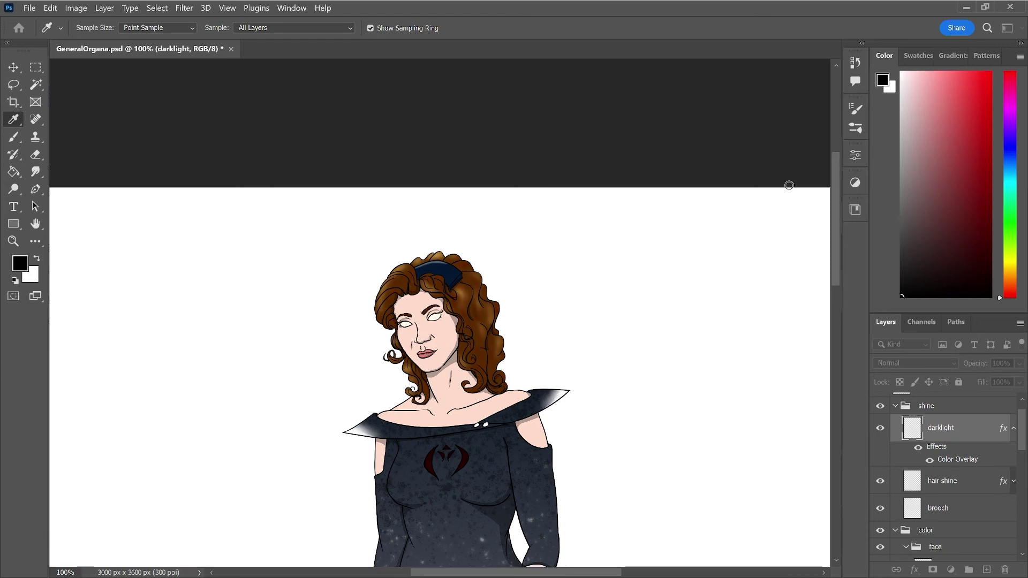
{"action": "key", "text": "b"}
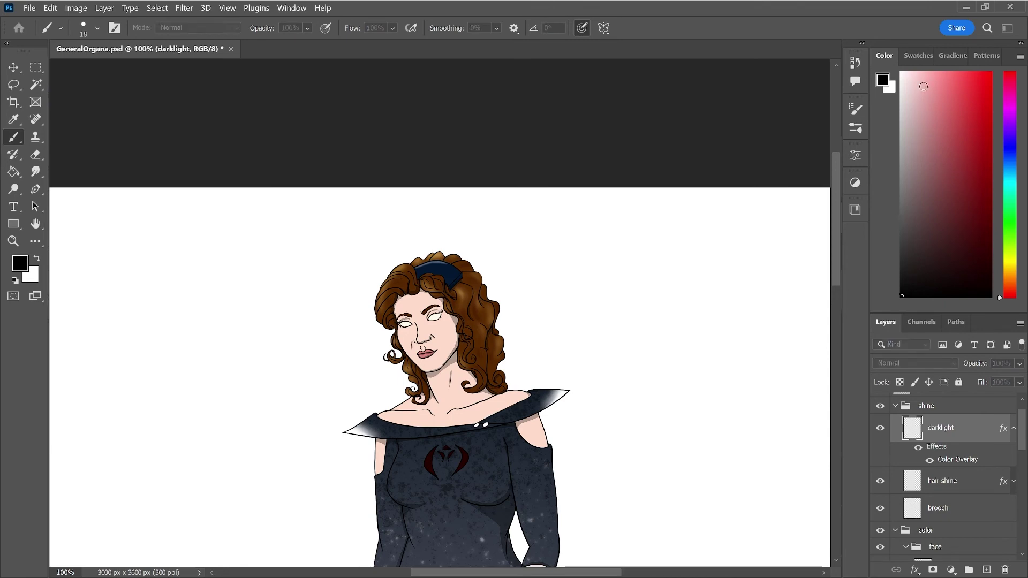
{"action": "key", "text": "ctrl+j"}
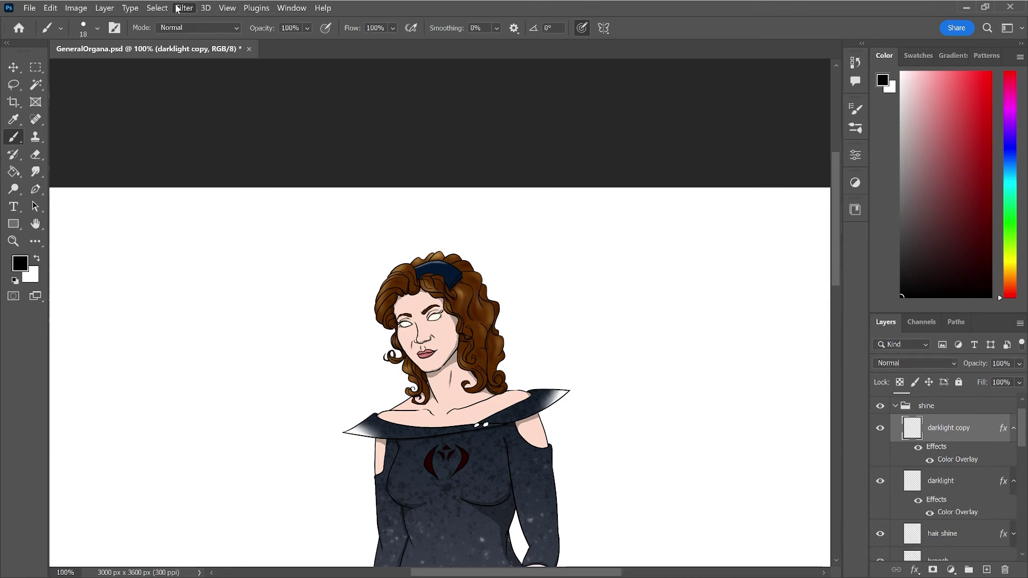
- Collapse the darklight copy and darklight effect lists, then select the hair layer
{"action": "key", "text": "h"}
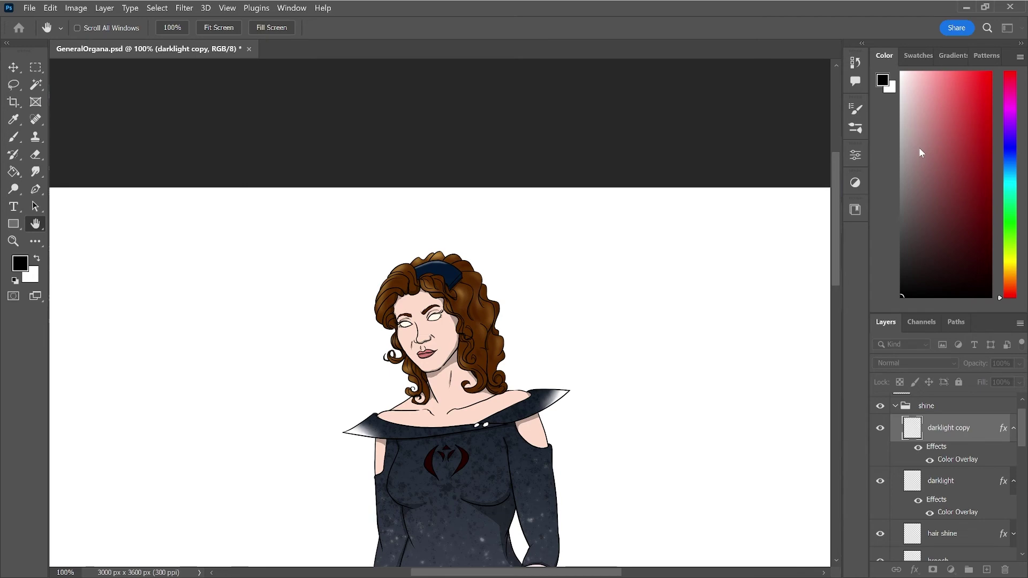
{"action": "key", "text": "b"}
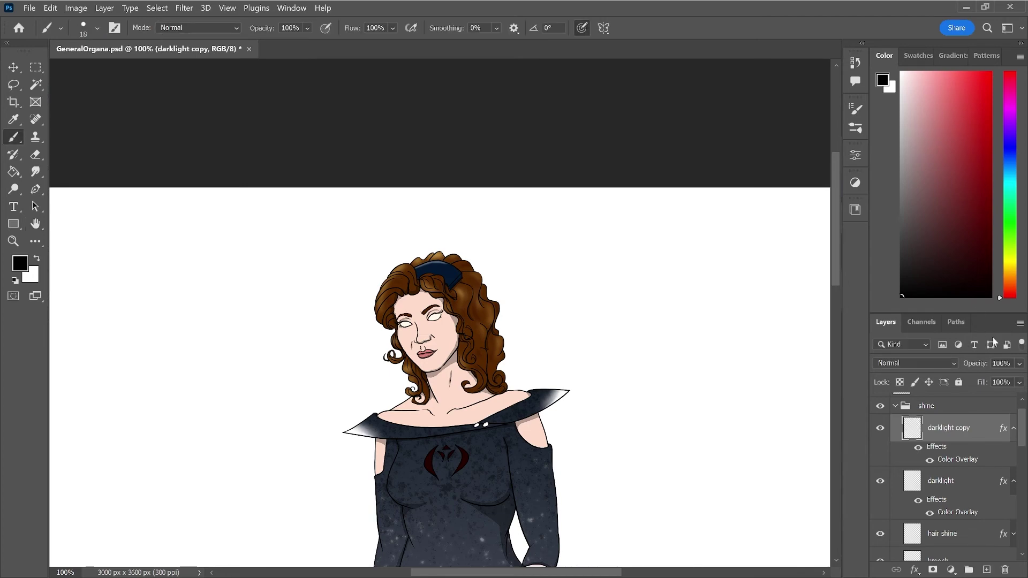
{"action": "left_click", "coordinate": [1012, 428]}
{"action": "left_click", "coordinate": [1013, 456]}
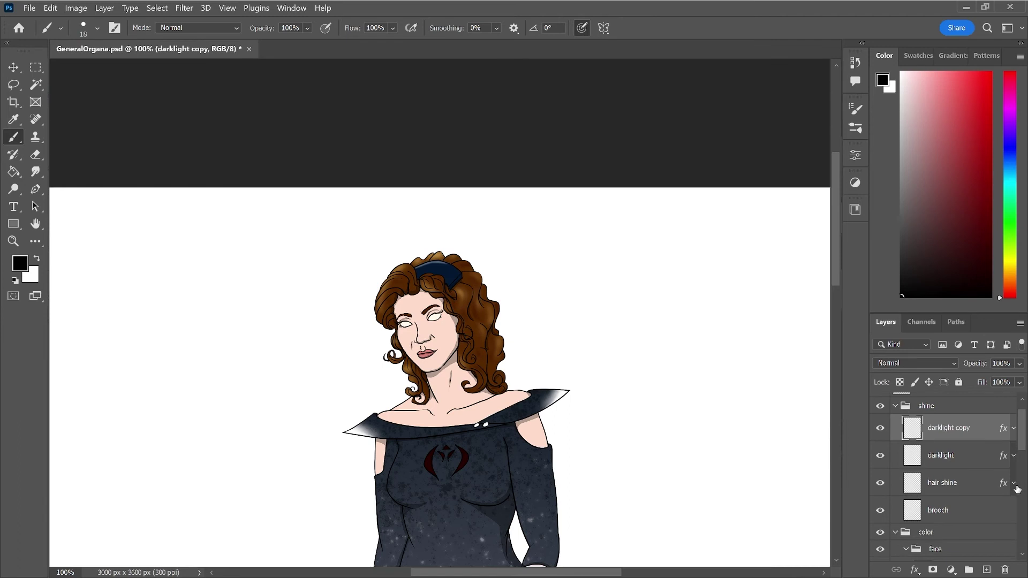
{"action": "scroll", "coordinate": [996, 479], "scroll_direction": "down", "scroll_amount": 5}
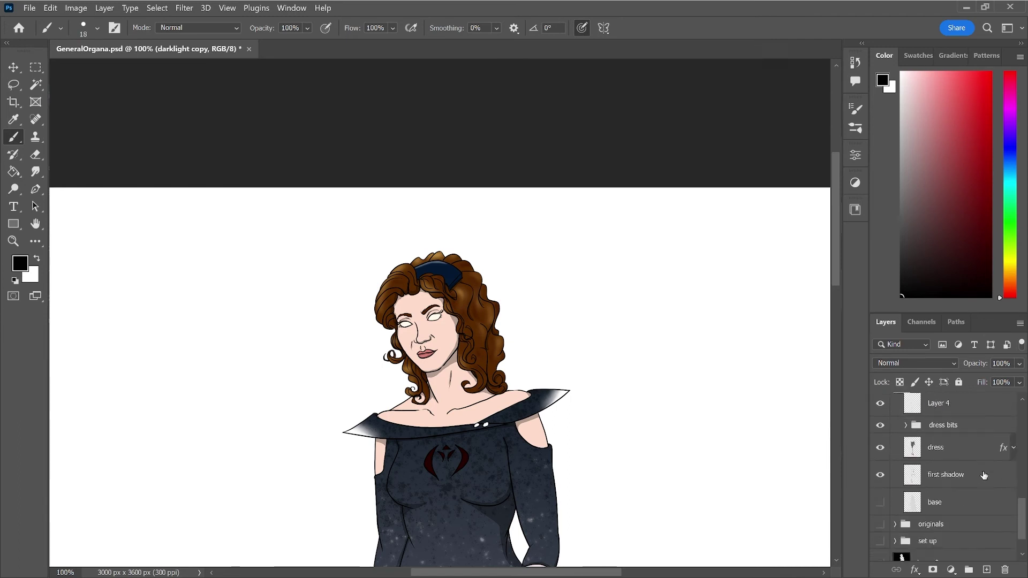
{"action": "scroll", "coordinate": [963, 476], "scroll_direction": "up", "scroll_amount": 2}
{"action": "scroll", "coordinate": [964, 476], "scroll_direction": "up", "scroll_amount": 2}
{"action": "scroll", "coordinate": [965, 476], "scroll_direction": "up", "scroll_amount": 2}
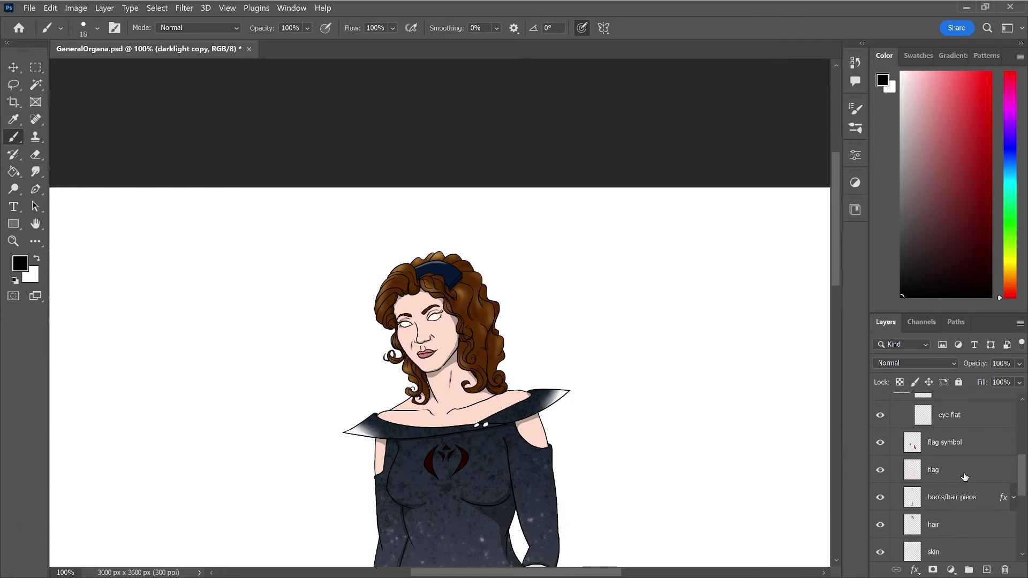
{"action": "left_click", "coordinate": [950, 529]}
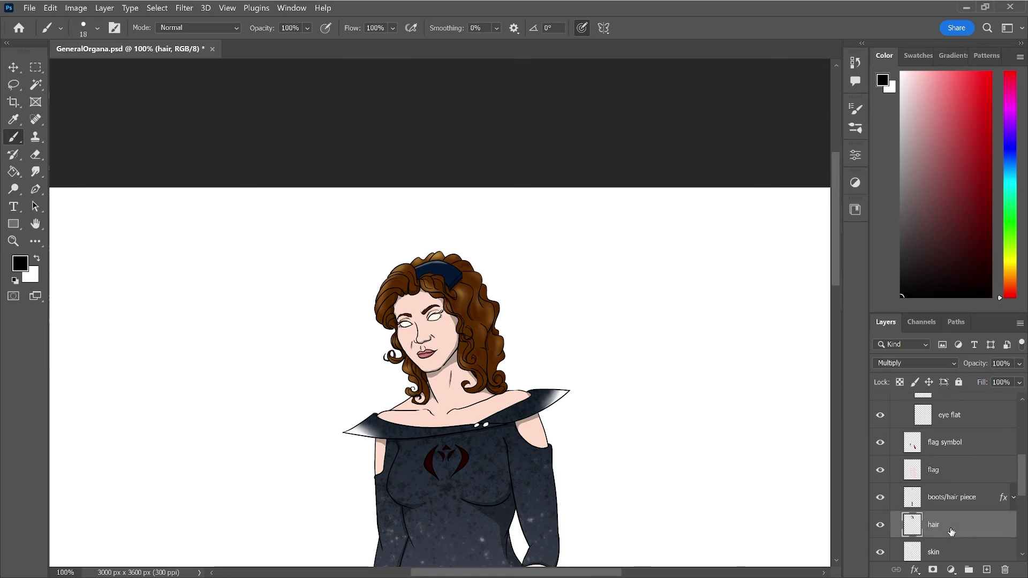
- Zoom out and toggle the hair's Gradient Overlay off and on to compare
{"action": "key", "text": "h"}
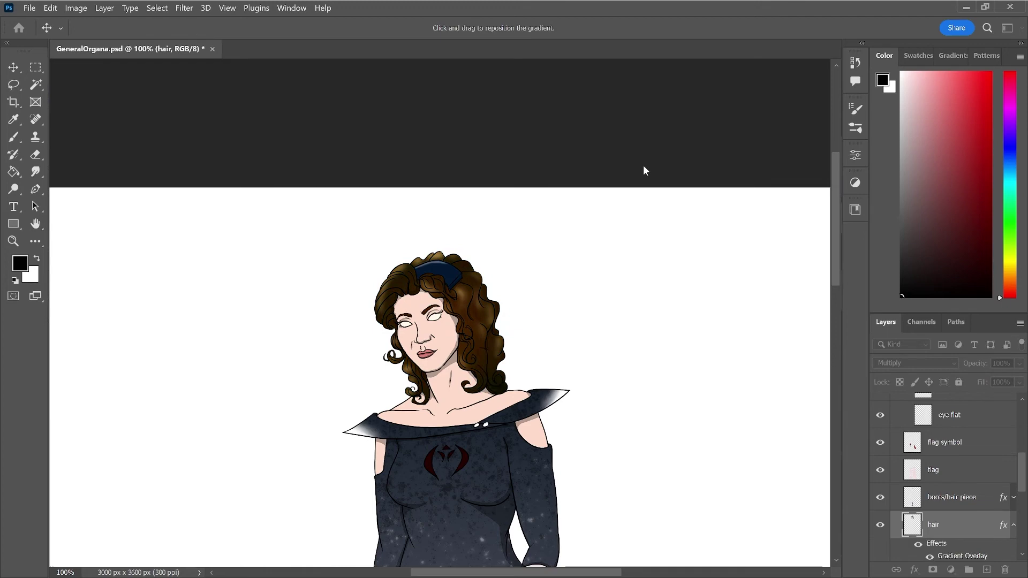
{"action": "key", "text": "i"}
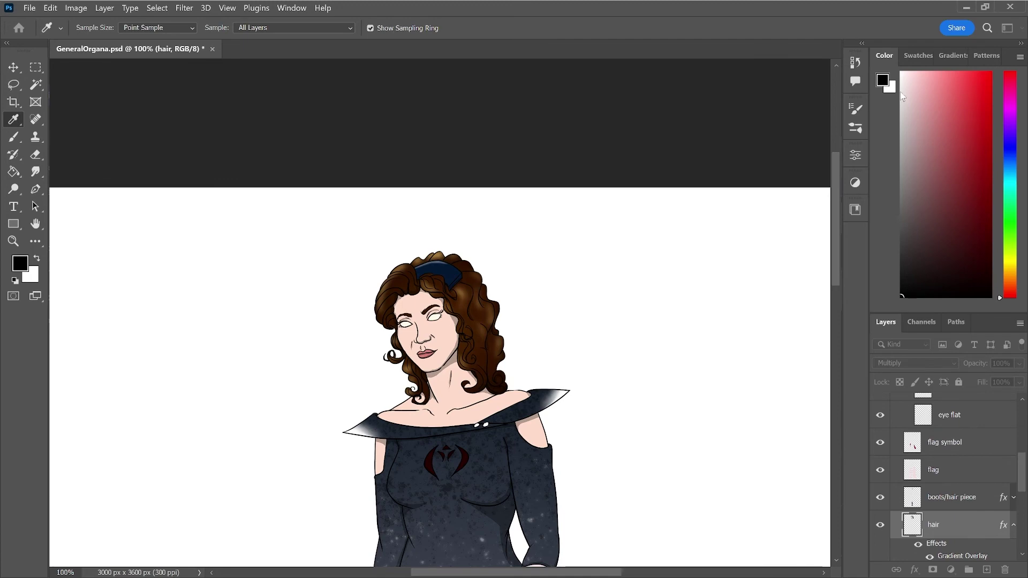
{"action": "key", "text": "ctrl+minus"}
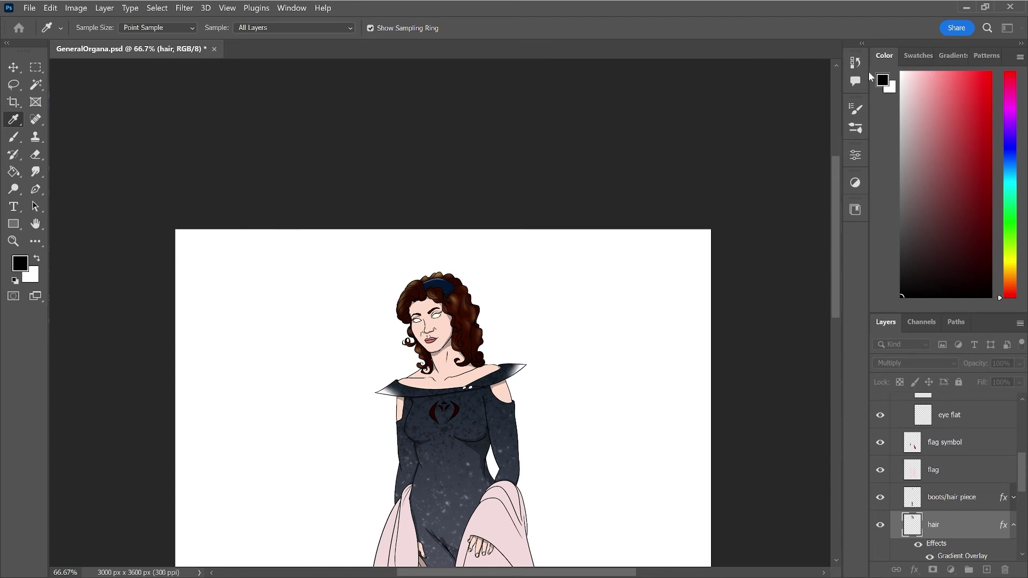
{"action": "key", "text": "b"}
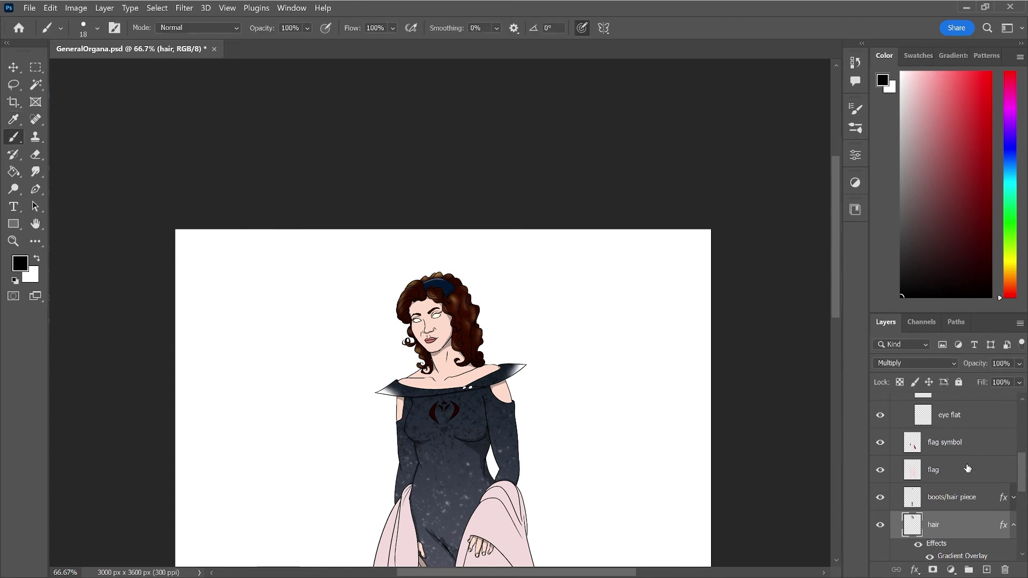
{"action": "key", "text": "ctrl+minus"}
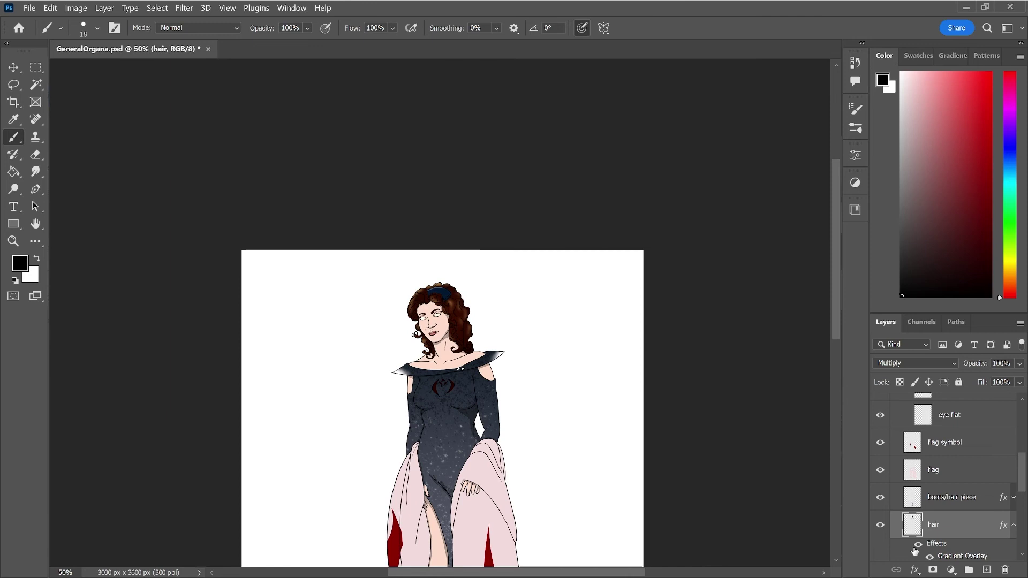
{"action": "left_click", "coordinate": [917, 544]}
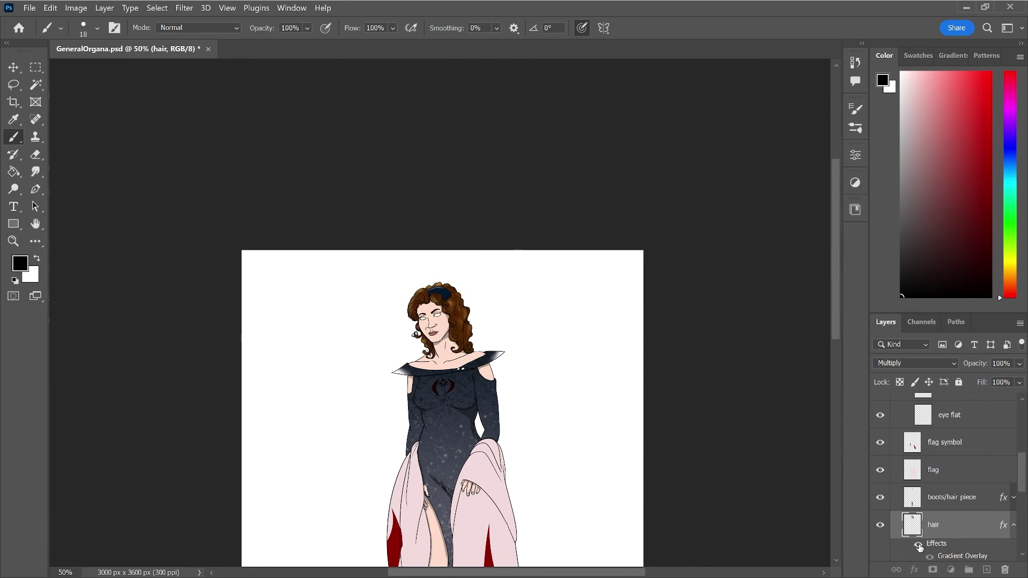
{"action": "left_click", "coordinate": [917, 545]}
- View the full page, save the GeneralOrgana file, and return to actual size
{"action": "key", "text": "ctrl+minus"}
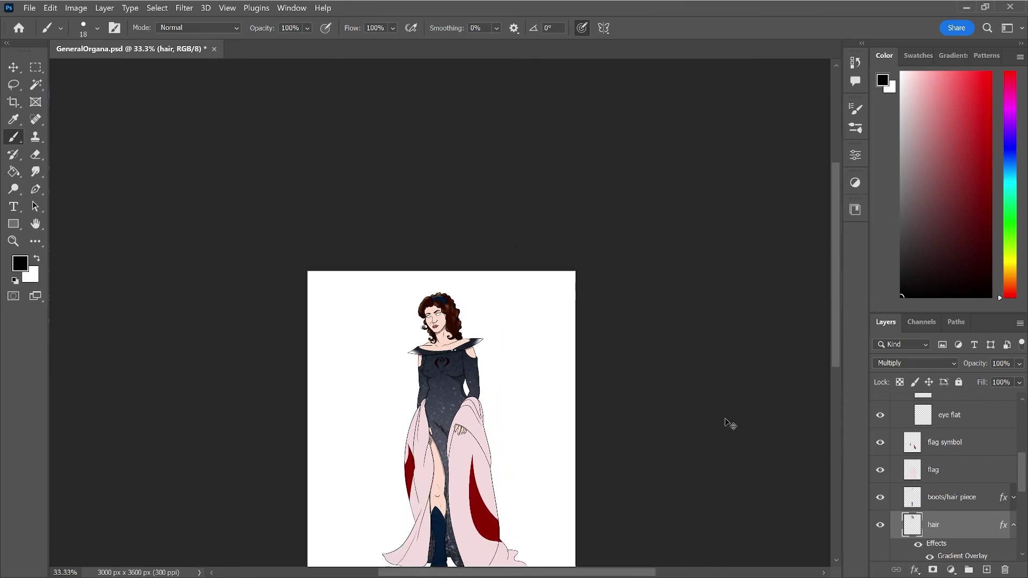
{"action": "key", "text": "ctrl+minus"}
{"action": "key", "text": "ctrl+s"}
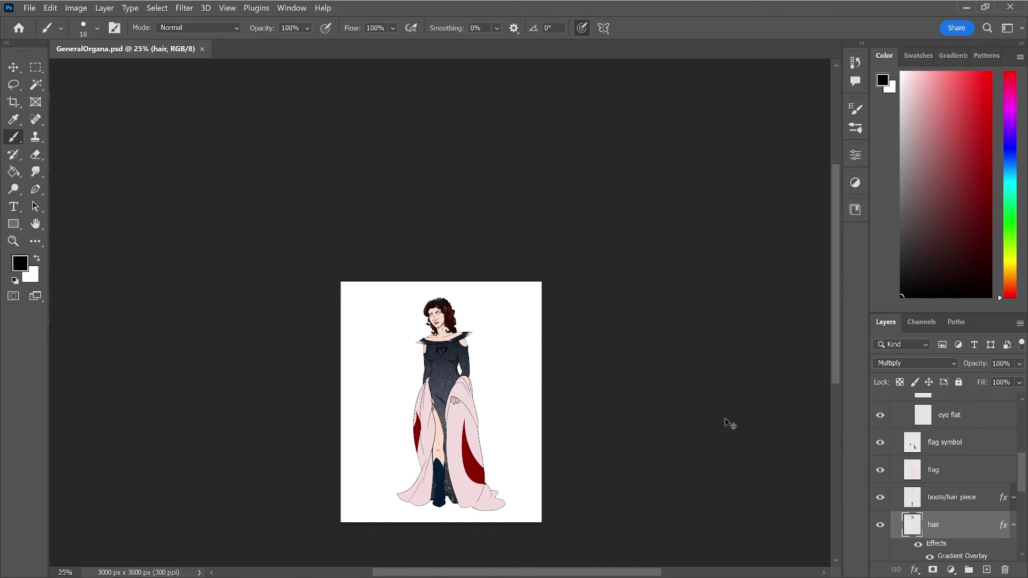
{"action": "key", "text": "ctrl+plus"}
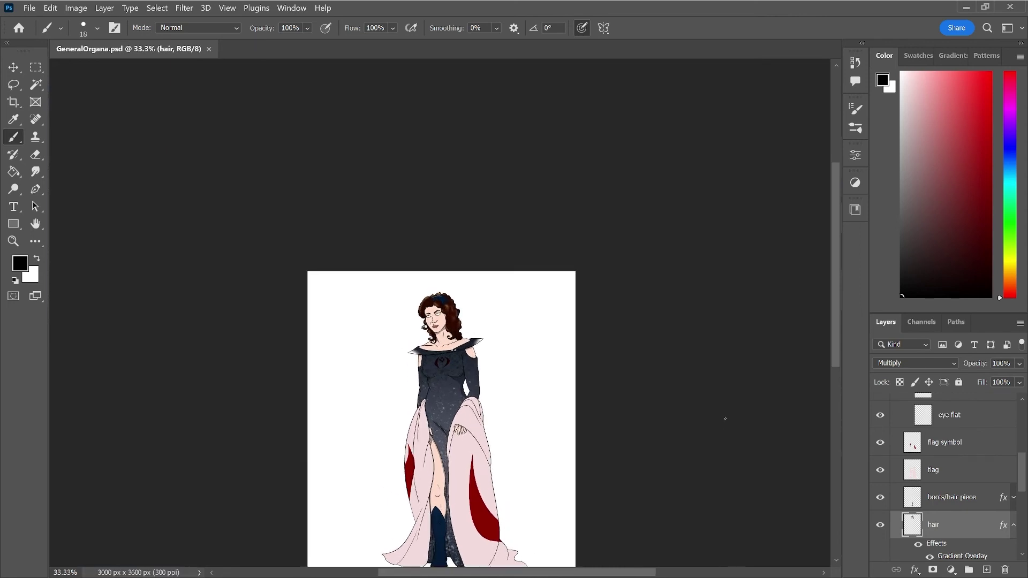
{"action": "key", "text": "ctrl+1"}
{"action": "scroll", "coordinate": [961, 453], "scroll_direction": "up", "scroll_amount": 2}
{"action": "scroll", "coordinate": [962, 453], "scroll_direction": "up", "scroll_amount": 1}
{"action": "scroll", "coordinate": [962, 453], "scroll_direction": "up", "scroll_amount": 3}
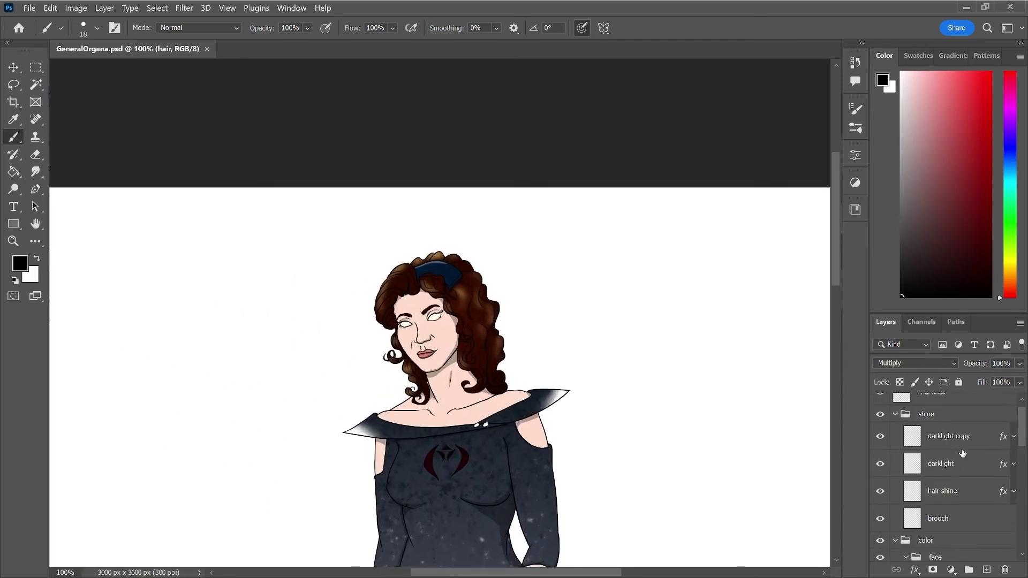
- Add Layer 6 above lips, sample dark brown from the hair, and save
{"action": "left_click", "coordinate": [895, 414]}
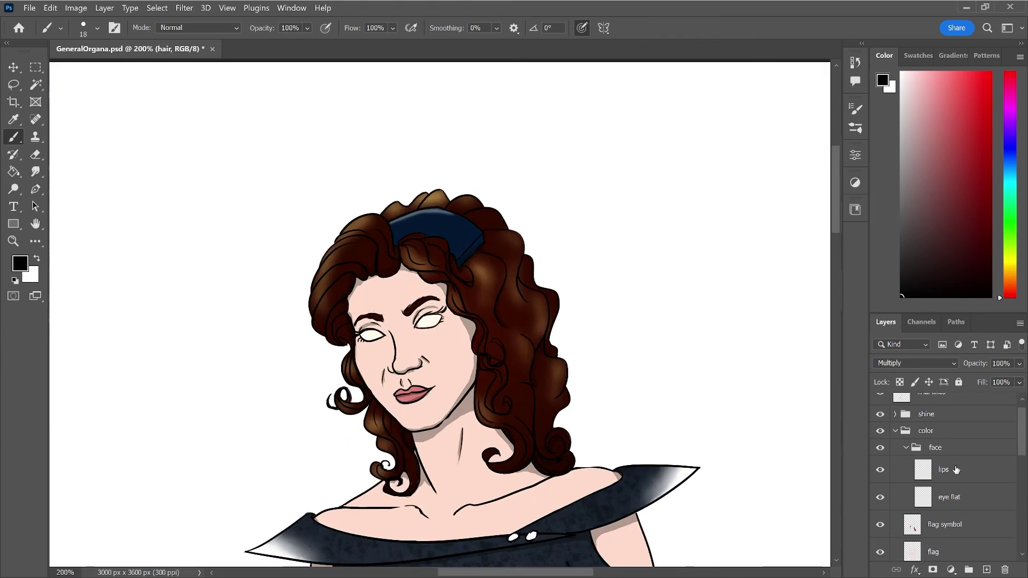
{"action": "left_click", "coordinate": [956, 470]}
{"action": "left_click", "coordinate": [984, 570]}
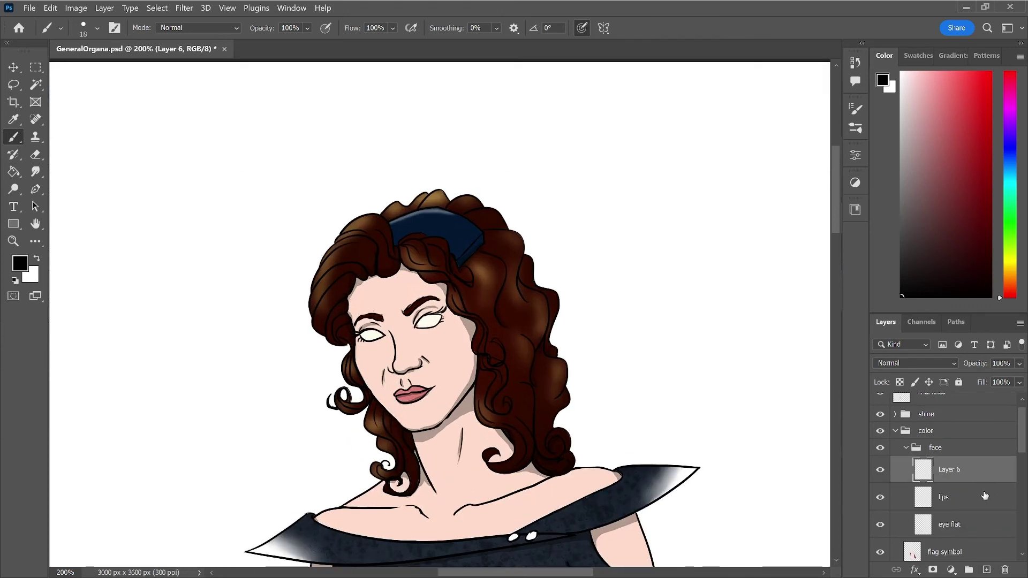
{"action": "key", "text": "alt+bracketleft"}
{"action": "left_click", "coordinate": [525, 366], "text": "alt"}
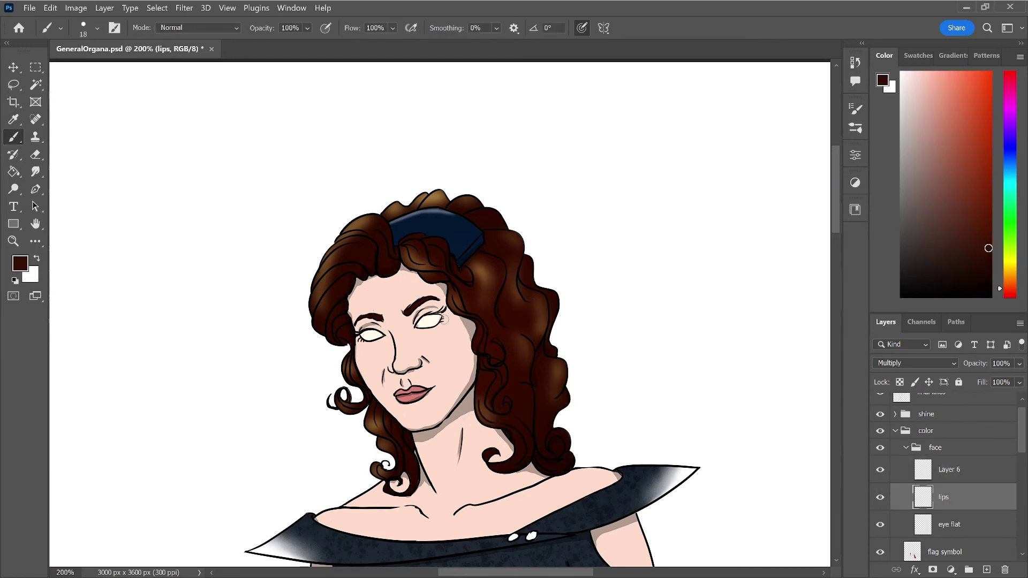
{"action": "key", "text": "ctrl+plus"}
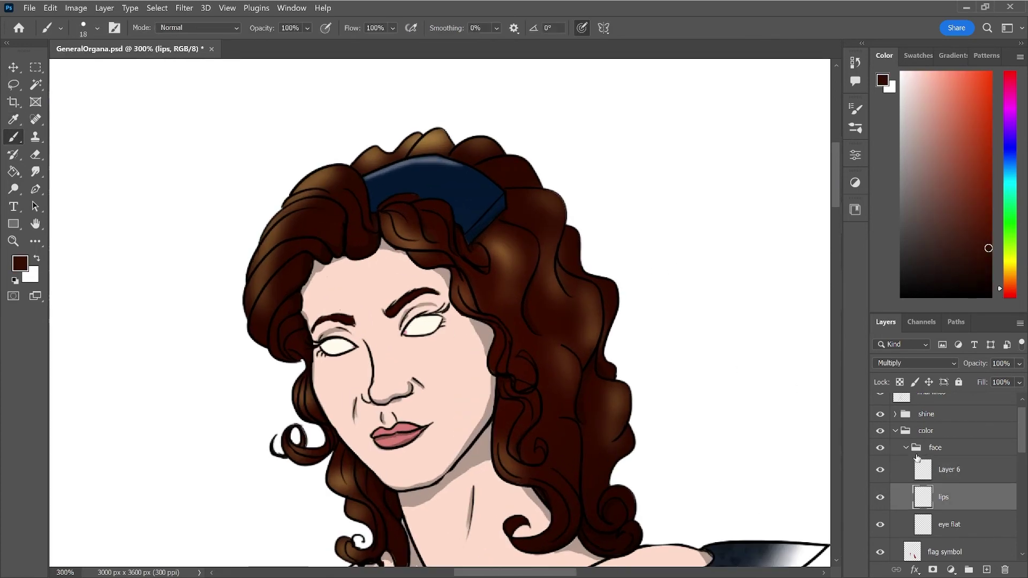
{"action": "left_click", "coordinate": [966, 473]}
{"action": "key", "text": "ctrl+s"}
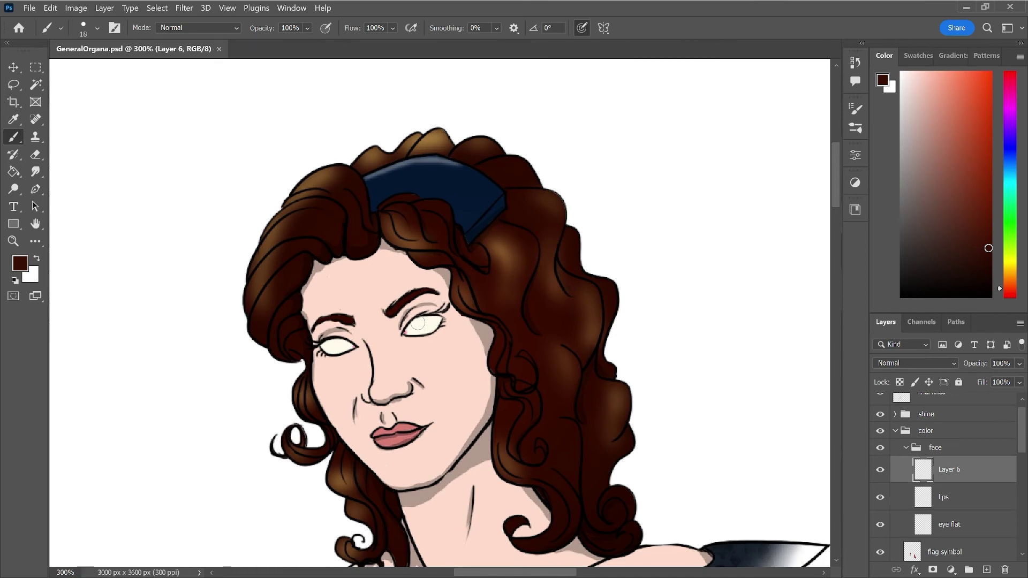
- Paint dark brown irises into the right and left eyes with a larger brush
{"action": "key", "text": "ctrl+plus"}
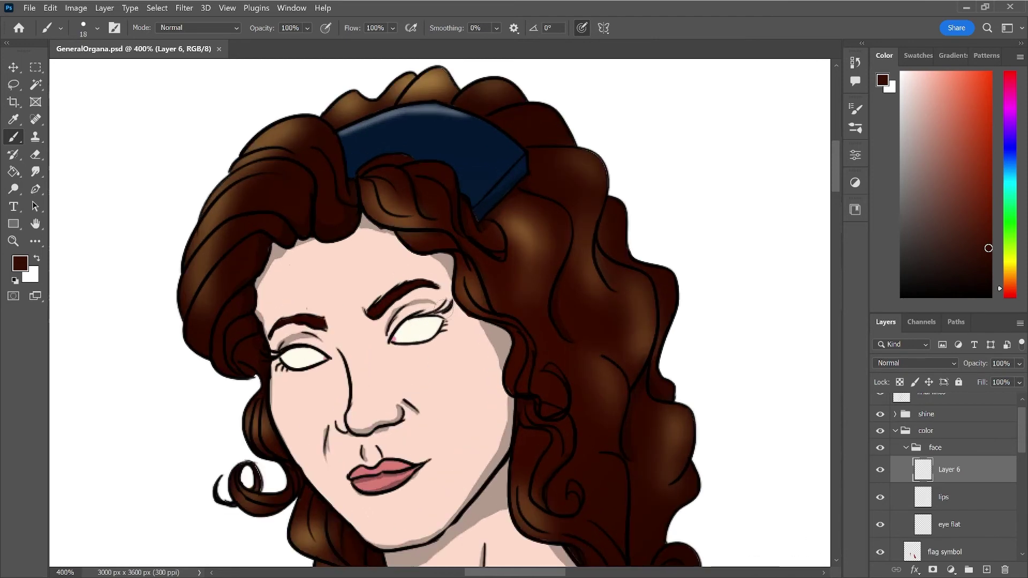
{"action": "key", "text": "bracketright"}
{"action": "left_click", "coordinate": [418, 330]}
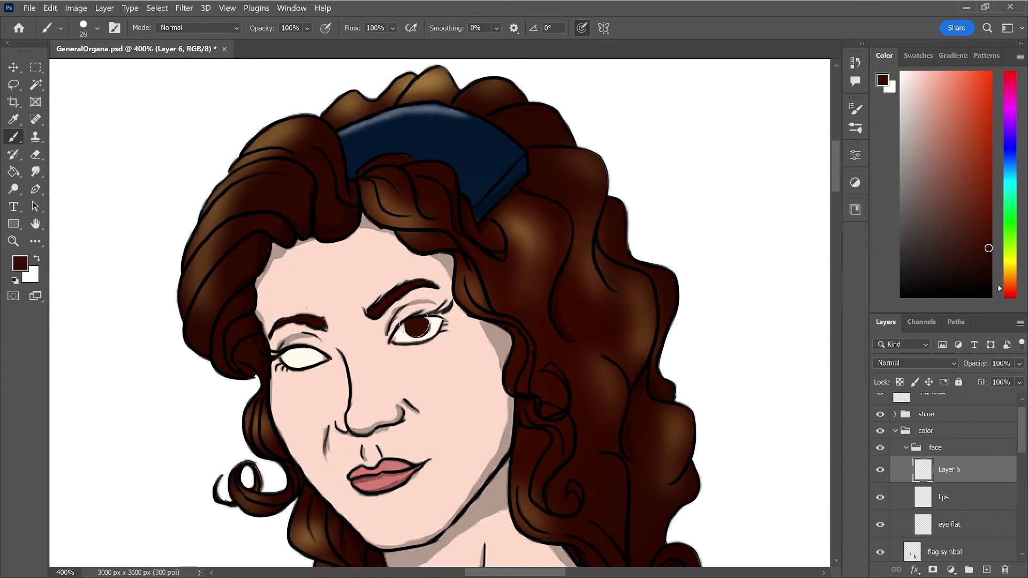
{"action": "key", "text": "e"}
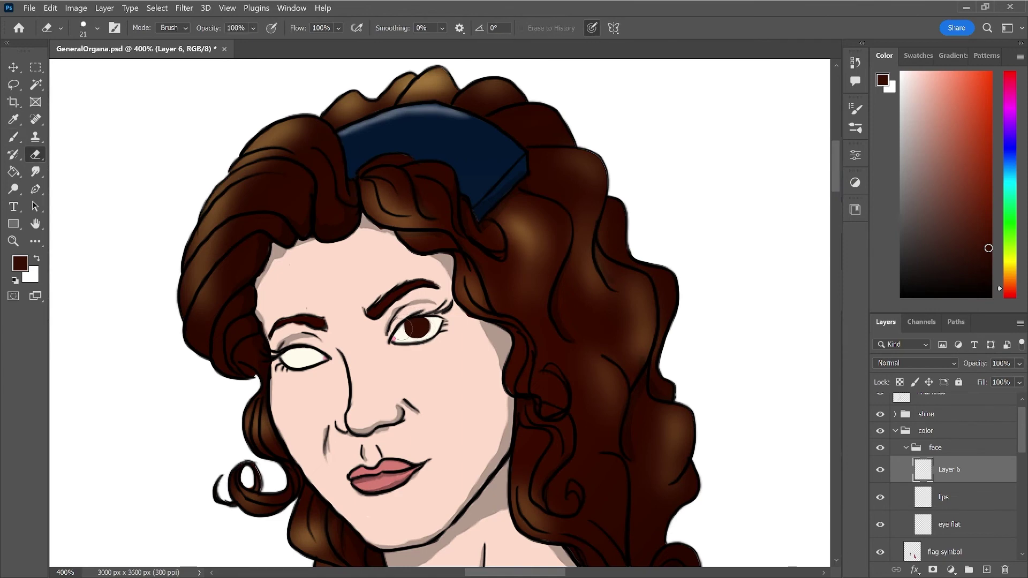
{"action": "key", "text": "b"}
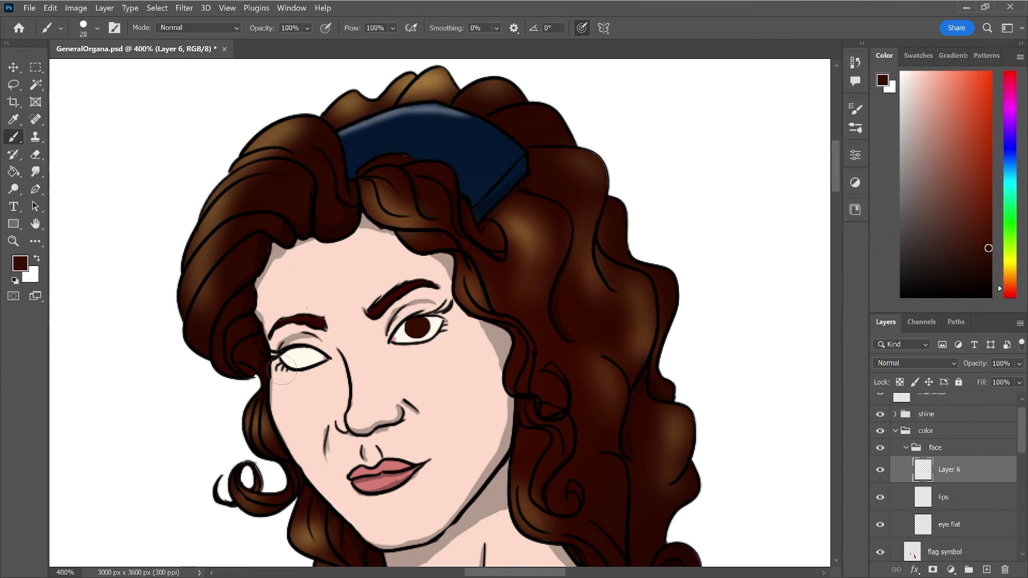
{"action": "left_click_drag", "start_coordinate": [303, 354], "coordinate": [305, 359]}
{"action": "left_click_drag", "start_coordinate": [301, 347], "coordinate": [295, 357]}
{"action": "left_click", "coordinate": [313, 365]}
- Tidy the irises by alternately erasing and repainting, then add Layer 7
{"action": "key", "text": "e"}
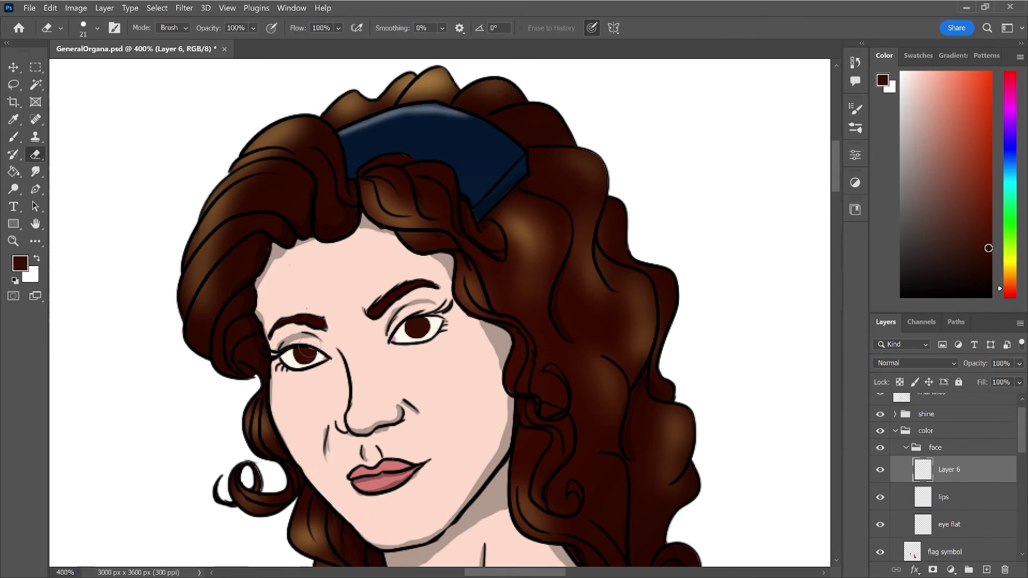
{"action": "key", "text": "b"}
{"action": "key", "text": "e"}
{"action": "key", "text": "b"}
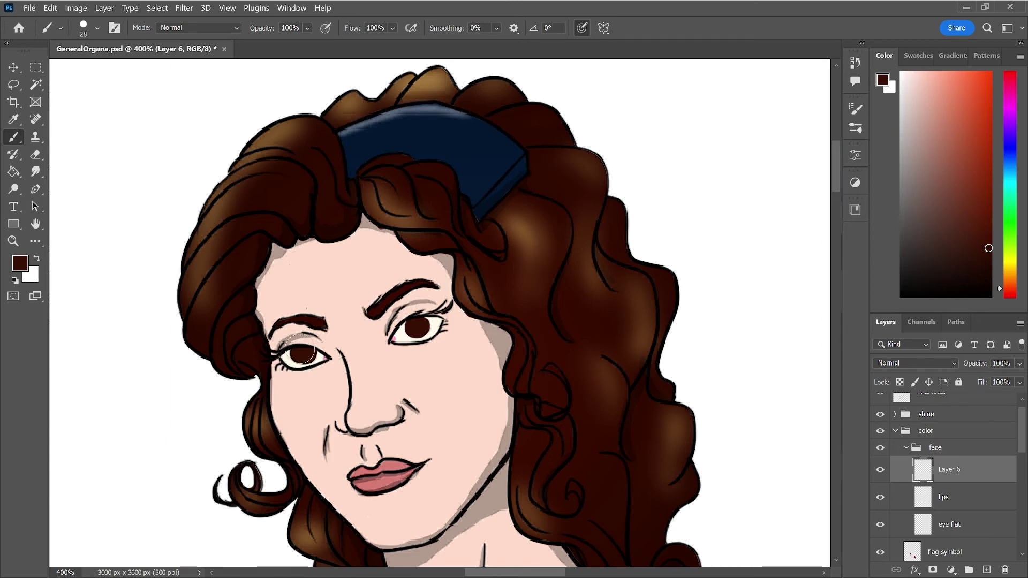
{"action": "key", "text": "e"}
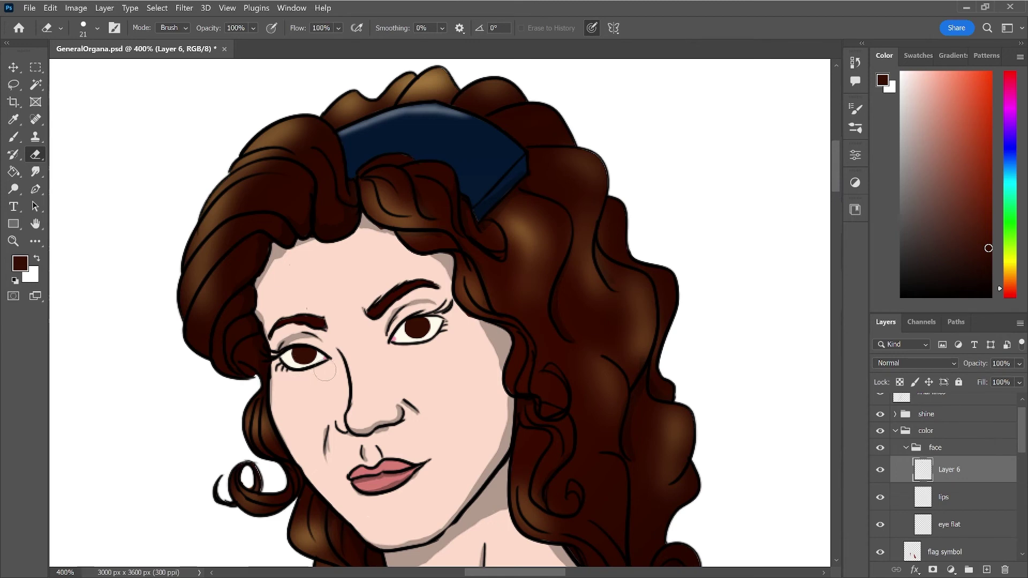
{"action": "key", "text": "b"}
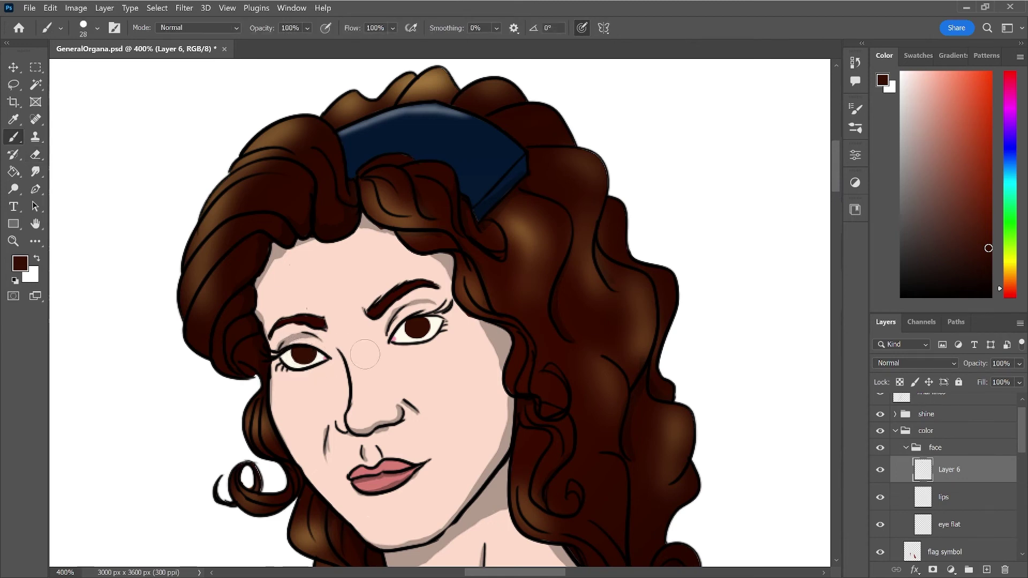
{"action": "left_click", "coordinate": [987, 570]}
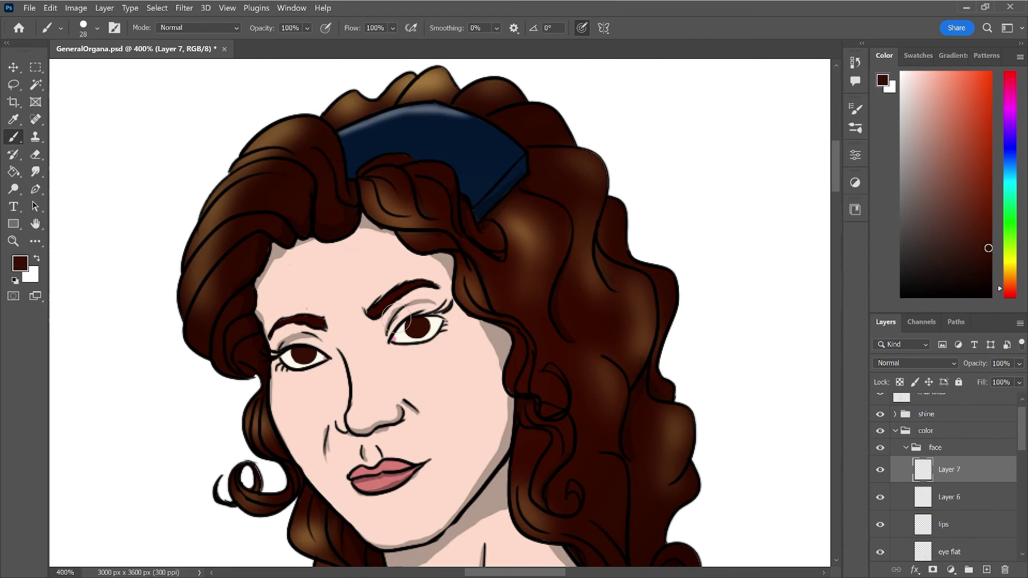
- Sample a lighter brown from the hair, shrink the brush and smudge tool, and add Layer 8
{"action": "key", "text": "i"}
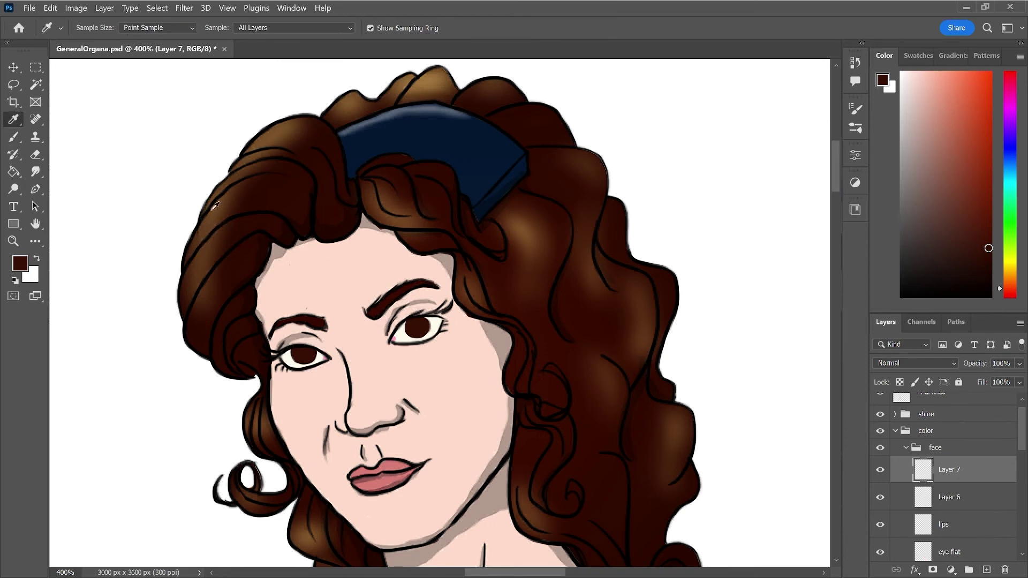
{"action": "left_click", "coordinate": [217, 211]}
{"action": "key", "text": "b"}
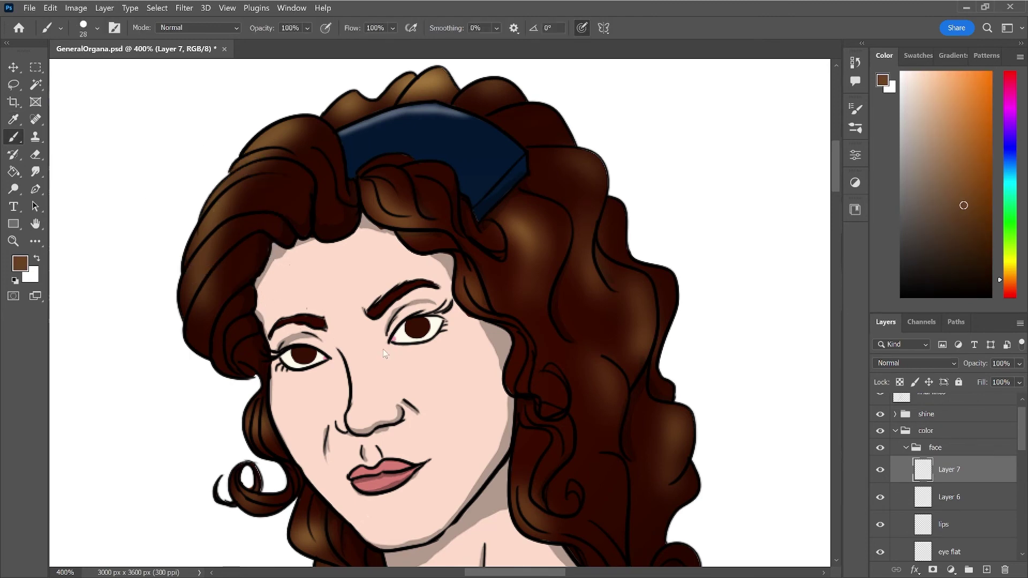
{"action": "key", "text": "bracketleft"}
{"action": "key", "text": "bracketleft"}
{"action": "key", "text": "r"}
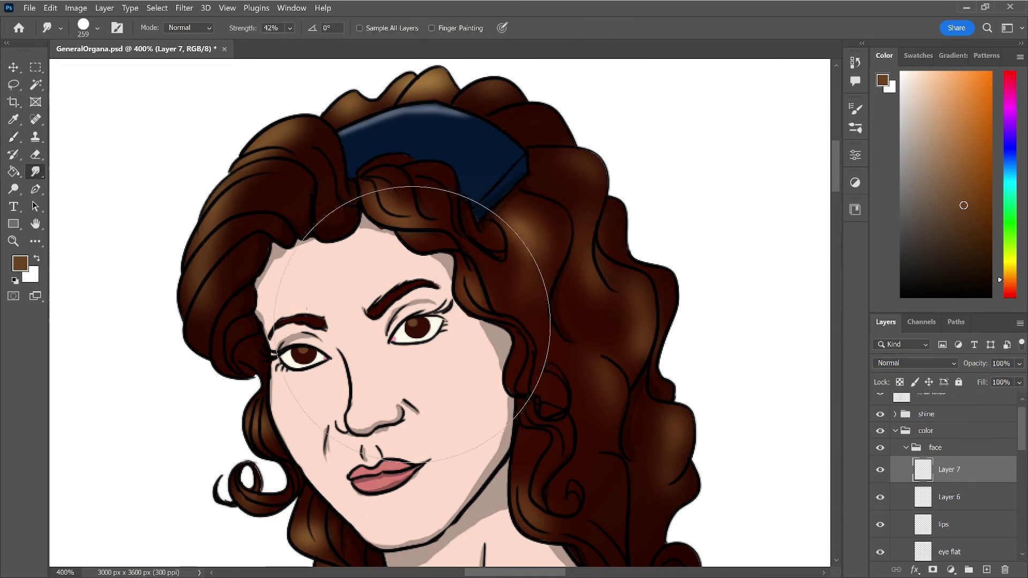
{"action": "key", "text": "bracketleft"}
{"action": "key", "text": "bracketleft"}
{"action": "key", "text": "bracketleft"}
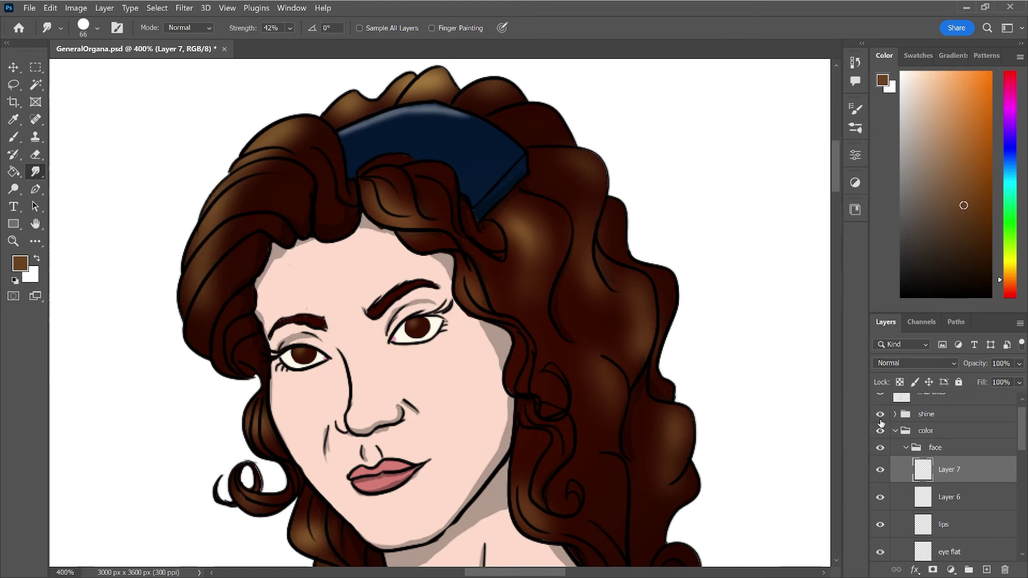
{"action": "key", "text": "b"}
{"action": "left_click", "coordinate": [988, 570]}
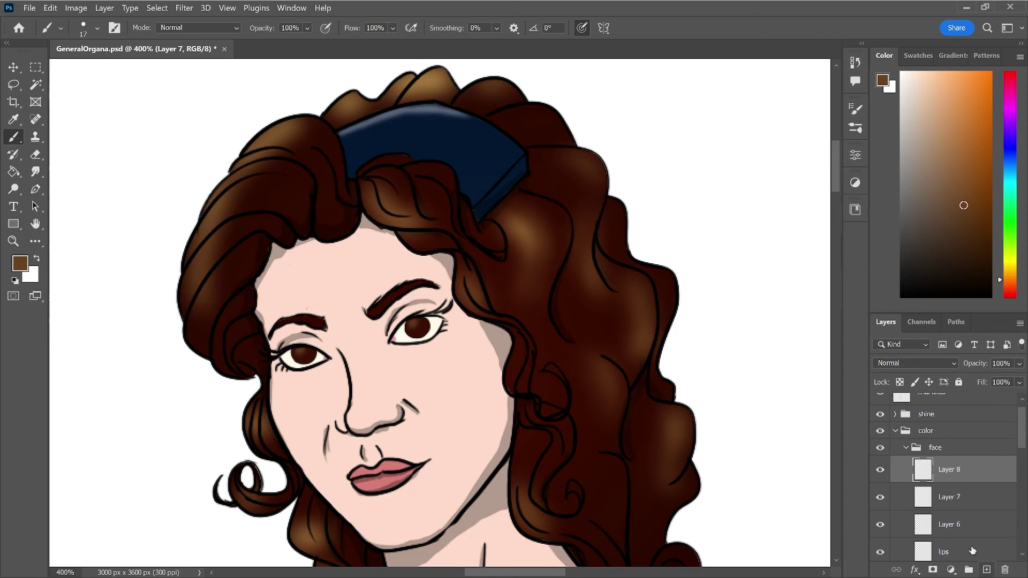
- Paint white catchlights into both eyes and smudge them softer
{"action": "key", "text": "x"}
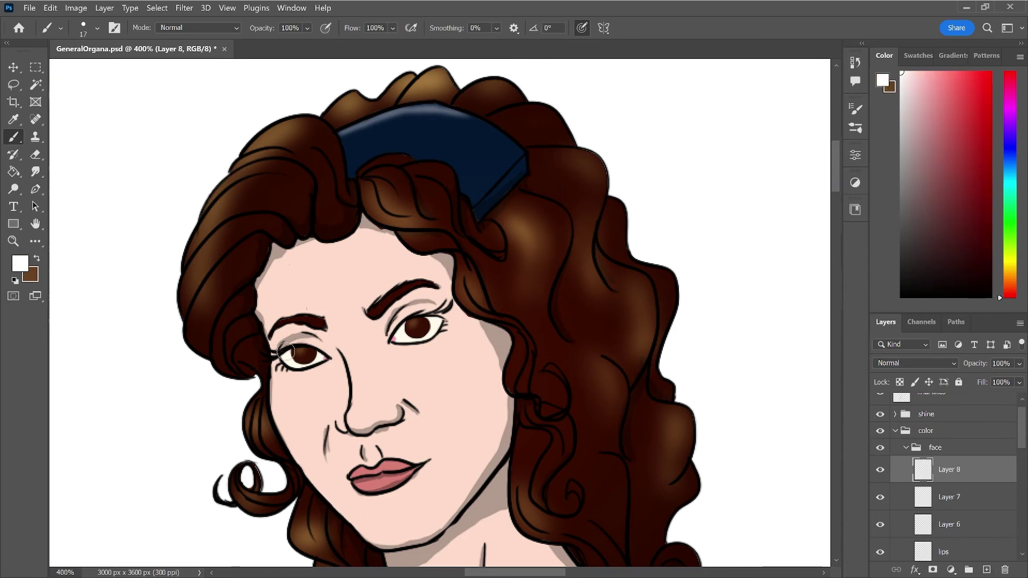
{"action": "left_click_drag", "start_coordinate": [292, 352], "coordinate": [289, 355]}
{"action": "key", "text": "r"}
{"action": "left_click_drag", "start_coordinate": [291, 354], "coordinate": [289, 352]}
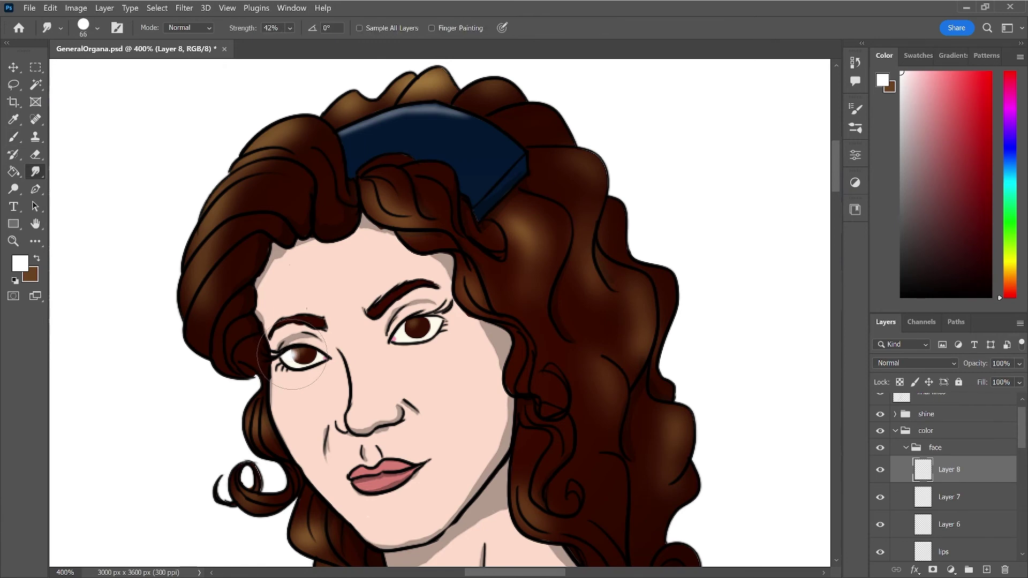
{"action": "key", "text": "b"}
{"action": "left_click", "coordinate": [407, 328]}
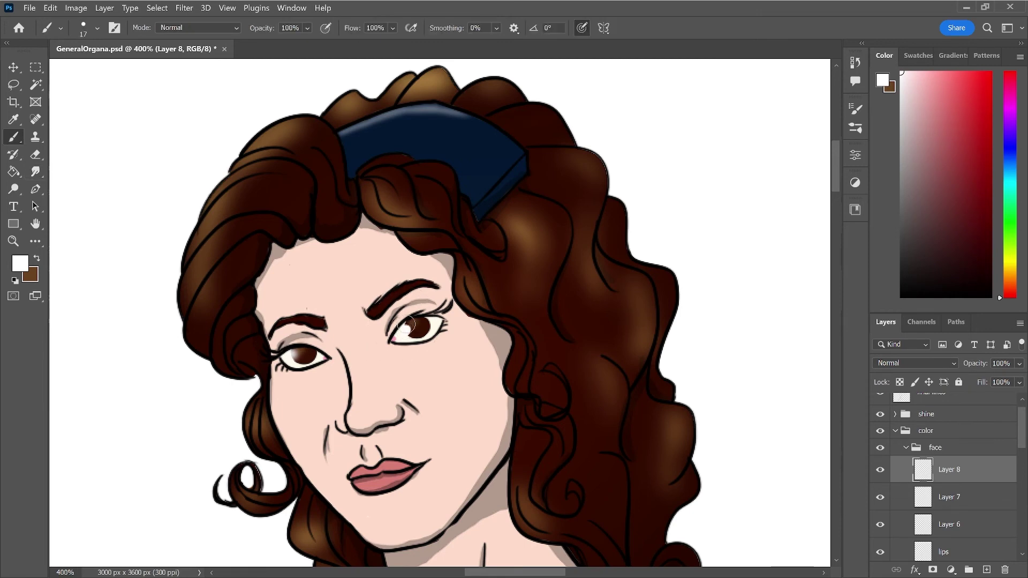
{"action": "key", "text": "r"}
{"action": "left_click_drag", "start_coordinate": [407, 328], "coordinate": [410, 329]}
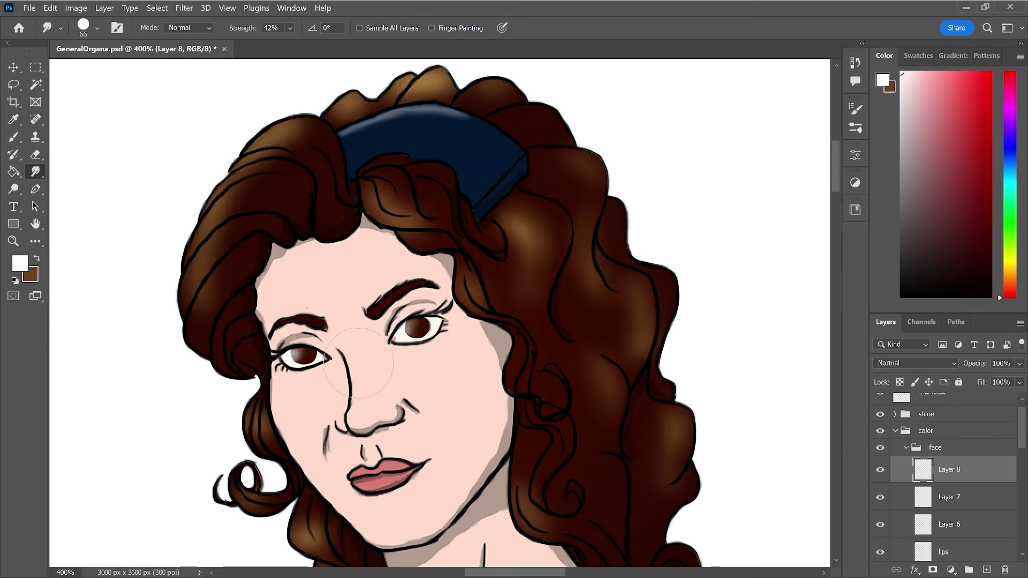
{"action": "key", "text": "b"}
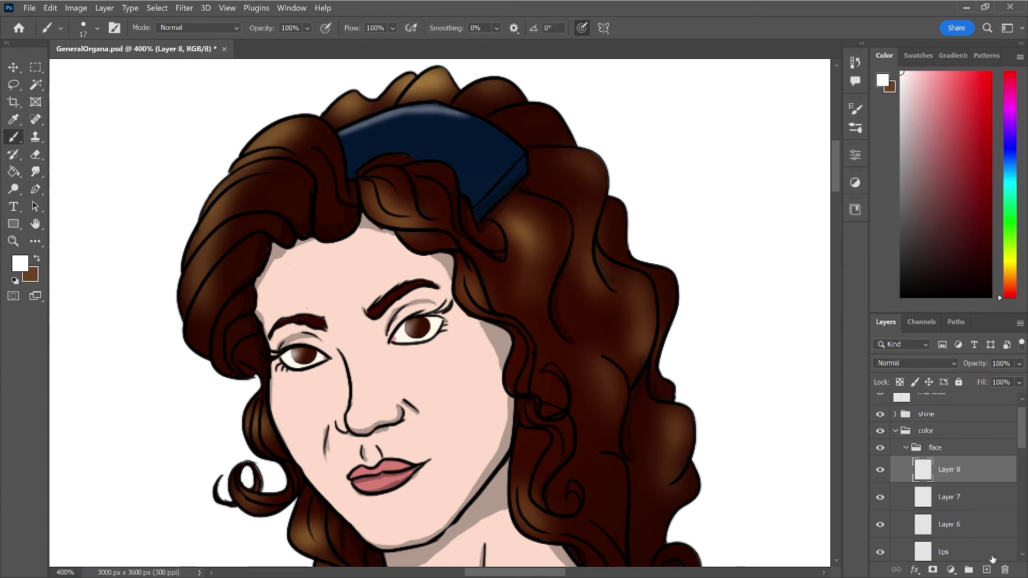
- Add Layer 9 above Layer 7 and brush a black ring around the right iris
{"action": "left_click", "coordinate": [975, 506]}
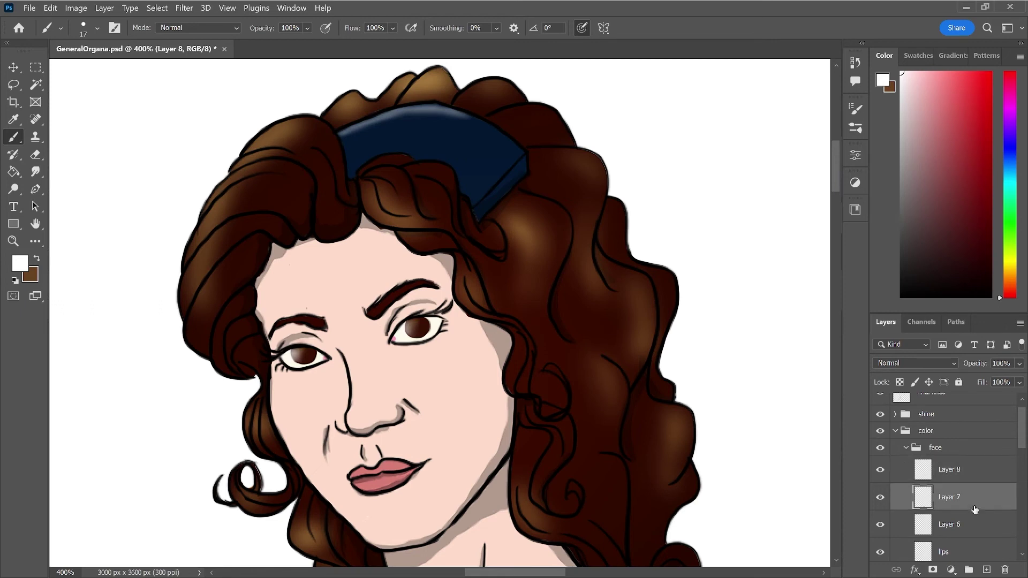
{"action": "left_click", "coordinate": [987, 568]}
{"action": "key", "text": "d"}
{"action": "left_click_drag", "start_coordinate": [422, 320], "coordinate": [417, 326]}
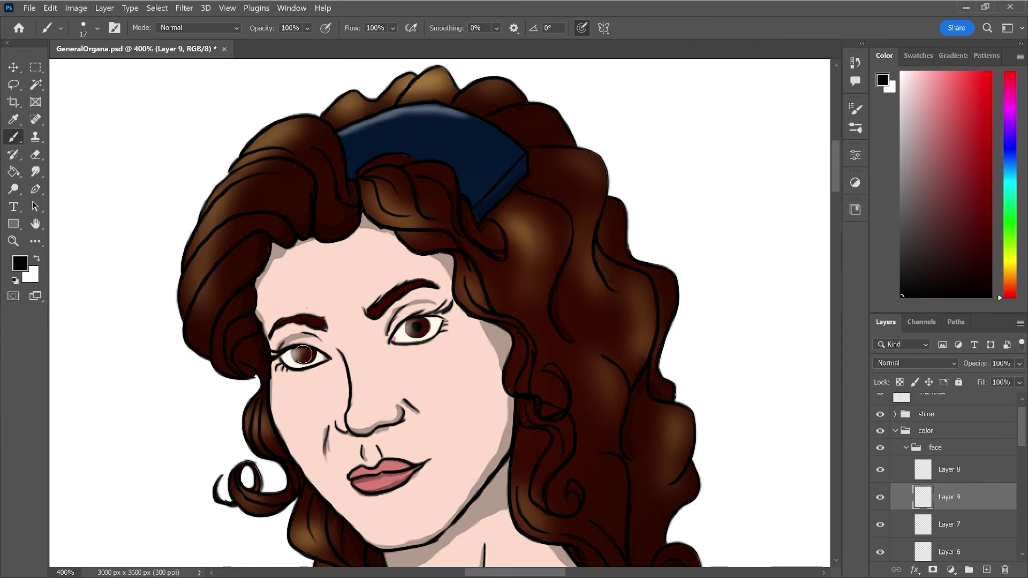
- Darken the centre of the left iris on Layer 9, erasing and repainting to refine
{"action": "left_click_drag", "start_coordinate": [303, 353], "coordinate": [304, 353]}
{"action": "key", "text": "e"}
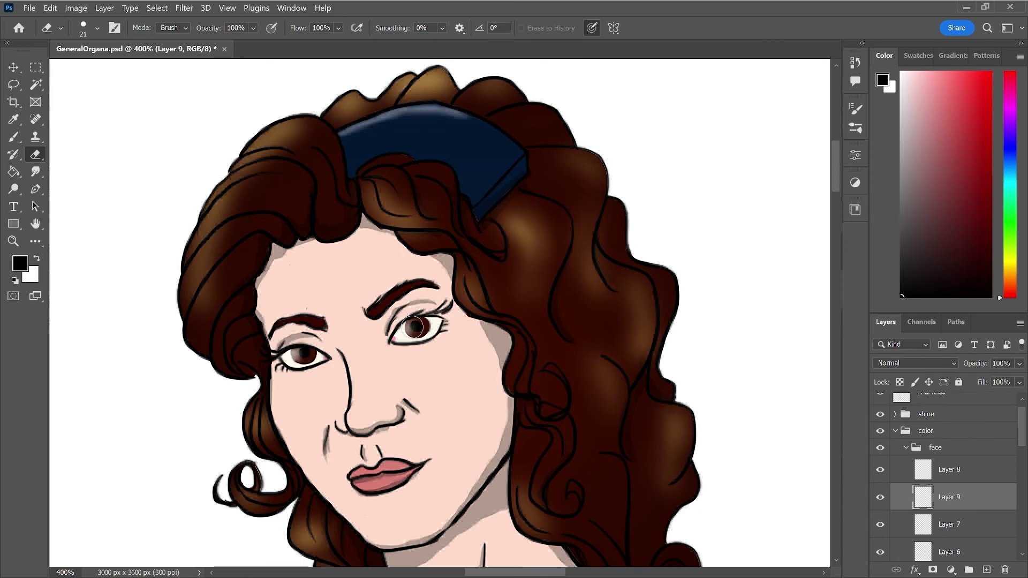
{"action": "key", "text": "b"}
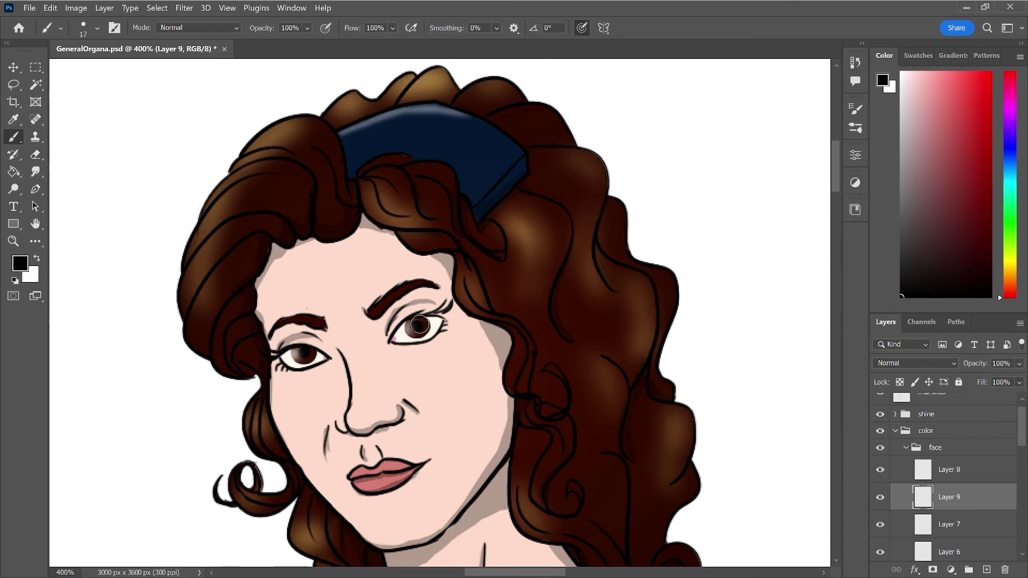
{"action": "key", "text": "e"}
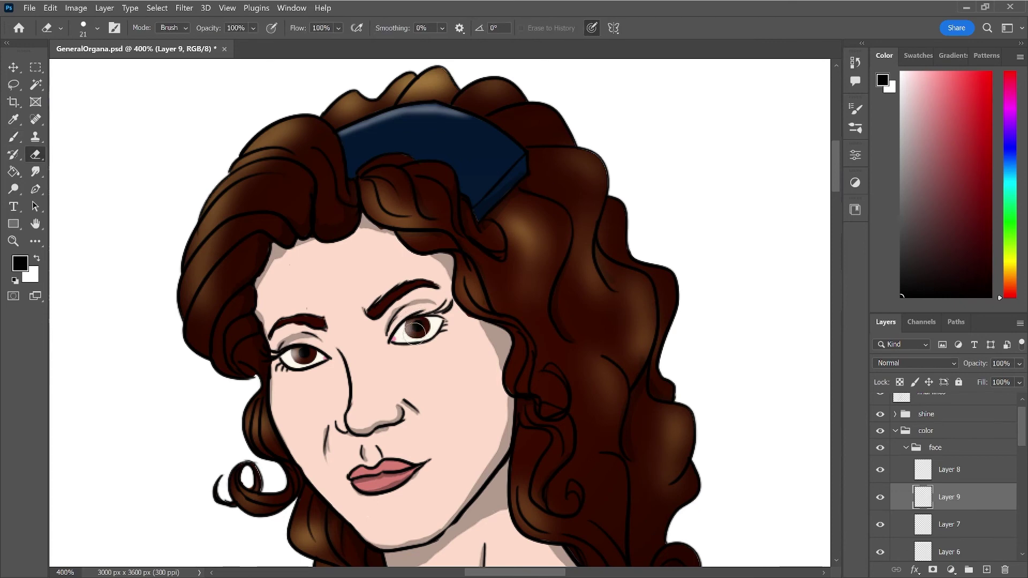
{"action": "key", "text": "b"}
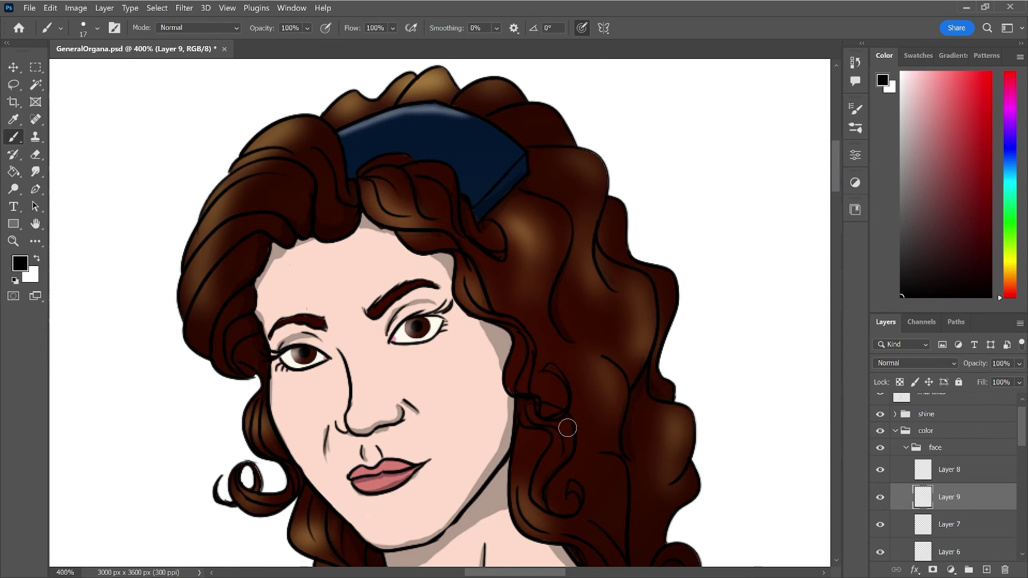
- Add Layer 10 and paint fine eye details with a size-7 brush, softening them by smudging
{"action": "left_click", "coordinate": [986, 569]}
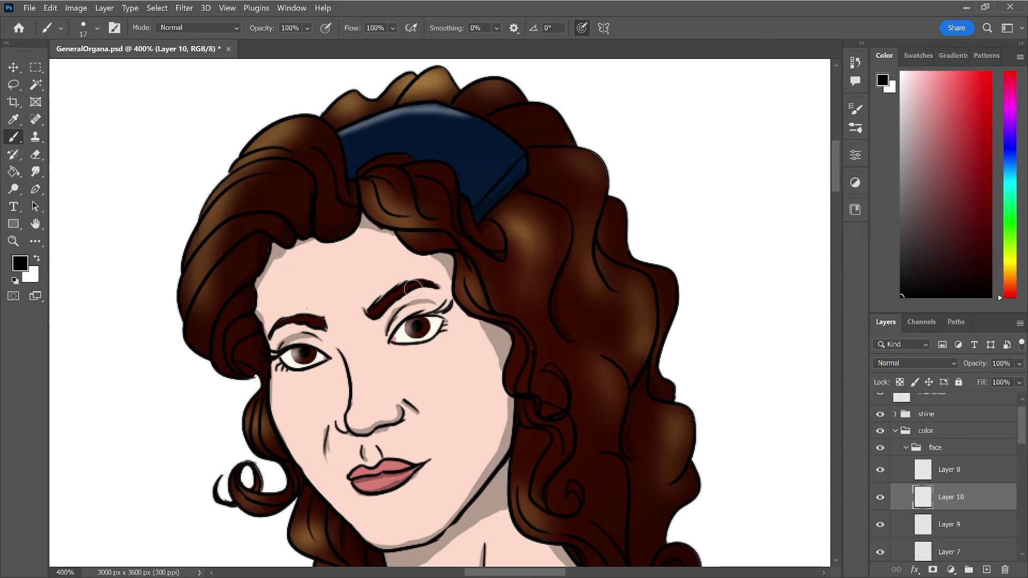
{"action": "key", "text": "bracketleft"}
{"action": "key", "text": "r"}
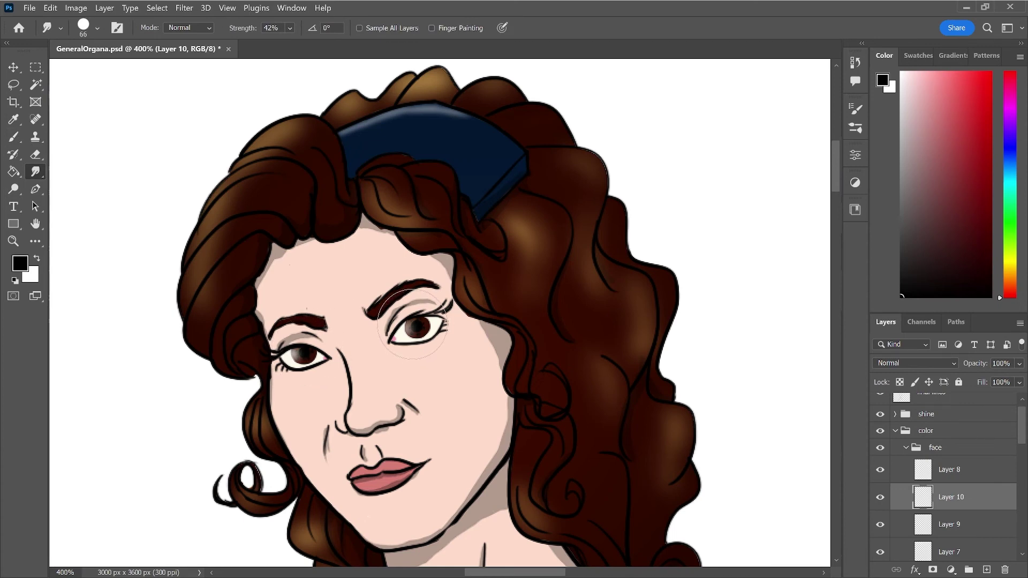
{"action": "key", "text": "b"}
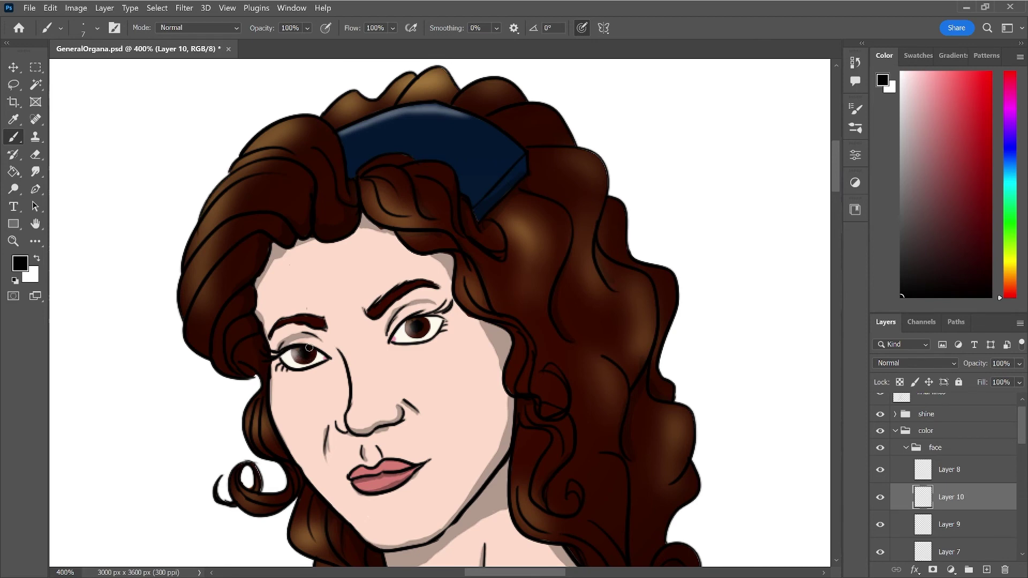
{"action": "key", "text": "r"}
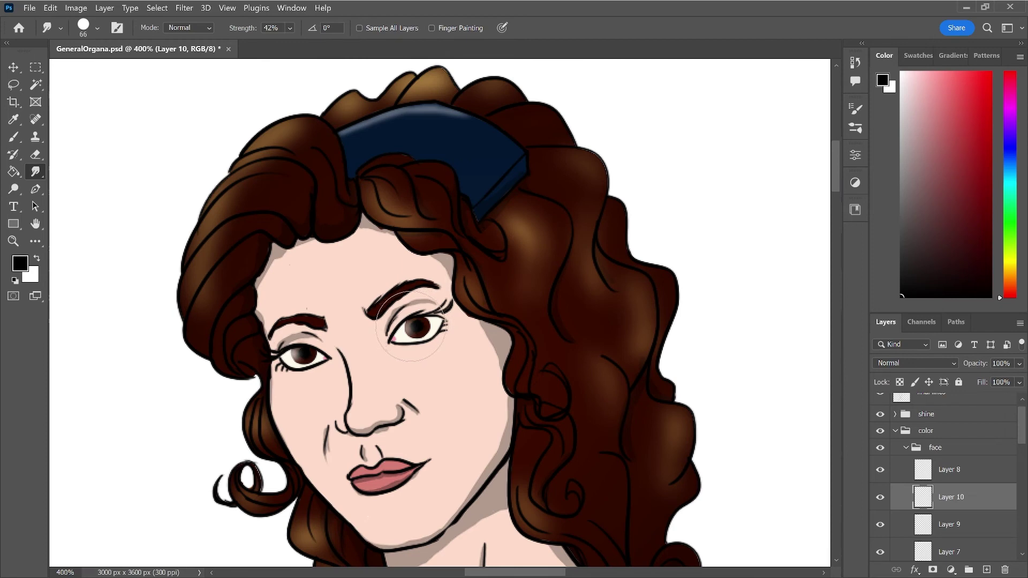
{"action": "key", "text": "b"}
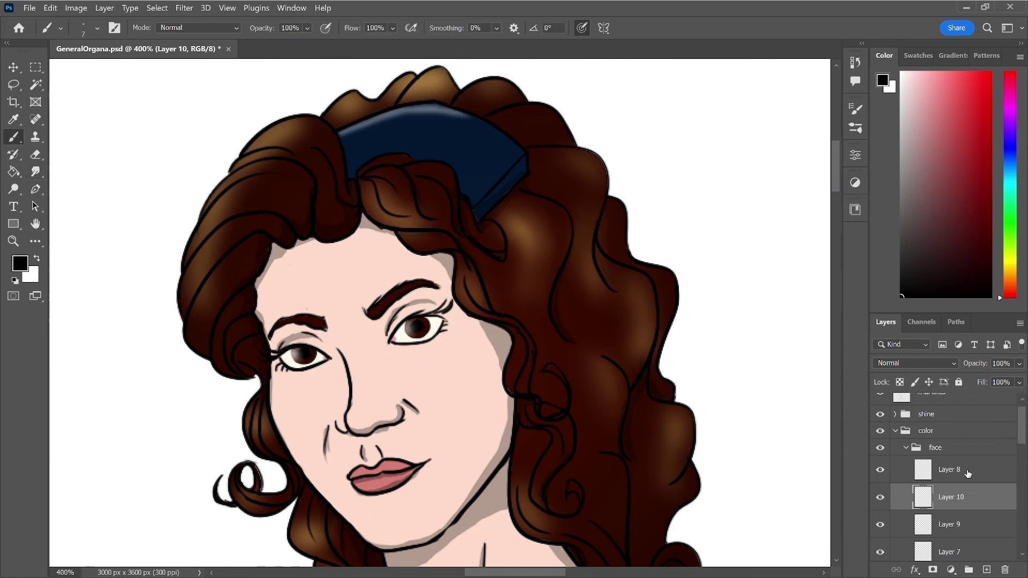
{"action": "left_click", "coordinate": [969, 475]}
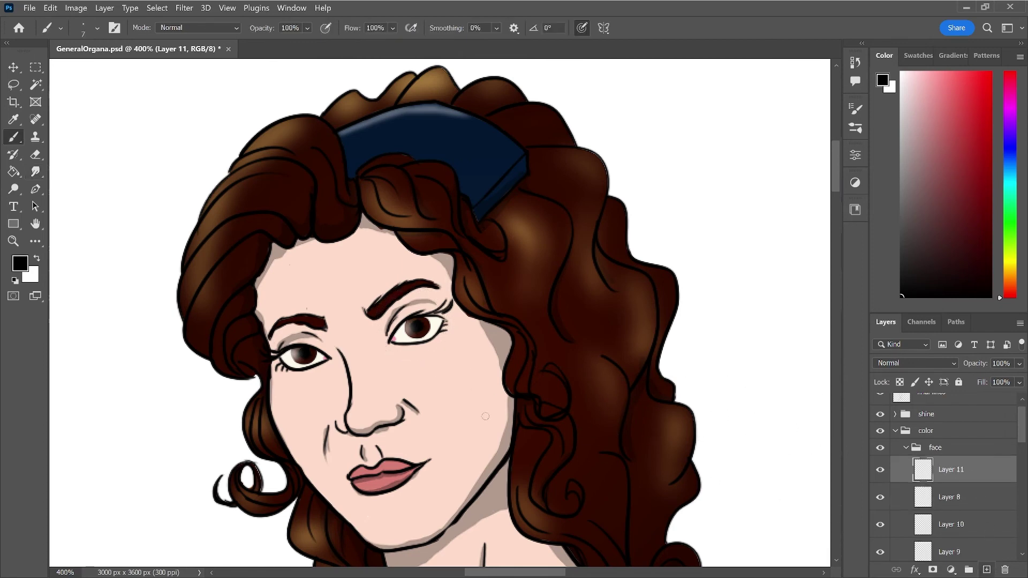
- On a new Layer 11, dab a white catchlight into the right iris, zoom out, and save
{"action": "left_click", "coordinate": [986, 569]}
{"action": "key", "text": "x"}
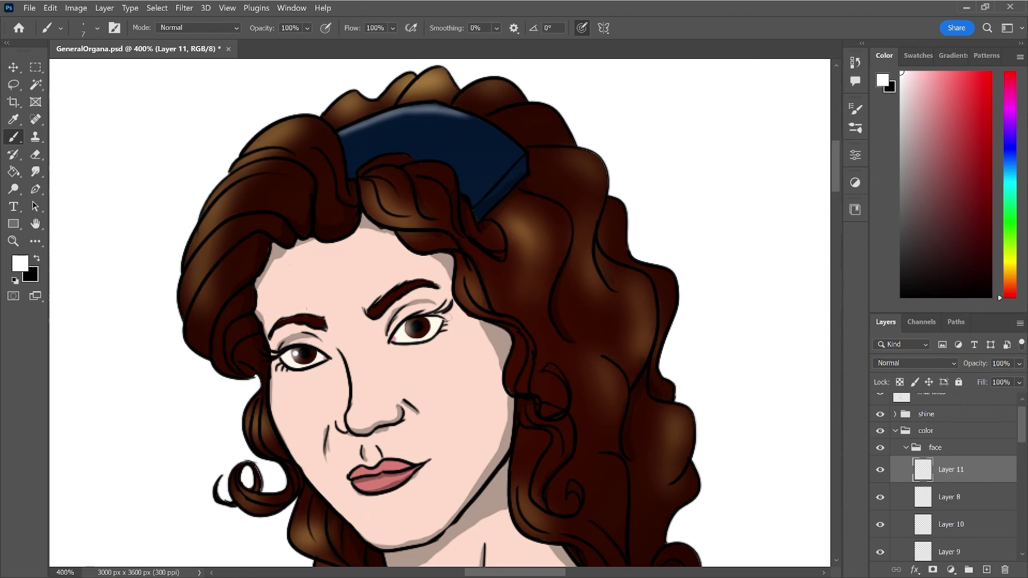
{"action": "left_click", "coordinate": [408, 327]}
{"action": "key", "text": "ctrl+minus"}
{"action": "key", "text": "ctrl+minus"}
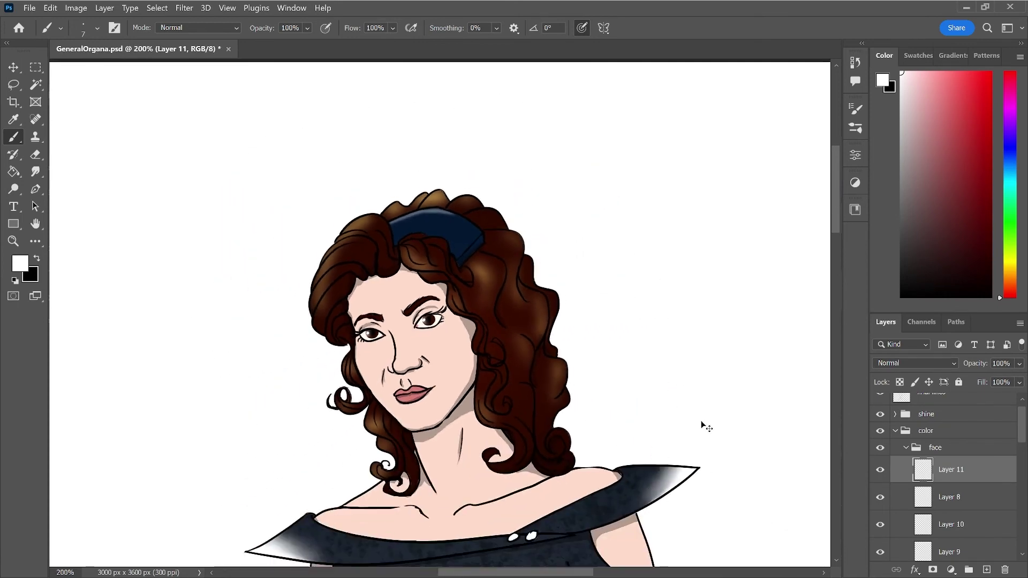
{"action": "key", "text": "ctrl+minus"}
{"action": "key", "text": "ctrl+minus"}
{"action": "key", "text": "ctrl+minus"}
{"action": "key", "text": "ctrl+minus"}
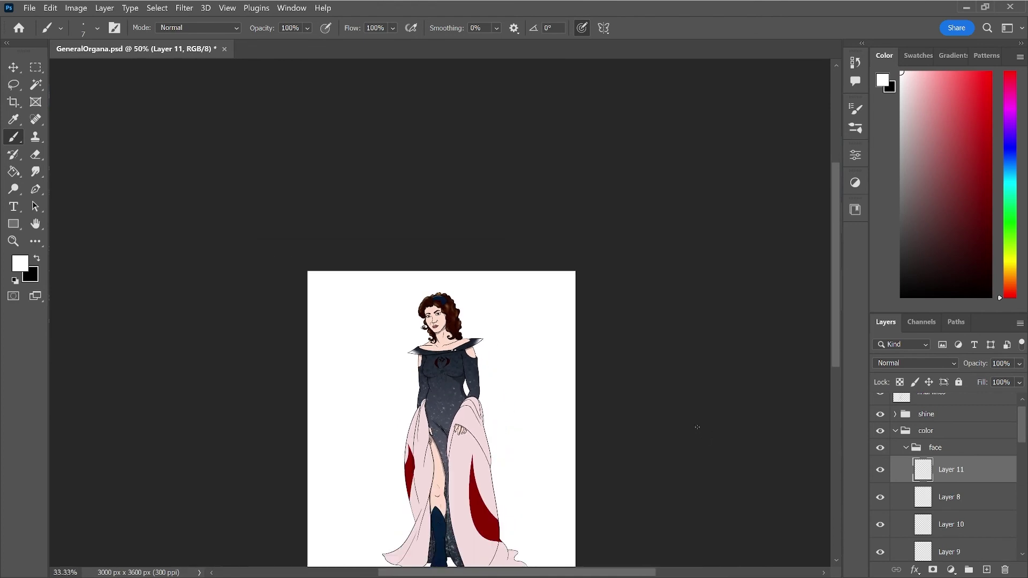
{"action": "key", "text": "ctrl+s"}
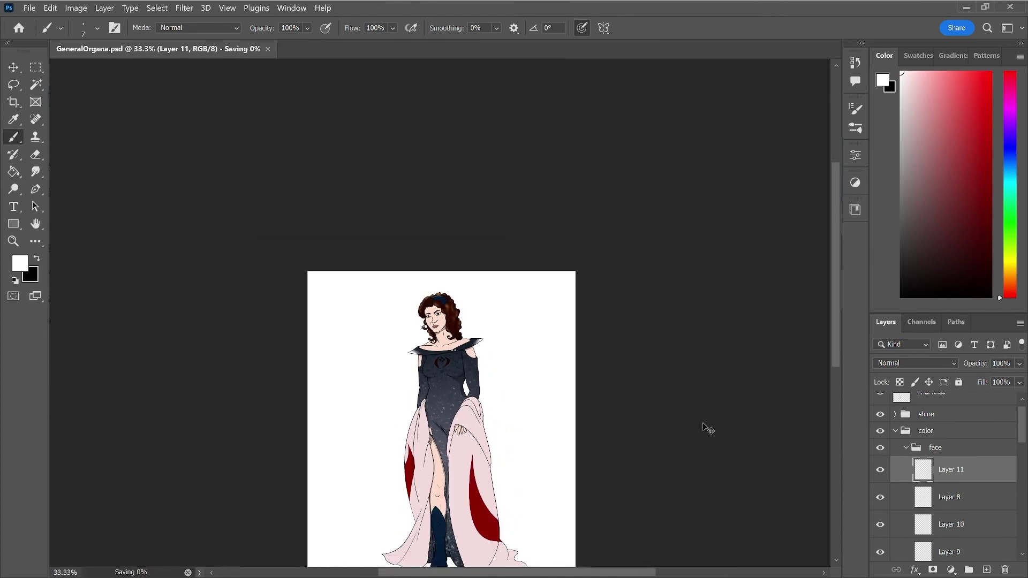
{"action": "scroll", "coordinate": [683, 403], "scroll_direction": "down", "scroll_amount": 2}
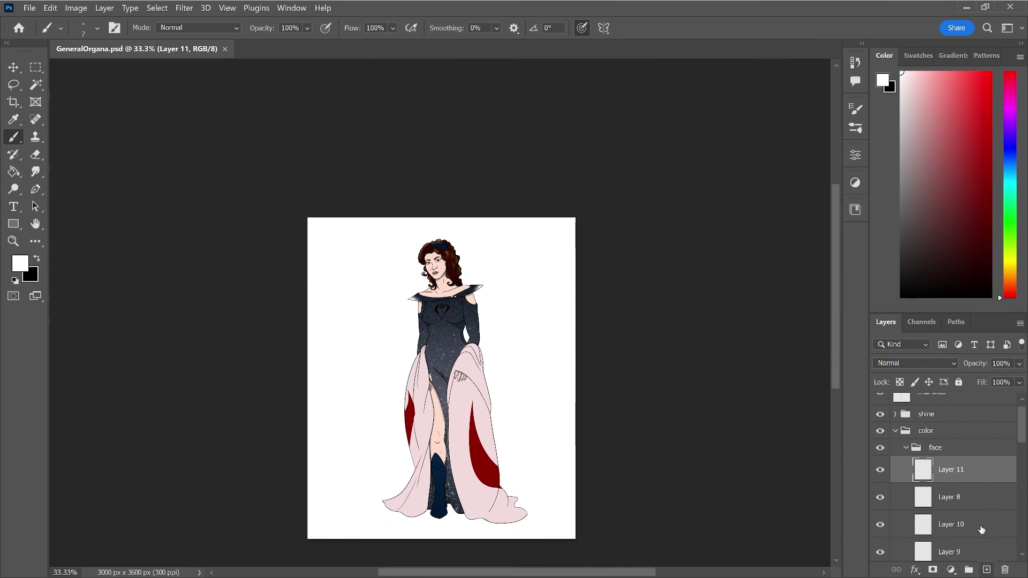
{"action": "scroll", "coordinate": [983, 553], "scroll_direction": "down", "scroll_amount": 3}
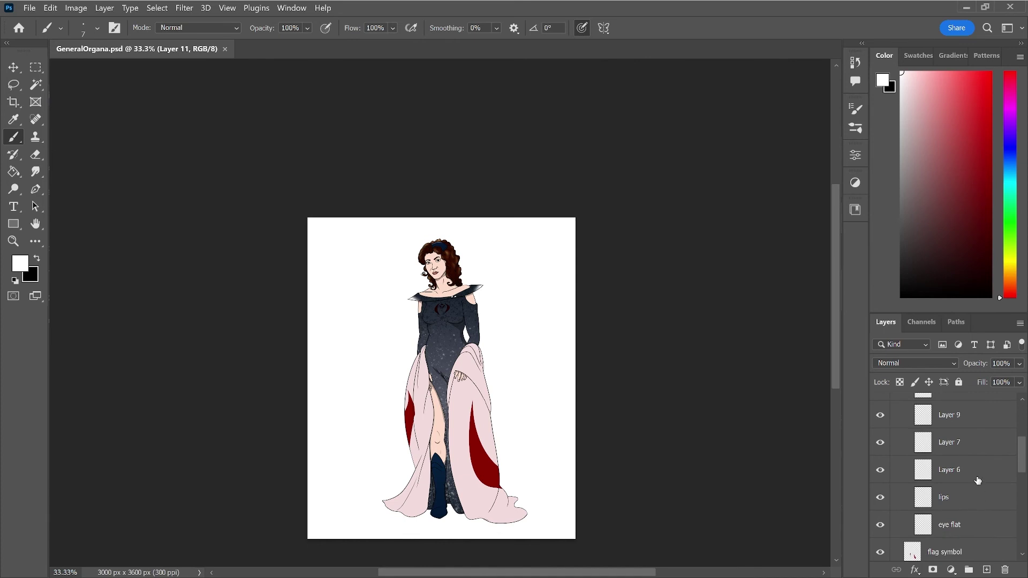
- Group the eye detail layers and eye flat into a folder named 'eye bits'
{"action": "left_click", "coordinate": [978, 478], "text": "shift"}
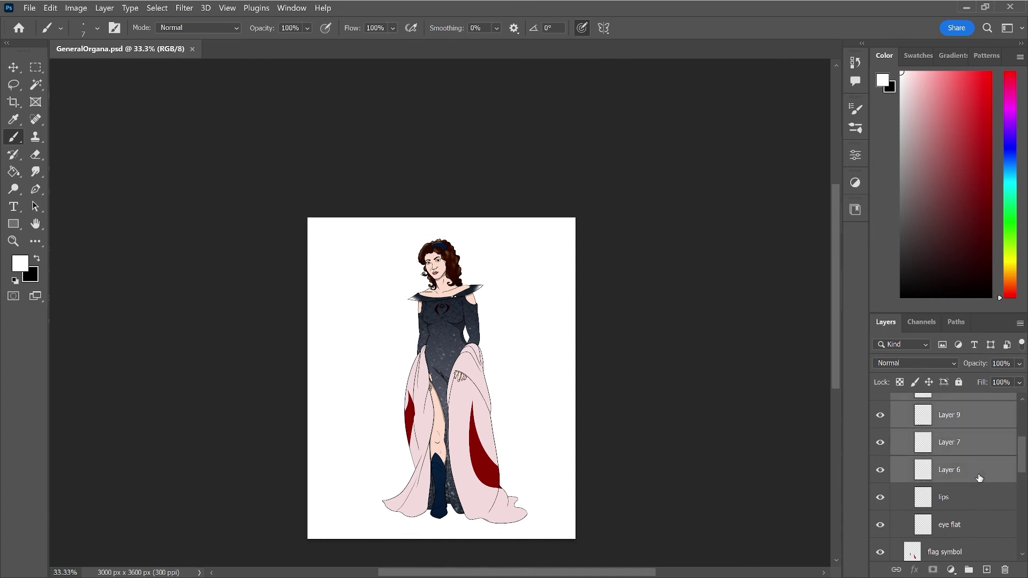
{"action": "left_click", "coordinate": [986, 521], "text": "ctrl"}
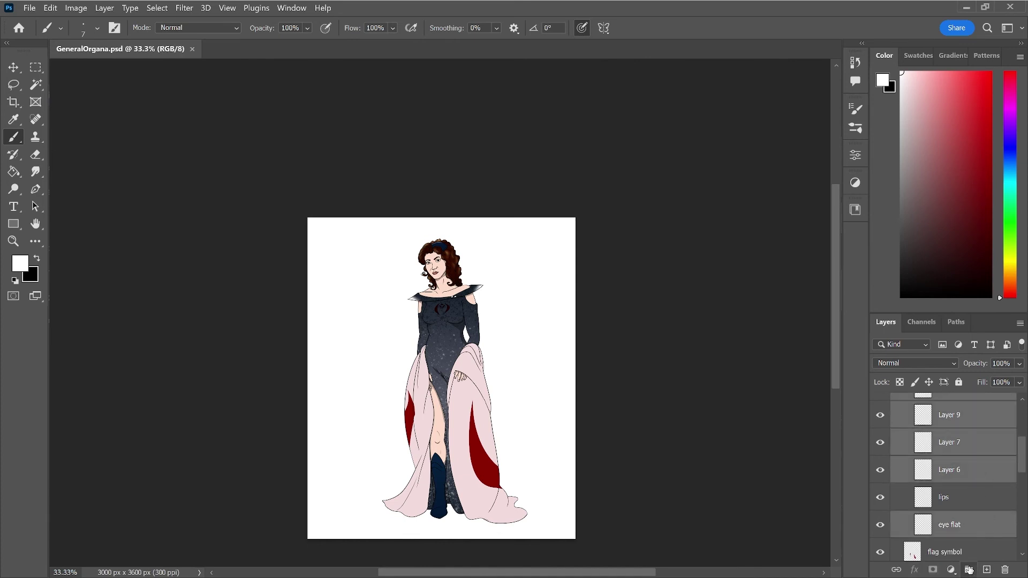
{"action": "left_click", "coordinate": [968, 570]}
{"action": "double_click", "coordinate": [951, 403]}
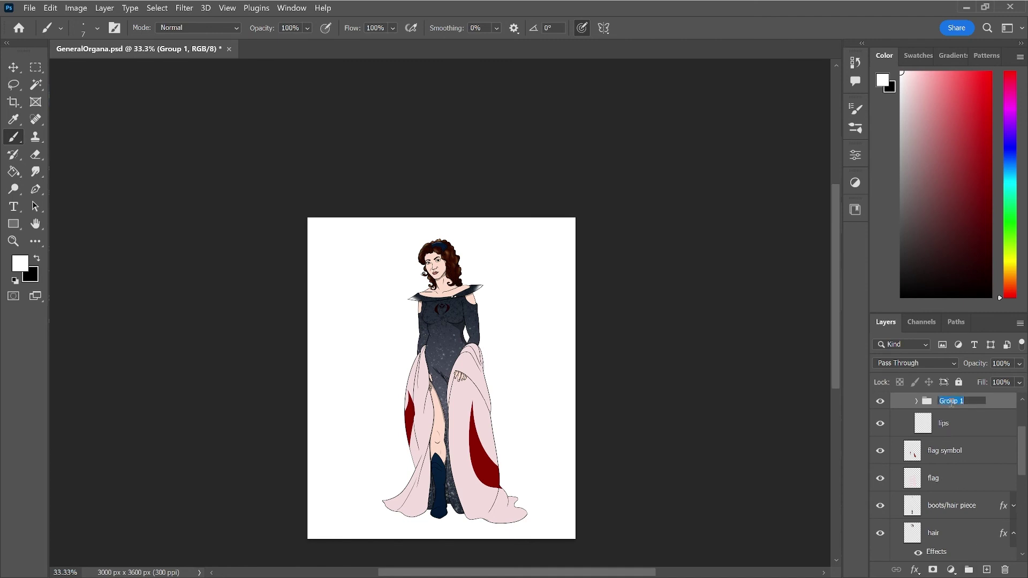
{"action": "type", "text": "eye bit"}
{"action": "type", "text": "s"}
{"action": "key", "text": "Return"}
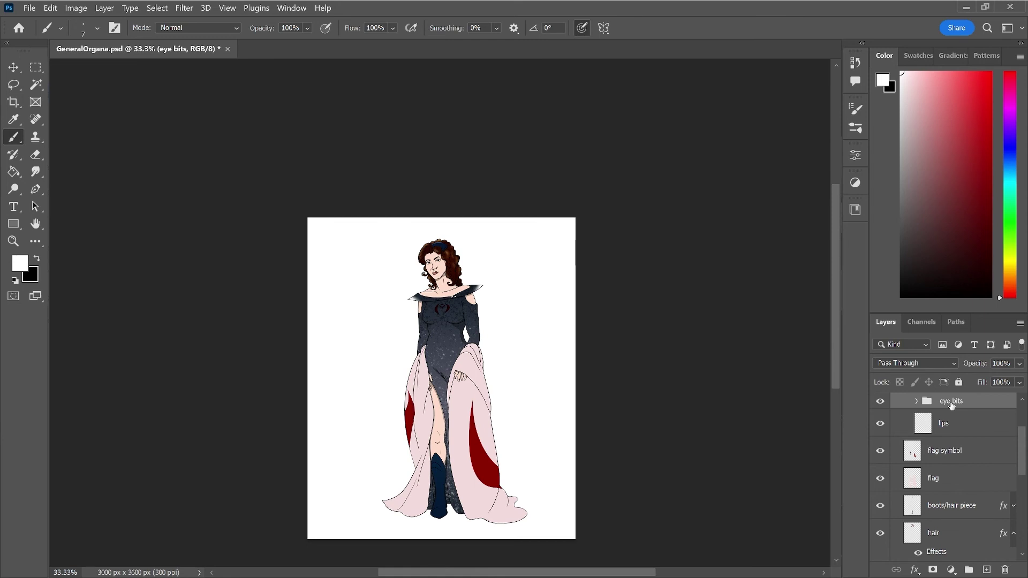
- Add a new layer named 'cheeks' above lips and zoom in on the upper body
{"action": "left_click", "coordinate": [971, 423]}
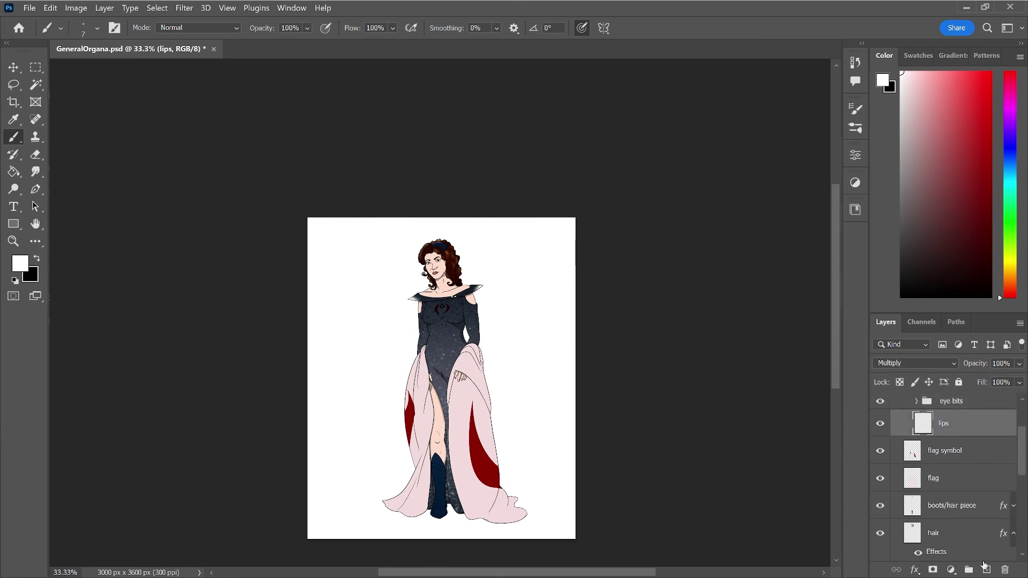
{"action": "left_click", "coordinate": [986, 568]}
{"action": "double_click", "coordinate": [947, 424]}
{"action": "type", "text": "ch"}
{"action": "key", "text": "Return"}
{"action": "key", "text": "ctrl+plus"}
{"action": "key", "text": "ctrl+plus"}
{"action": "key", "text": "ctrl+plus"}
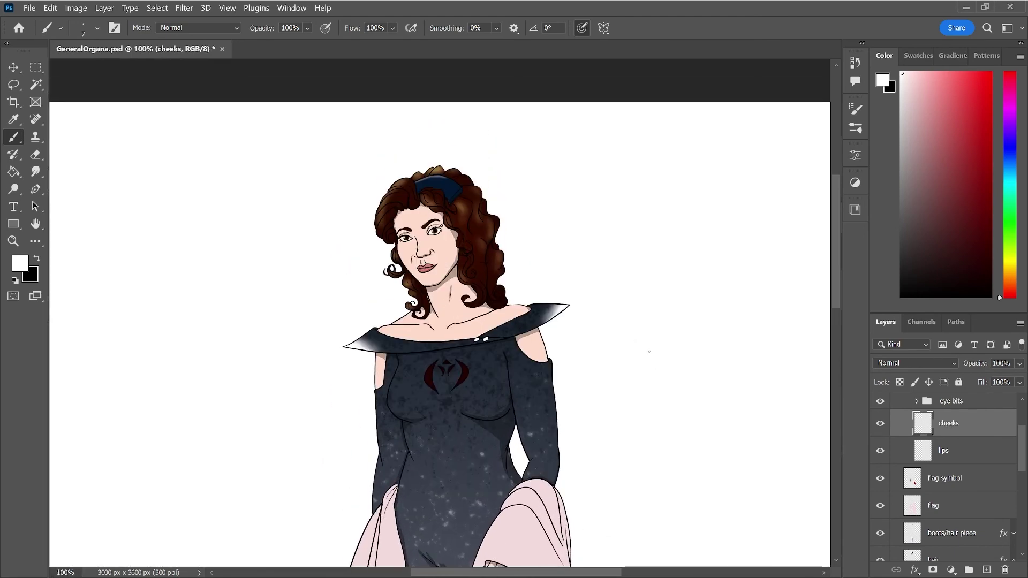
{"action": "key", "text": "ctrl+plus"}
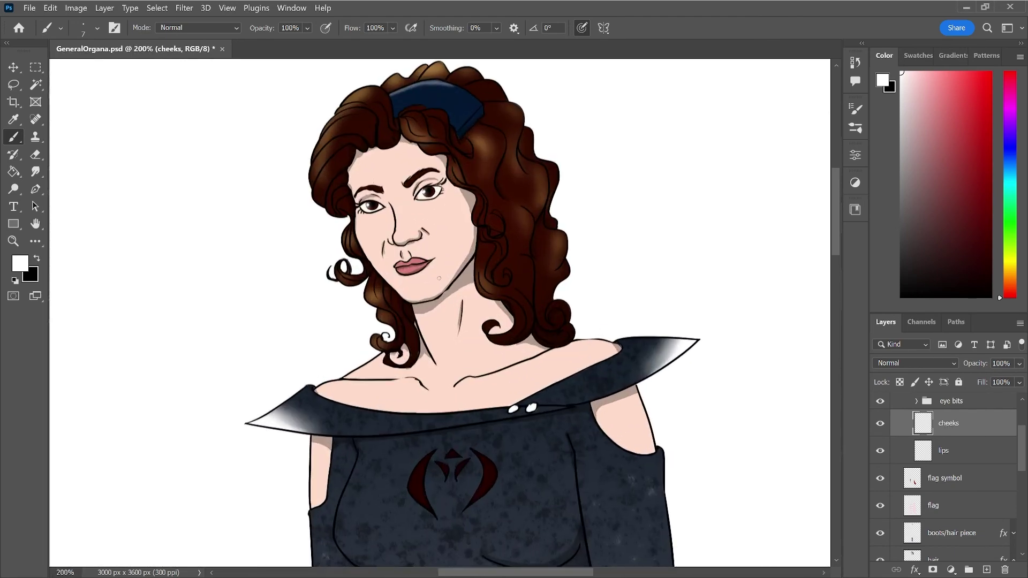
- Sample the skin and lip pinks and paint a round blush dot on each cheek
{"action": "key", "text": "i"}
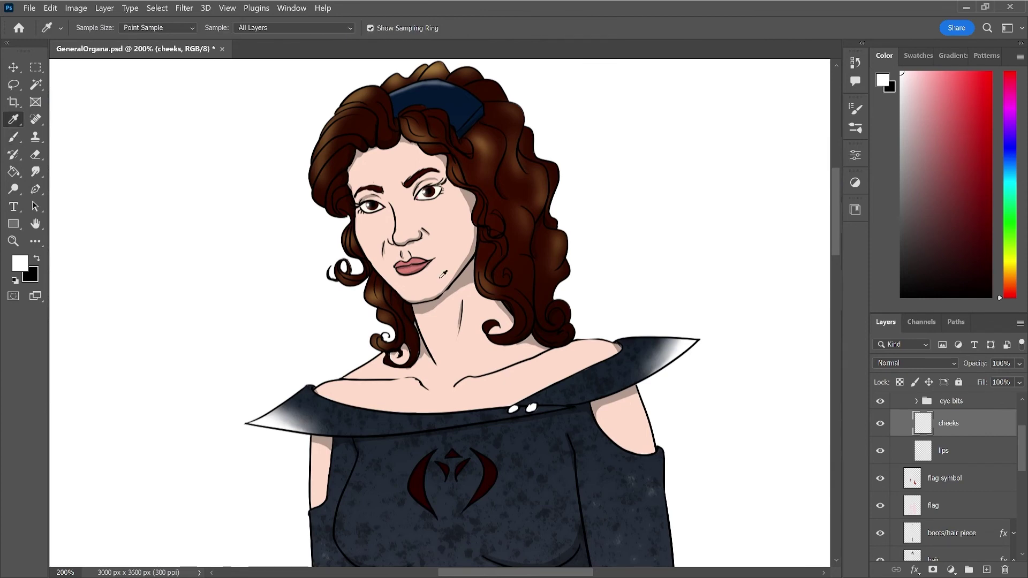
{"action": "left_click", "coordinate": [441, 276]}
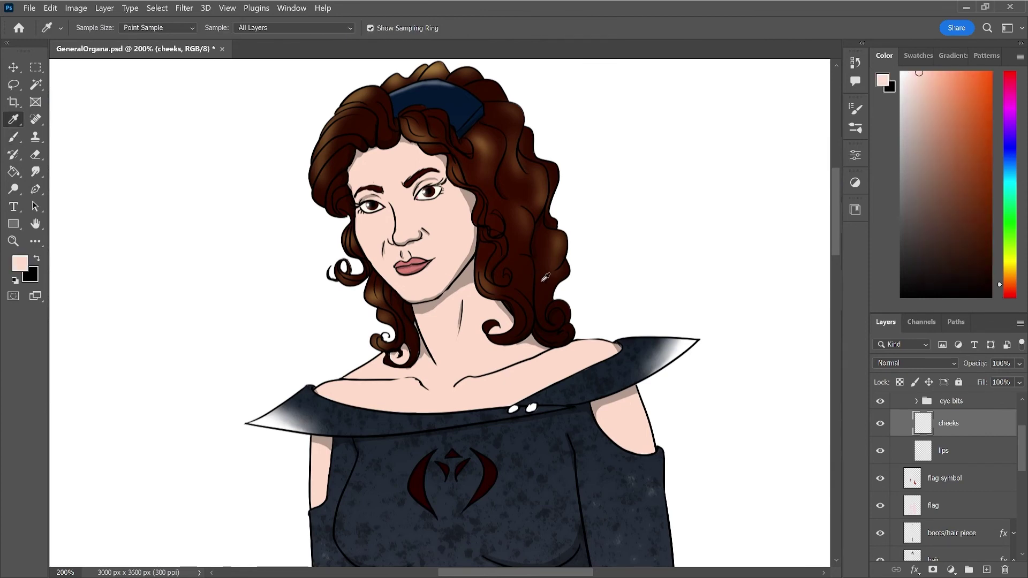
{"action": "left_click", "coordinate": [421, 256]}
{"action": "key", "text": "b"}
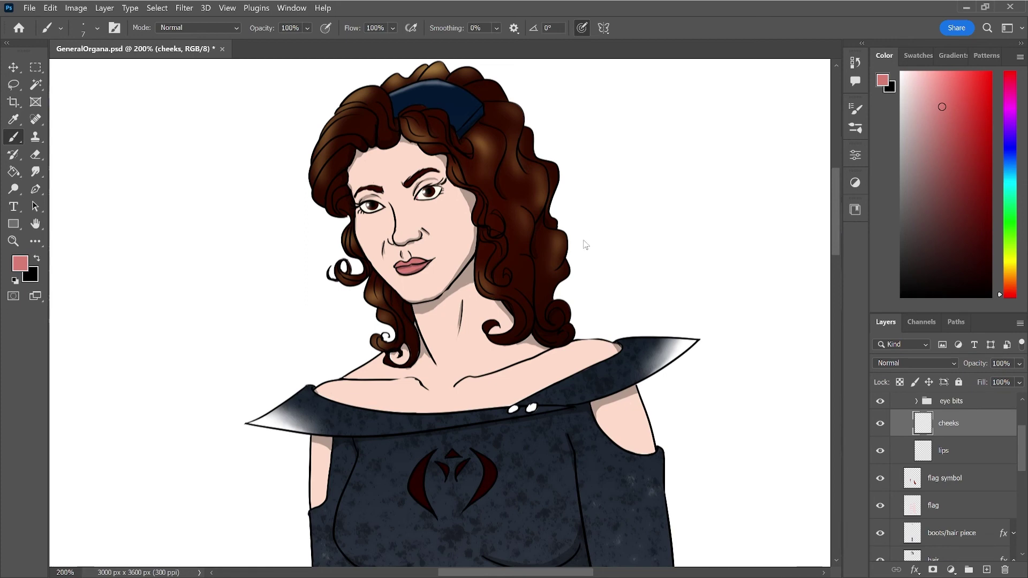
{"action": "left_click", "coordinate": [450, 214]}
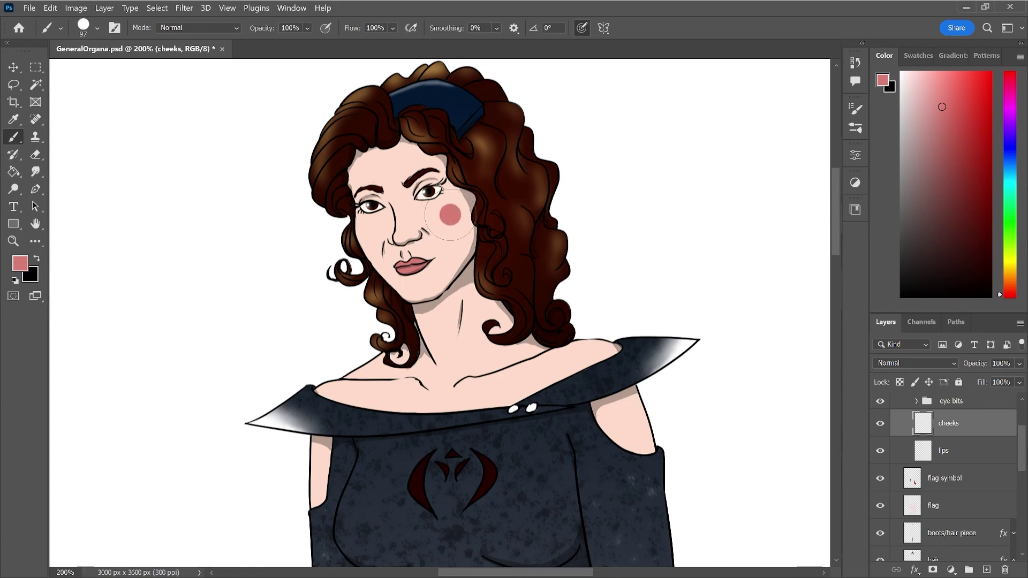
{"action": "left_click", "coordinate": [363, 231]}
{"action": "key", "text": "ctrl+z"}
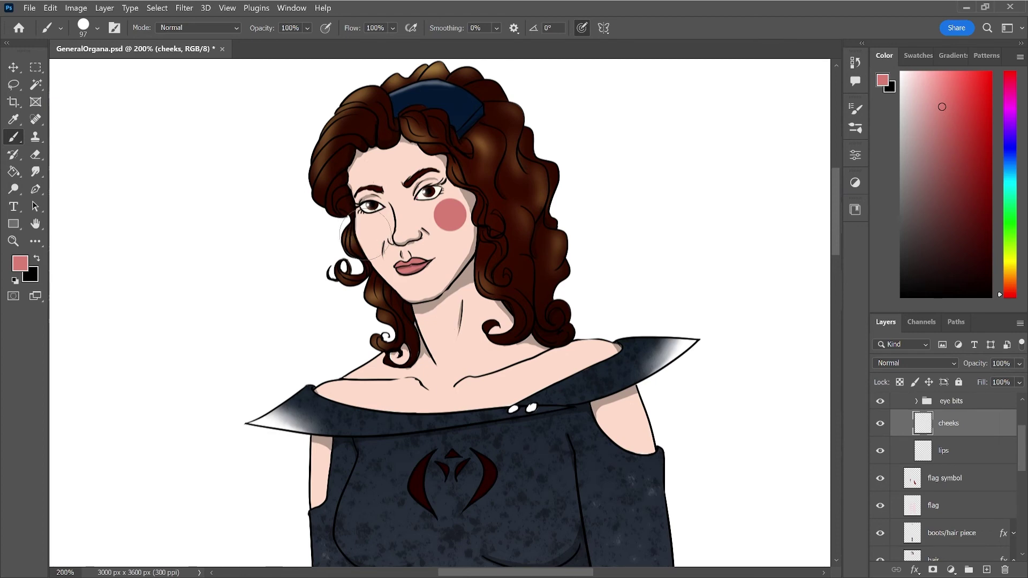
{"action": "left_click", "coordinate": [365, 233]}
- Smudge both cheek blush dots with an enlarged smudge brush so they blend into the skin
{"action": "key", "text": "e"}
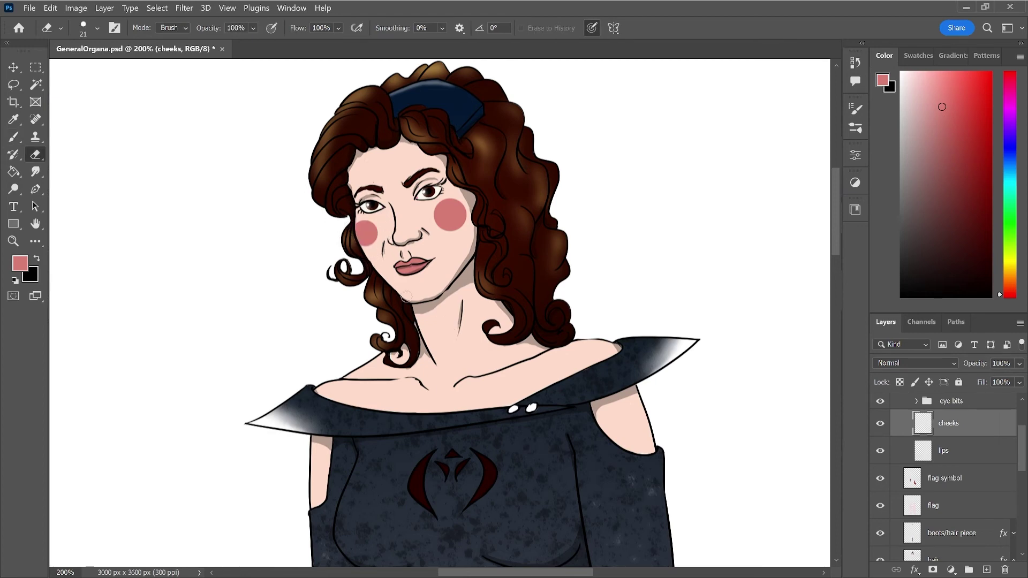
{"action": "key", "text": "r"}
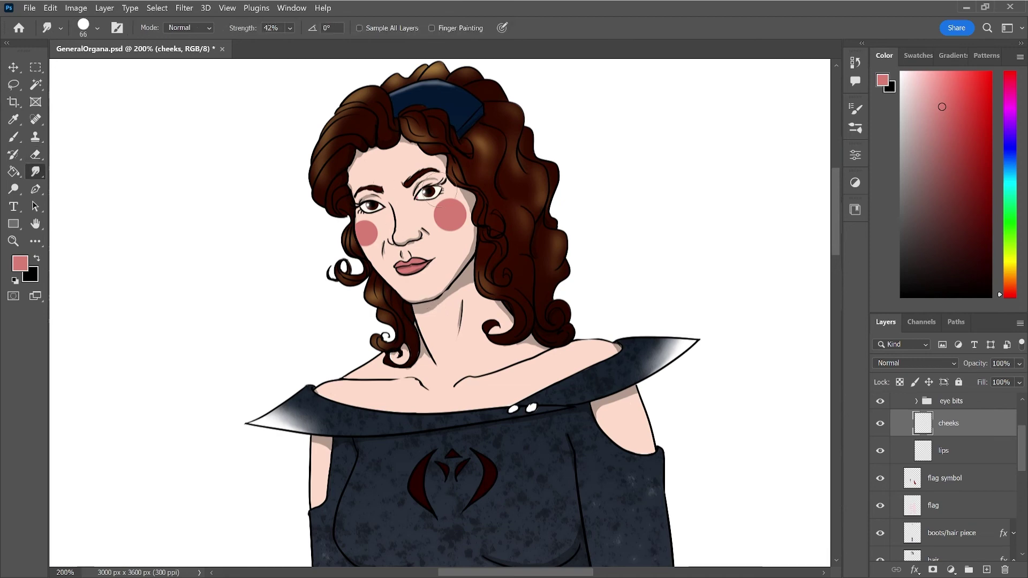
{"action": "key", "text": "bracketright"}
{"action": "key", "text": "bracketright"}
{"action": "key", "text": "bracketright"}
{"action": "left_click_drag", "start_coordinate": [454, 218], "coordinate": [448, 219]}
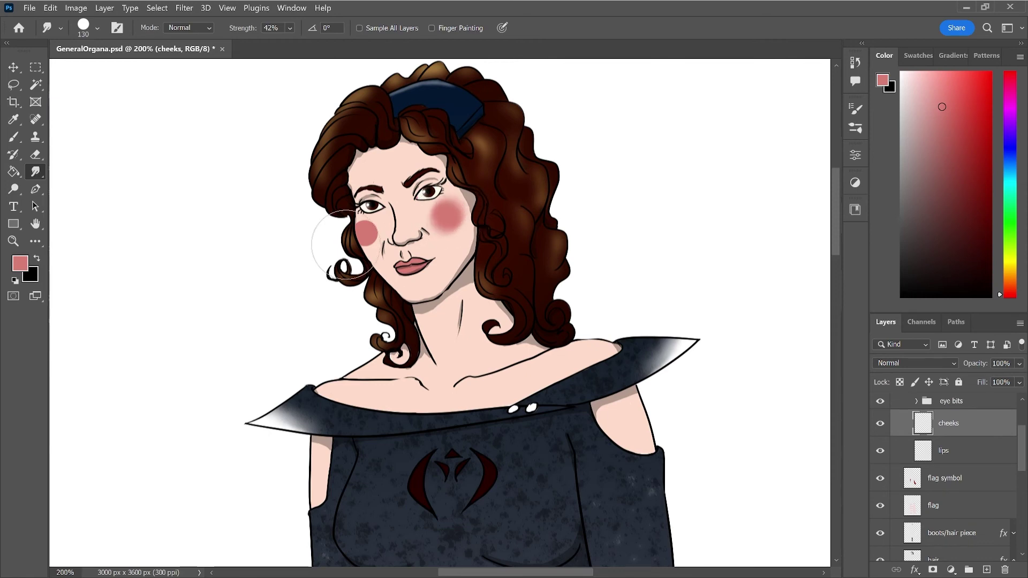
{"action": "left_click_drag", "start_coordinate": [370, 231], "coordinate": [364, 238]}
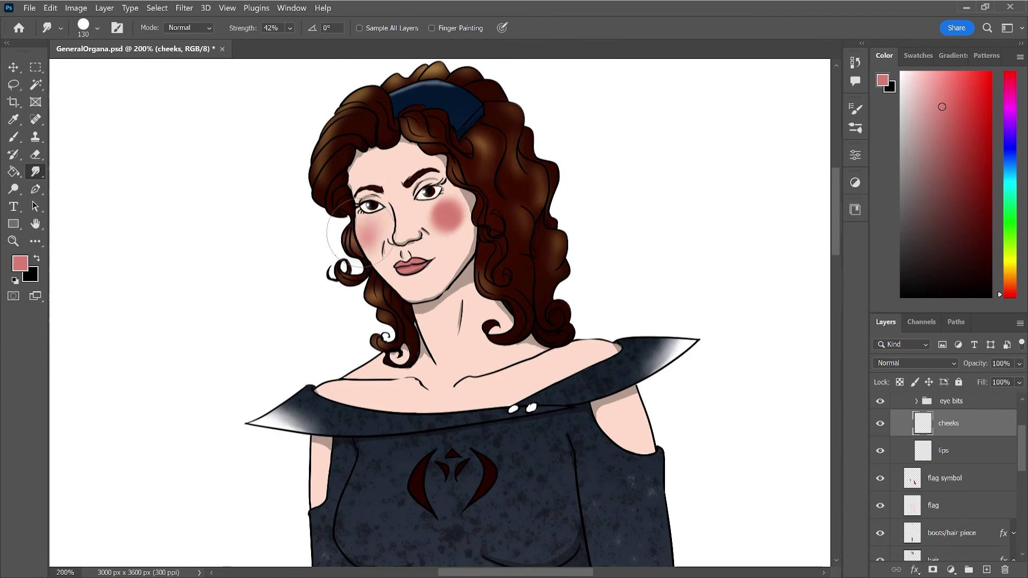
{"action": "left_click_drag", "start_coordinate": [447, 216], "coordinate": [446, 207]}
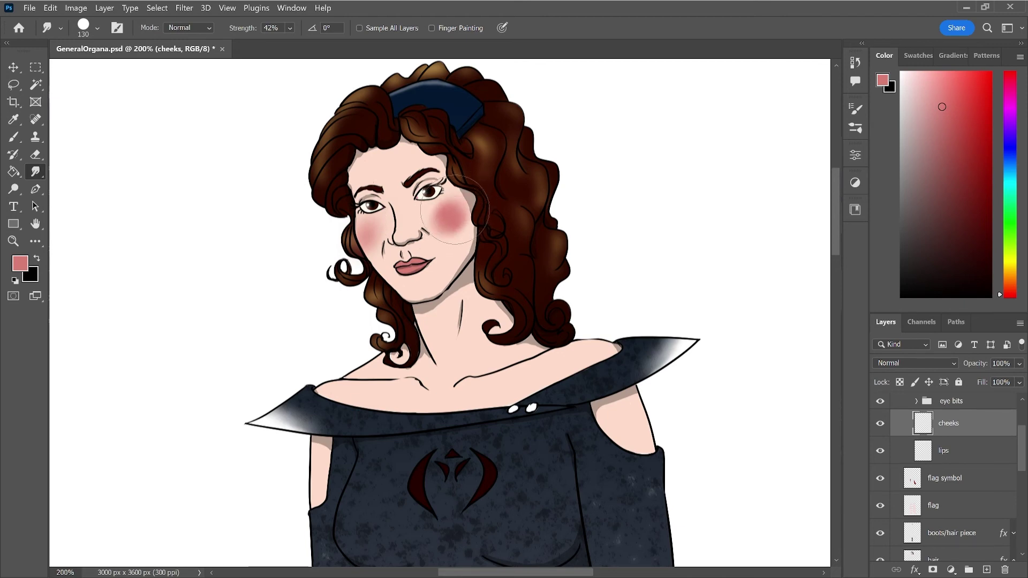
{"action": "left_click_drag", "start_coordinate": [450, 205], "coordinate": [456, 210]}
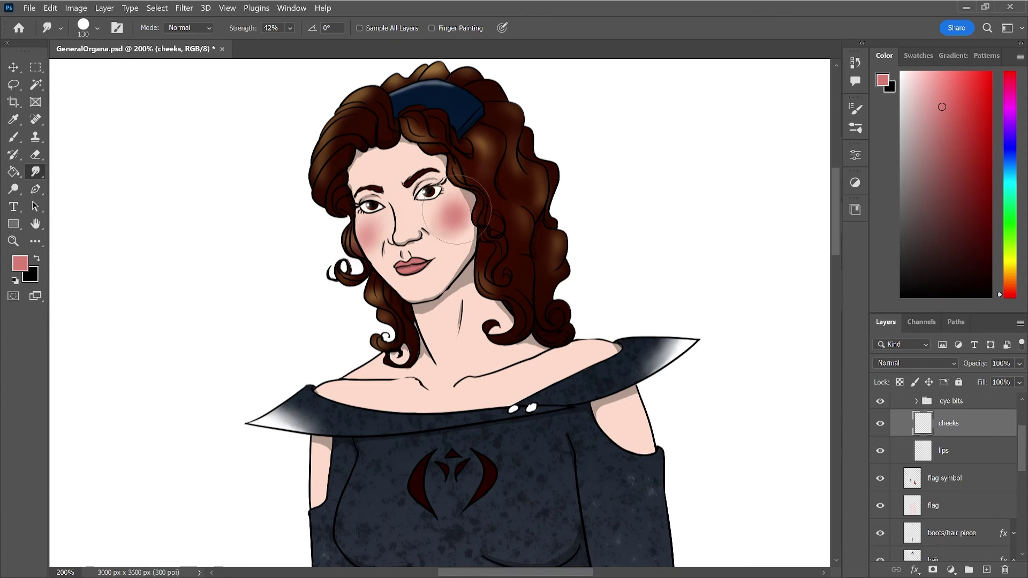
{"action": "mouse_move", "coordinate": [456, 209]}
{"action": "left_mouse_down"}
{"action": "mouse_move", "coordinate": [439, 219]}
{"action": "mouse_move", "coordinate": [456, 214]}
{"action": "mouse_move", "coordinate": [452, 246]}
{"action": "left_mouse_up"}
{"action": "left_click_drag", "start_coordinate": [451, 249], "coordinate": [454, 243]}
{"action": "left_click_drag", "start_coordinate": [376, 272], "coordinate": [386, 274]}
{"action": "left_click_drag", "start_coordinate": [471, 211], "coordinate": [456, 220]}
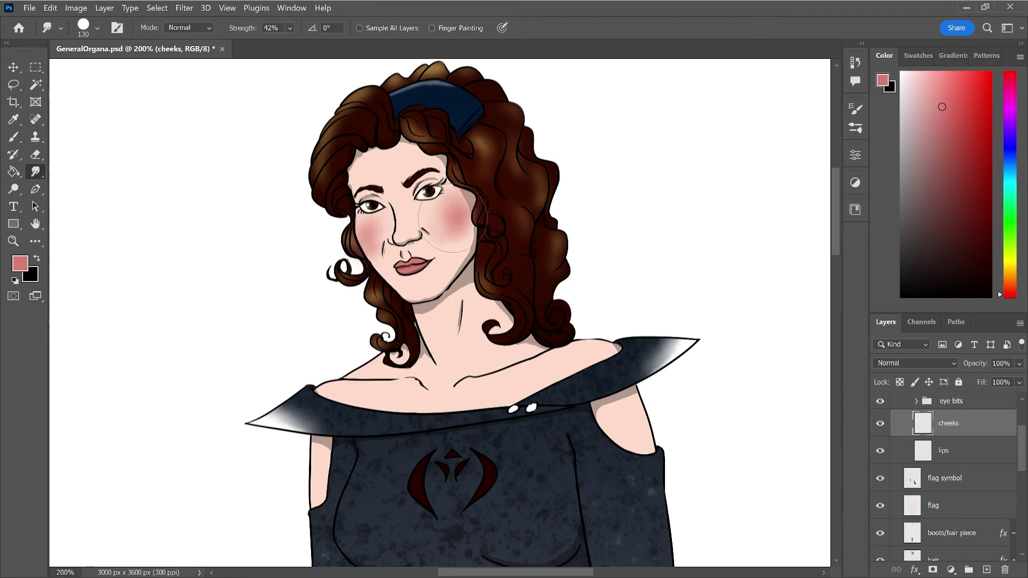
{"action": "left_click_drag", "start_coordinate": [348, 236], "coordinate": [362, 241]}
{"action": "scroll", "coordinate": [1024, 444], "scroll_direction": "up", "scroll_amount": 3}
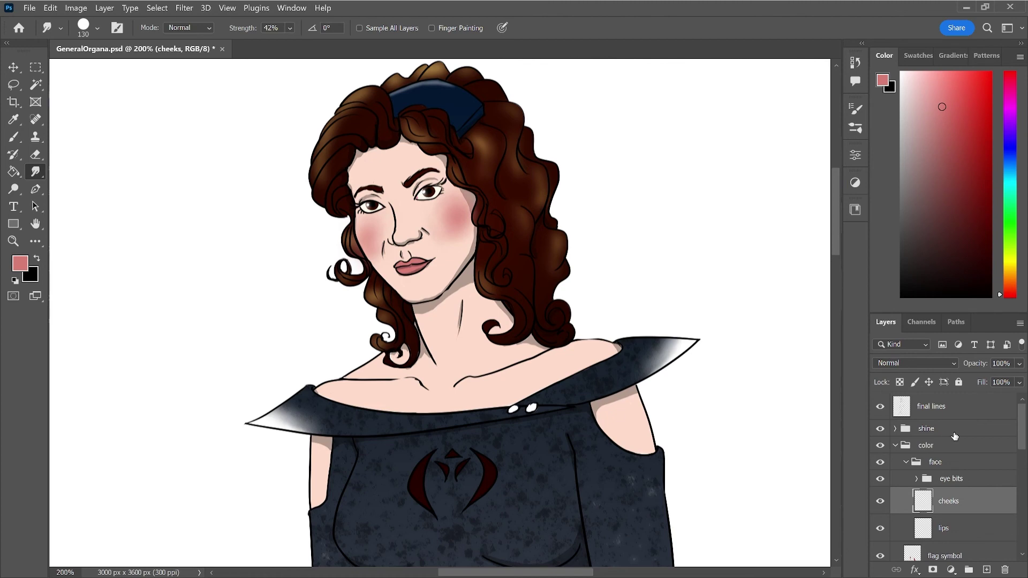
- Magic-wand select the area around the figure on the final lines layer, then deselect on the cheeks layer
{"action": "left_click", "coordinate": [979, 415]}
{"action": "key", "text": "w"}
{"action": "left_click", "coordinate": [685, 232]}
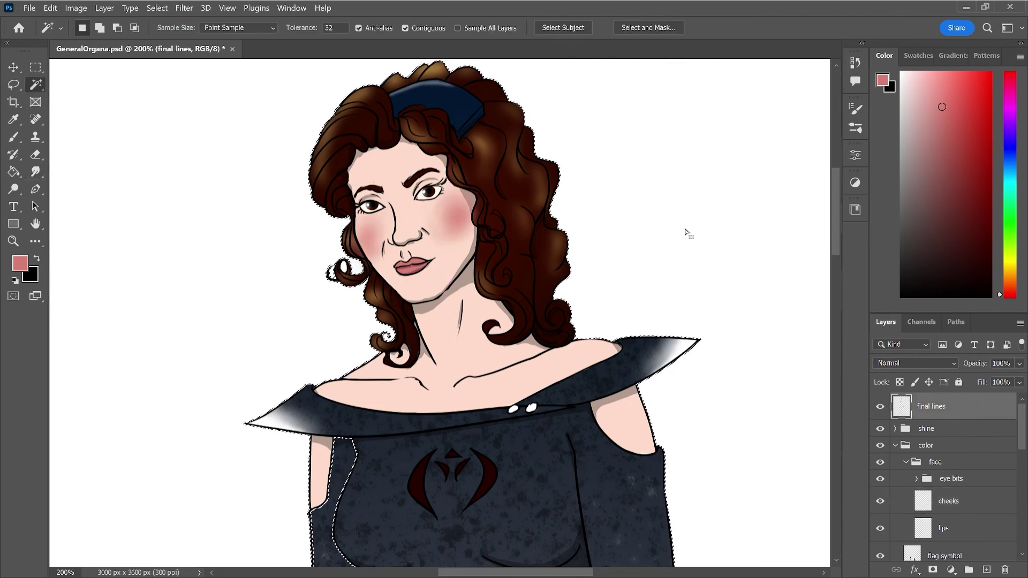
{"action": "left_click", "coordinate": [942, 502]}
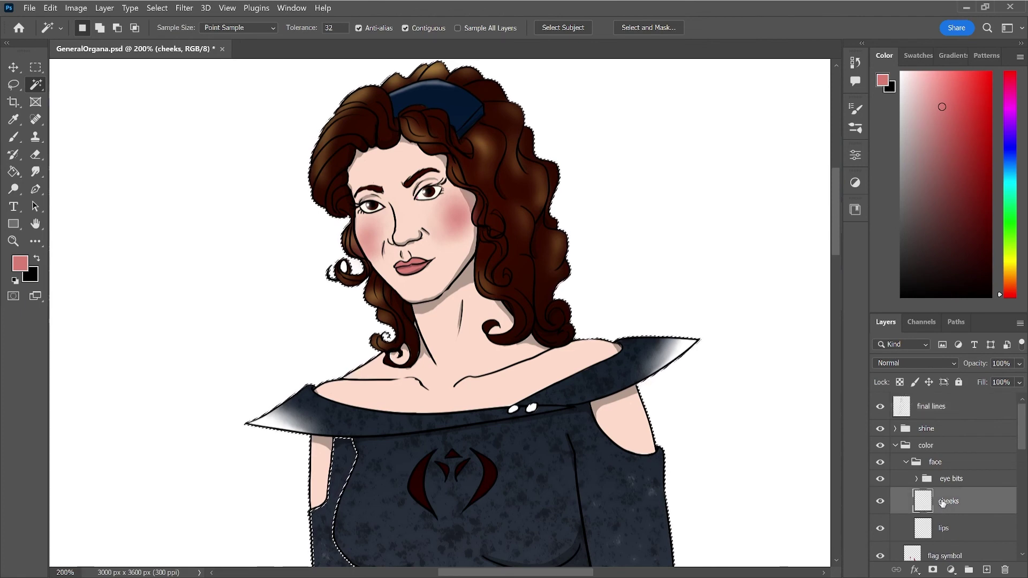
{"action": "key", "text": "l"}
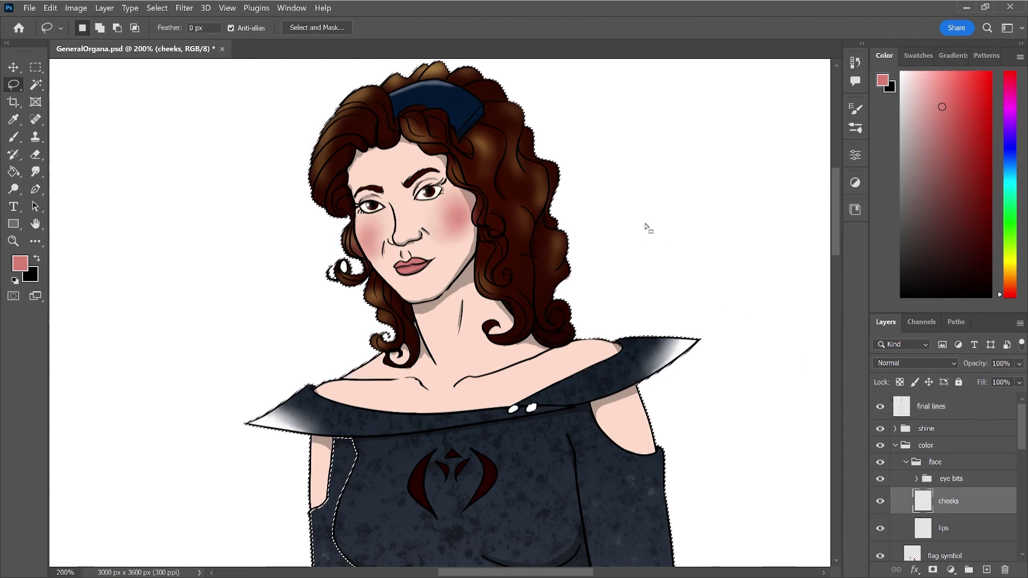
{"action": "key", "text": "ctrl+d"}
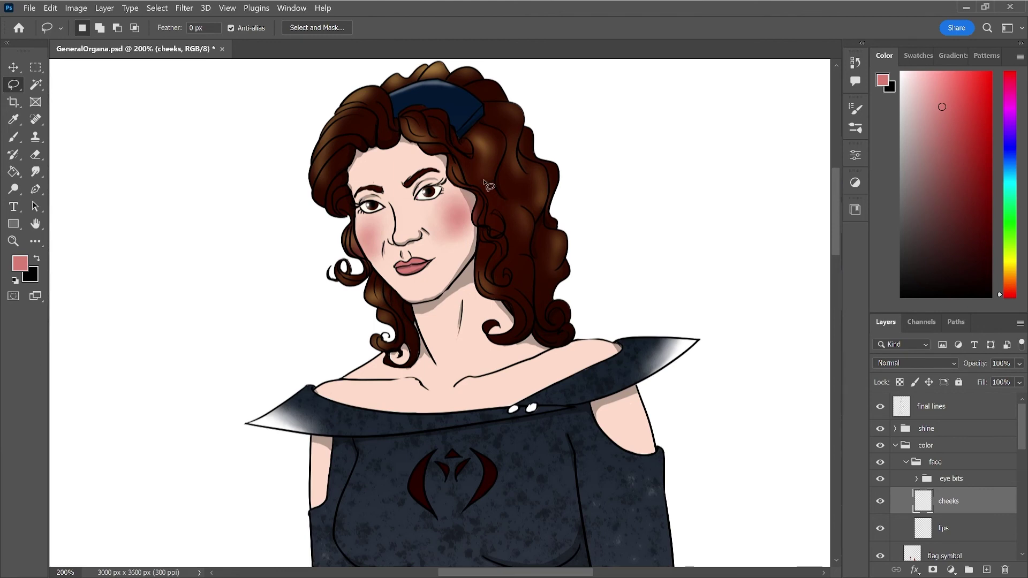
{"action": "key", "text": "e"}
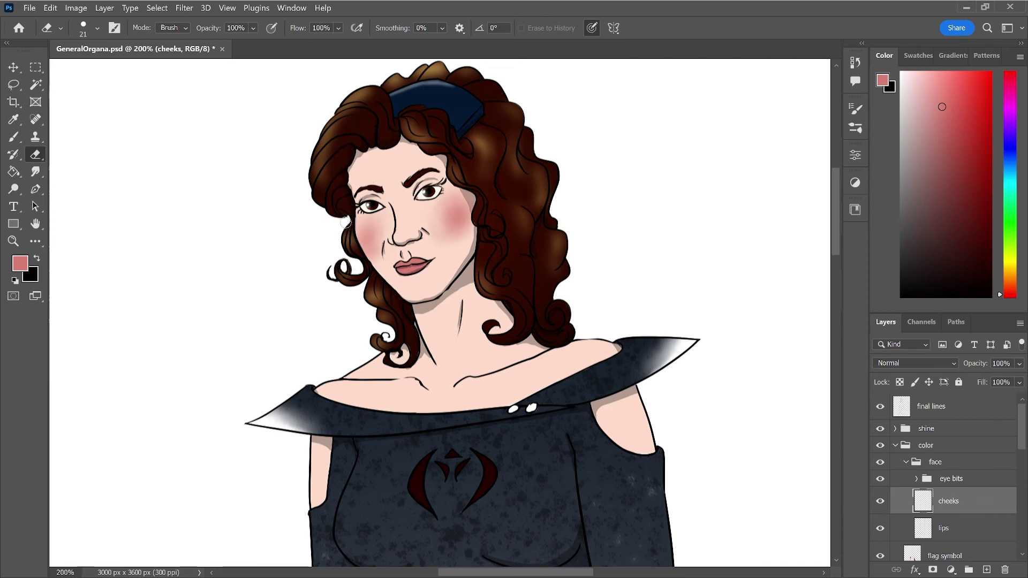
- Lower the cheeks layer opacity to 58% and zoom out to view the whole figure
{"action": "key", "text": "ctrl+minus"}
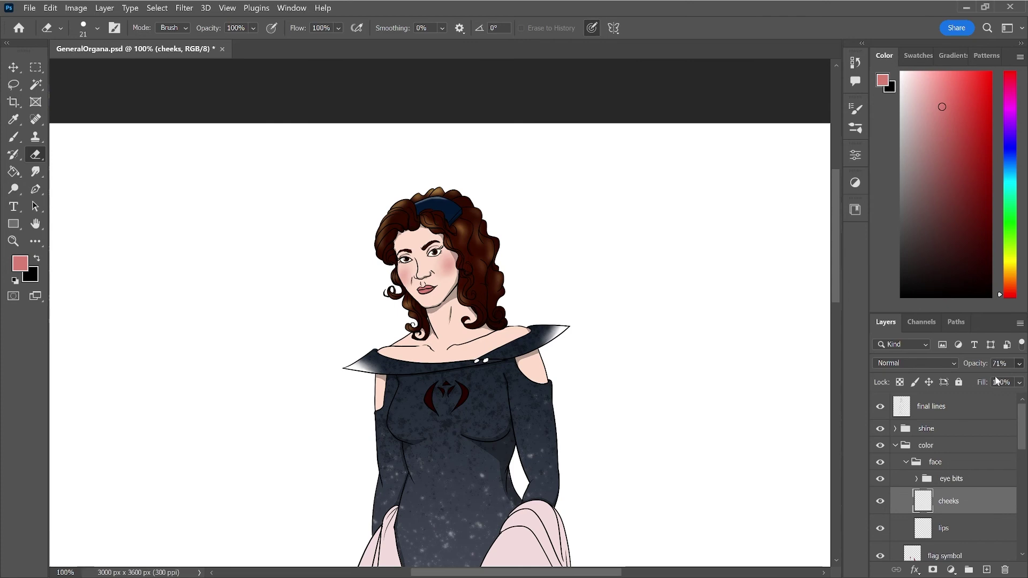
{"action": "left_click_drag", "start_coordinate": [997, 375], "coordinate": [990, 374]}
{"action": "left_click_drag", "start_coordinate": [833, 265], "coordinate": [836, 287]}
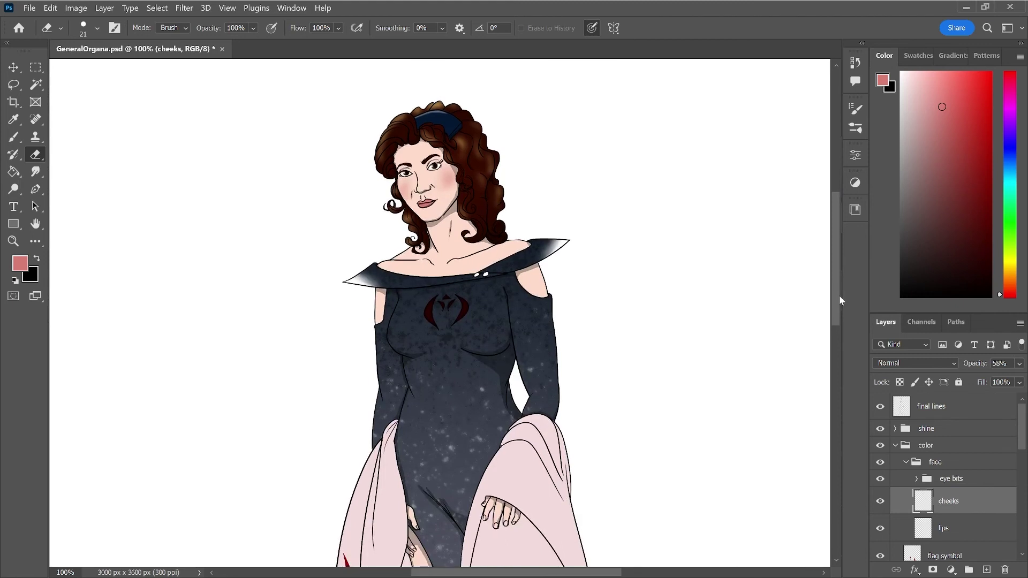
{"action": "key", "text": "ctrl+minus"}
{"action": "key", "text": "ctrl+minus"}
{"action": "key", "text": "ctrl+minus"}
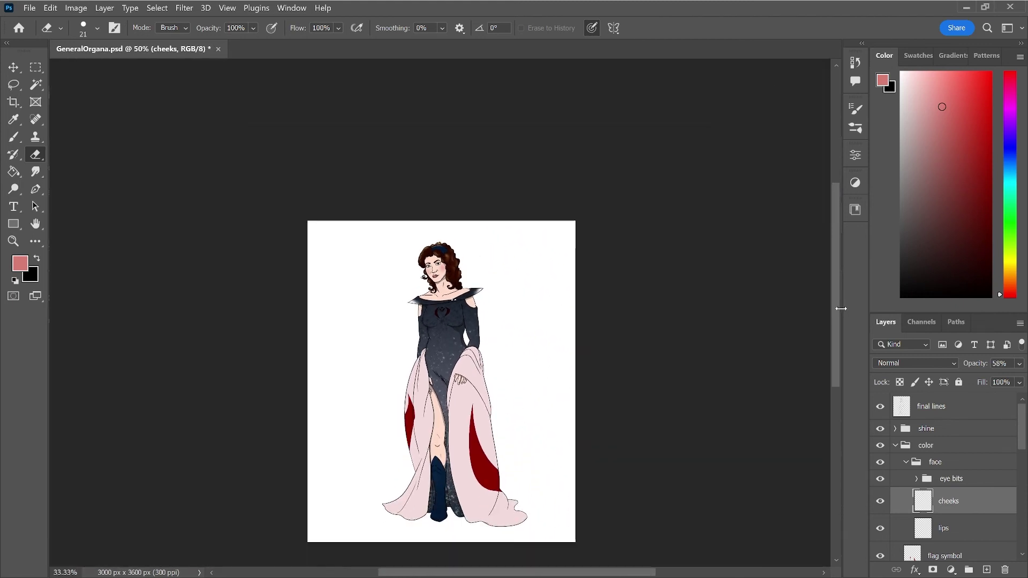
{"action": "left_click_drag", "start_coordinate": [837, 299], "coordinate": [839, 323]}
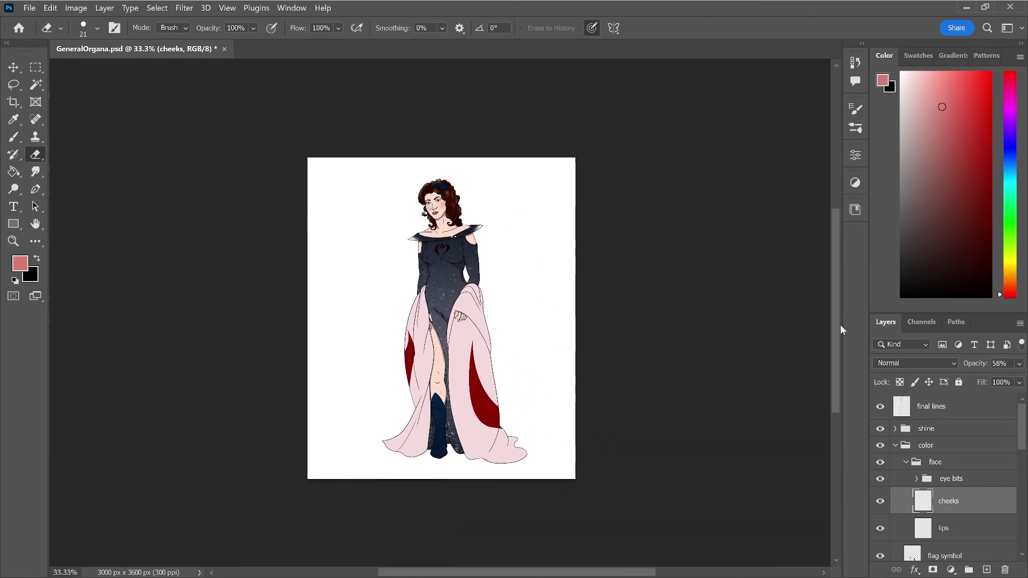
- Save the illustration with Ctrl+S
{"action": "key", "text": "ctrl+s"}
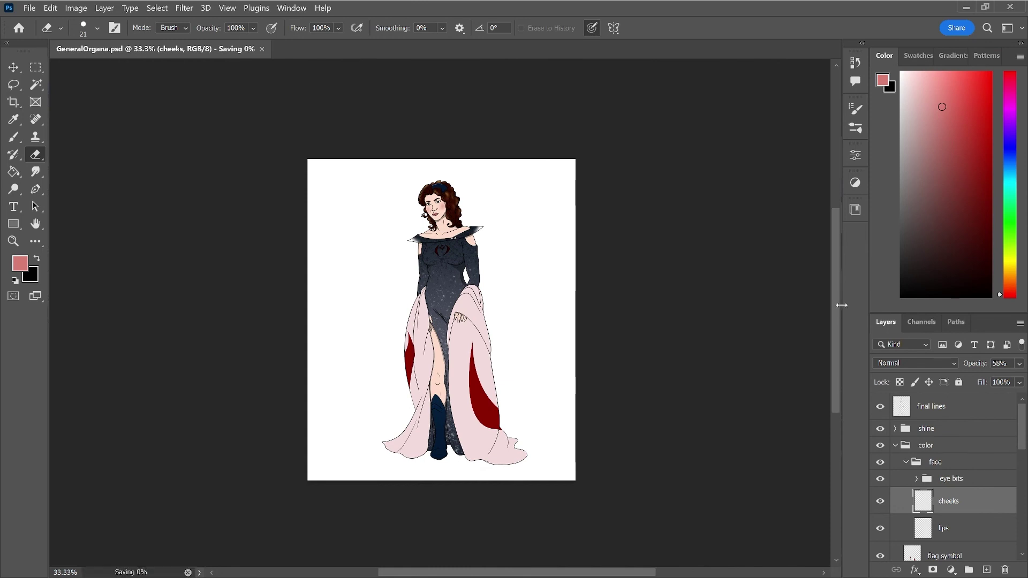
{"action": "scroll", "coordinate": [942, 519], "scroll_direction": "down", "scroll_amount": 3}
{"action": "scroll", "coordinate": [942, 519], "scroll_direction": "down", "scroll_amount": 2}
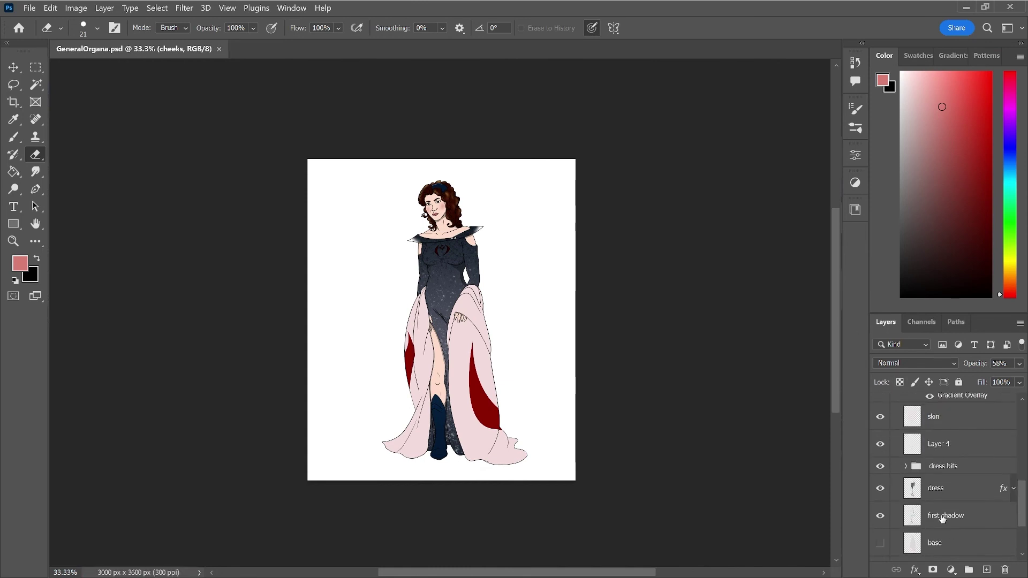
{"action": "scroll", "coordinate": [942, 520], "scroll_direction": "down", "scroll_amount": 2}
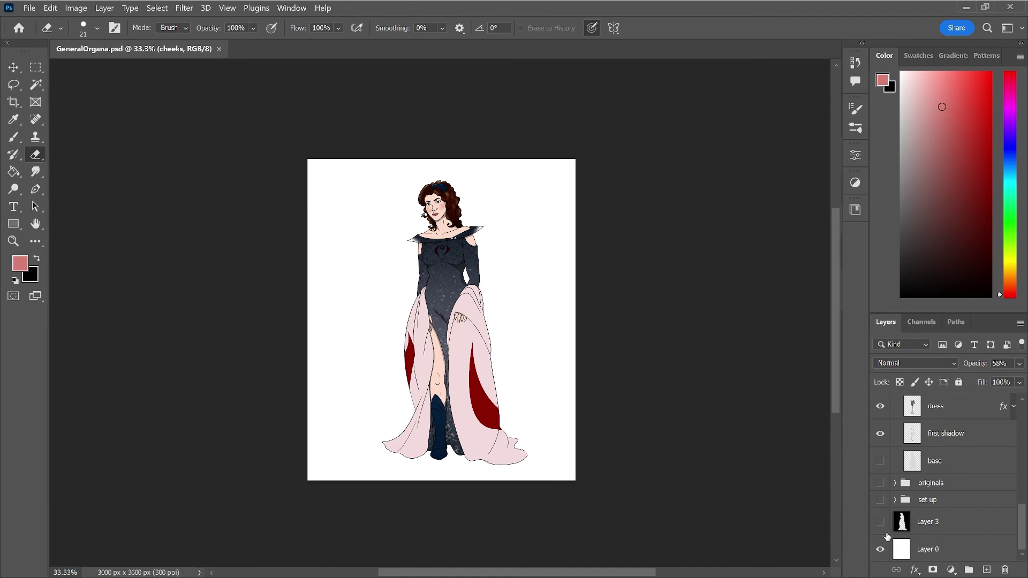
- Add a new empty layer, Layer 12, above Layer 0
{"action": "left_click", "coordinate": [945, 552]}
{"action": "left_click", "coordinate": [986, 569]}
{"action": "key", "text": "l"}
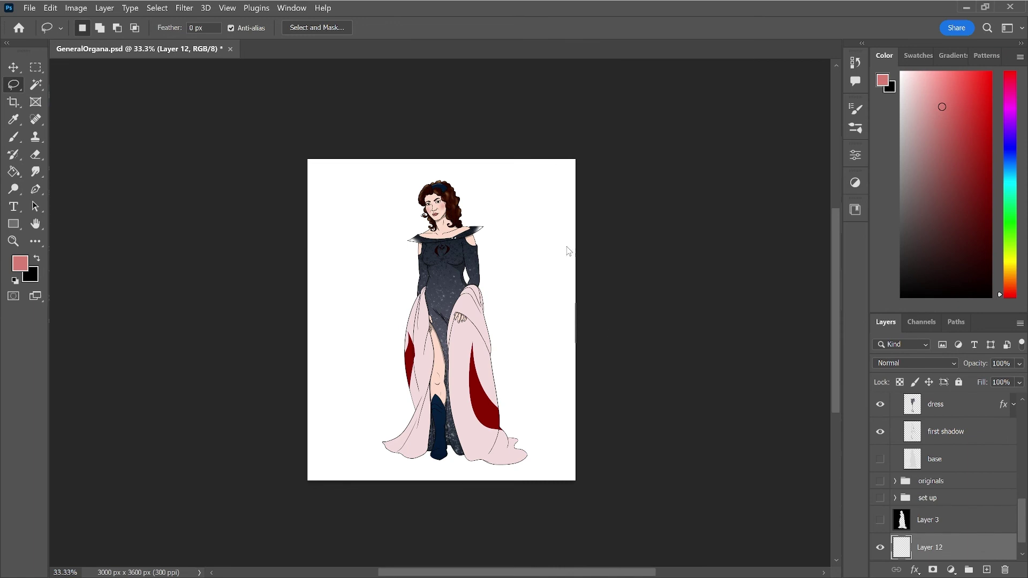
{"action": "scroll", "coordinate": [954, 434], "scroll_direction": "up", "scroll_amount": 5}
{"action": "scroll", "coordinate": [964, 440], "scroll_direction": "up", "scroll_amount": 5}
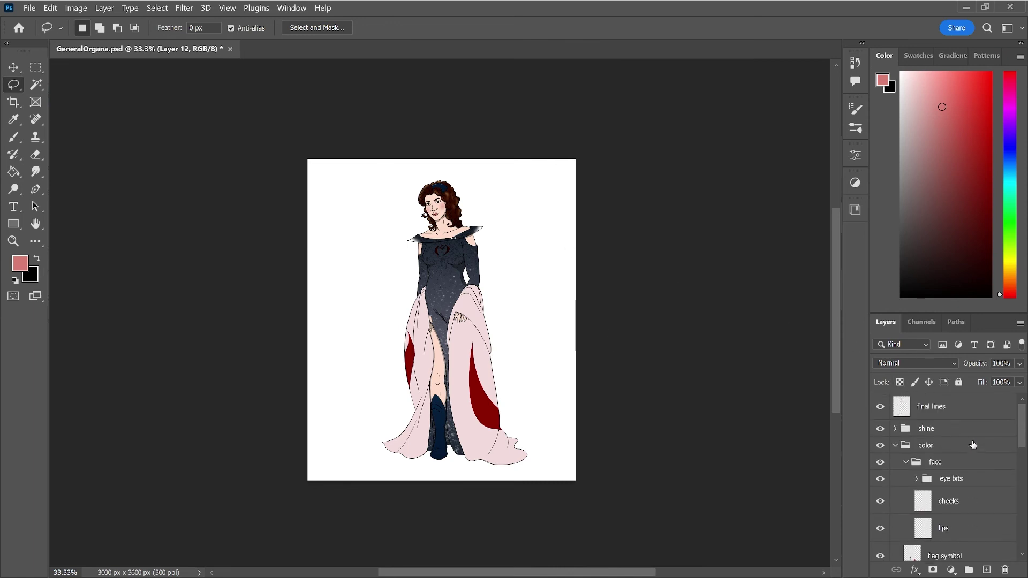
{"action": "scroll", "coordinate": [973, 444], "scroll_direction": "down", "scroll_amount": 5}
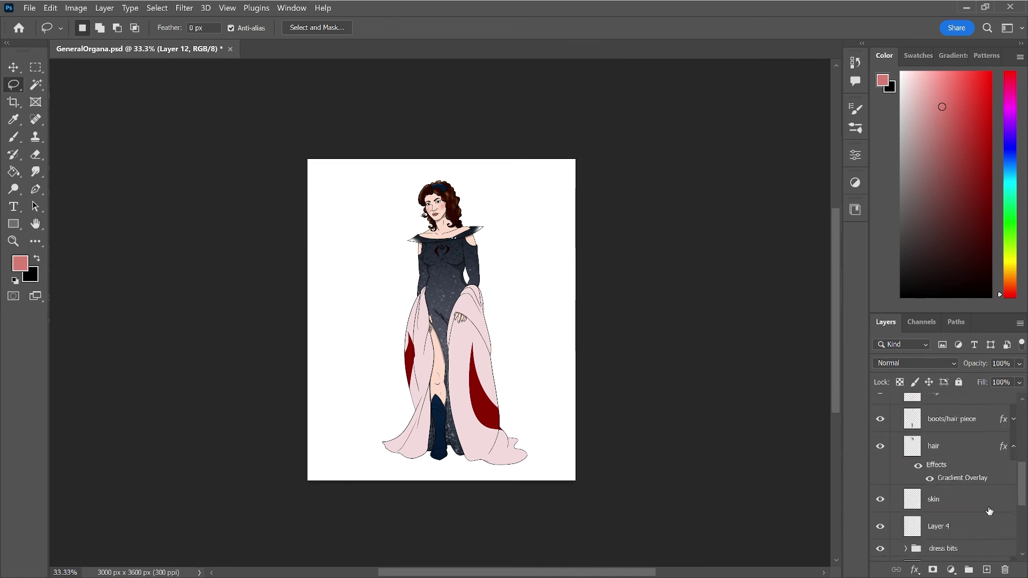
{"action": "scroll", "coordinate": [994, 494], "scroll_direction": "down", "scroll_amount": 2}
- Toggle the base layer's visibility to compare skin tones, leaving it hidden
{"action": "left_click", "coordinate": [953, 494]}
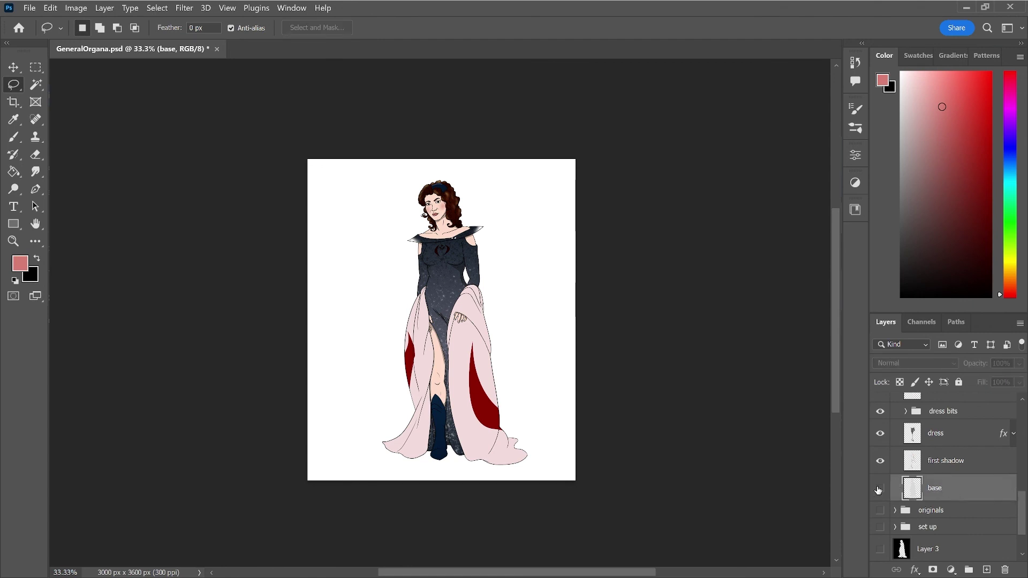
{"action": "left_click", "coordinate": [880, 488]}
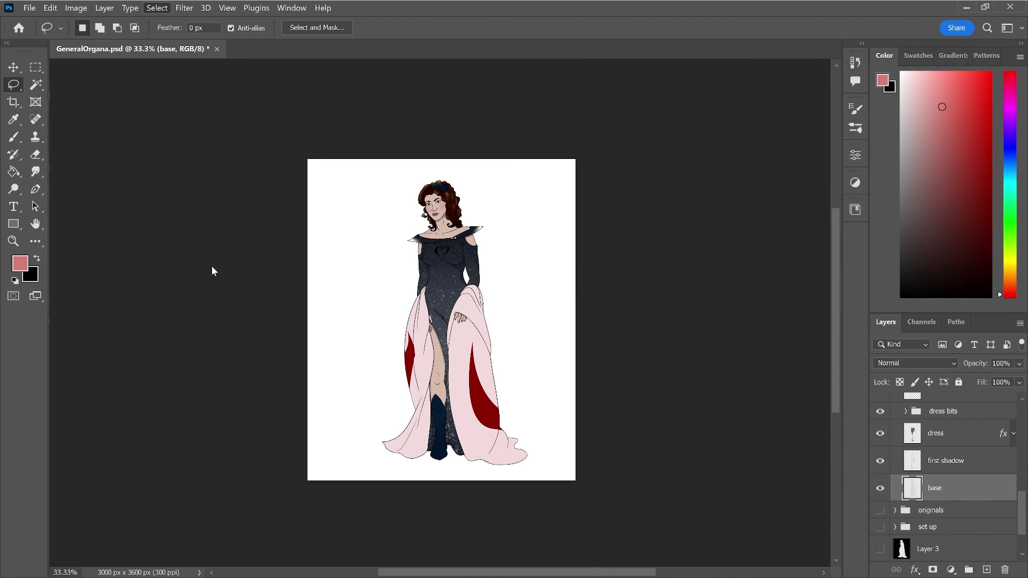
{"action": "key", "text": "ctrl+shift+d"}
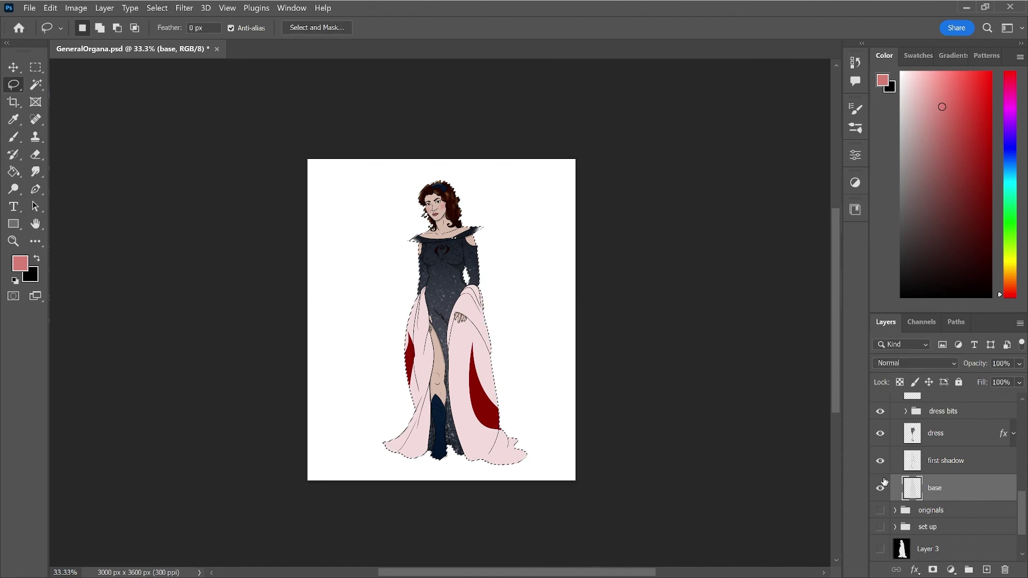
{"action": "key", "text": "ctrl+d"}
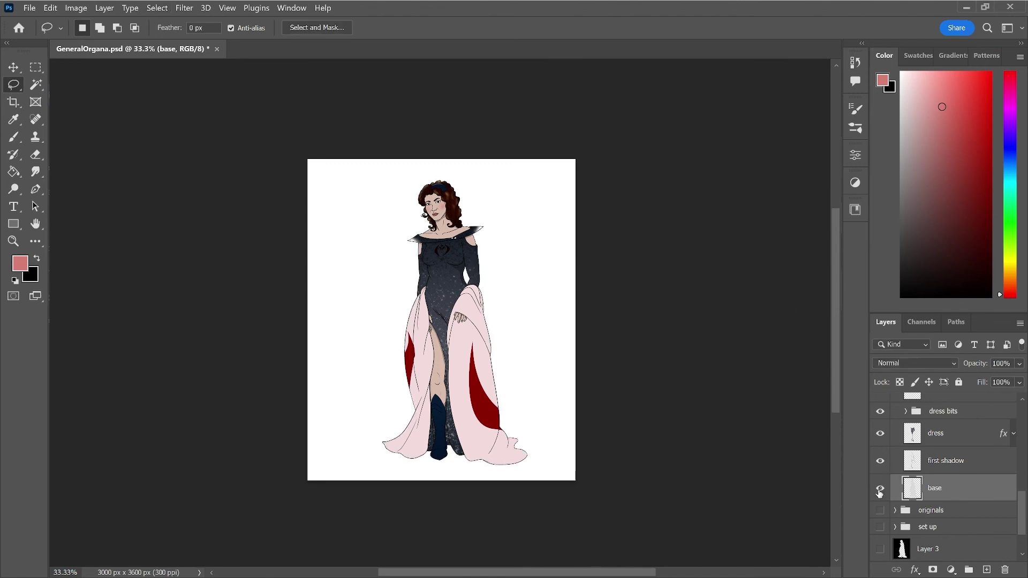
{"action": "left_click", "coordinate": [879, 488]}
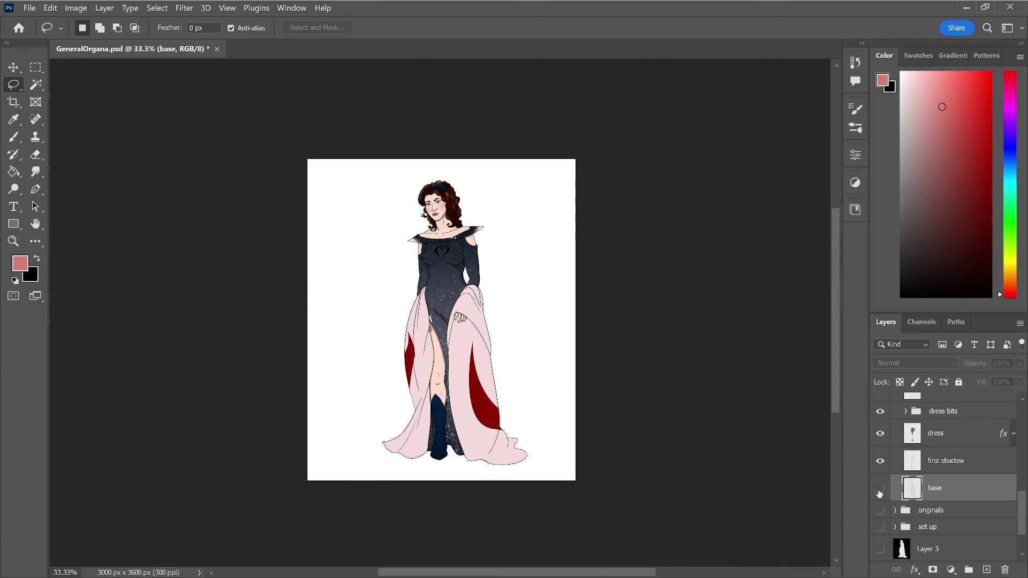
{"action": "left_click", "coordinate": [879, 488]}
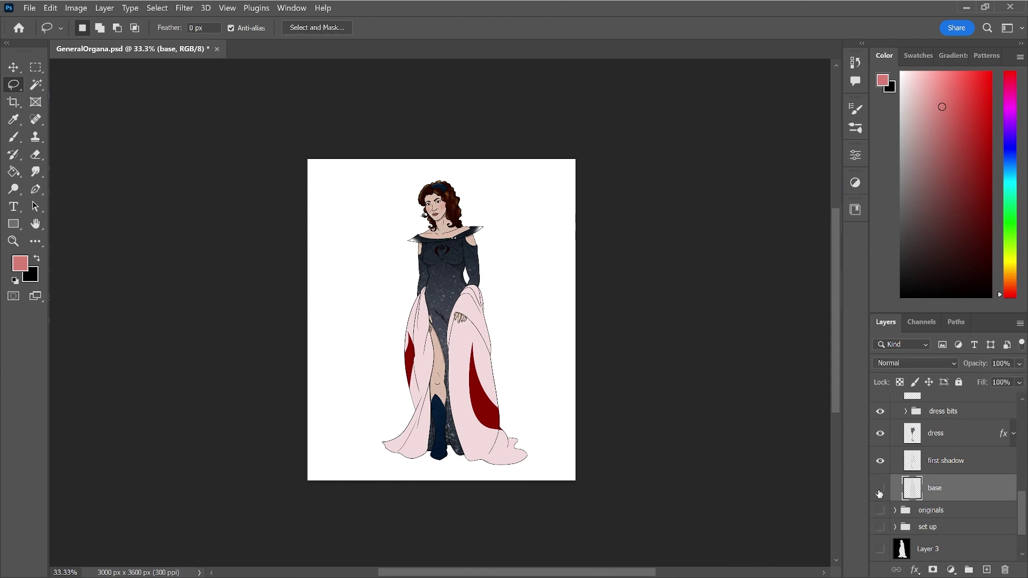
{"action": "left_click", "coordinate": [879, 488]}
{"action": "left_click", "coordinate": [880, 488]}
{"action": "left_click", "coordinate": [880, 489]}
- Add another empty layer, Layer 13, above Layer 12
{"action": "scroll", "coordinate": [962, 519], "scroll_direction": "down", "scroll_amount": 2}
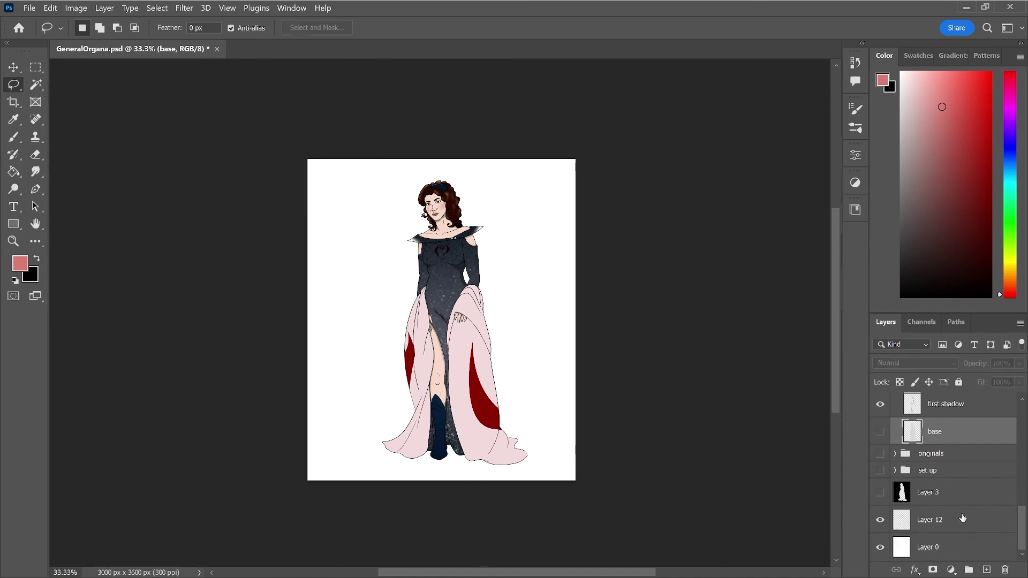
{"action": "left_click", "coordinate": [956, 527]}
{"action": "left_click", "coordinate": [879, 522]}
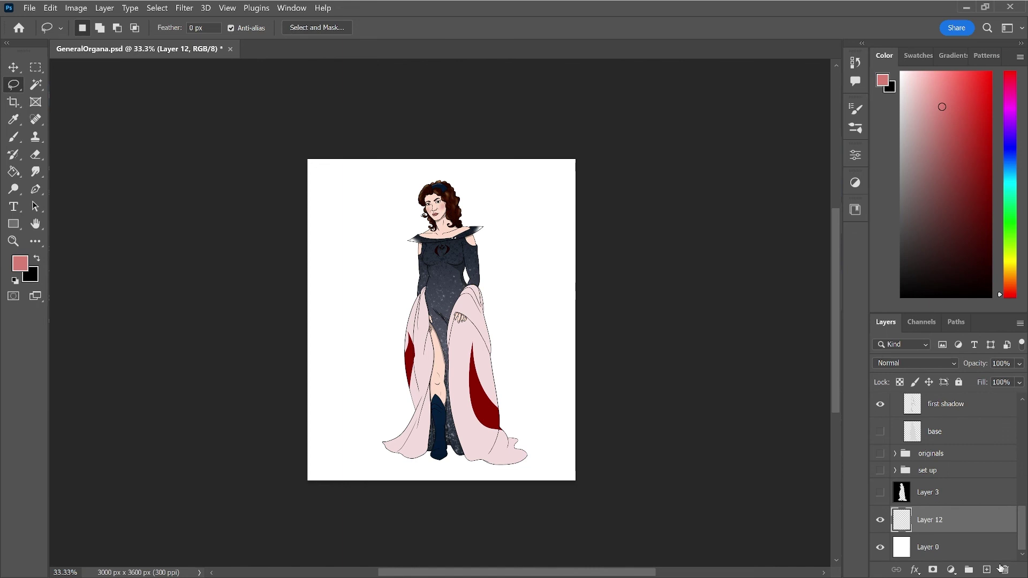
{"action": "left_click", "coordinate": [987, 569]}
- Reset colours to black and white, try a full black fill, then undo it
{"action": "key", "text": "g"}
{"action": "key", "text": "d"}
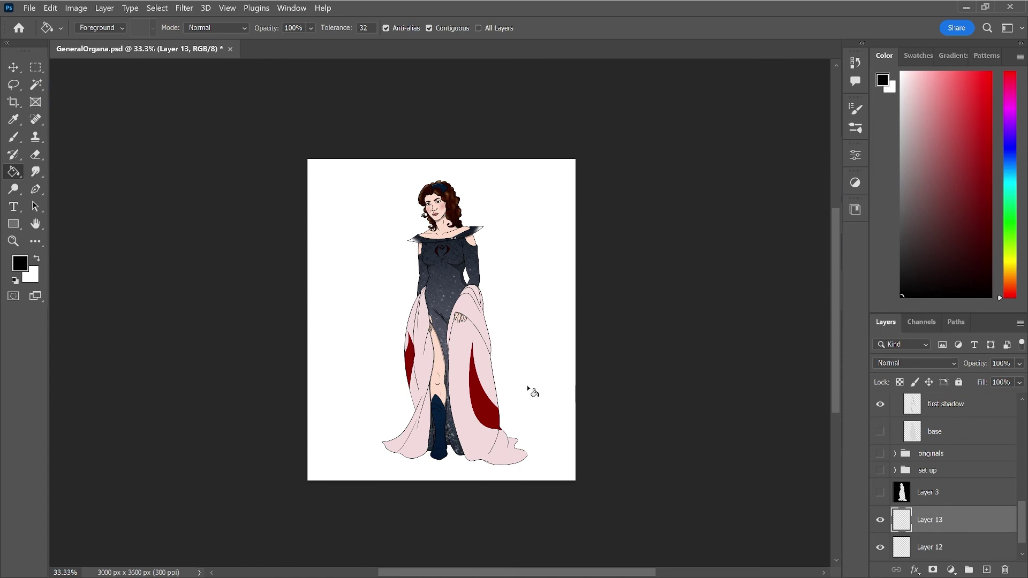
{"action": "key", "text": "alt+BackSpace"}
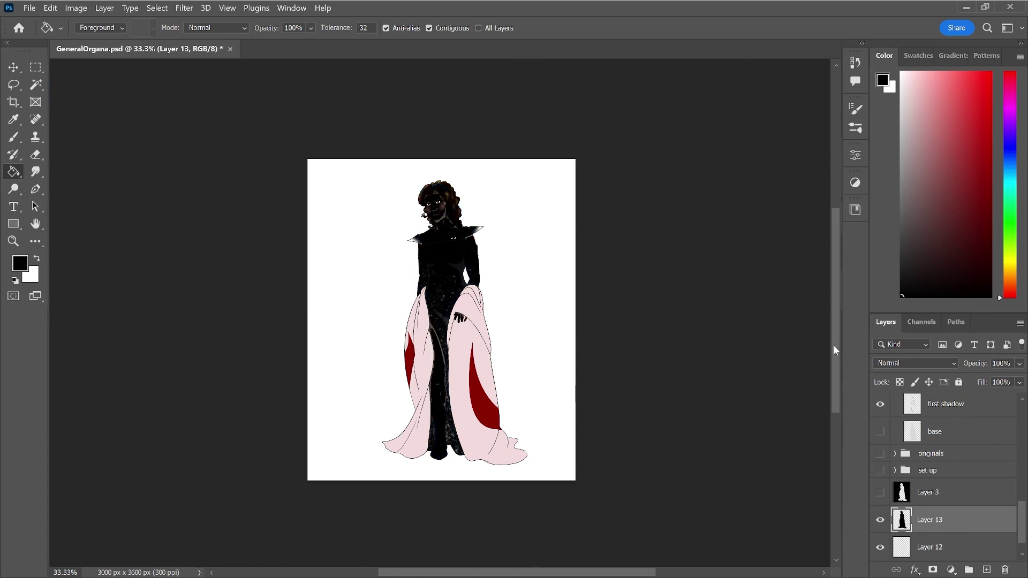
{"action": "key", "text": "ctrl+z"}
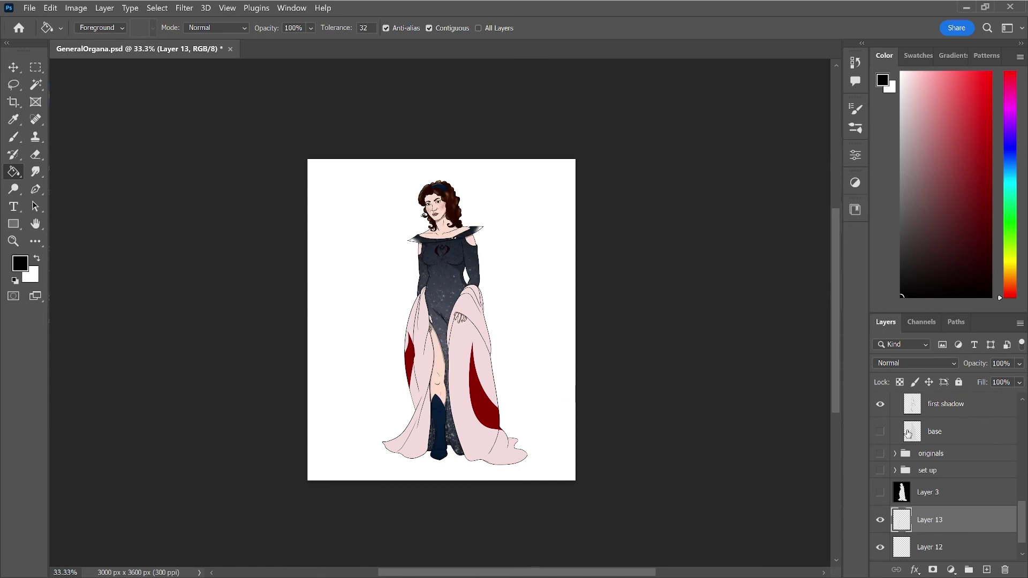
- Select the figure's silhouette, invert it, and fill the surrounding background black on Layer 13
{"action": "key", "text": "ctrl+shift+d"}
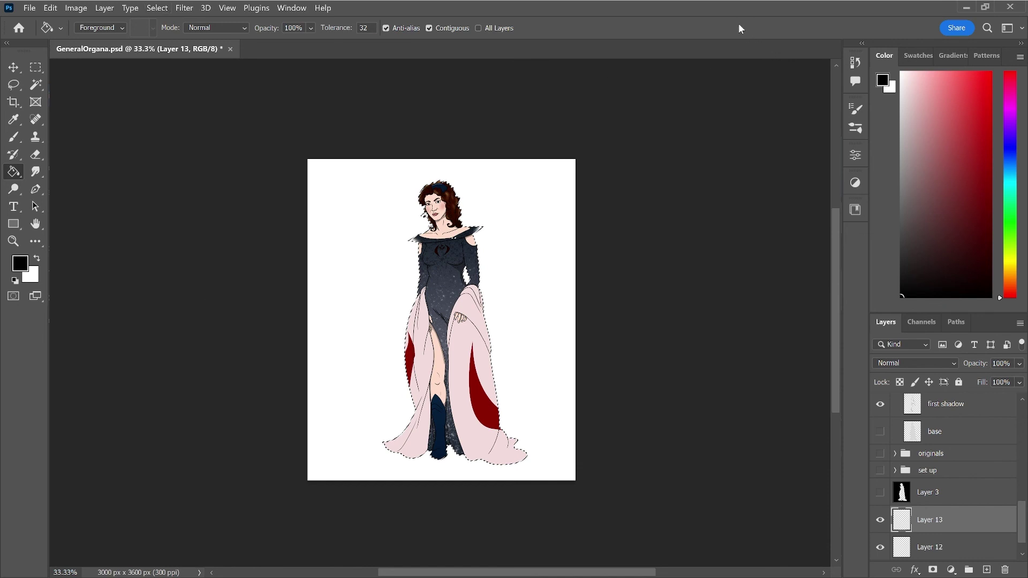
{"action": "key", "text": "l"}
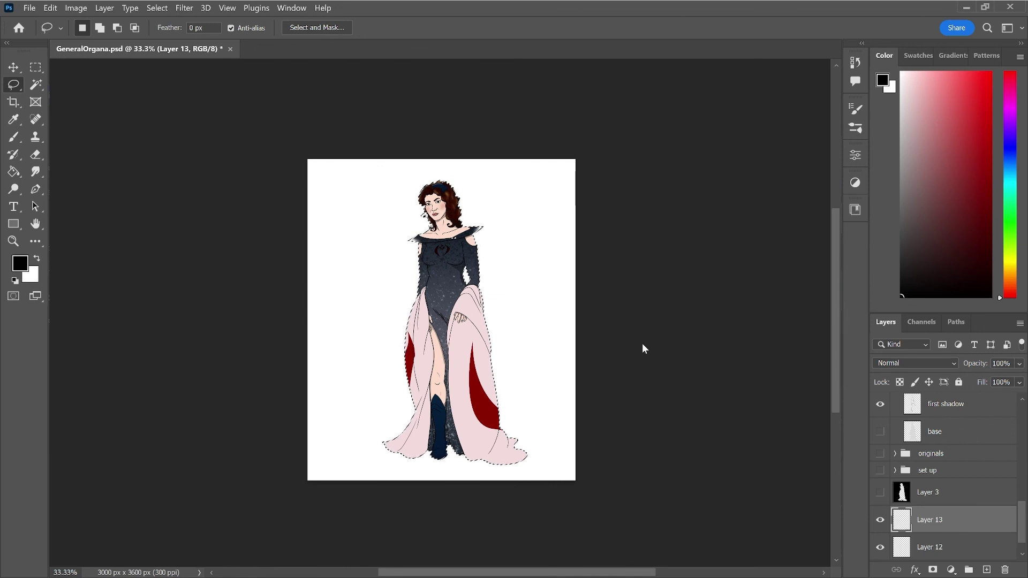
{"action": "key", "text": "ctrl+shift+i"}
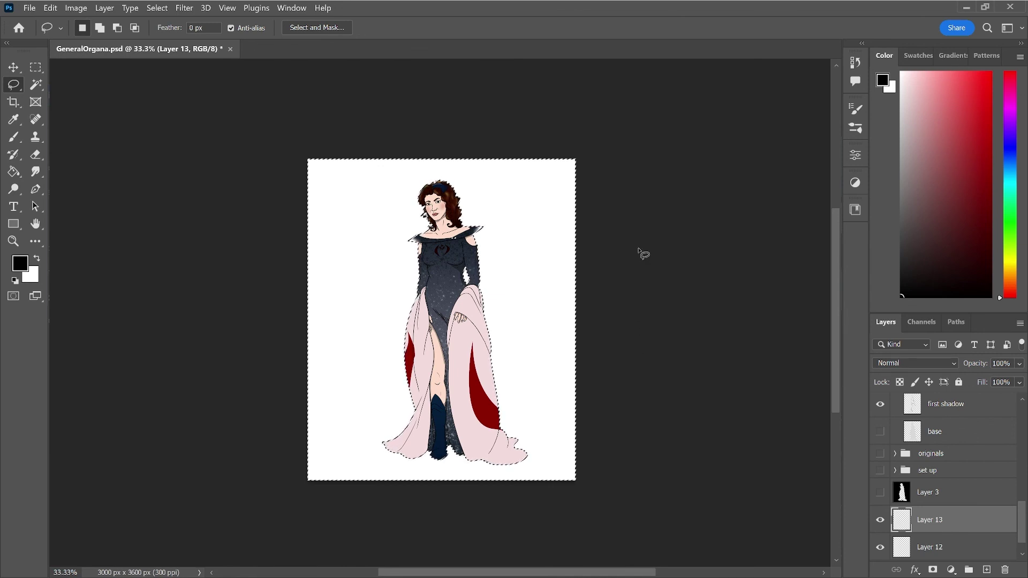
{"action": "key", "text": "g"}
{"action": "left_click", "coordinate": [481, 245]}
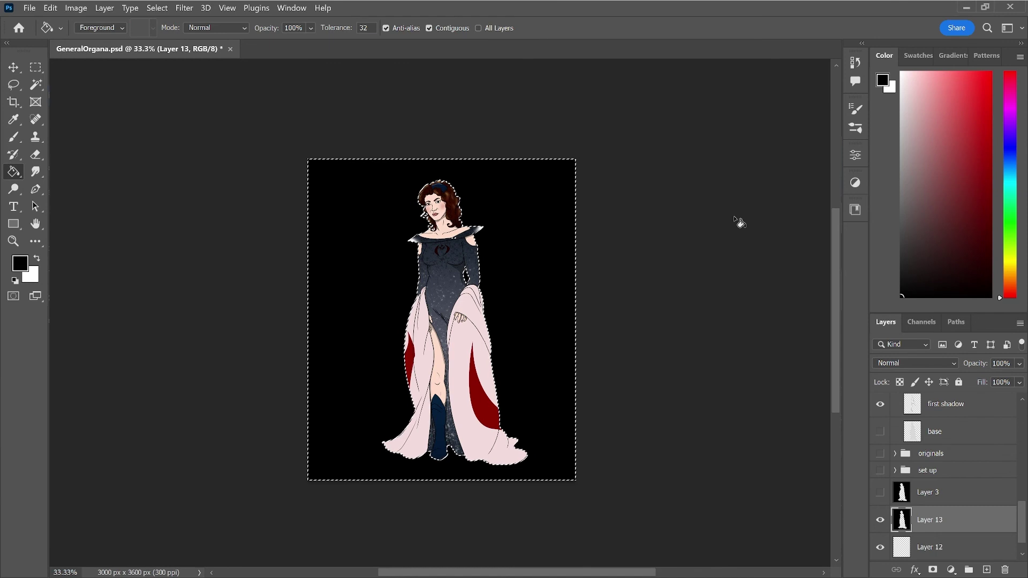
{"action": "key", "text": "ctrl+d"}
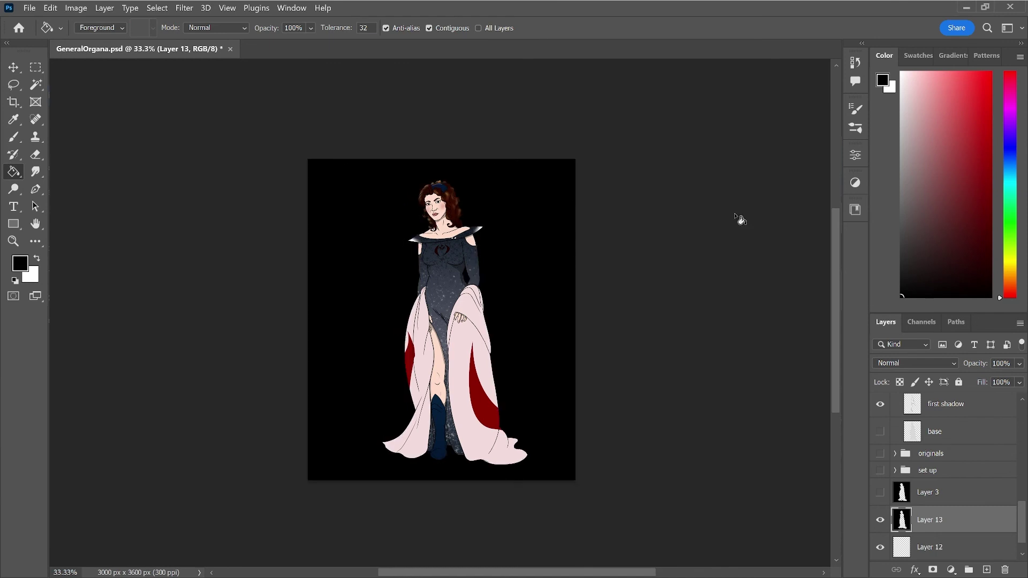
{"action": "key", "text": "ctrl+plus"}
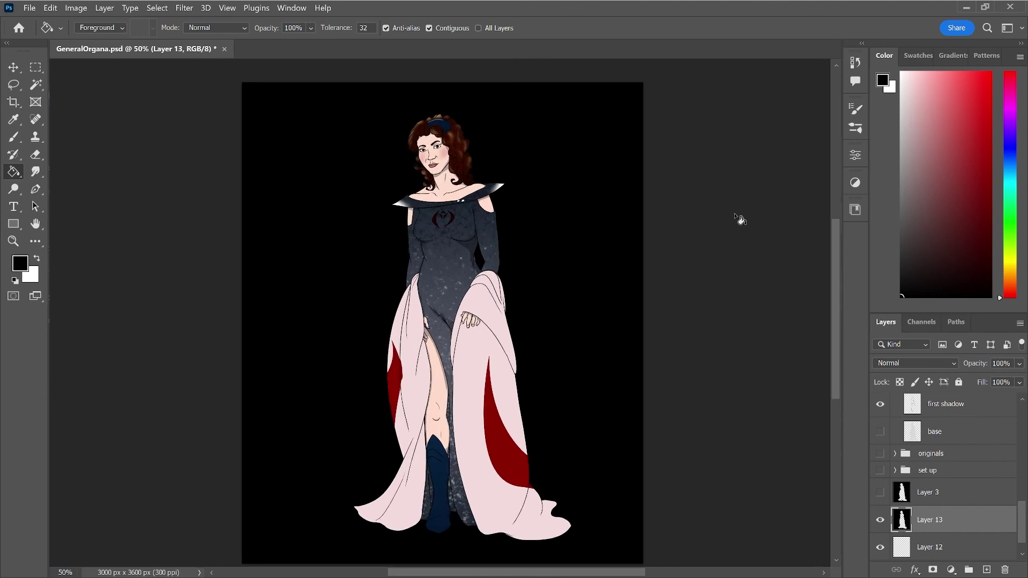
{"action": "key", "text": "ctrl+minus"}
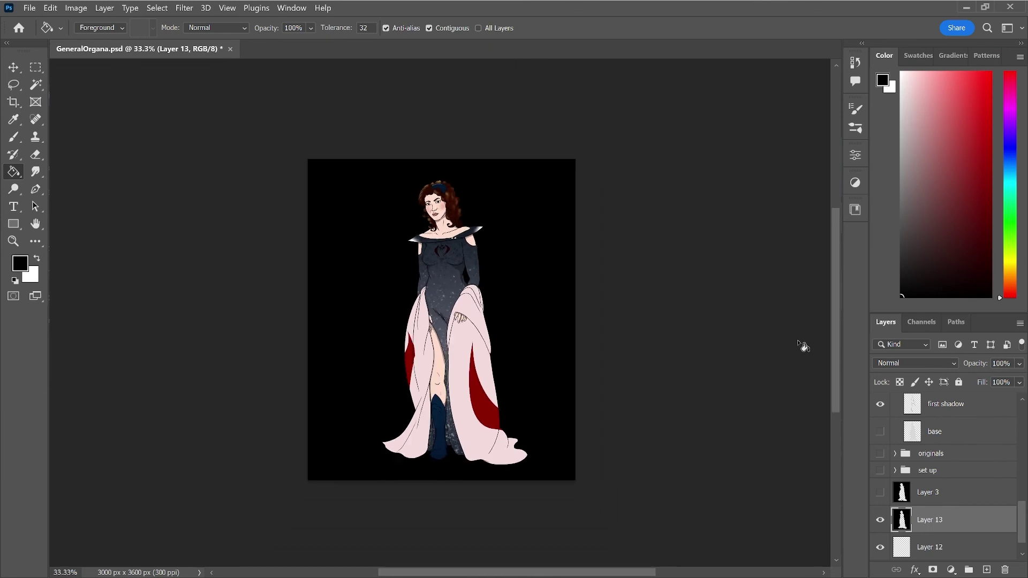
{"action": "scroll", "coordinate": [920, 459], "scroll_direction": "up", "scroll_amount": 3}
- Expand the eye bits and shine groups and collapse the face group in the Layers panel
{"action": "scroll", "coordinate": [921, 463], "scroll_direction": "up", "scroll_amount": 3}
{"action": "scroll", "coordinate": [922, 463], "scroll_direction": "up", "scroll_amount": 2}
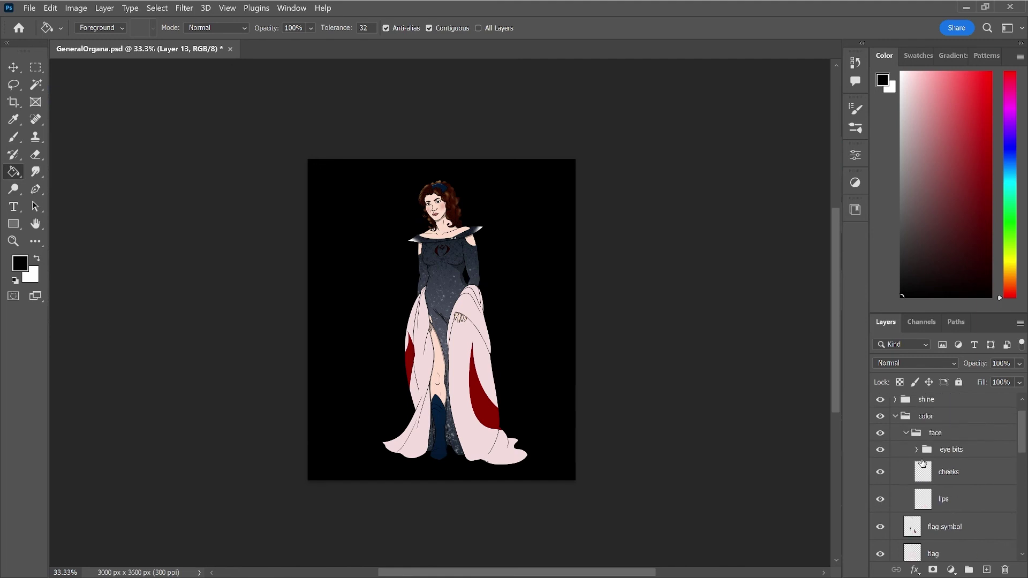
{"action": "scroll", "coordinate": [922, 456], "scroll_direction": "down", "scroll_amount": 2}
{"action": "scroll", "coordinate": [922, 456], "scroll_direction": "down", "scroll_amount": 1}
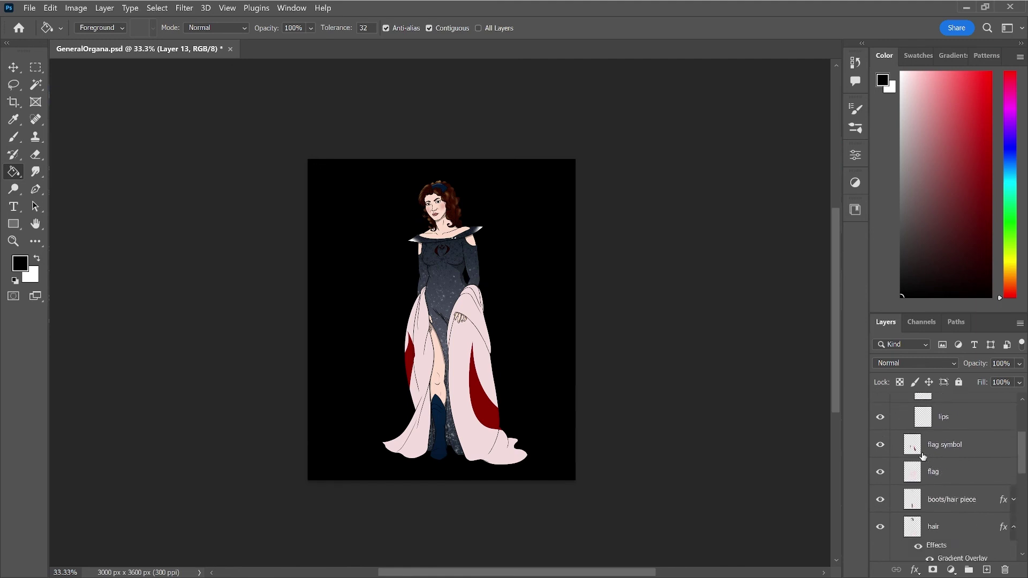
{"action": "scroll", "coordinate": [922, 456], "scroll_direction": "up", "scroll_amount": 1}
{"action": "scroll", "coordinate": [922, 456], "scroll_direction": "up", "scroll_amount": 2}
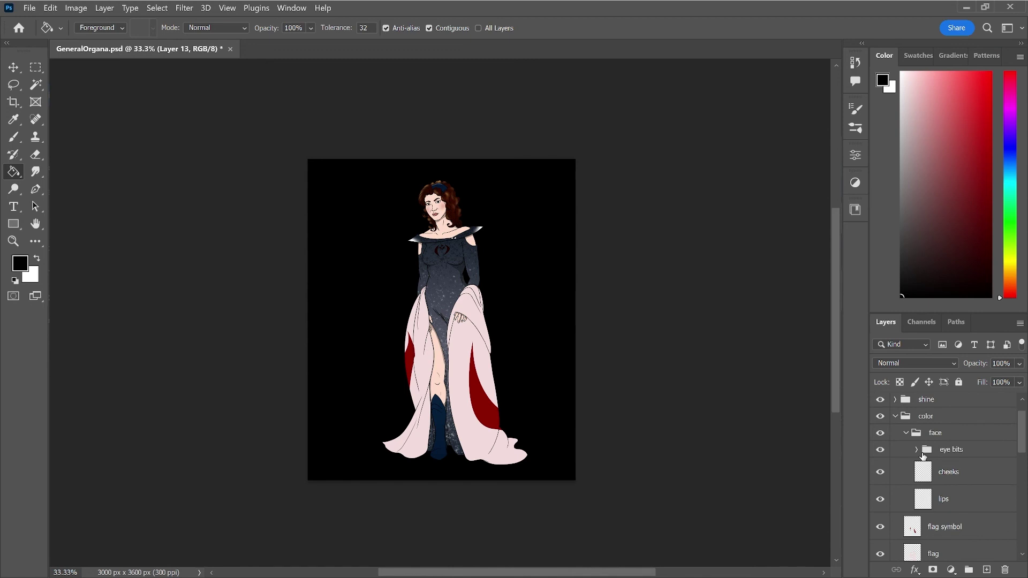
{"action": "left_click", "coordinate": [917, 450]}
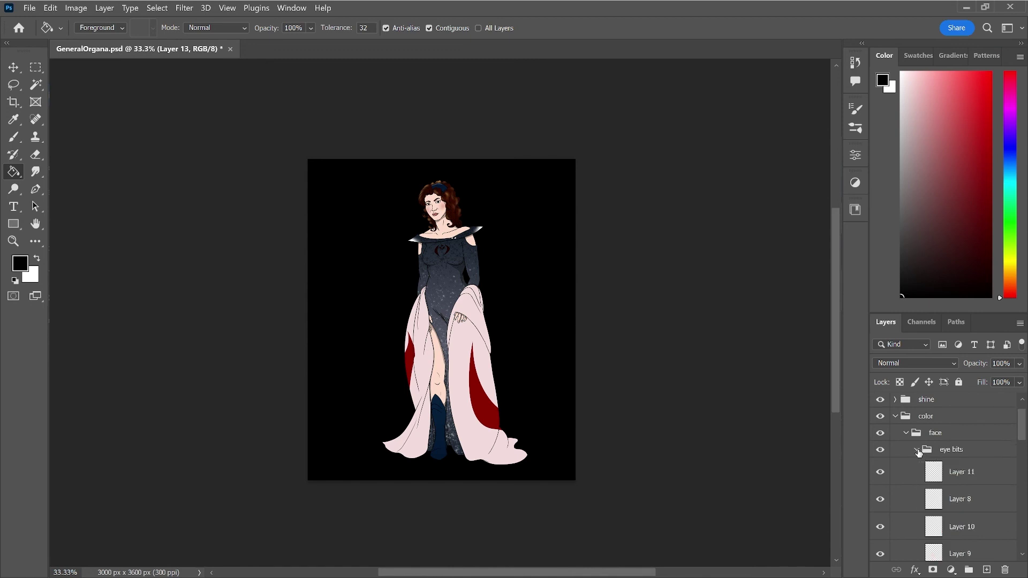
{"action": "scroll", "coordinate": [918, 452], "scroll_direction": "down", "scroll_amount": 2}
{"action": "scroll", "coordinate": [918, 452], "scroll_direction": "down", "scroll_amount": 2}
{"action": "scroll", "coordinate": [917, 452], "scroll_direction": "up", "scroll_amount": 3}
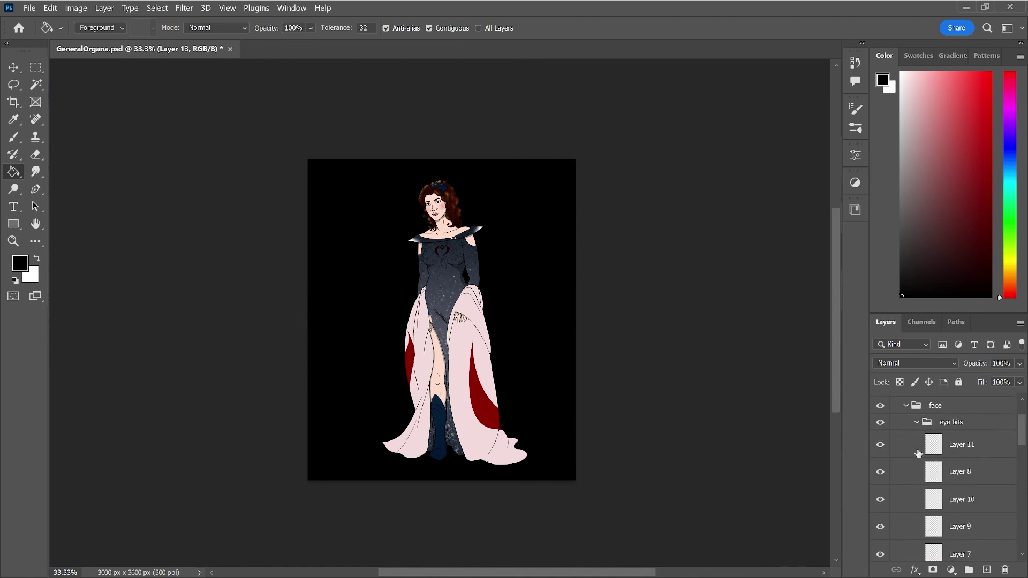
{"action": "left_click", "coordinate": [906, 407]}
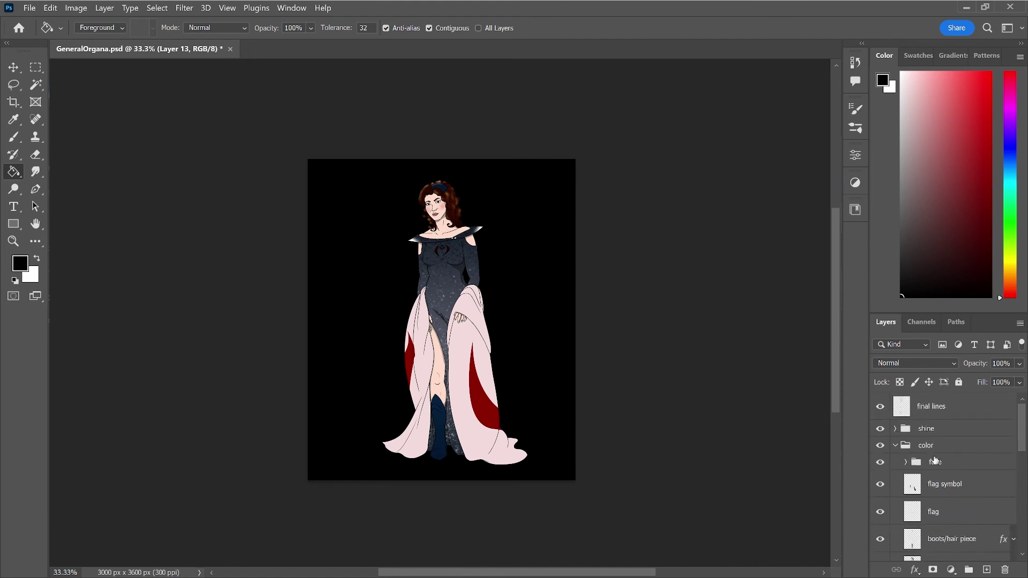
{"action": "left_click", "coordinate": [894, 429]}
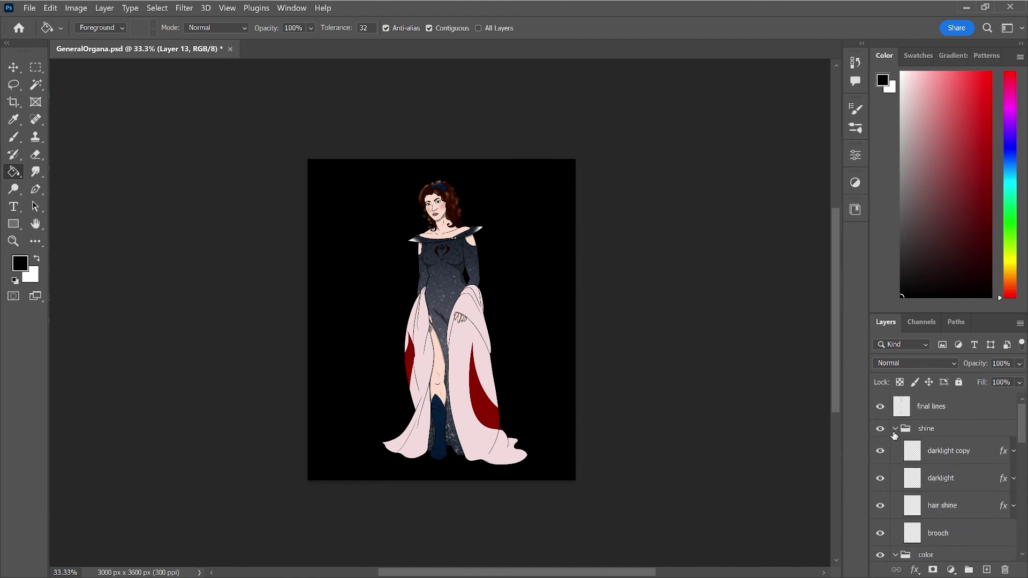
- Toggle hair shine's visibility to compare, check the hair layer, then make hair shine active
{"action": "scroll", "coordinate": [894, 435], "scroll_direction": "down", "scroll_amount": 2}
{"action": "left_click", "coordinate": [880, 450]}
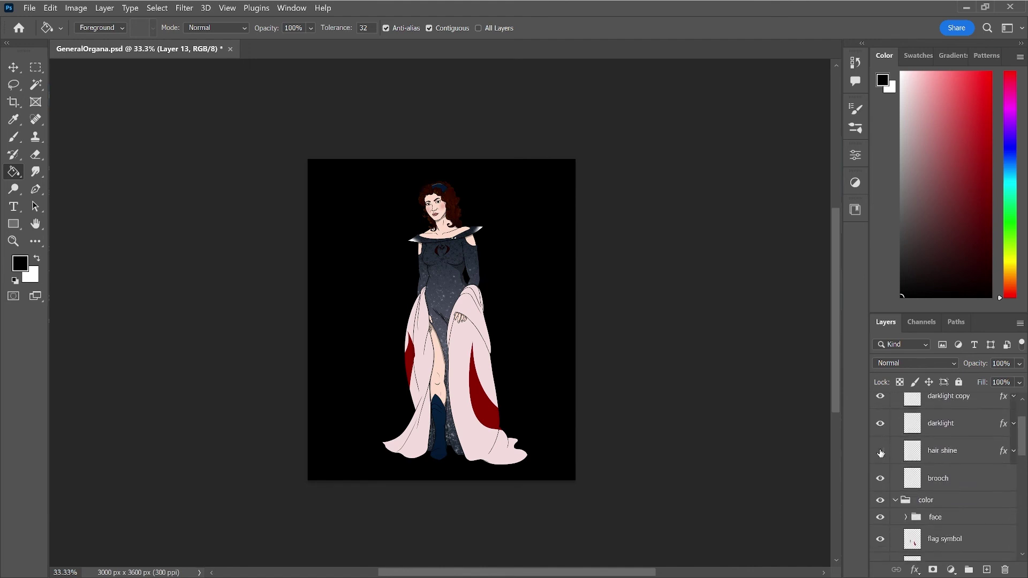
{"action": "left_click", "coordinate": [879, 451]}
{"action": "left_click", "coordinate": [971, 453]}
{"action": "scroll", "coordinate": [974, 466], "scroll_direction": "down", "scroll_amount": 5}
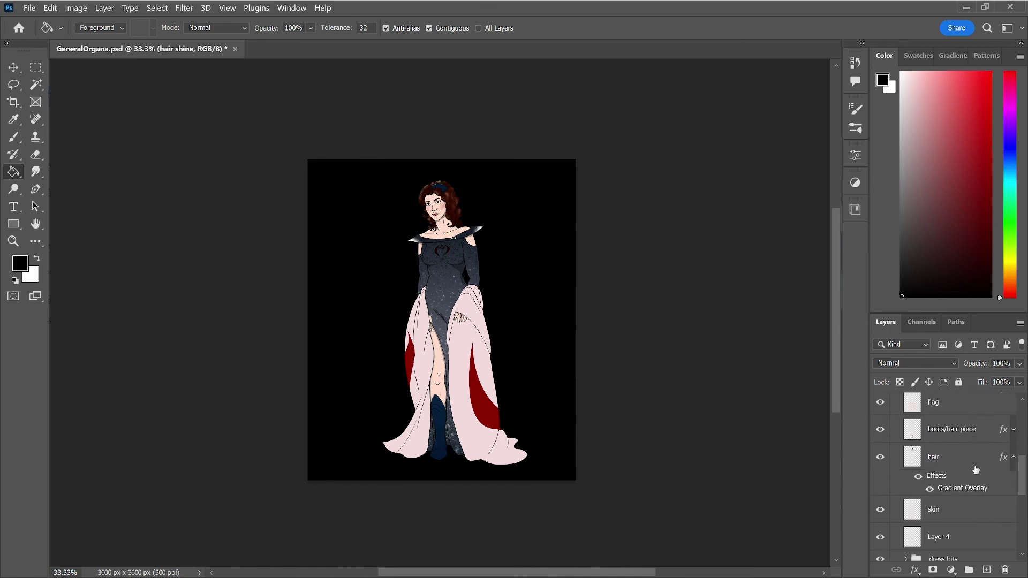
{"action": "left_click", "coordinate": [966, 464]}
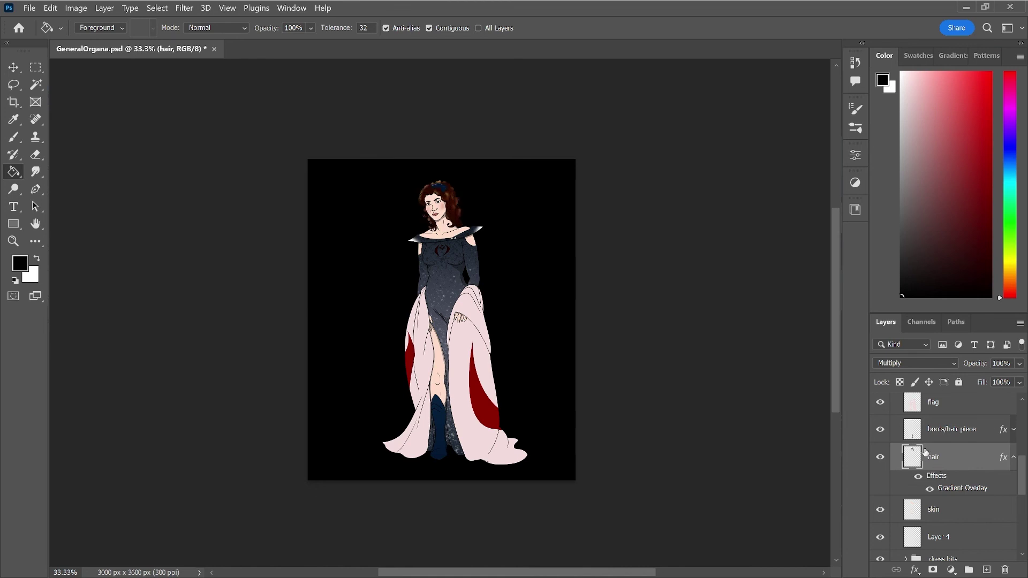
{"action": "scroll", "coordinate": [925, 452], "scroll_direction": "up", "scroll_amount": 3}
{"action": "scroll", "coordinate": [926, 452], "scroll_direction": "up", "scroll_amount": 2}
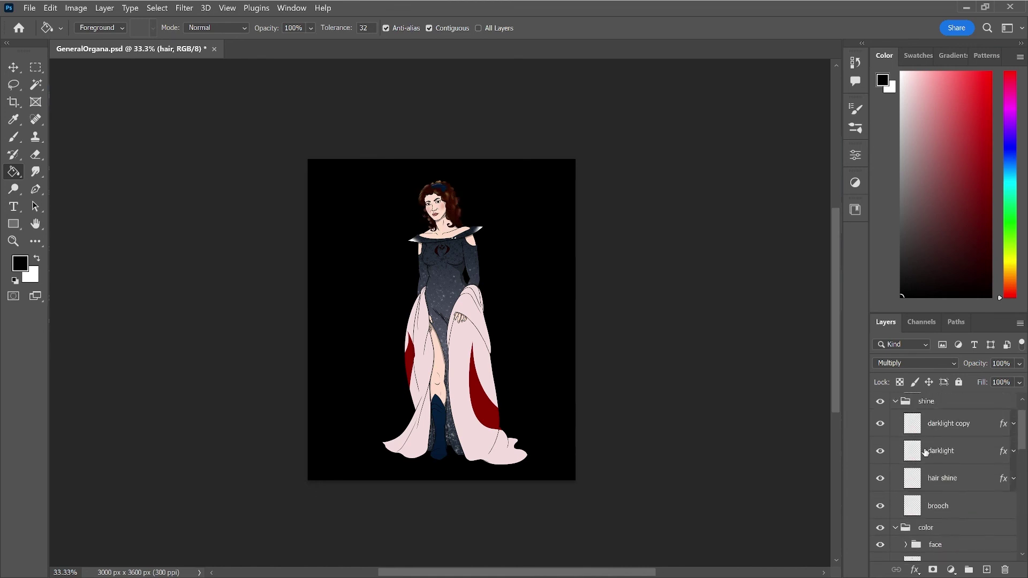
{"action": "left_click", "coordinate": [959, 481]}
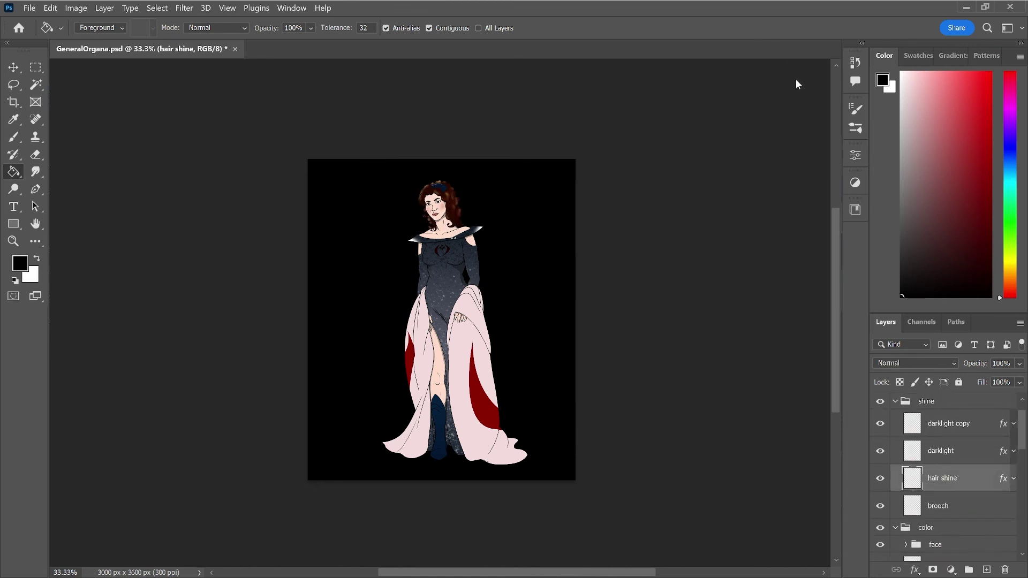
- Duplicate hair shine twice into 'hair shine copy' and 'hair shine copy 2', then reselect the original
{"action": "key", "text": "ctrl+j"}
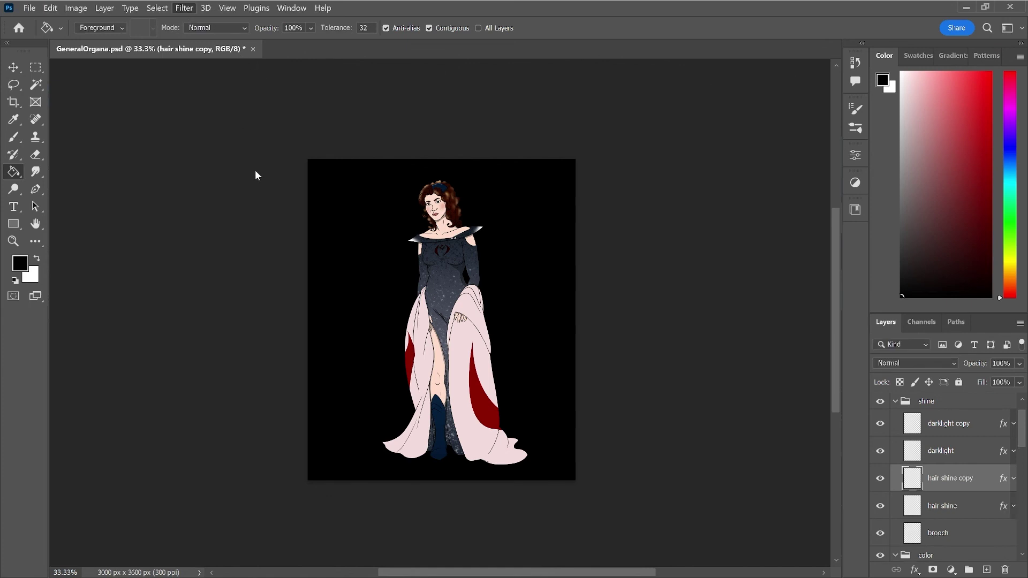
{"action": "key", "text": "h"}
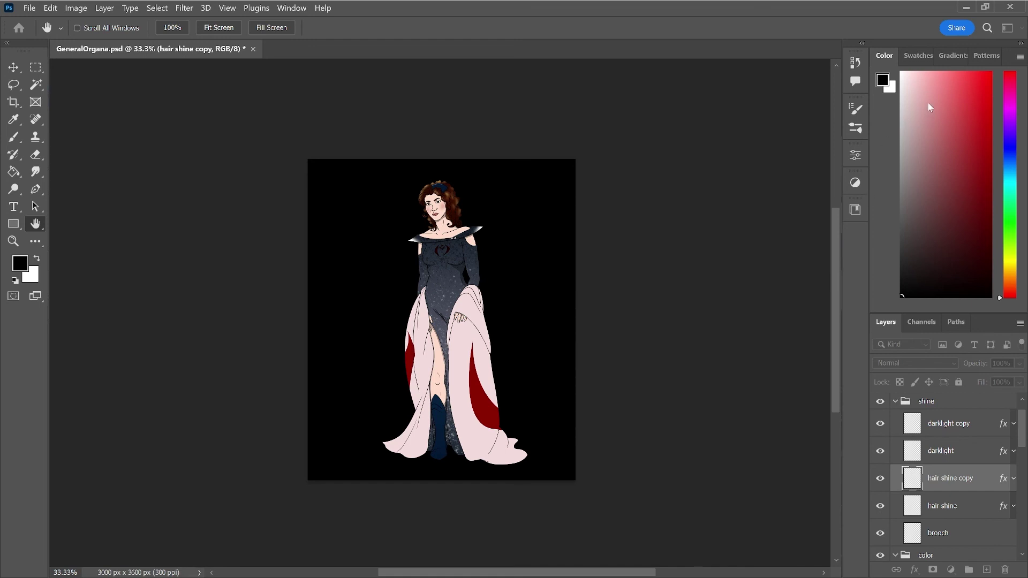
{"action": "key", "text": "g"}
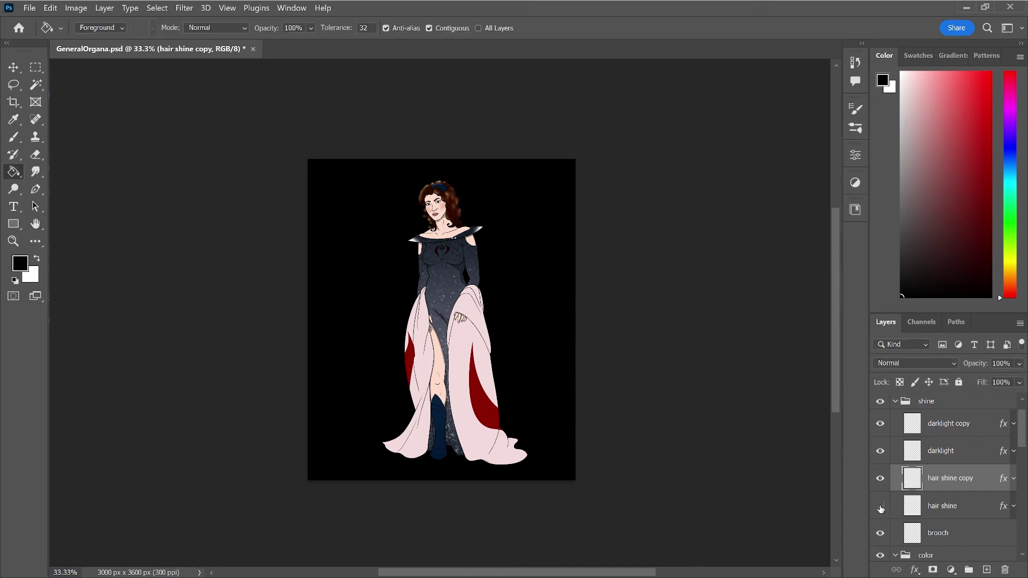
{"action": "left_click", "coordinate": [879, 506]}
{"action": "key", "text": "ctrl+j"}
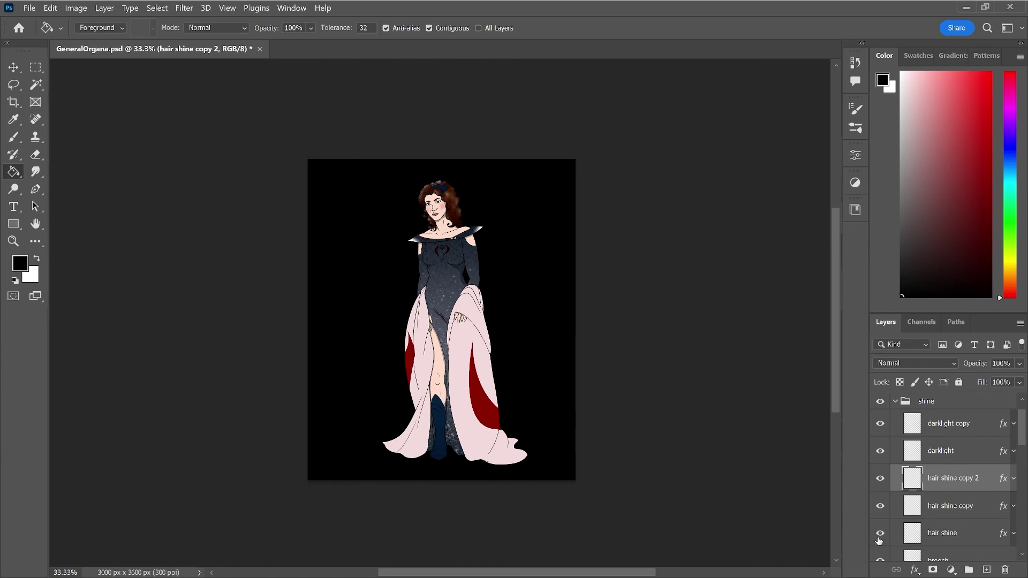
{"action": "left_click", "coordinate": [970, 526]}
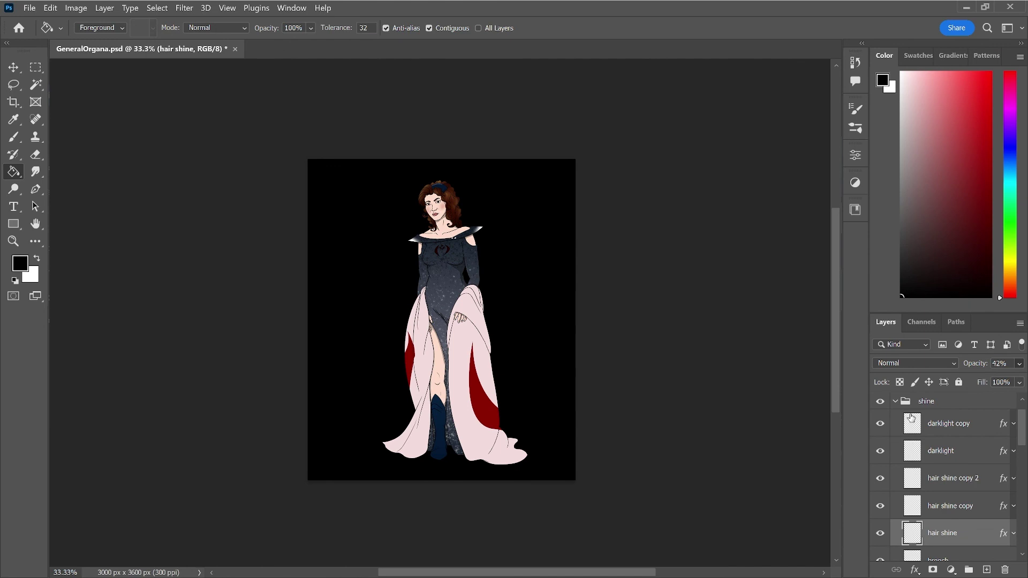
- Select the brooch layer and zoom in close on her face and navy headband
{"action": "scroll", "coordinate": [936, 470], "scroll_direction": "up", "scroll_amount": 1}
{"action": "scroll", "coordinate": [936, 471], "scroll_direction": "down", "scroll_amount": 5}
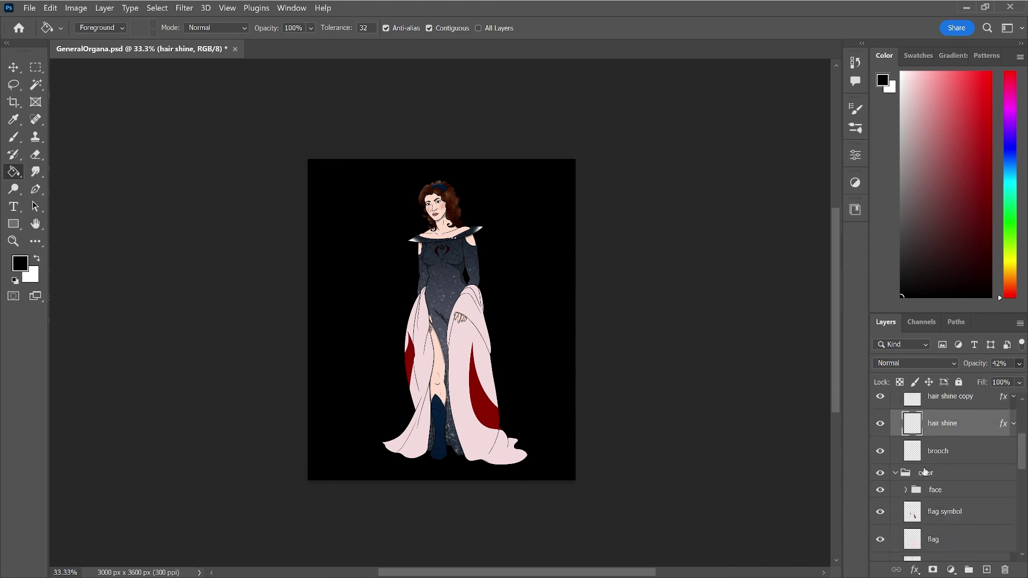
{"action": "left_click", "coordinate": [932, 452]}
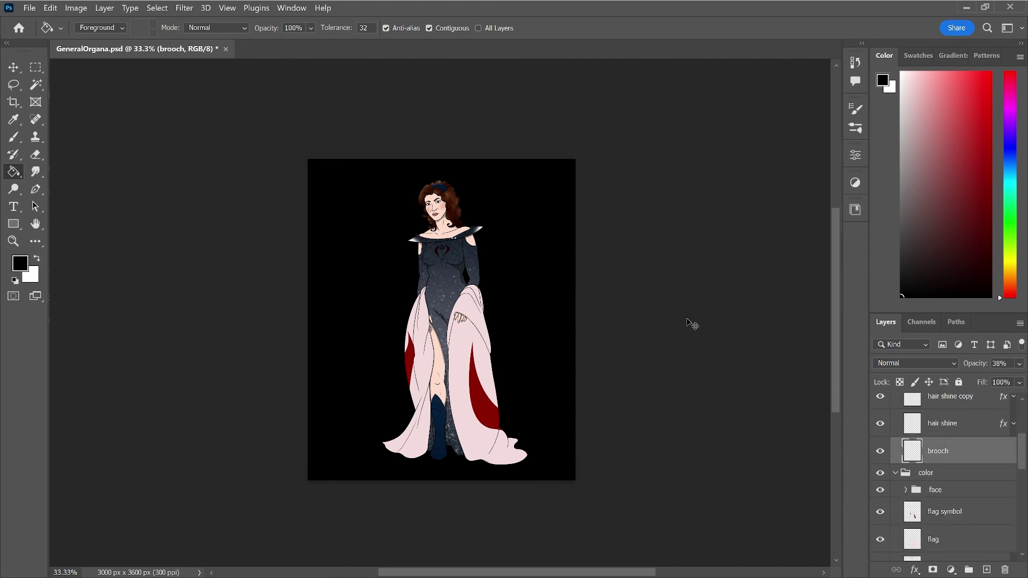
{"action": "key", "text": "ctrl+plus"}
{"action": "key", "text": "ctrl+plus"}
{"action": "scroll", "coordinate": [690, 324], "scroll_direction": "up", "scroll_amount": 3}
{"action": "scroll", "coordinate": [635, 358], "scroll_direction": "up", "scroll_amount": 2}
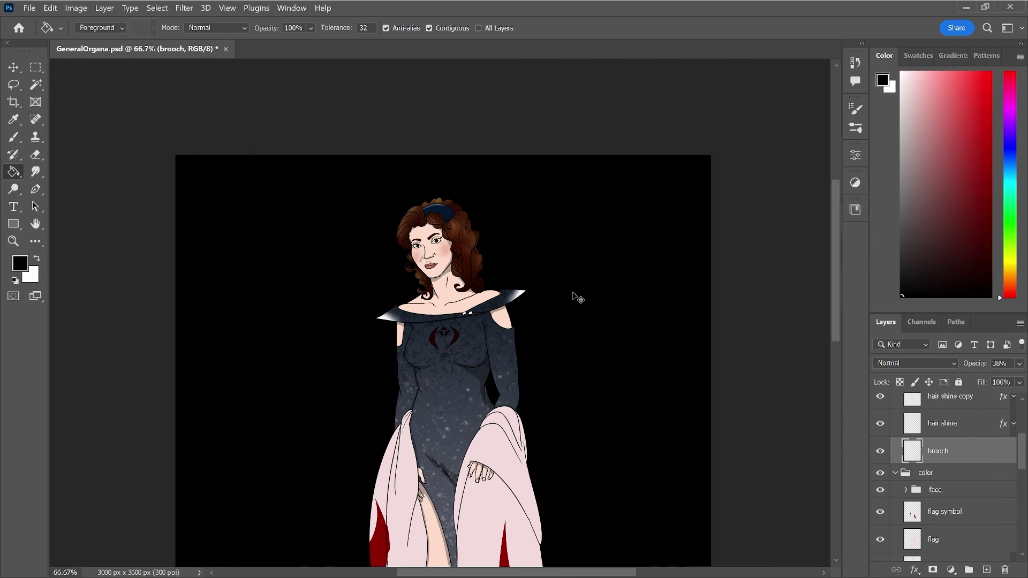
{"action": "key", "text": "ctrl+plus"}
{"action": "key", "text": "ctrl+plus"}
{"action": "scroll", "coordinate": [574, 300], "scroll_direction": "up", "scroll_amount": 2}
{"action": "scroll", "coordinate": [576, 319], "scroll_direction": "up", "scroll_amount": 2}
{"action": "scroll", "coordinate": [576, 319], "scroll_direction": "up", "scroll_amount": 1}
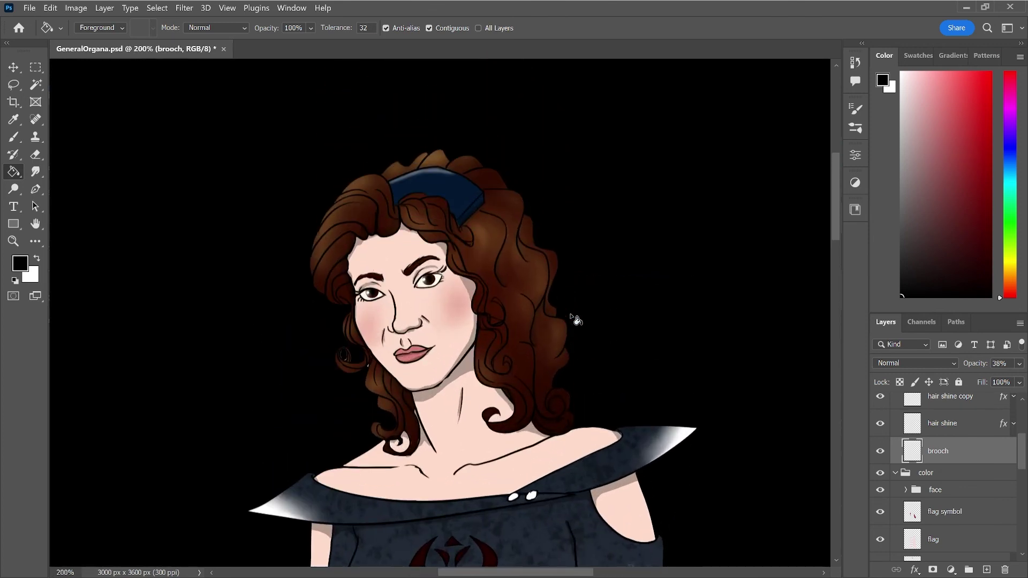
{"action": "scroll", "coordinate": [595, 287], "scroll_direction": "up", "scroll_amount": 1}
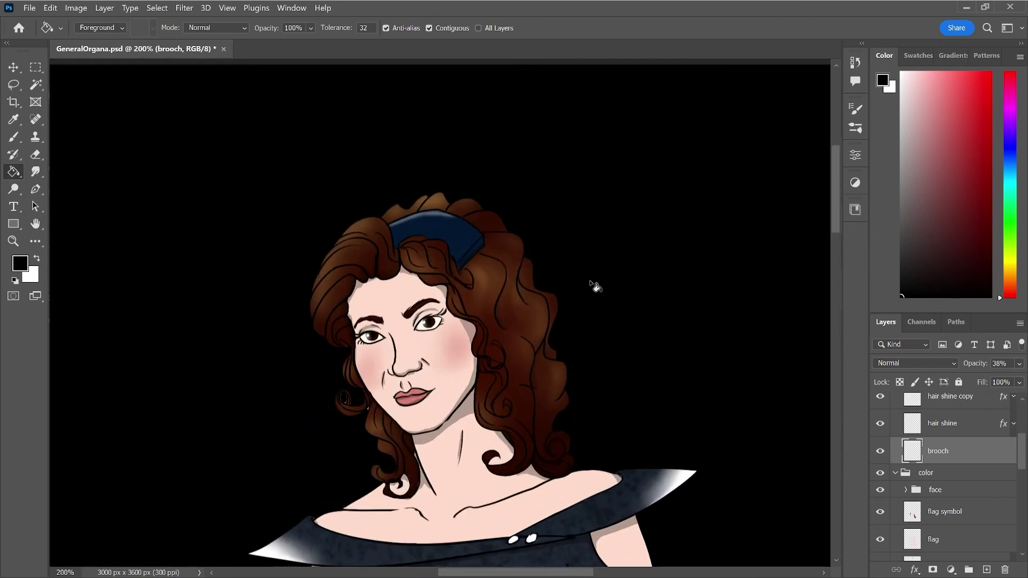
- Set up a small brush with swapped colours and add a new empty layer above the brooch
{"action": "key", "text": "b"}
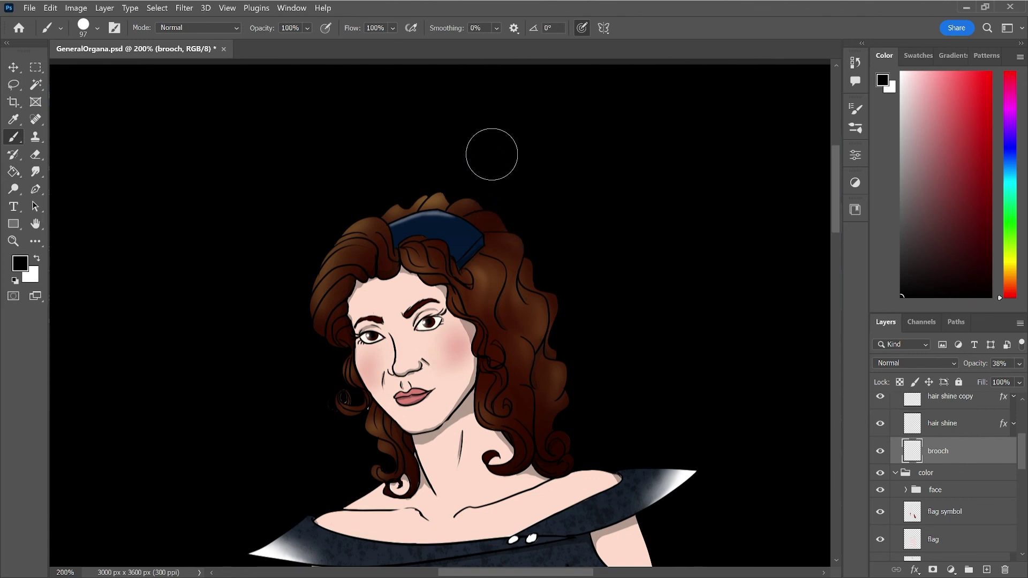
{"action": "key", "text": "x"}
{"action": "key", "text": "bracketleft"}
{"action": "key", "text": "bracketleft"}
{"action": "key", "text": "bracketleft"}
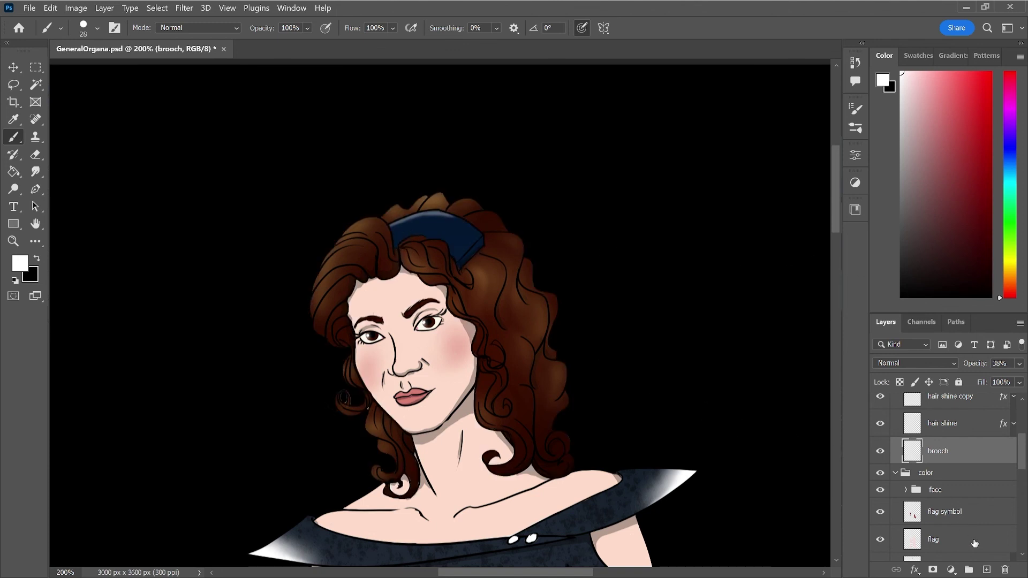
{"action": "left_click", "coordinate": [986, 568]}
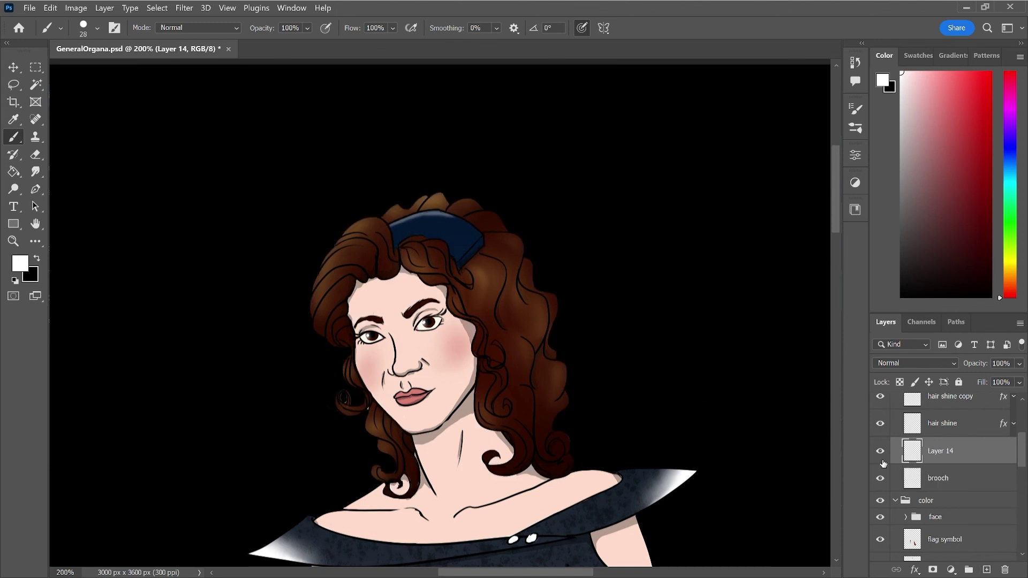
- Sample the headband's navy, mix a brighter blue, and try then undo trial dabs
{"action": "left_click", "coordinate": [454, 222], "text": "alt"}
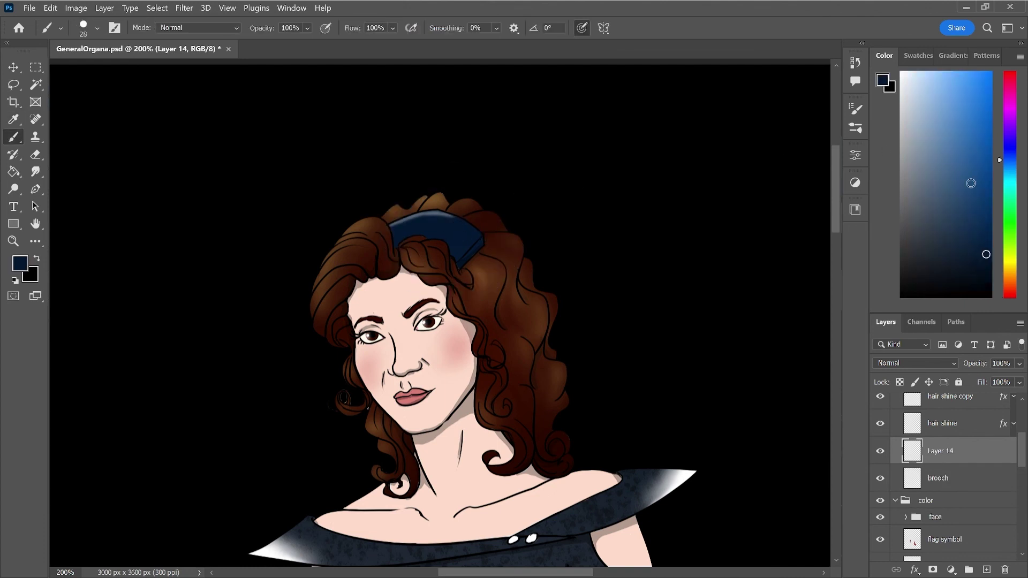
{"action": "left_click", "coordinate": [980, 168]}
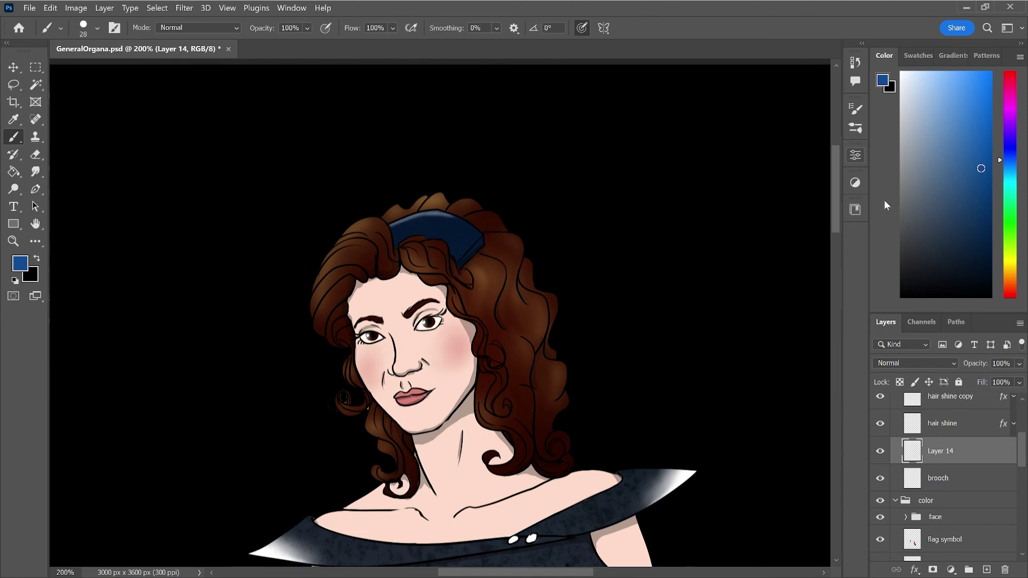
{"action": "left_click_drag", "start_coordinate": [988, 151], "coordinate": [990, 110]}
{"action": "left_click_drag", "start_coordinate": [454, 225], "coordinate": [440, 226]}
{"action": "key", "text": "ctrl+z"}
{"action": "key", "text": "ctrl+z"}
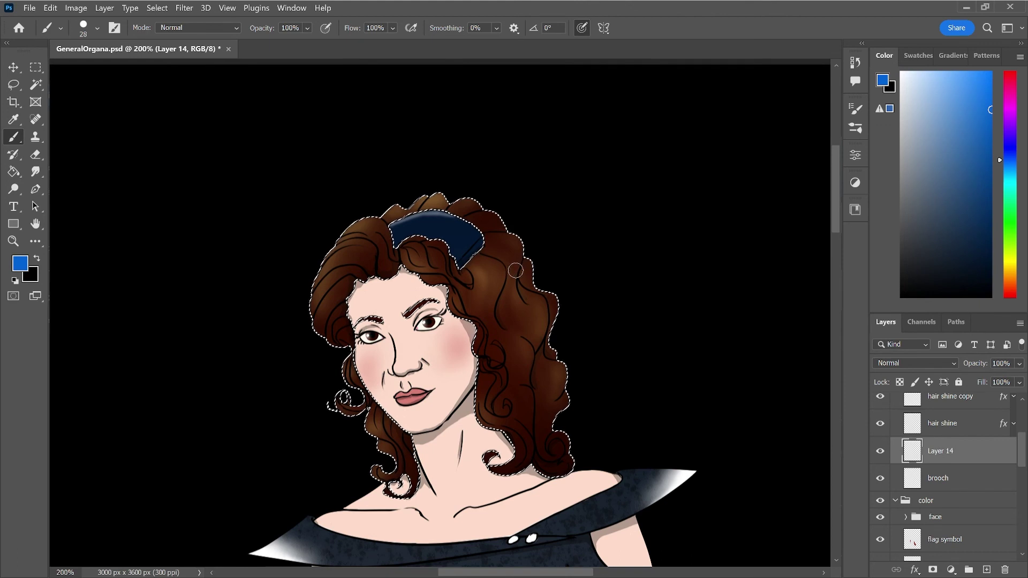
{"action": "key", "text": "ctrl+d"}
{"action": "left_click_drag", "start_coordinate": [415, 226], "coordinate": [423, 229]}
{"action": "key", "text": "ctrl+z"}
- Paint bright blue highlights along the headband's top and left edge, moving Layer 14 below brooch
{"action": "left_click", "coordinate": [456, 227], "text": "alt"}
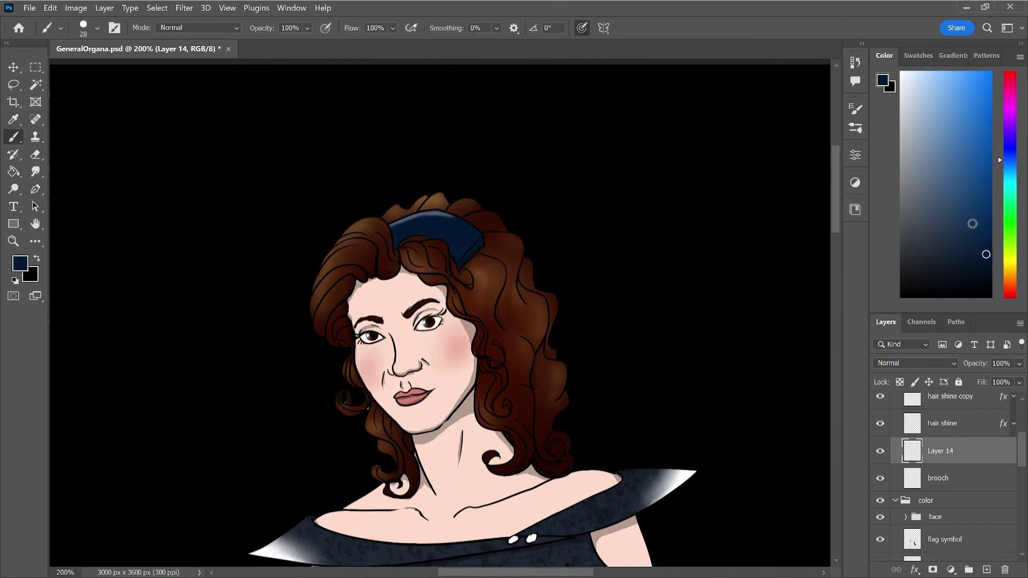
{"action": "left_click", "coordinate": [989, 196]}
{"action": "mouse_move", "coordinate": [402, 238]}
{"action": "left_mouse_down"}
{"action": "mouse_move", "coordinate": [392, 229]}
{"action": "mouse_move", "coordinate": [408, 227]}
{"action": "left_mouse_up"}
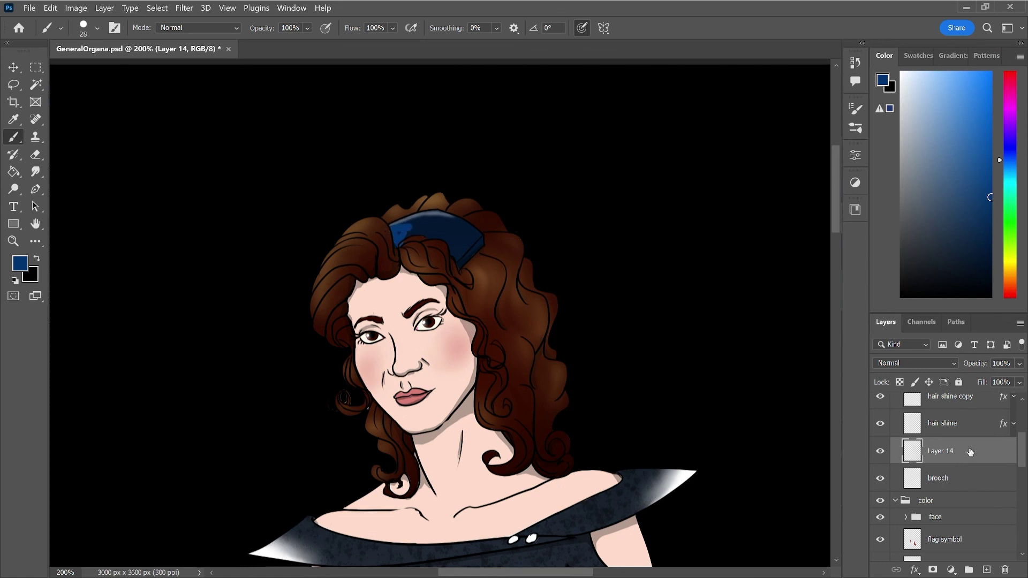
{"action": "left_click_drag", "start_coordinate": [969, 451], "coordinate": [968, 484]}
{"action": "mouse_move", "coordinate": [402, 230]}
{"action": "left_mouse_down"}
{"action": "mouse_move", "coordinate": [450, 219]}
{"action": "mouse_move", "coordinate": [414, 227]}
{"action": "mouse_move", "coordinate": [438, 215]}
{"action": "left_mouse_up"}
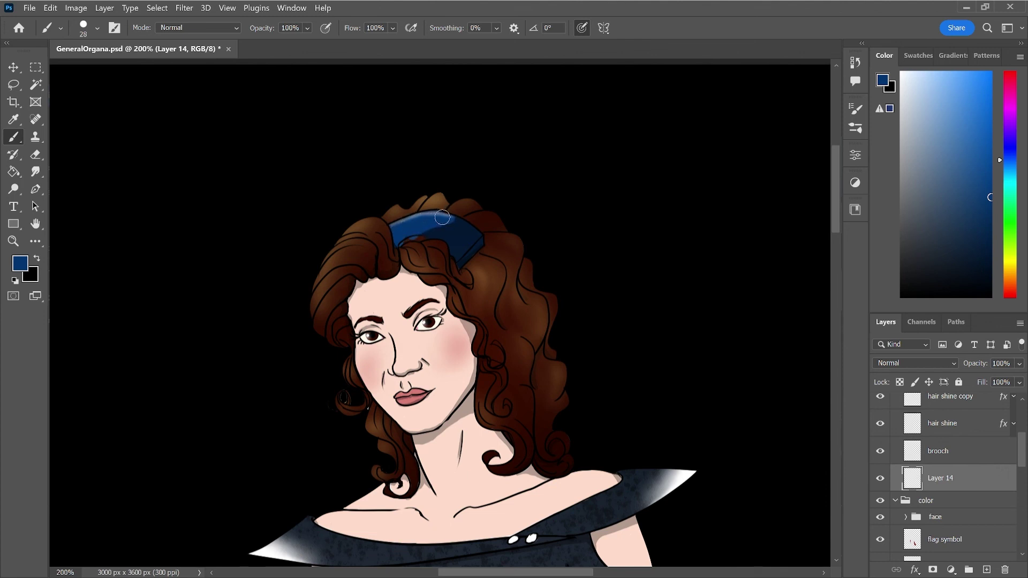
{"action": "left_click_drag", "start_coordinate": [407, 221], "coordinate": [388, 229]}
- Smudge the headband highlight's right end and erase its left, lower and top edges clean
{"action": "key", "text": "e"}
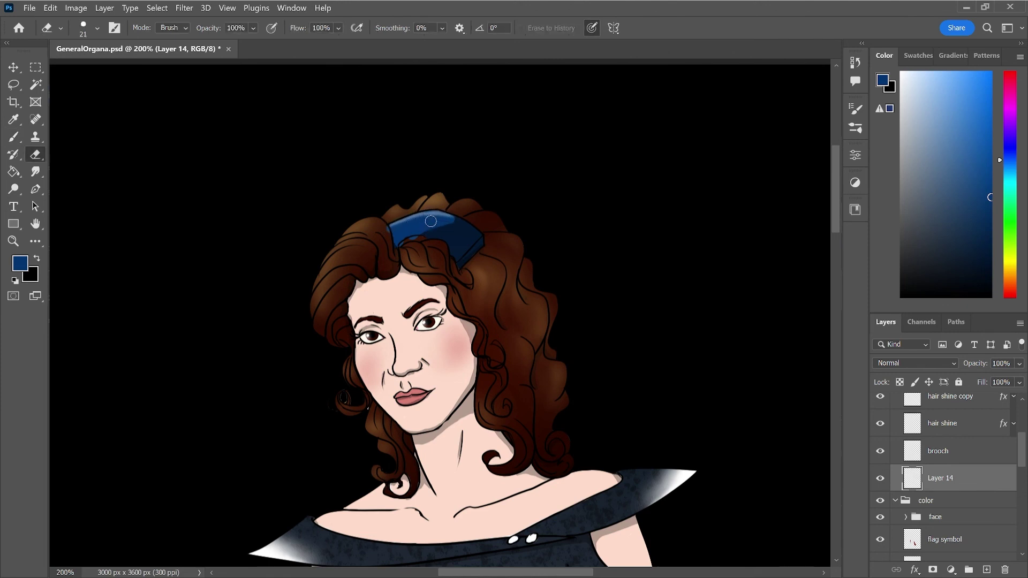
{"action": "key", "text": "bracketright"}
{"action": "key", "text": "bracketright"}
{"action": "key", "text": "r"}
{"action": "mouse_move", "coordinate": [437, 232]}
{"action": "left_mouse_down"}
{"action": "mouse_move", "coordinate": [452, 230]}
{"action": "mouse_move", "coordinate": [439, 230]}
{"action": "left_mouse_up"}
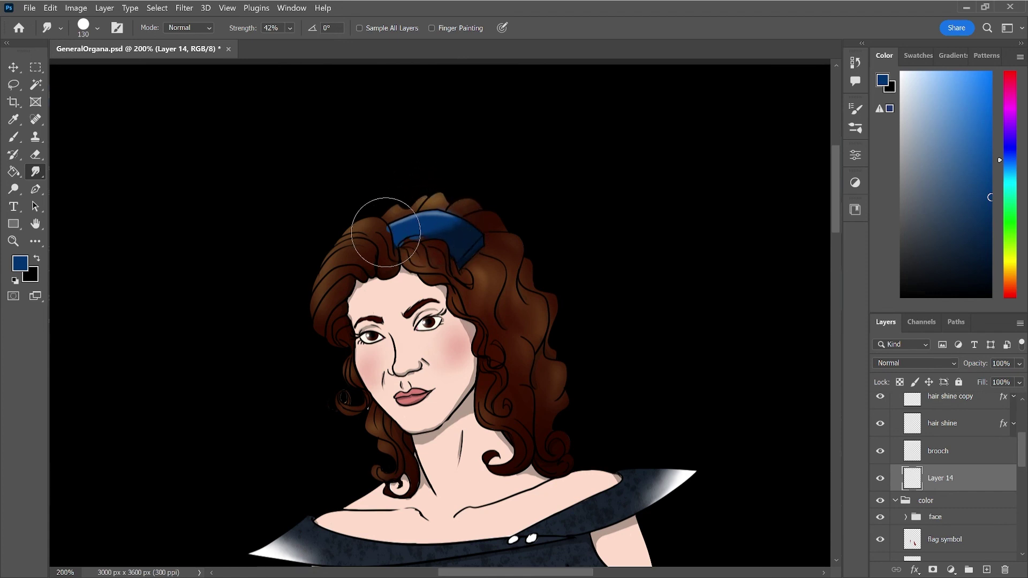
{"action": "key", "text": "e"}
{"action": "mouse_move", "coordinate": [385, 234]}
{"action": "left_mouse_down"}
{"action": "mouse_move", "coordinate": [399, 253]}
{"action": "mouse_move", "coordinate": [417, 247]}
{"action": "left_mouse_up"}
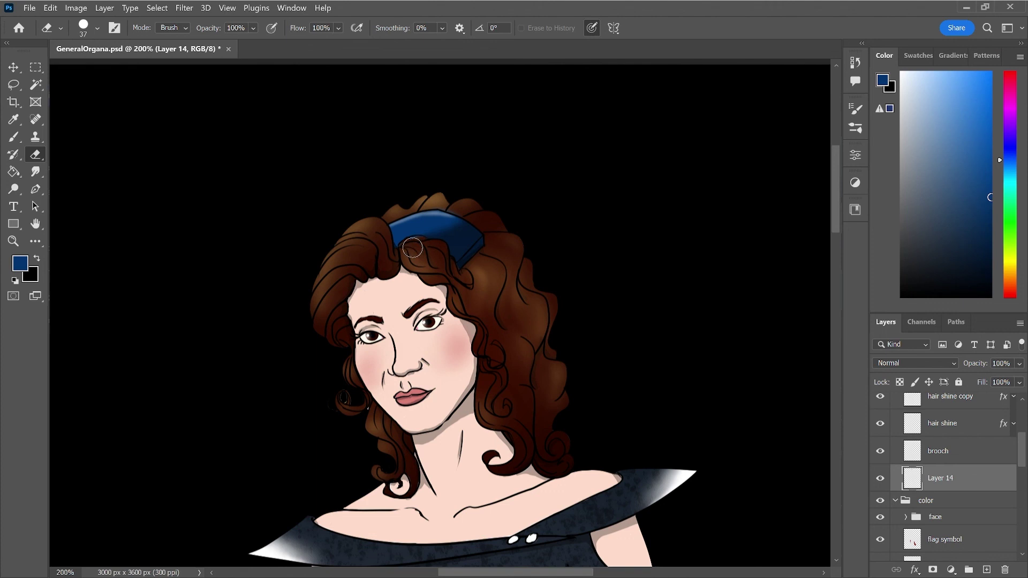
{"action": "left_click_drag", "start_coordinate": [418, 243], "coordinate": [425, 242]}
{"action": "left_click_drag", "start_coordinate": [397, 215], "coordinate": [471, 211]}
- Erase blue spilling onto the hair and lower Layer 14's opacity to 68%
{"action": "key", "text": "b"}
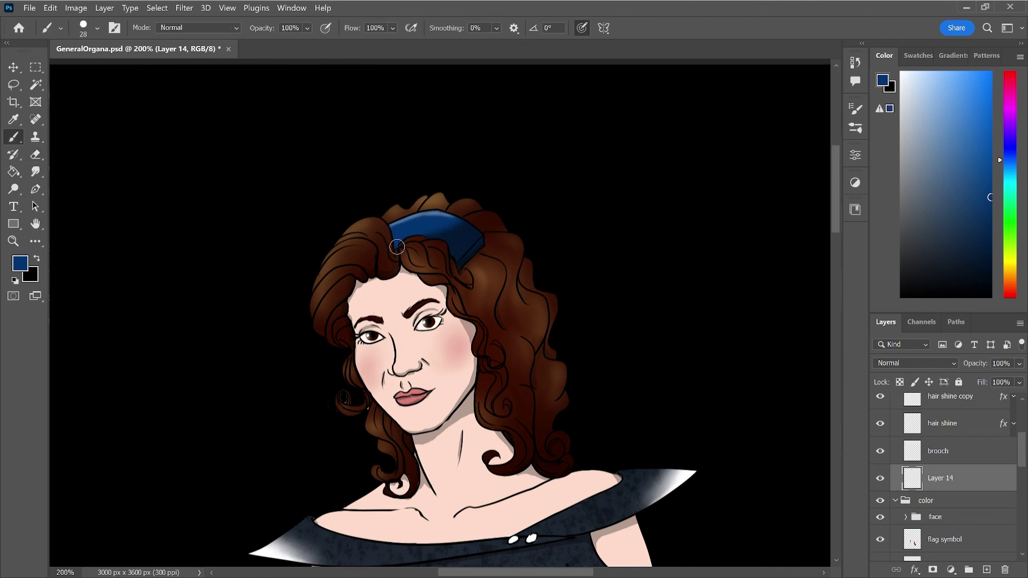
{"action": "key", "text": "e"}
{"action": "left_click_drag", "start_coordinate": [394, 250], "coordinate": [436, 242]}
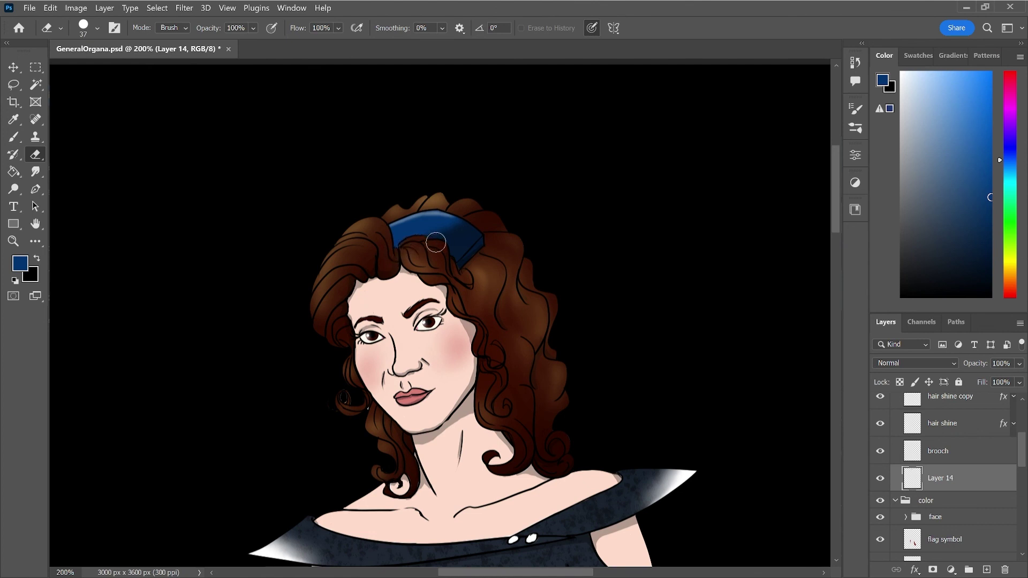
{"action": "left_click_drag", "start_coordinate": [1019, 367], "coordinate": [996, 380]}
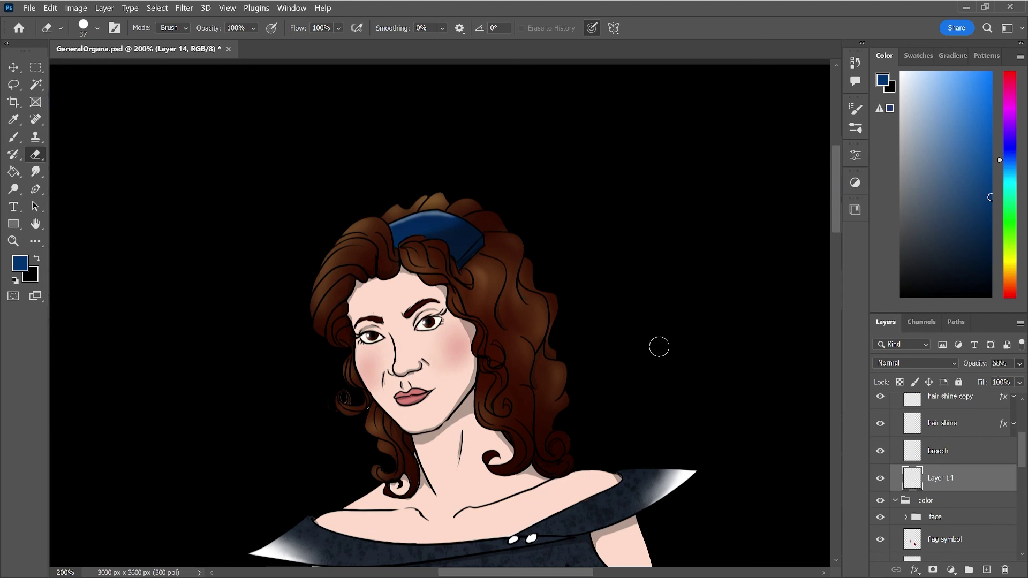
{"action": "key", "text": "ctrl+minus"}
{"action": "key", "text": "ctrl+minus"}
{"action": "key", "text": "ctrl+minus"}
{"action": "key", "text": "ctrl+minus"}
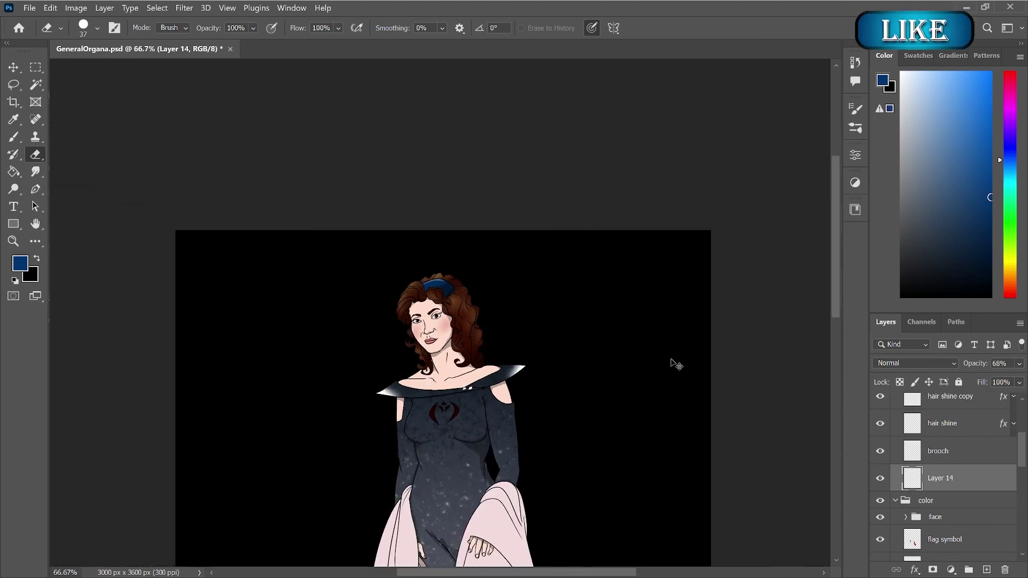
- Toggle Layer 14's visibility to compare the figure with and without the highlight
{"action": "key", "text": "ctrl+plus"}
{"action": "left_click", "coordinate": [880, 479]}
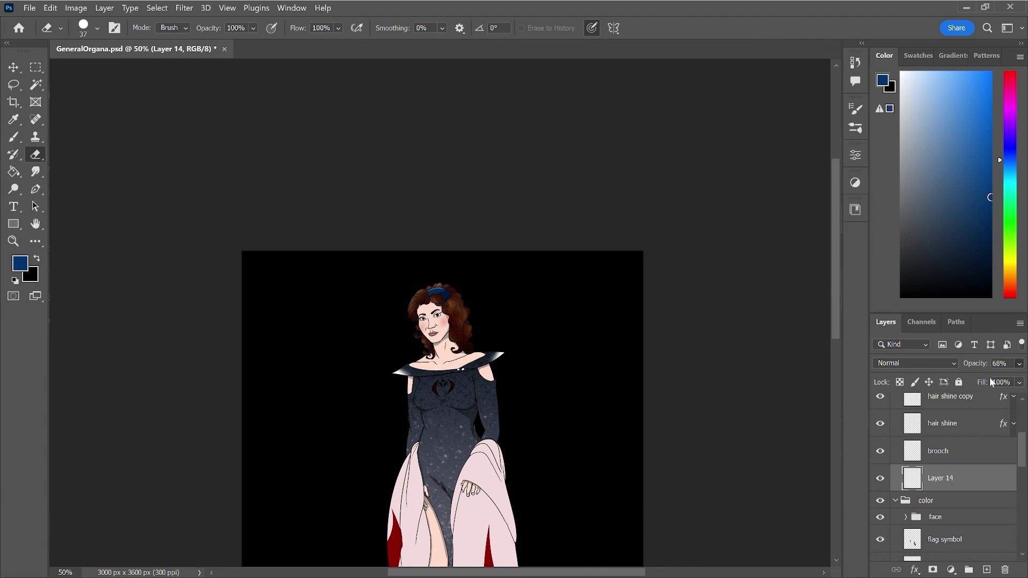
{"action": "left_click", "coordinate": [881, 479]}
{"action": "left_click", "coordinate": [880, 479]}
- Lower Layer 14 to 52% opacity, save GeneralOrgana.psd, and zoom in on the dress
{"action": "key", "text": "ctrl+minus"}
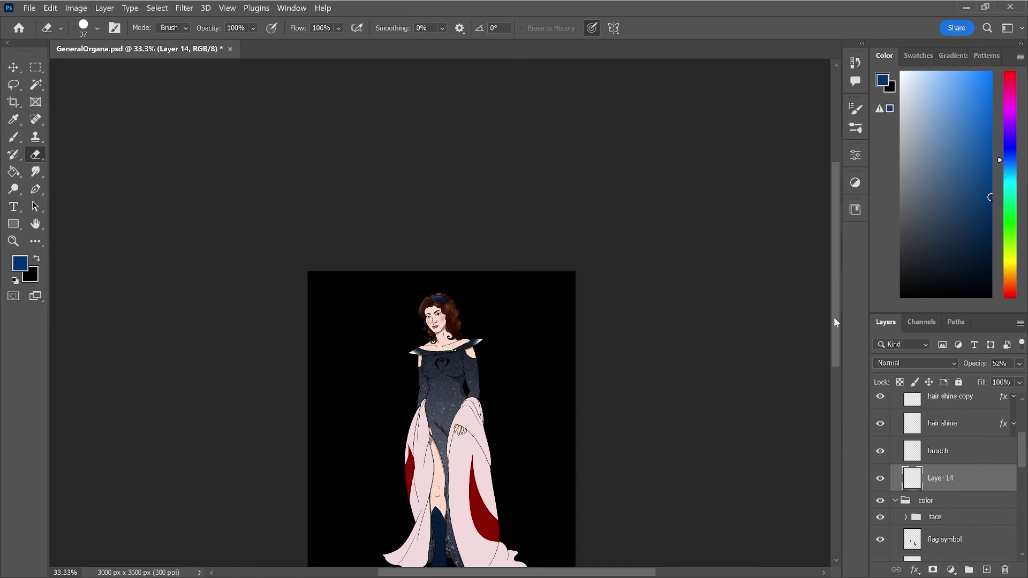
{"action": "scroll", "coordinate": [838, 322], "scroll_direction": "down", "scroll_amount": 2}
{"action": "scroll", "coordinate": [837, 322], "scroll_direction": "down", "scroll_amount": 1}
{"action": "key", "text": "ctrl+plus"}
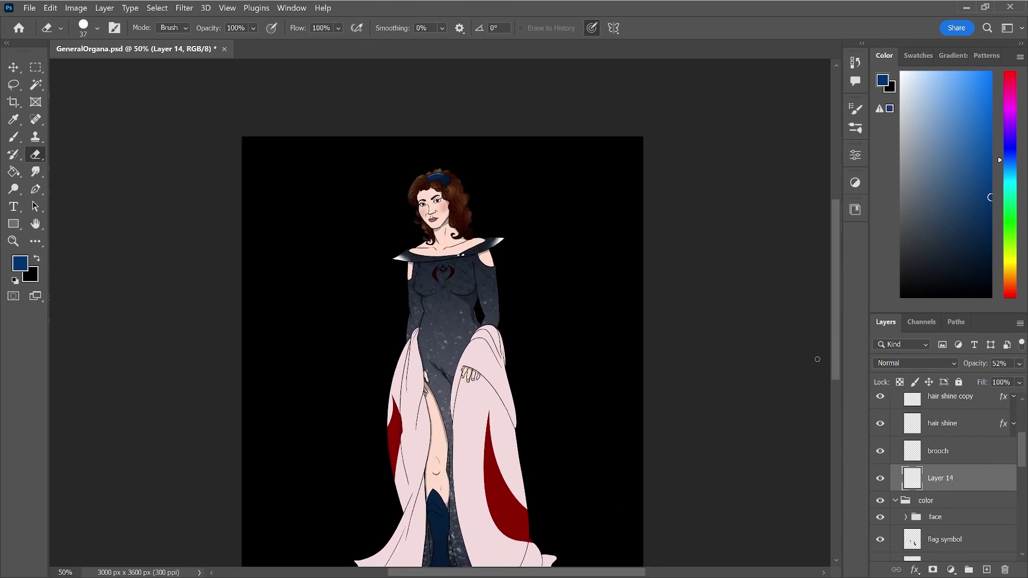
{"action": "key", "text": "ctrl+s"}
{"action": "key", "text": "ctrl+plus"}
{"action": "key", "text": "ctrl+plus"}
{"action": "key", "text": "ctrl+plus"}
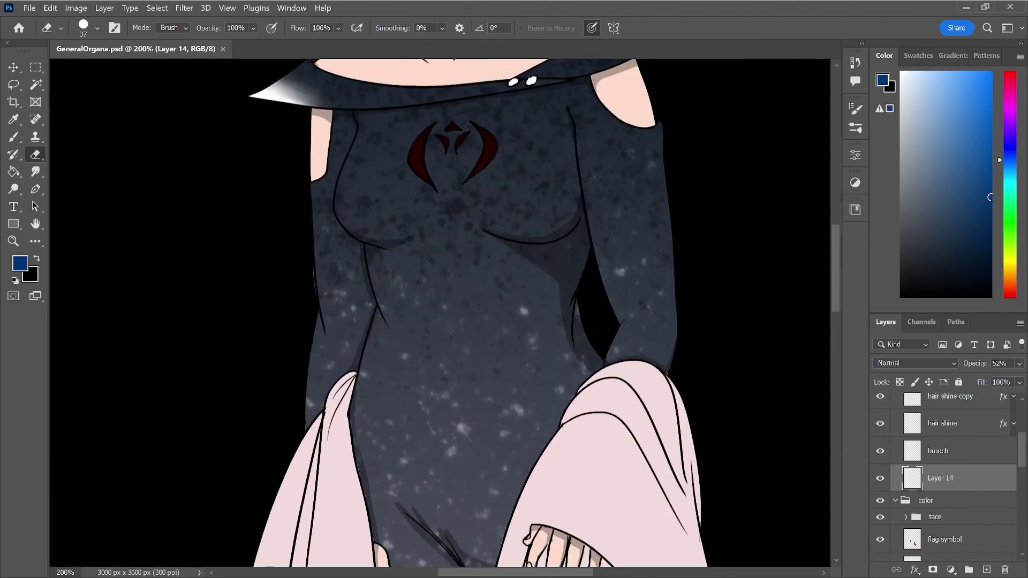
{"action": "left_click_drag", "start_coordinate": [1022, 451], "coordinate": [1024, 420]}
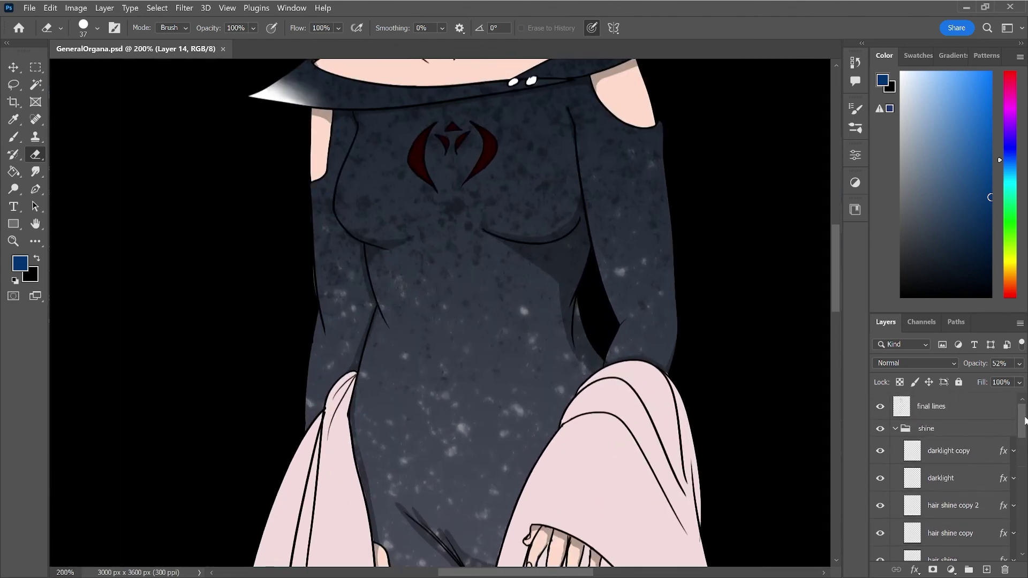
{"action": "left_click_drag", "start_coordinate": [835, 293], "coordinate": [838, 239]}
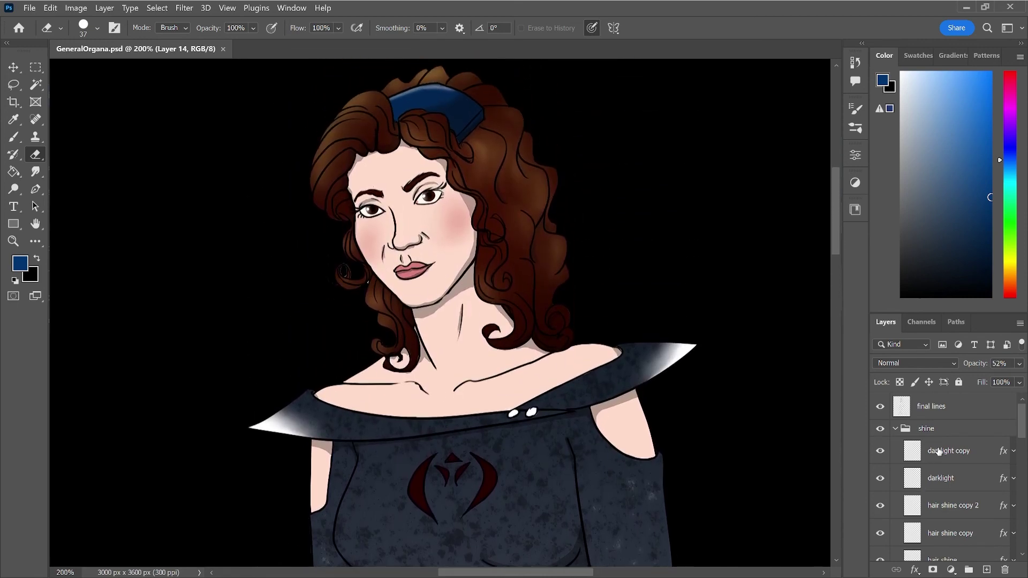
{"action": "left_click", "coordinate": [894, 428]}
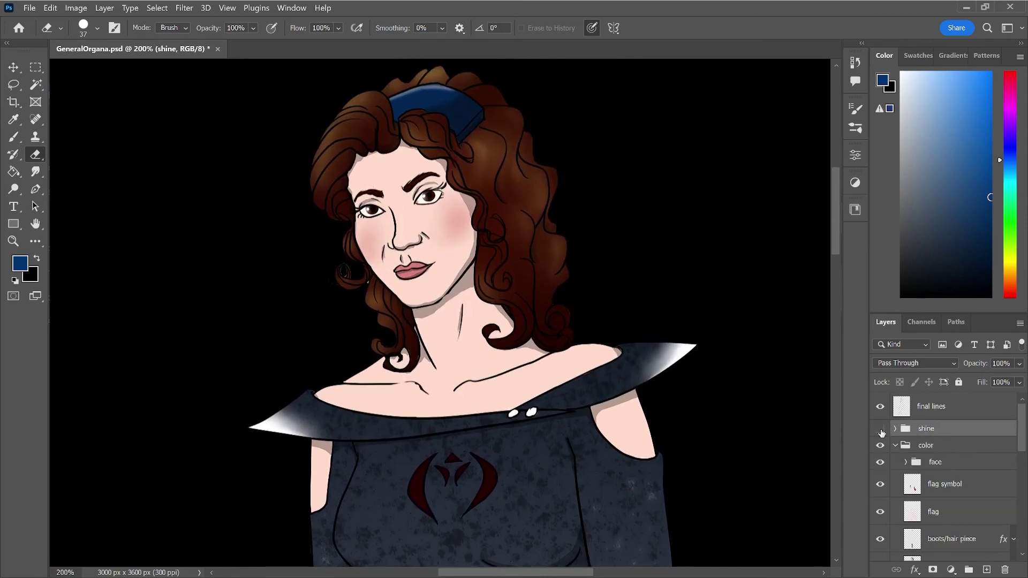
{"action": "left_click", "coordinate": [879, 430]}
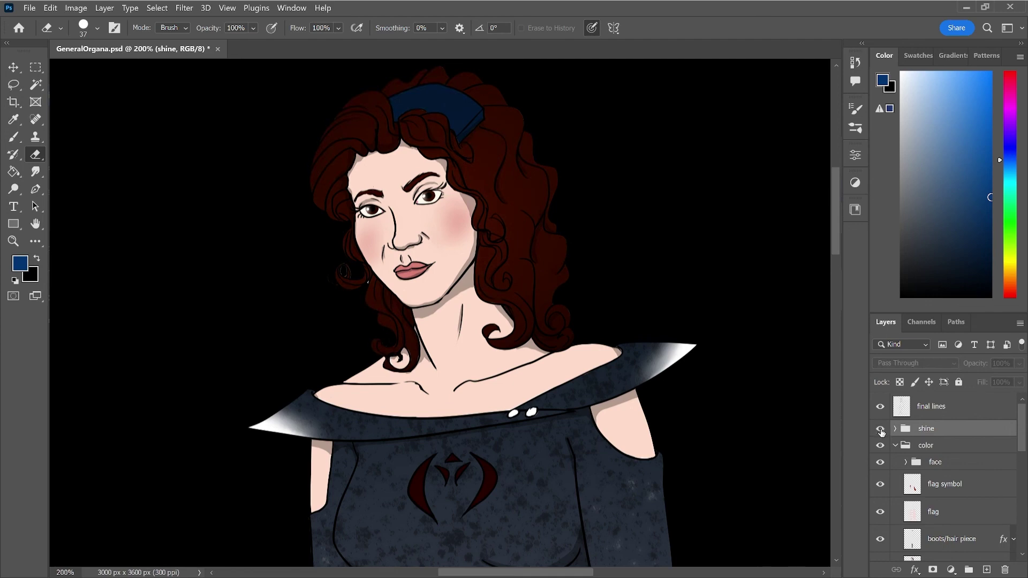
{"action": "left_click", "coordinate": [880, 462]}
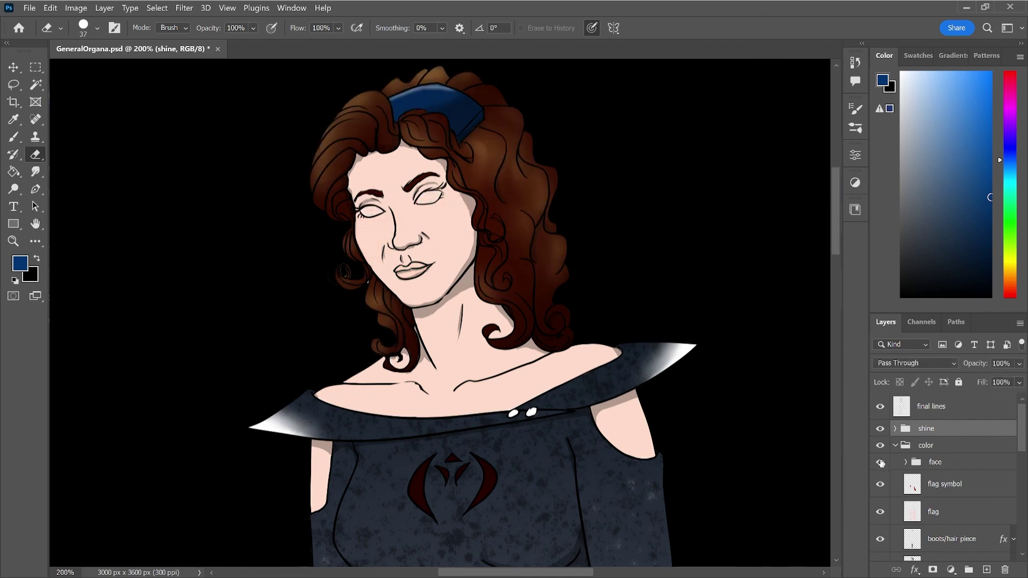
{"action": "left_click", "coordinate": [880, 462]}
{"action": "left_click_drag", "start_coordinate": [1020, 447], "coordinate": [859, 479]}
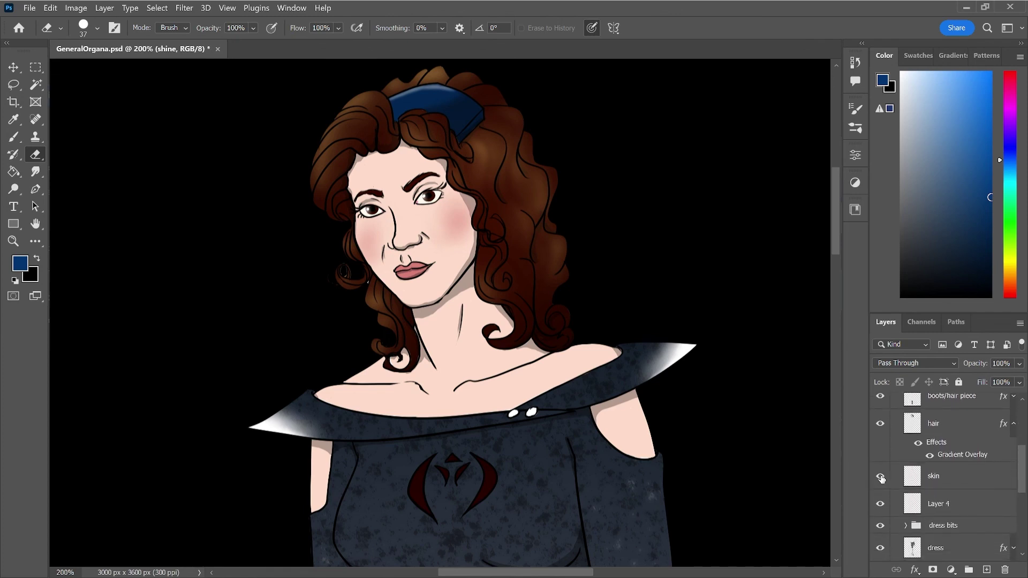
{"action": "left_click", "coordinate": [880, 475]}
{"action": "left_click", "coordinate": [880, 476]}
{"action": "left_click_drag", "start_coordinate": [1021, 462], "coordinate": [1022, 501]}
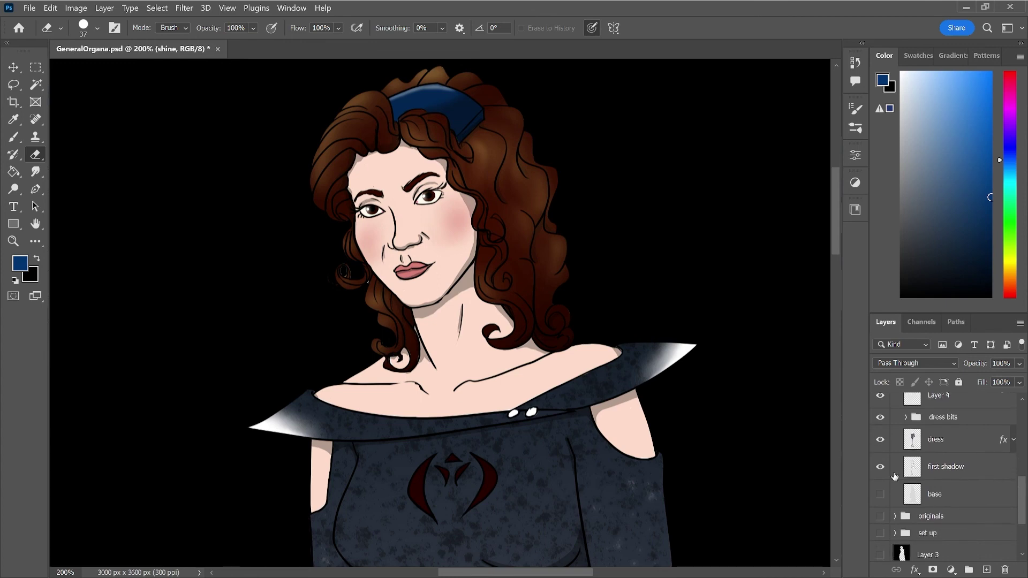
{"action": "left_click", "coordinate": [881, 468]}
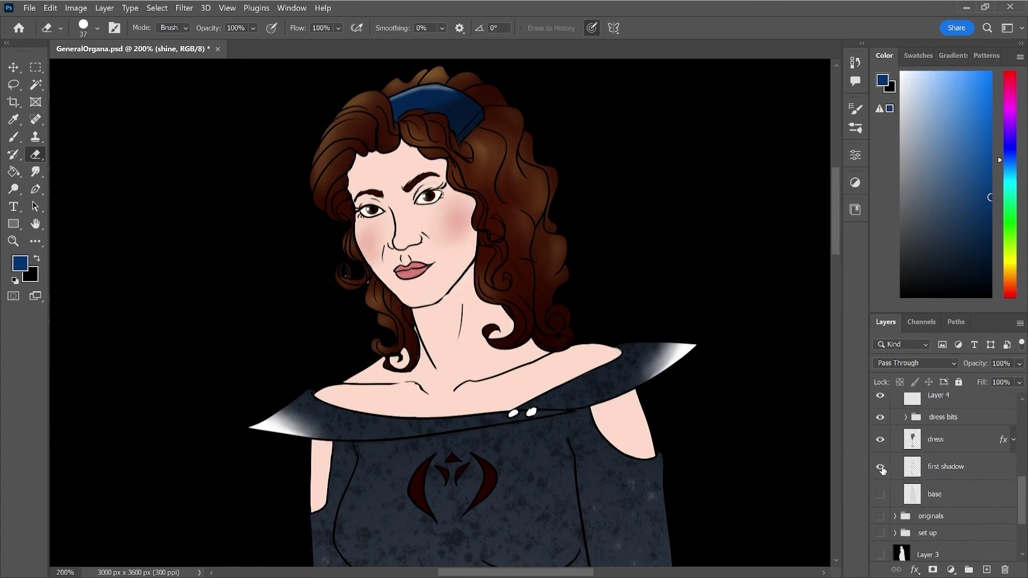
{"action": "left_click", "coordinate": [880, 467]}
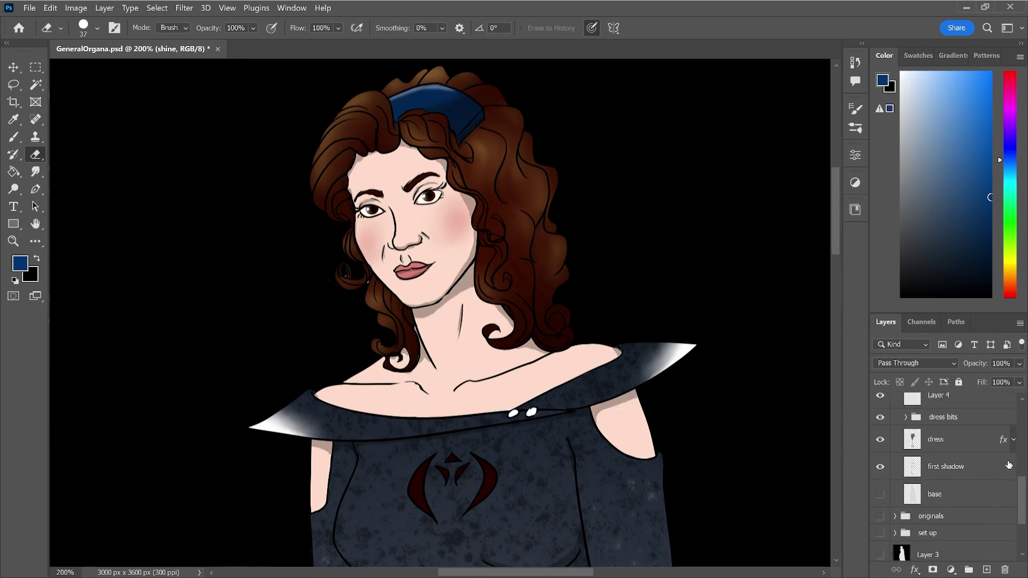
{"action": "left_click_drag", "start_coordinate": [1023, 493], "coordinate": [1021, 531]}
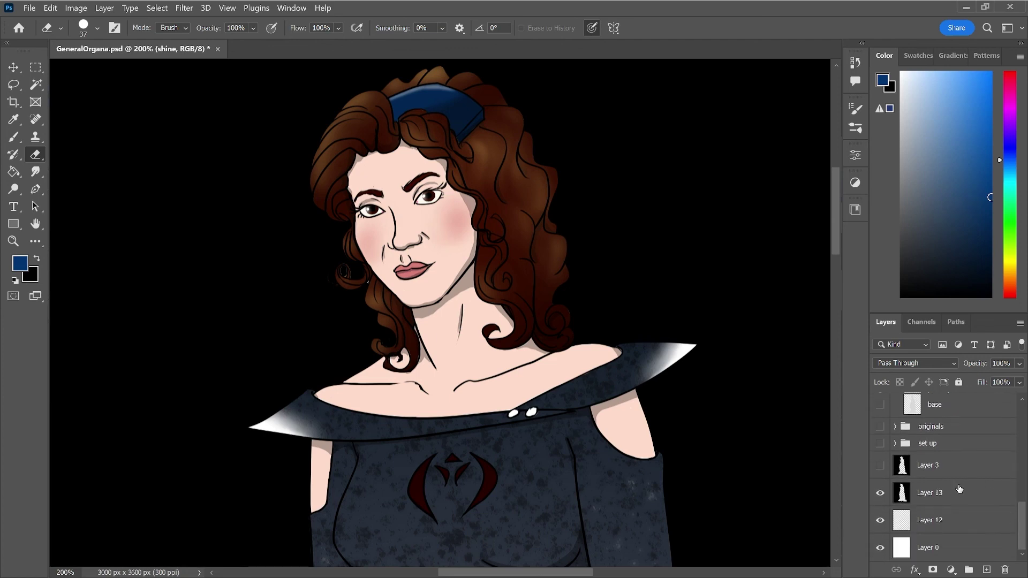
{"action": "left_click", "coordinate": [959, 487]}
- Paint black with a small brush on Layer 13 to darken the hair curls beside the face
{"action": "key", "text": "l"}
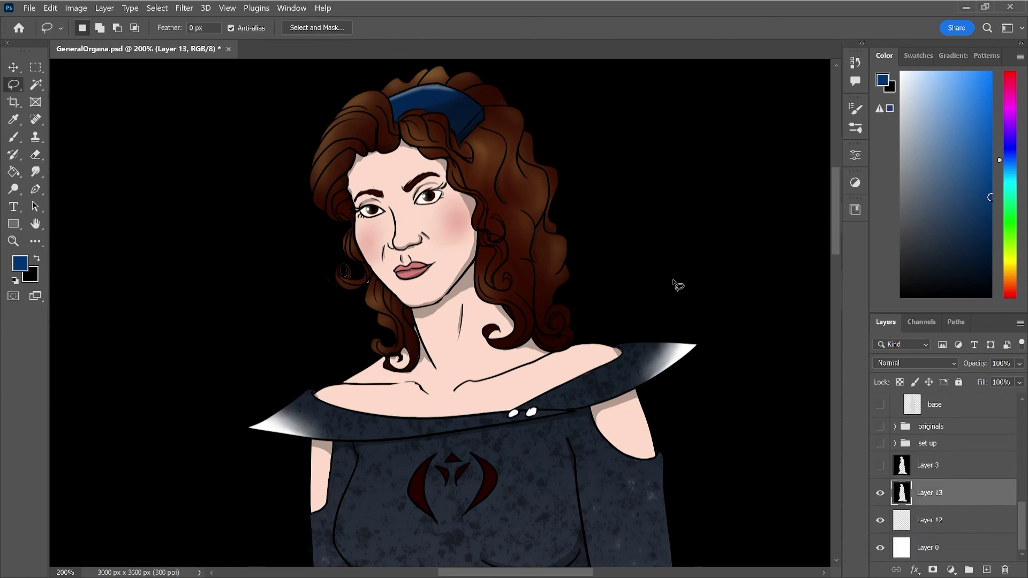
{"action": "key", "text": "b"}
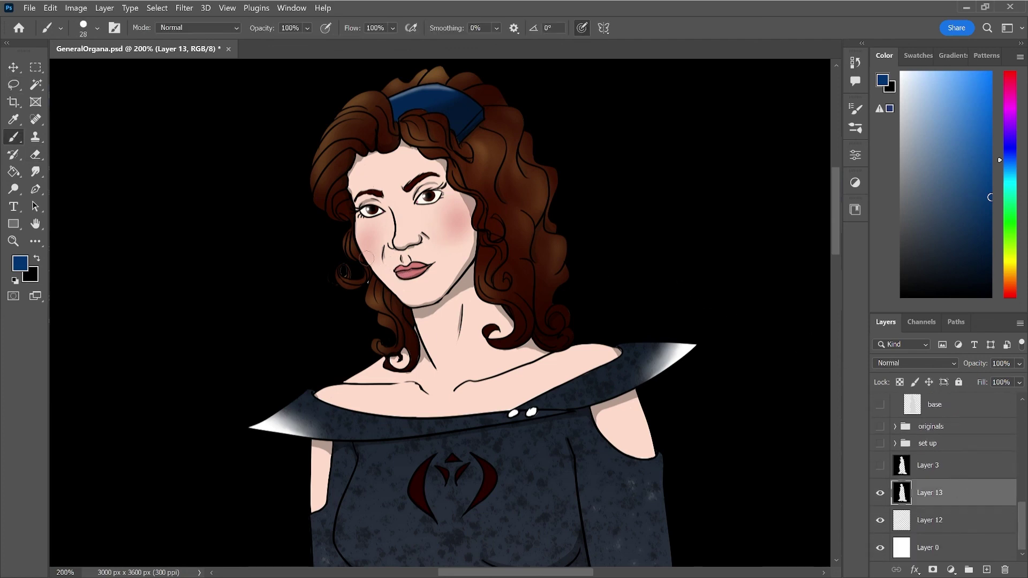
{"action": "key", "text": "d"}
{"action": "key", "text": "bracketleft"}
{"action": "key", "text": "bracketleft"}
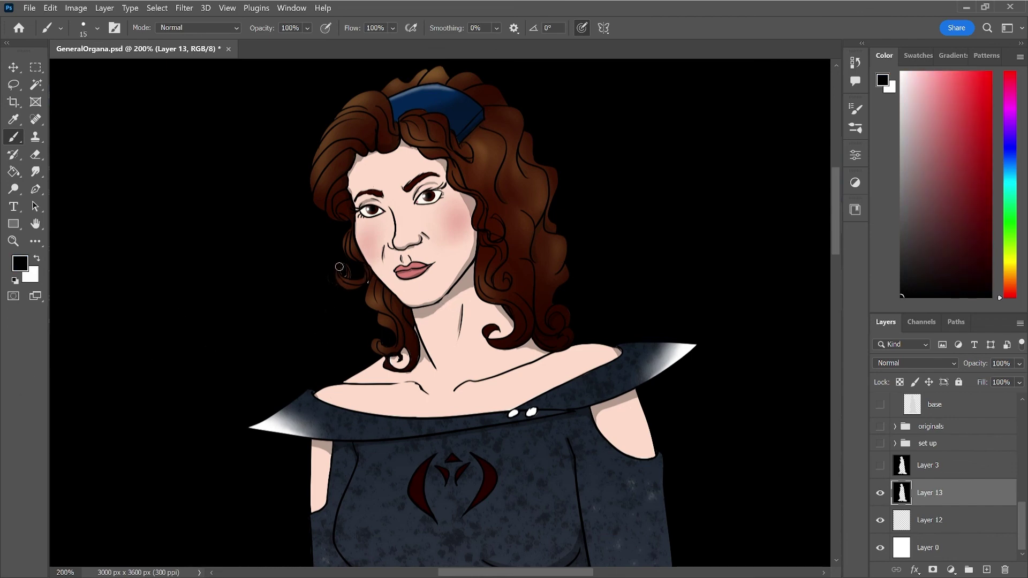
{"action": "key", "text": "ctrl+plus"}
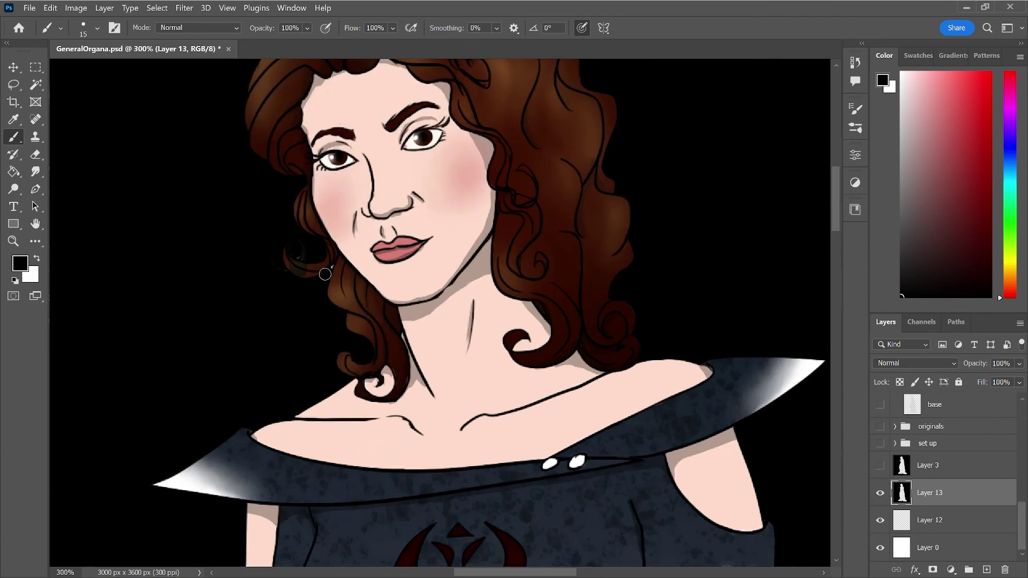
{"action": "key", "text": "ctrl+z"}
{"action": "mouse_move", "coordinate": [296, 244]}
{"action": "left_mouse_down"}
{"action": "mouse_move", "coordinate": [311, 250]}
{"action": "mouse_move", "coordinate": [306, 259]}
{"action": "left_mouse_up"}
{"action": "left_click_drag", "start_coordinate": [356, 358], "coordinate": [359, 361]}
- Erase a spot in the lower hair curl, undo it, and zoom back out
{"action": "key", "text": "e"}
{"action": "left_click", "coordinate": [357, 355]}
{"action": "left_click_drag", "start_coordinate": [359, 356], "coordinate": [363, 354]}
{"action": "key", "text": "ctrl+z"}
{"action": "key", "text": "ctrl+z"}
{"action": "key", "text": "ctrl+z"}
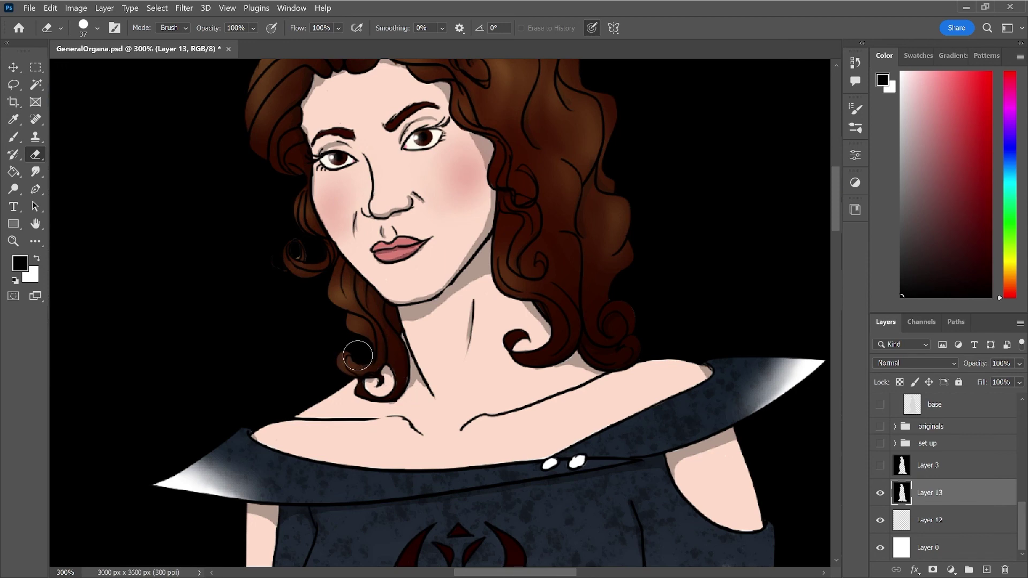
{"action": "key", "text": "b"}
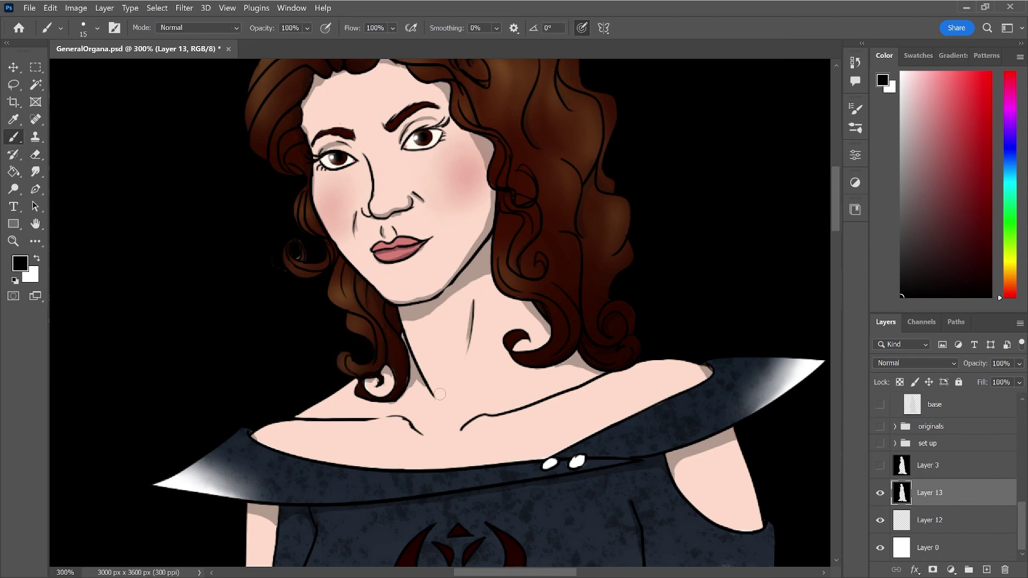
{"action": "key", "text": "ctrl+minus"}
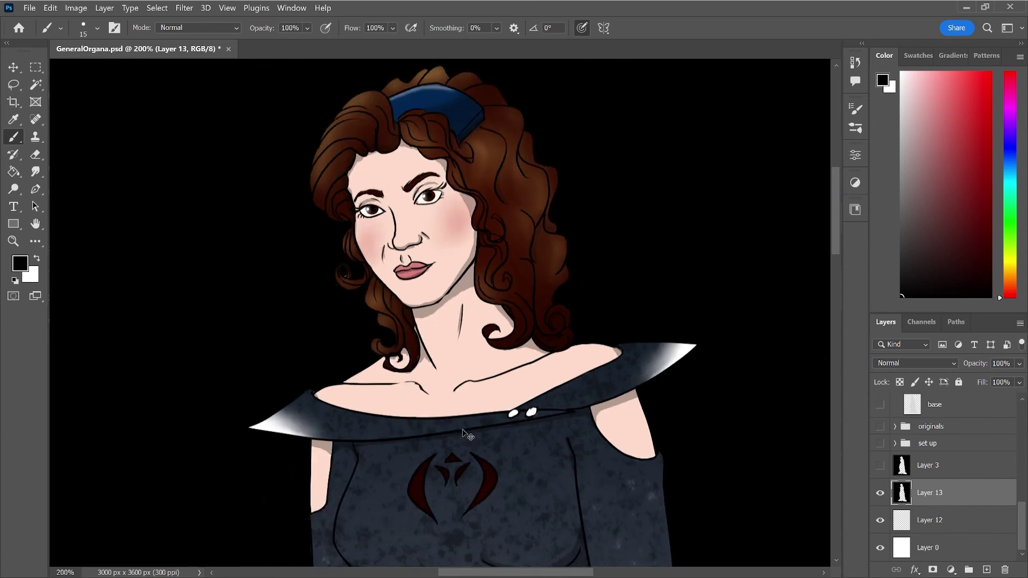
{"action": "key", "text": "ctrl+minus"}
{"action": "key", "text": "ctrl+minus"}
{"action": "key", "text": "ctrl+minus"}
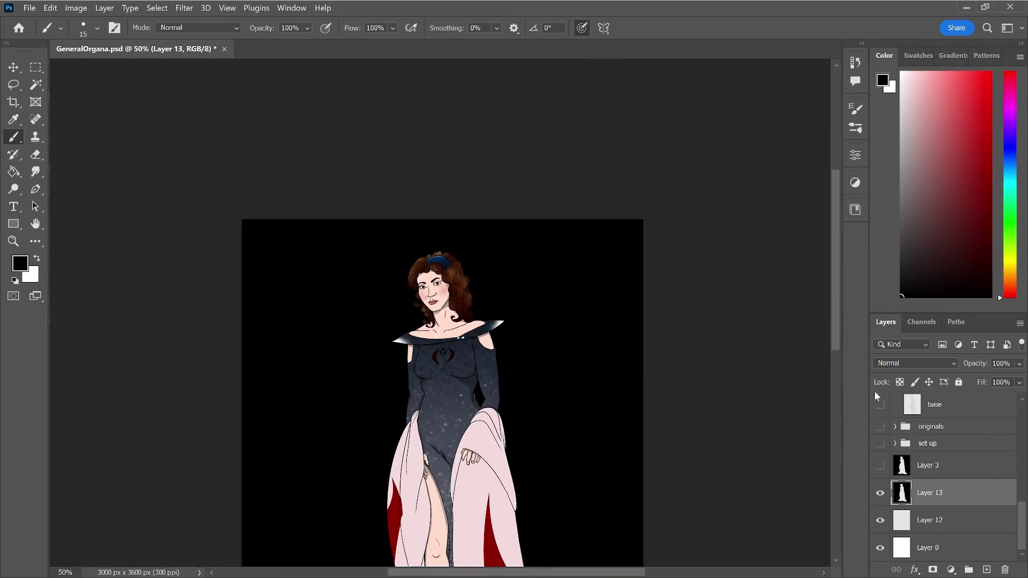
- Expand the dress bits group in the Layers panel and make dress misc the active layer
{"action": "scroll", "coordinate": [835, 307], "scroll_direction": "down", "scroll_amount": 1}
{"action": "scroll", "coordinate": [843, 332], "scroll_direction": "down", "scroll_amount": 3}
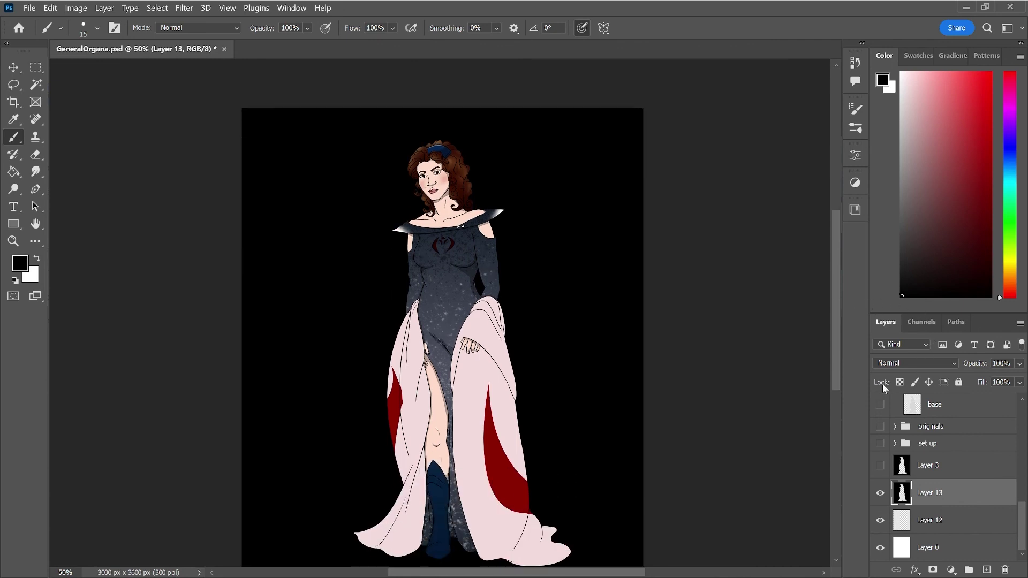
{"action": "scroll", "coordinate": [958, 487], "scroll_direction": "up", "scroll_amount": 3}
{"action": "scroll", "coordinate": [962, 487], "scroll_direction": "up", "scroll_amount": 2}
{"action": "scroll", "coordinate": [962, 487], "scroll_direction": "up", "scroll_amount": 1}
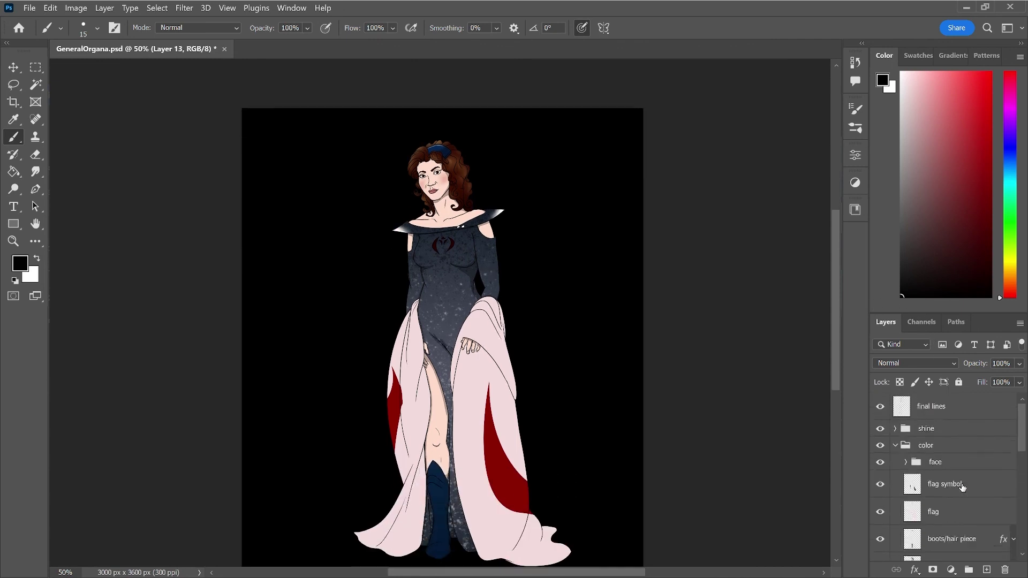
{"action": "scroll", "coordinate": [942, 500], "scroll_direction": "up", "scroll_amount": 1}
{"action": "scroll", "coordinate": [940, 502], "scroll_direction": "down", "scroll_amount": 3}
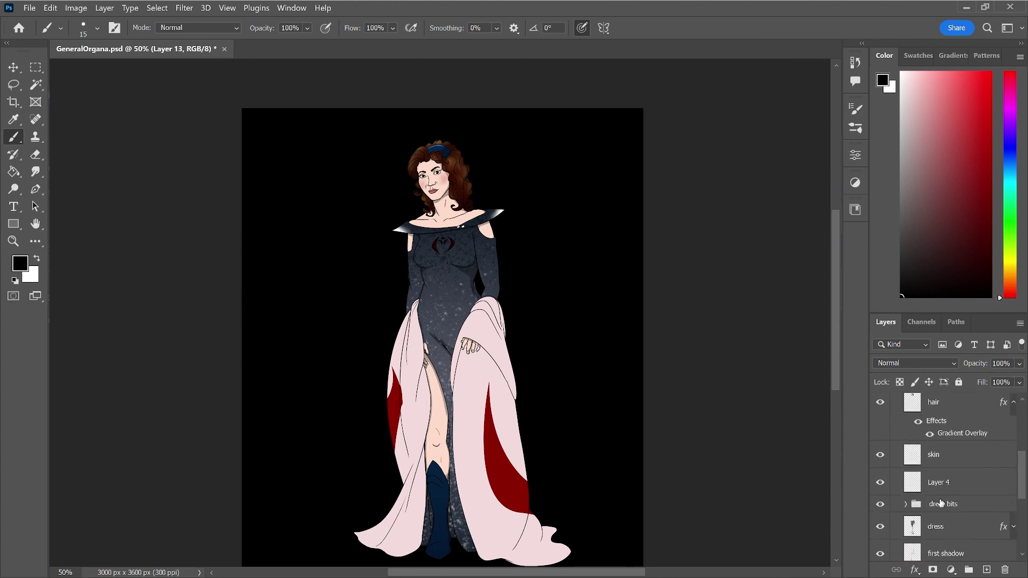
{"action": "scroll", "coordinate": [936, 498], "scroll_direction": "down", "scroll_amount": 3}
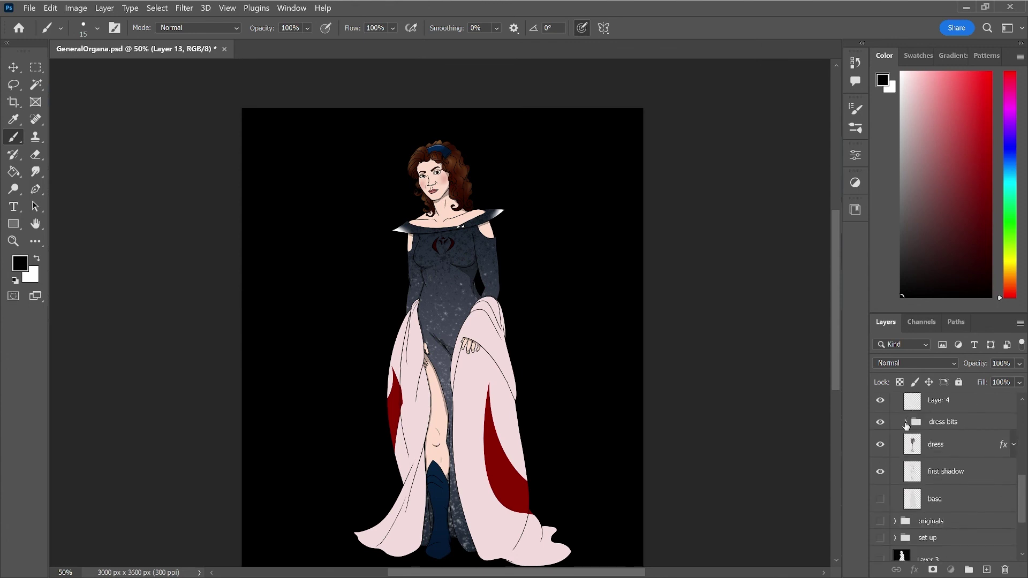
{"action": "left_click", "coordinate": [907, 421]}
{"action": "scroll", "coordinate": [947, 482], "scroll_direction": "down", "scroll_amount": 1}
{"action": "scroll", "coordinate": [950, 487], "scroll_direction": "down", "scroll_amount": 1}
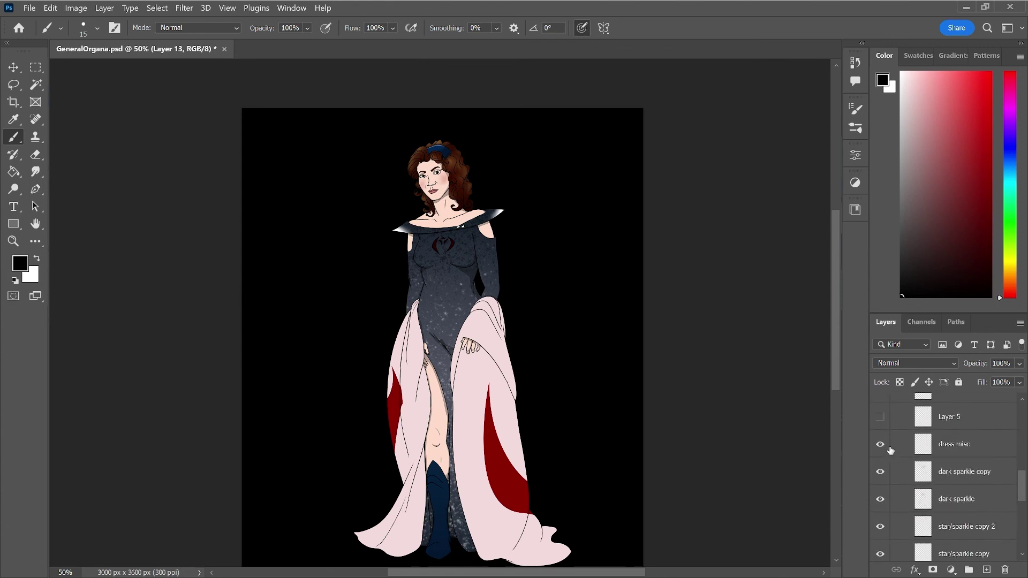
{"action": "left_click", "coordinate": [976, 439]}
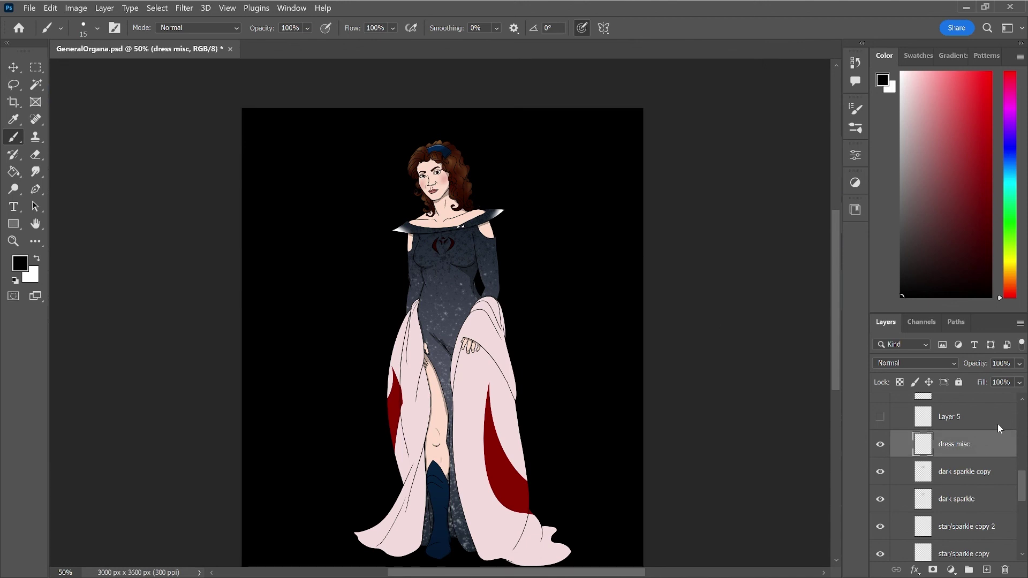
{"action": "key", "text": "h"}
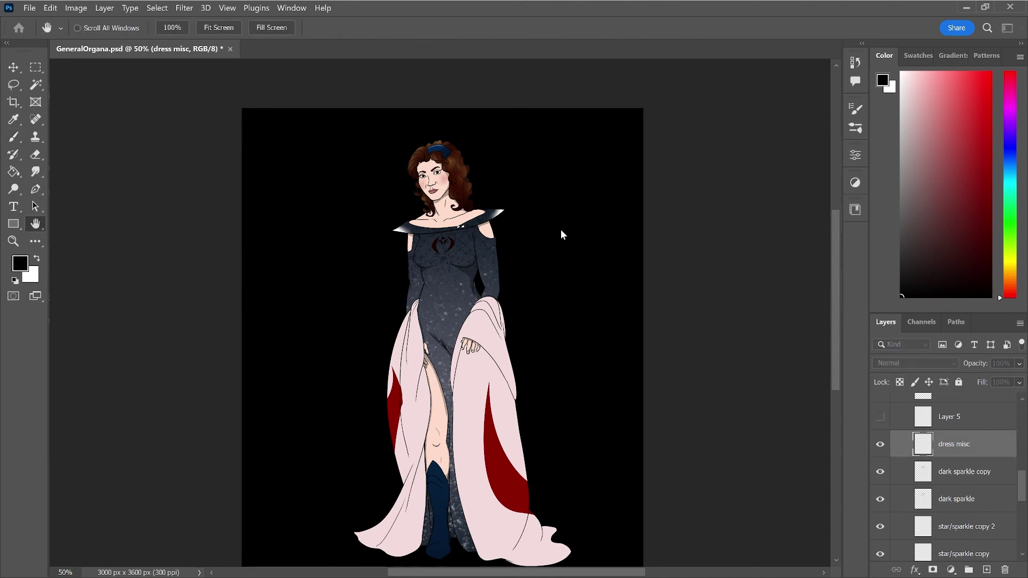
- Apply a Gradient Overlay to dress misc over the starry gown and save the file
{"action": "key", "text": "i"}
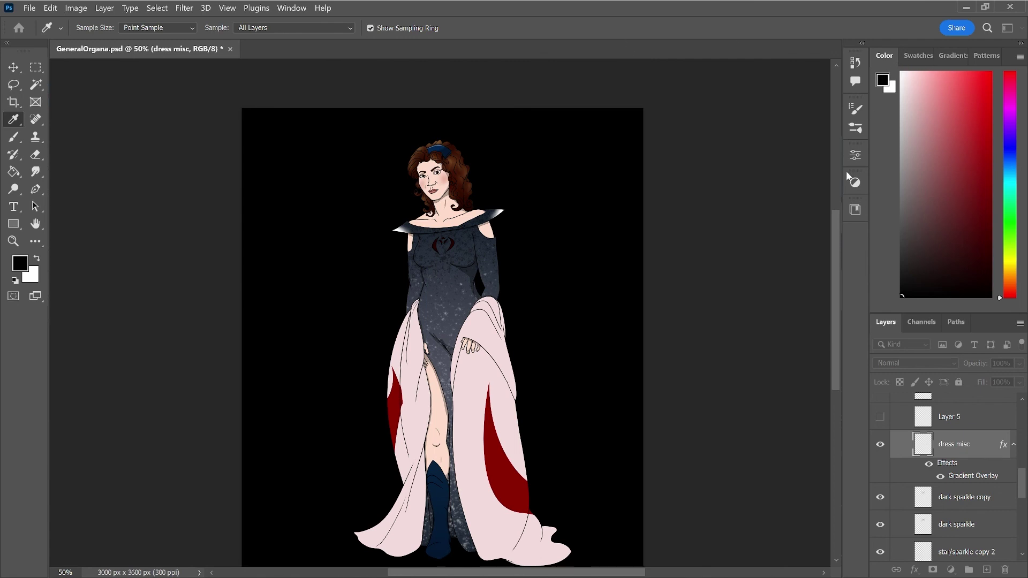
{"action": "key", "text": "ctrl+plus"}
{"action": "key", "text": "ctrl+plus"}
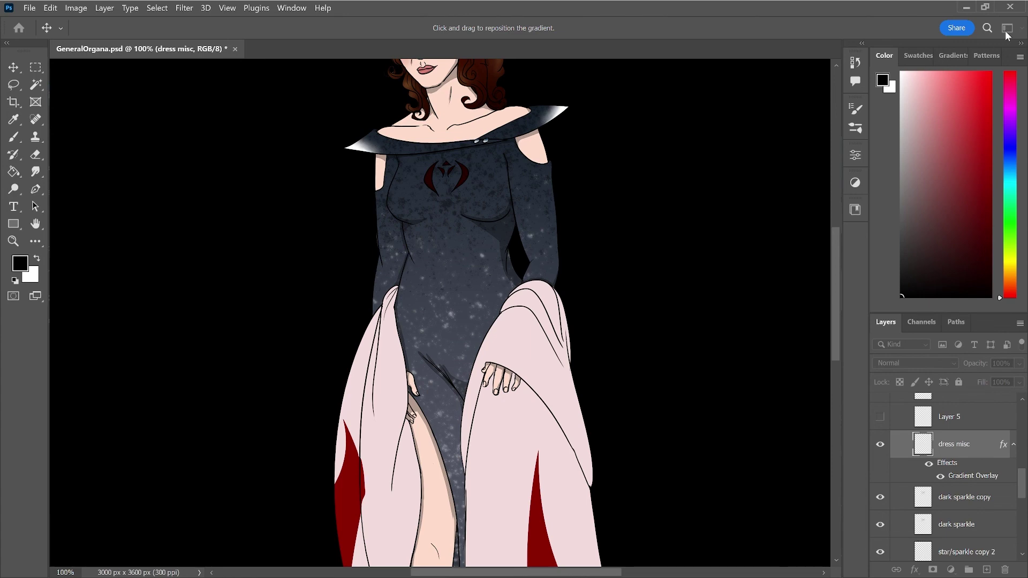
{"action": "key", "text": "b"}
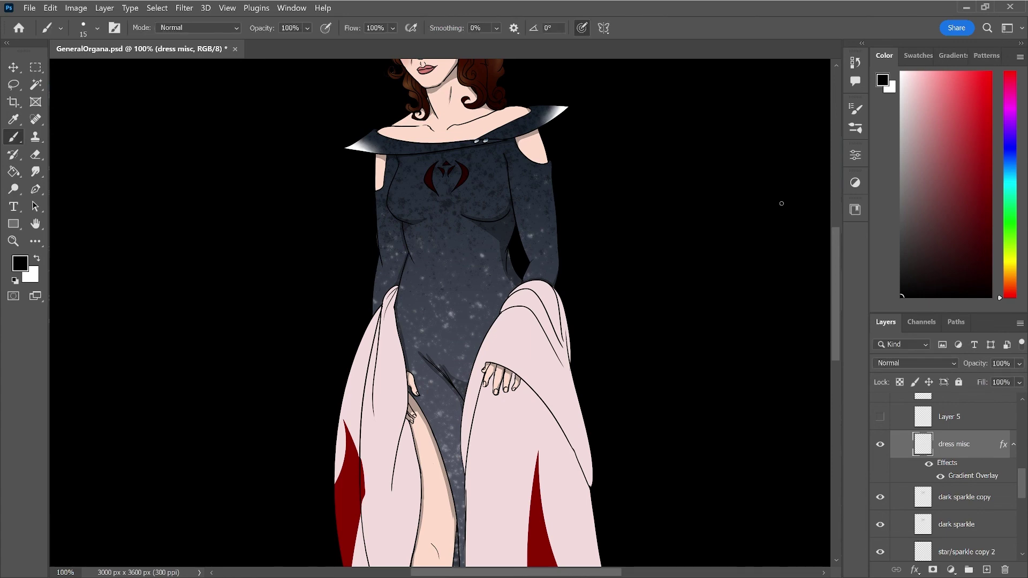
{"action": "key", "text": "ctrl+minus"}
{"action": "key", "text": "ctrl+minus"}
{"action": "key", "text": "ctrl+minus"}
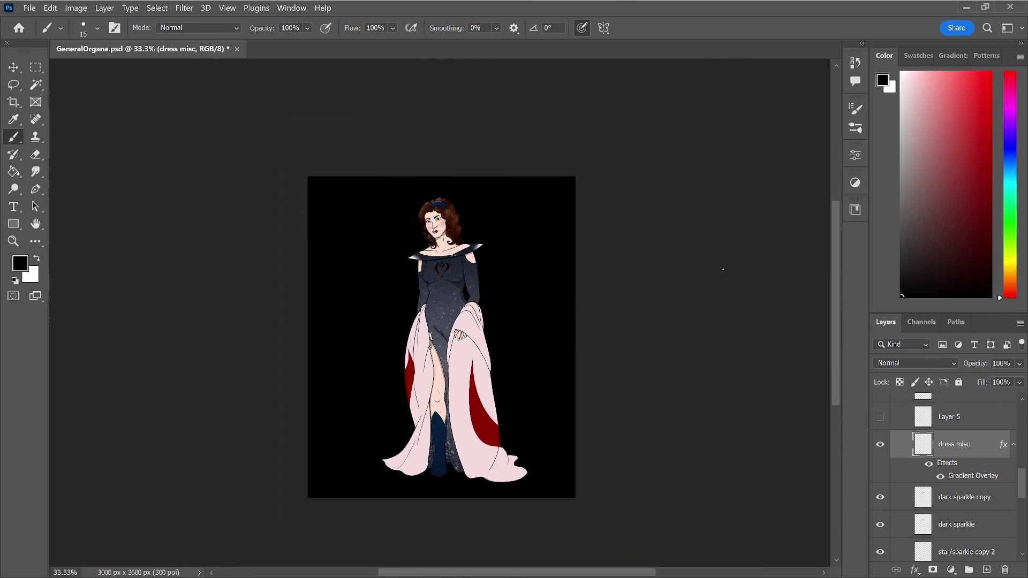
{"action": "key", "text": "ctrl+s"}
- Collapse the dress misc effects list and the dress bits group
{"action": "left_click", "coordinate": [1016, 444]}
{"action": "scroll", "coordinate": [1007, 450], "scroll_direction": "up", "scroll_amount": 1}
{"action": "scroll", "coordinate": [974, 450], "scroll_direction": "up", "scroll_amount": 3}
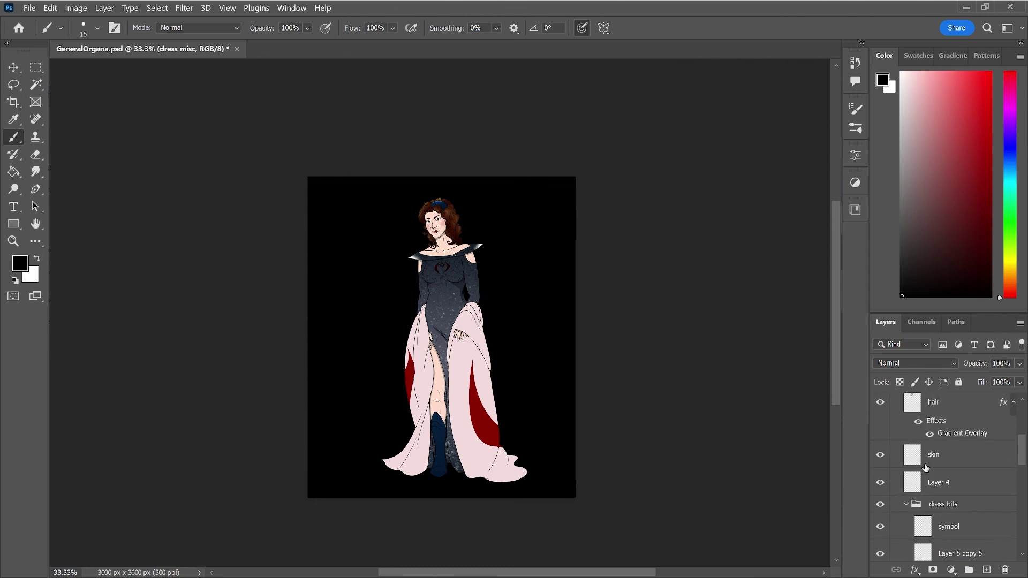
{"action": "left_click", "coordinate": [906, 506]}
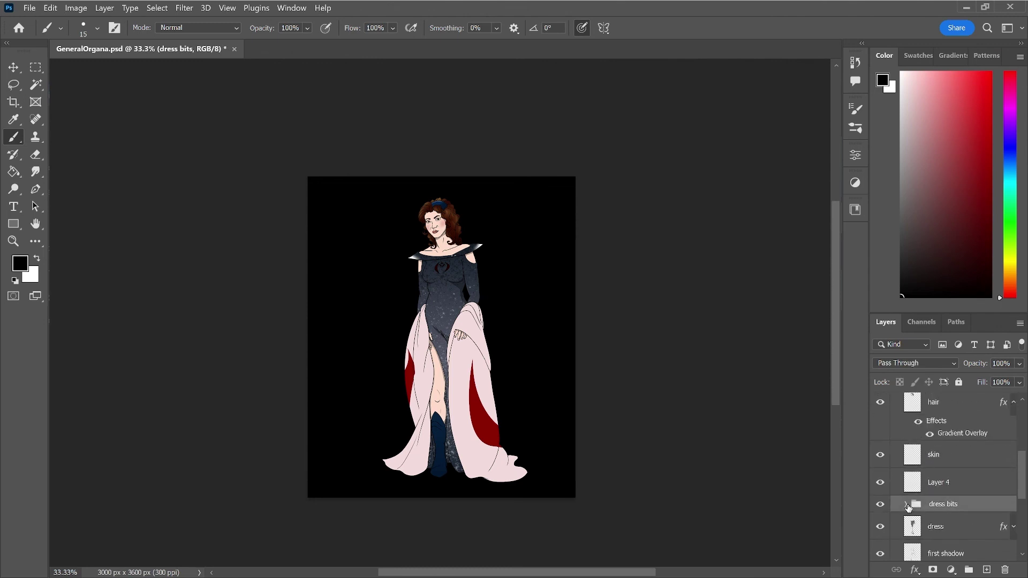
{"action": "scroll", "coordinate": [907, 503], "scroll_direction": "up", "scroll_amount": 2}
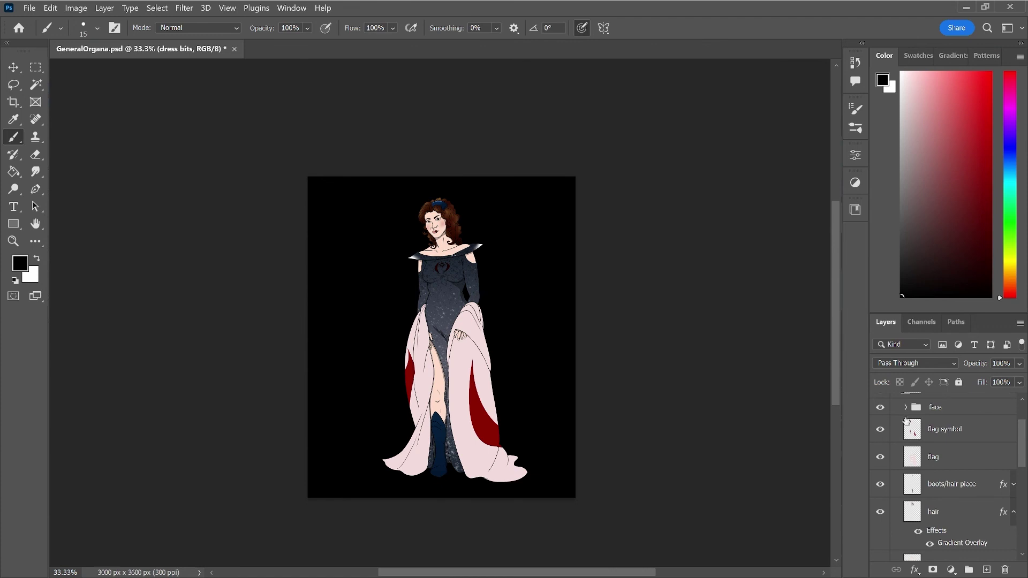
{"action": "scroll", "coordinate": [904, 461], "scroll_direction": "up", "scroll_amount": 1}
- Collapse the color group, save, and add a new layer above Layer 13
{"action": "left_click", "coordinate": [893, 448]}
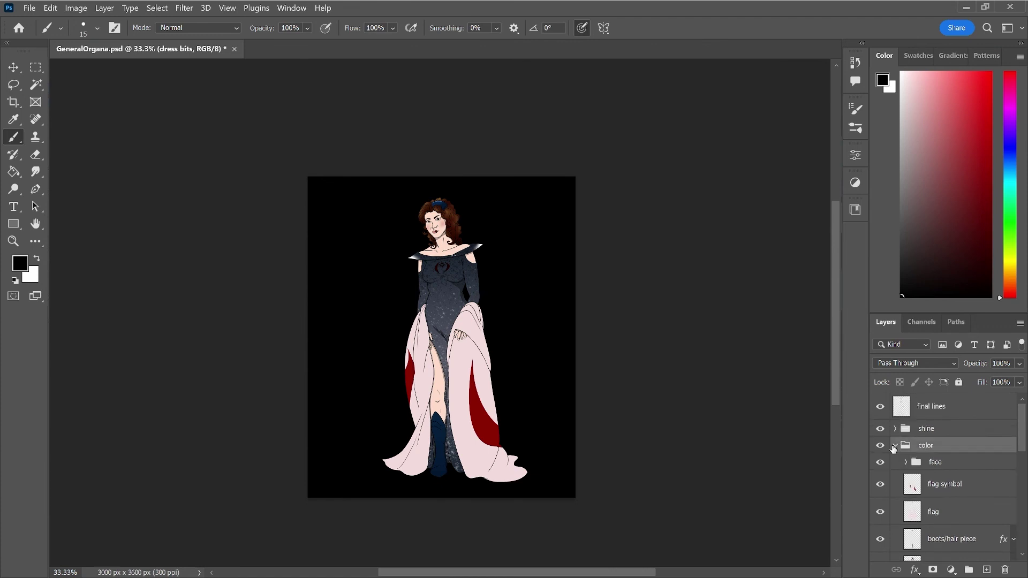
{"action": "left_click", "coordinate": [895, 447]}
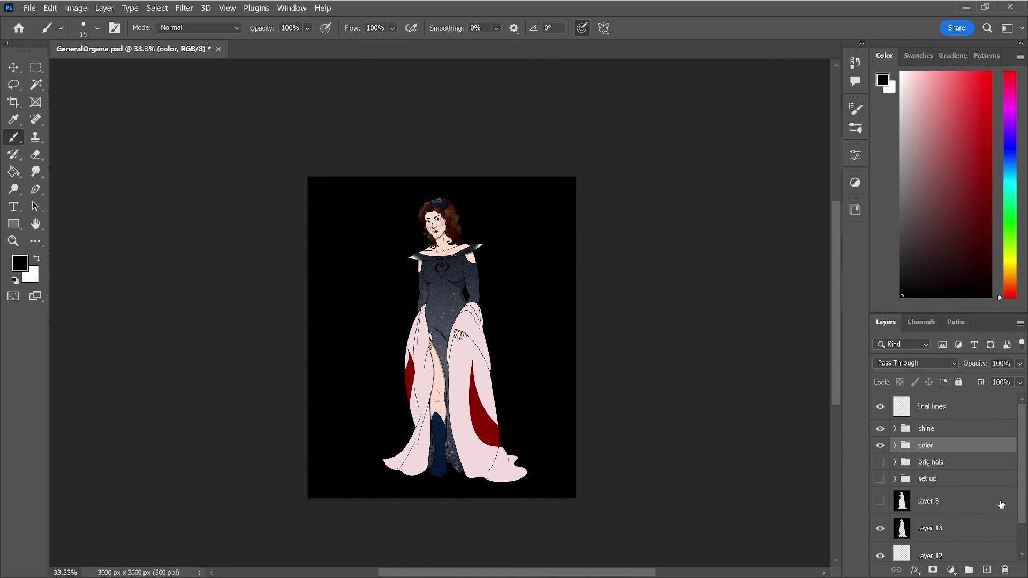
{"action": "key", "text": "ctrl+s"}
{"action": "left_click", "coordinate": [987, 534]}
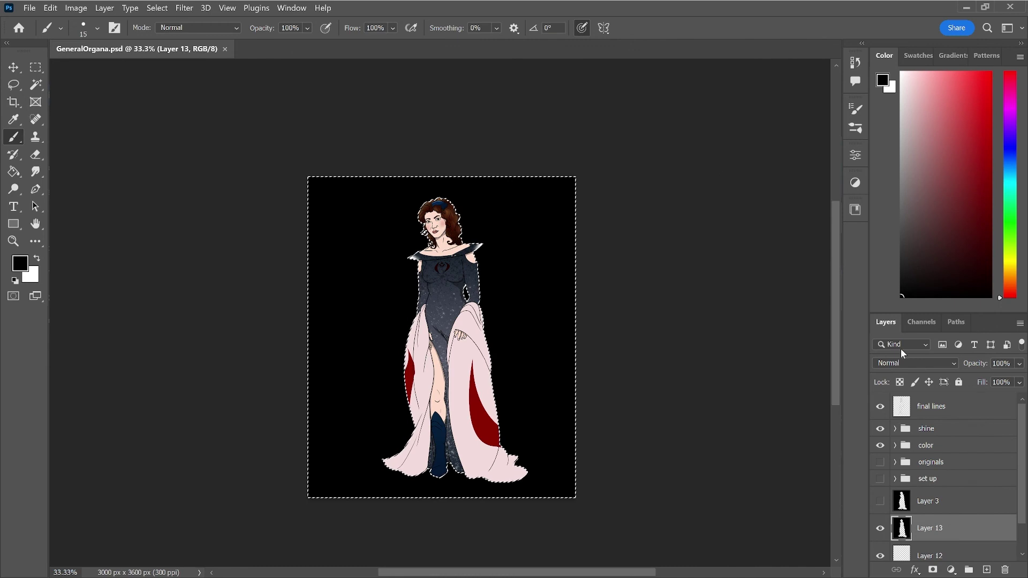
{"action": "left_click", "coordinate": [985, 568]}
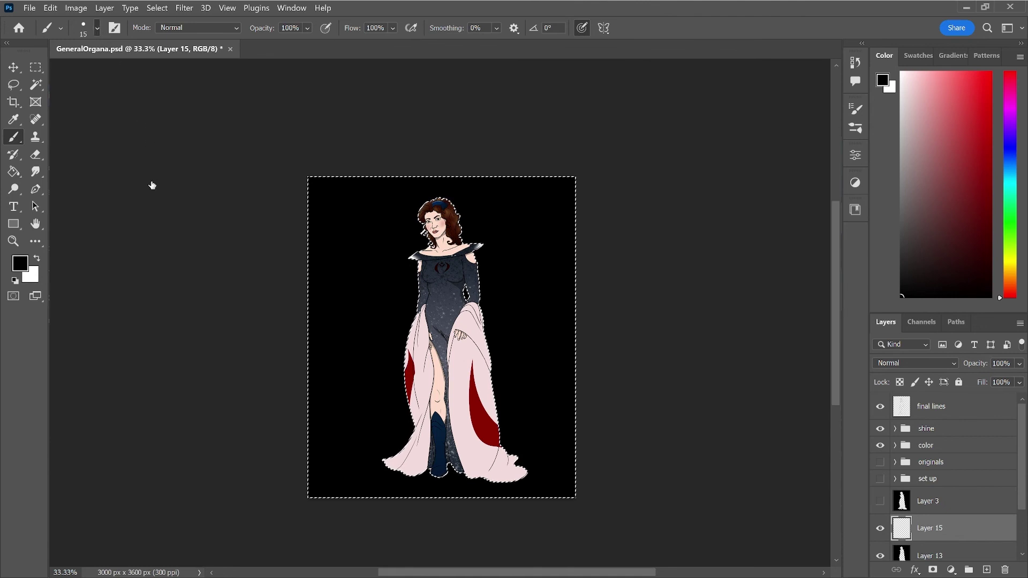
- Scatter white speckle stars with a large scatter brush on Layer 15, then undo them
{"action": "key", "text": "period"}
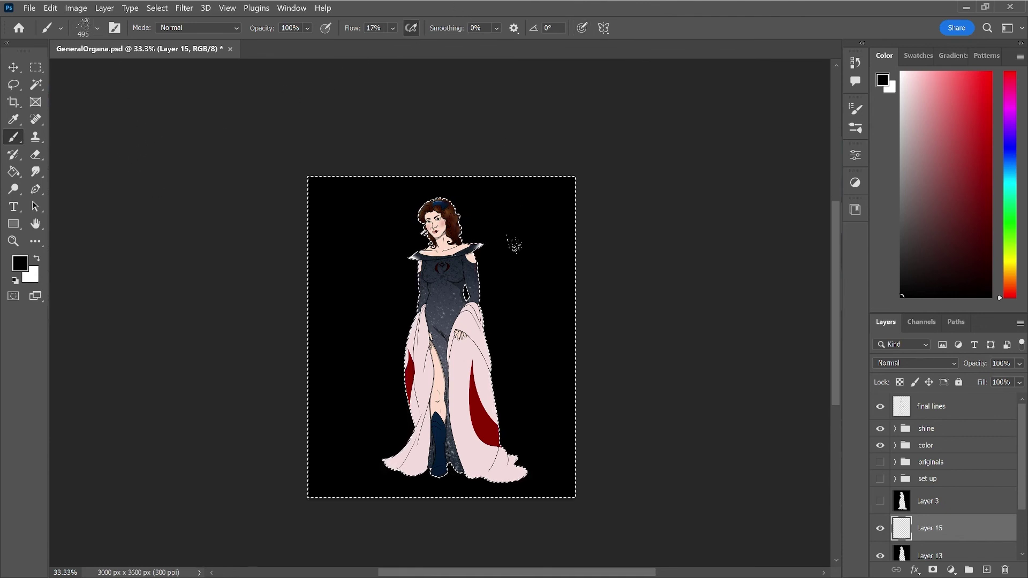
{"action": "key", "text": "period"}
{"action": "key", "text": "x"}
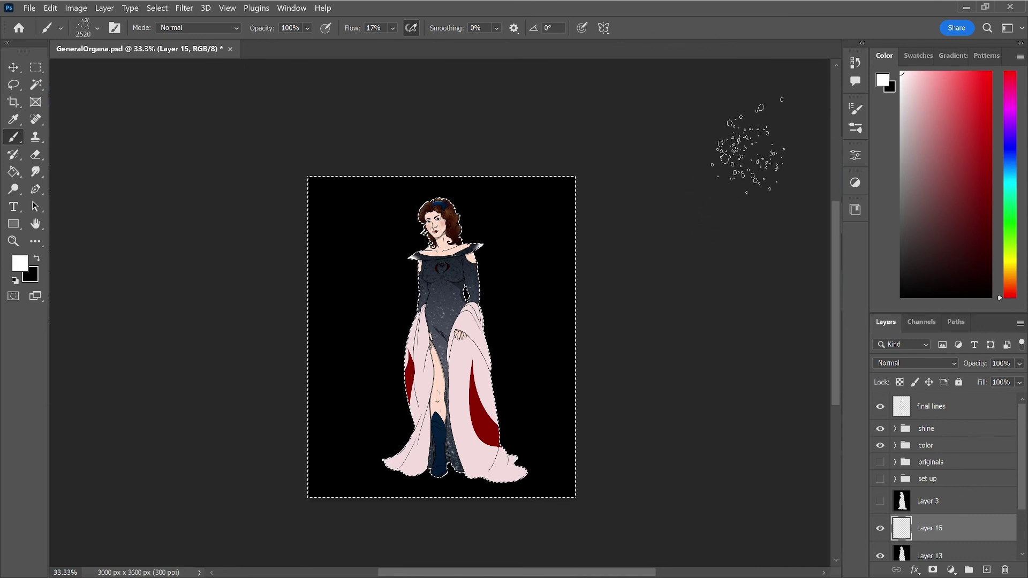
{"action": "key", "text": "ctrl+minus"}
{"action": "key", "text": "ctrl+d"}
{"action": "left_click_drag", "start_coordinate": [707, 161], "coordinate": [220, 471]}
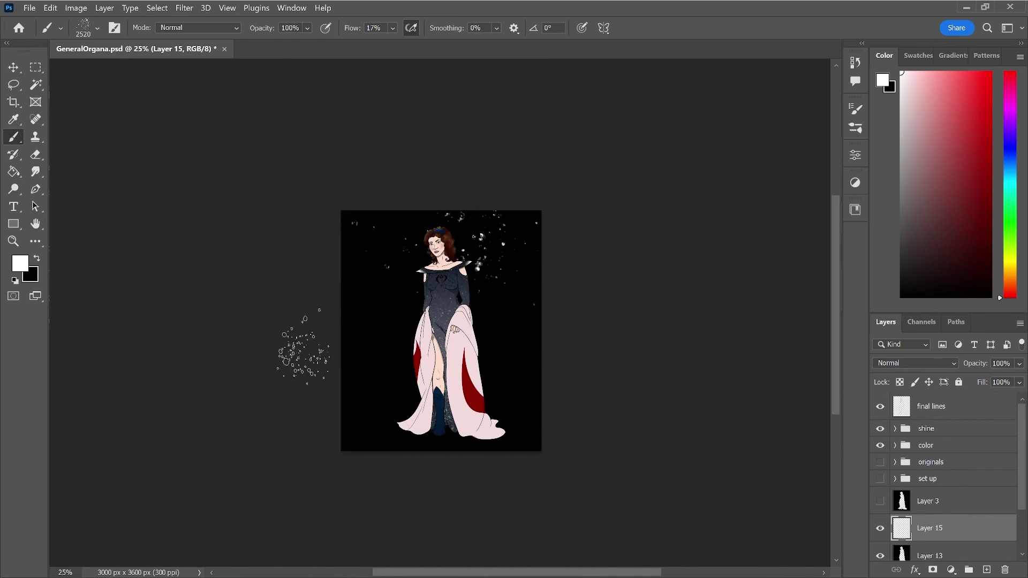
{"action": "left_click_drag", "start_coordinate": [220, 471], "coordinate": [729, 224]}
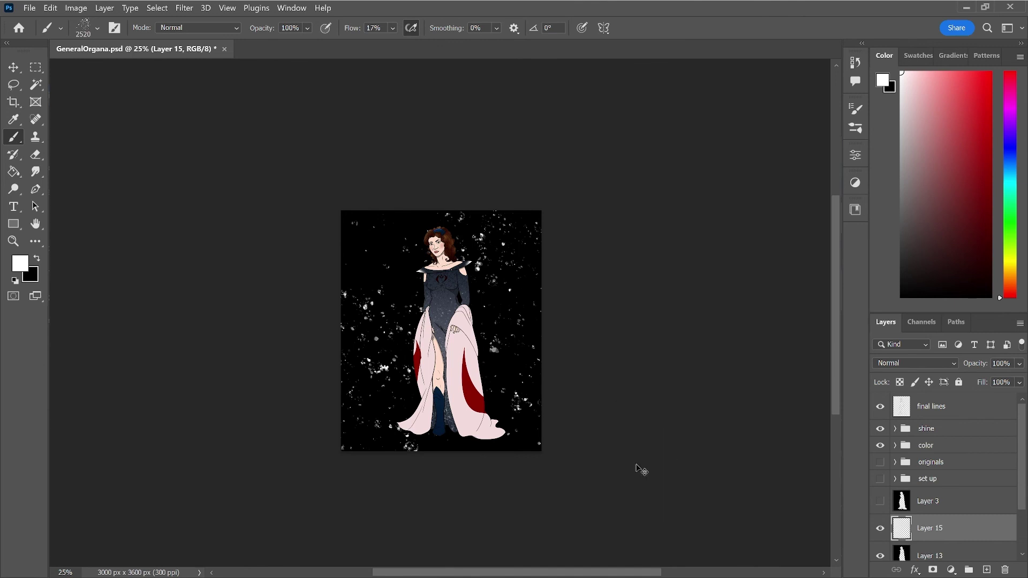
{"action": "key", "text": "ctrl+z"}
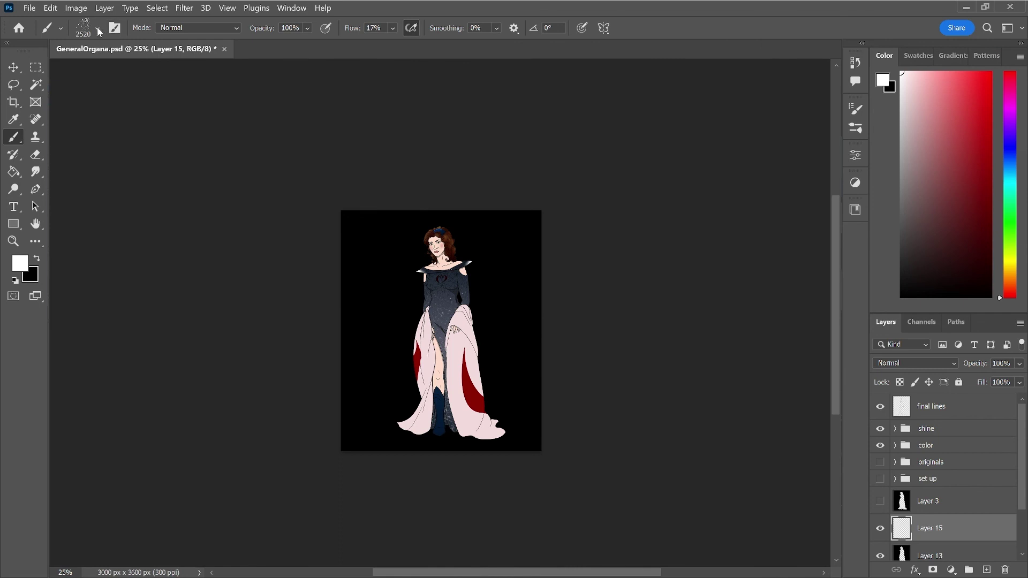
- Dab small white stars on the background using a round brush at 100% flow
{"action": "key", "text": "comma"}
{"action": "key", "text": "comma"}
{"action": "key", "text": "shift+0"}
{"action": "left_click", "coordinate": [511, 222]}
- Try red, blue and green painting colours, then settle on a bright yellow
{"action": "left_click", "coordinate": [990, 73]}
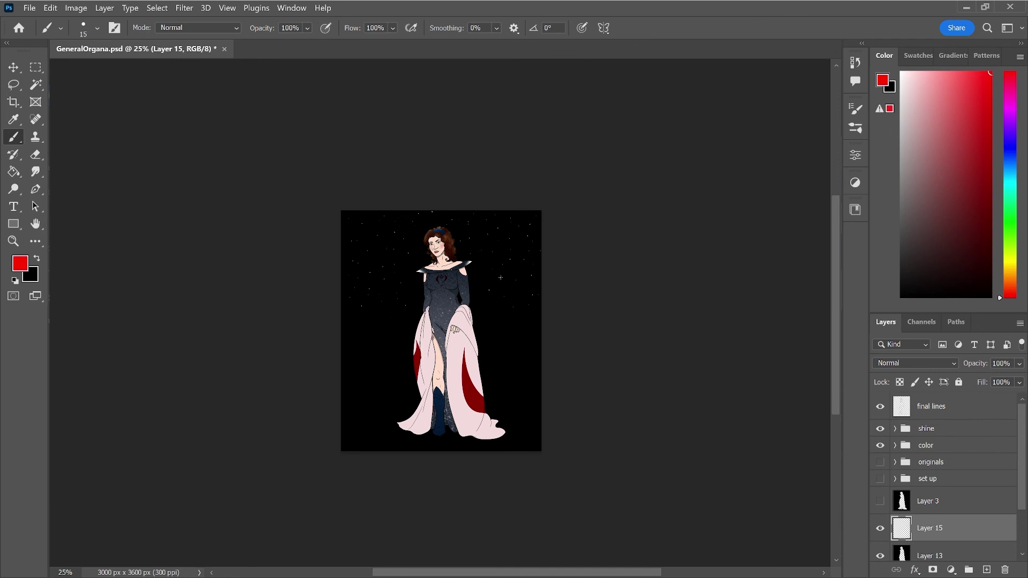
{"action": "left_click", "coordinate": [1008, 163]}
{"action": "left_click", "coordinate": [987, 153]}
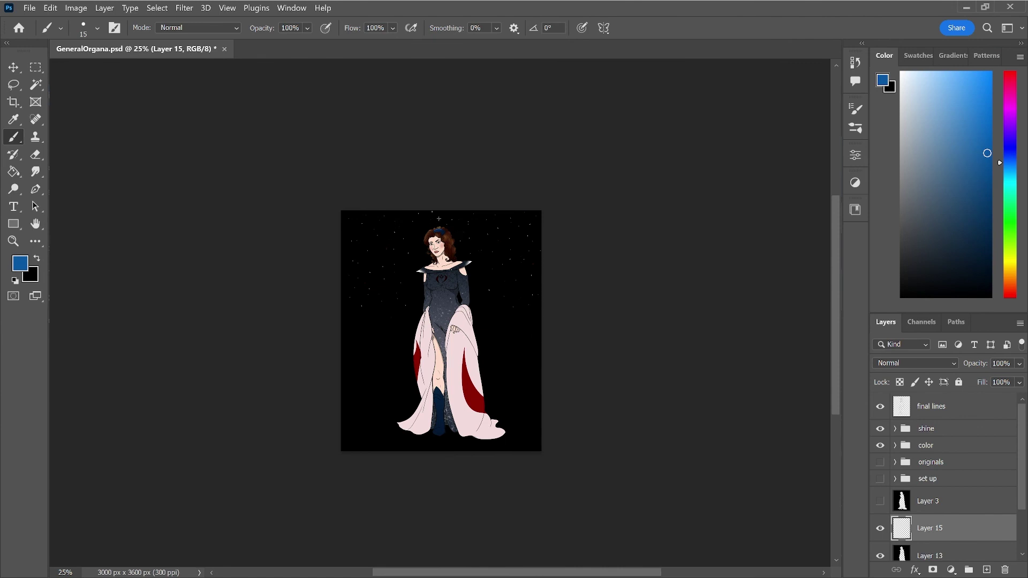
{"action": "left_click", "coordinate": [1011, 252]}
{"action": "left_click", "coordinate": [1012, 263]}
{"action": "left_click_drag", "start_coordinate": [986, 90], "coordinate": [988, 69]}
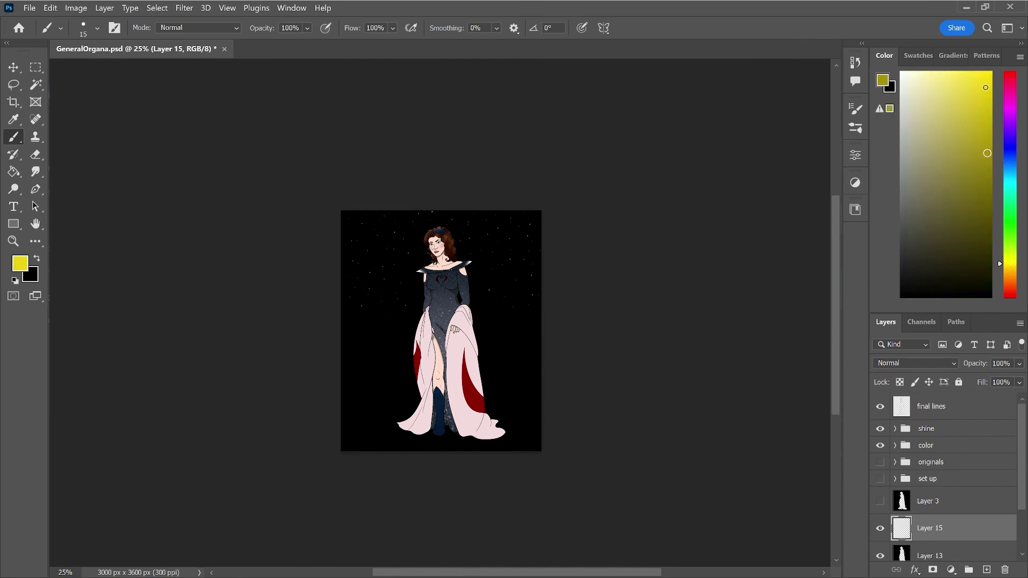
{"action": "left_click", "coordinate": [978, 83]}
{"action": "key", "text": "s"}
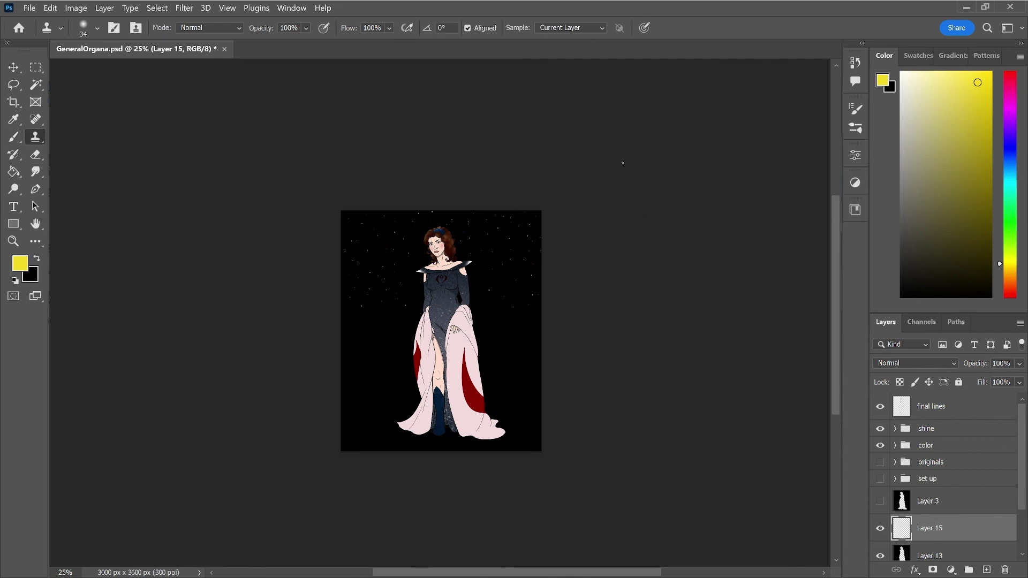
- Clone the existing starfield with an enlarged Clone Stamp onto empty dark background for extra stars
{"action": "key", "text": "bracketright"}
{"action": "key", "text": "bracketright"}
{"action": "key", "text": "bracketright"}
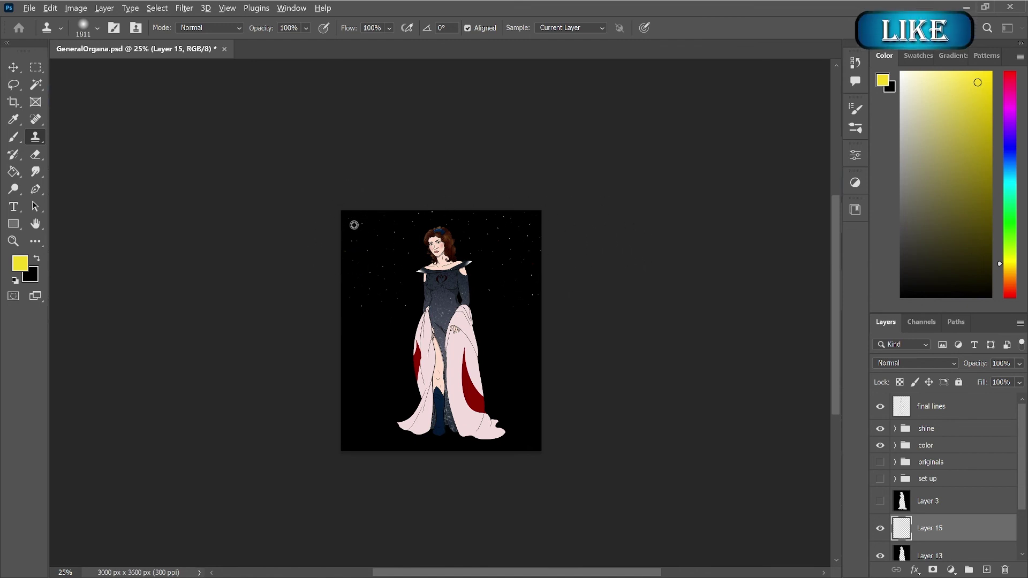
{"action": "left_click", "coordinate": [360, 221], "text": "alt"}
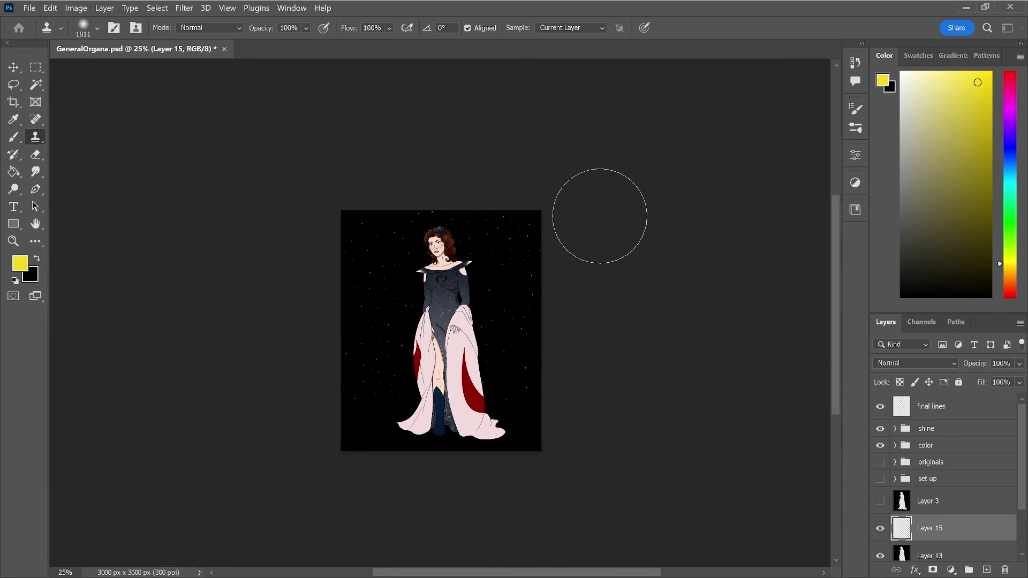
{"action": "left_click", "coordinate": [535, 219], "text": "alt"}
{"action": "left_click_drag", "start_coordinate": [544, 430], "coordinate": [535, 393]}
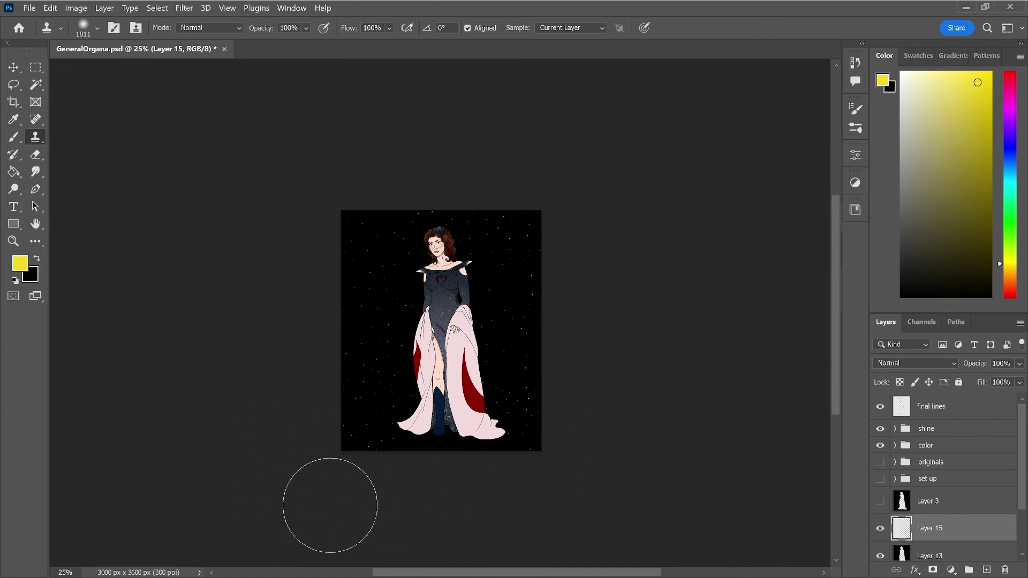
{"action": "key", "text": "b"}
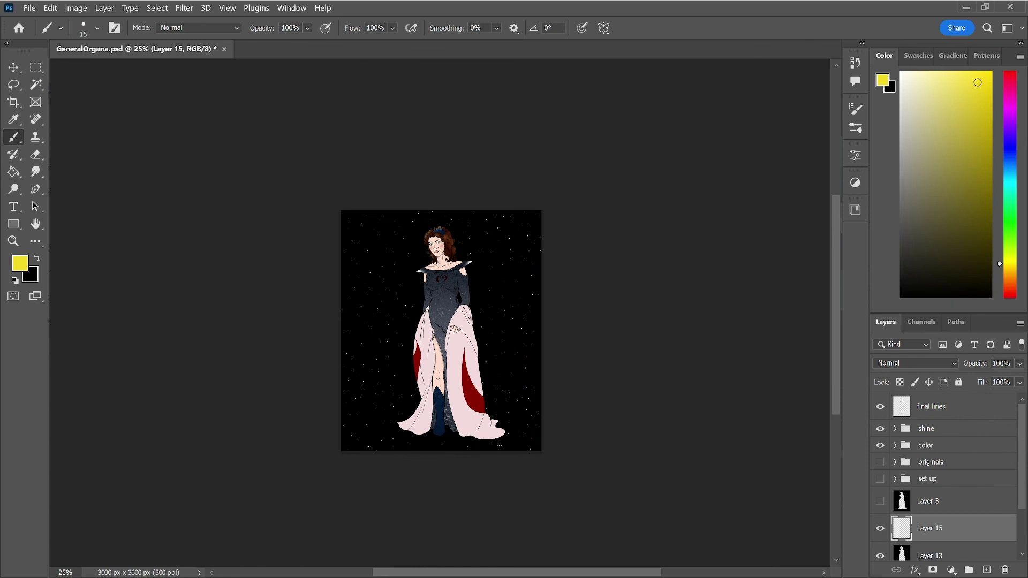
{"action": "left_click", "coordinate": [919, 72]}
- Duplicate the star layer as Layer 15 copy to make the stars denser
{"action": "key", "text": "ctrl+j"}
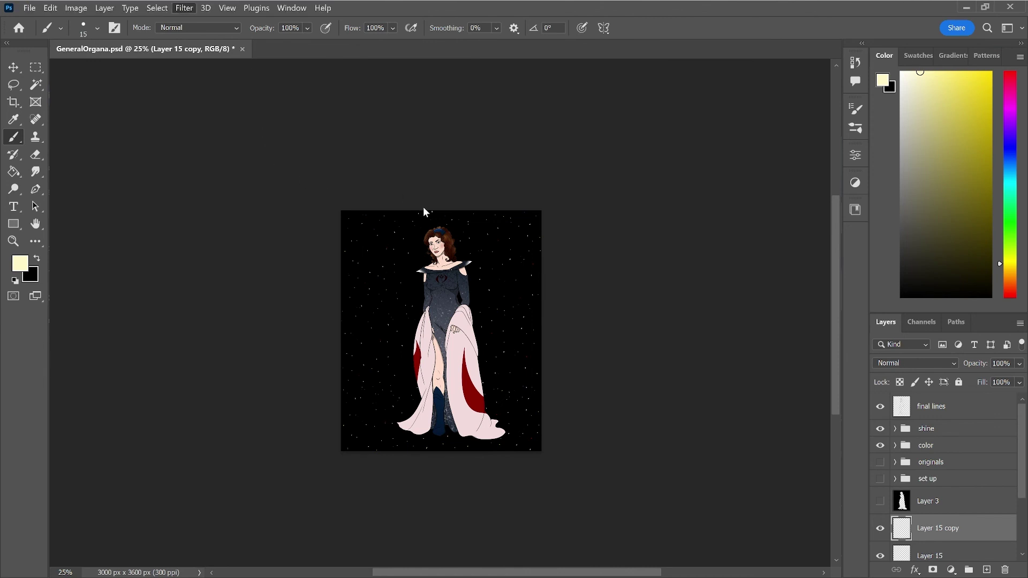
{"action": "key", "text": "h"}
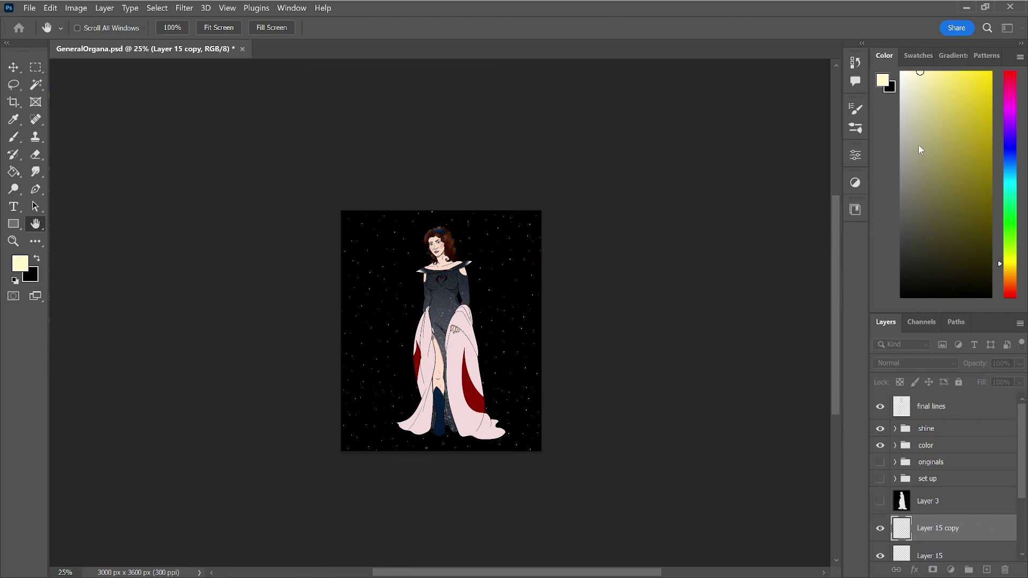
{"action": "key", "text": "b"}
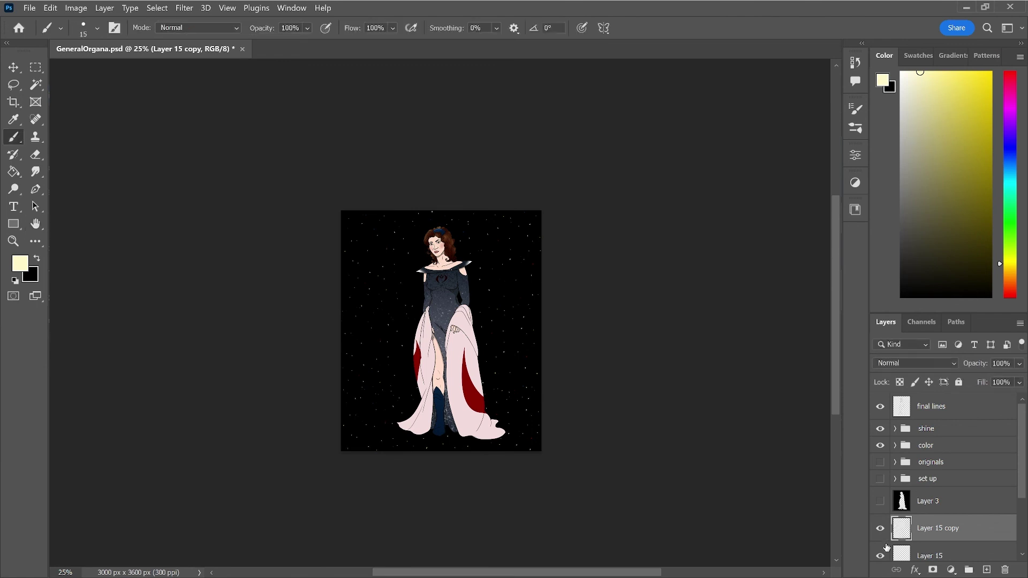
- Compare Layer 15 copy hidden and shown, then add new Layer 16 and zoom to 50%
{"action": "left_click", "coordinate": [880, 529]}
{"action": "left_click", "coordinate": [881, 529]}
{"action": "left_click", "coordinate": [988, 570]}
{"action": "key", "text": "ctrl+plus"}
{"action": "key", "text": "ctrl+plus"}
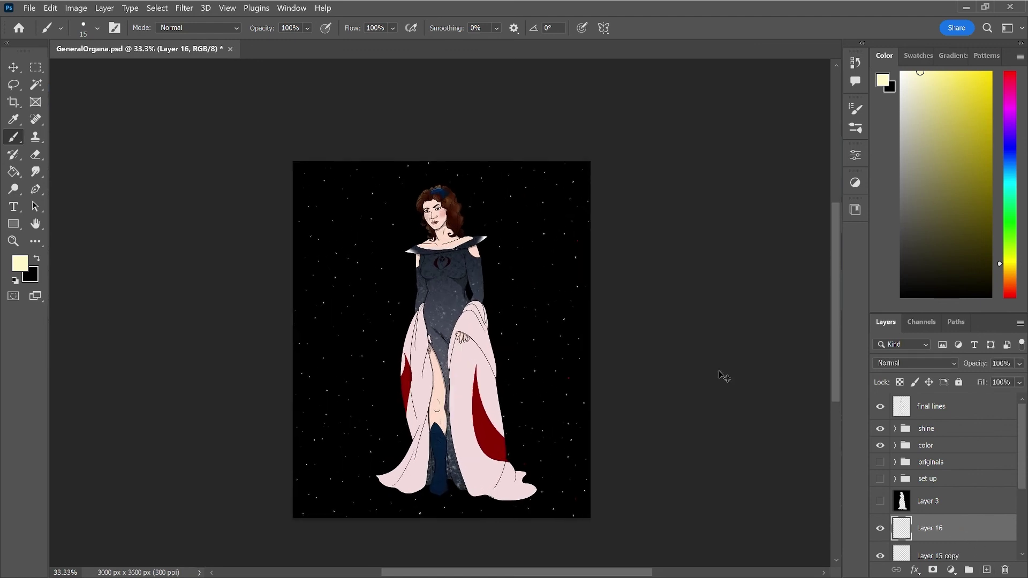
{"action": "scroll", "coordinate": [718, 371], "scroll_direction": "down", "scroll_amount": 3}
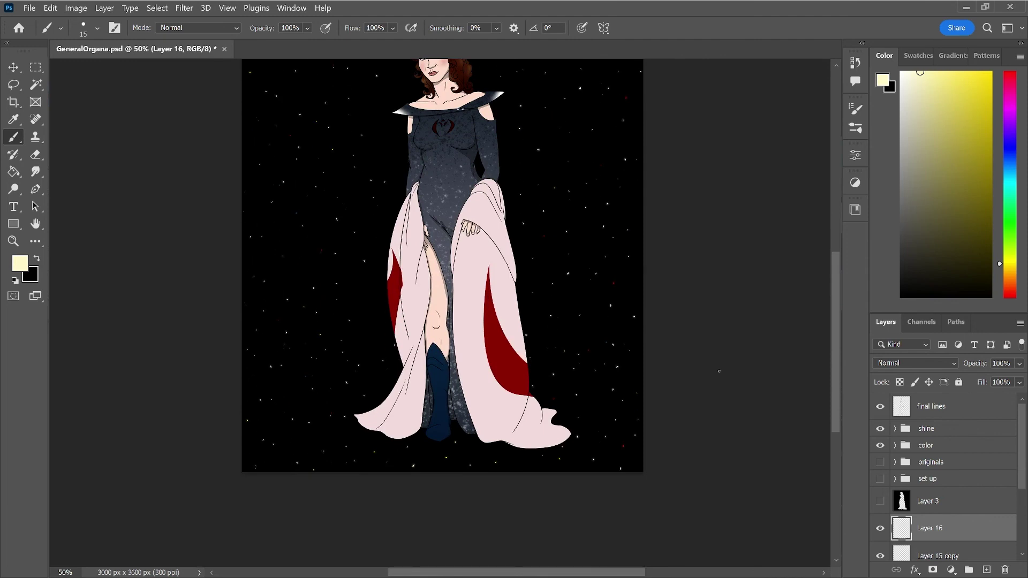
- Sign the lower-right corner in bright green with a small heart and year mark, then save
{"action": "left_click", "coordinate": [1010, 224]}
{"action": "left_click", "coordinate": [973, 72]}
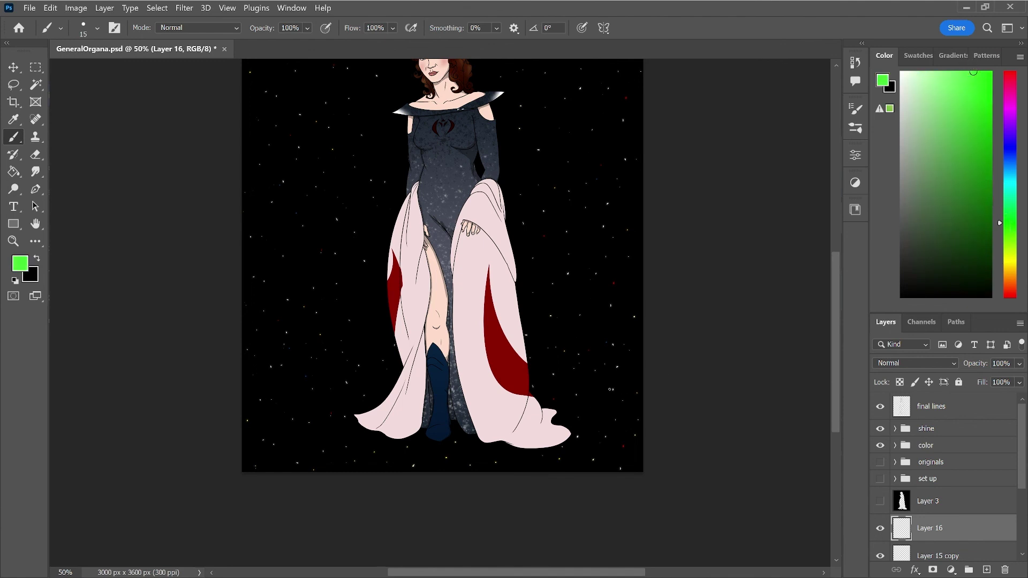
{"action": "left_click_drag", "start_coordinate": [839, 316], "coordinate": [837, 285]}
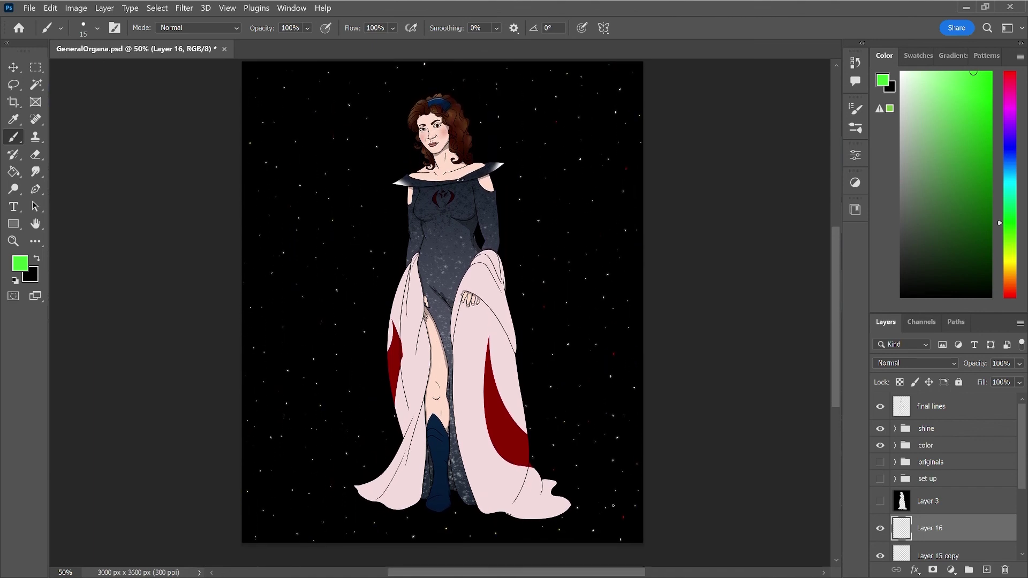
{"action": "mouse_move", "coordinate": [608, 503]}
{"action": "left_mouse_down"}
{"action": "mouse_move", "coordinate": [593, 535]}
{"action": "mouse_move", "coordinate": [616, 518]}
{"action": "left_mouse_up"}
{"action": "left_click_drag", "start_coordinate": [594, 516], "coordinate": [597, 519]}
{"action": "left_click_drag", "start_coordinate": [628, 514], "coordinate": [636, 518]}
{"action": "scroll", "coordinate": [654, 504], "scroll_direction": "down", "scroll_amount": 2}
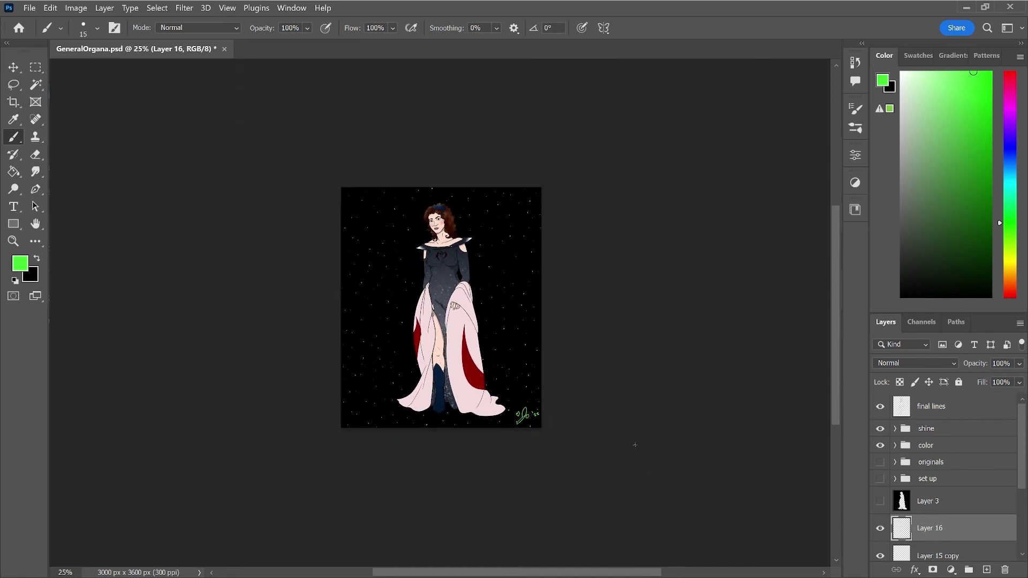
{"action": "key", "text": "ctrl+s"}
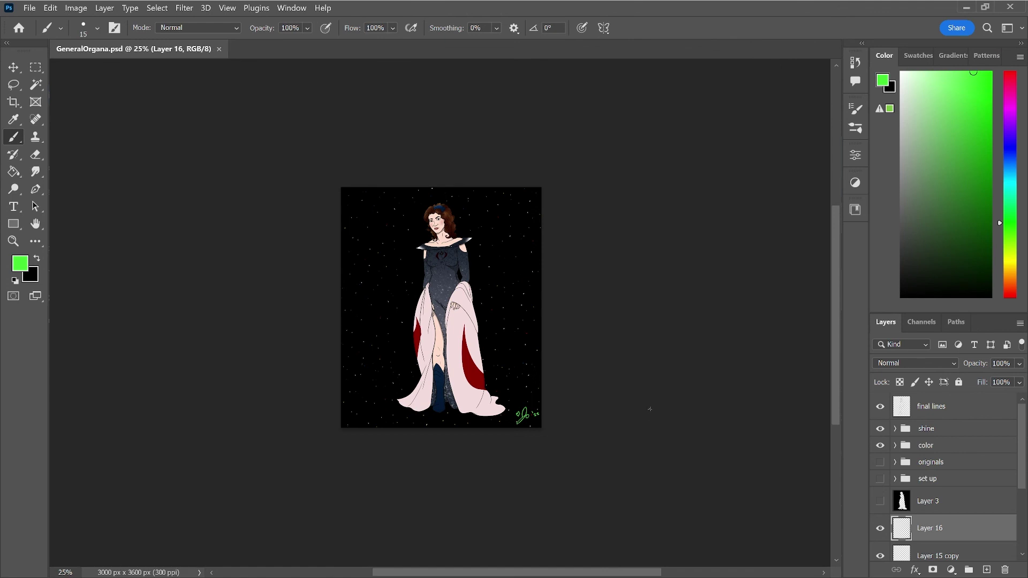